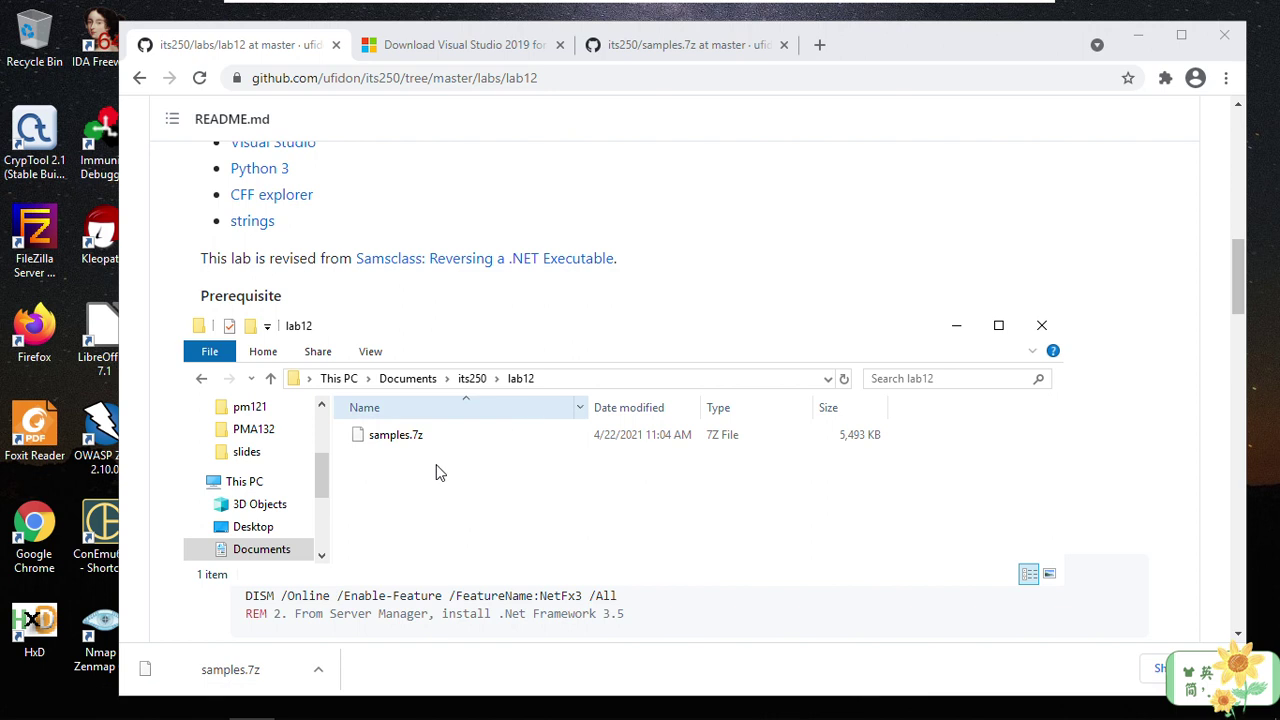
Step: Extract samples.7z directly into the lab12 folder with 7-Zip's Extract Here
right_click(394, 445)
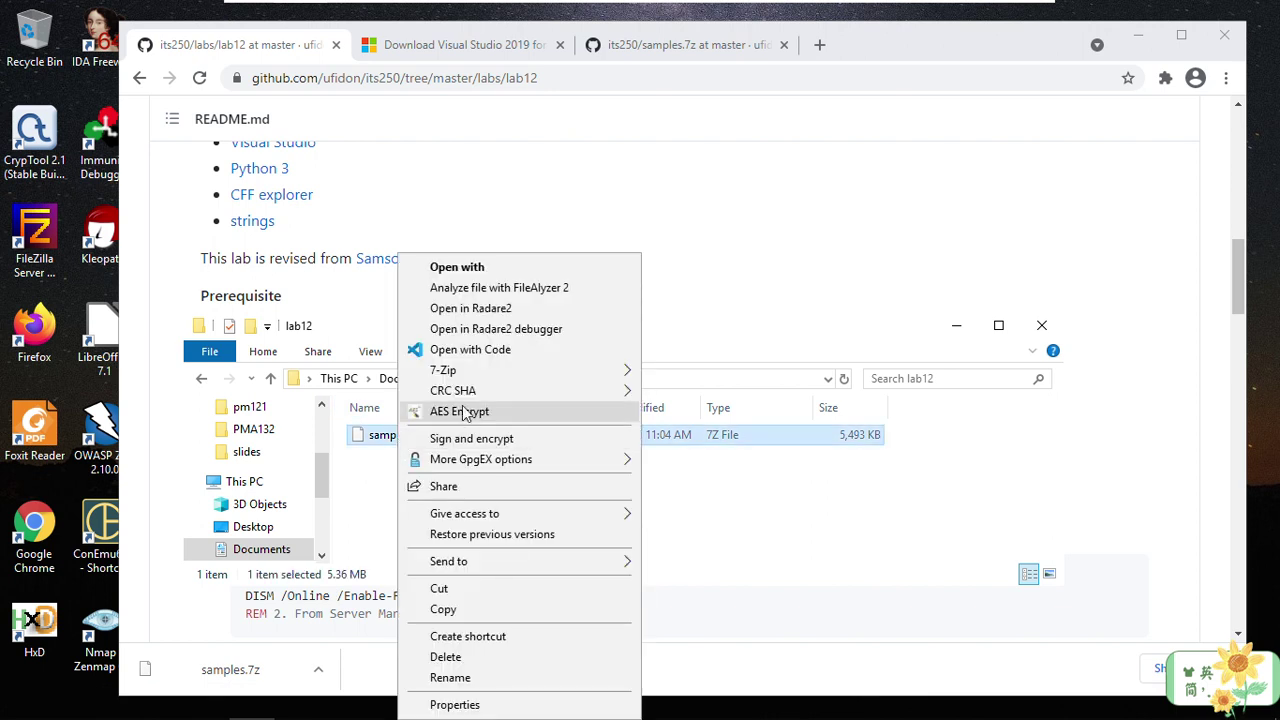
mouse_move(450, 400)
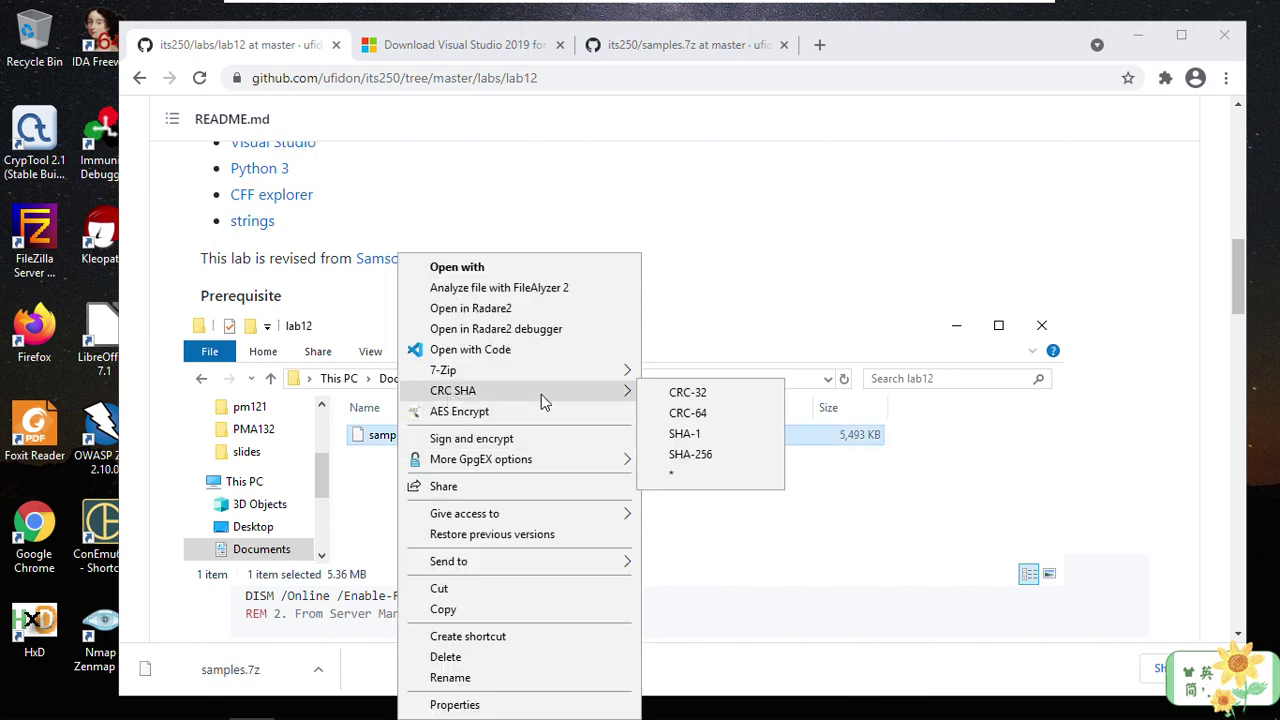
mouse_move(519, 375)
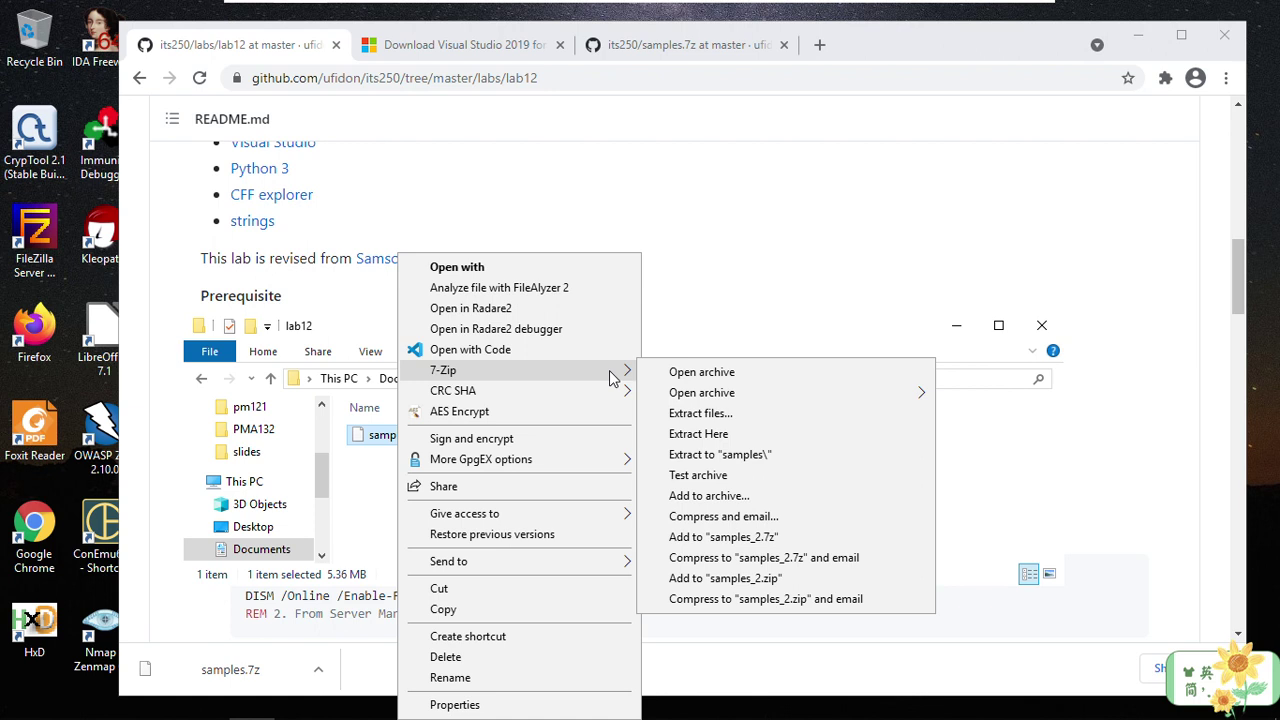
left_click(760, 432)
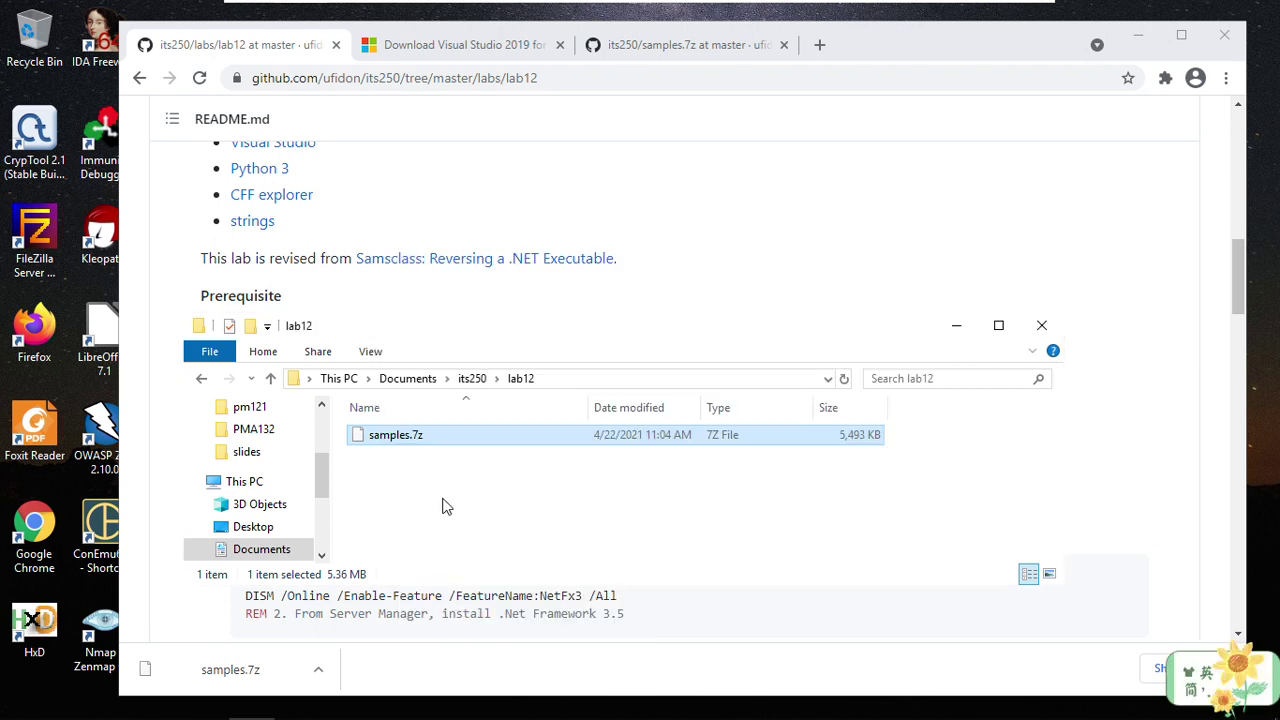
Step: Open the extracted samples folder inside lab12
double_click(392, 458)
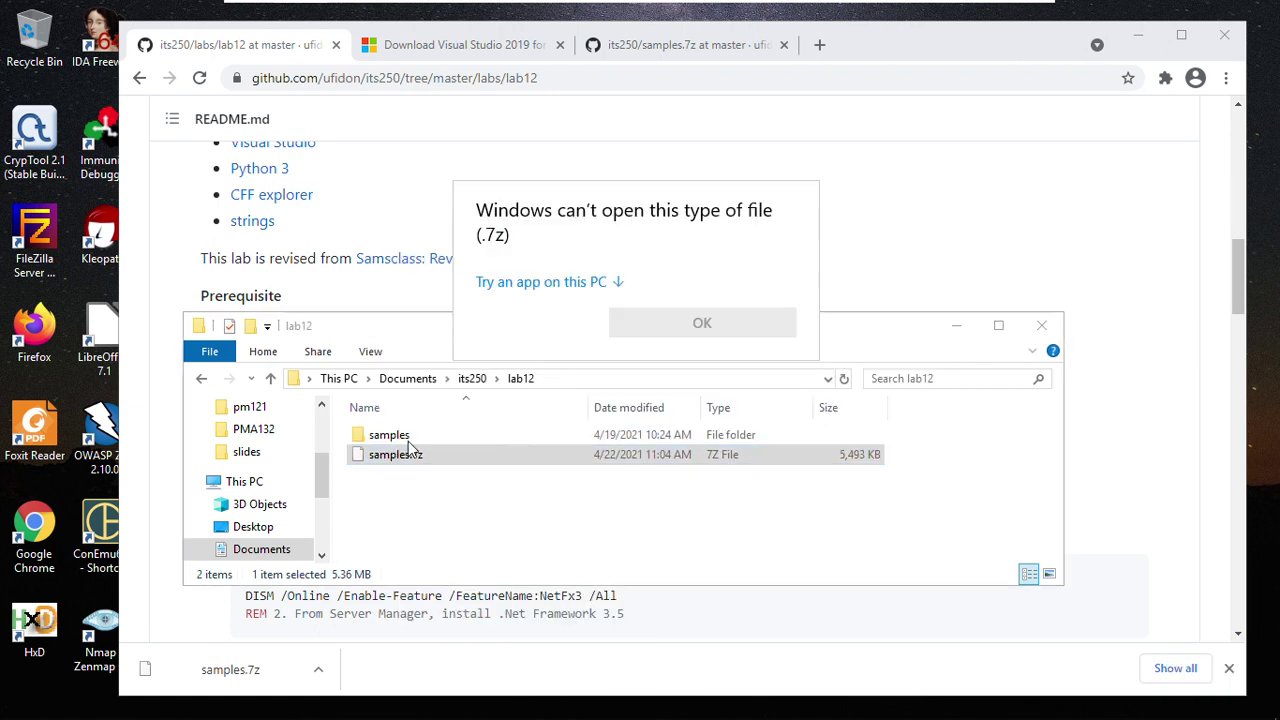
left_click(726, 322)
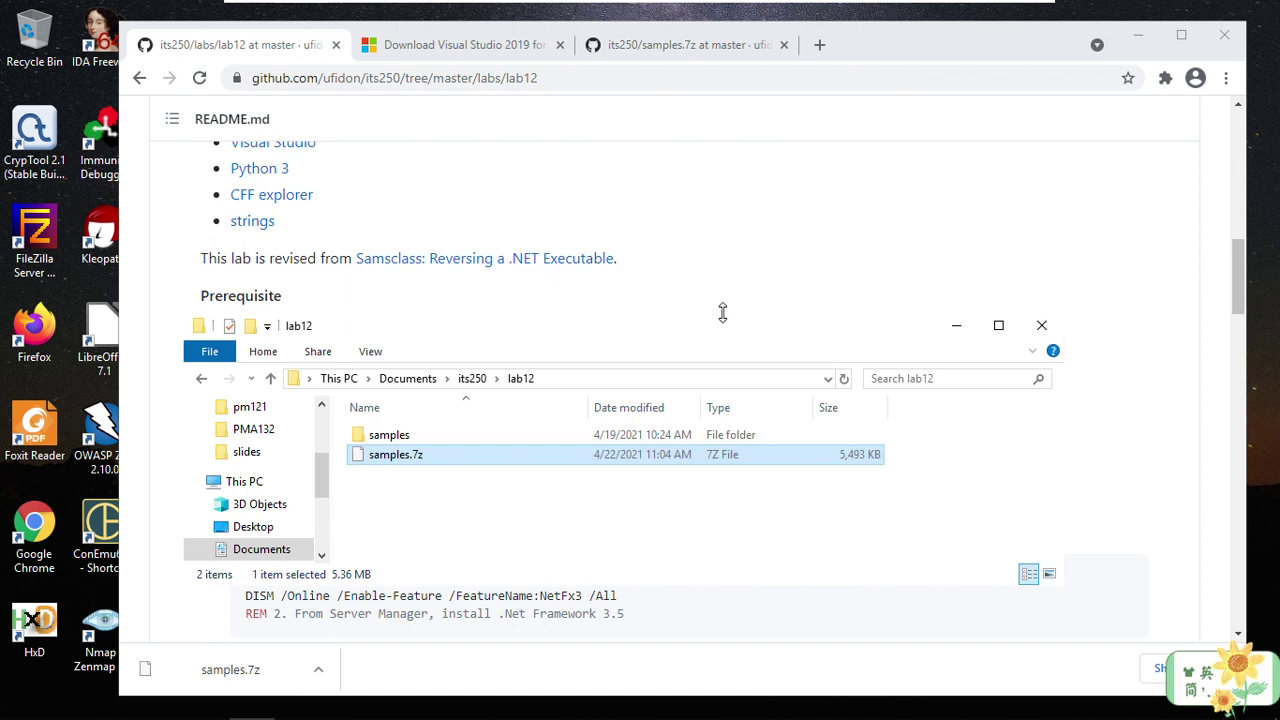
double_click(375, 434)
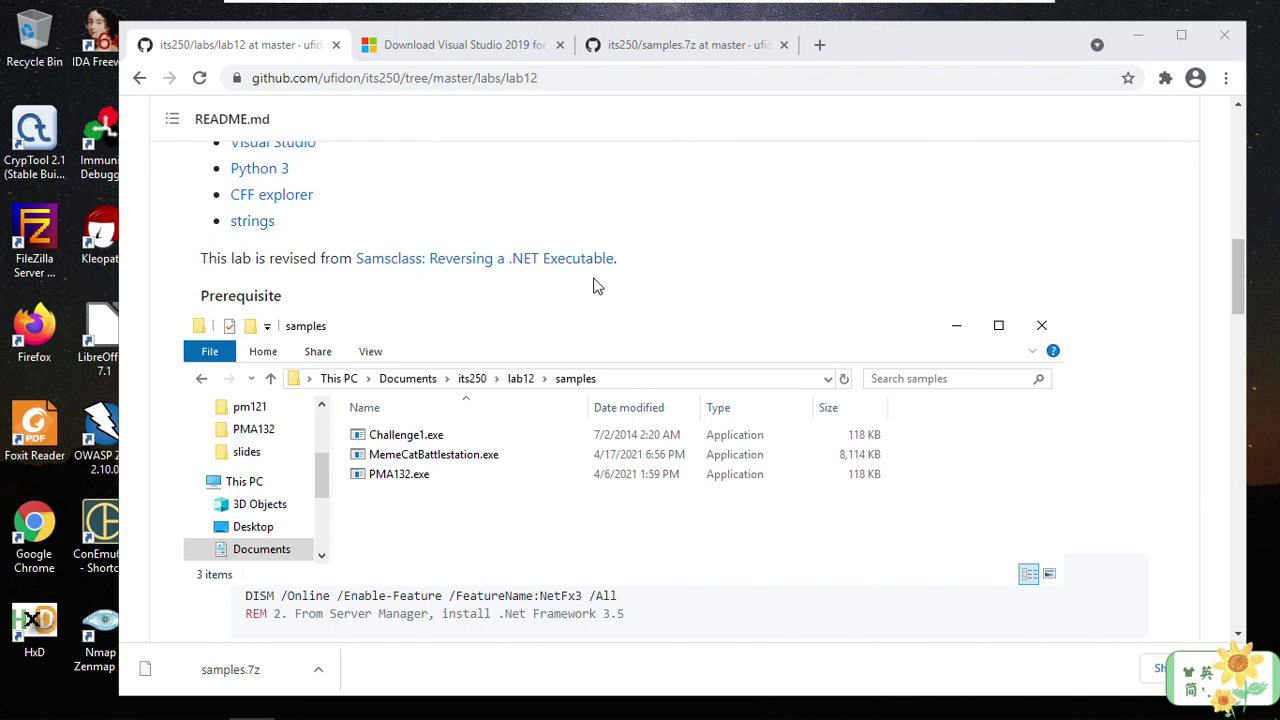
Step: Return to the lab12 README in the browser and open the x64dbg link from the Prerequisite list in a new tab
left_click(692, 230)
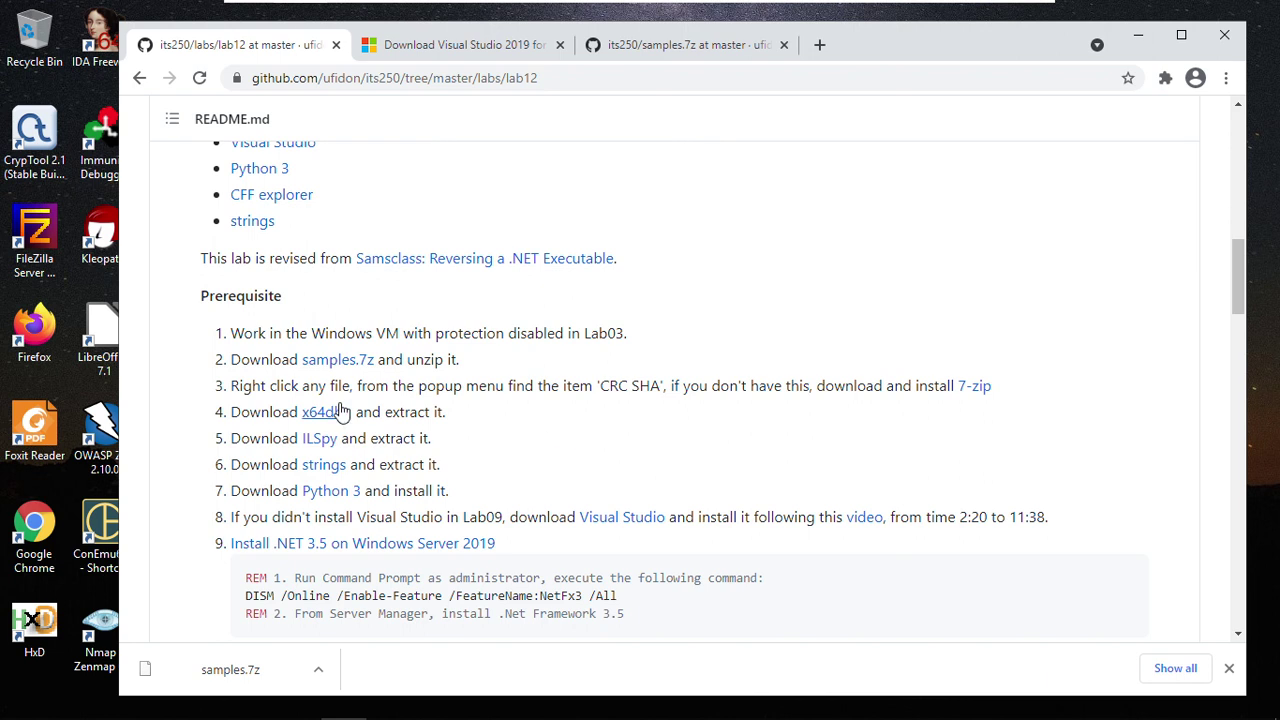
scroll(370, 410, "down", 1)
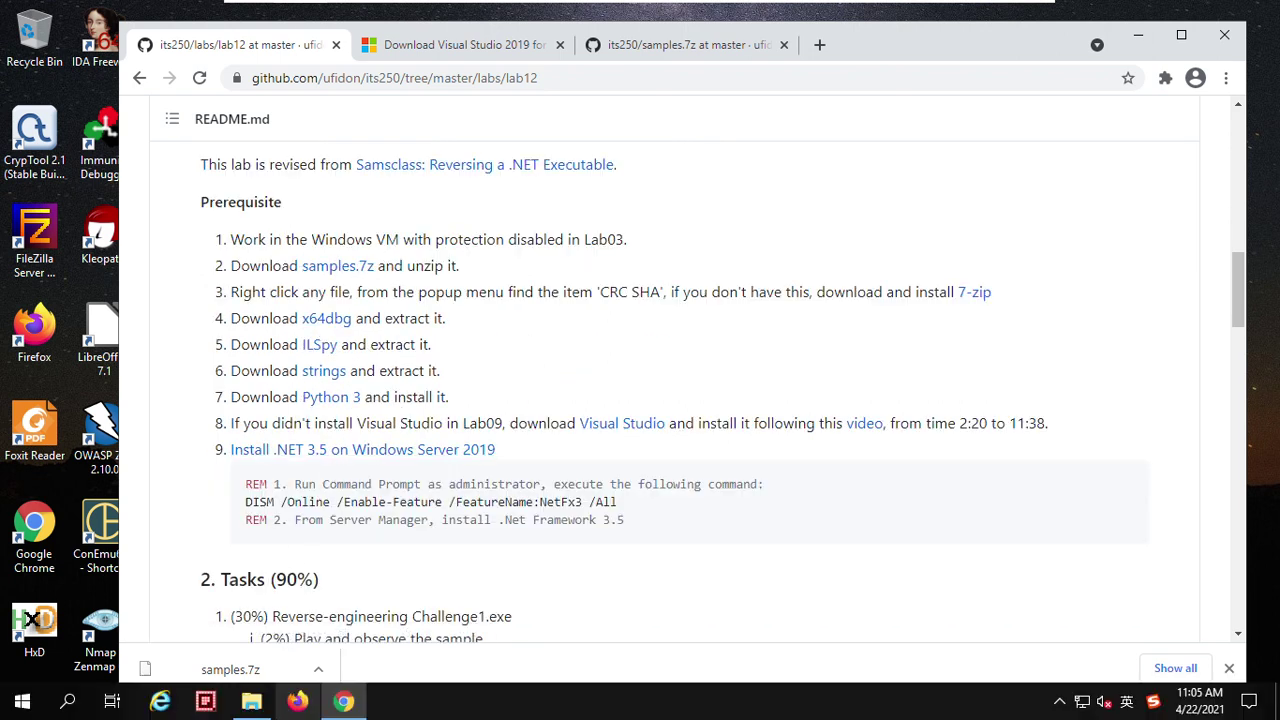
left_click(251, 703)
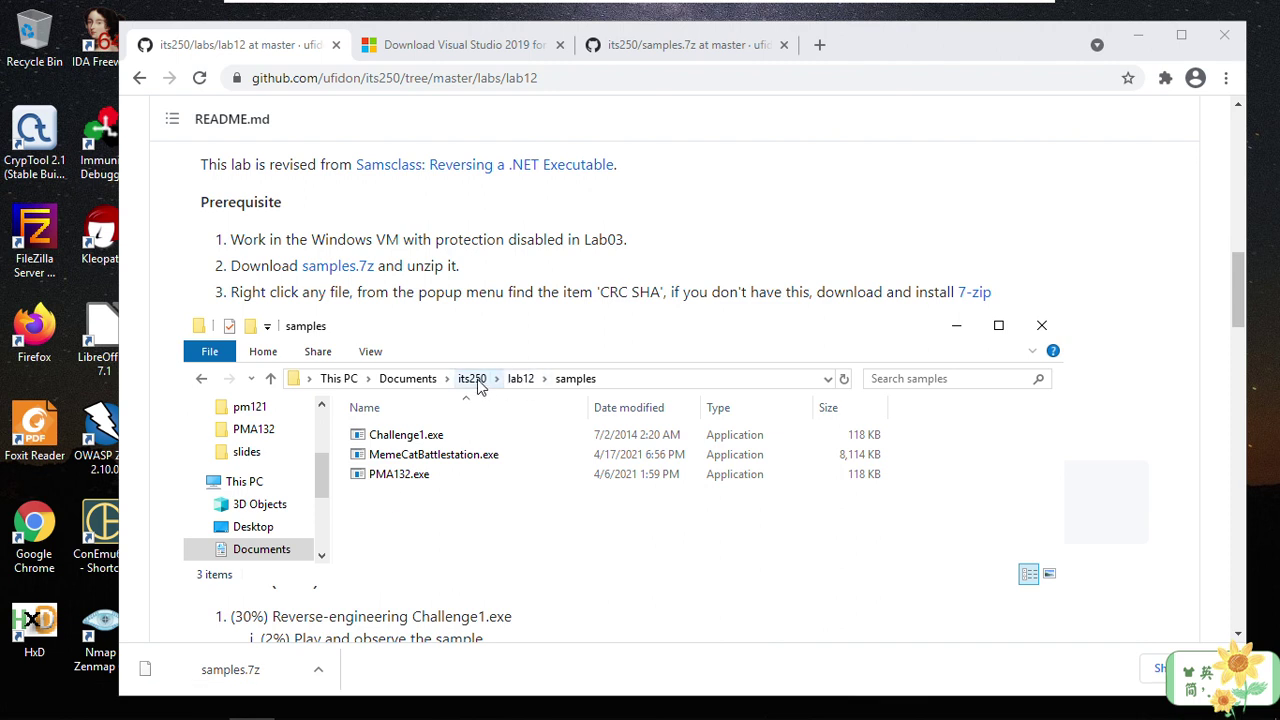
left_click(507, 273)
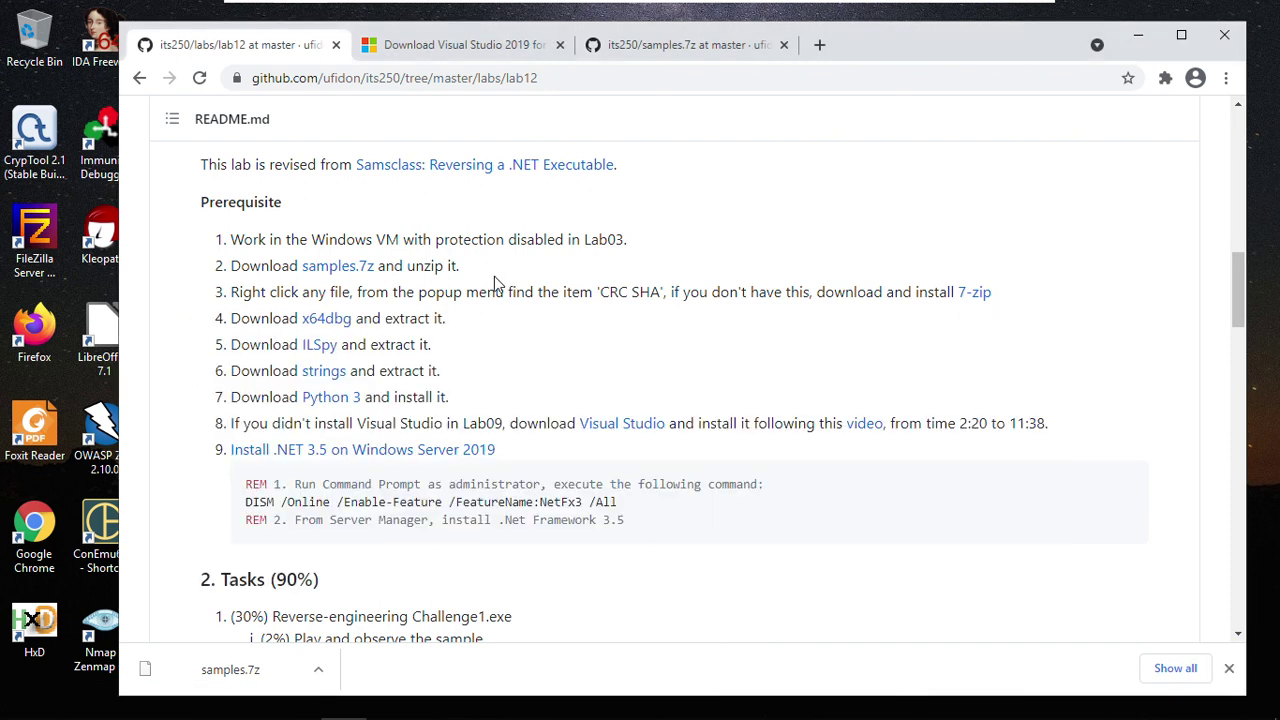
right_click(318, 326)
left_click(358, 332)
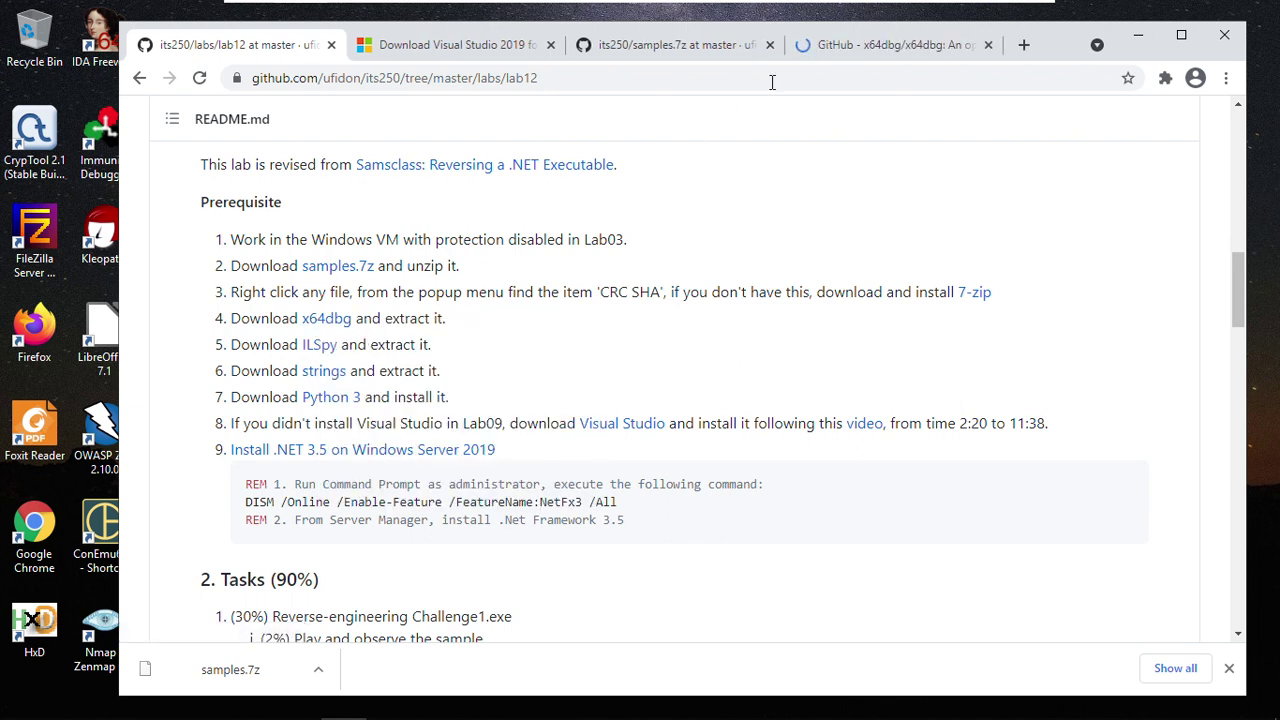
left_click(884, 47)
Step: Open the latest x64dbg release and download snapshot_2021-04-17_18-28.zip into the lab12 folder
scroll(575, 390, "down", 1)
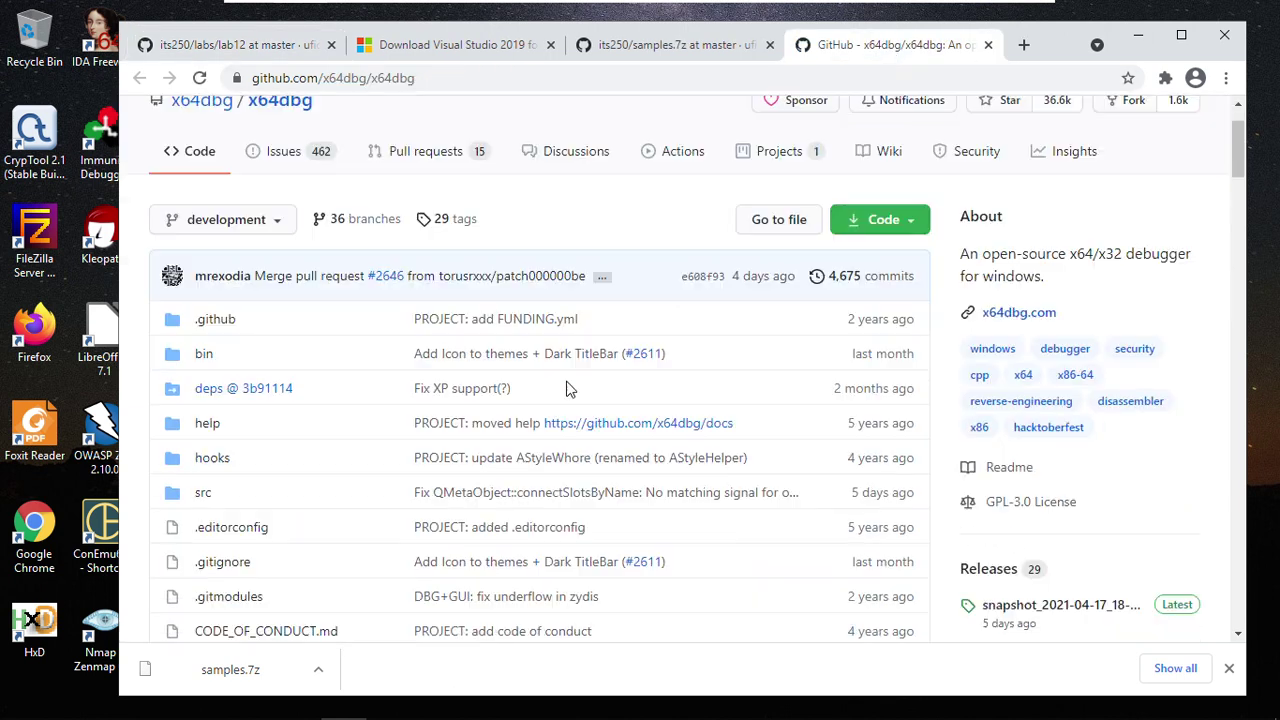
scroll(565, 388, "down", 2)
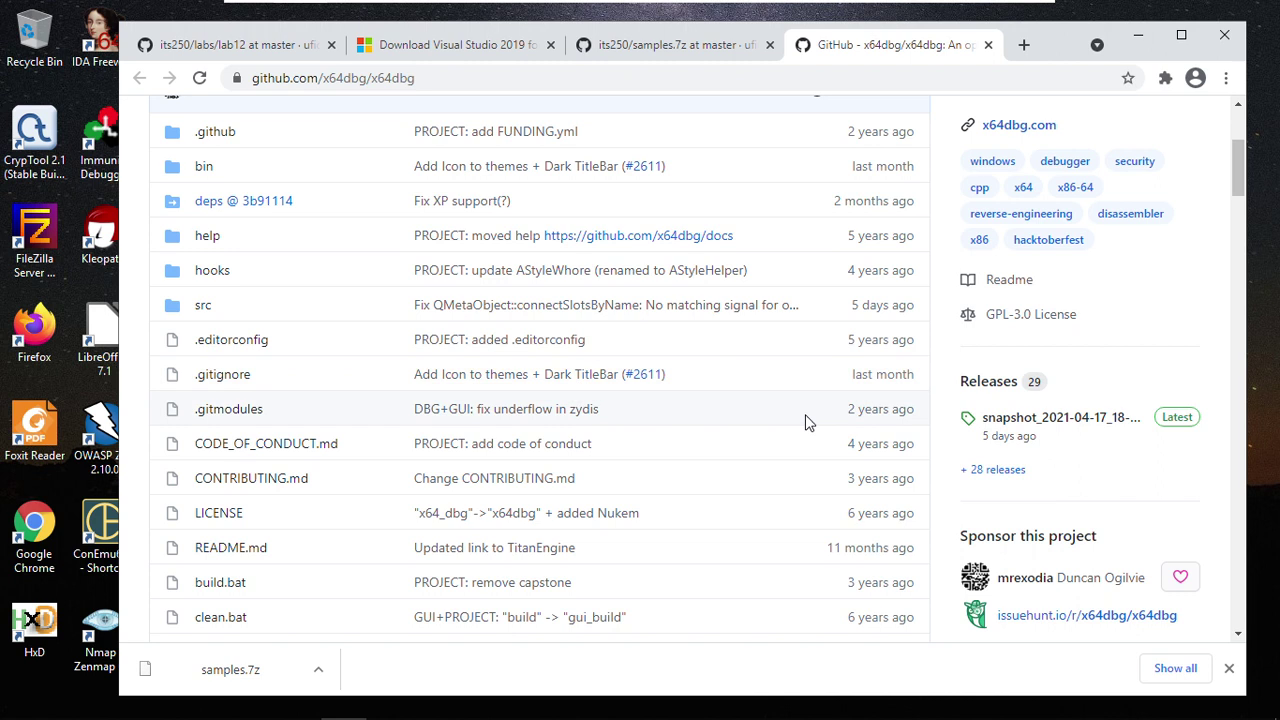
left_click(1043, 425)
scroll(706, 423, "down", 2)
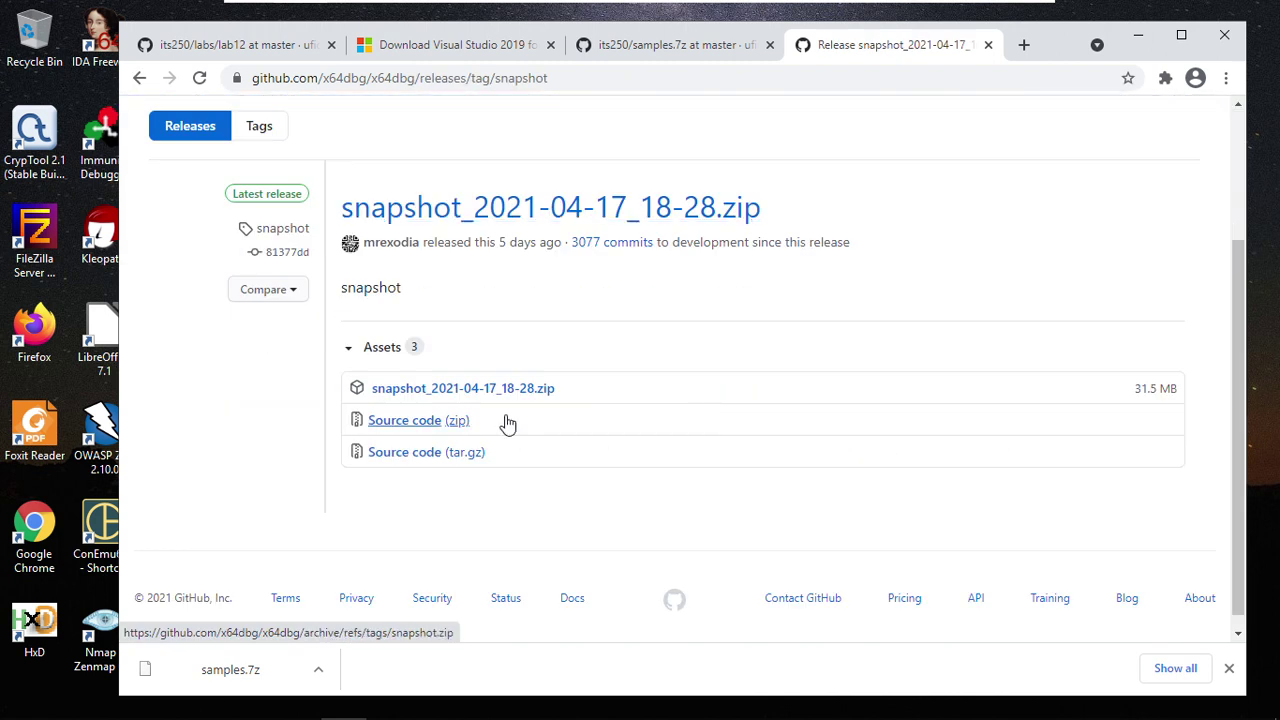
left_click(482, 395)
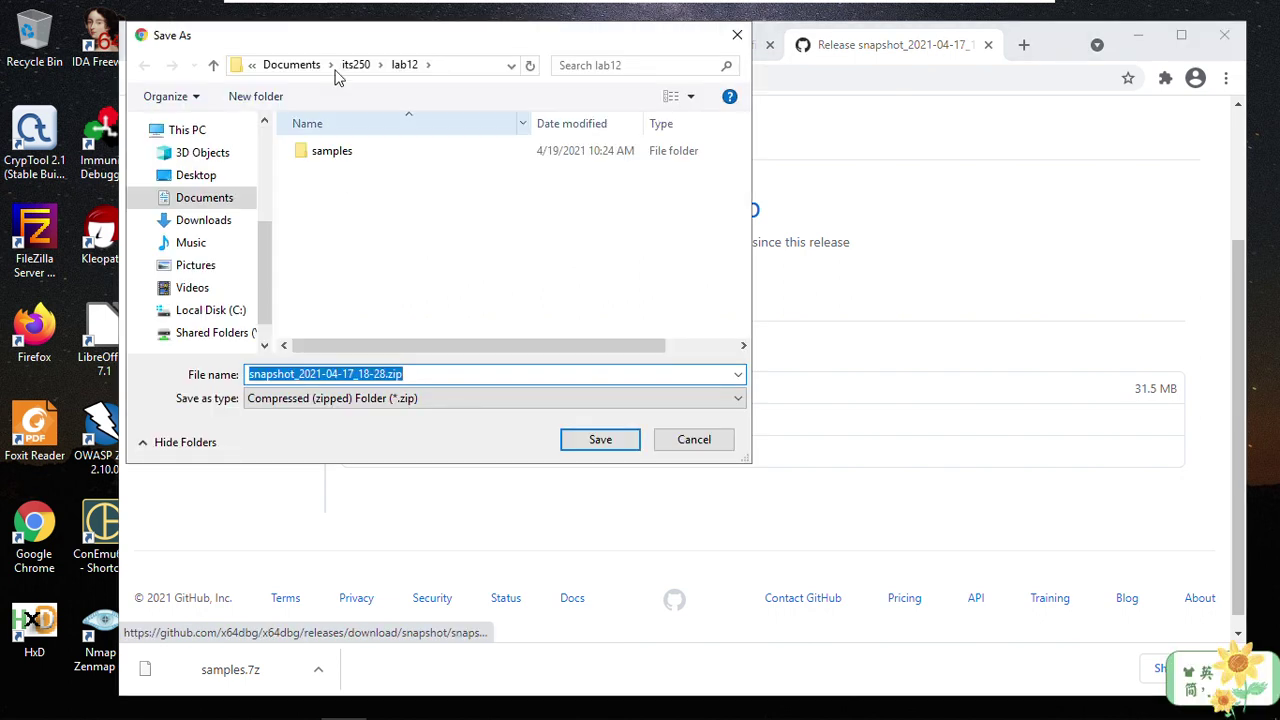
left_click(600, 440)
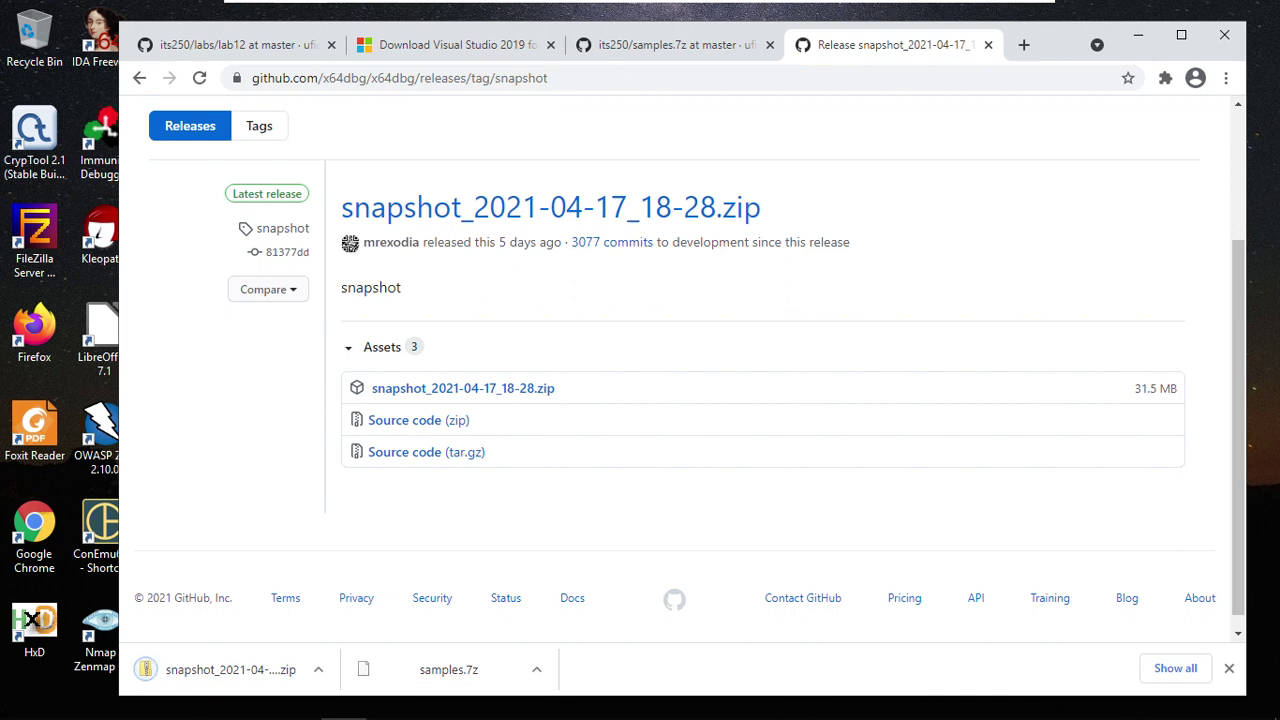
Step: Switch to File Explorer and go up from samples to the lab12 folder
mouse_move(160, 705)
left_click(251, 701)
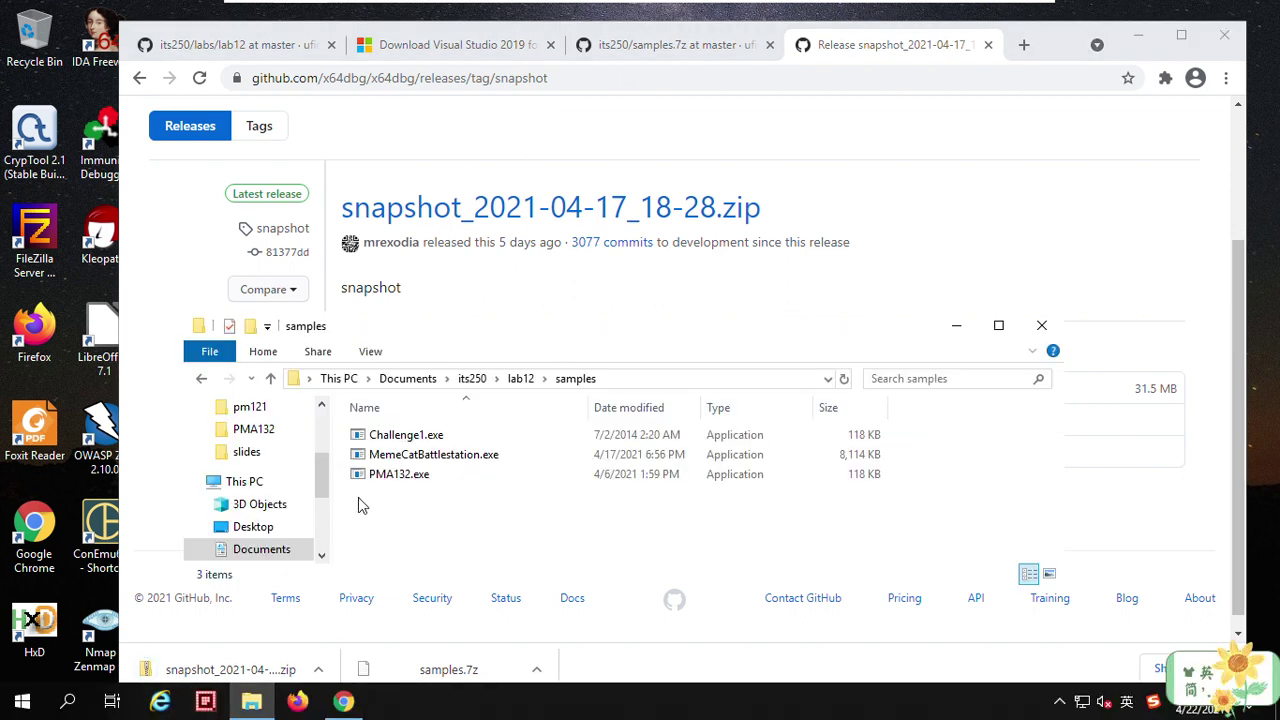
left_click(520, 378)
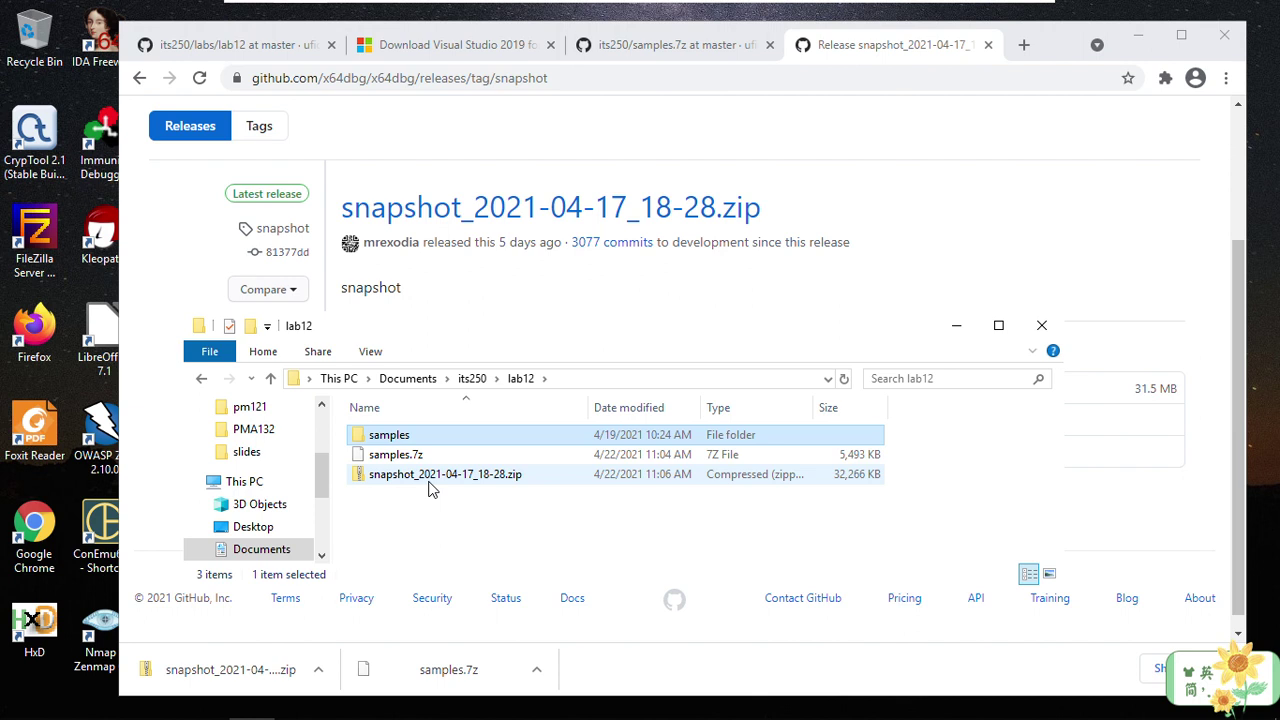
Step: View the contents of snapshot_2021-04-17_18-28.zip in 7-Zip and close the archive window
left_click(418, 478)
right_click(418, 478)
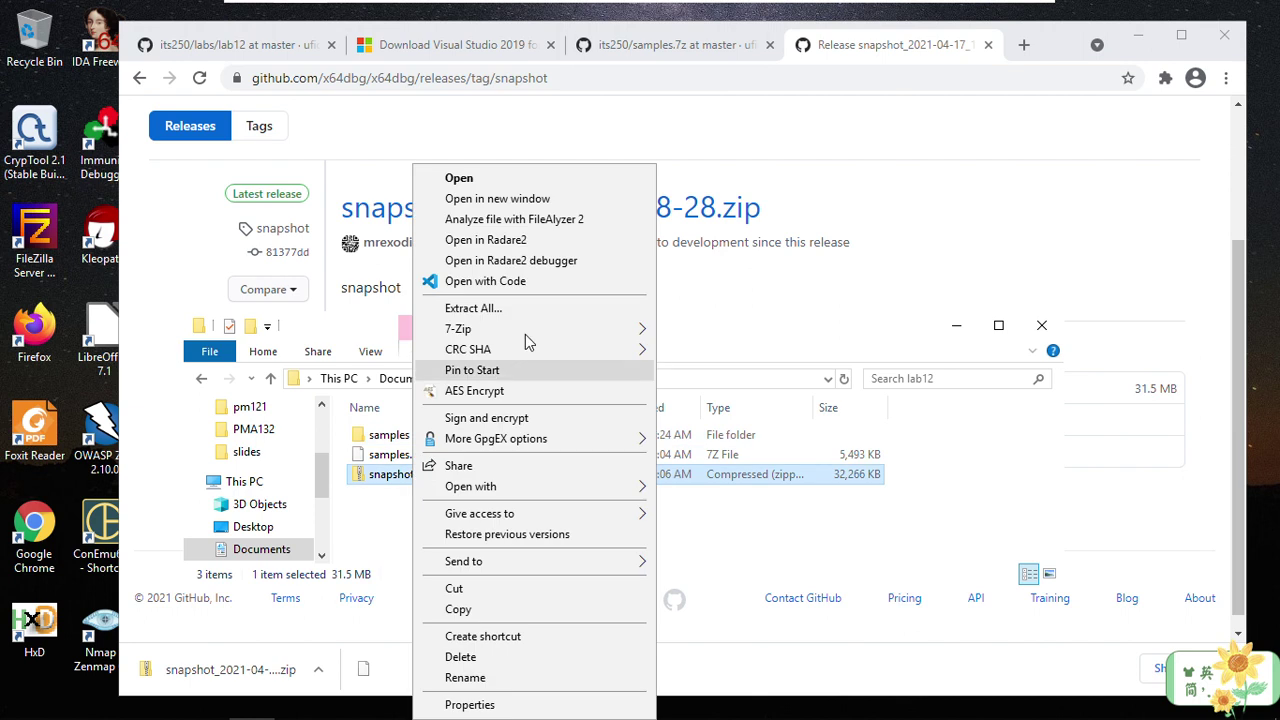
mouse_move(537, 332)
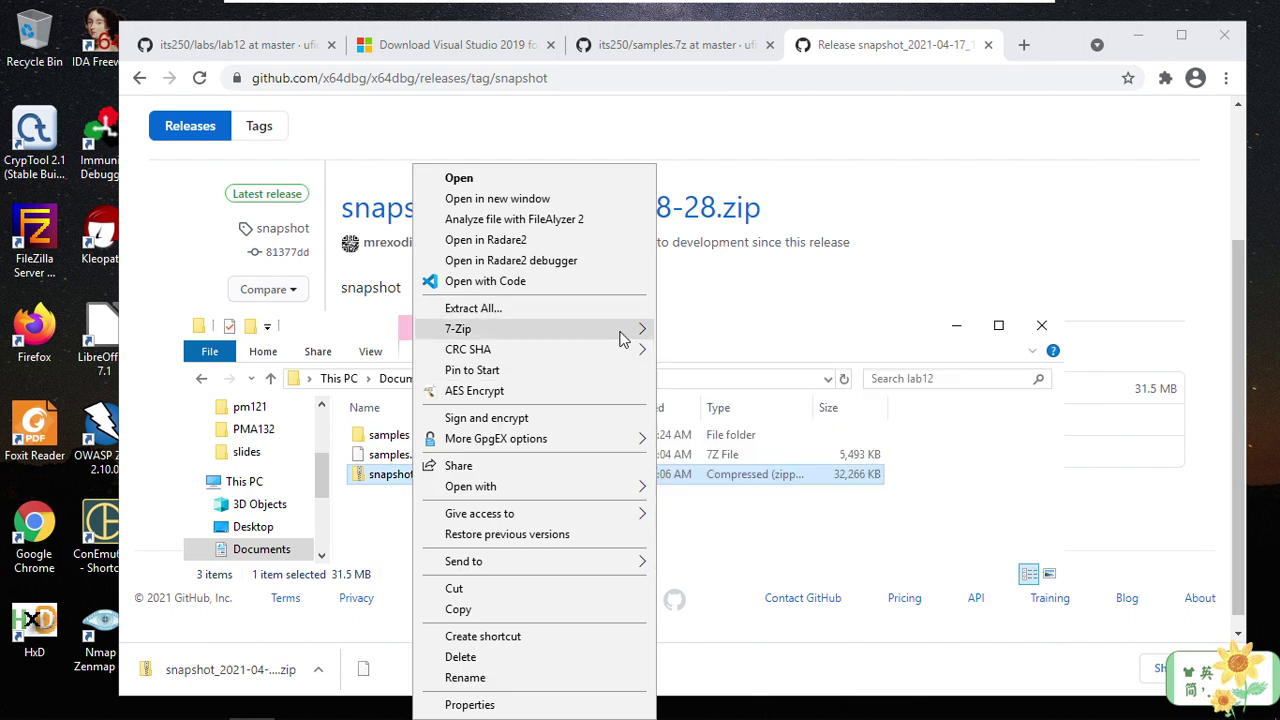
mouse_move(618, 336)
left_click(694, 336)
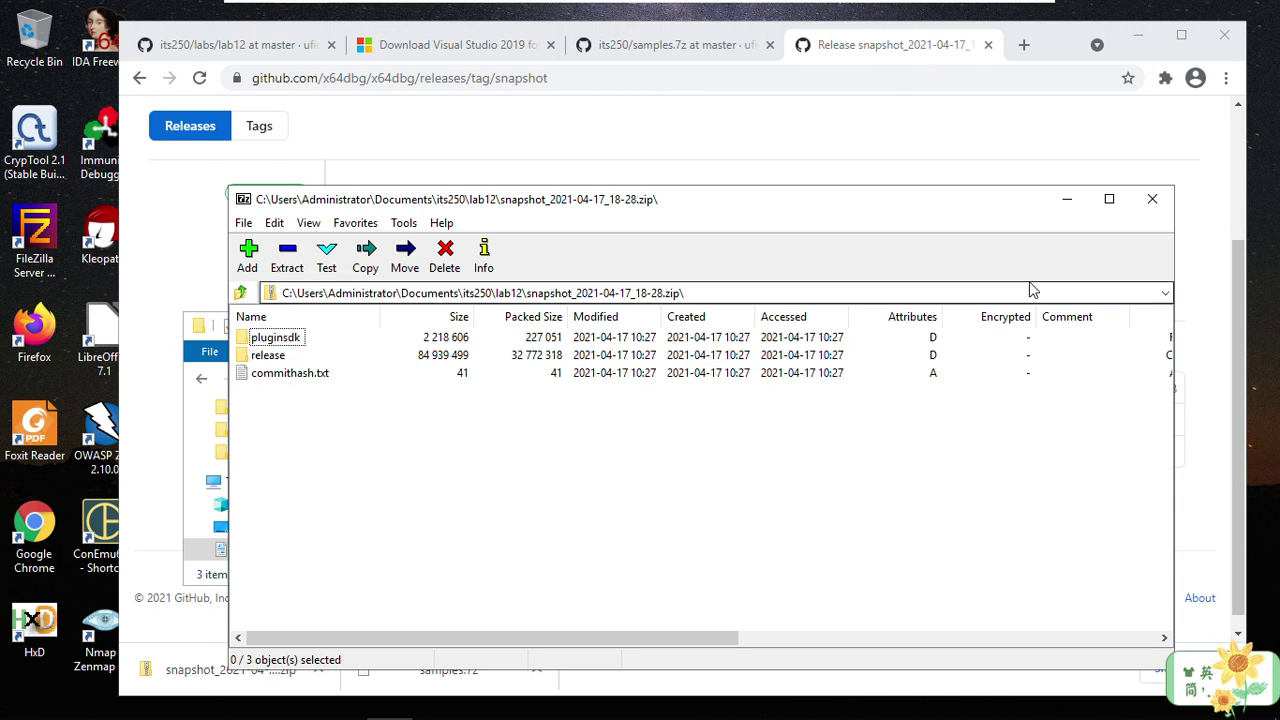
left_click(1152, 199)
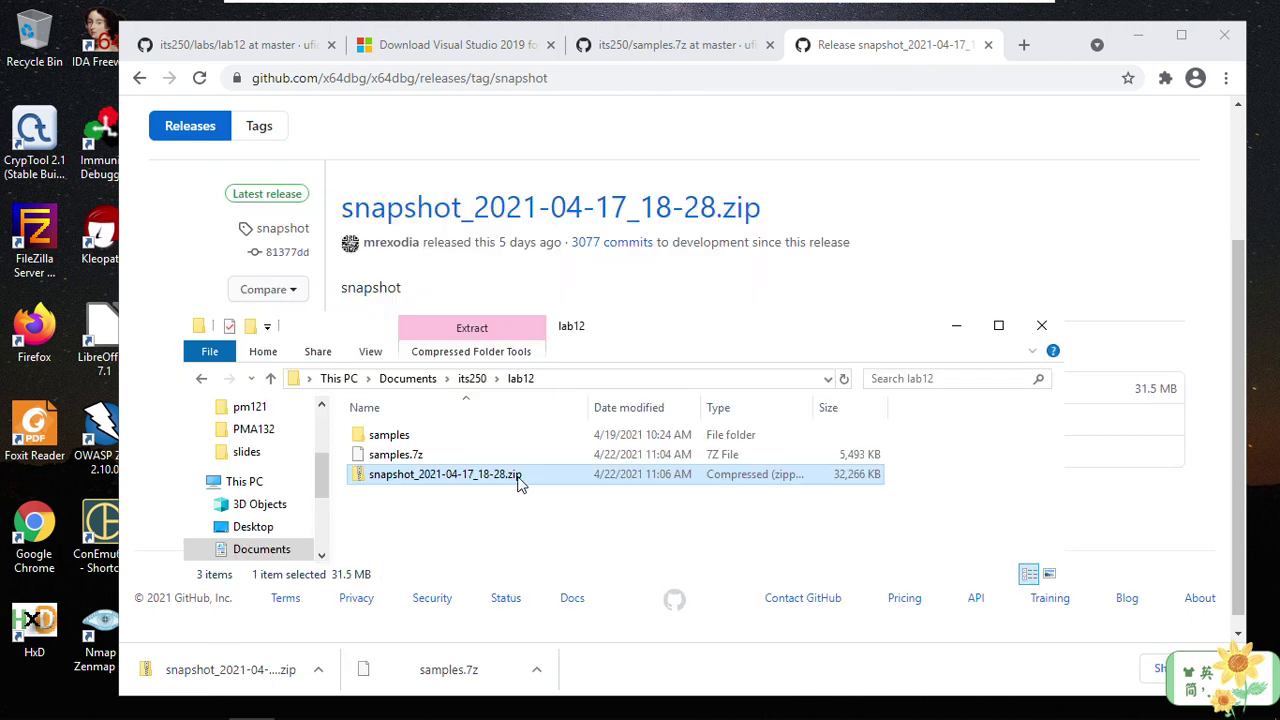
Step: Extract snapshot_2021-04-17_18-28.zip directly into the lab12 folder with 7-Zip's Extract Here
right_click(434, 478)
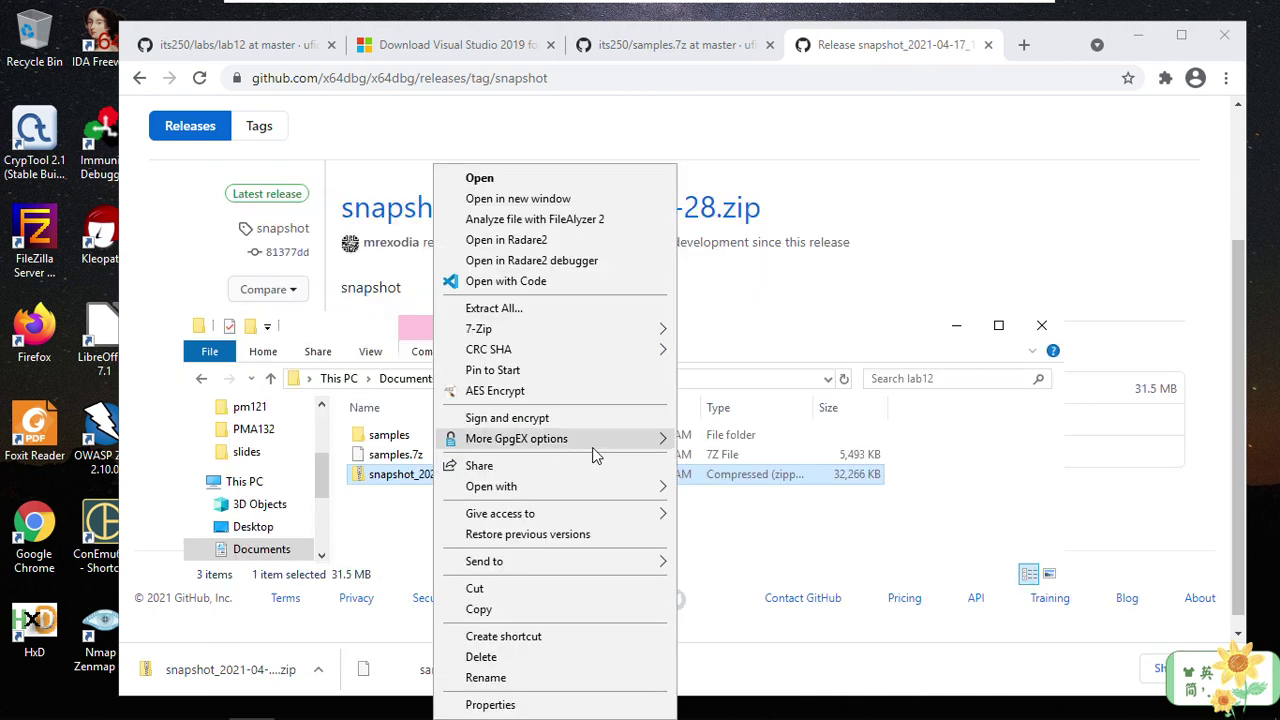
mouse_move(636, 343)
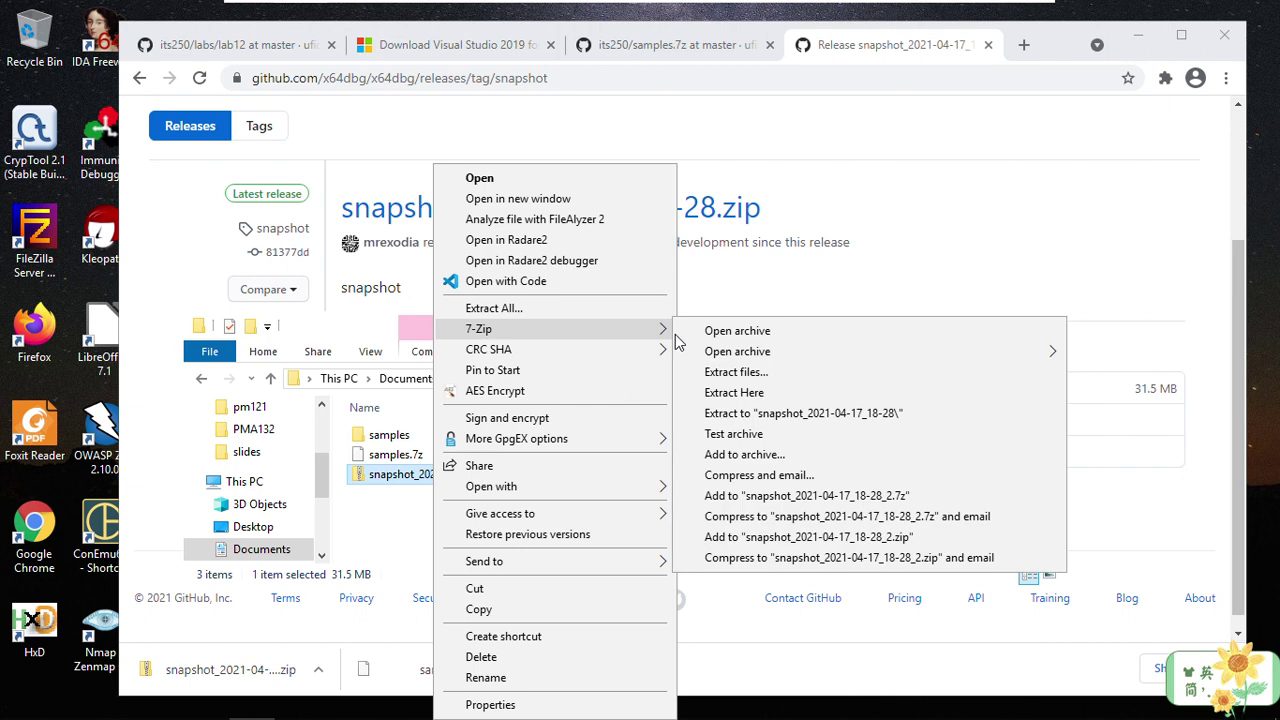
left_click(775, 393)
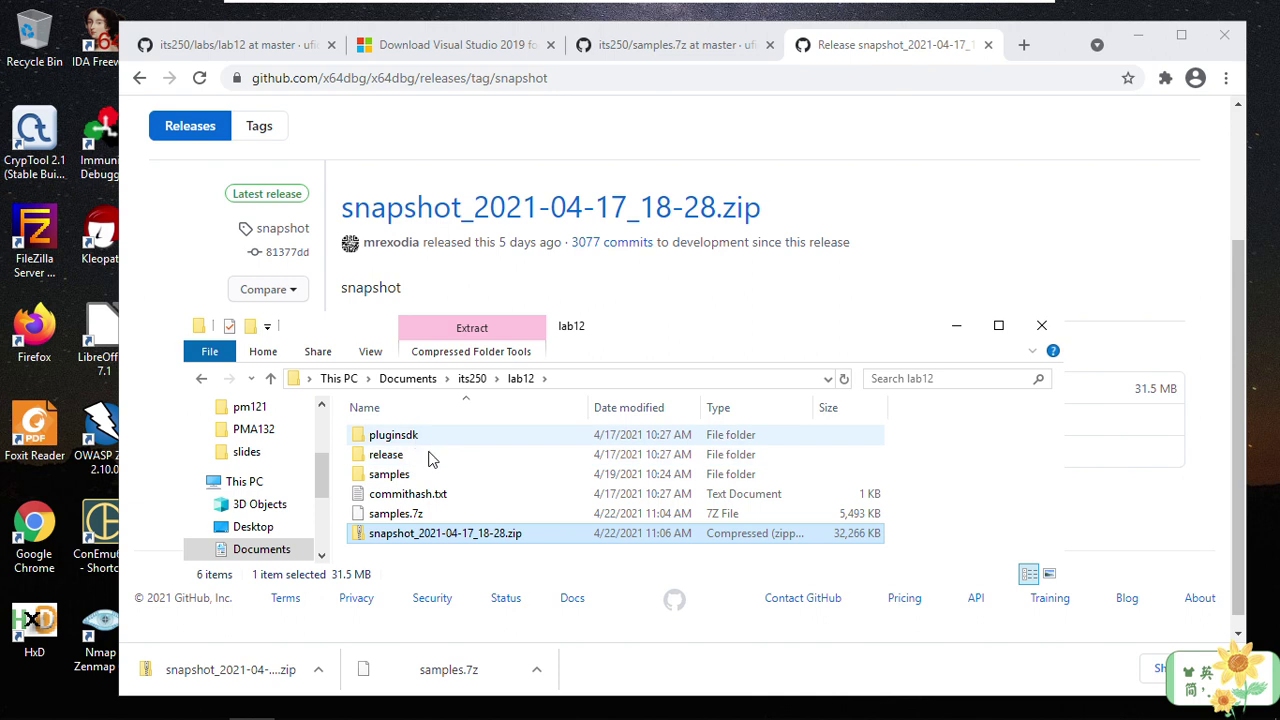
left_click(466, 500)
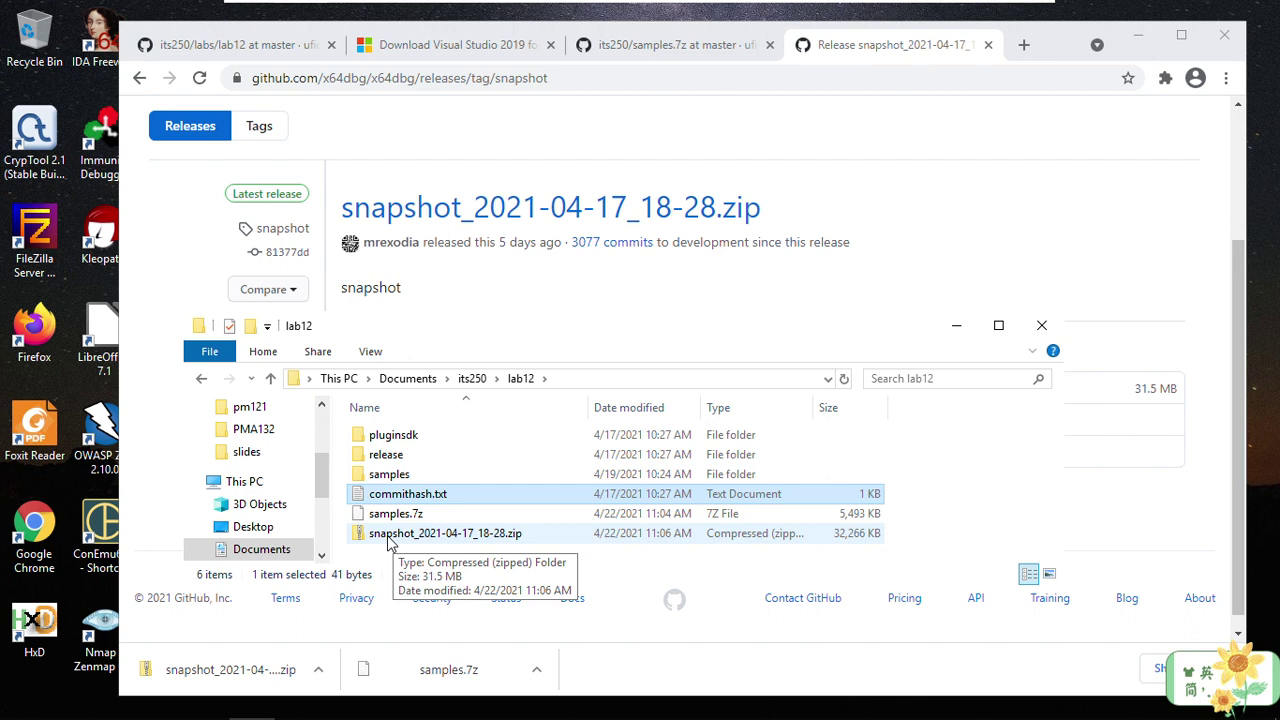
Step: Go back to the lab12 README in the browser and open the ILSpy link in a new tab, bringing it to the front
left_click(273, 52)
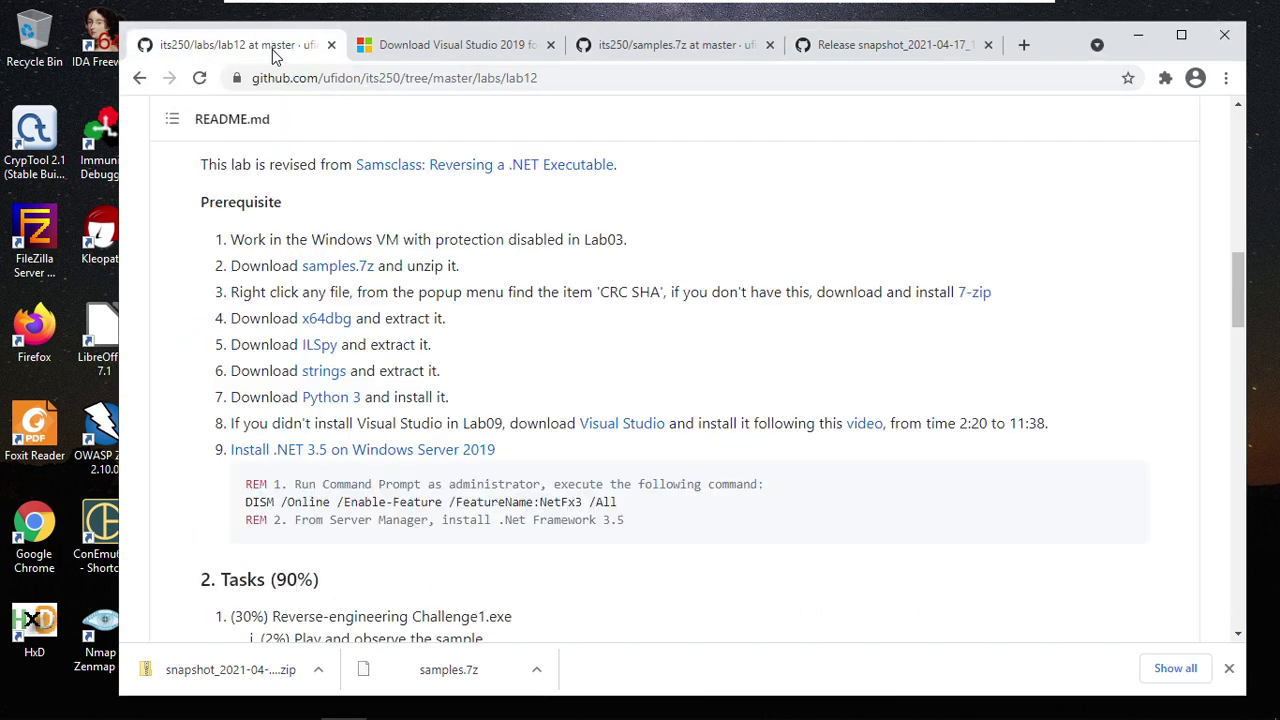
right_click(318, 350)
left_click(365, 358)
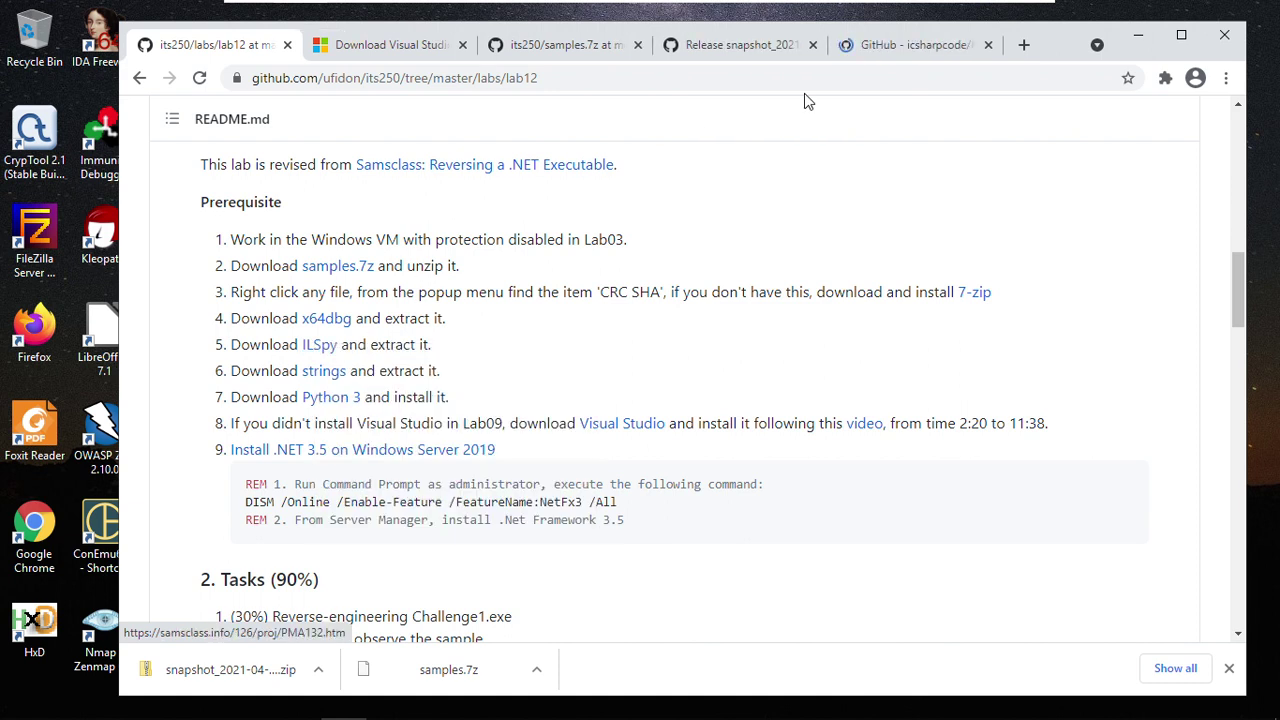
left_click(897, 58)
Step: Read through the ILSpy repository's README, covering its description, decompiler frontends, features and build instructions
scroll(755, 370, "down", 7)
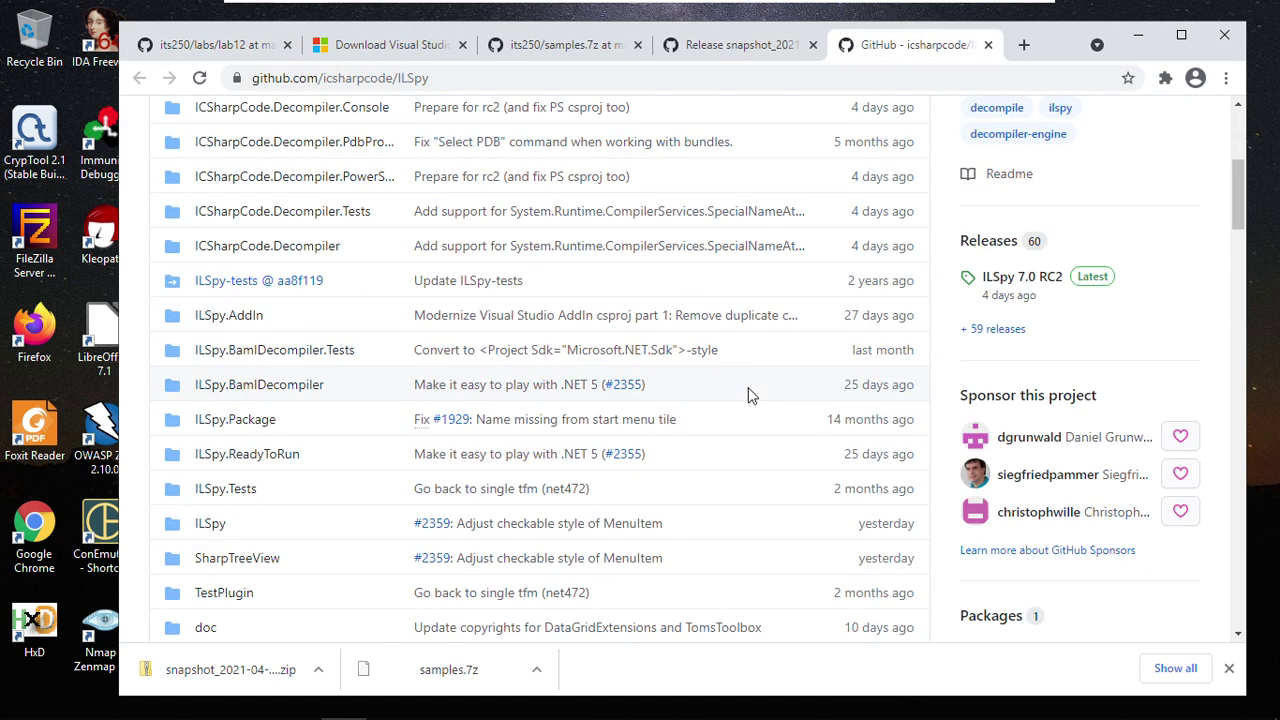
scroll(749, 394, "down", 6)
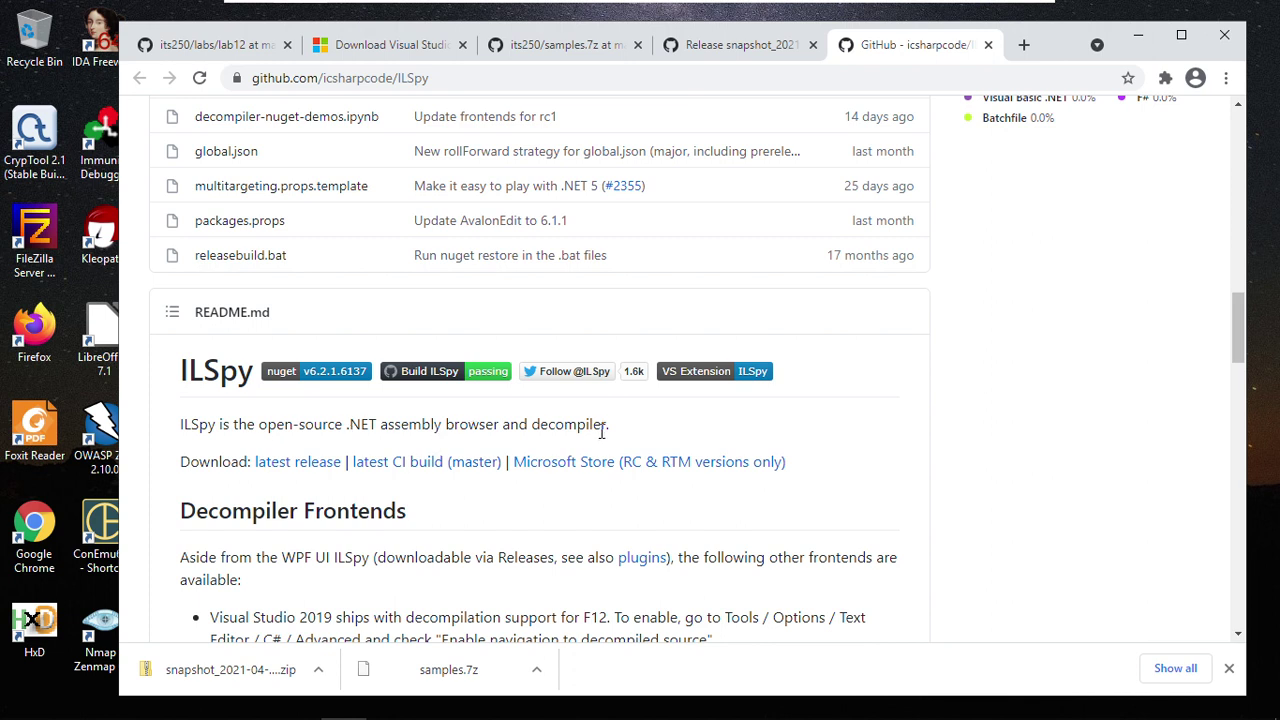
left_click_drag(459, 424, 634, 428)
left_click(686, 432)
scroll(465, 512, "down", 2)
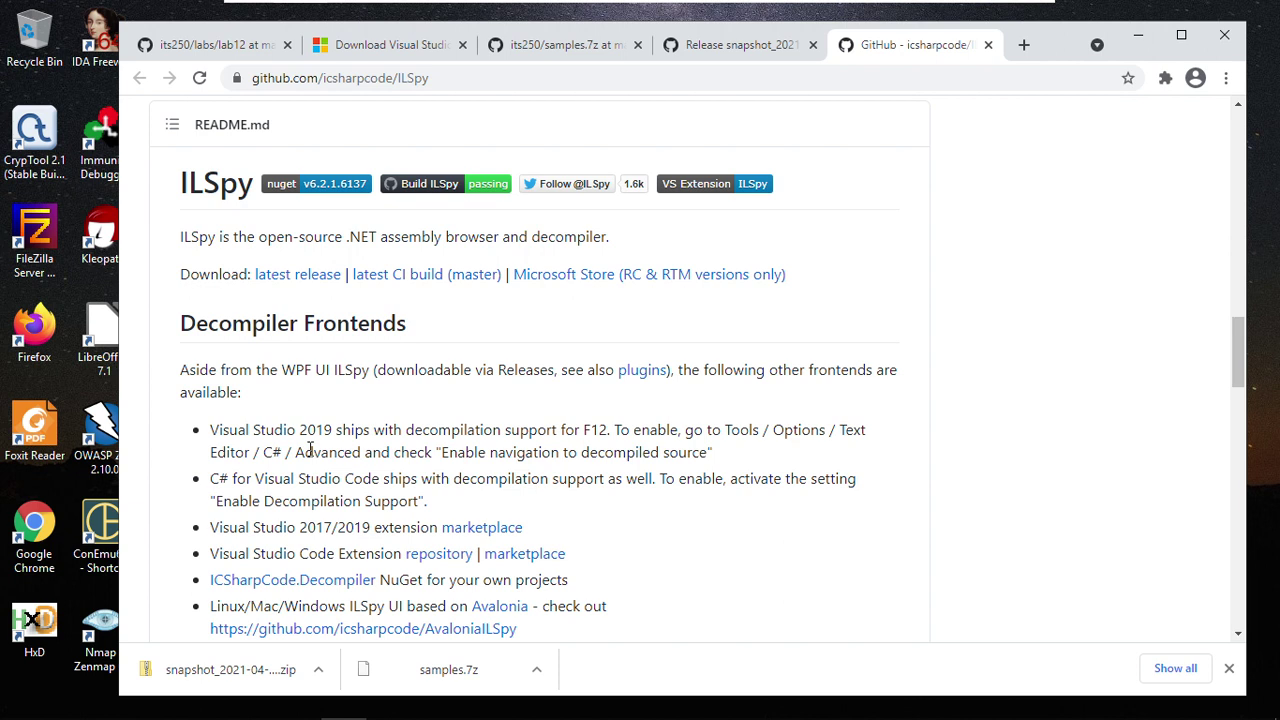
scroll(790, 520, "down", 2)
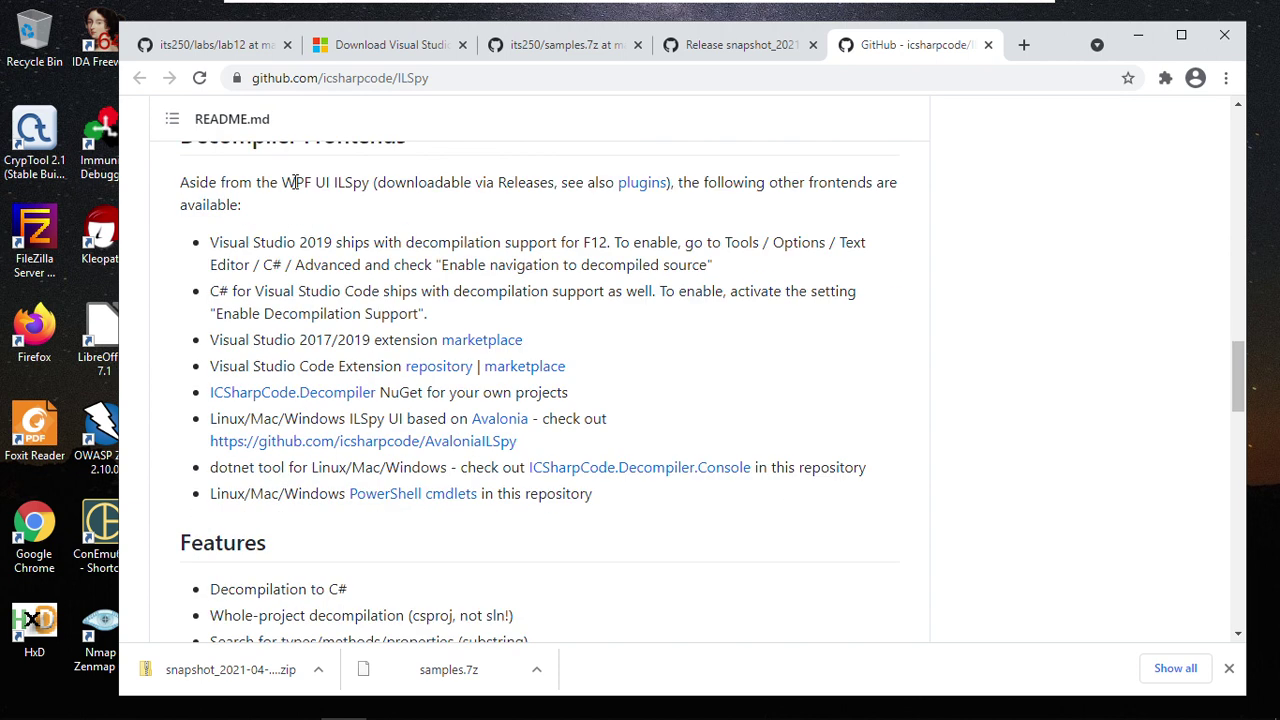
scroll(778, 531, "down", 2)
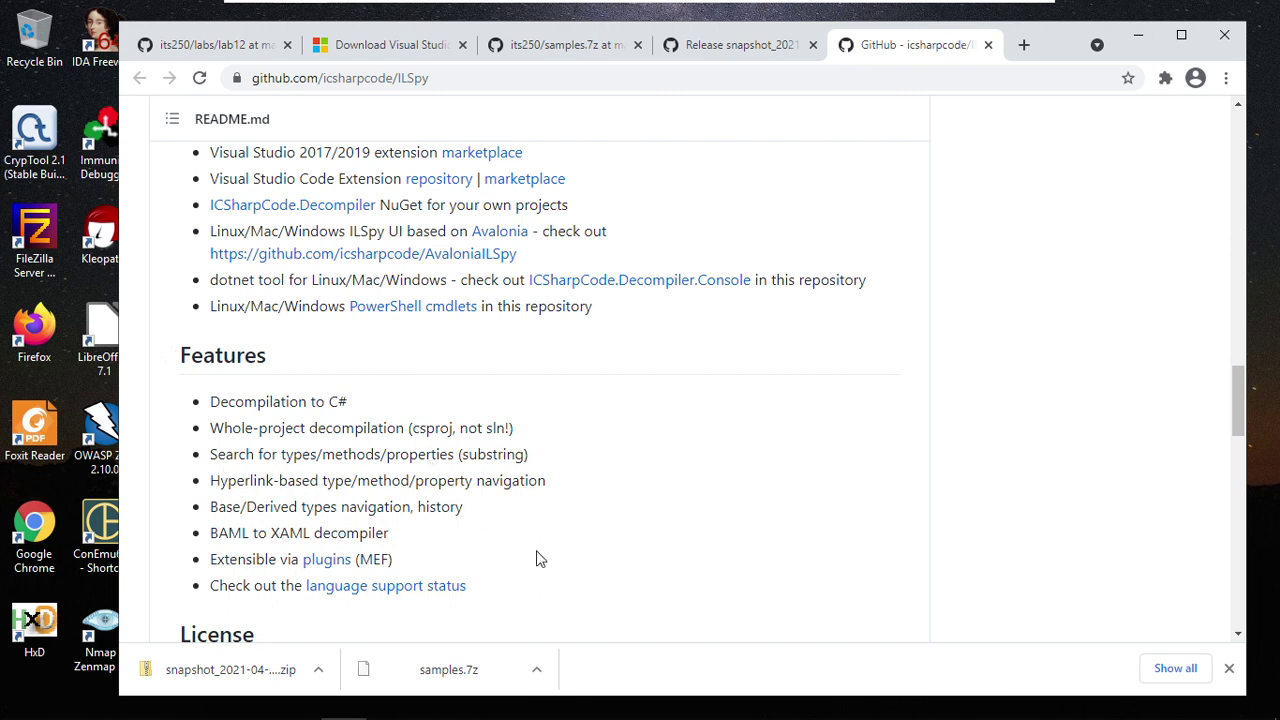
scroll(764, 460, "down", 4)
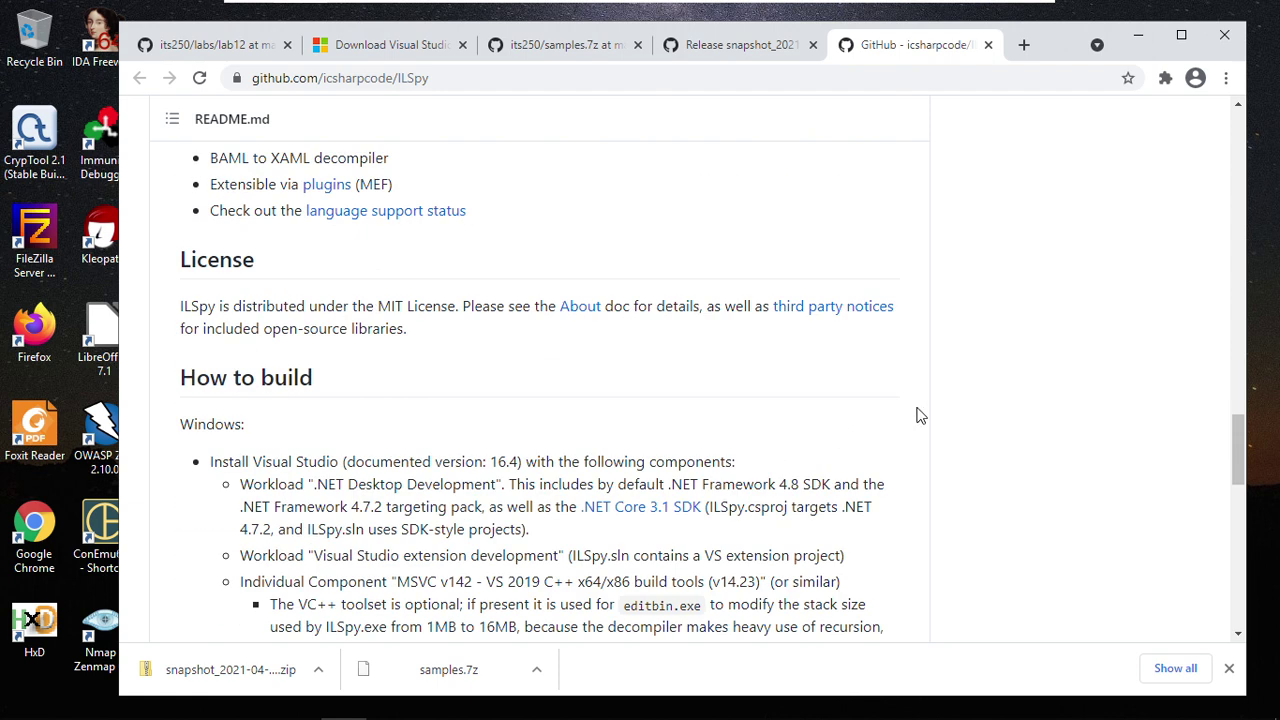
Step: Open the ILSpy 7.0 RC2 release page and save ILSpy_binaries_7.0.0.6485-rc2.zip into the lab12 folder
scroll(1036, 429, "down", 1)
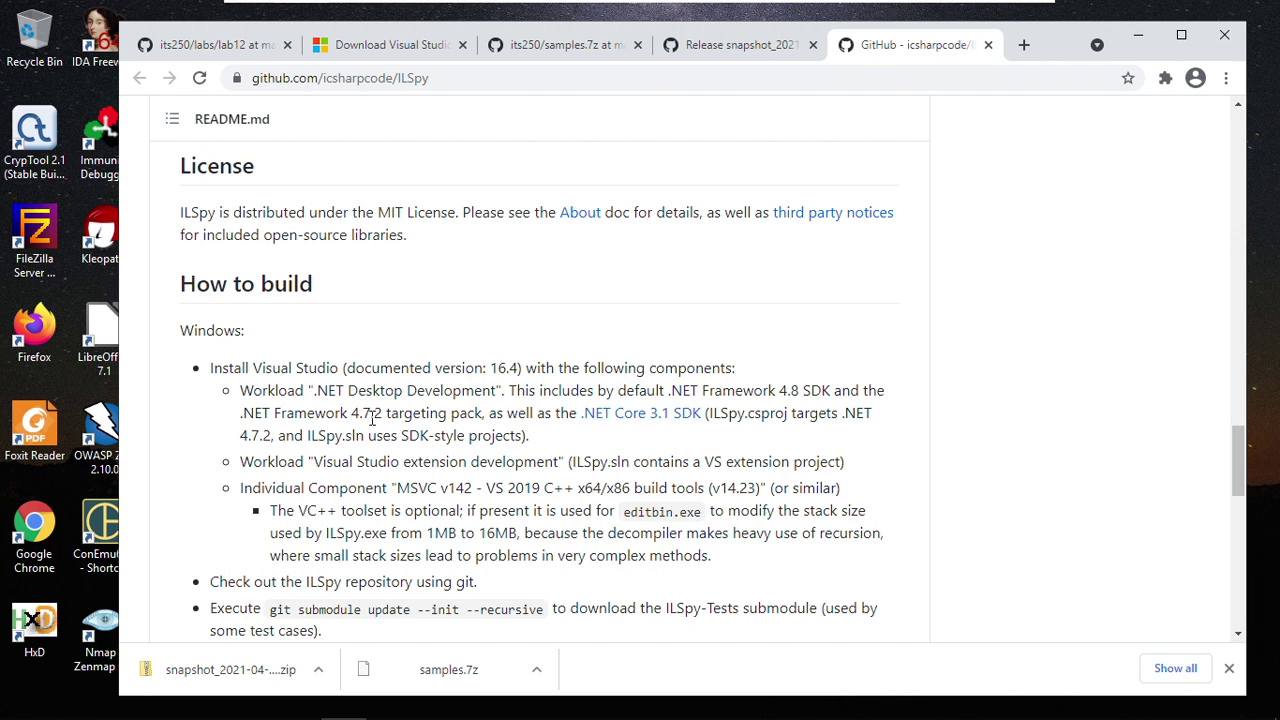
scroll(1057, 362, "up", 15)
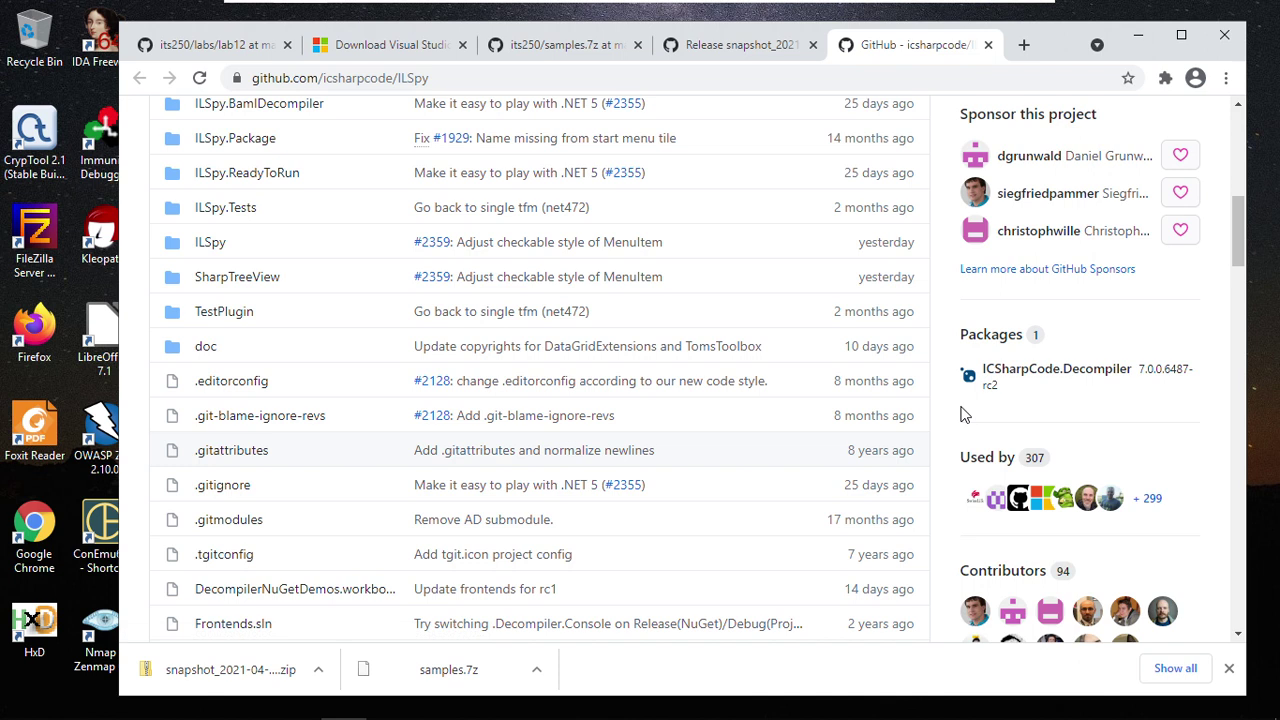
scroll(963, 414, "up", 4)
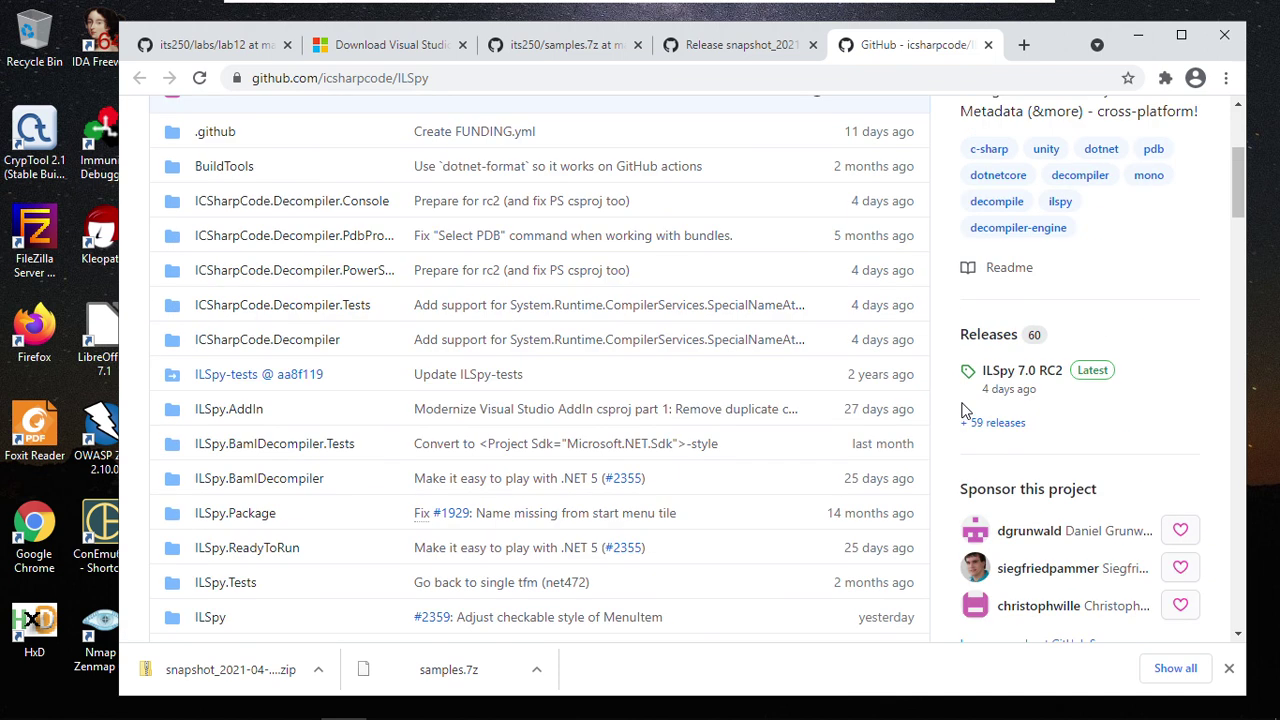
left_click(1028, 374)
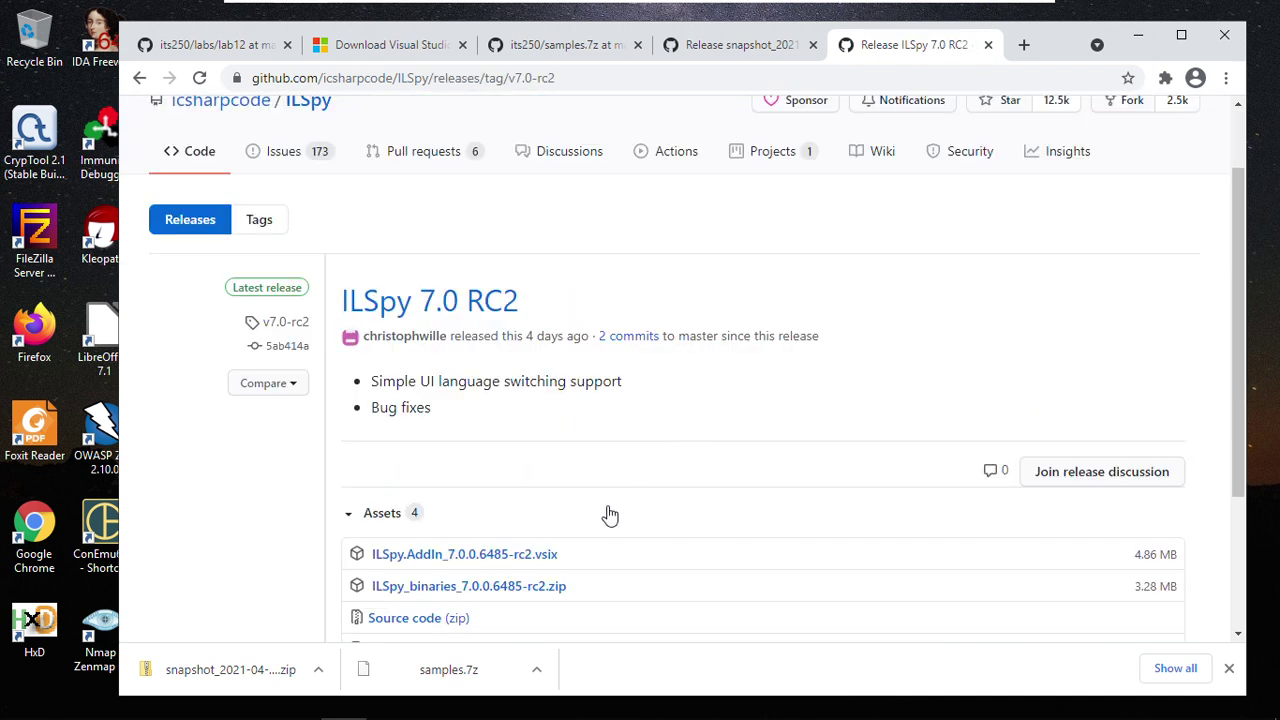
scroll(592, 524, "down", 1)
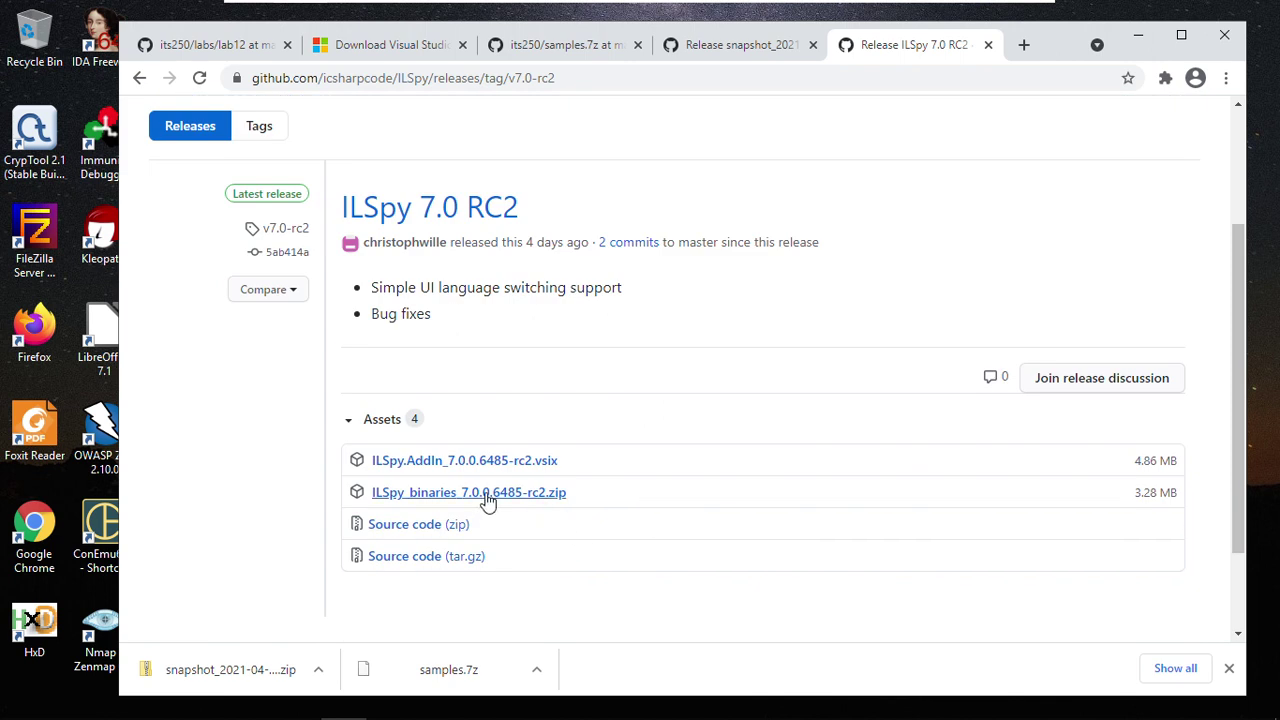
left_click(537, 494)
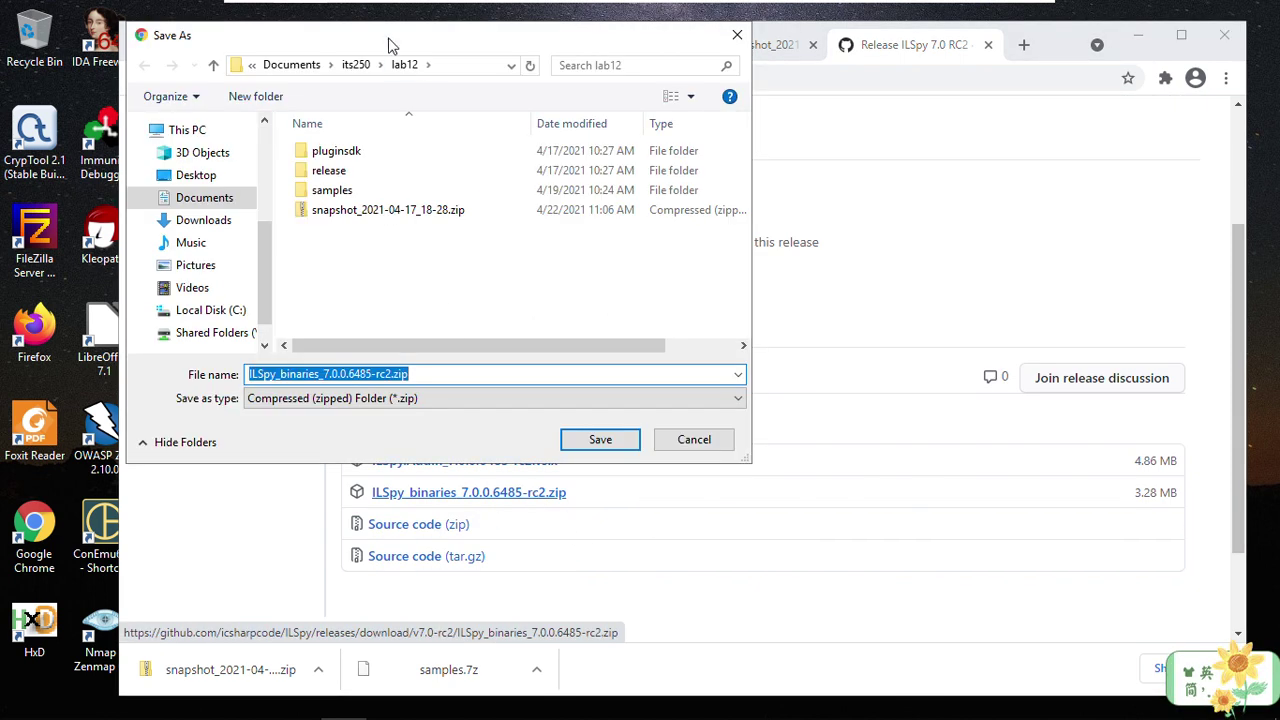
left_click(598, 440)
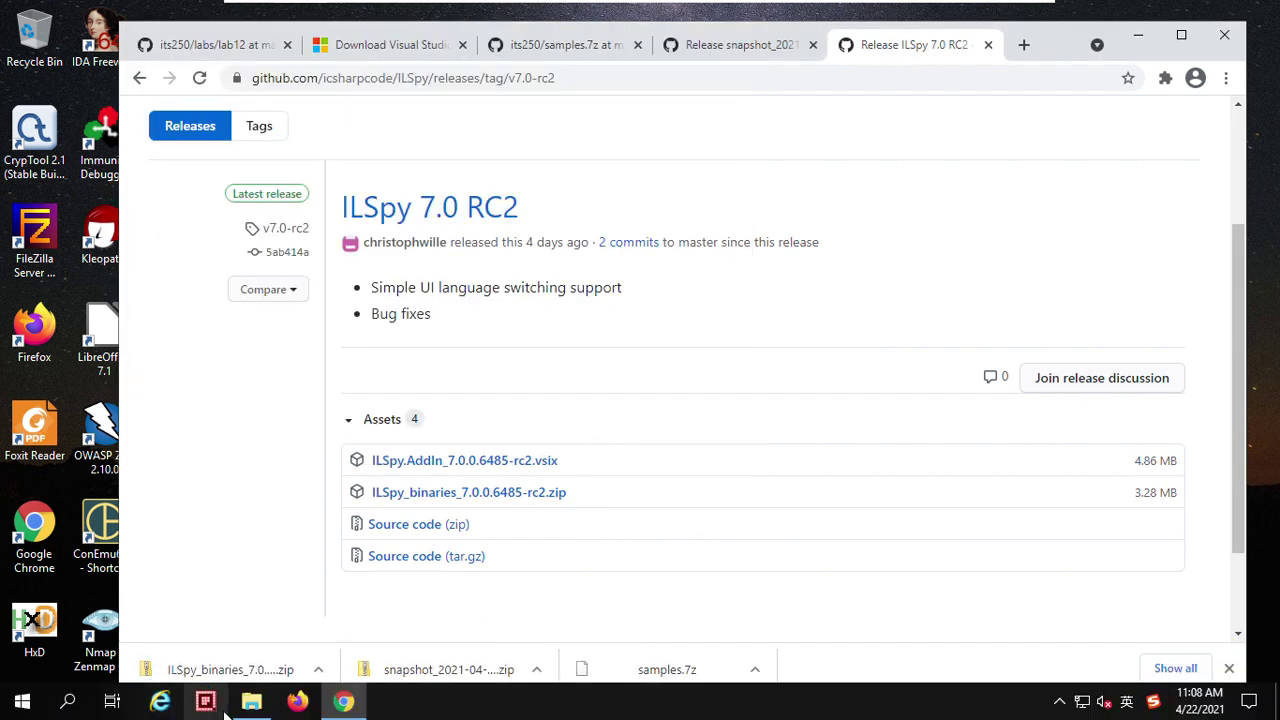
Step: Switch to the lab12 folder in File Explorer, view the contents of ILSpy_binaries_7.0.0.6485-rc2.zip in 7-Zip, and close the archive window
left_click(251, 701)
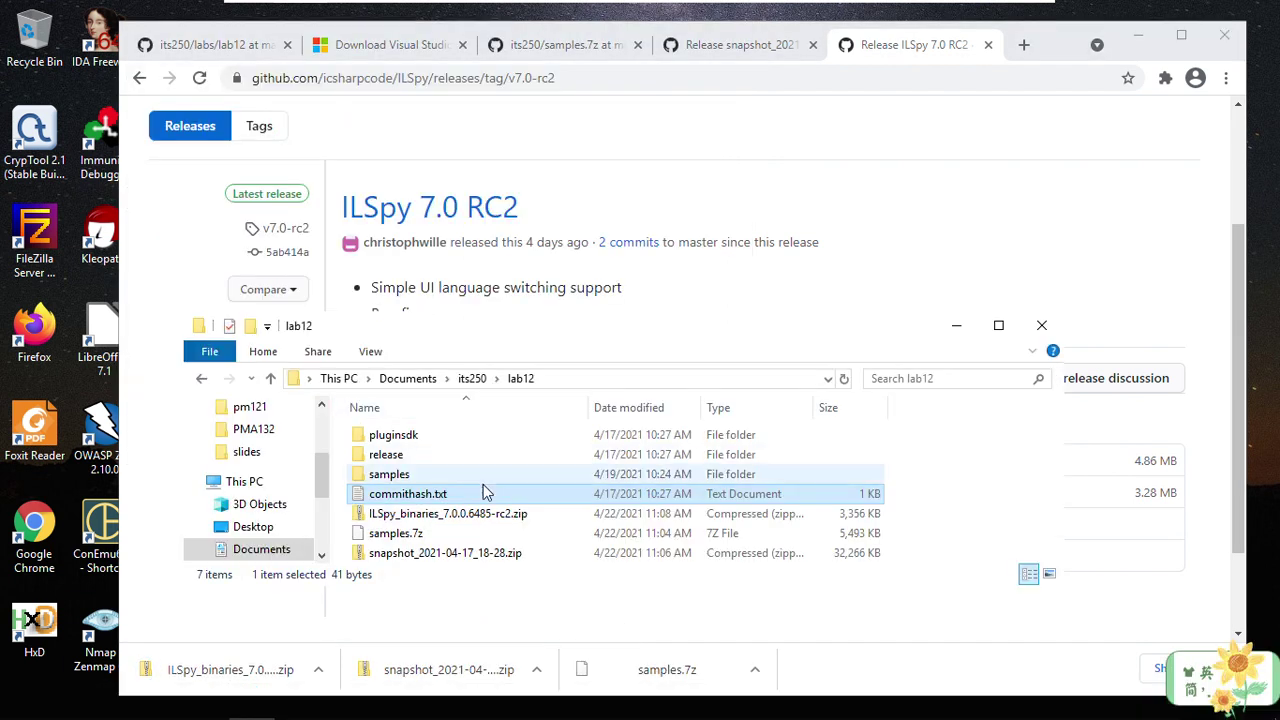
left_click(476, 518)
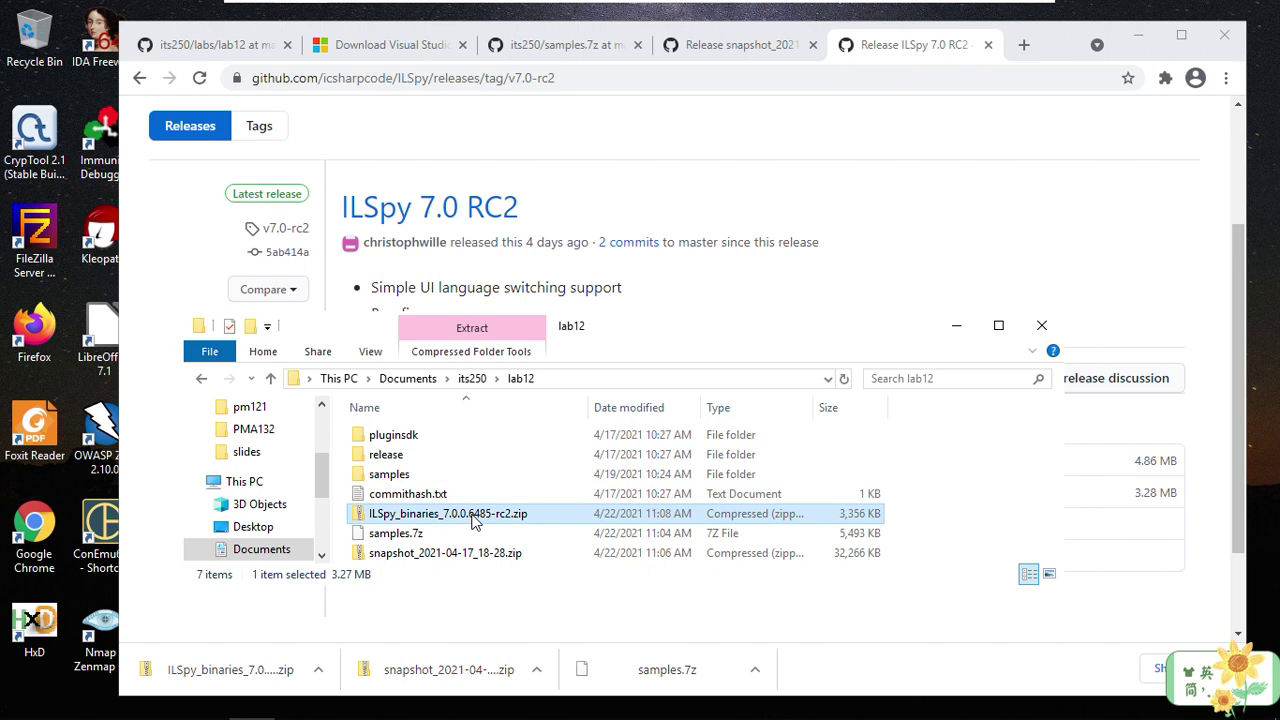
right_click(476, 520)
mouse_move(640, 331)
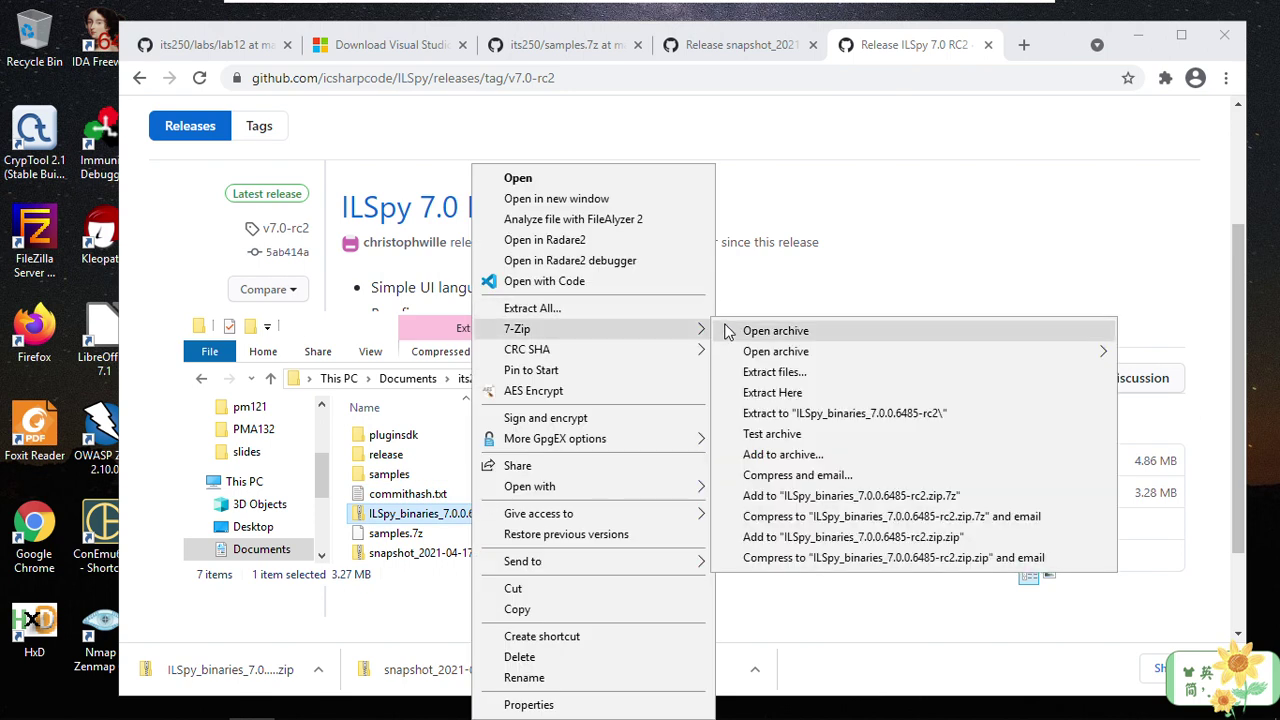
left_click(775, 331)
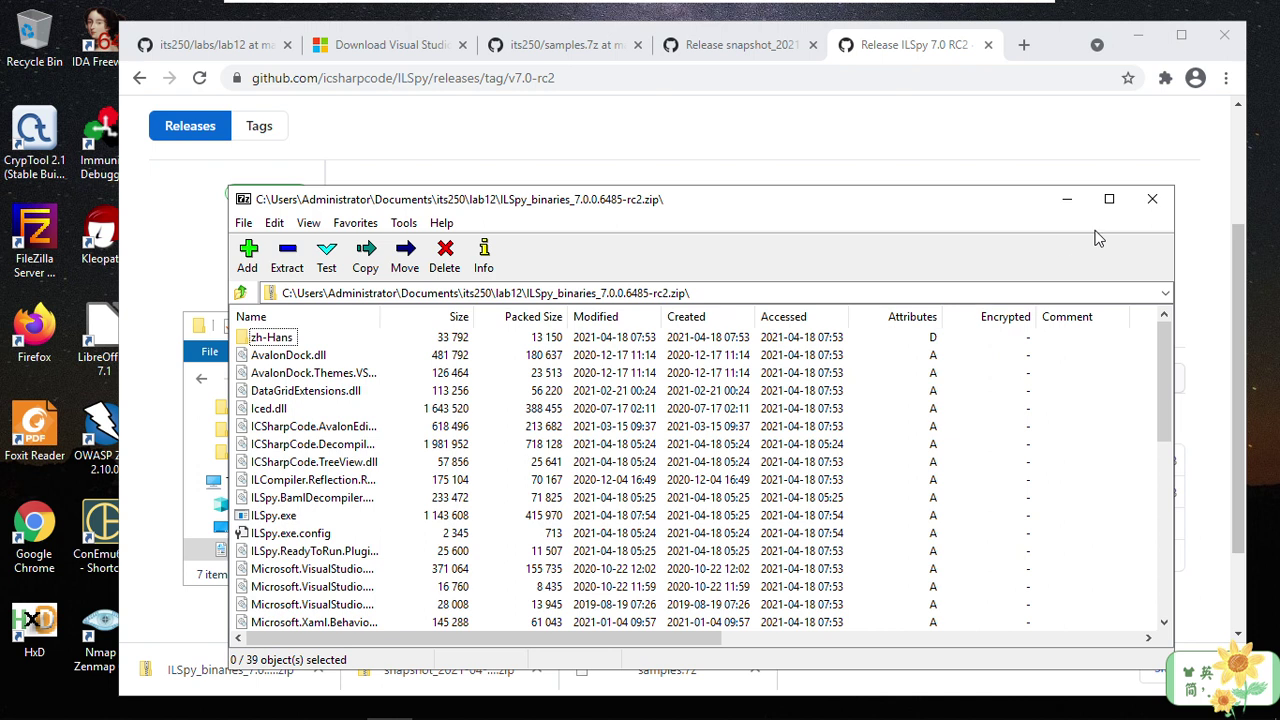
left_click(1153, 201)
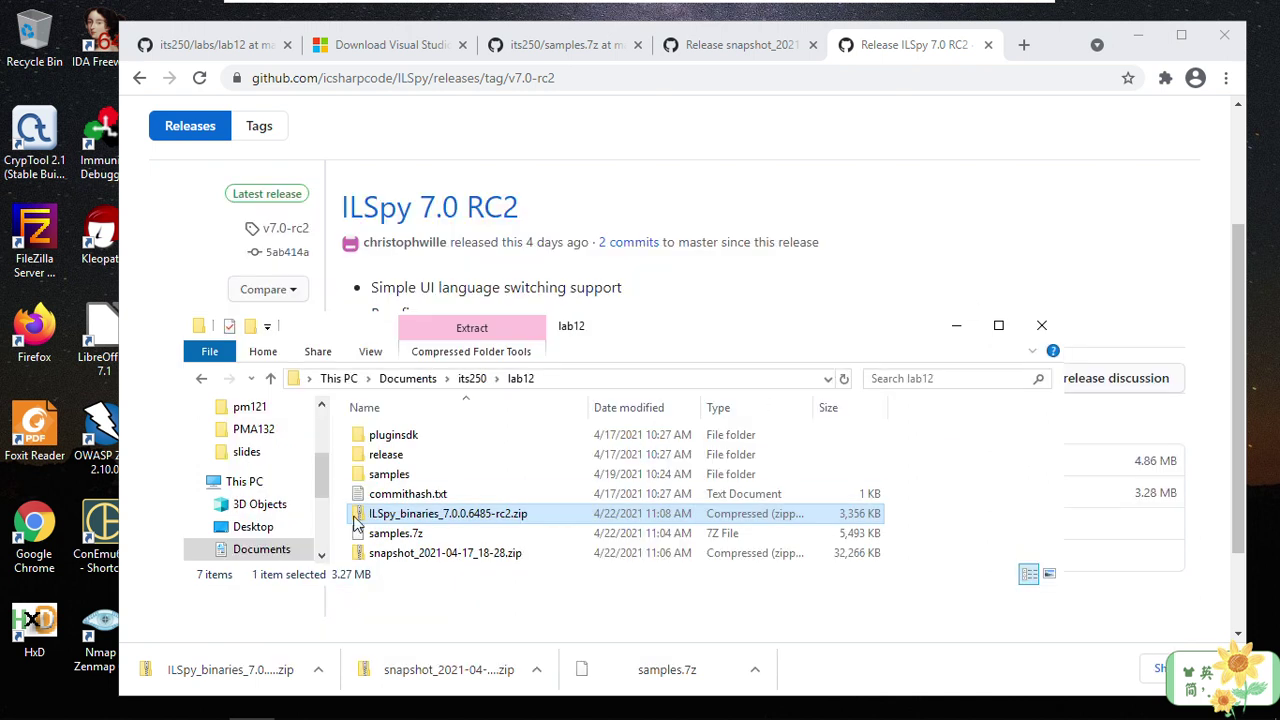
Step: Extract ILSpy_binaries_7.0.0.6485-rc2.zip with 7-Zip into its own ILSpy_binaries_7.0.0.6485-rc2 subfolder
right_click(406, 516)
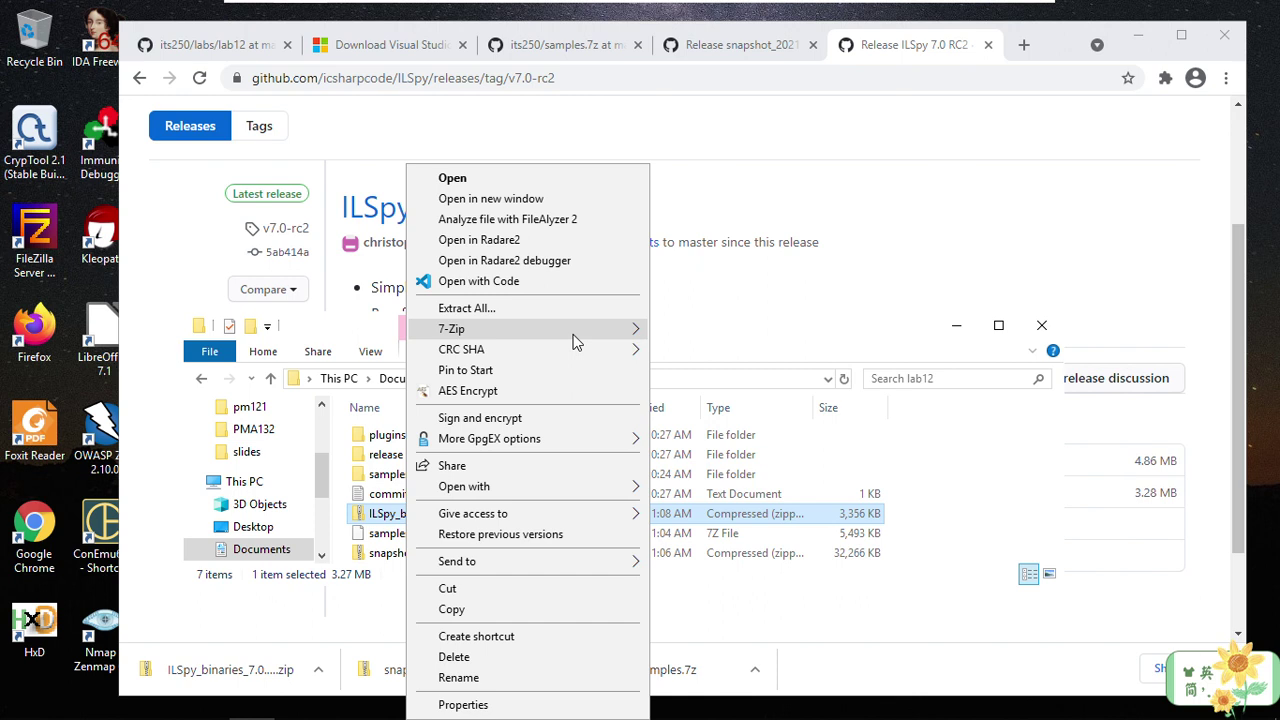
mouse_move(575, 333)
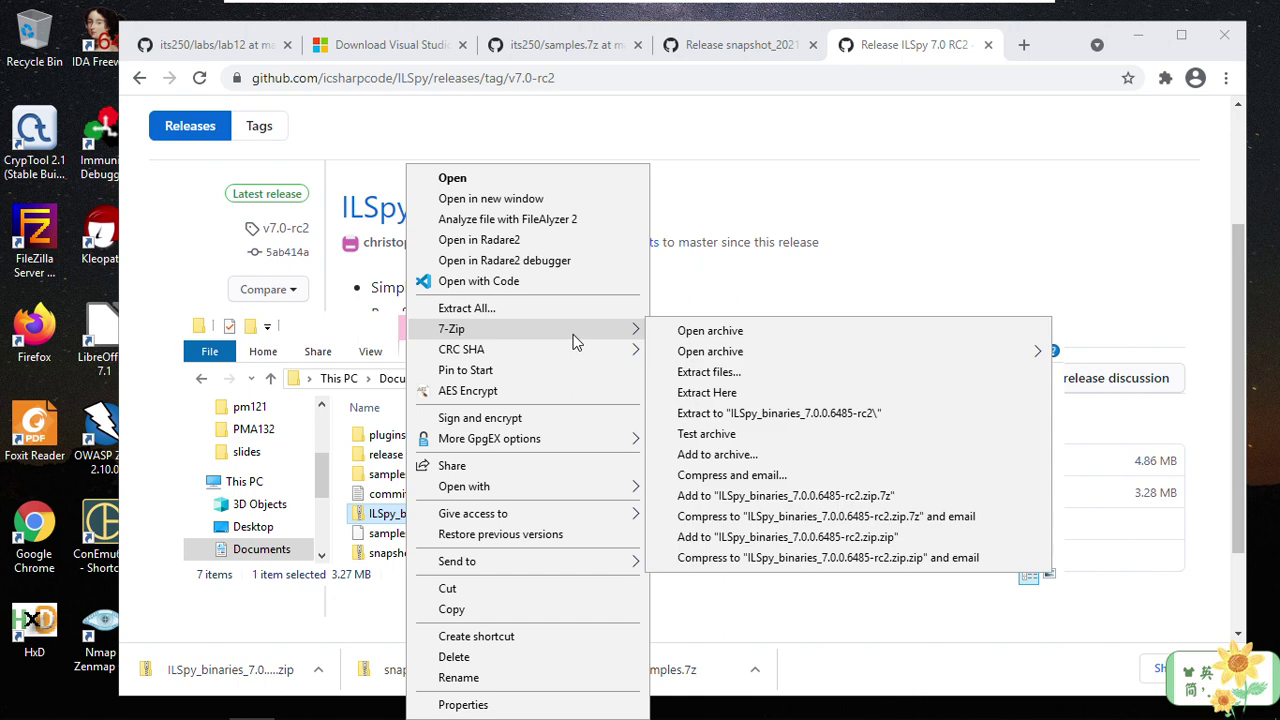
left_click(788, 415)
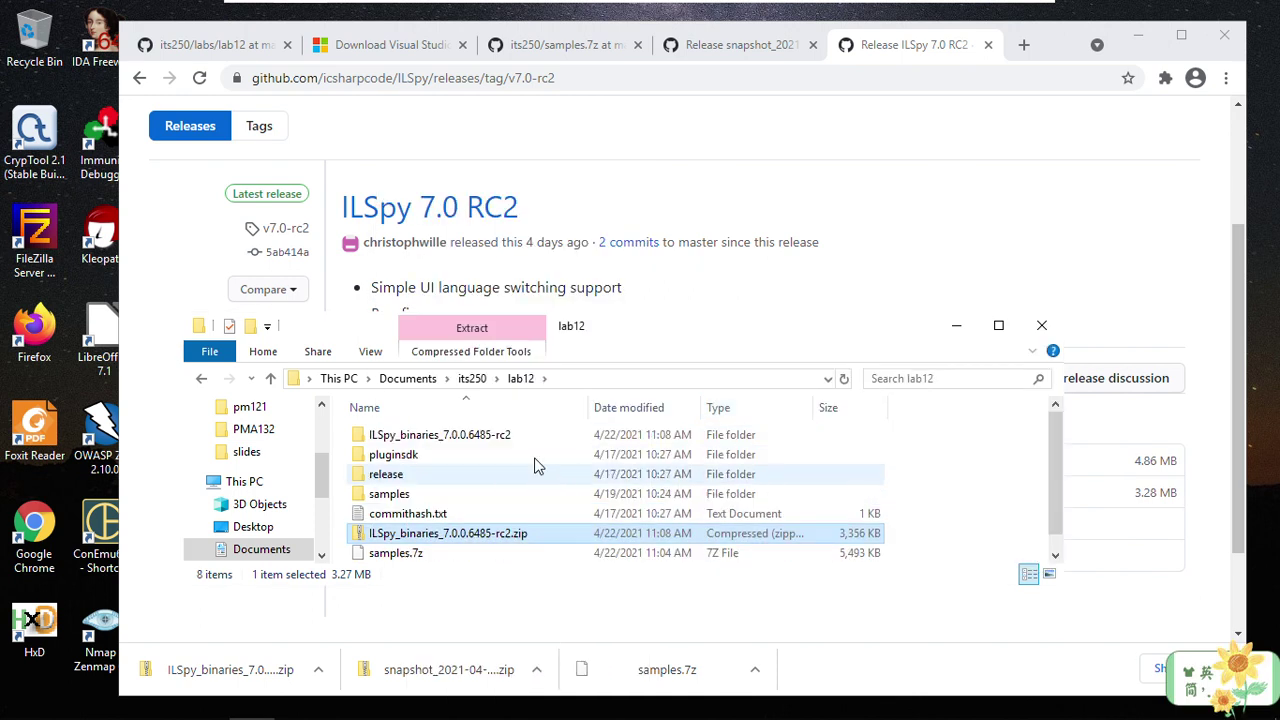
Step: Look through the files in the extracted ILSpy_binaries_7.0.0.6485-rc2 folder and return to the lab12 folder
double_click(463, 440)
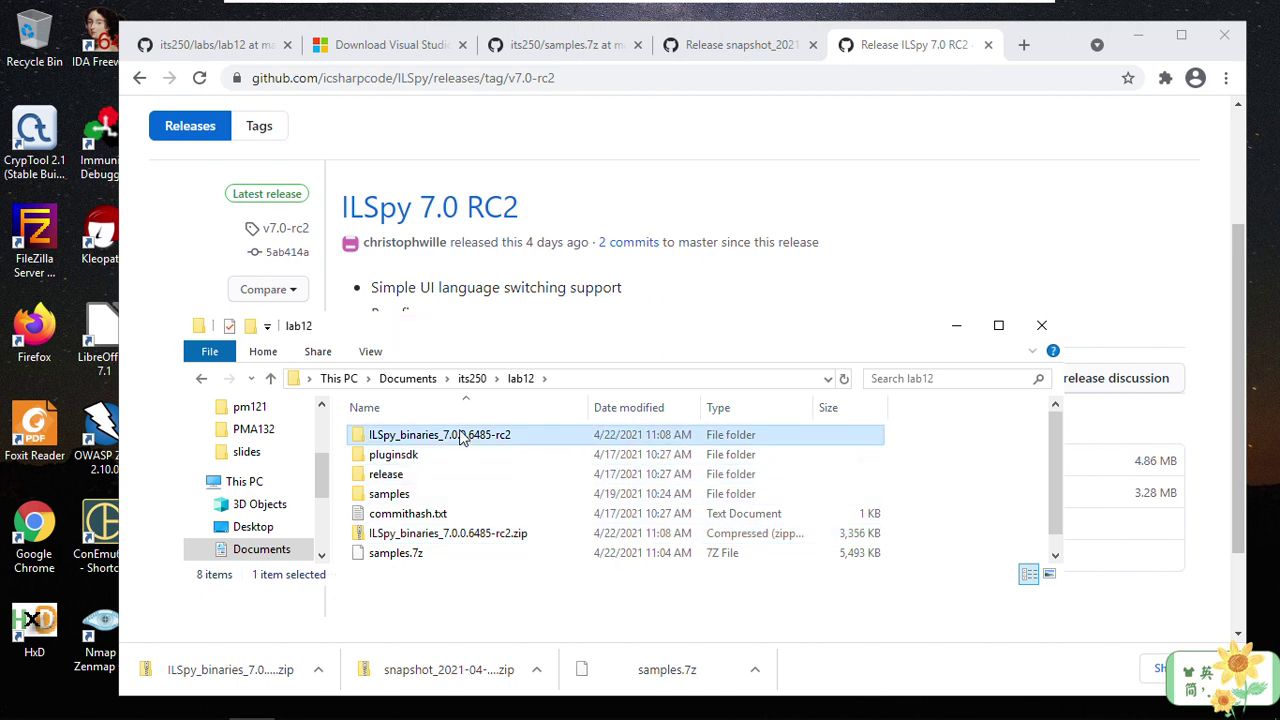
scroll(497, 490, "down", 2)
scroll(497, 490, "down", 5)
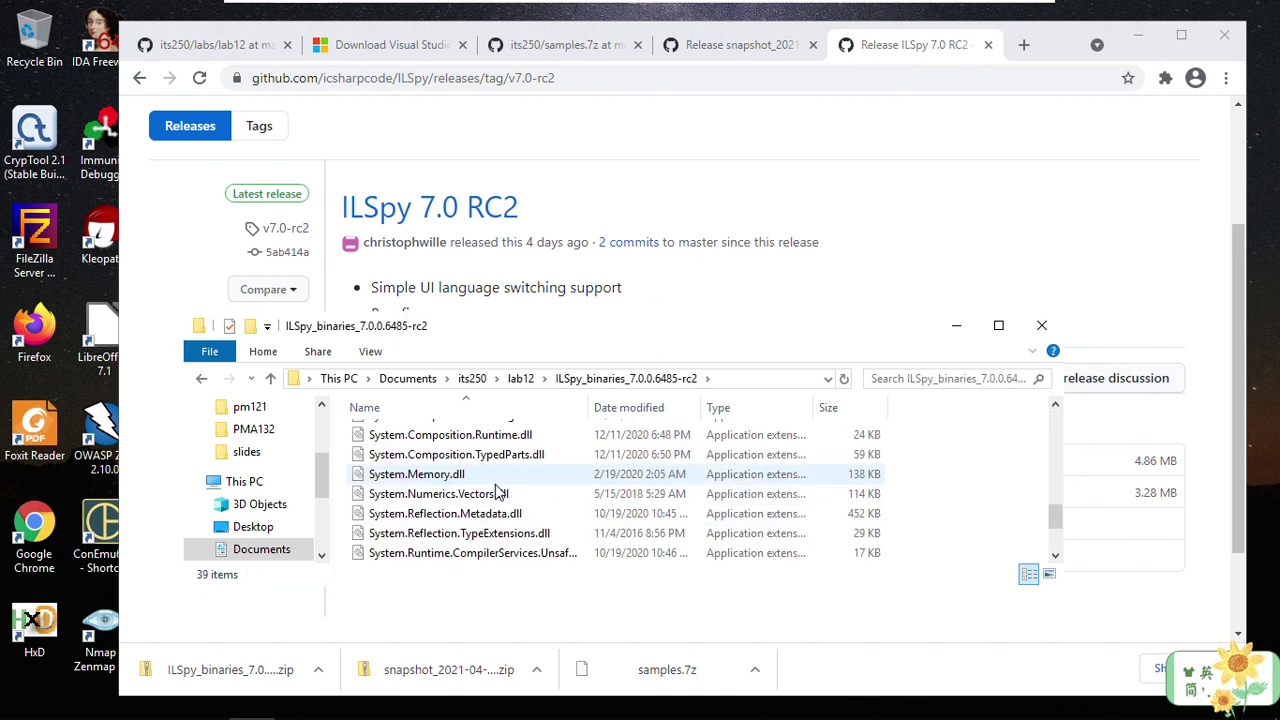
scroll(506, 496, "up", 10)
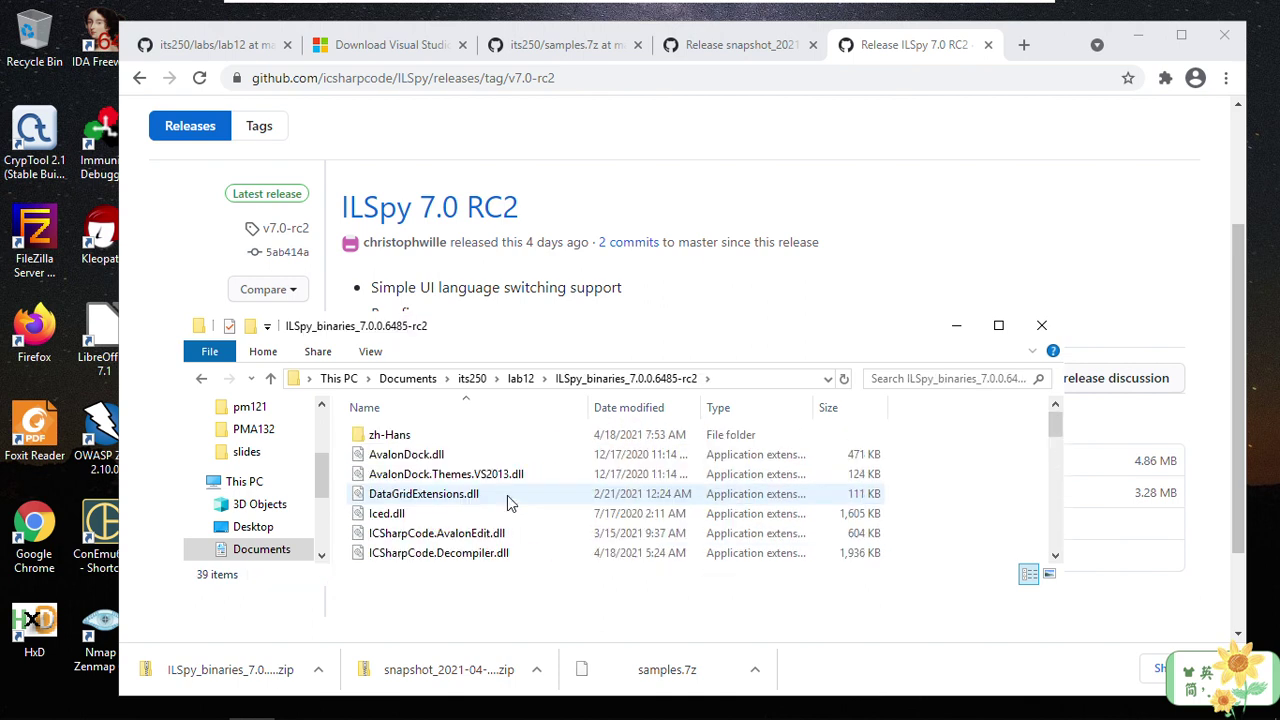
left_click(520, 379)
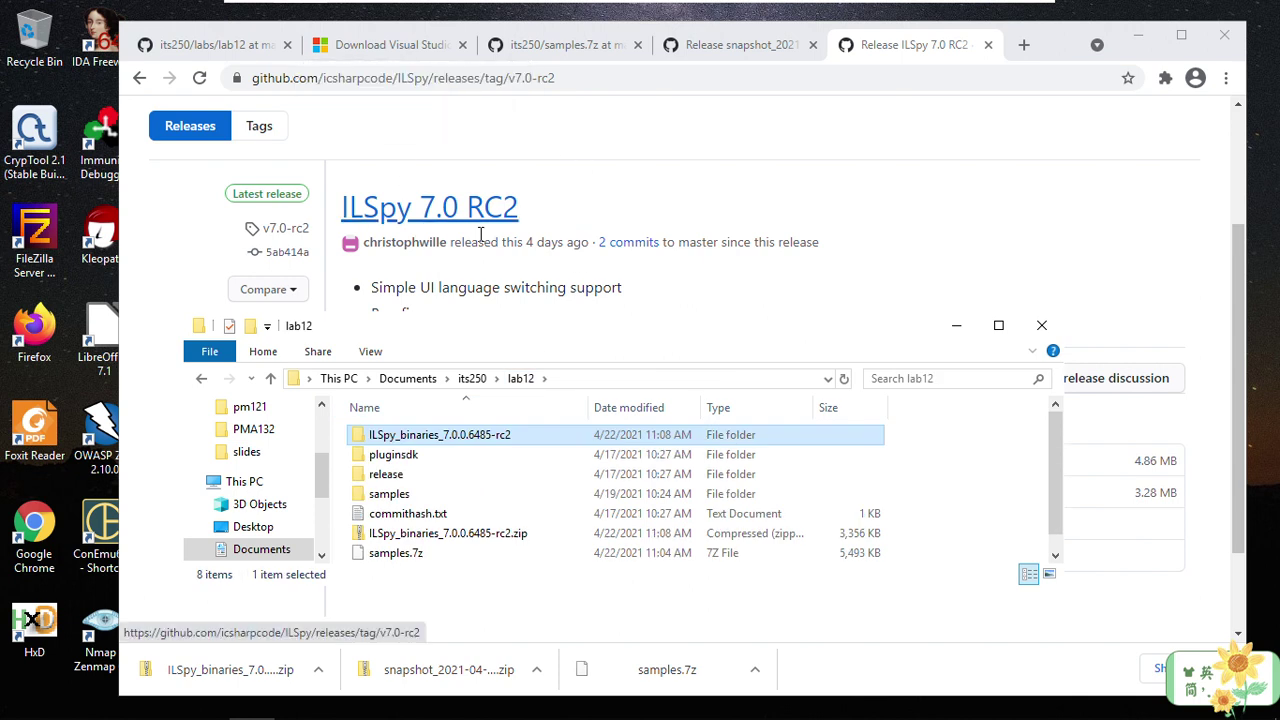
Step: Return to the lab12 README in the browser and open the strings link in a new tab, bringing it to the front
left_click(197, 47)
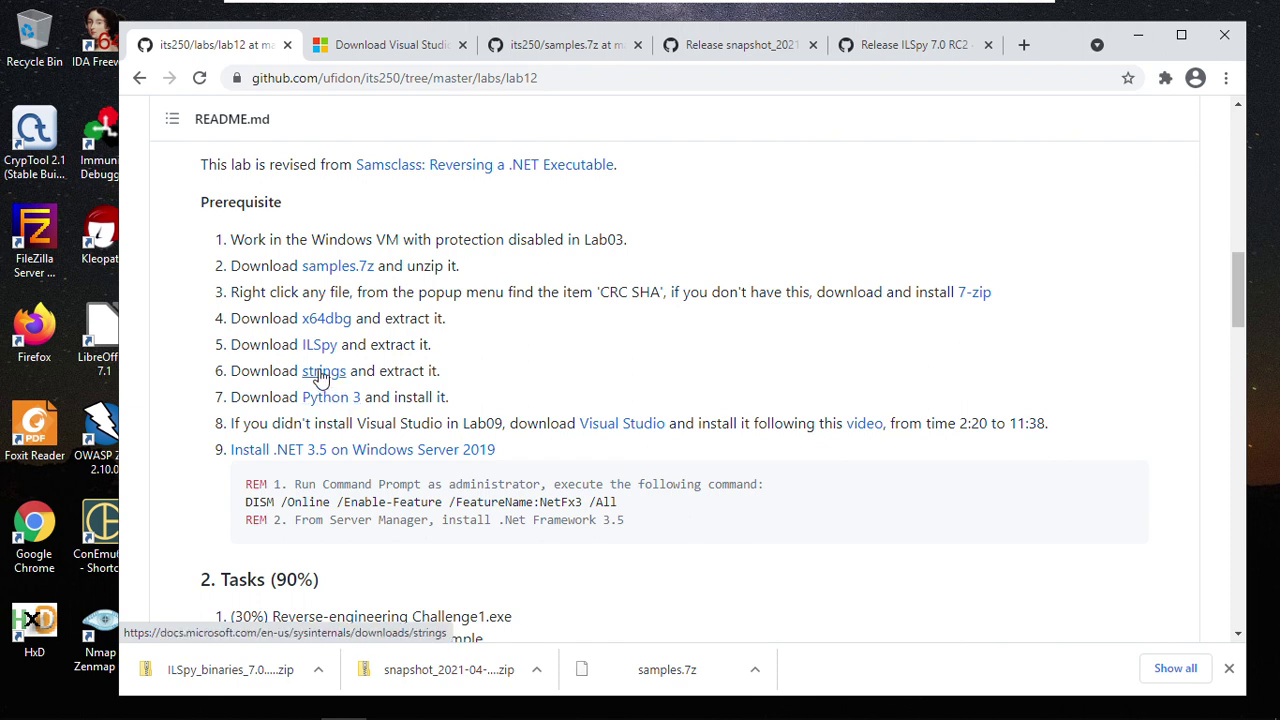
right_click(318, 378)
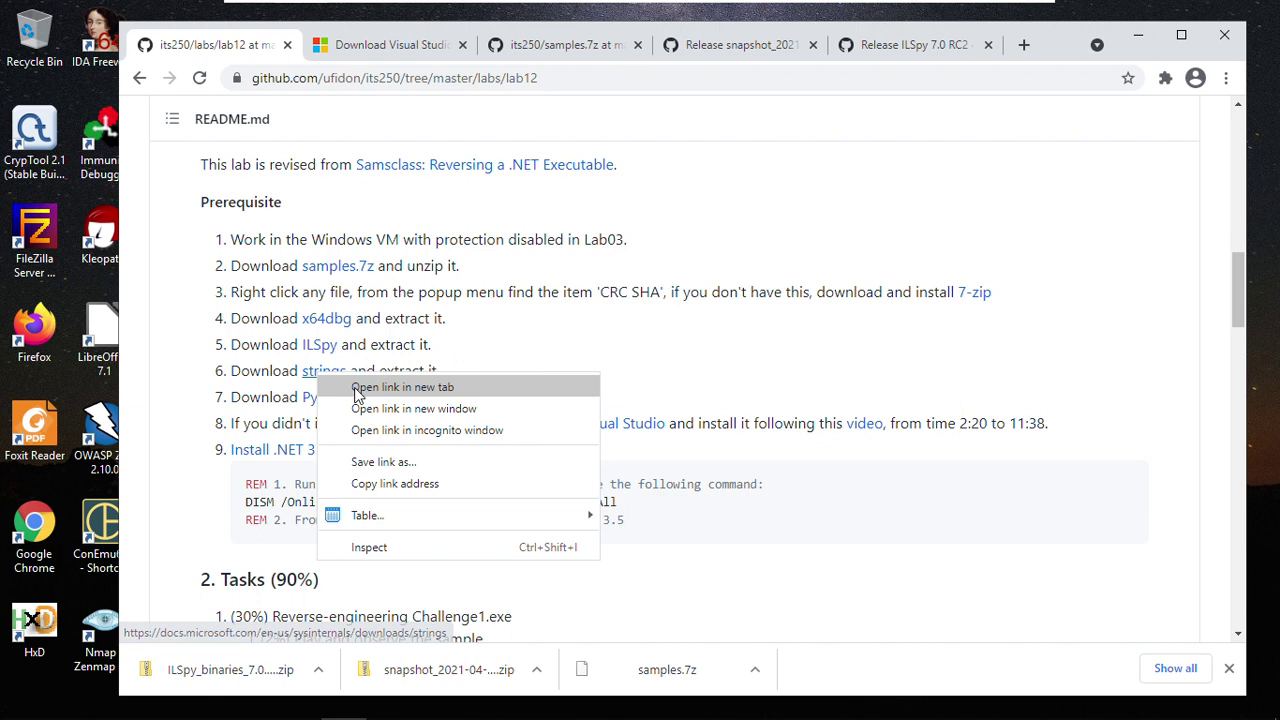
left_click(380, 388)
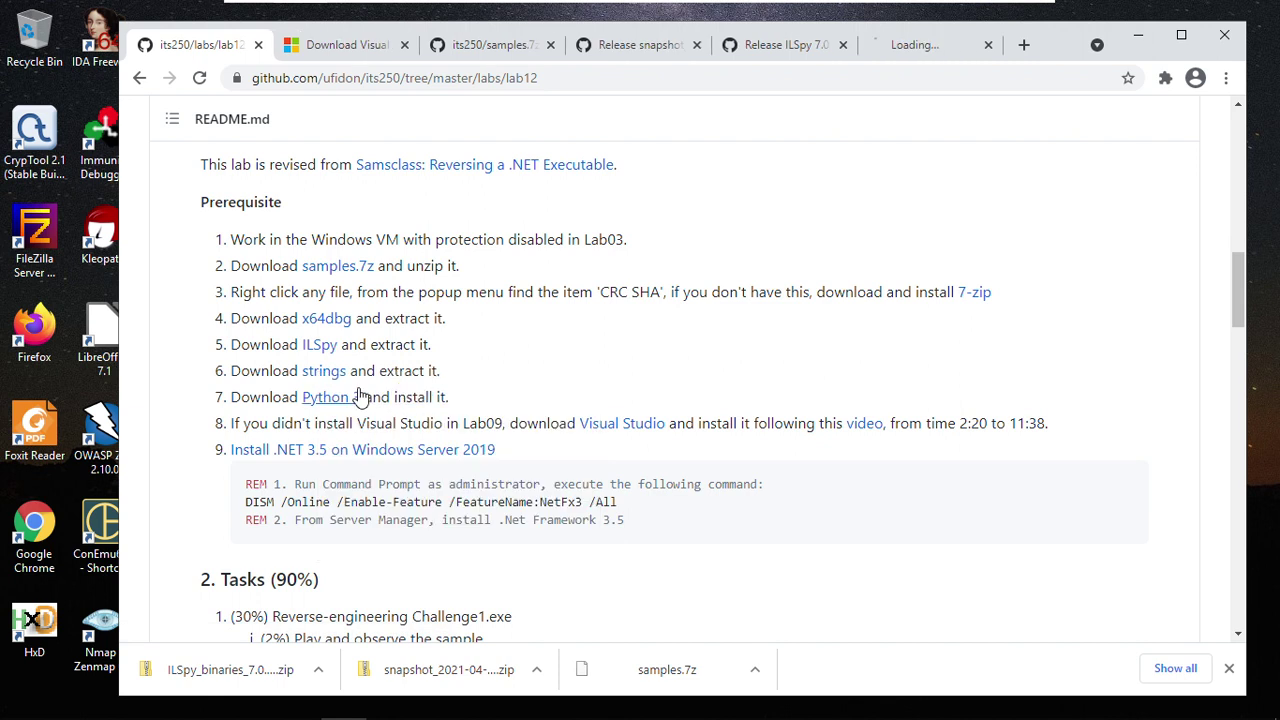
left_click(927, 48)
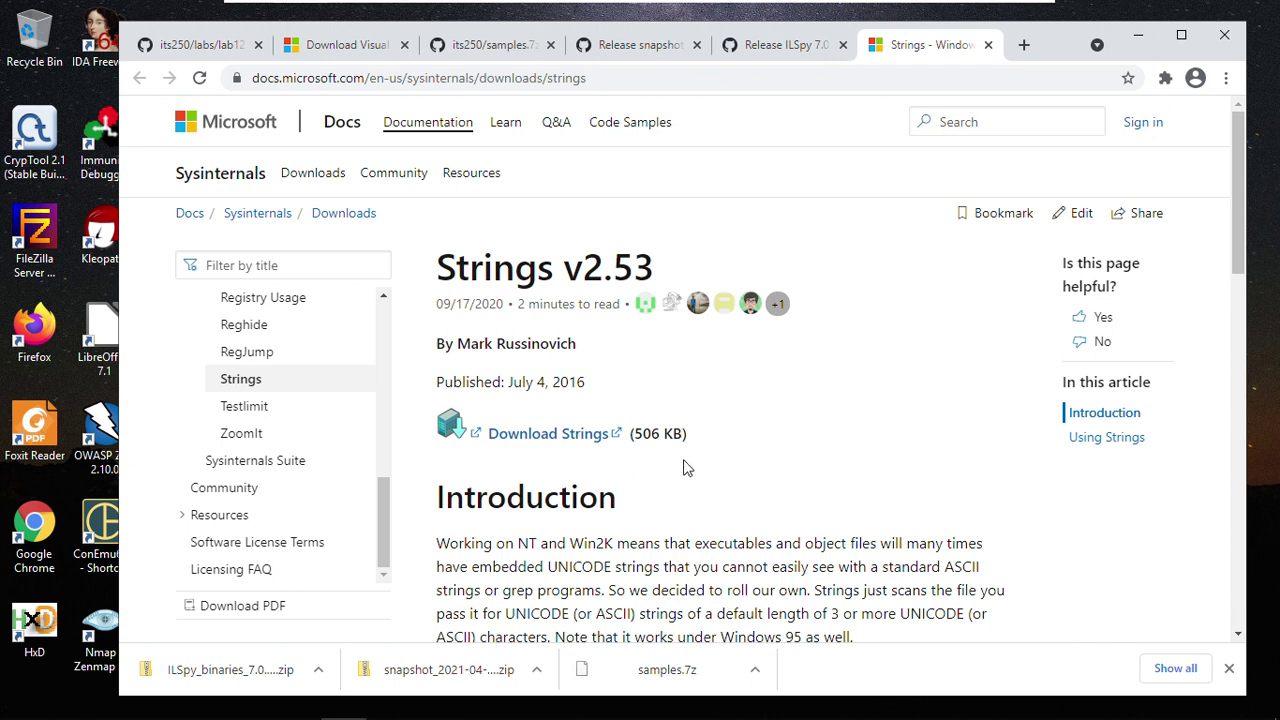
Step: Skim the Strings v2.53 page's usage section and download Strings.zip into the lab12 folder
scroll(649, 561, "down", 5)
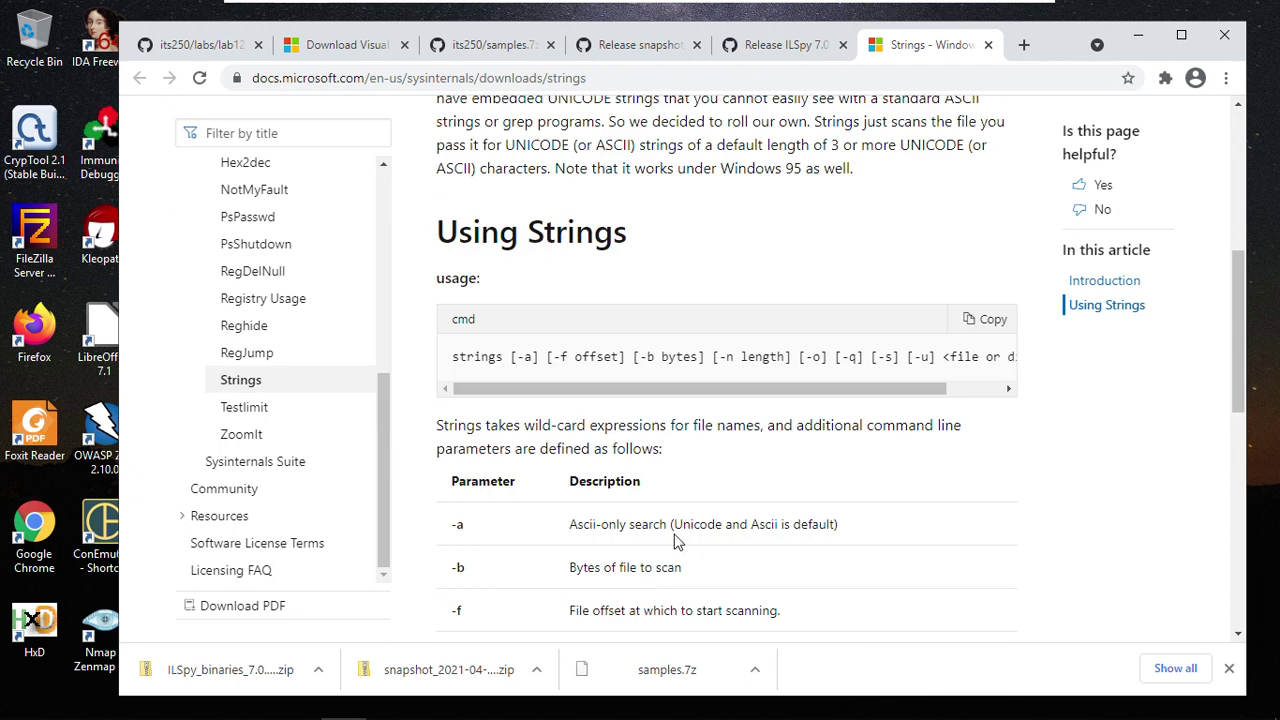
scroll(646, 443, "up", 4)
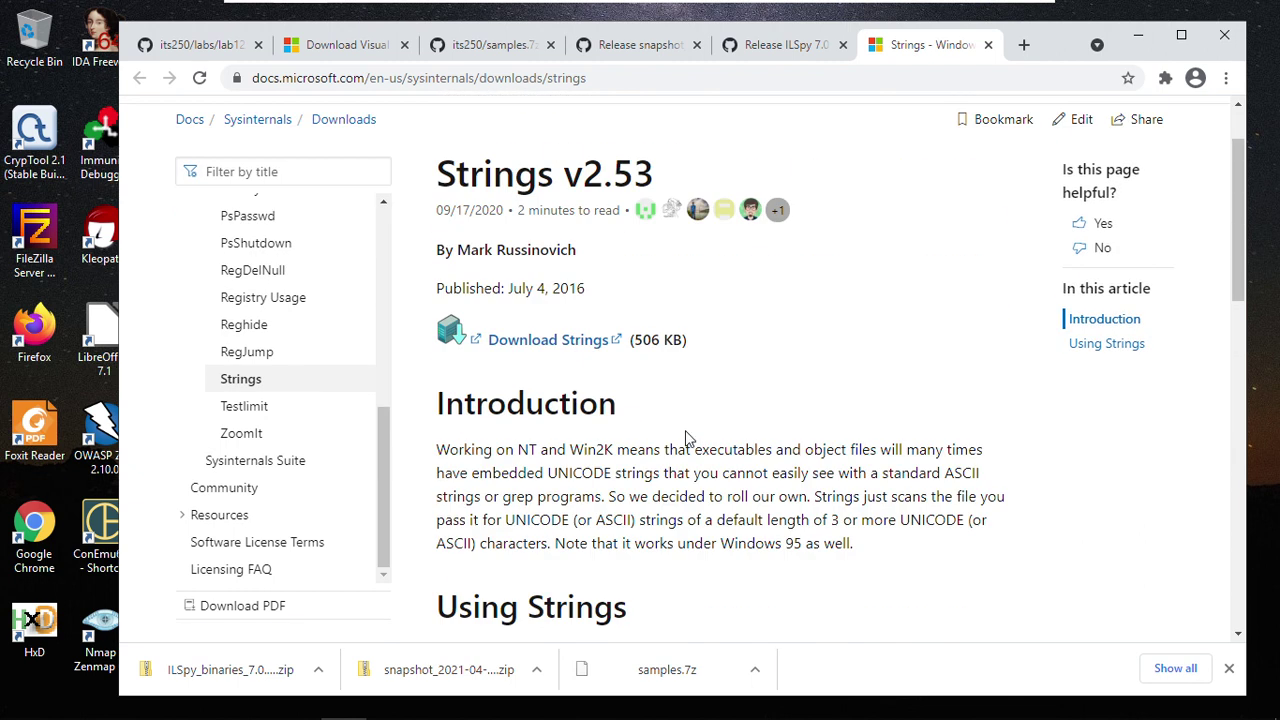
scroll(571, 437, "down", 1)
left_click(540, 258)
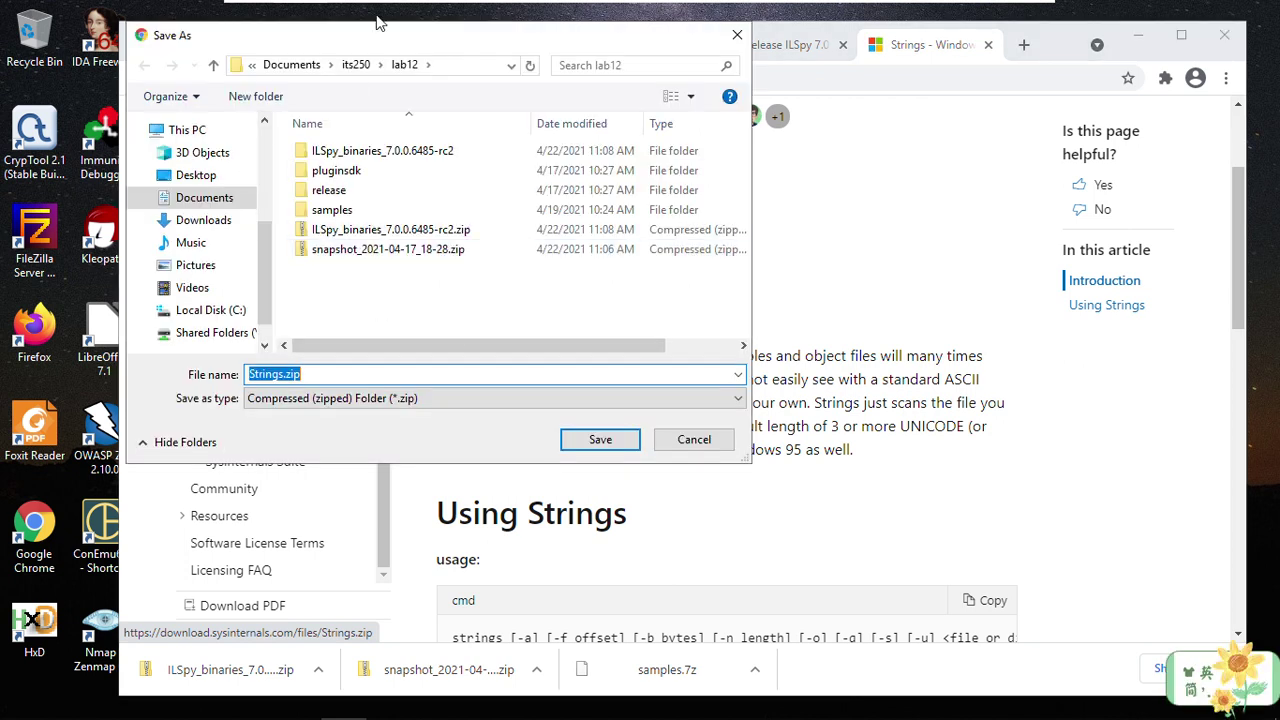
left_click(598, 440)
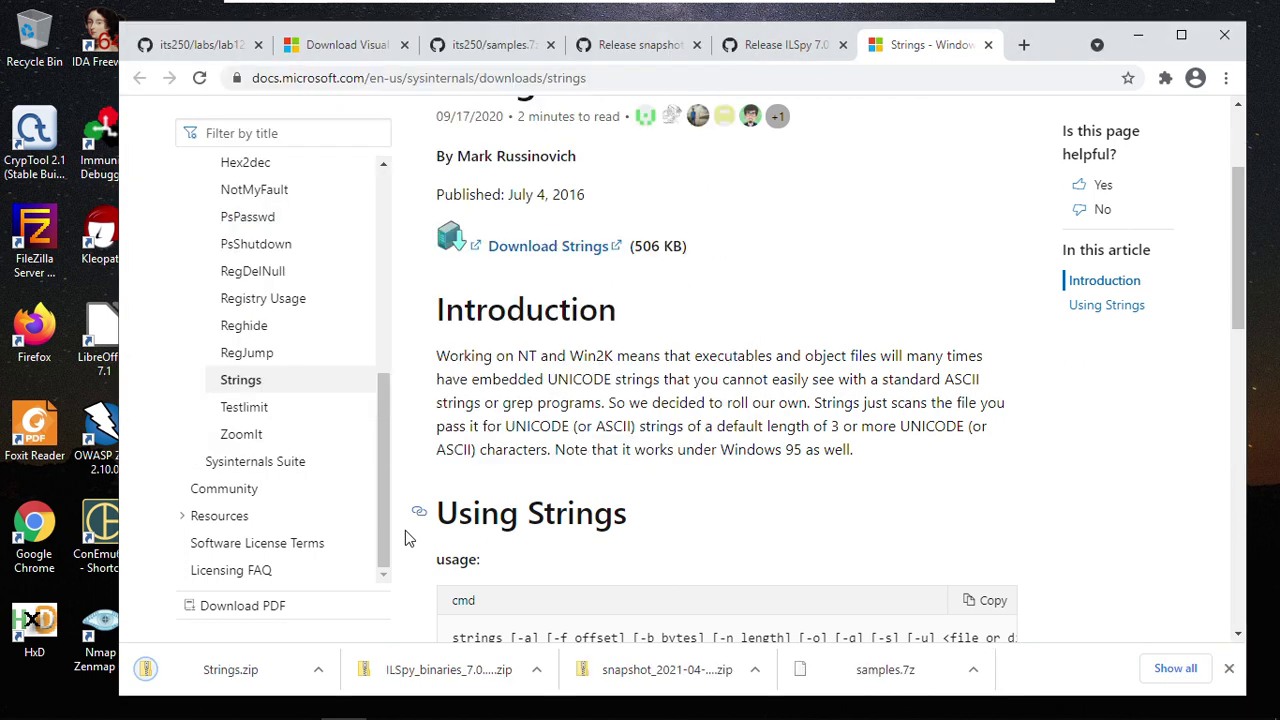
Step: Switch to the lab12 folder in File Explorer, view the contents of Strings.zip in 7-Zip, and close the archive window
mouse_move(217, 715)
mouse_move(254, 705)
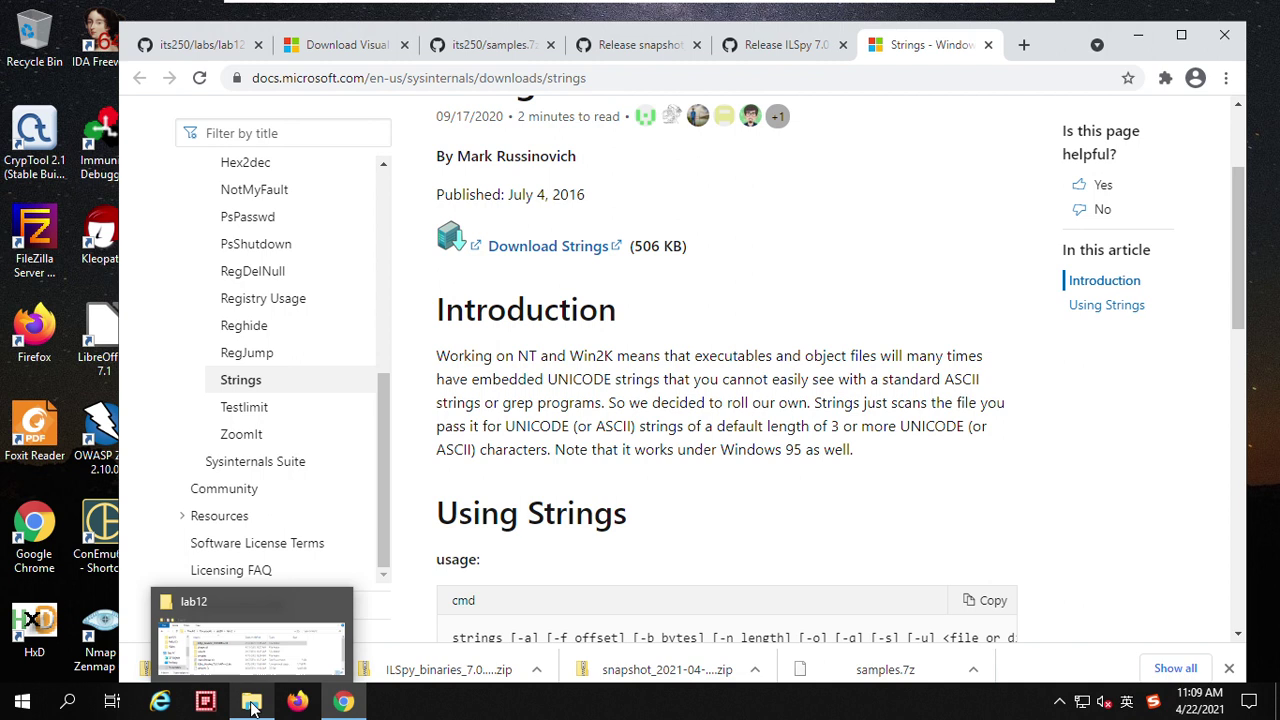
left_click(300, 632)
scroll(455, 520, "down", 1)
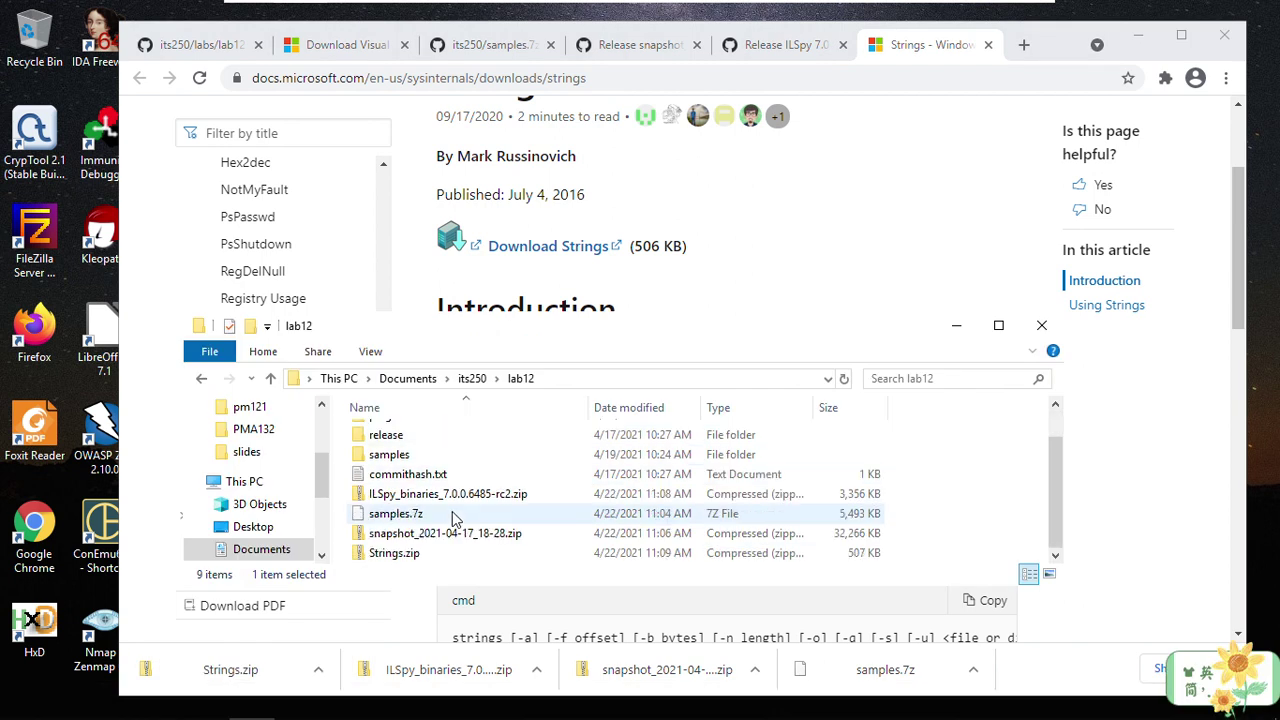
right_click(380, 557)
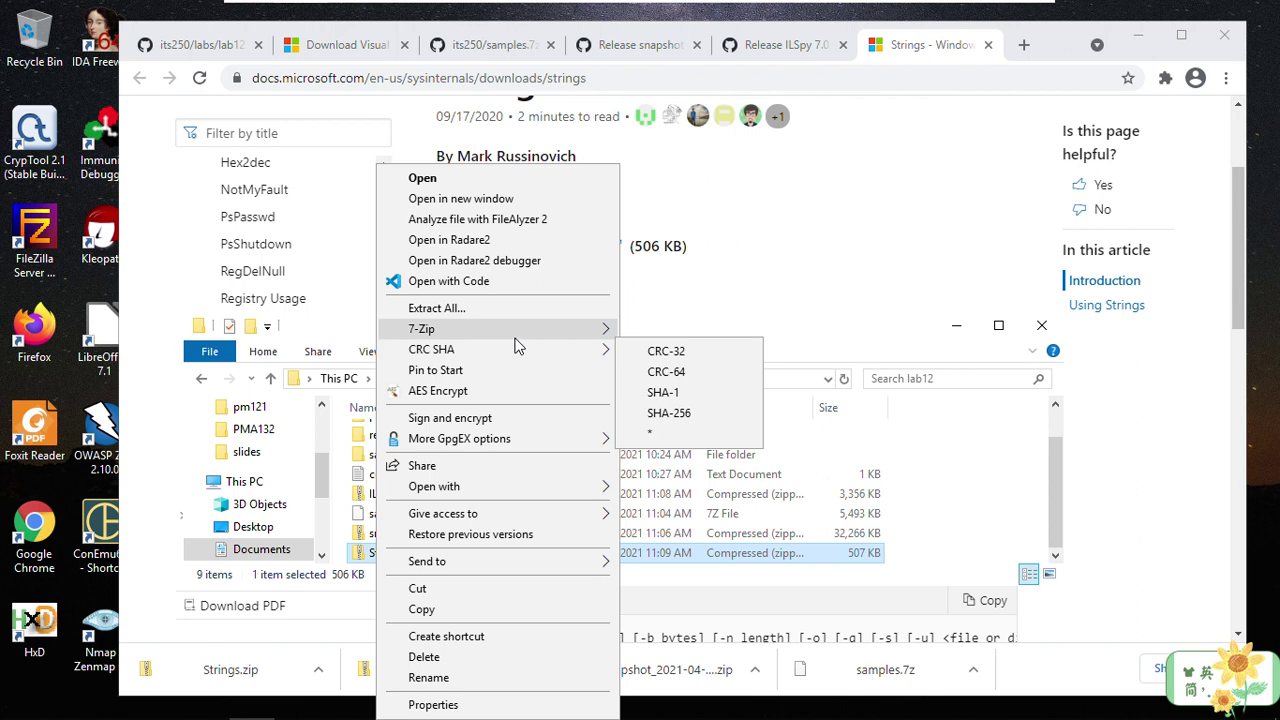
mouse_move(536, 337)
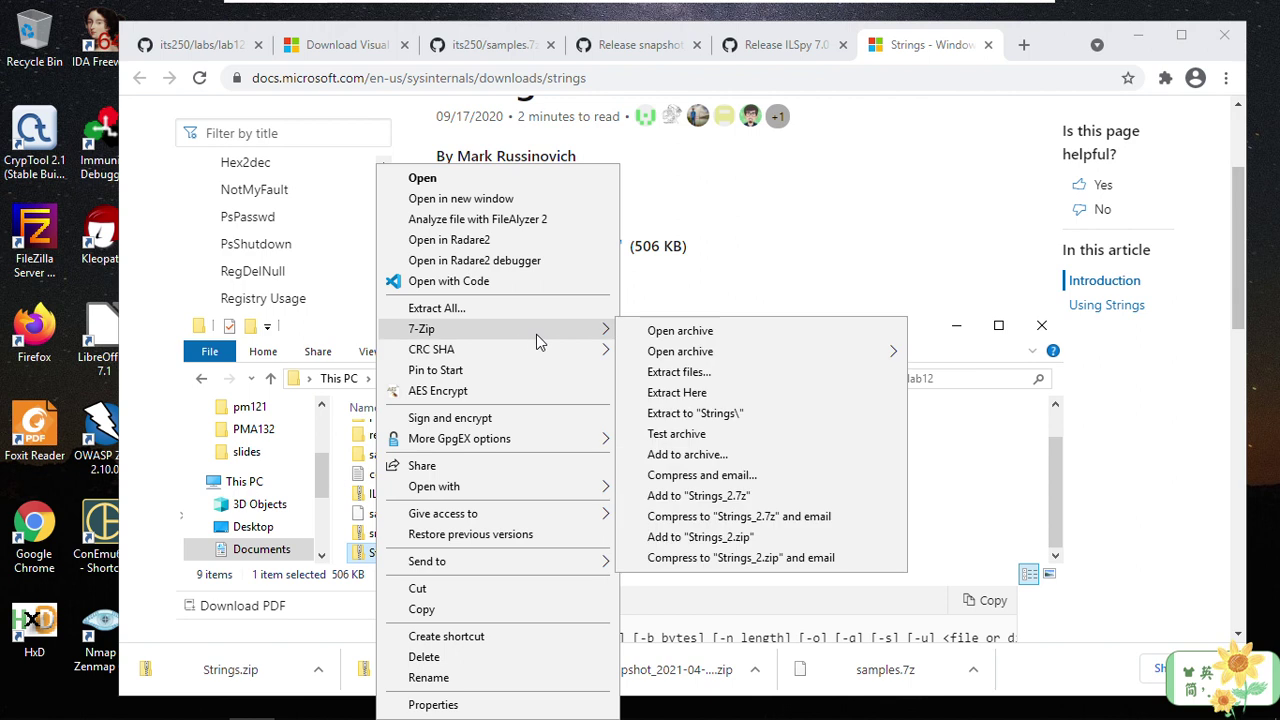
left_click(700, 331)
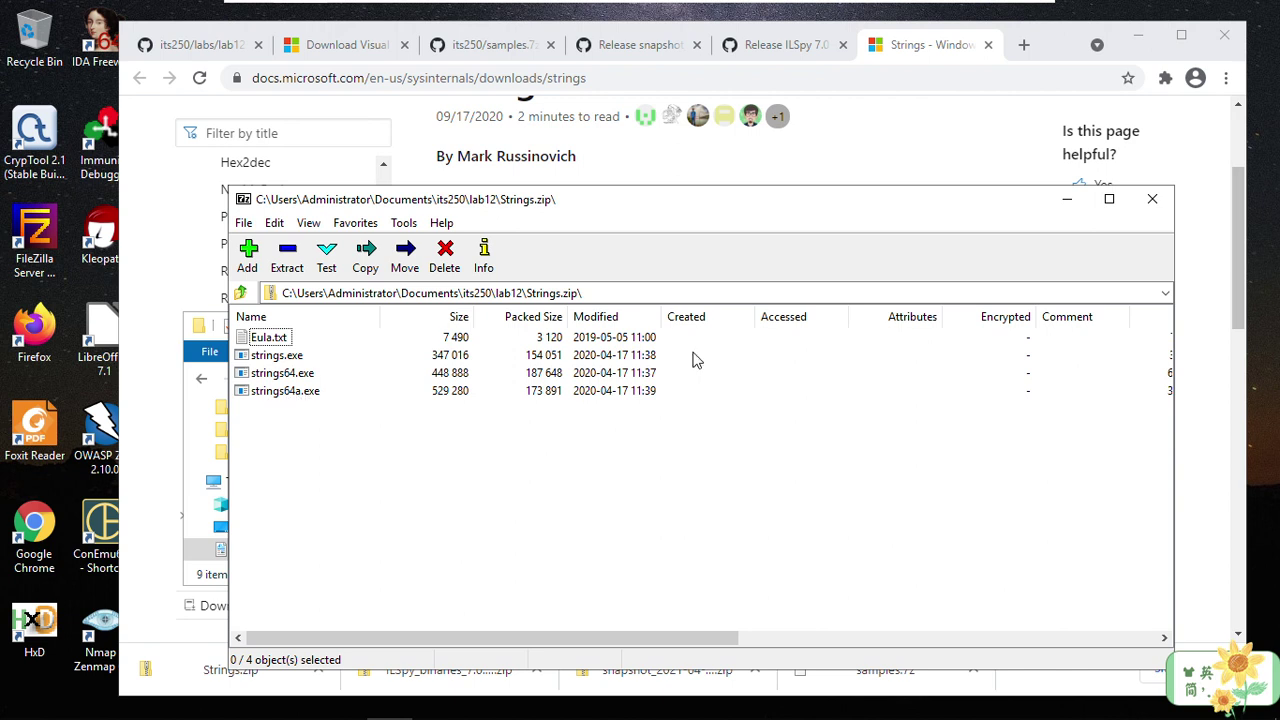
left_click(1152, 201)
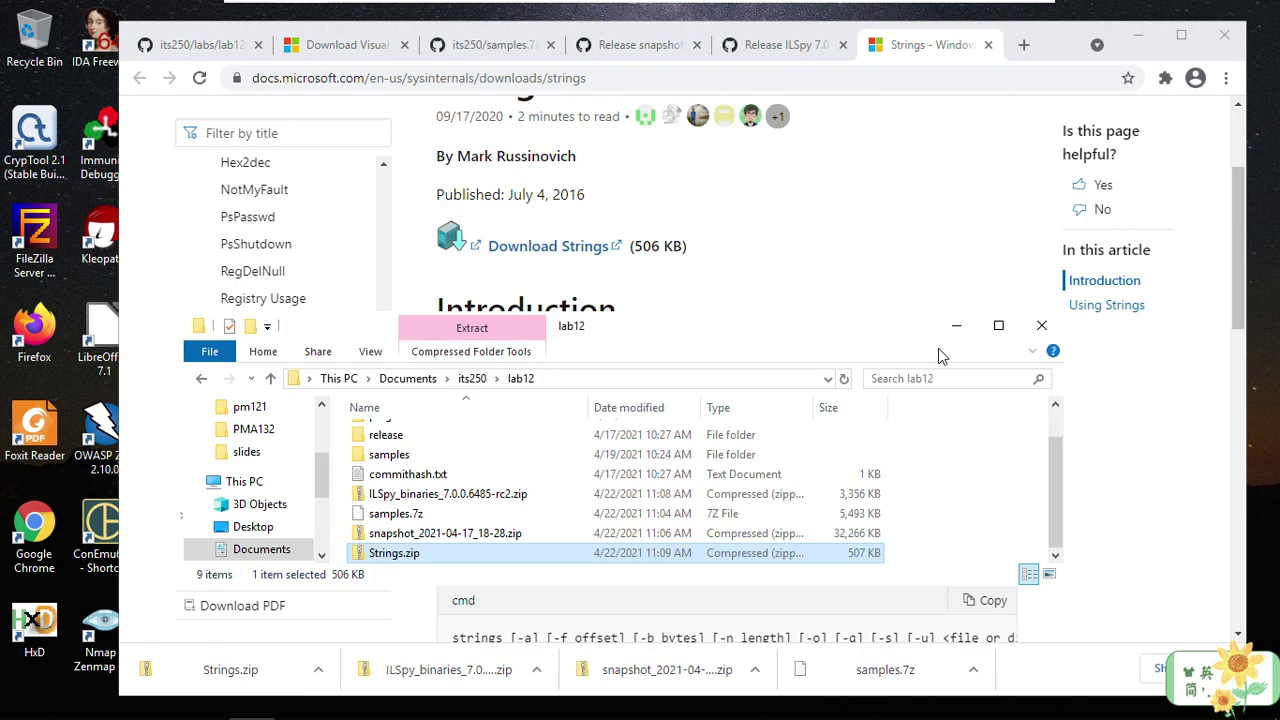
Step: Extract Strings.zip directly into the lab12 folder with 7-Zip's Extract Here
right_click(380, 560)
mouse_move(536, 331)
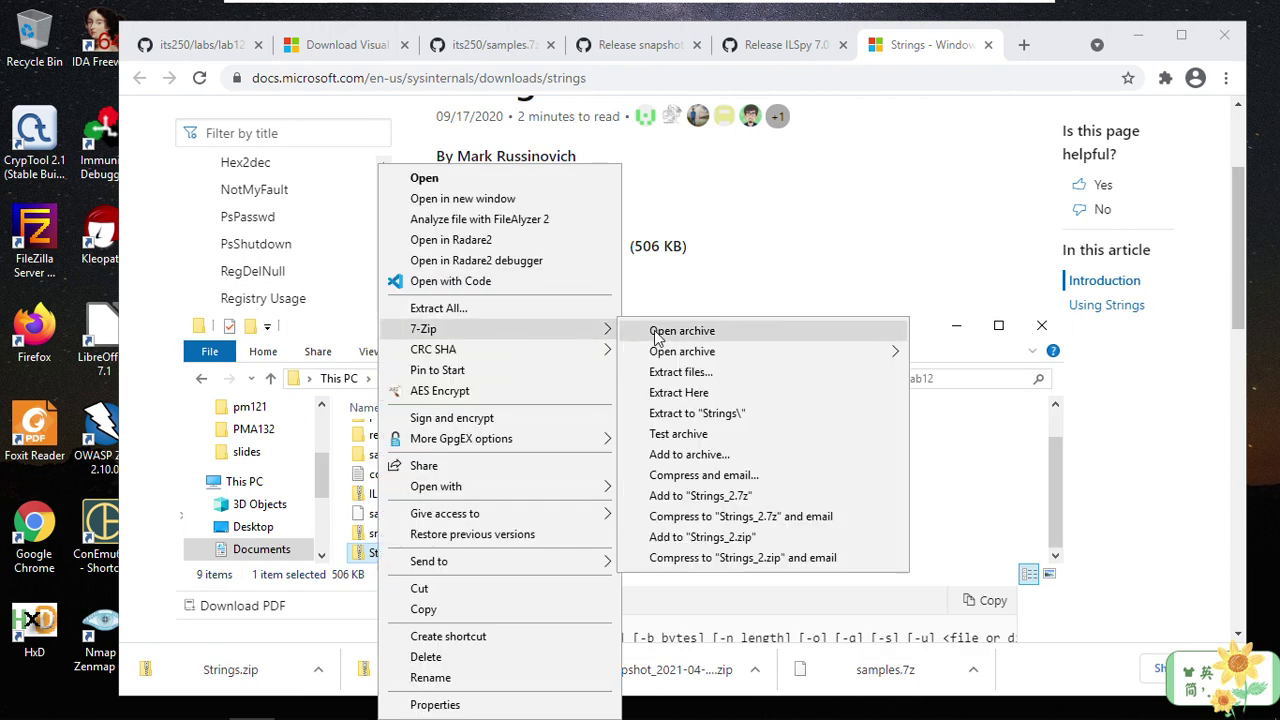
left_click(763, 394)
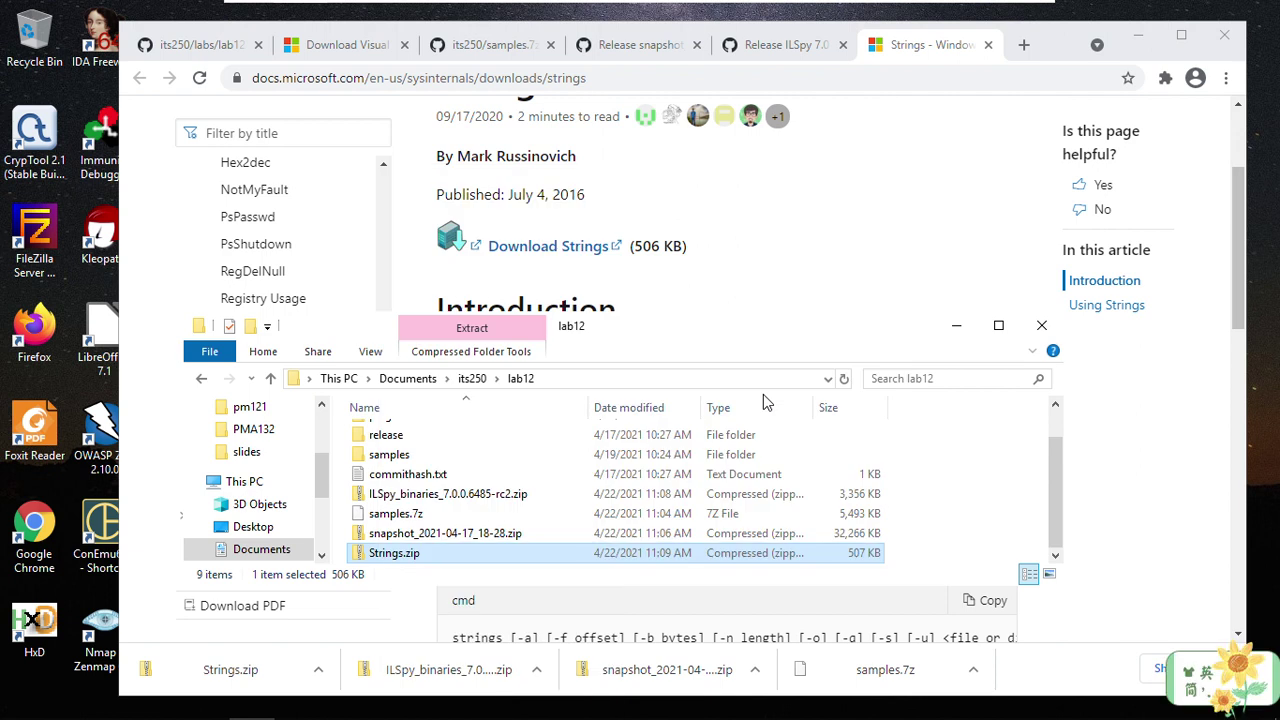
Step: Read the Strings page's introduction, the full usage syntax, the parameter table and the findstr example in the browser
left_click(797, 281)
scroll(802, 320, "down", 1)
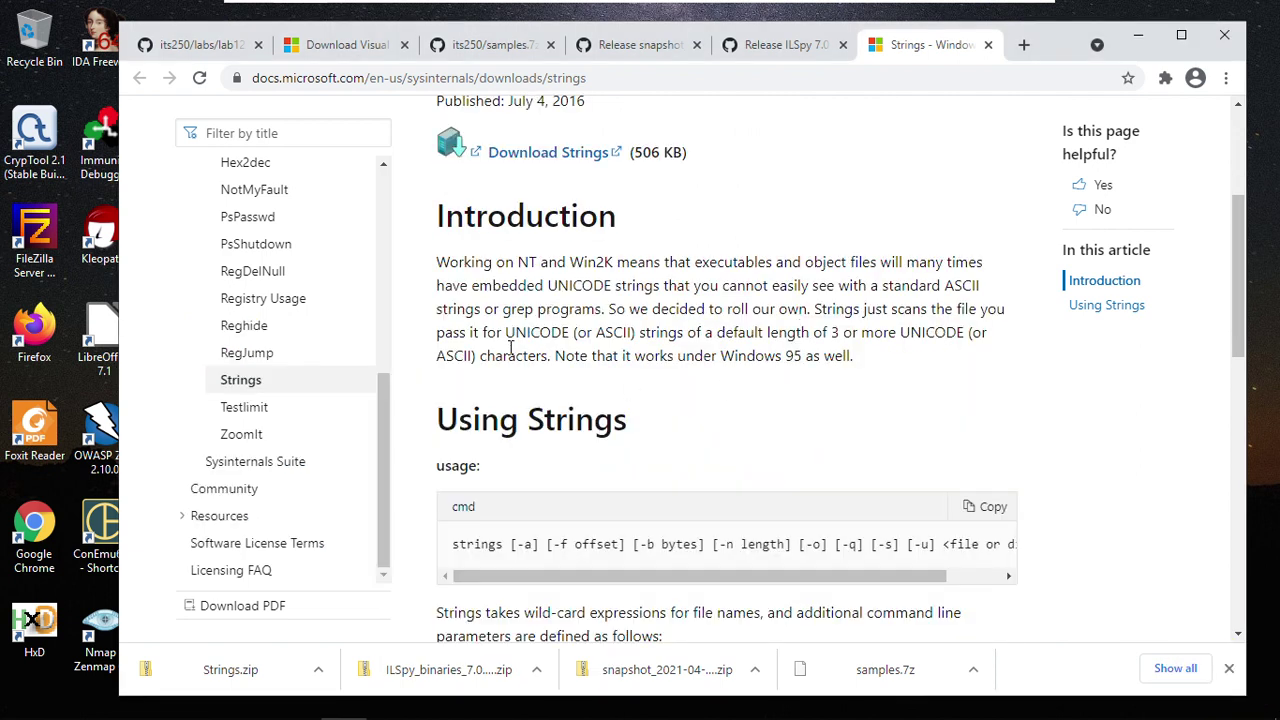
left_click_drag(508, 334, 574, 336)
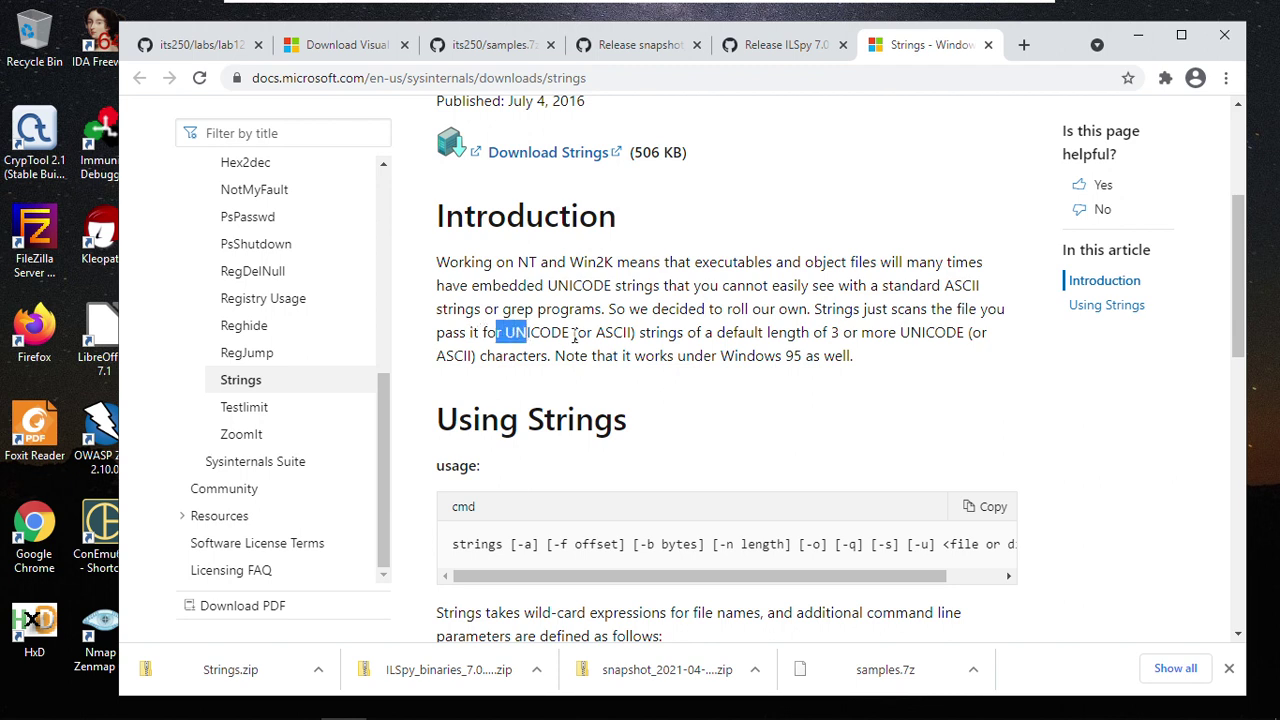
left_click(582, 333)
scroll(776, 419, "down", 2)
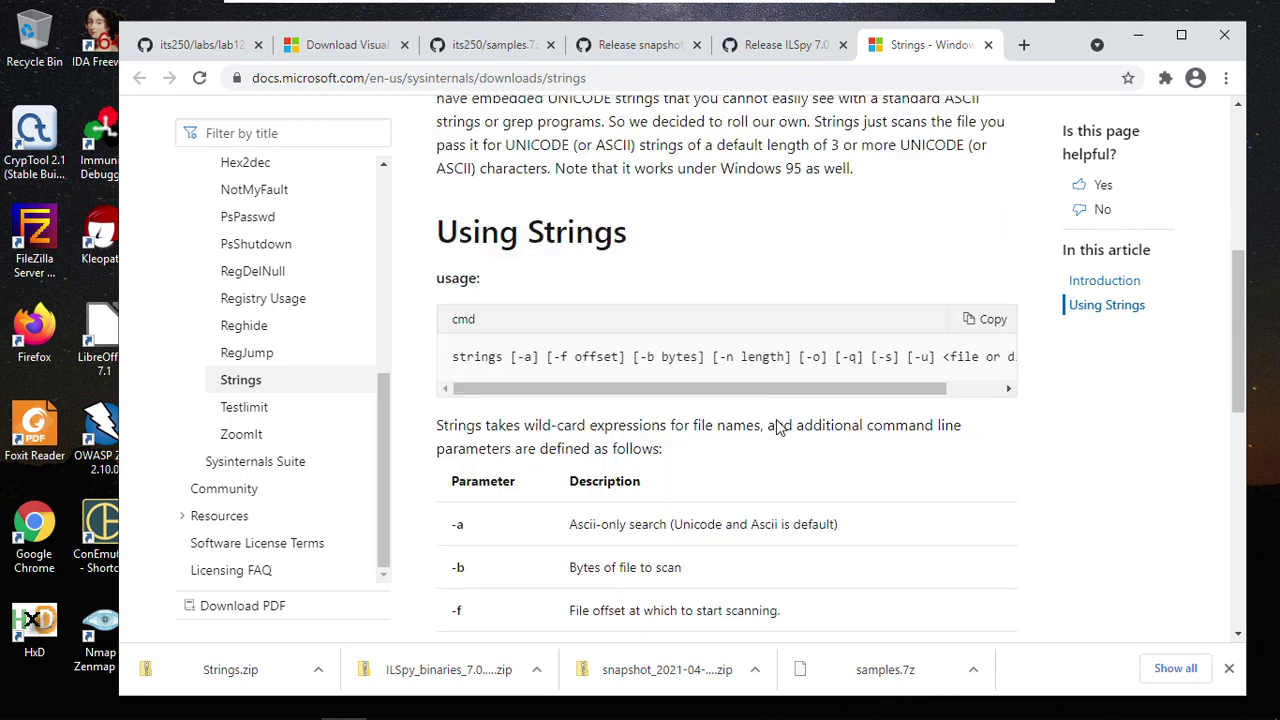
left_click_drag(723, 390, 849, 392)
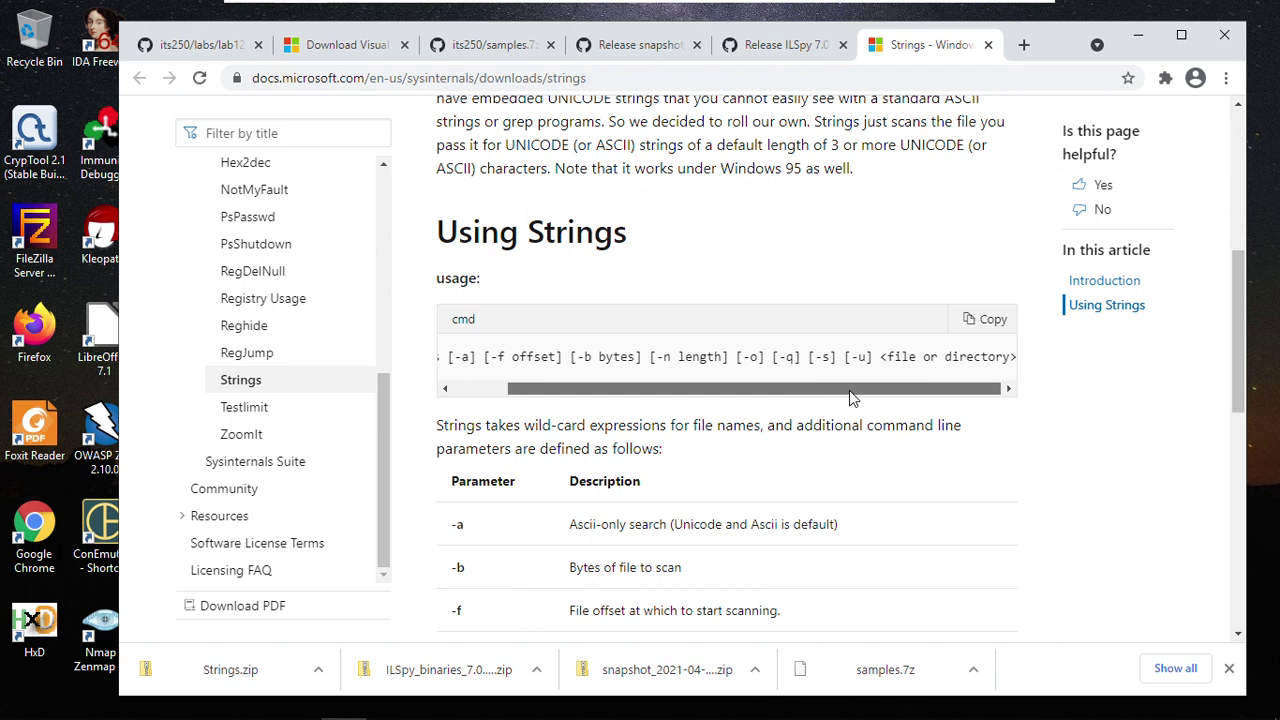
left_click_drag(720, 395, 488, 394)
scroll(843, 490, "down", 3)
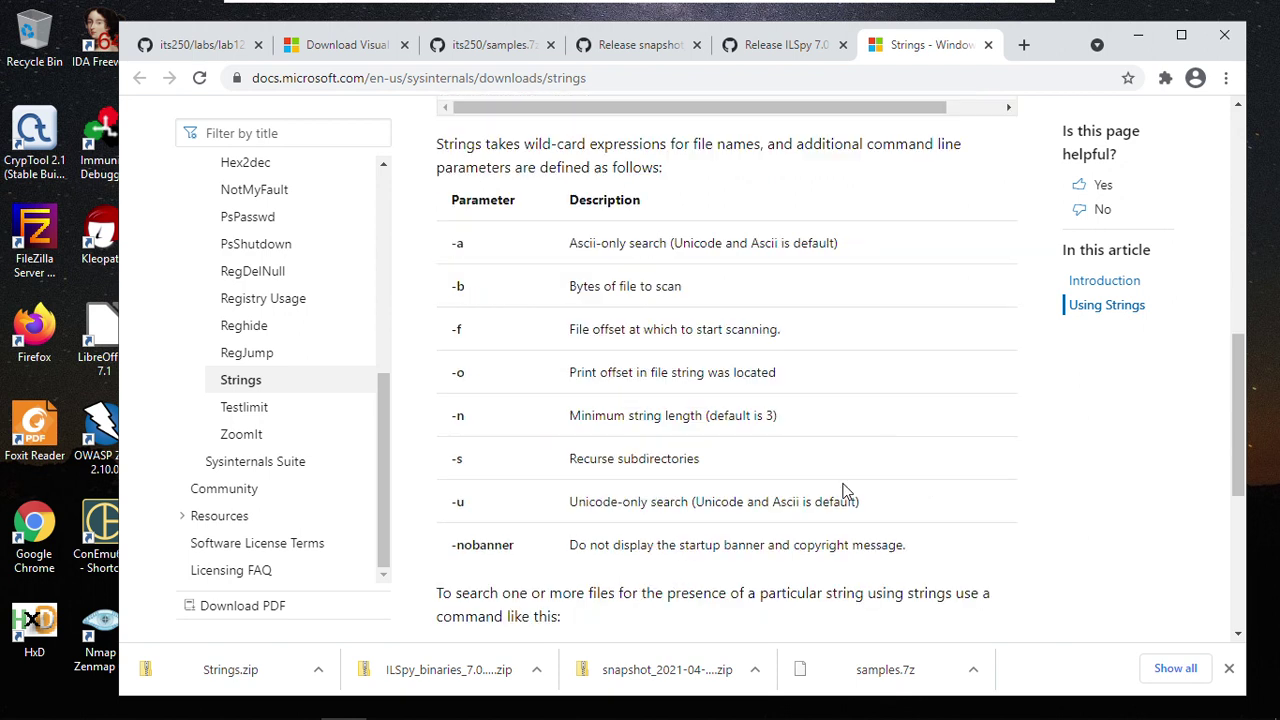
scroll(843, 490, "down", 2)
scroll(843, 490, "down", 2)
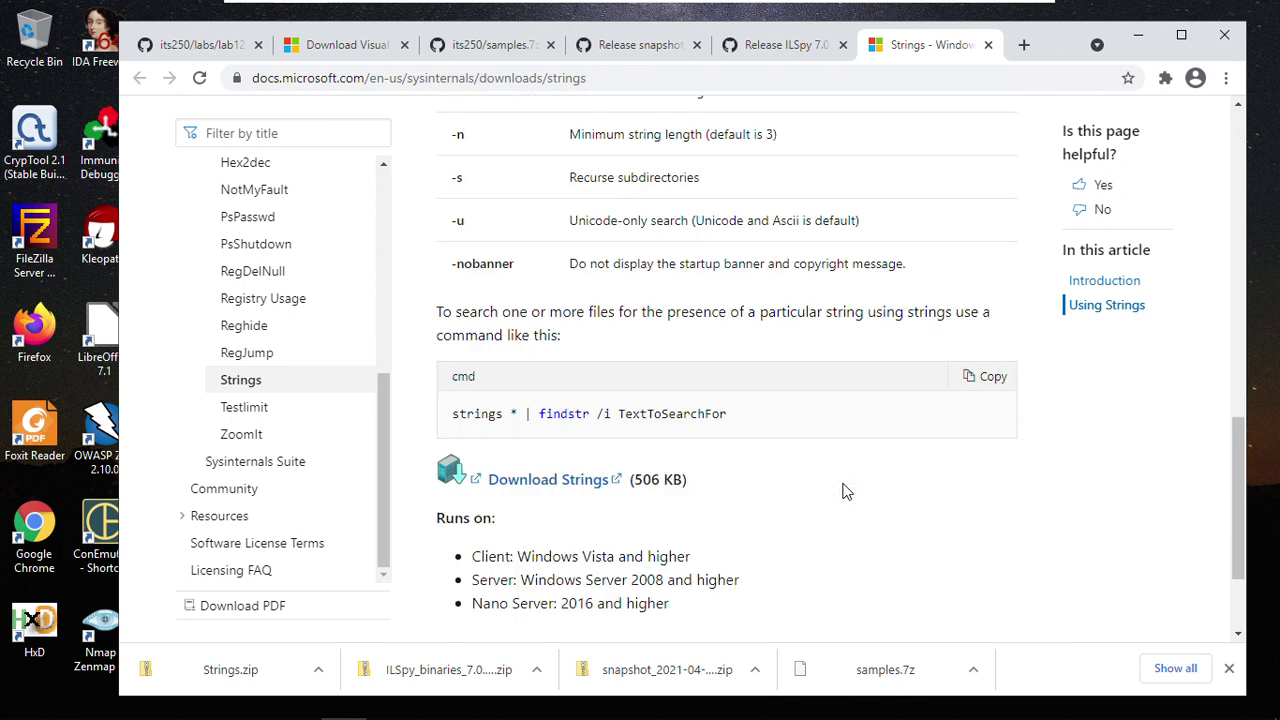
scroll(645, 392, "up", 4)
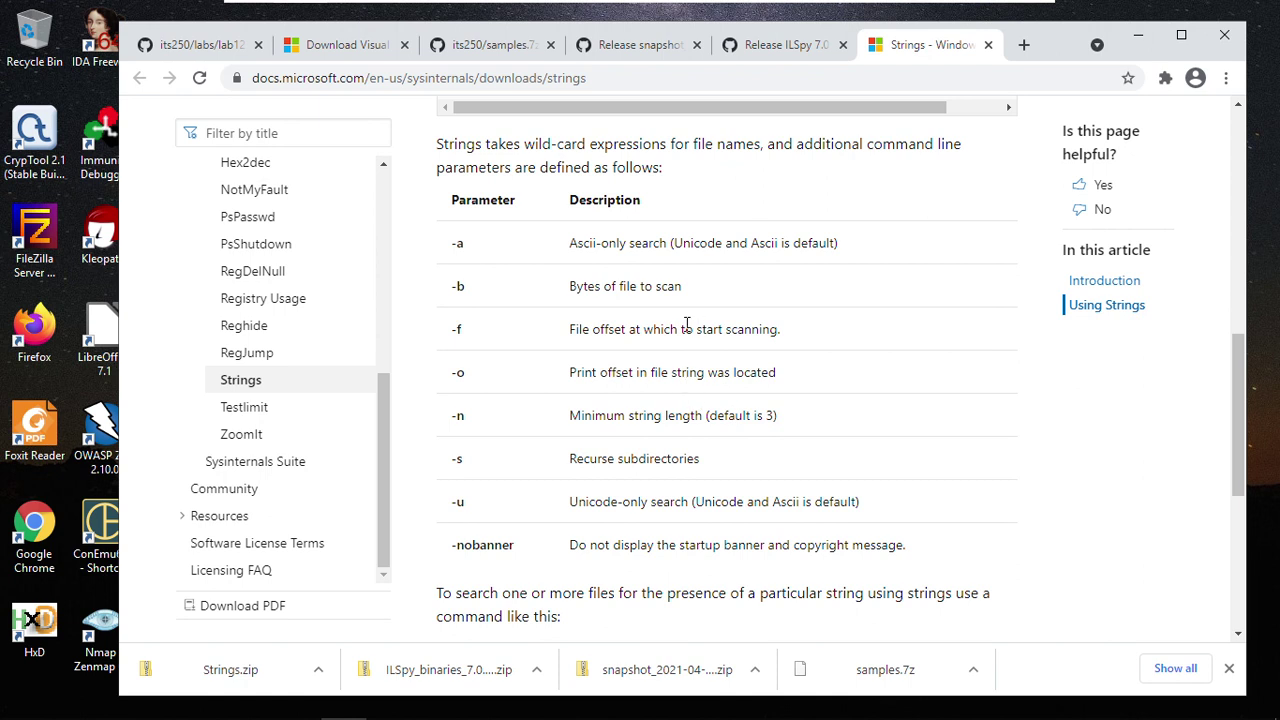
Step: Return to the lab12 README, open the Python 3 link in a new tab, and bring that tab to the front
left_click(200, 52)
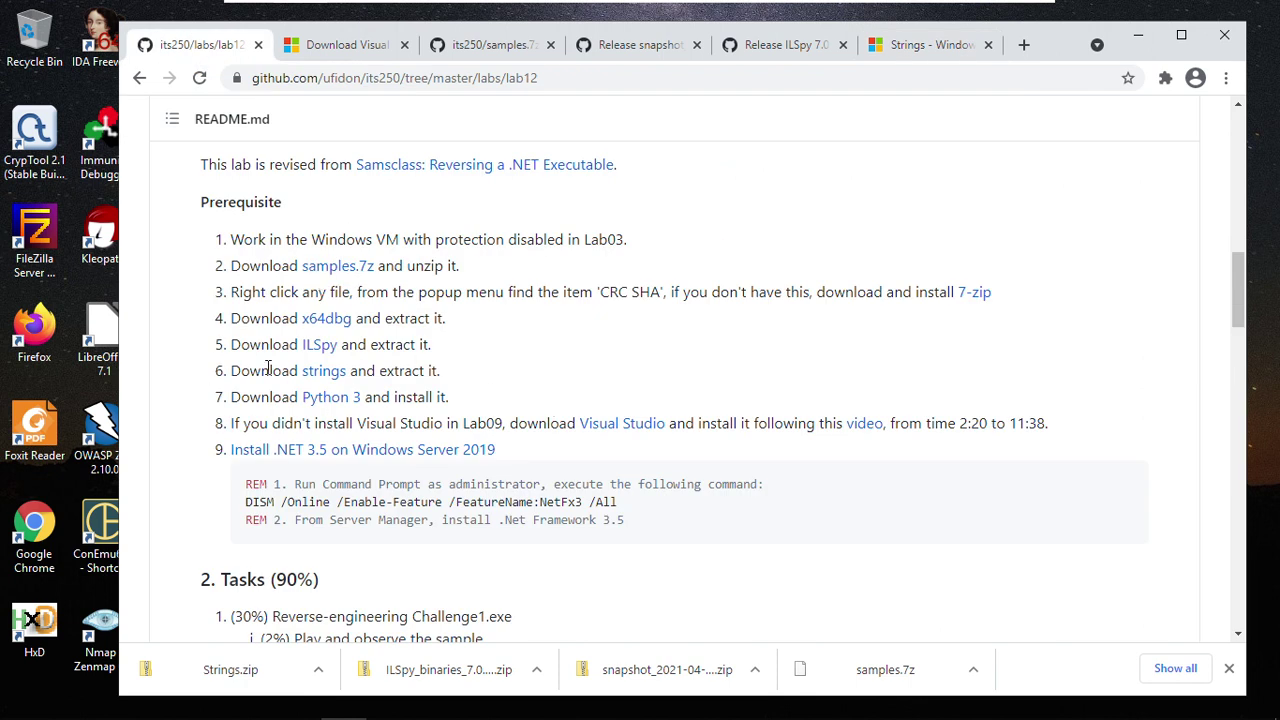
right_click(330, 398)
left_click(405, 416)
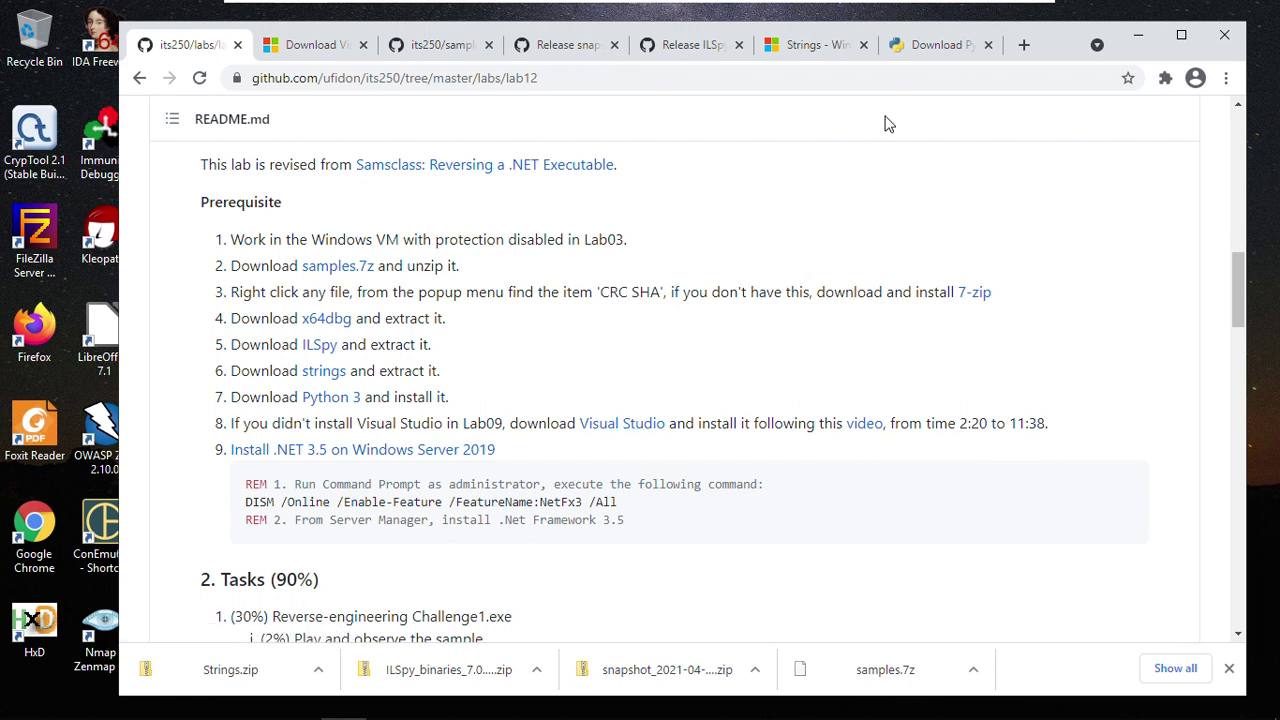
left_click(938, 50)
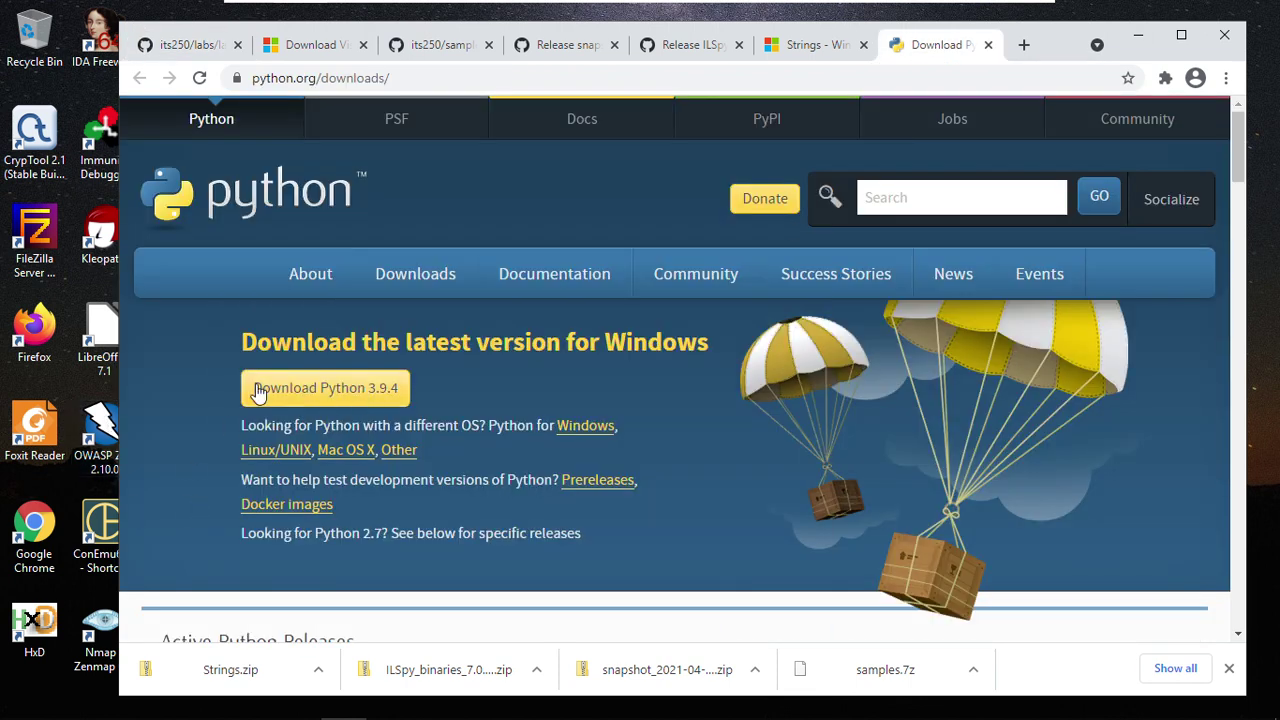
Step: Download the Python 3.9.4 installer, python-3.9.4-amd64.exe, into the lab12 folder
mouse_move(297, 277)
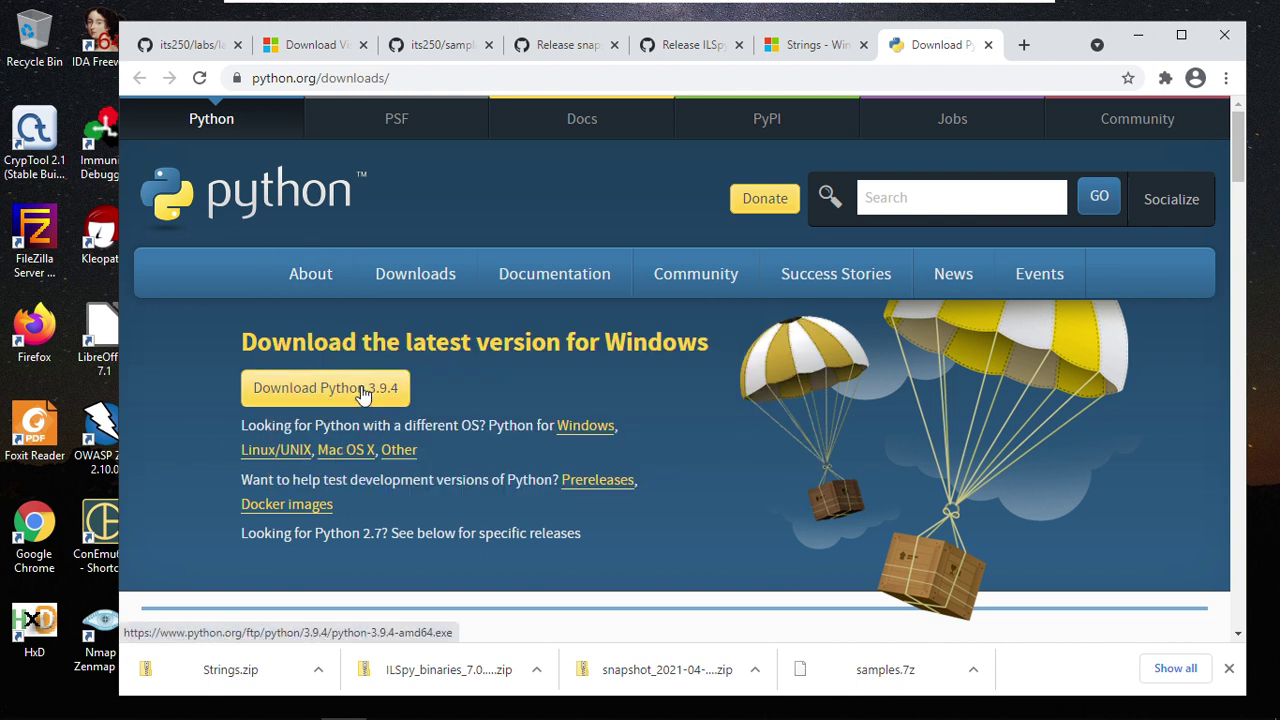
left_click(362, 390)
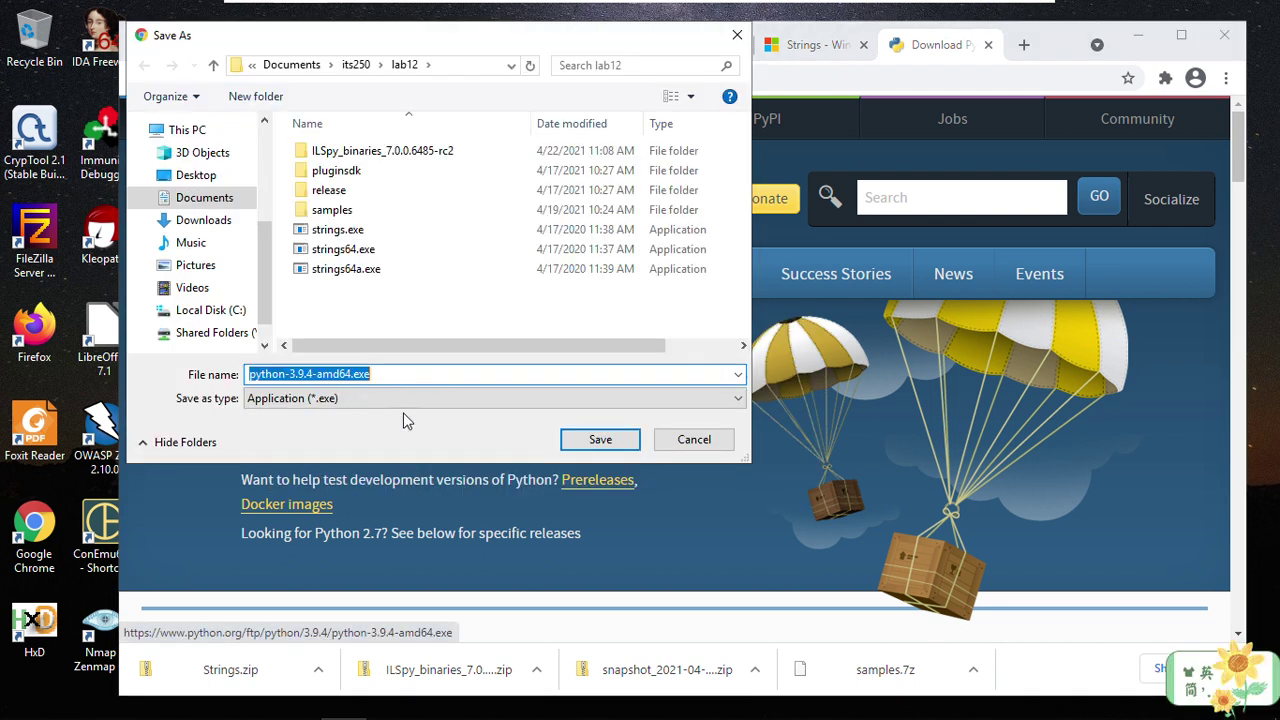
left_click(597, 446)
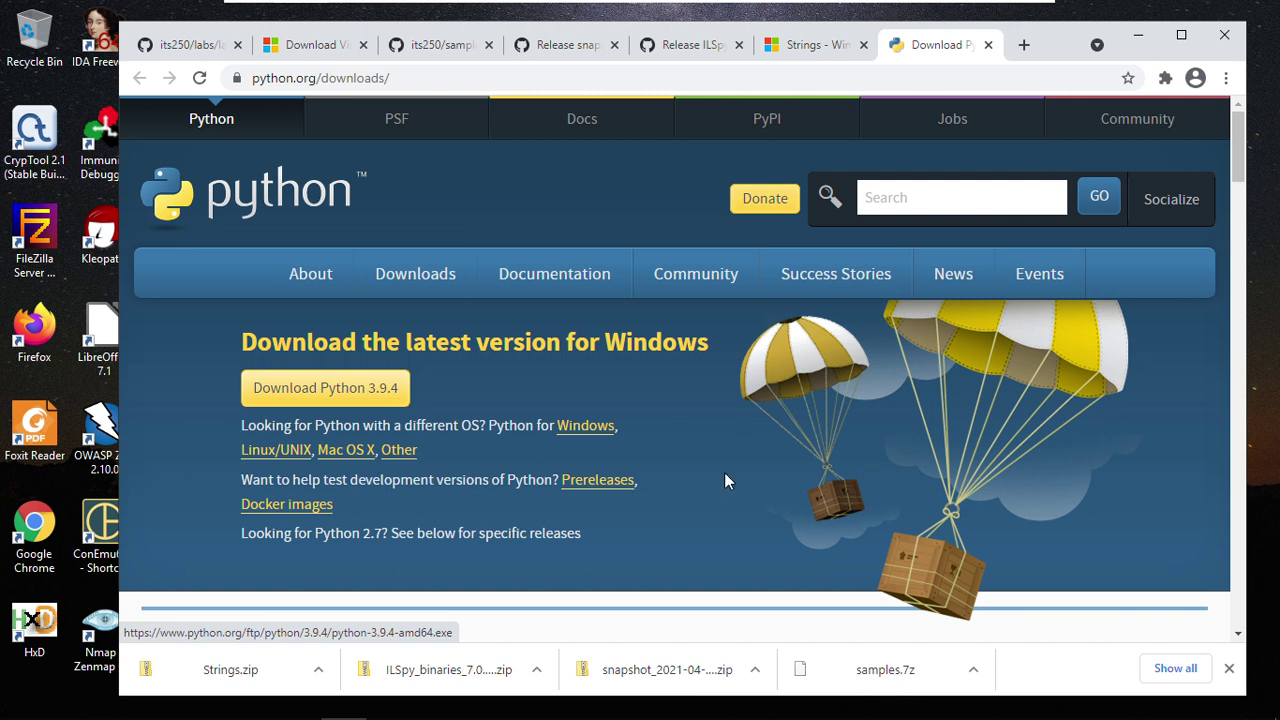
scroll(500, 545, "down", 2)
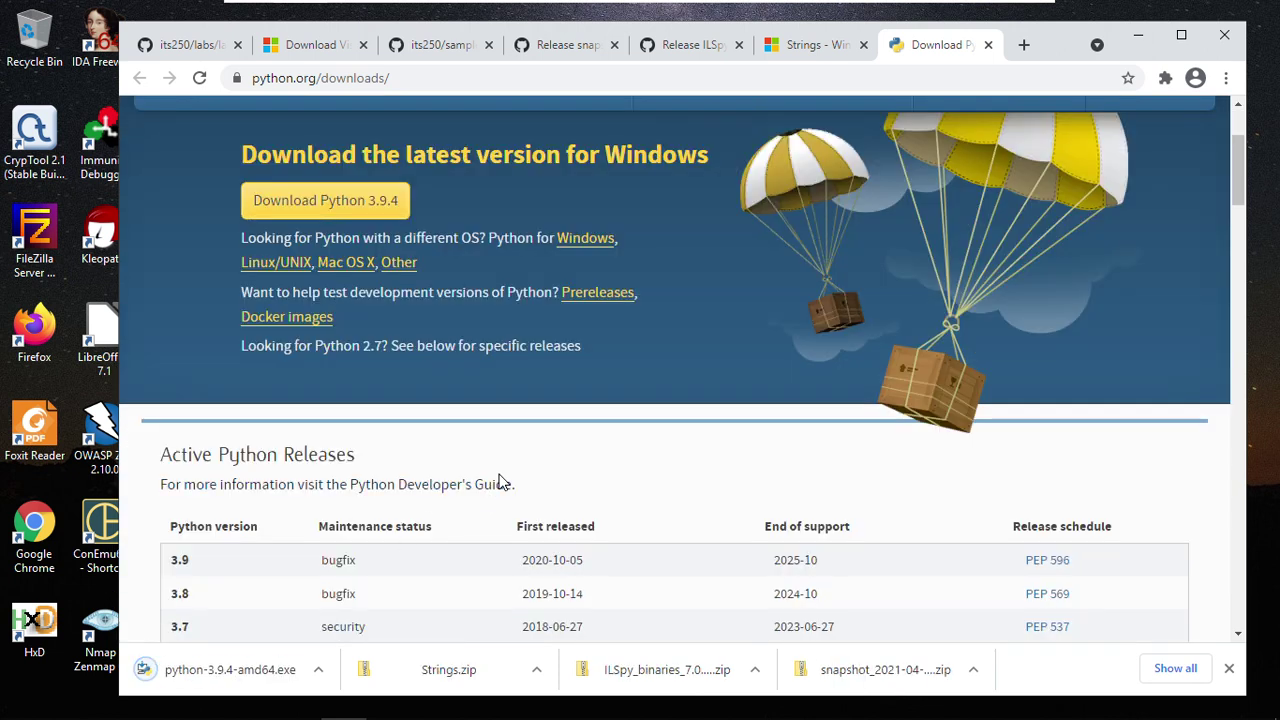
scroll(500, 483, "up", 2)
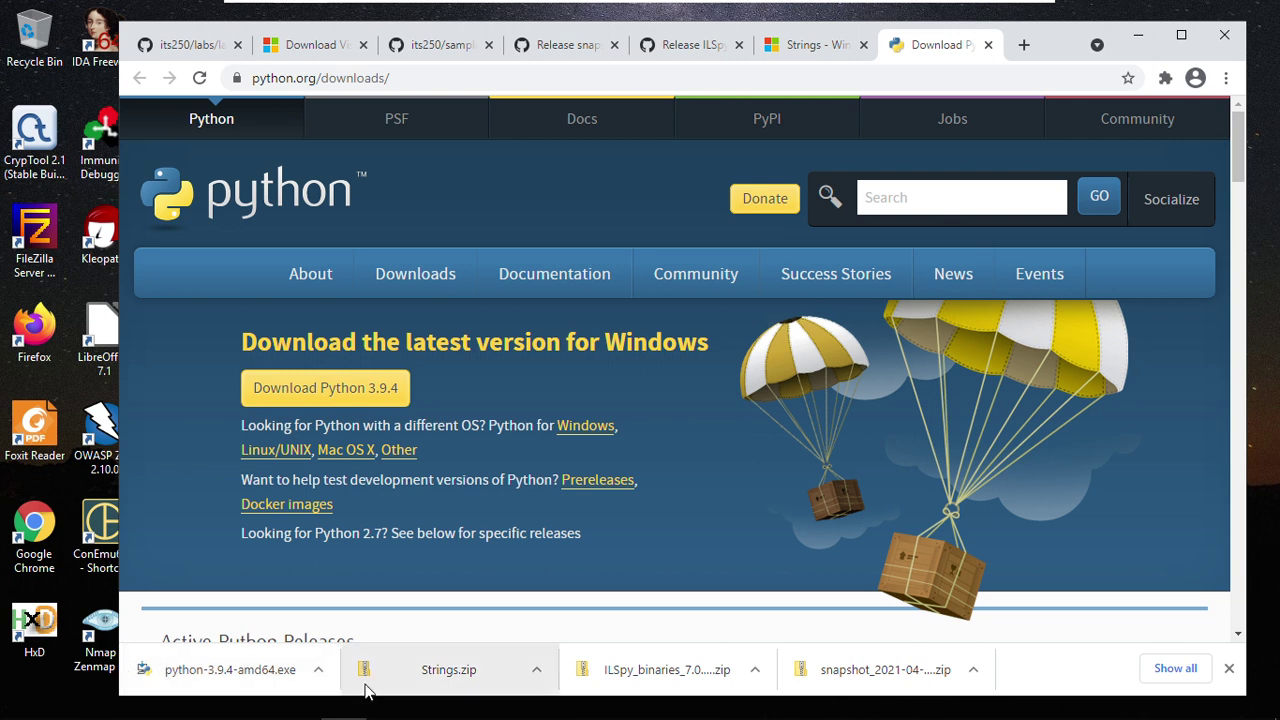
Step: Run python-3.9.4-amd64.exe from the lab12 folder in File Explorer and enable Add Python 3.9 to PATH in the setup
left_click(251, 702)
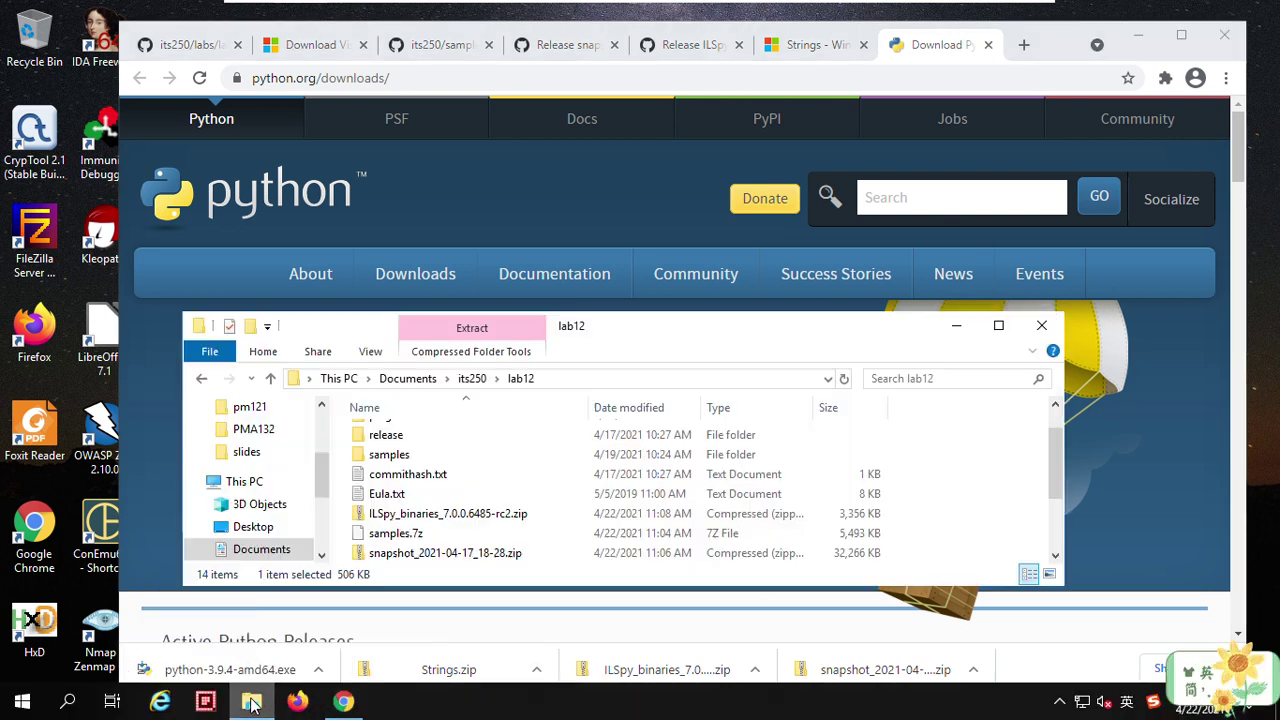
scroll(480, 500, "down", 2)
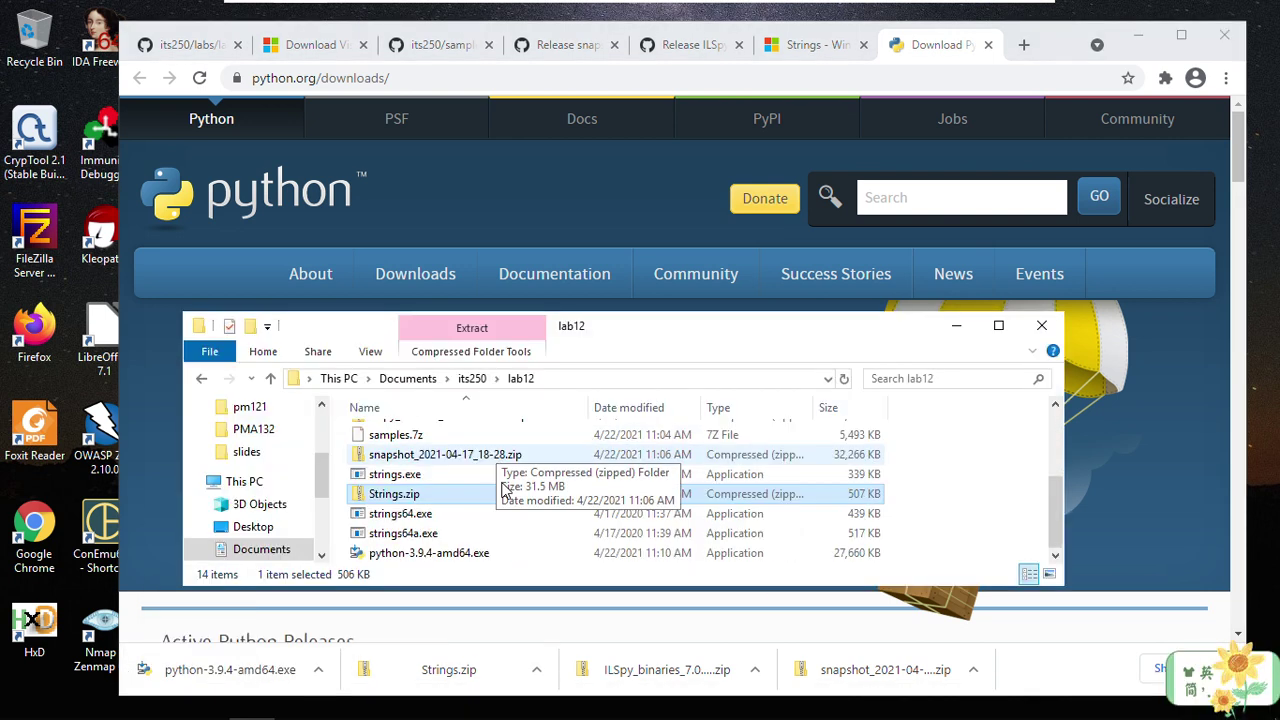
double_click(400, 558)
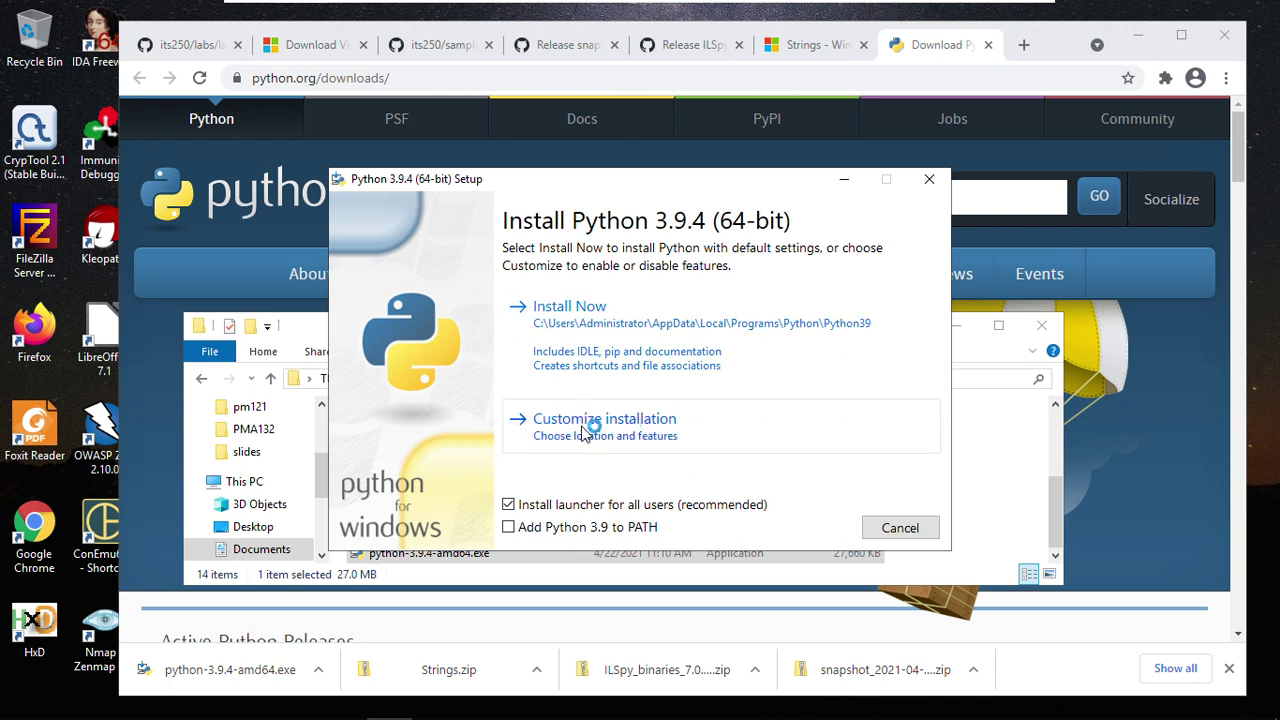
left_click(509, 530)
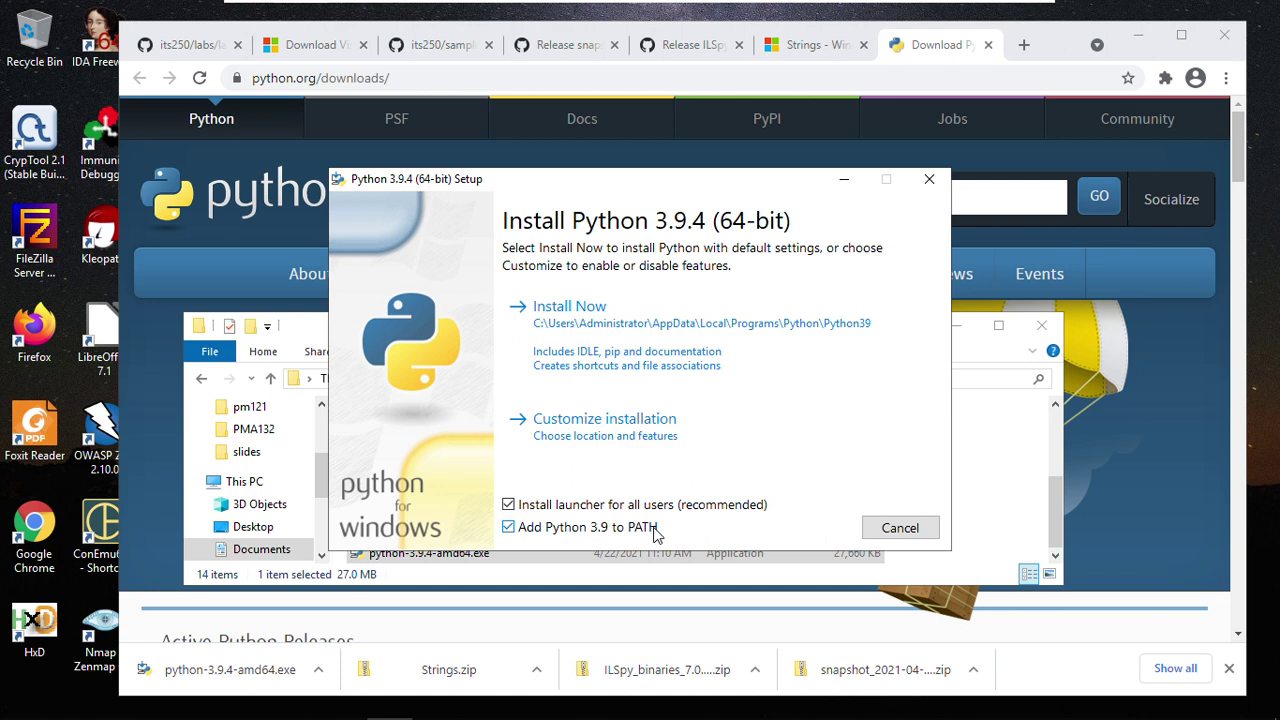
Step: Customize the Python installation, keeping the default optional features, enable Install for all users, and start the install
left_click(602, 440)
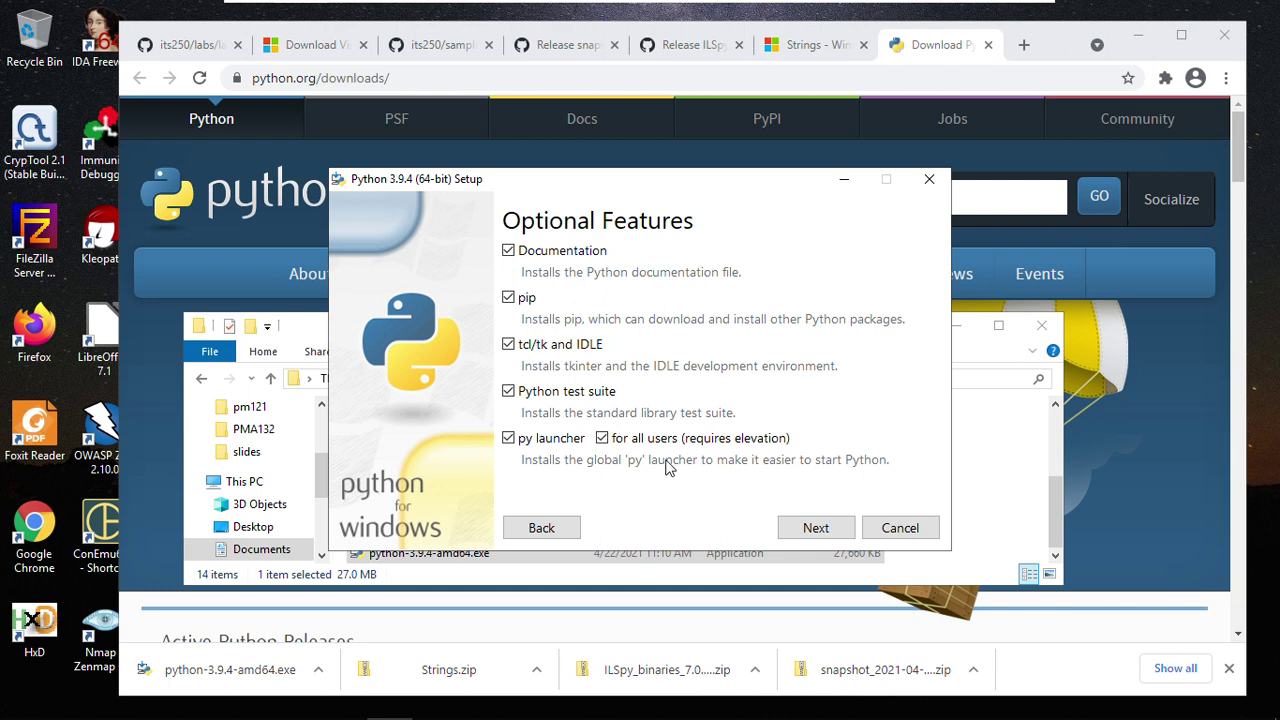
left_click(540, 530)
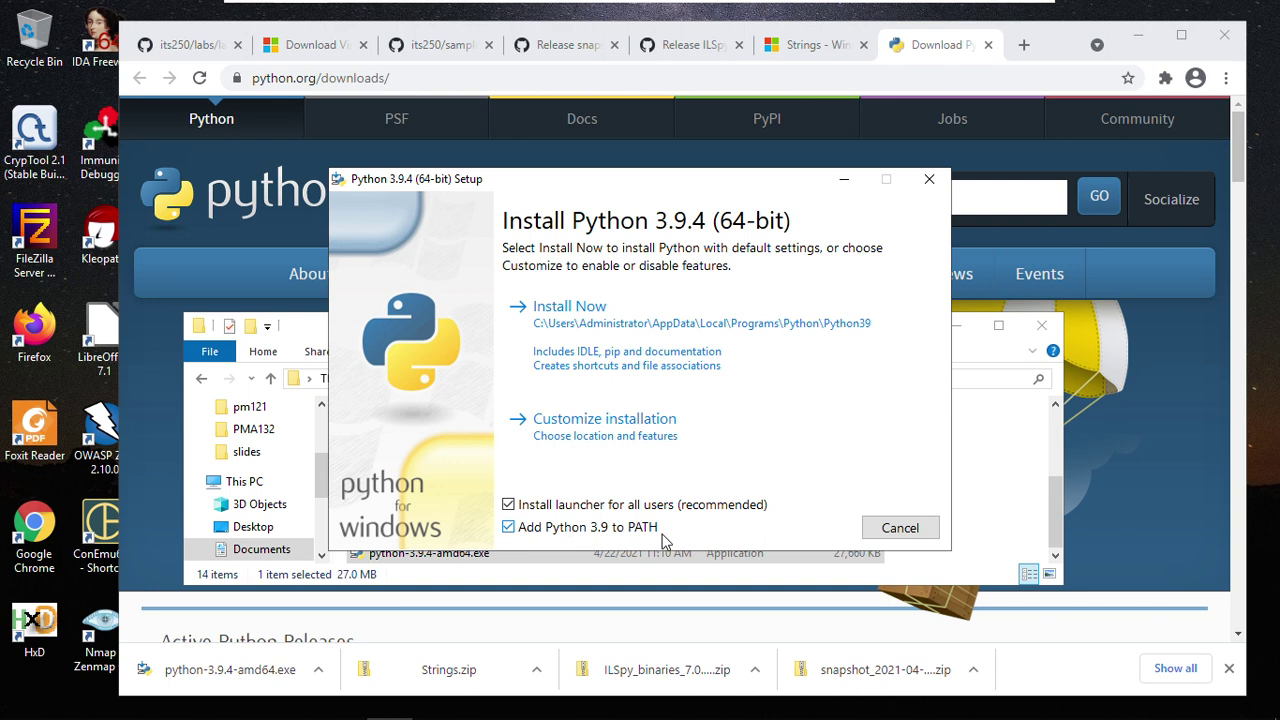
left_click(588, 434)
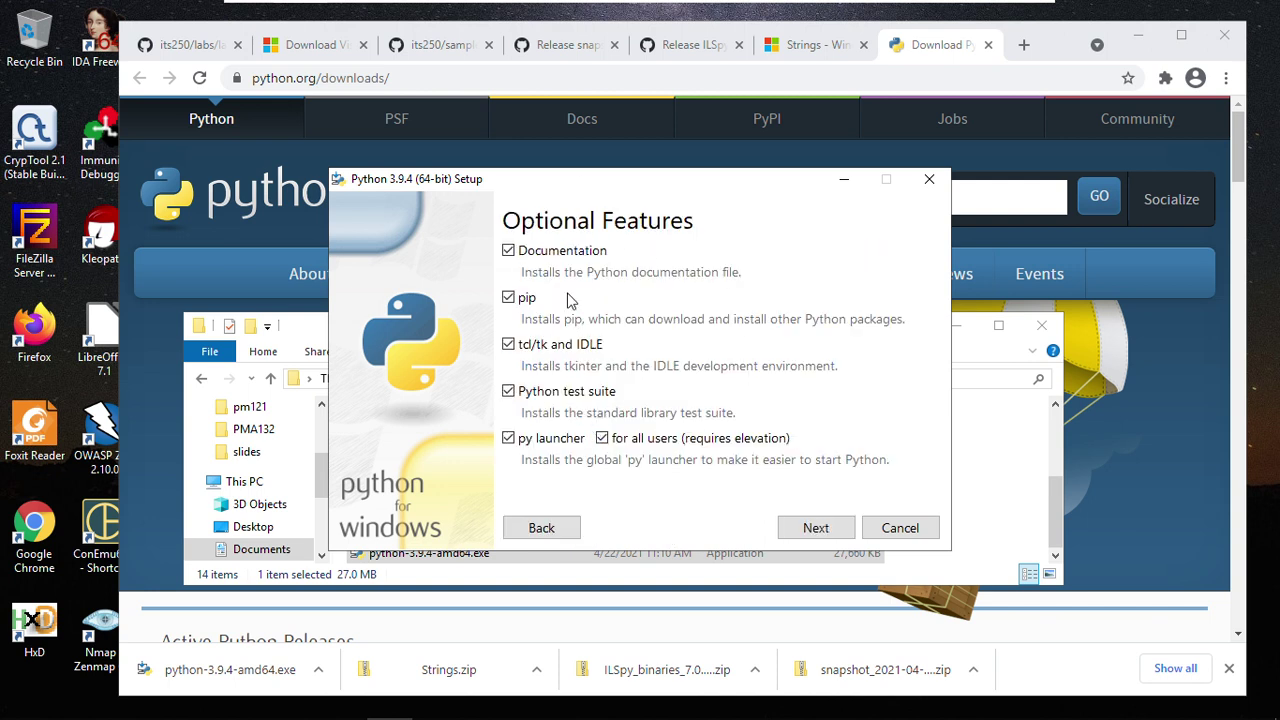
left_click(795, 530)
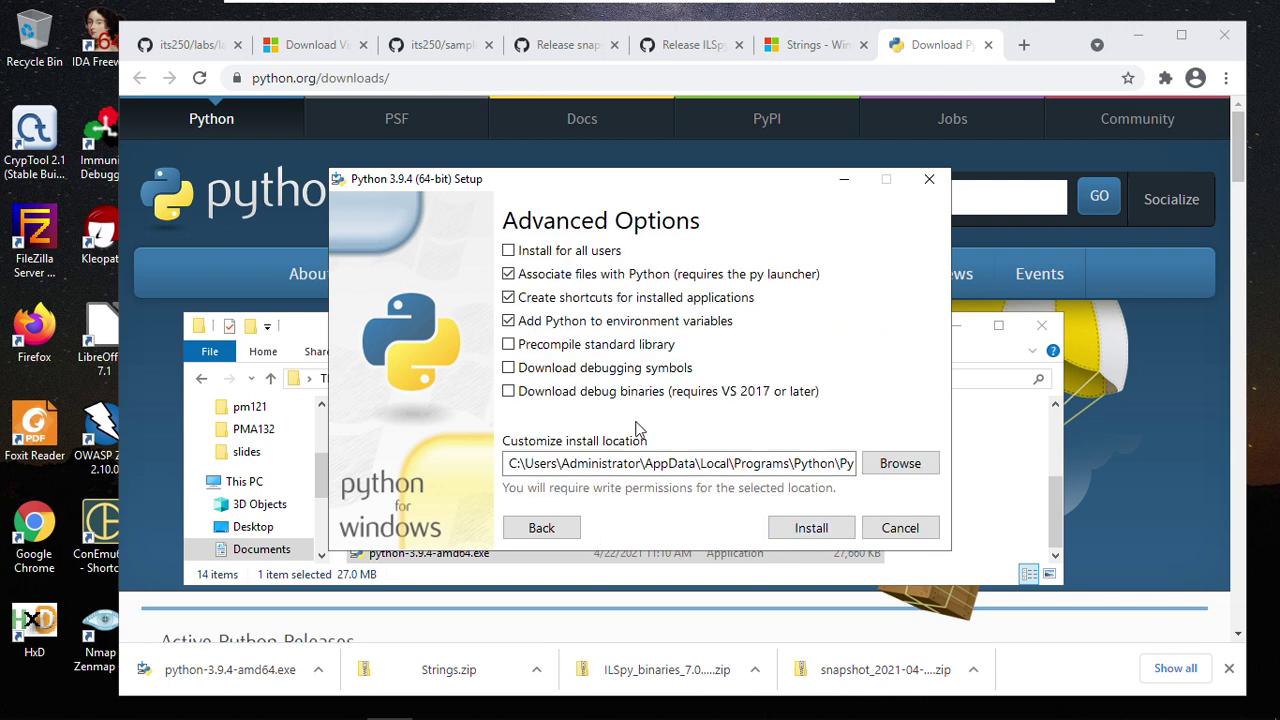
left_click(509, 254)
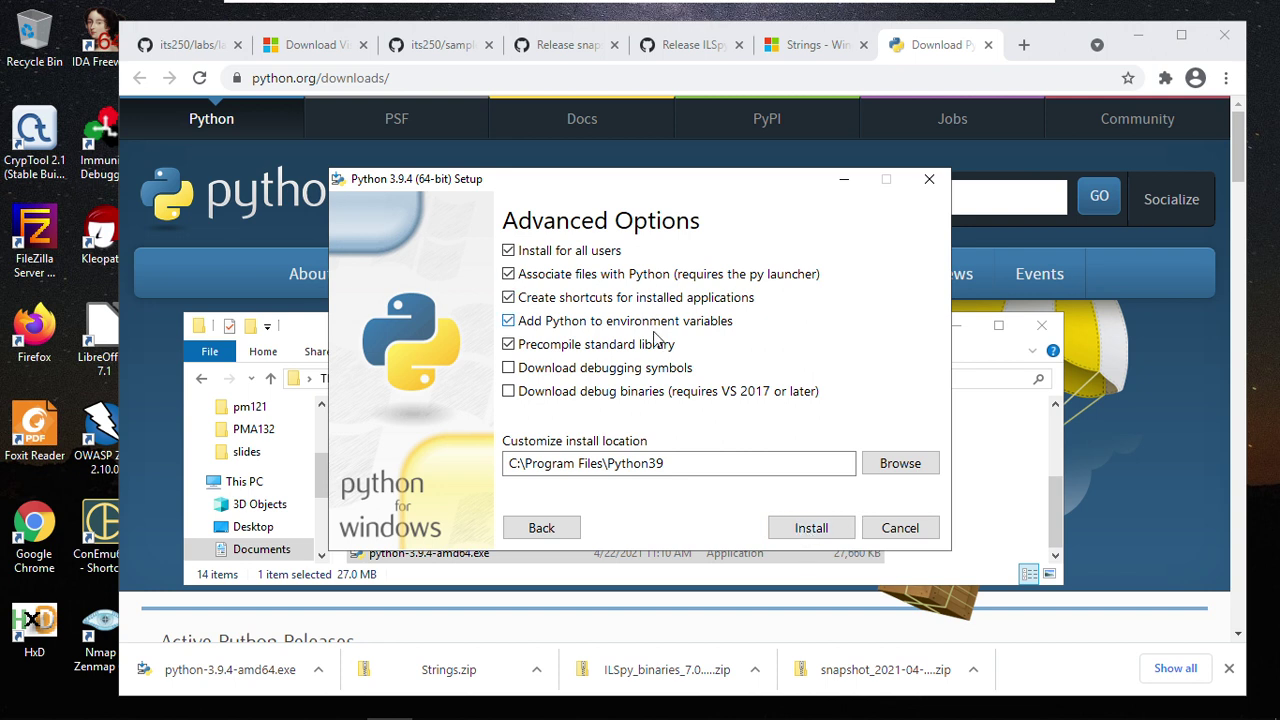
left_click(790, 527)
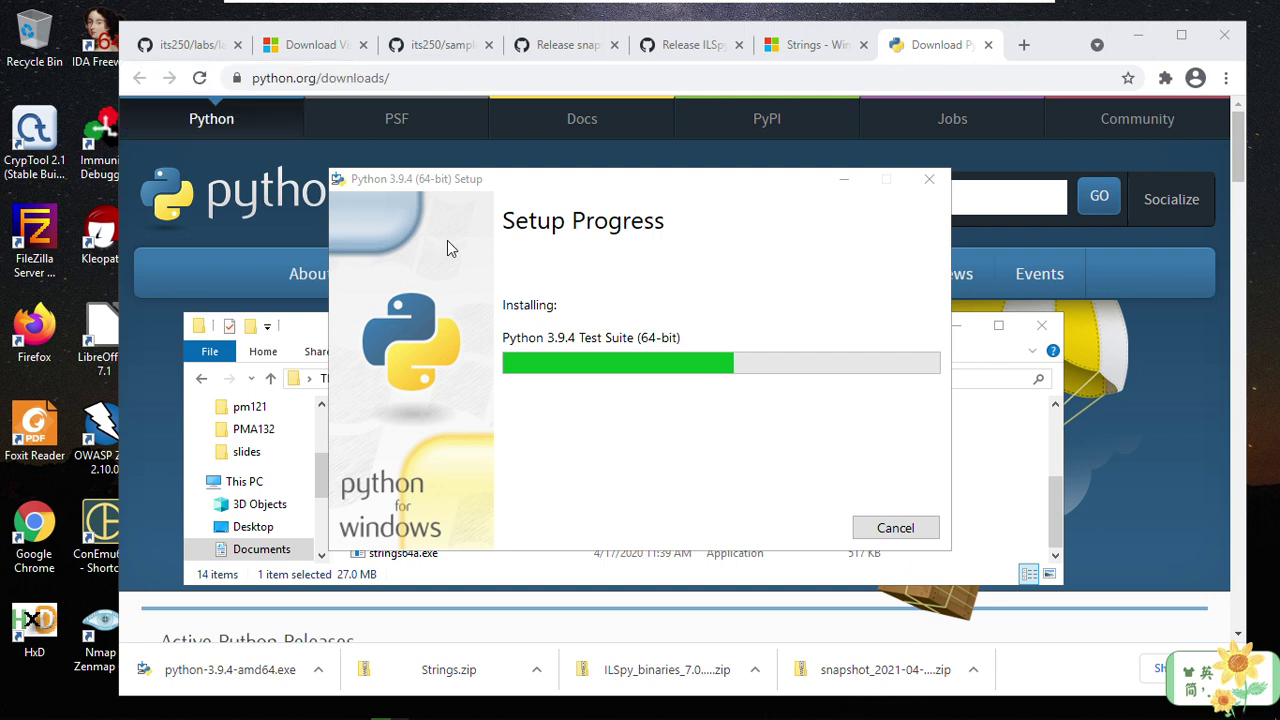
Step: Switch back to the lab12 README in the browser and read the instructions for installing .NET 3.5 on Windows Server 2019
left_click(185, 58)
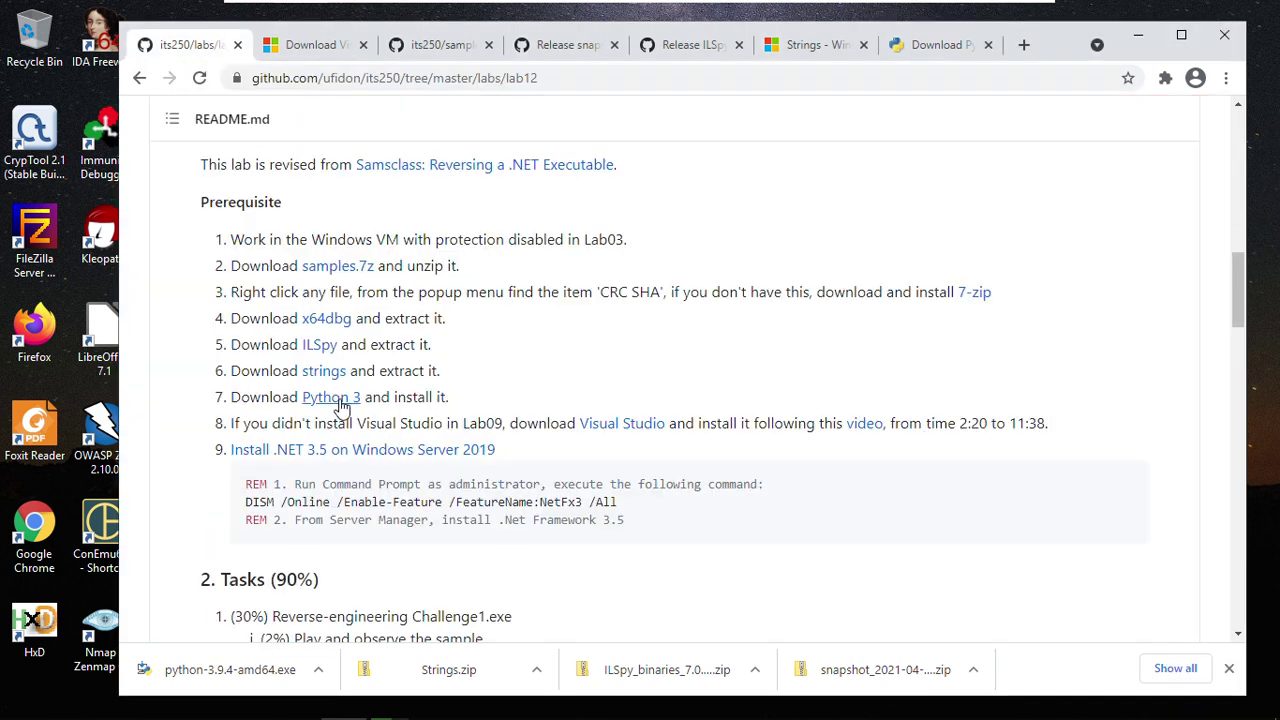
scroll(448, 390, "down", 1)
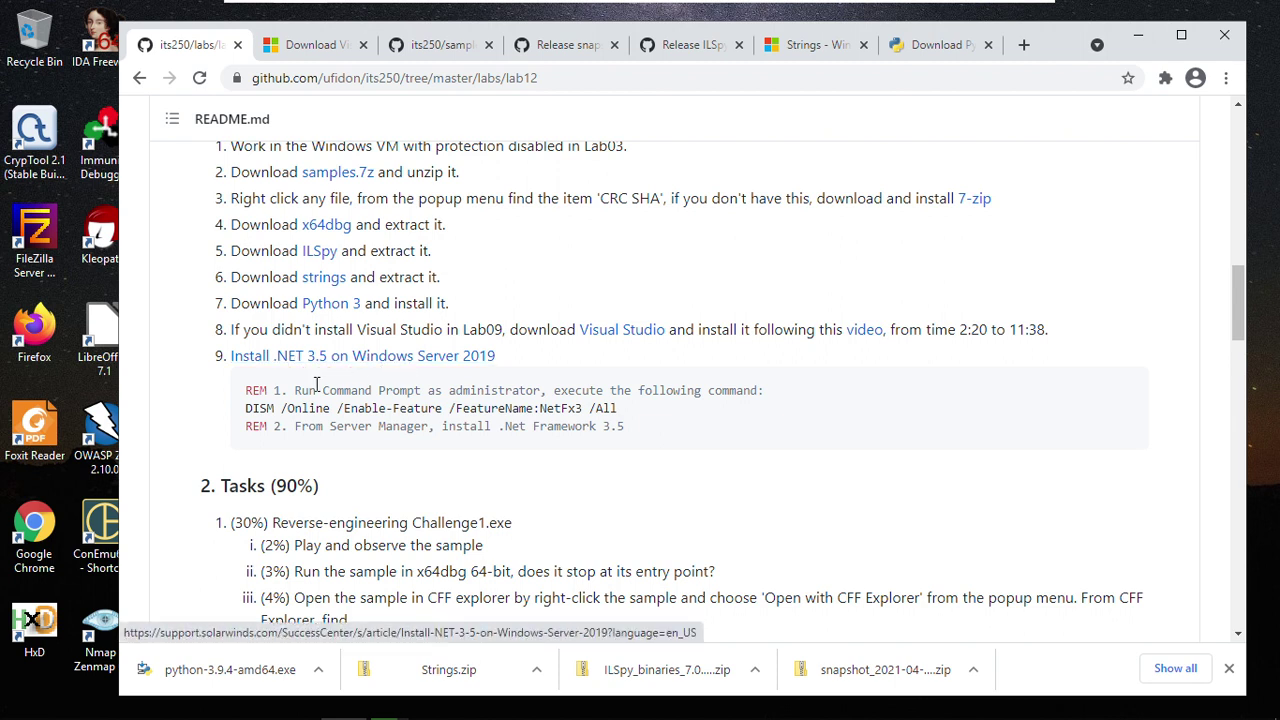
mouse_move(280, 719)
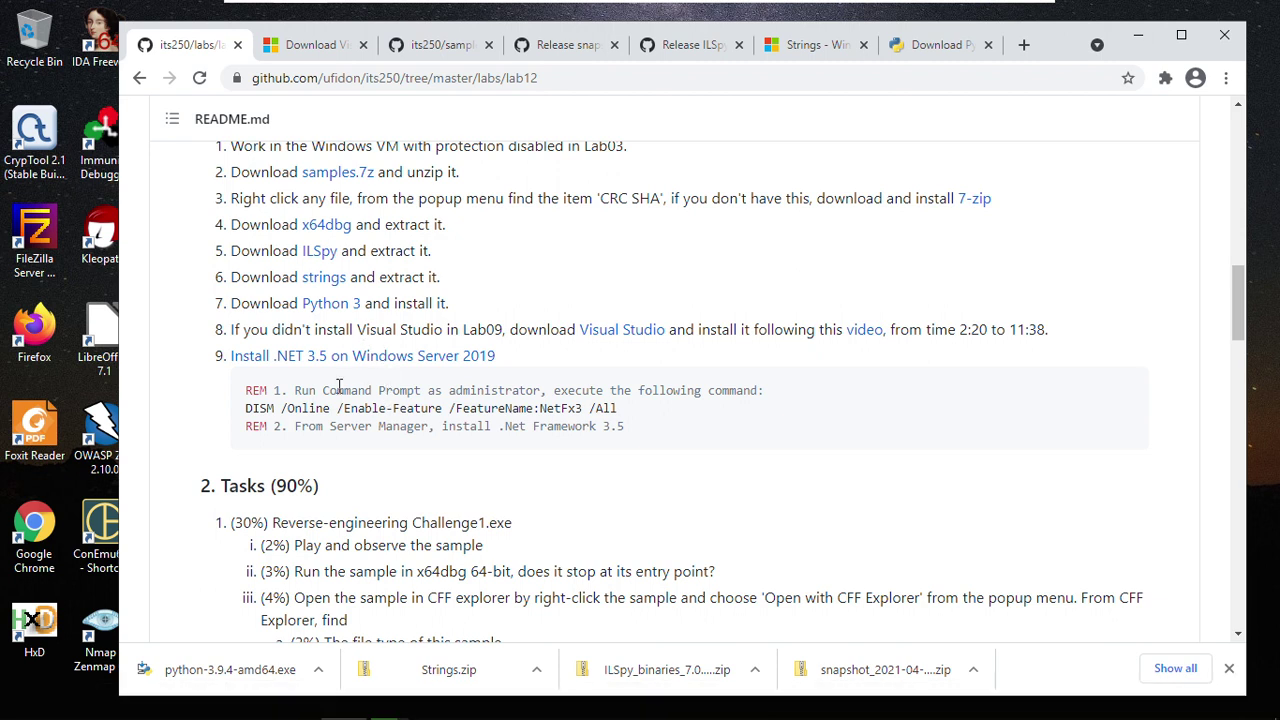
scroll(480, 420, "down", 1)
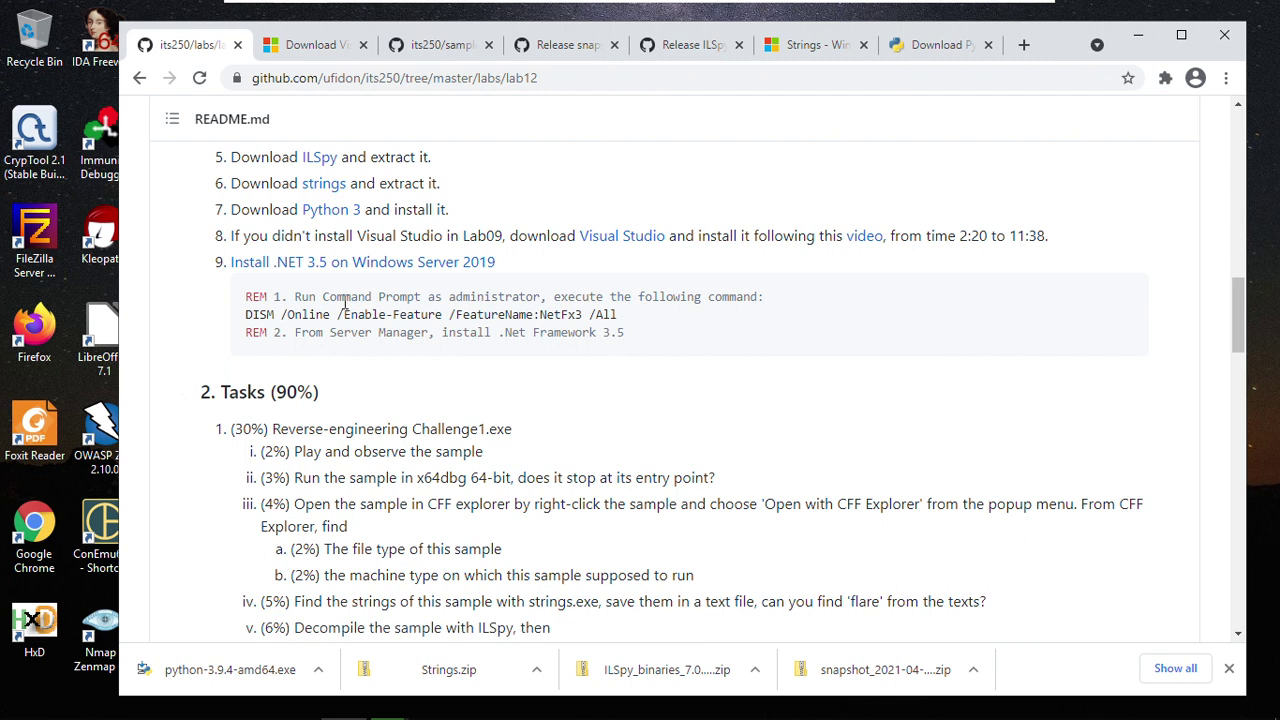
Step: Search Windows for Command Prompt, run it as administrator, and move its window below the README's DISM command
mouse_move(100, 718)
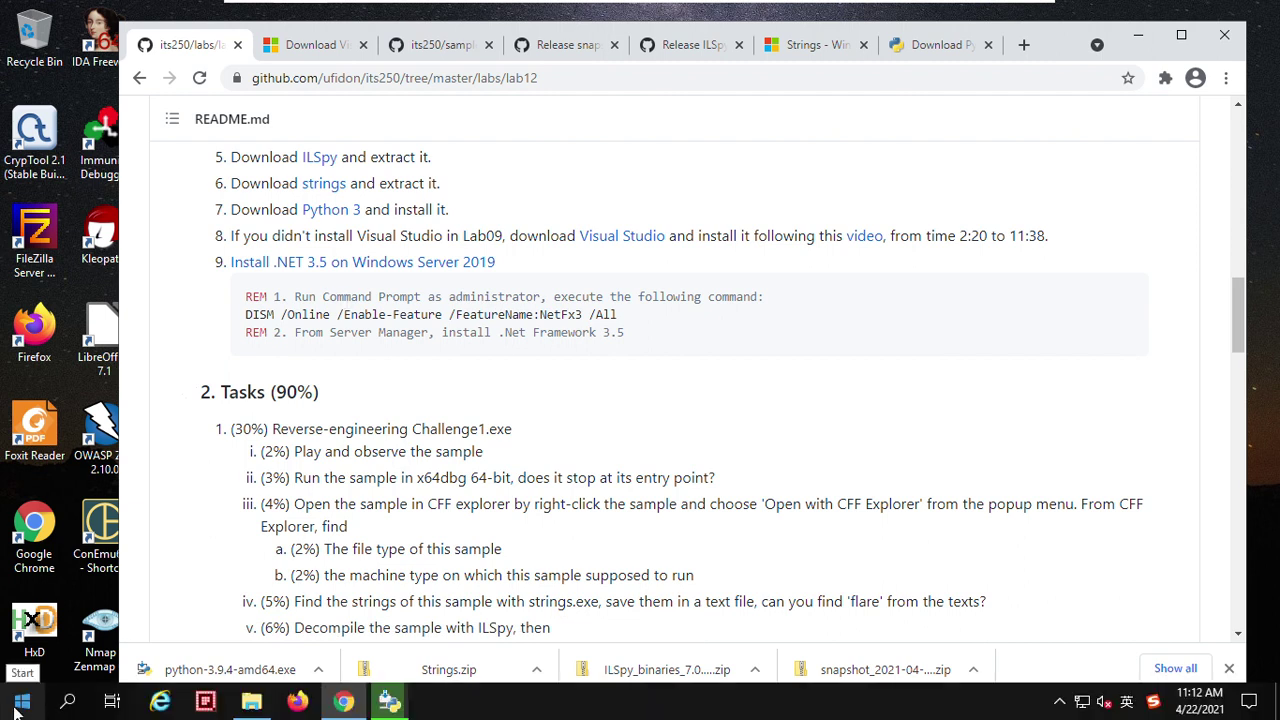
left_click(67, 706)
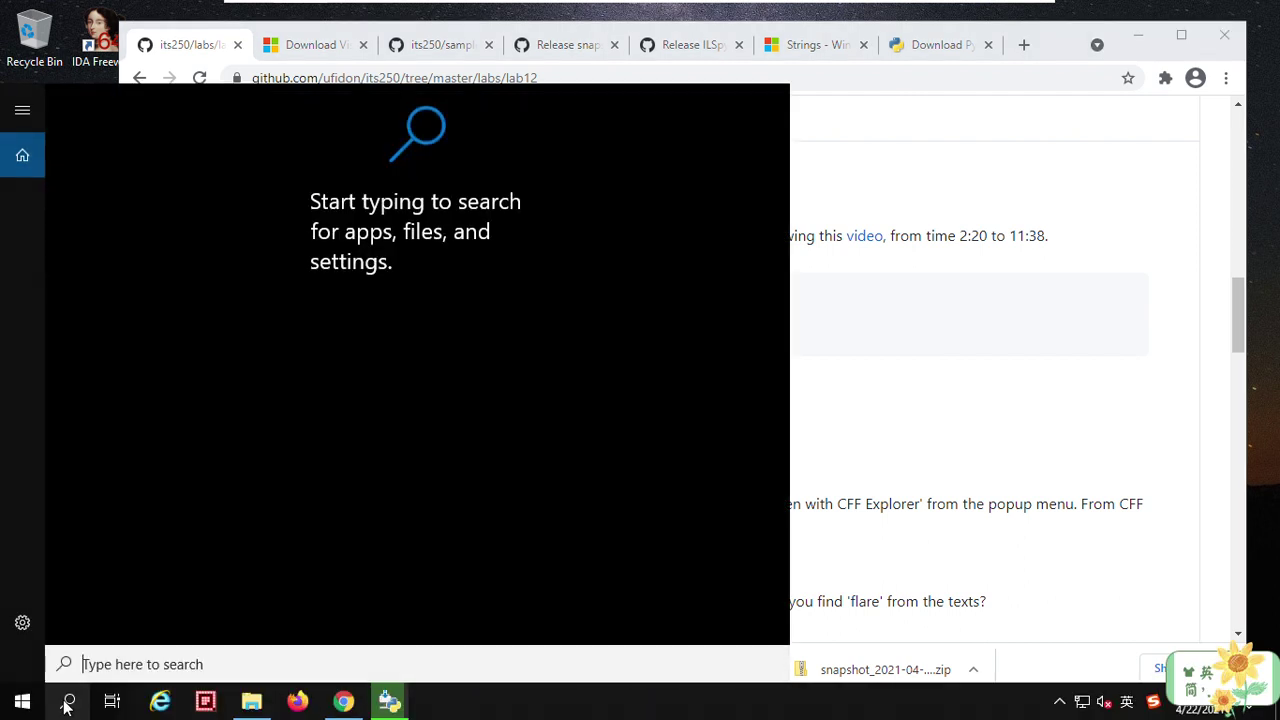
type("com")
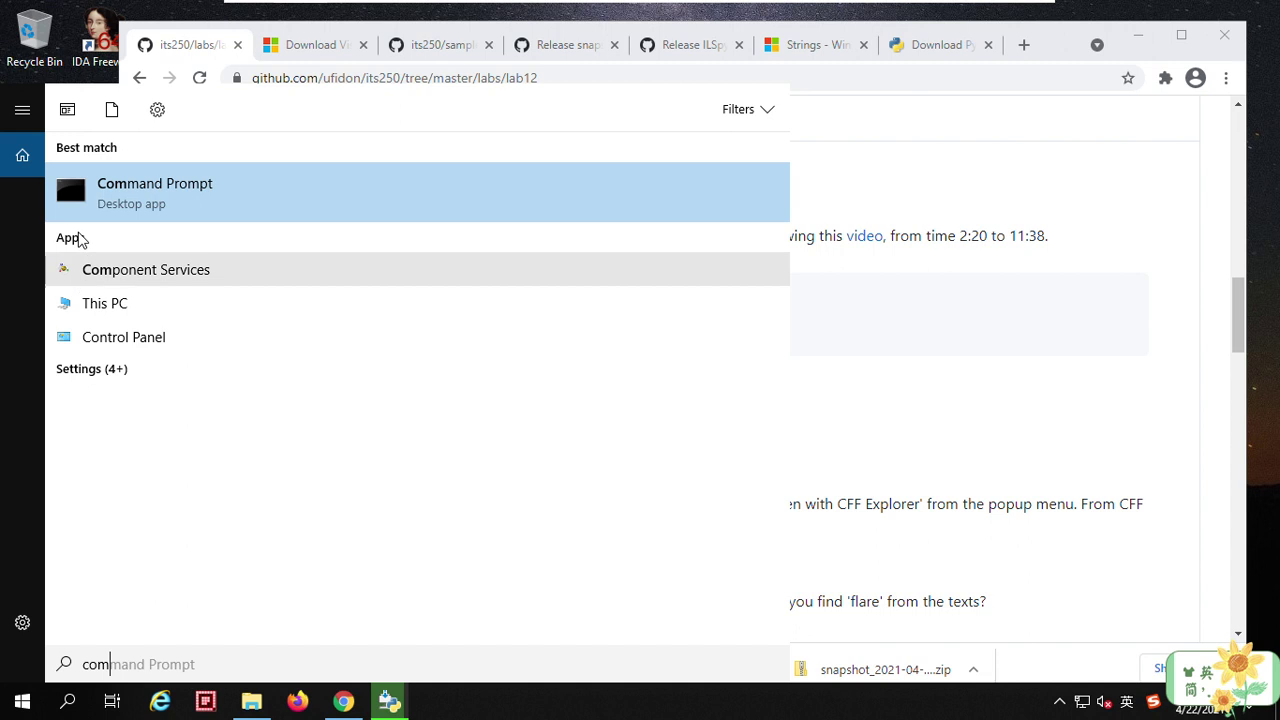
right_click(126, 192)
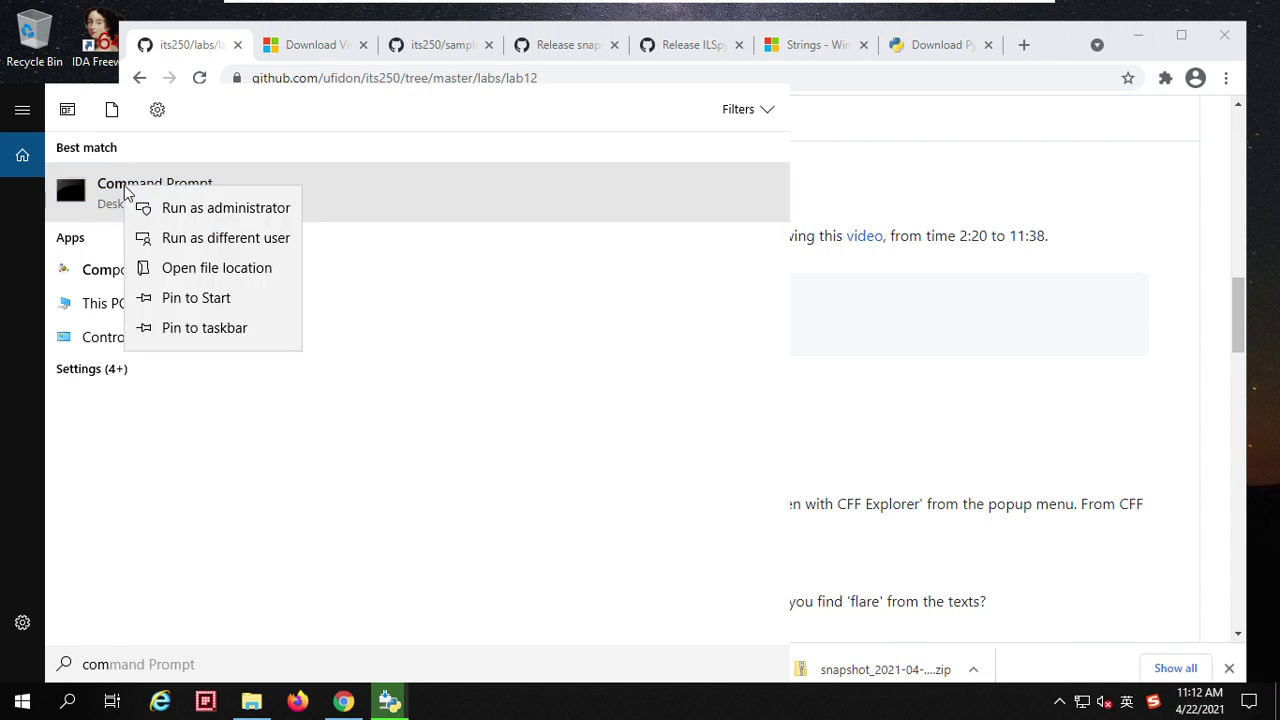
left_click(234, 213)
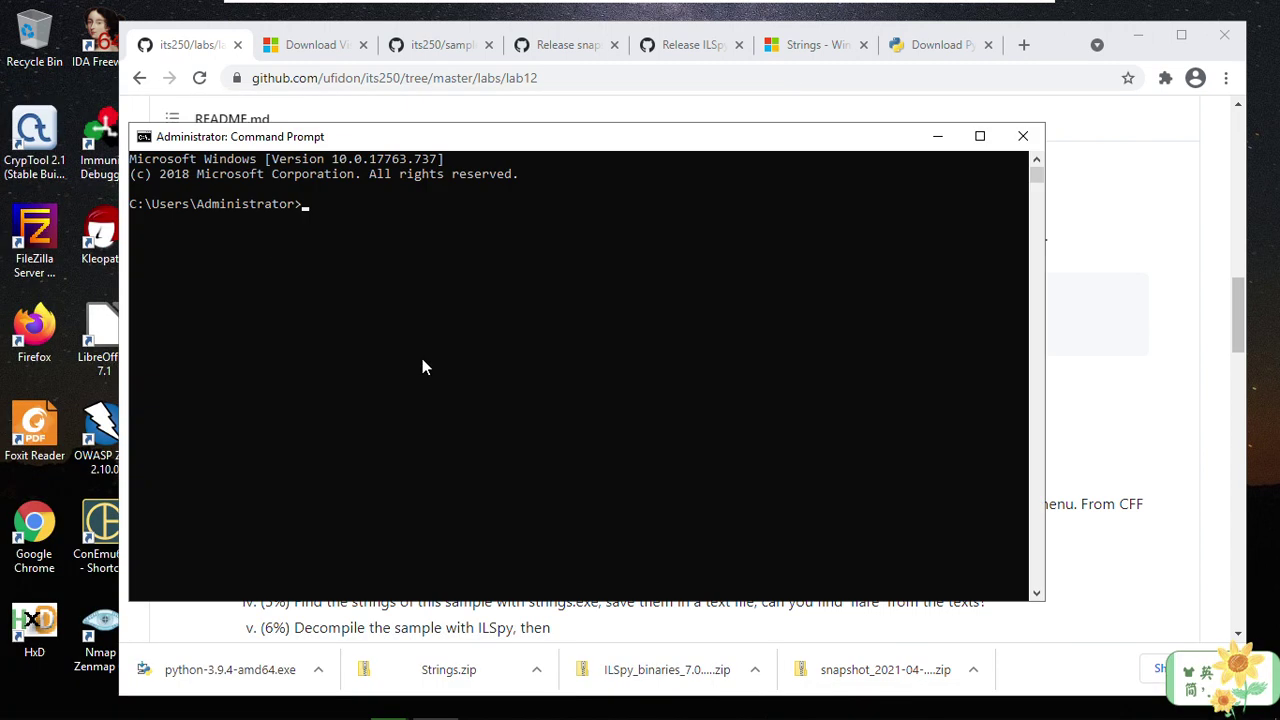
left_click_drag(600, 148, 719, 382)
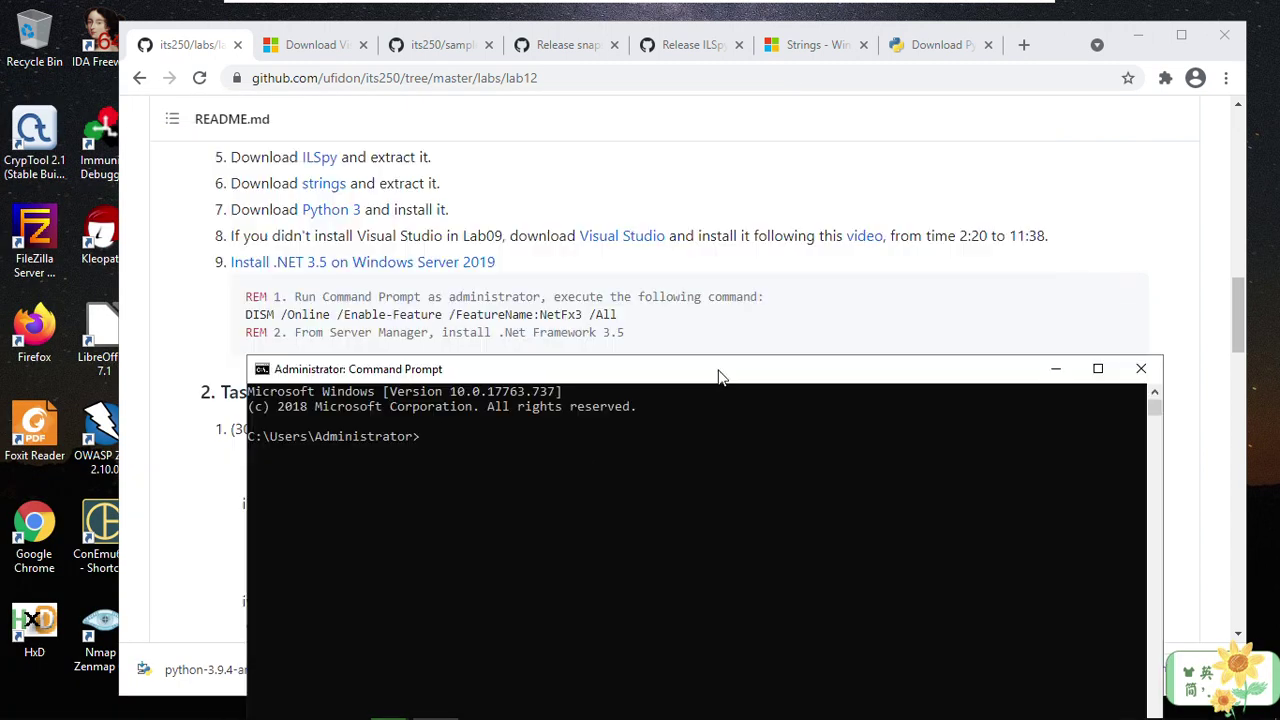
Step: Copy the command DISM /Online /Enable-Feature /FeatureName:NetFx3 /All from the README and run it in the administrator Command Prompt
left_click_drag(247, 314, 619, 315)
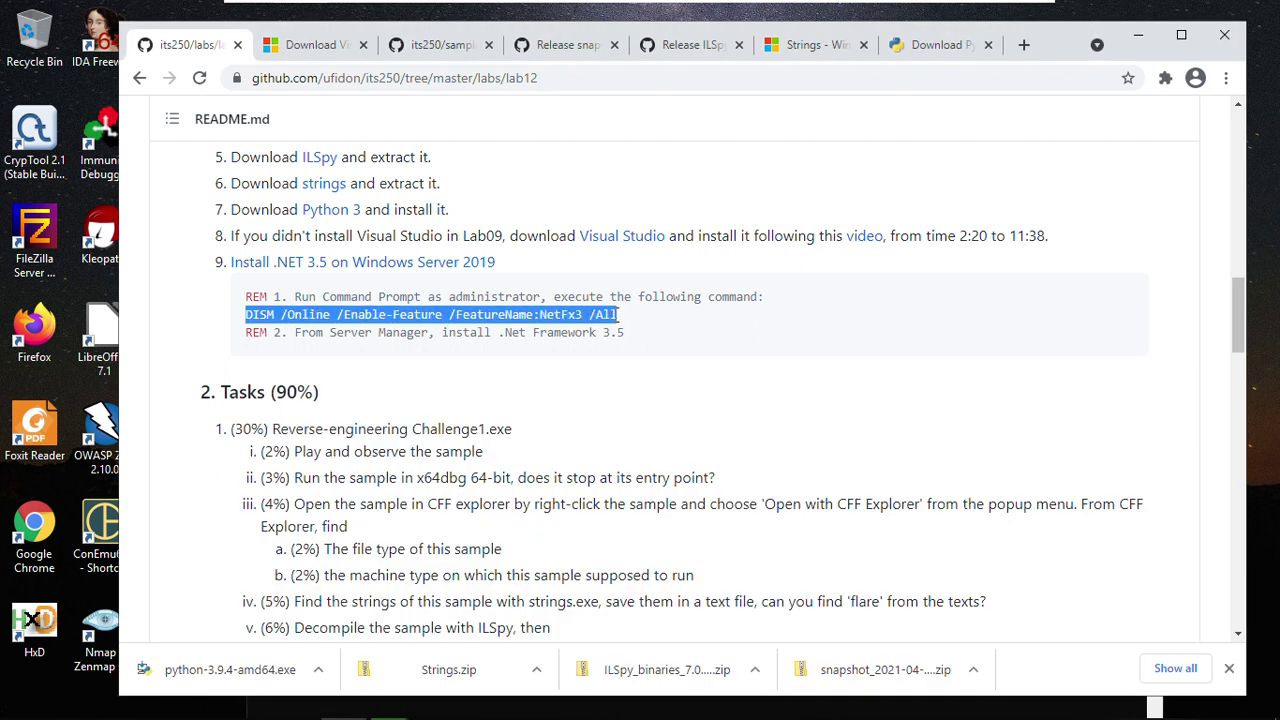
right_click(595, 317)
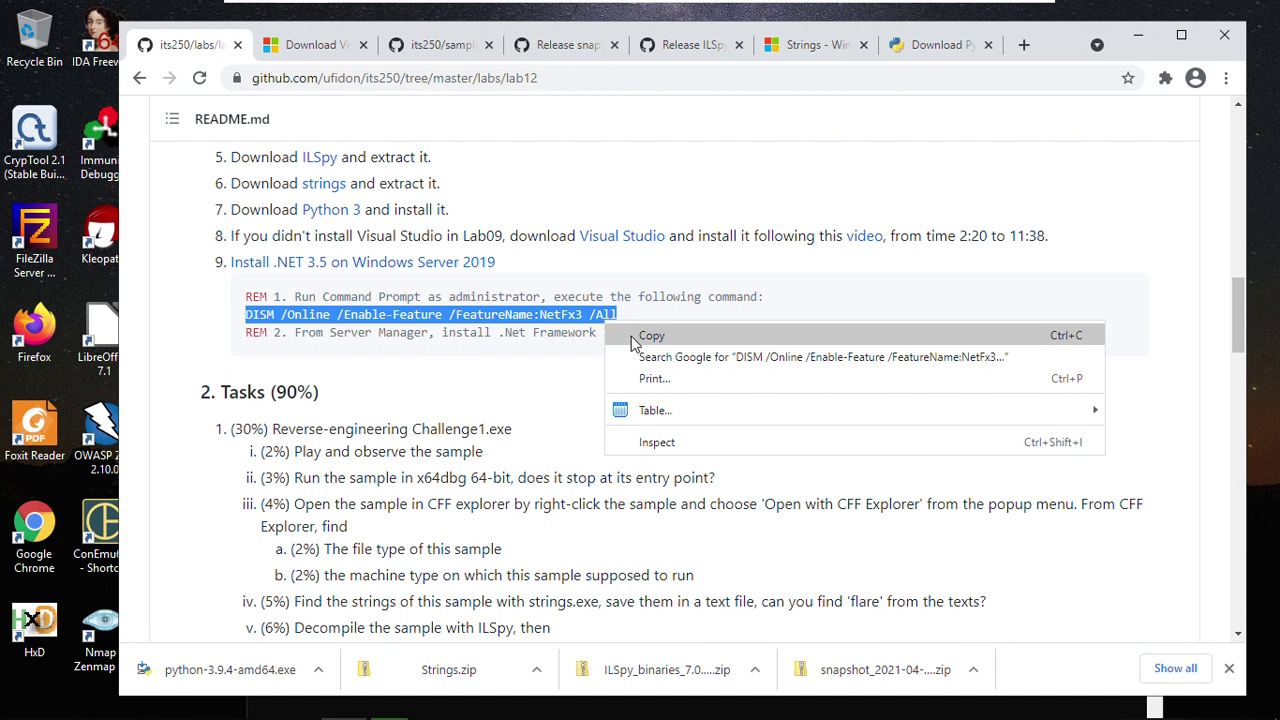
left_click(631, 336)
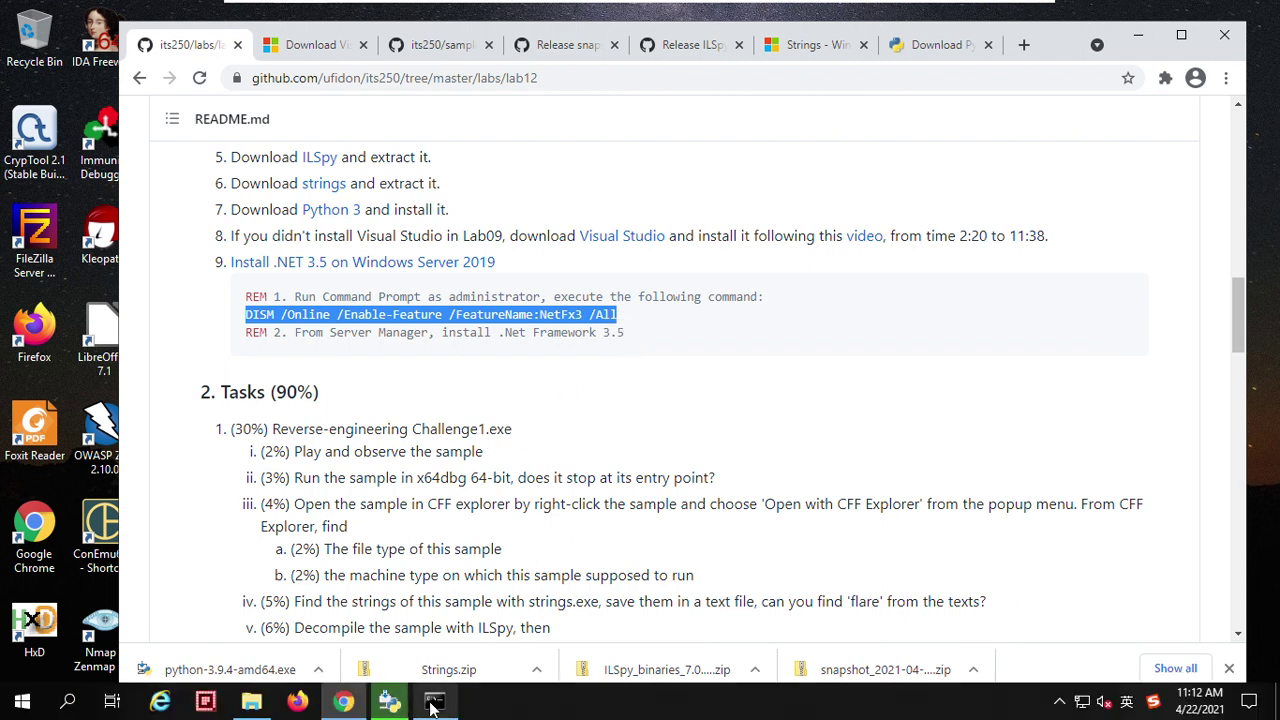
left_click(433, 703)
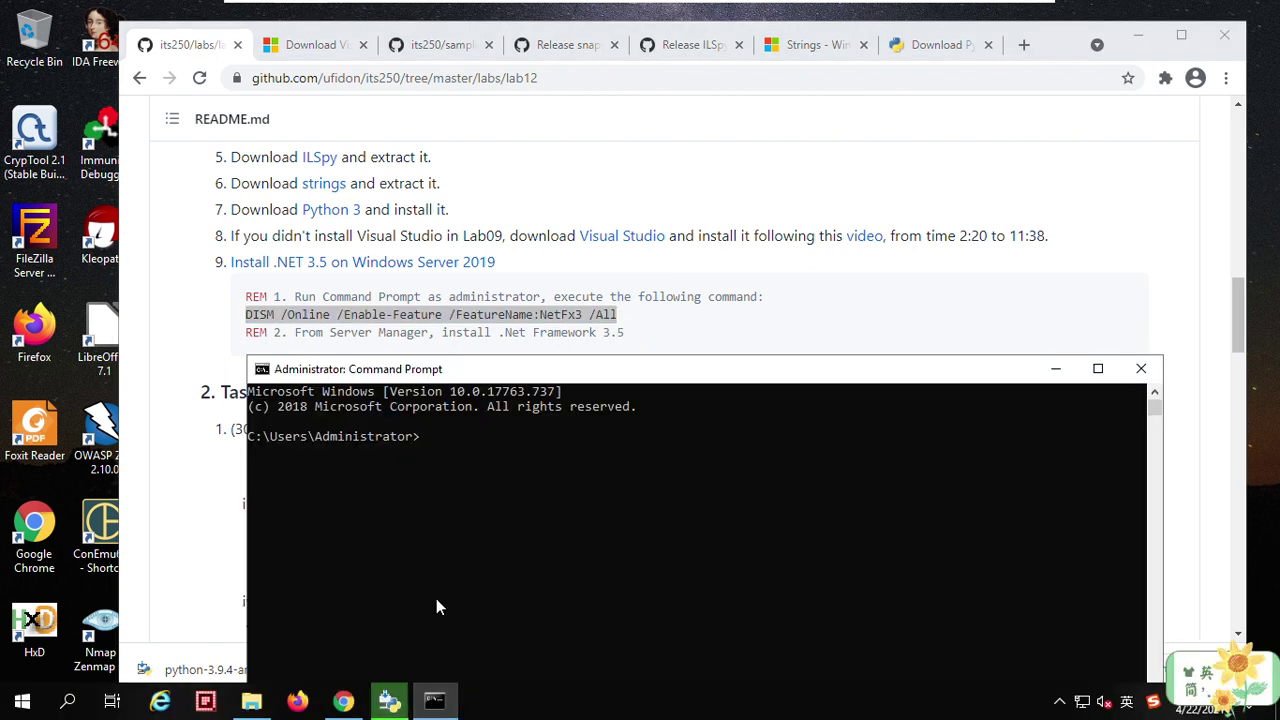
right_click(459, 440)
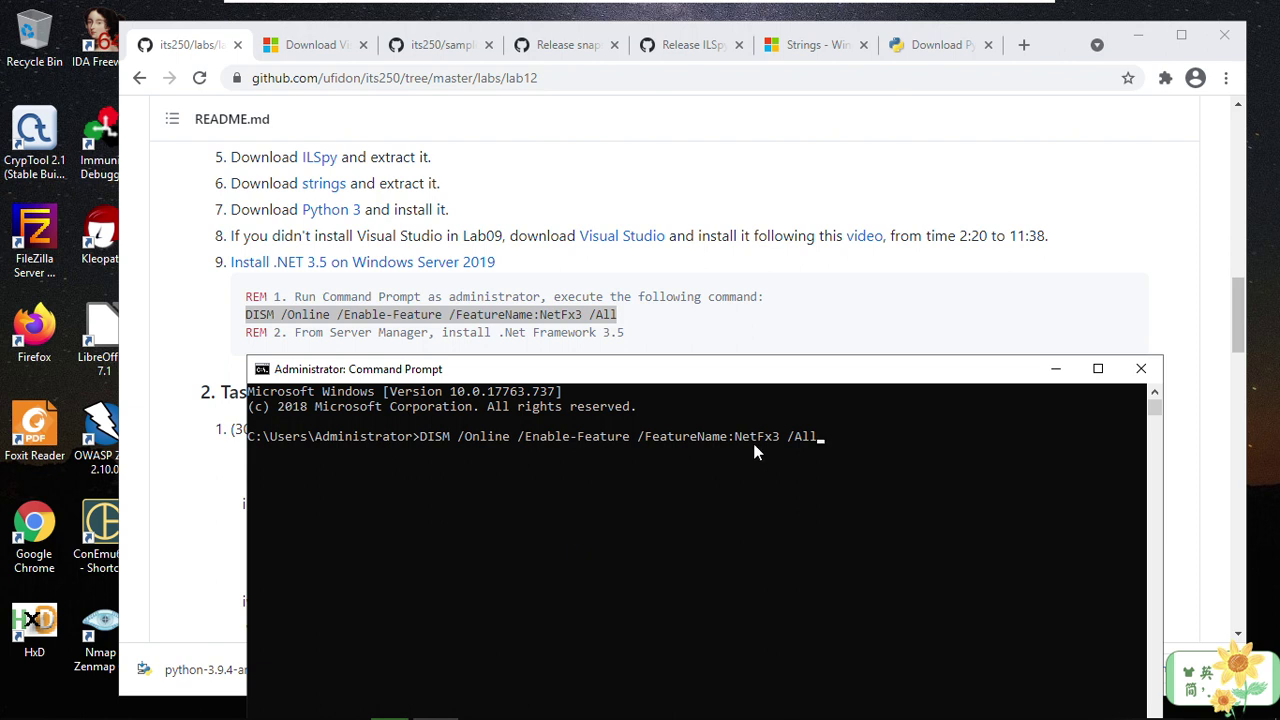
key("Return")
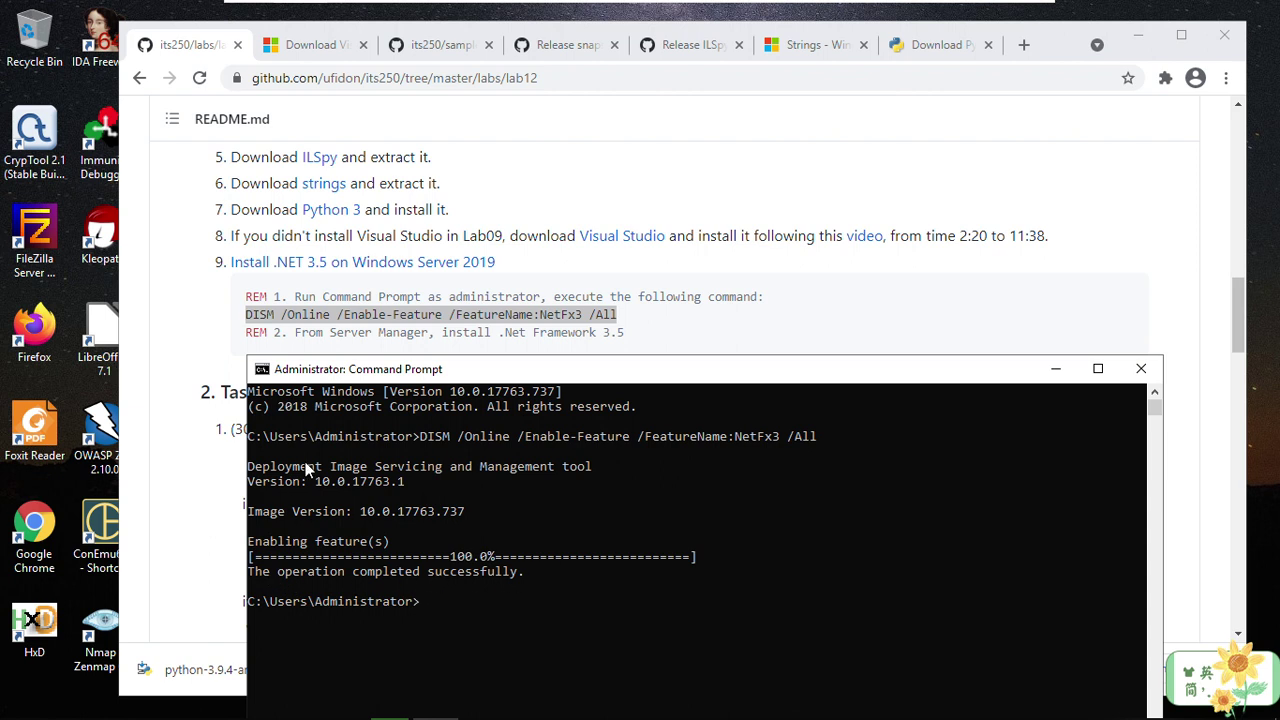
Step: Return to the README, search Windows for Server Manager, open it, and start the Add Roles and Features Wizard
left_click(654, 337)
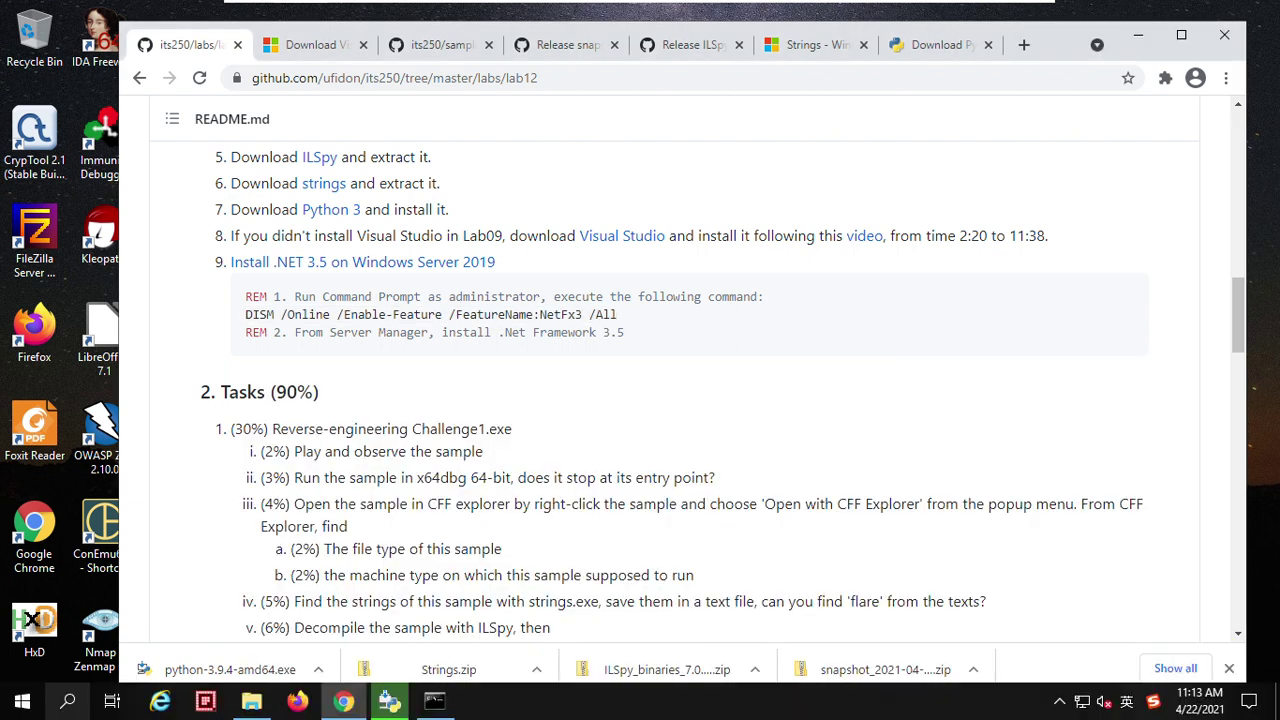
left_click(69, 705)
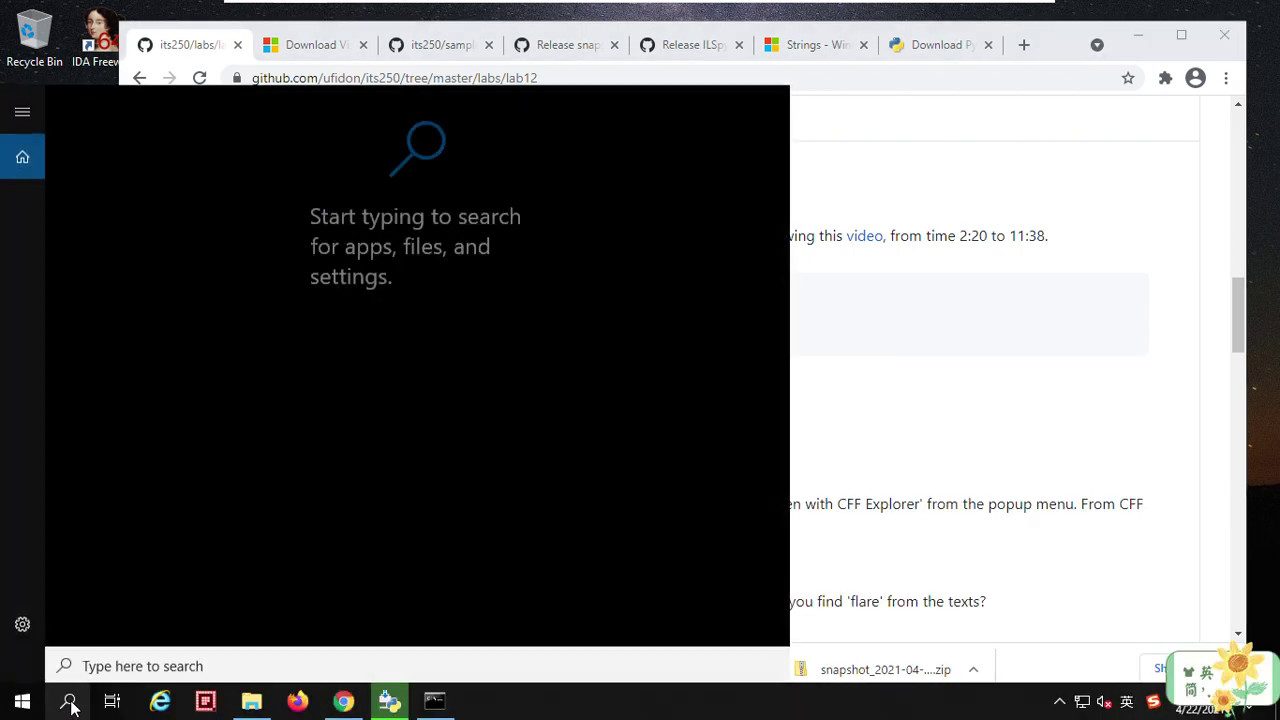
type("se")
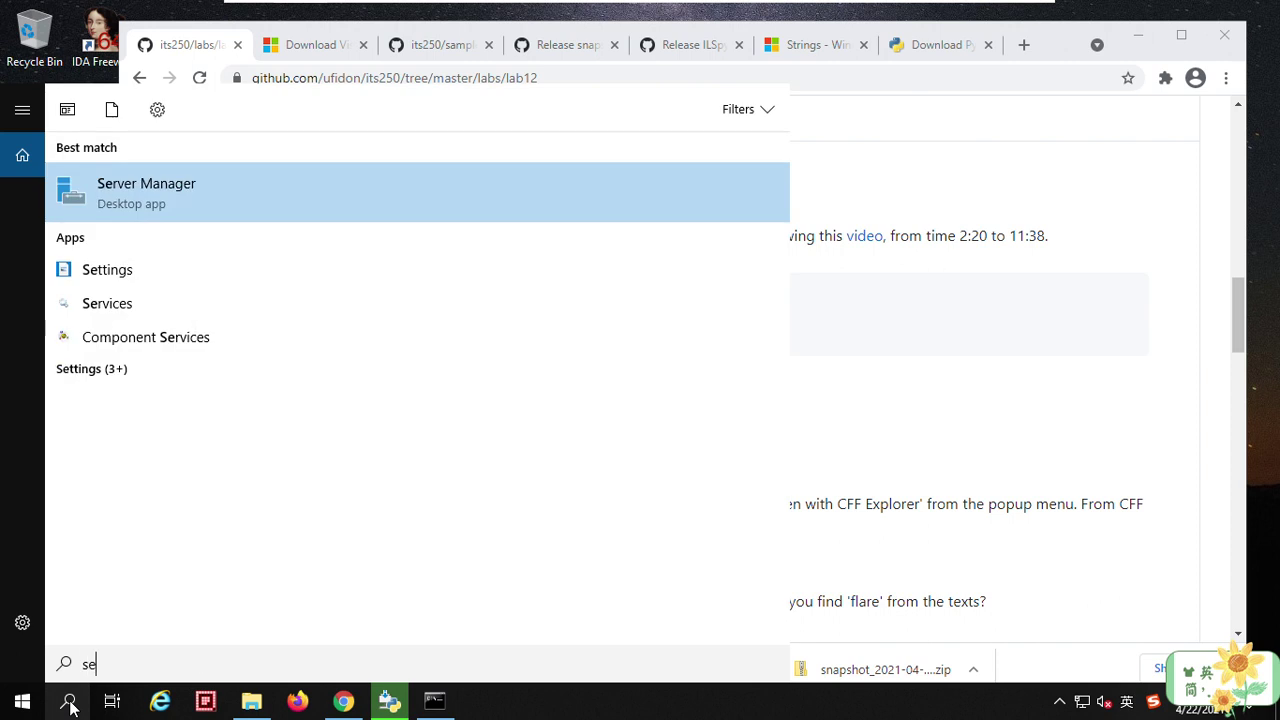
left_click(125, 192)
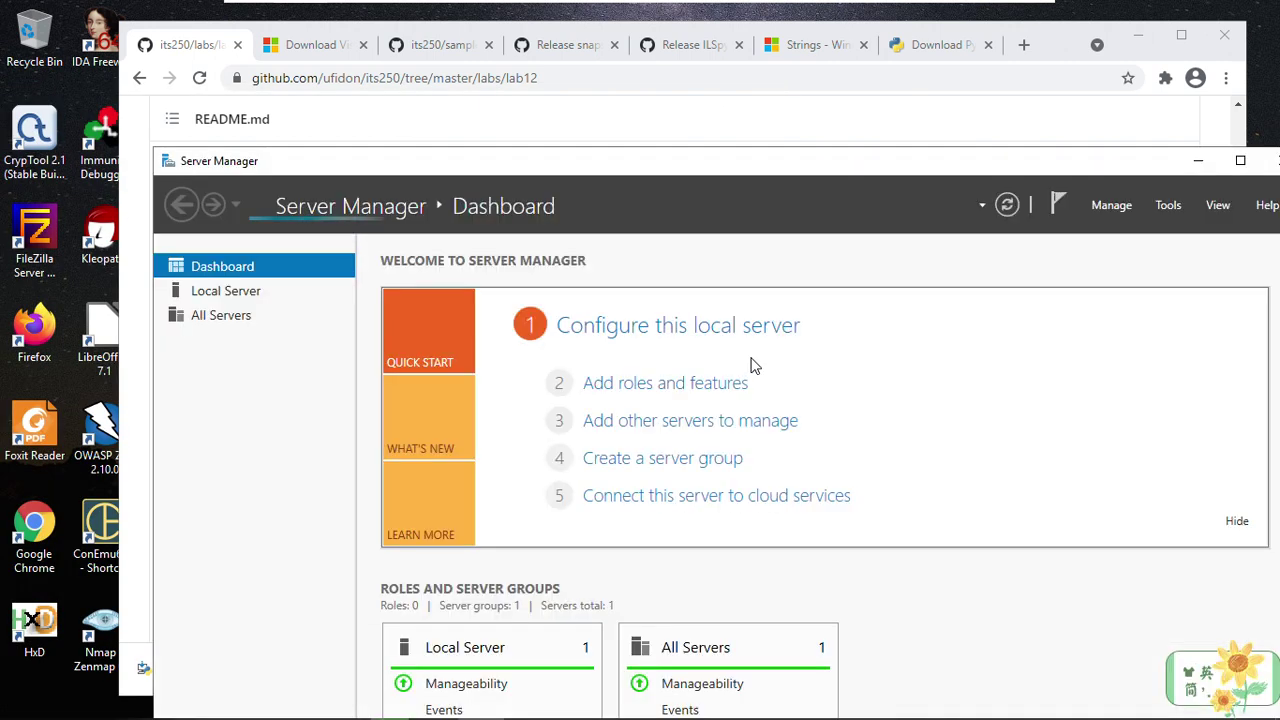
left_click(1106, 208)
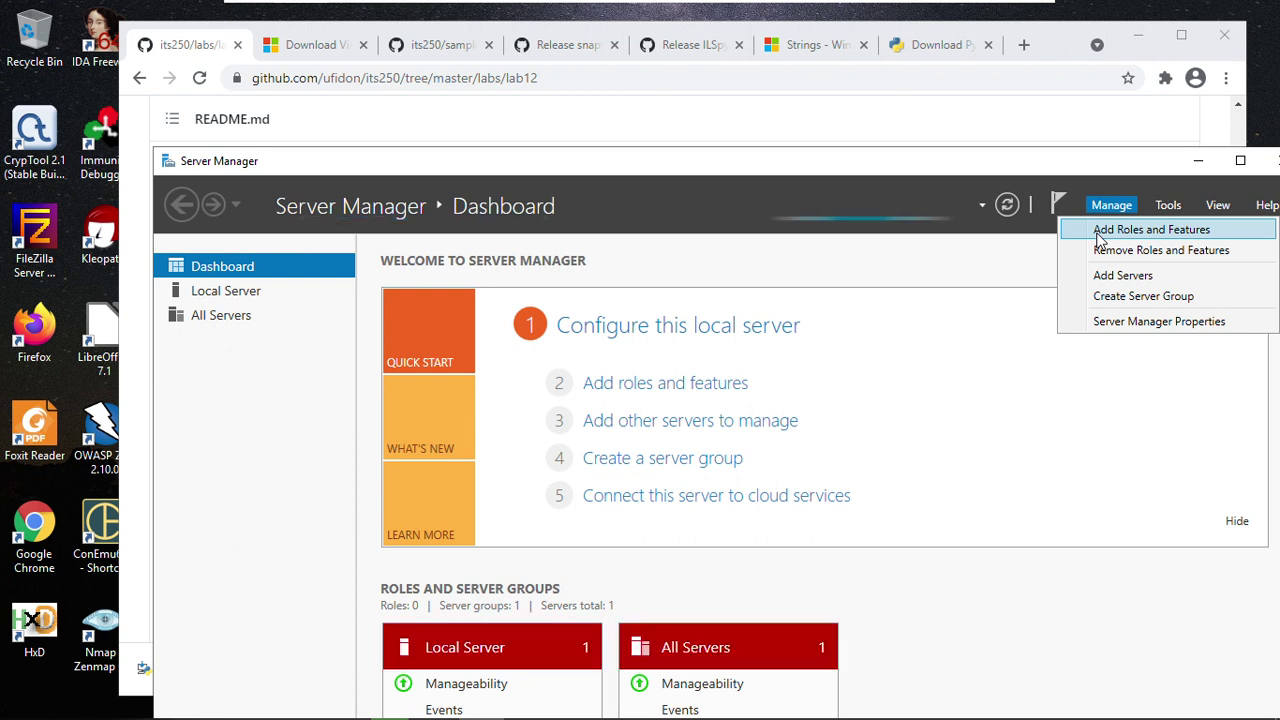
left_click(1098, 237)
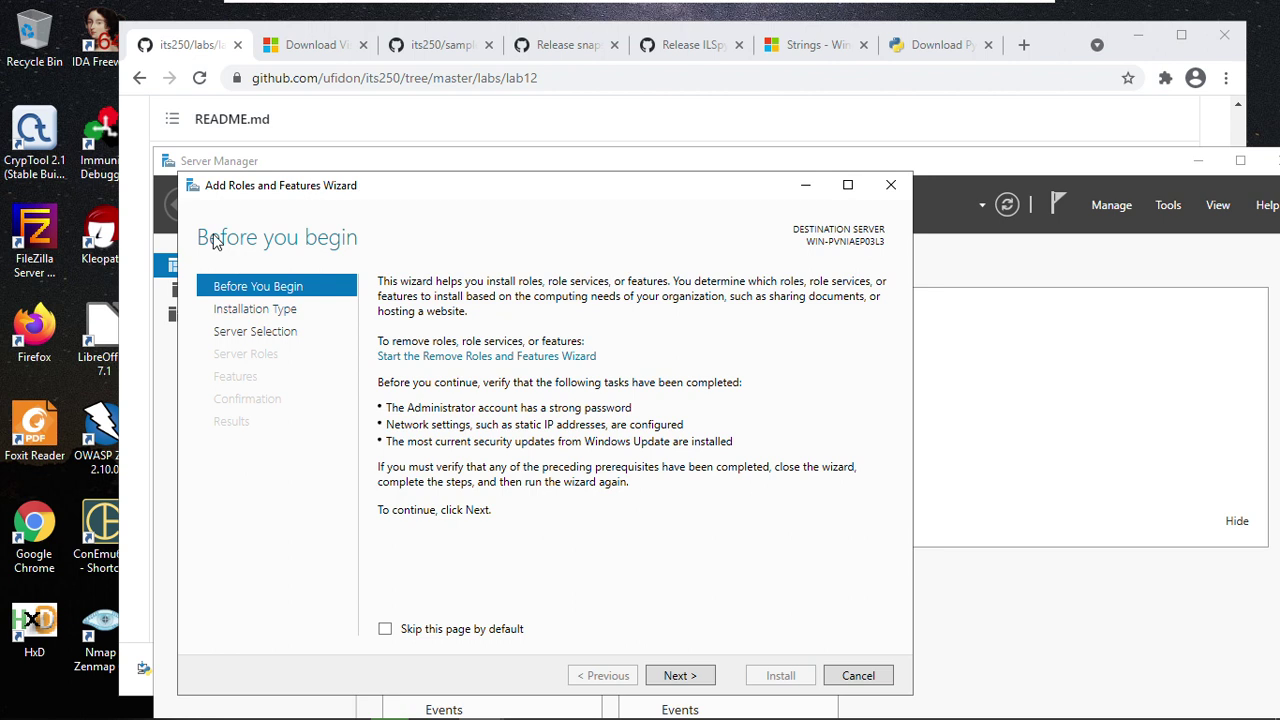
Step: Advance the wizard to feature selection, keeping role-based or feature-based installation, the server pool's listed server, and the existing roles
left_click(678, 676)
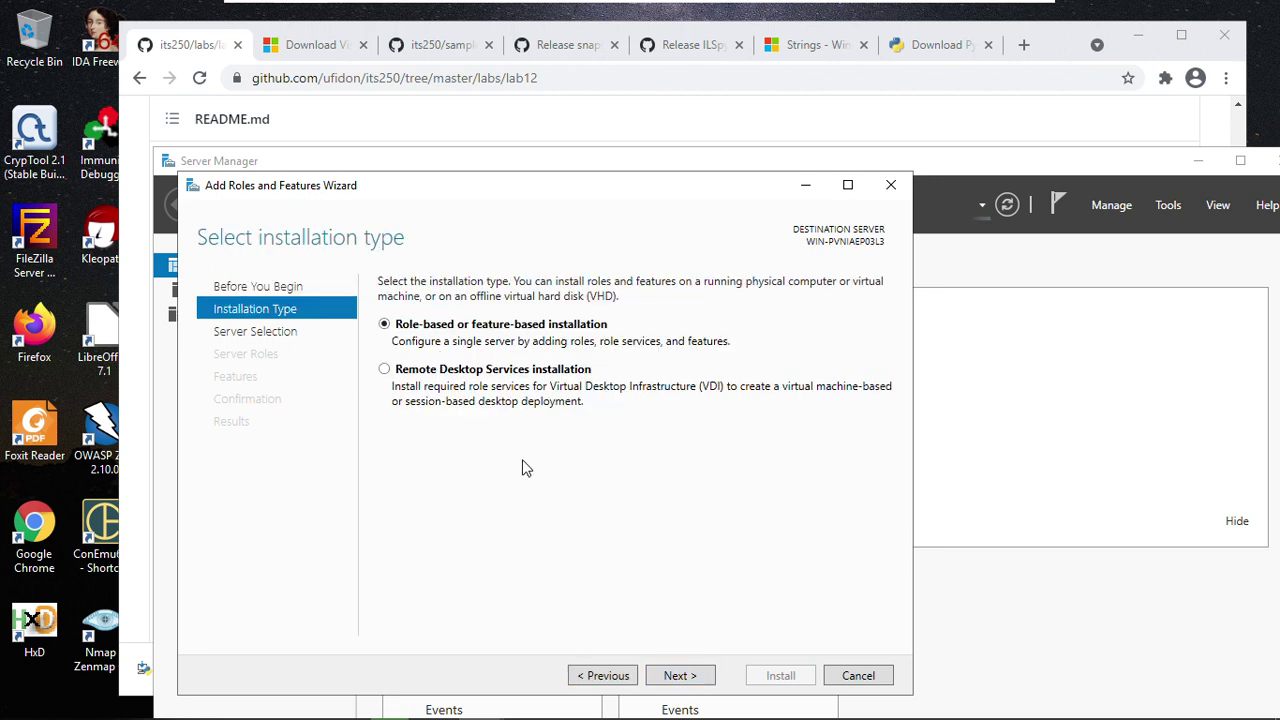
left_click(683, 676)
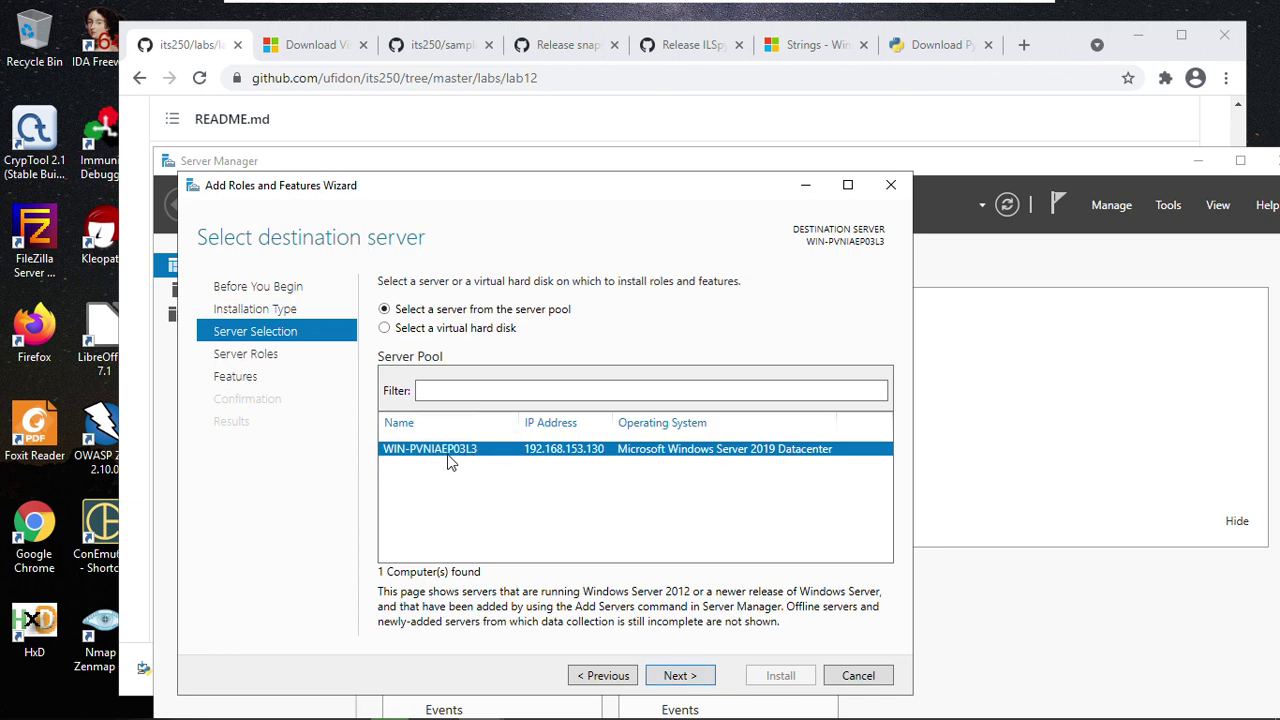
left_click(672, 675)
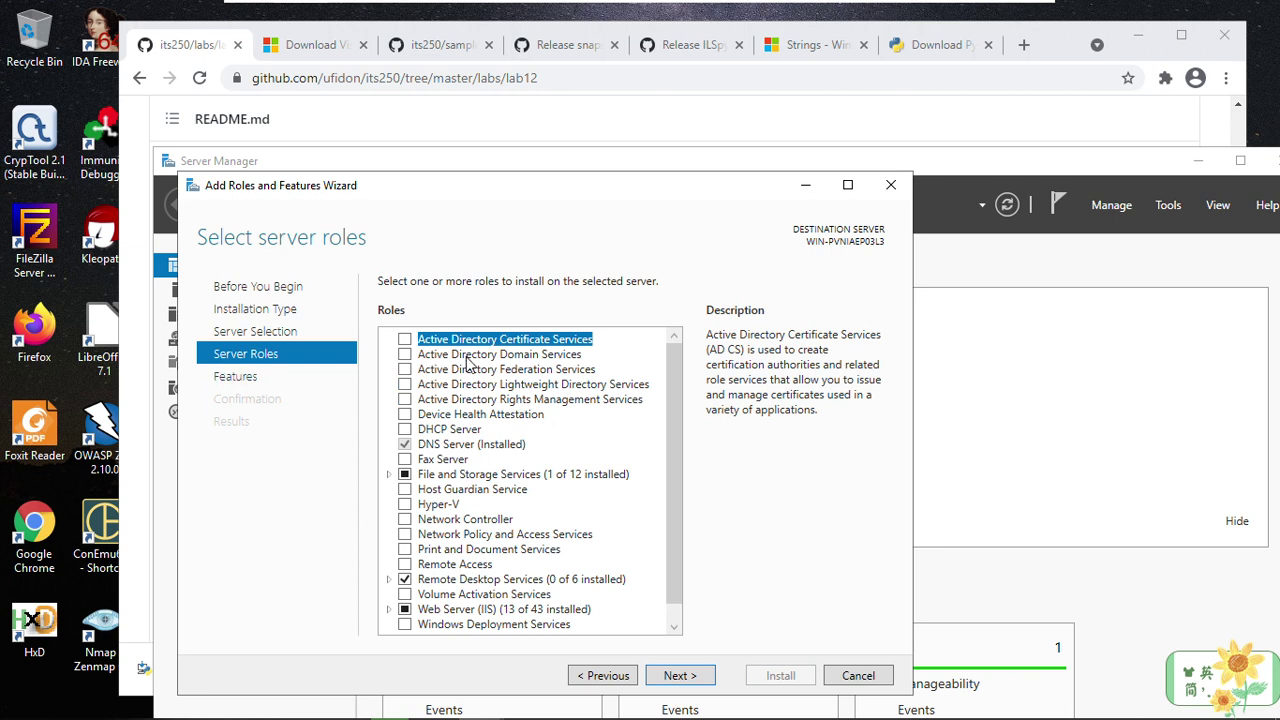
left_click(679, 676)
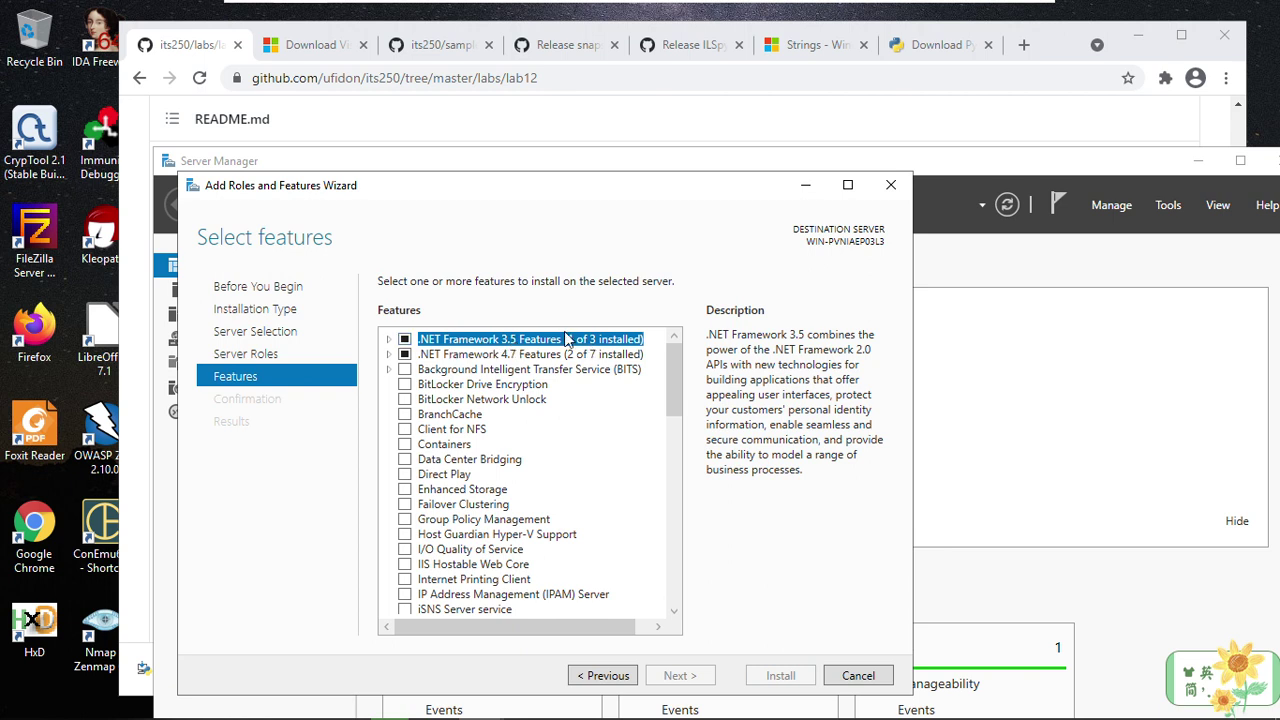
Step: Expand the .NET Framework 3.5 and 4.7 features to check their installation status, then cancel the wizard and close Server Manager
left_click(388, 339)
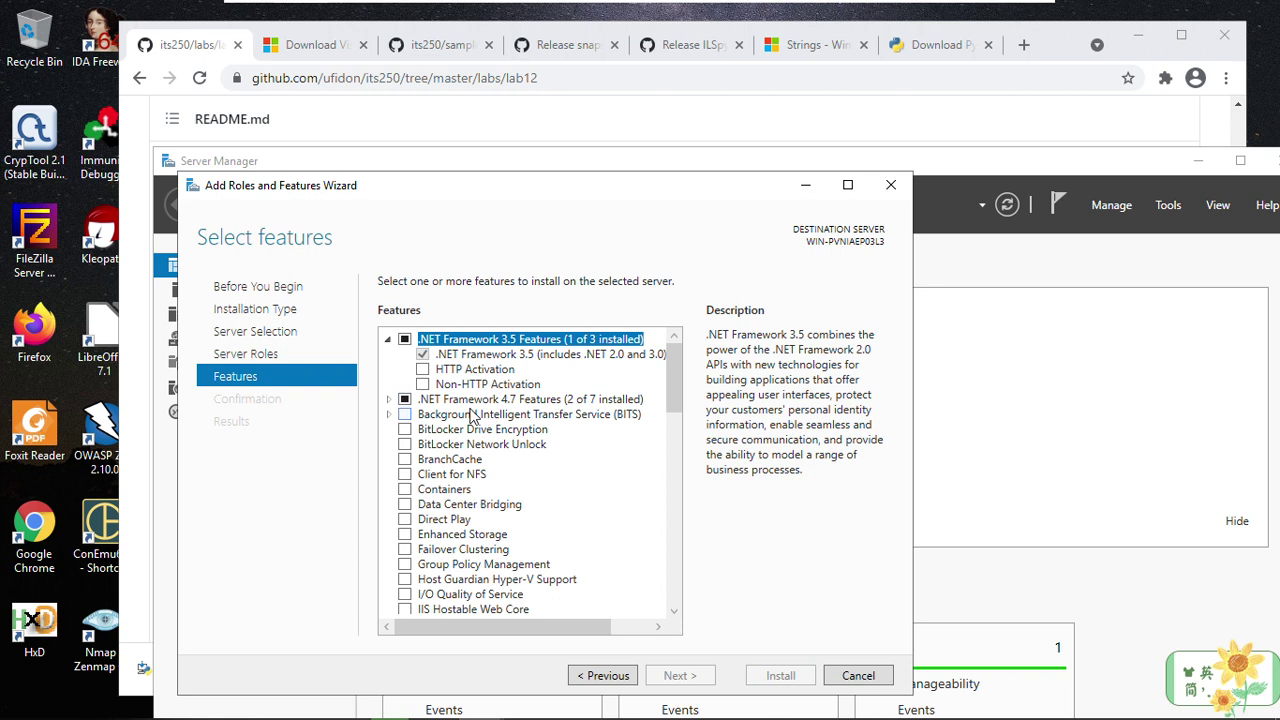
left_click(389, 401)
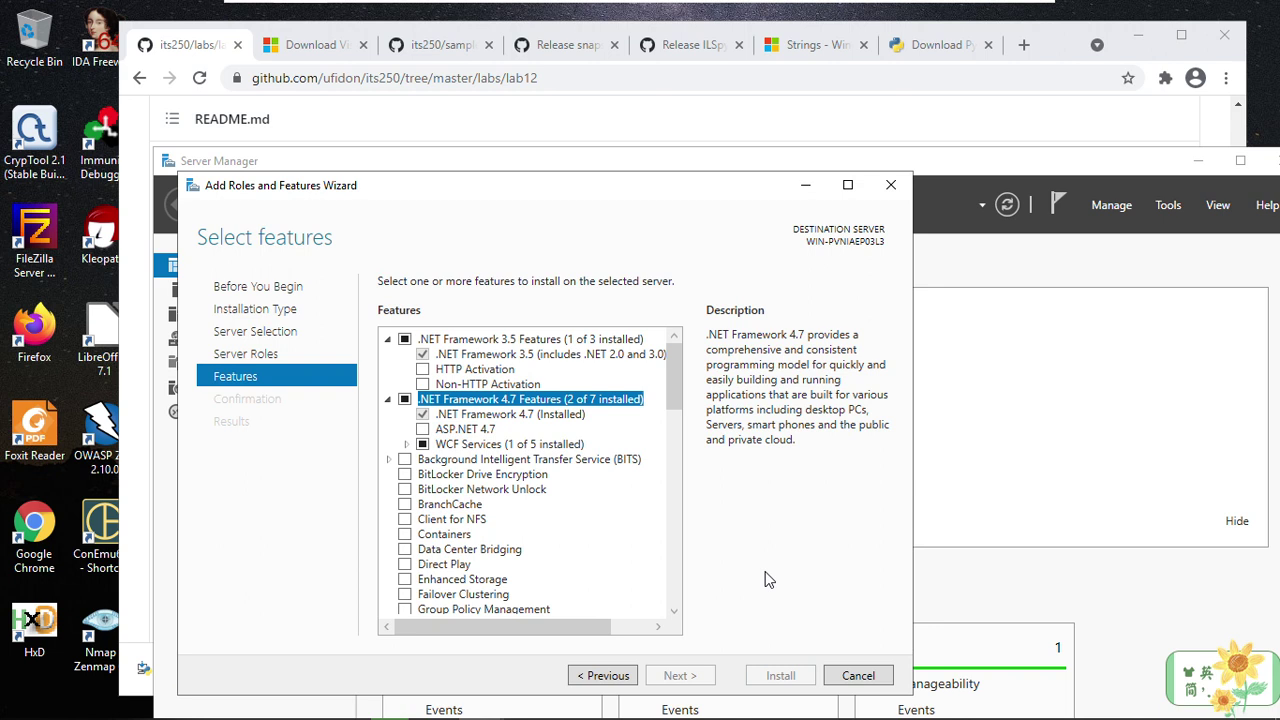
left_click(857, 676)
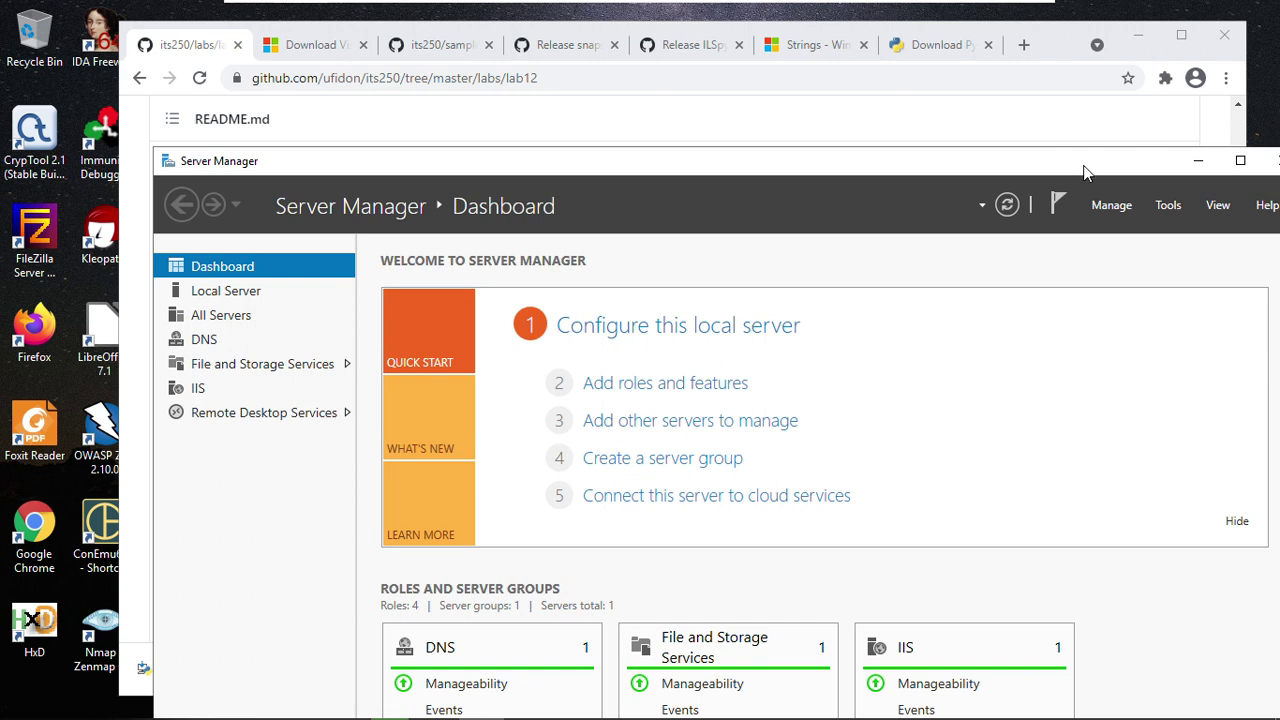
left_click_drag(1083, 165, 1016, 158)
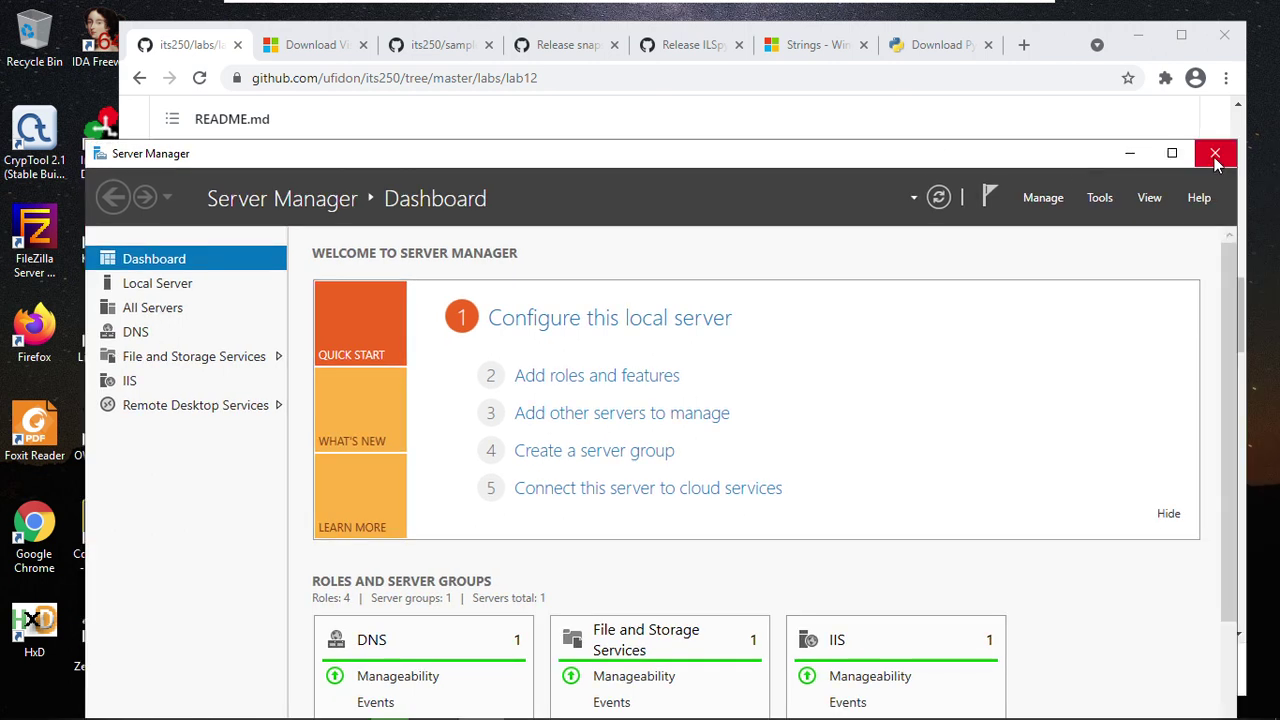
left_click(1214, 157)
Step: Review the README's prerequisite list, dismiss the browser's downloads bar, and close the Python 3.9.4 (64-bit) Setup window
scroll(268, 318, "up", 3)
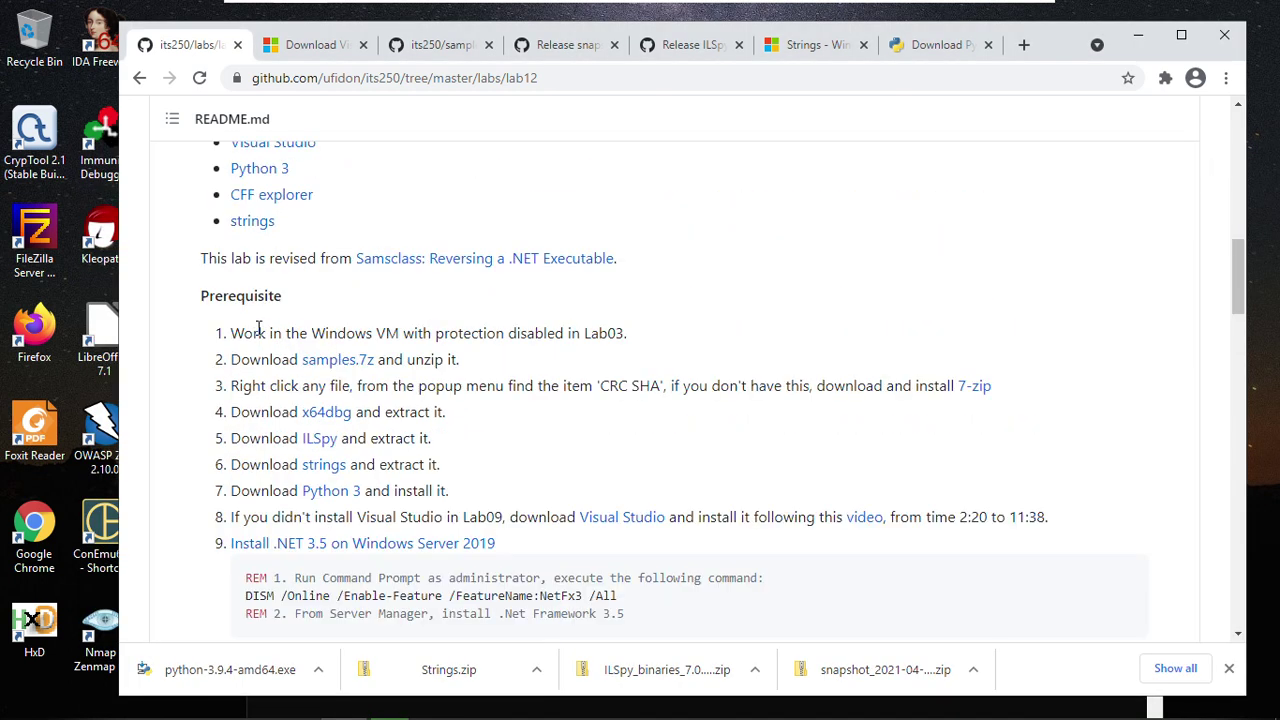
scroll(228, 296, "down", 1)
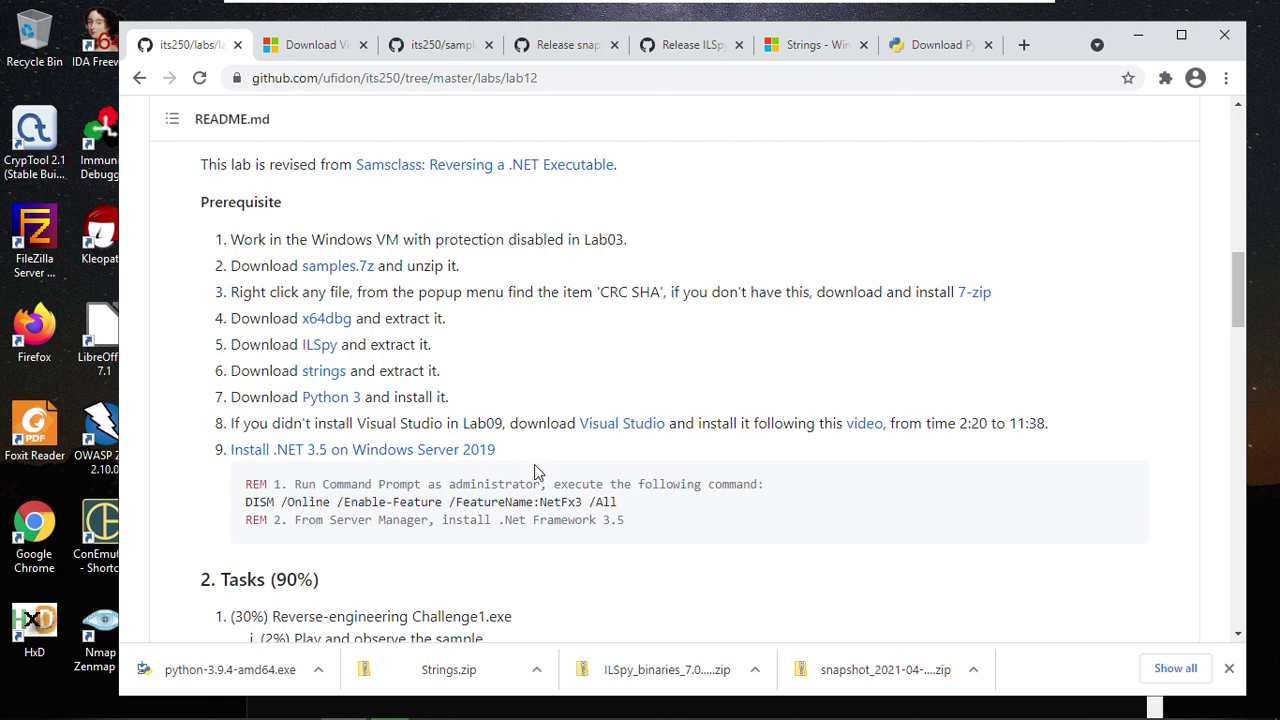
left_click(1229, 668)
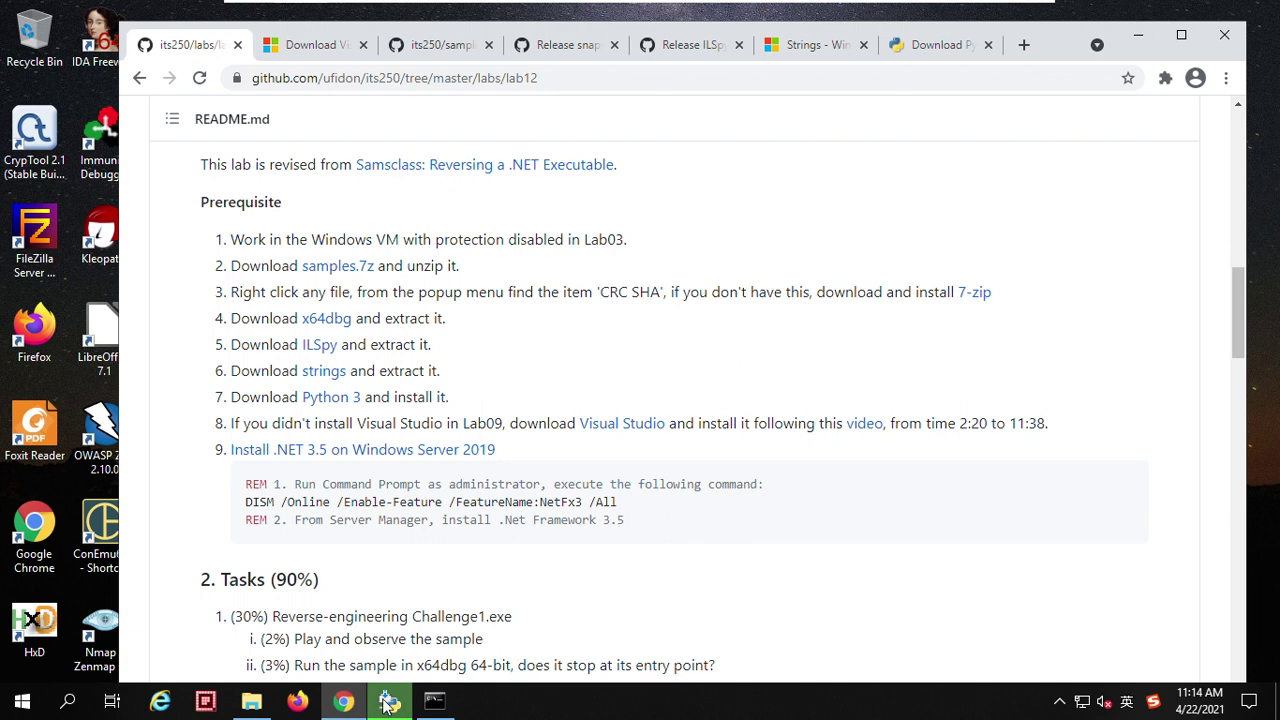
left_click(388, 703)
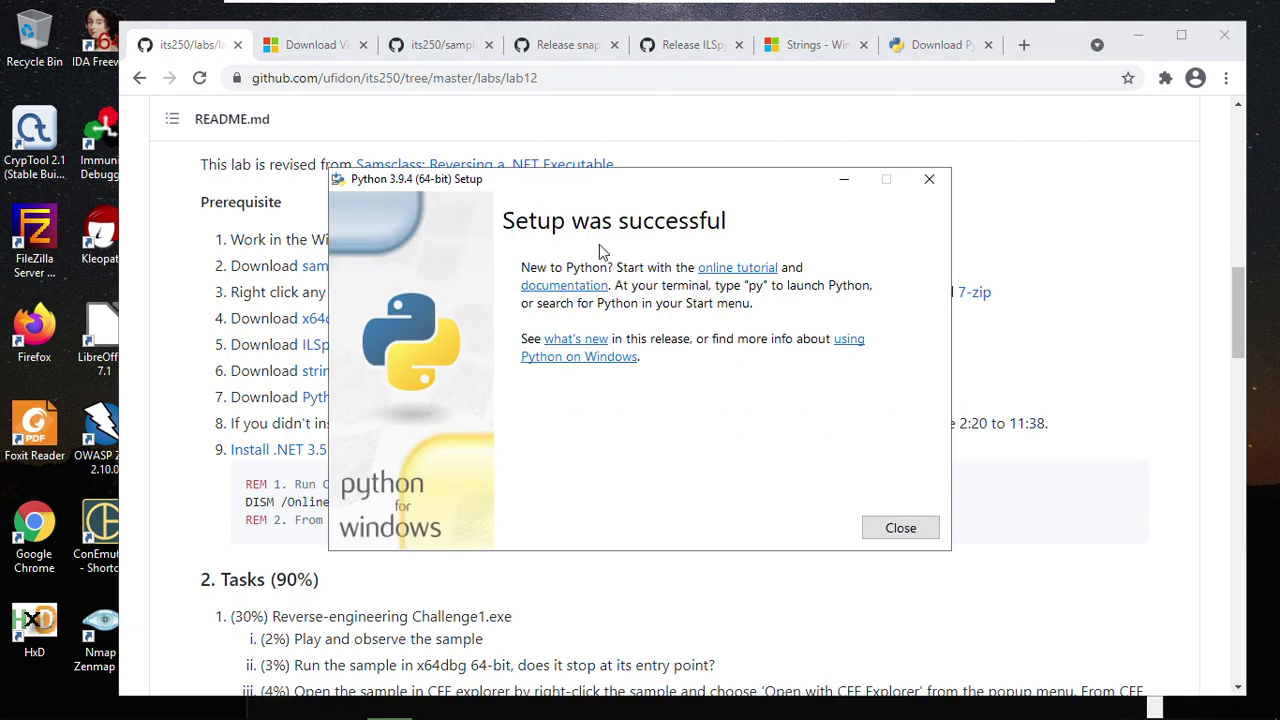
left_click(903, 530)
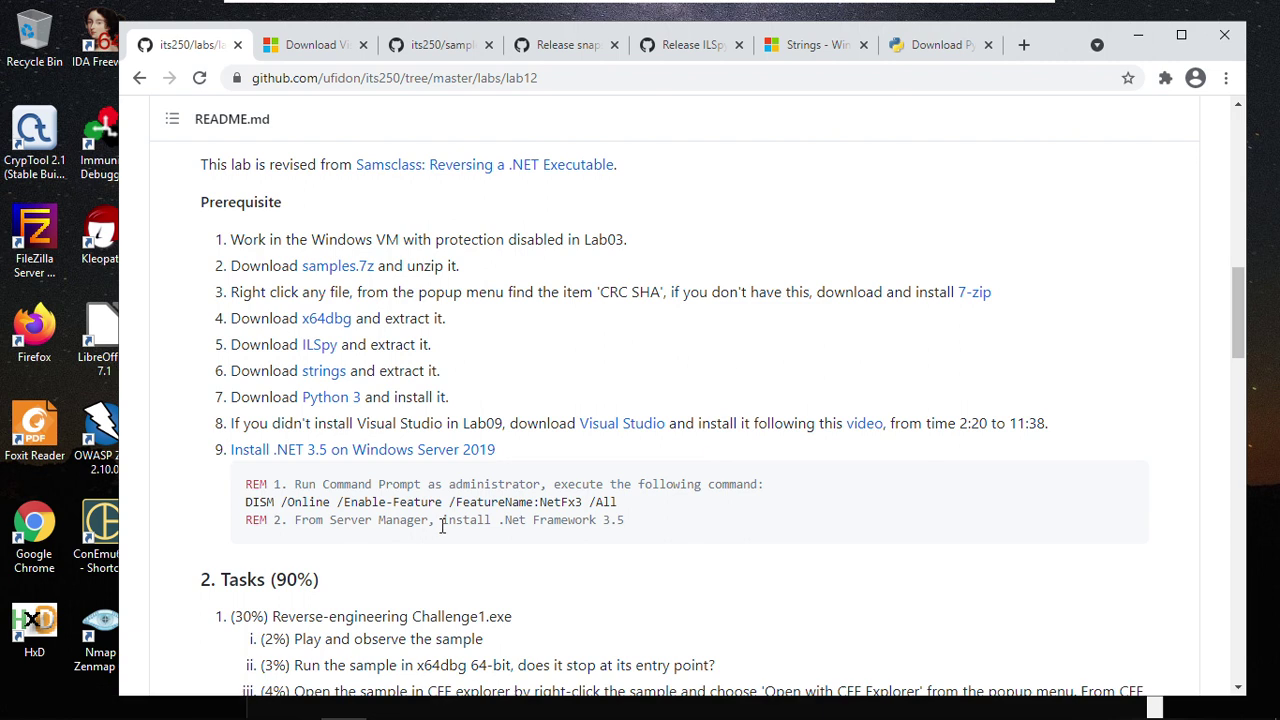
Step: Bring up the administrator Command Prompt, run python to check the installed version, and exit the interpreter
left_click(388, 704)
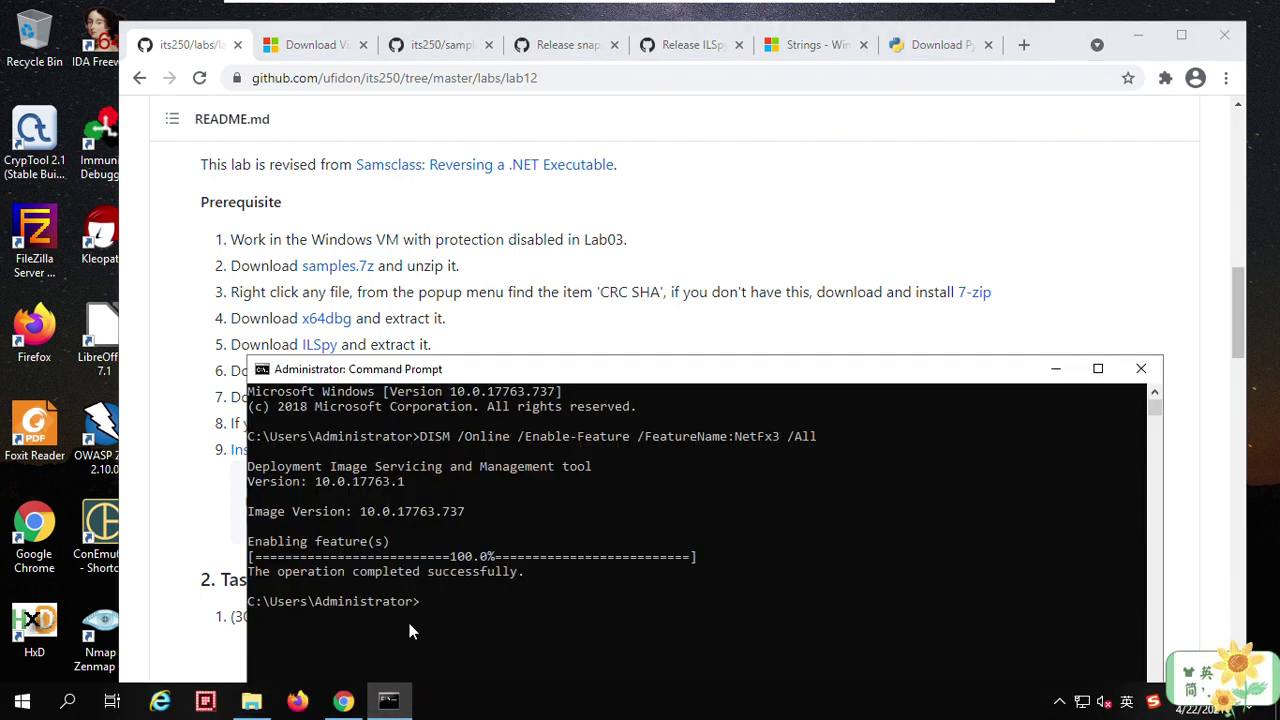
left_click_drag(600, 366, 630, 303)
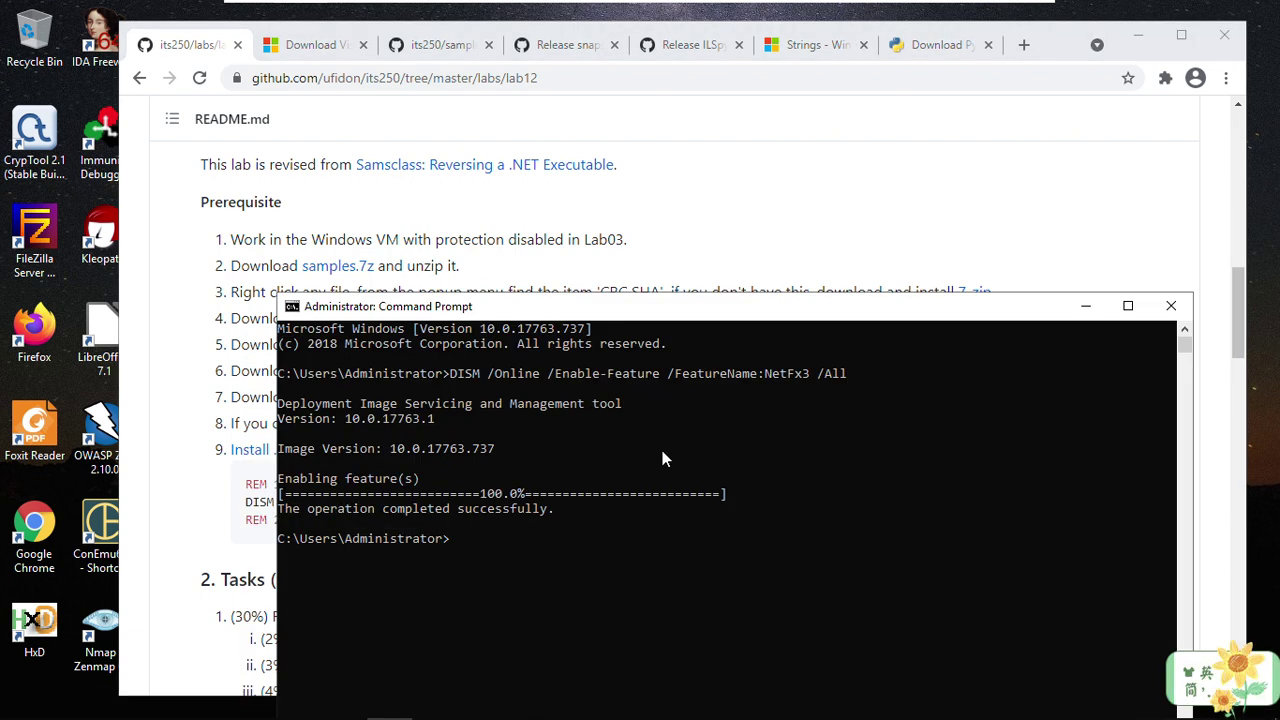
type("python")
key("Return")
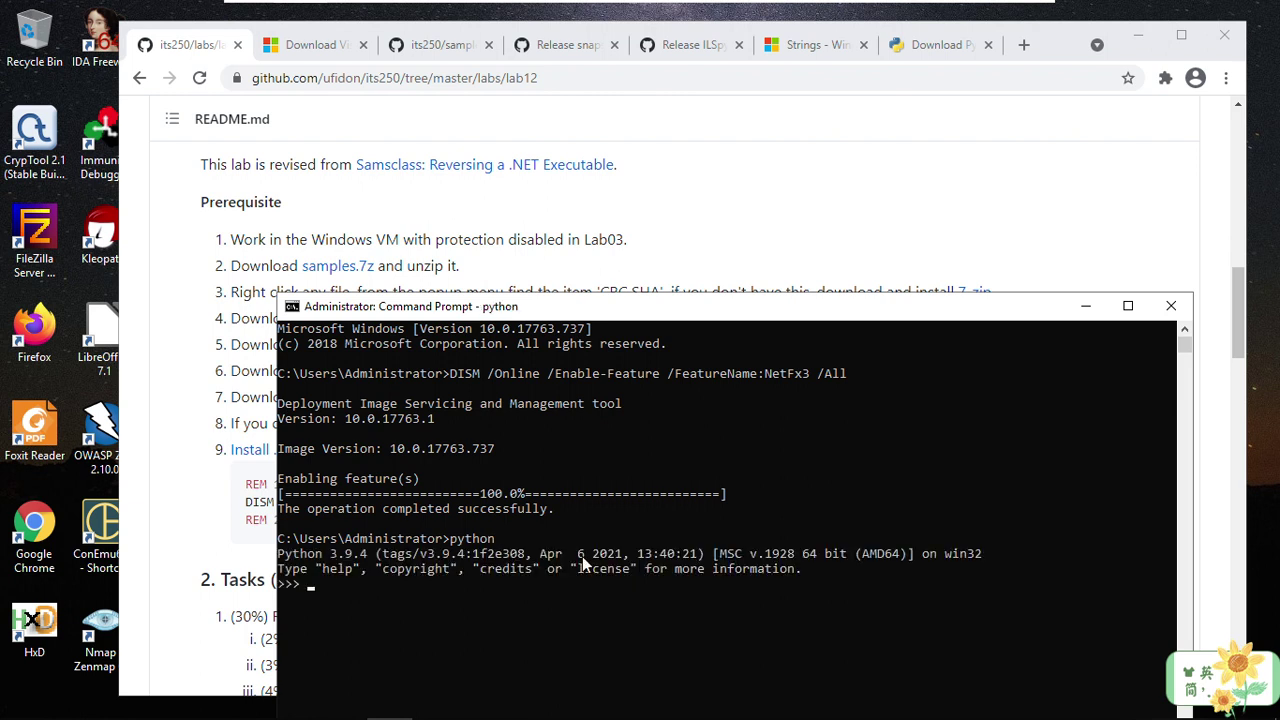
left_click(329, 551)
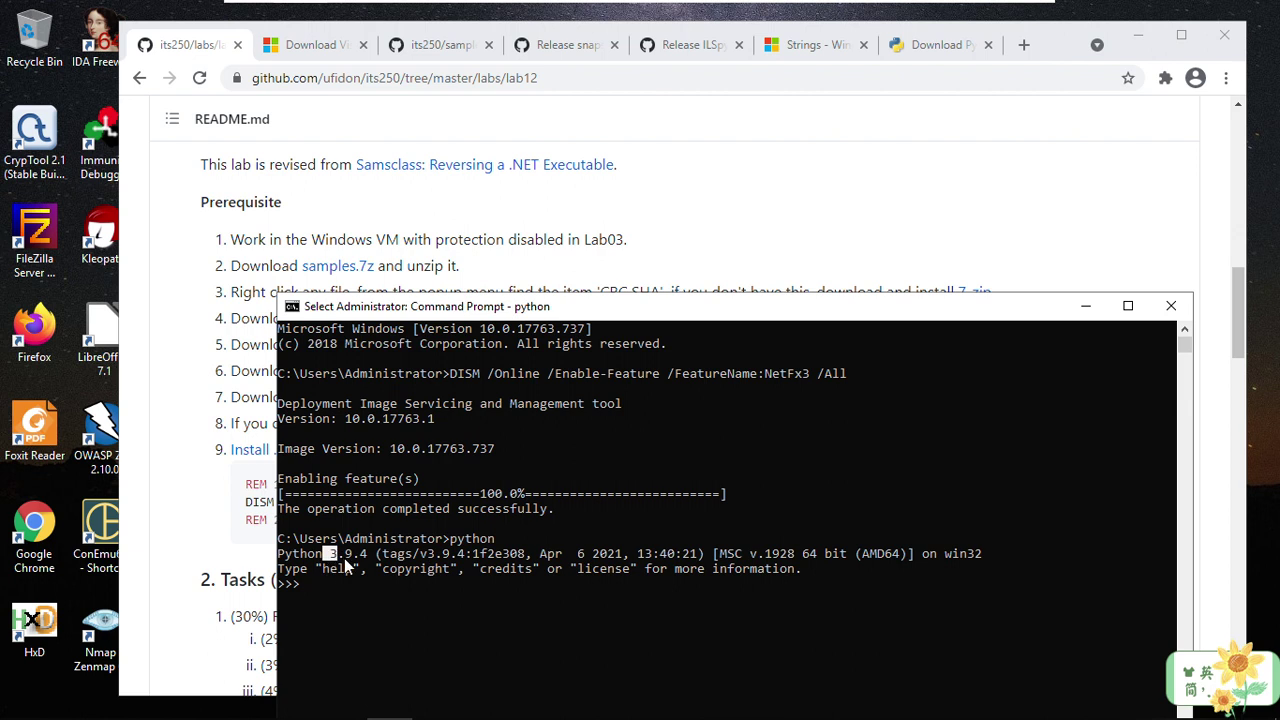
left_click(408, 583)
key("ctrl+z")
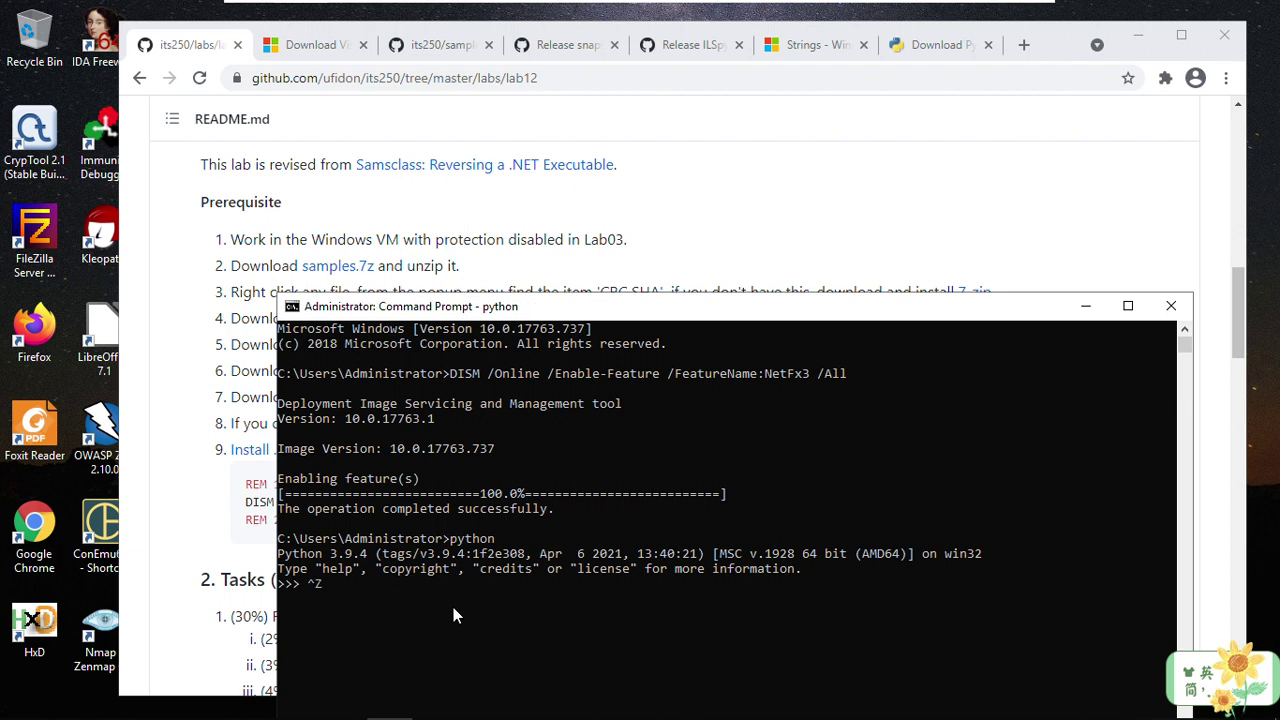
key("Return")
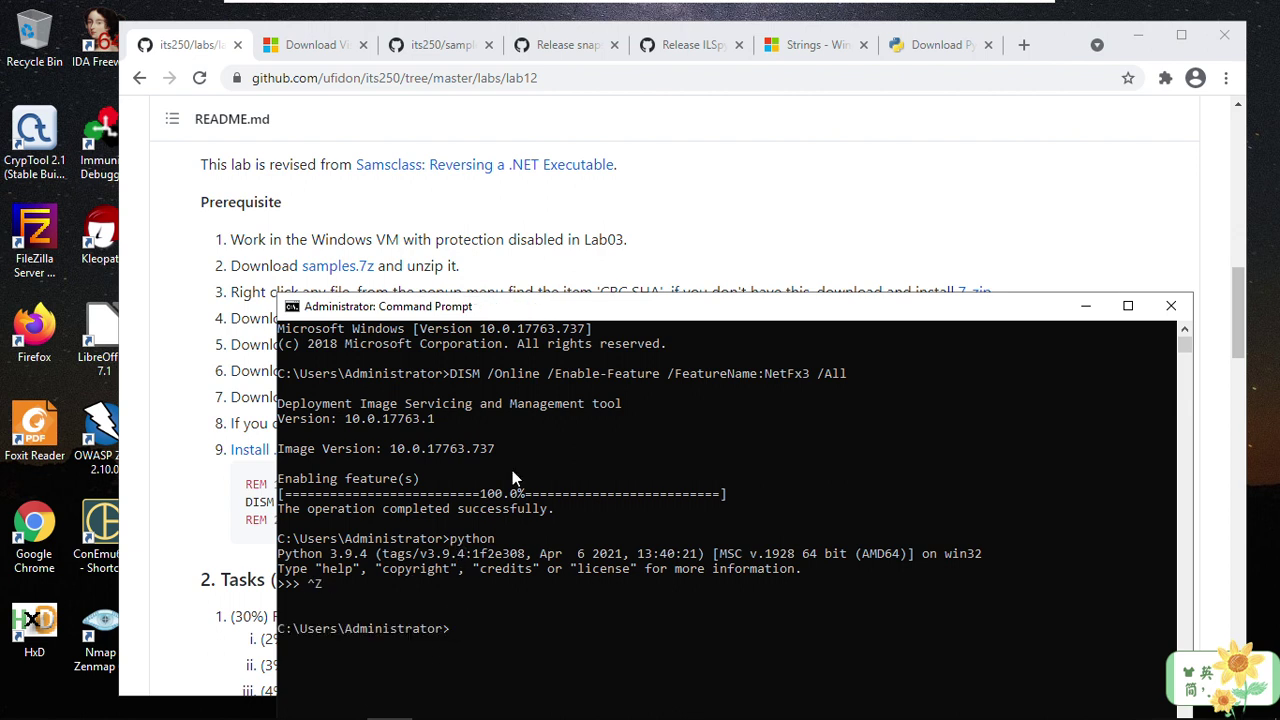
Step: Move the Command Prompt window higher over the README and minimize it to return to the lab instructions
left_click_drag(560, 306, 568, 271)
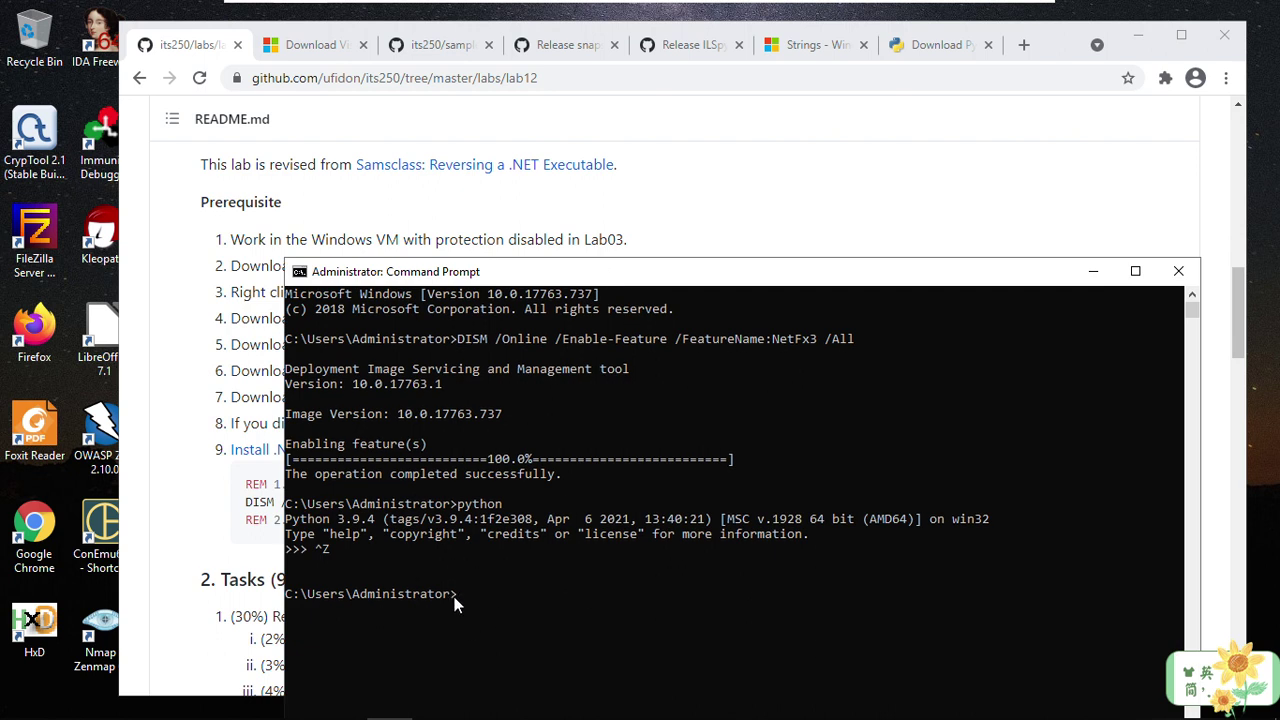
left_click(455, 600)
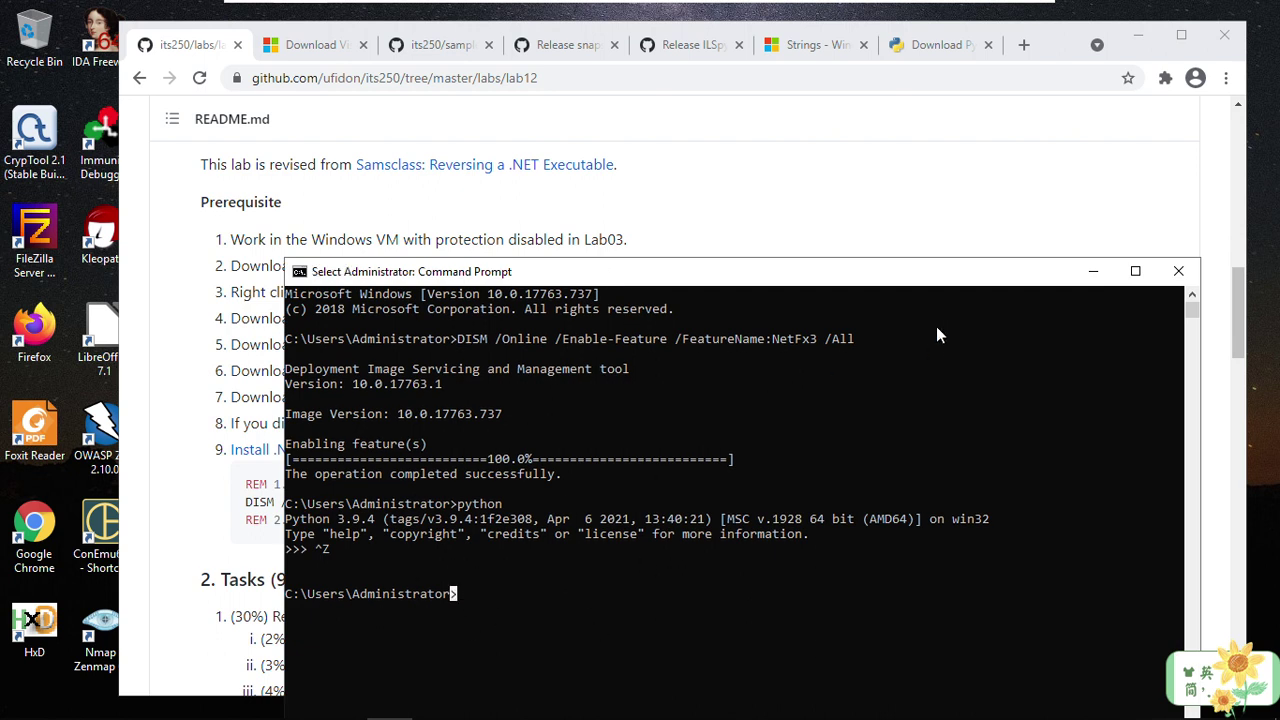
left_click_drag(937, 285, 904, 174)
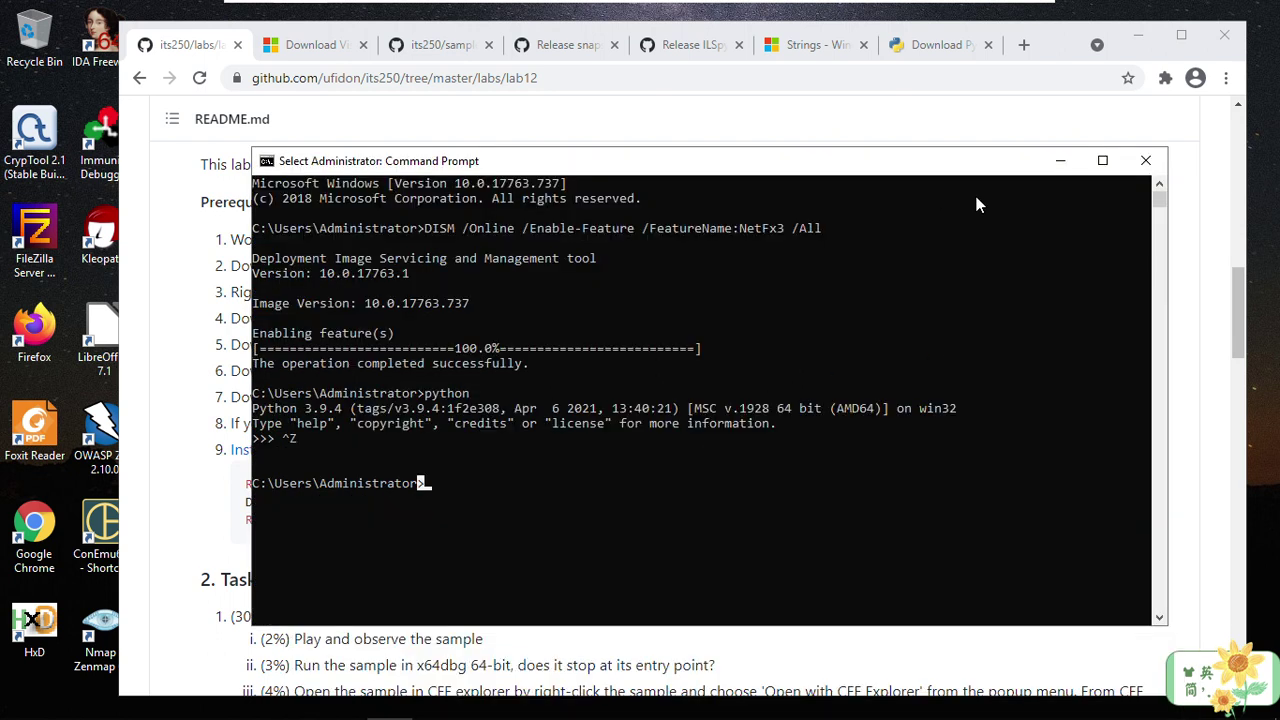
left_click(1061, 163)
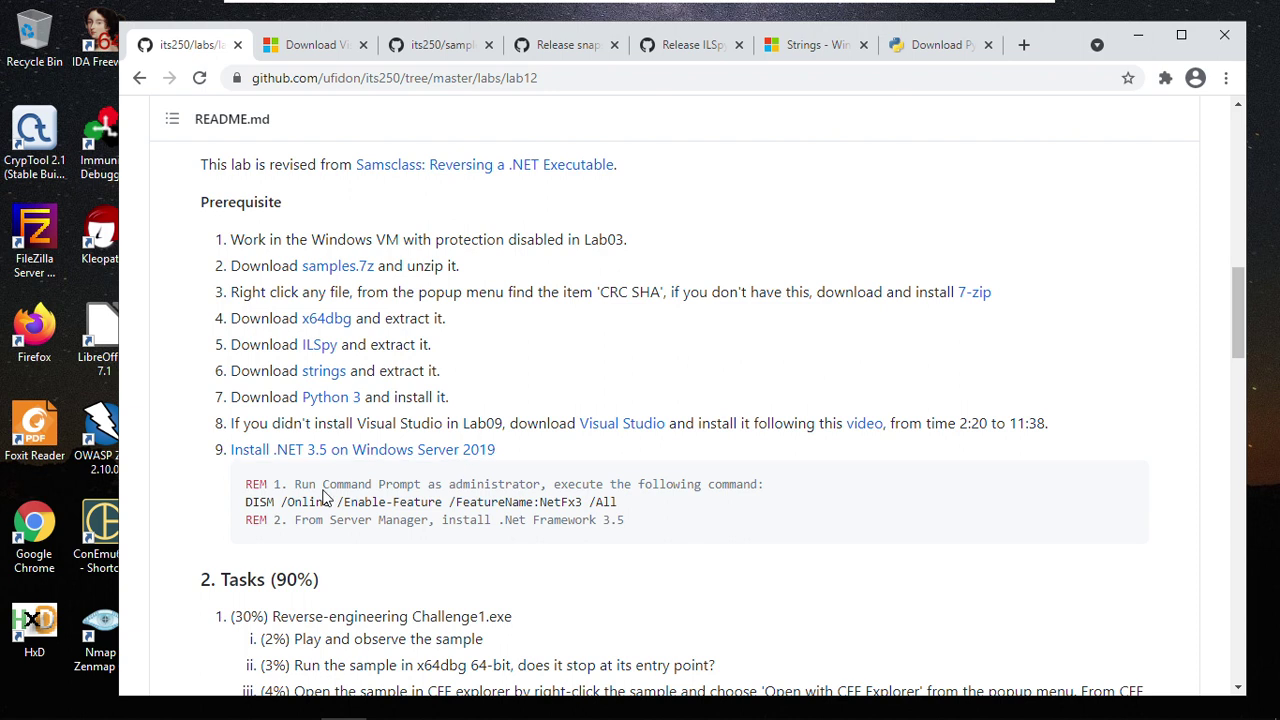
Step: Review the README's Tasks section for the Challenge1.exe, PMA132.exe and MemeCatBattlestation.exe assignments, and return to the Challenge1.exe task
scroll(614, 402, "down", 3)
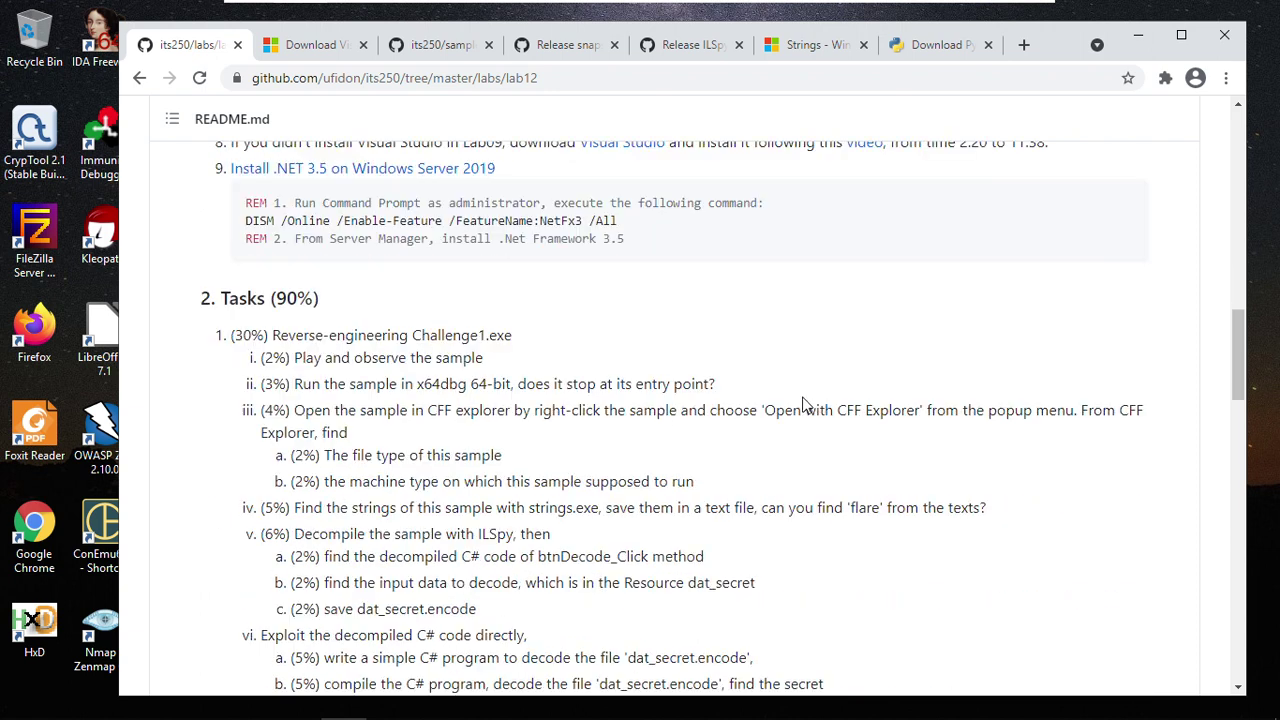
scroll(822, 404, "down", 2)
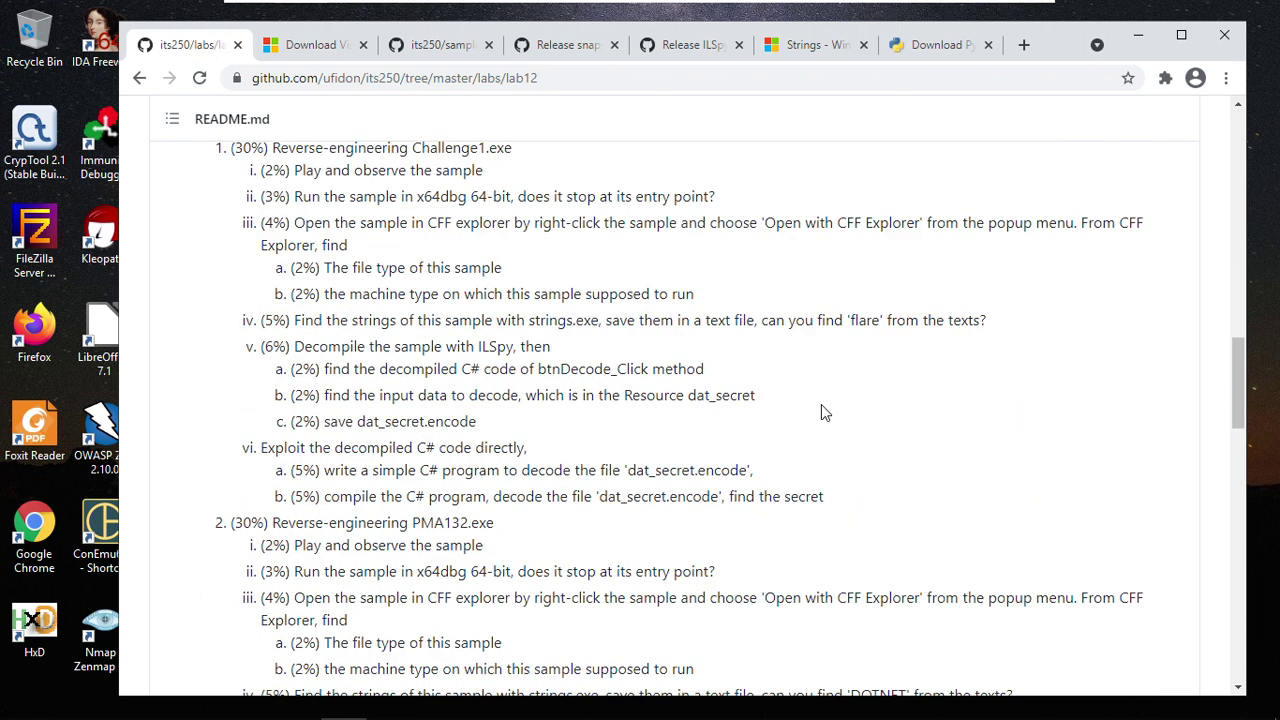
scroll(406, 352, "up", 1)
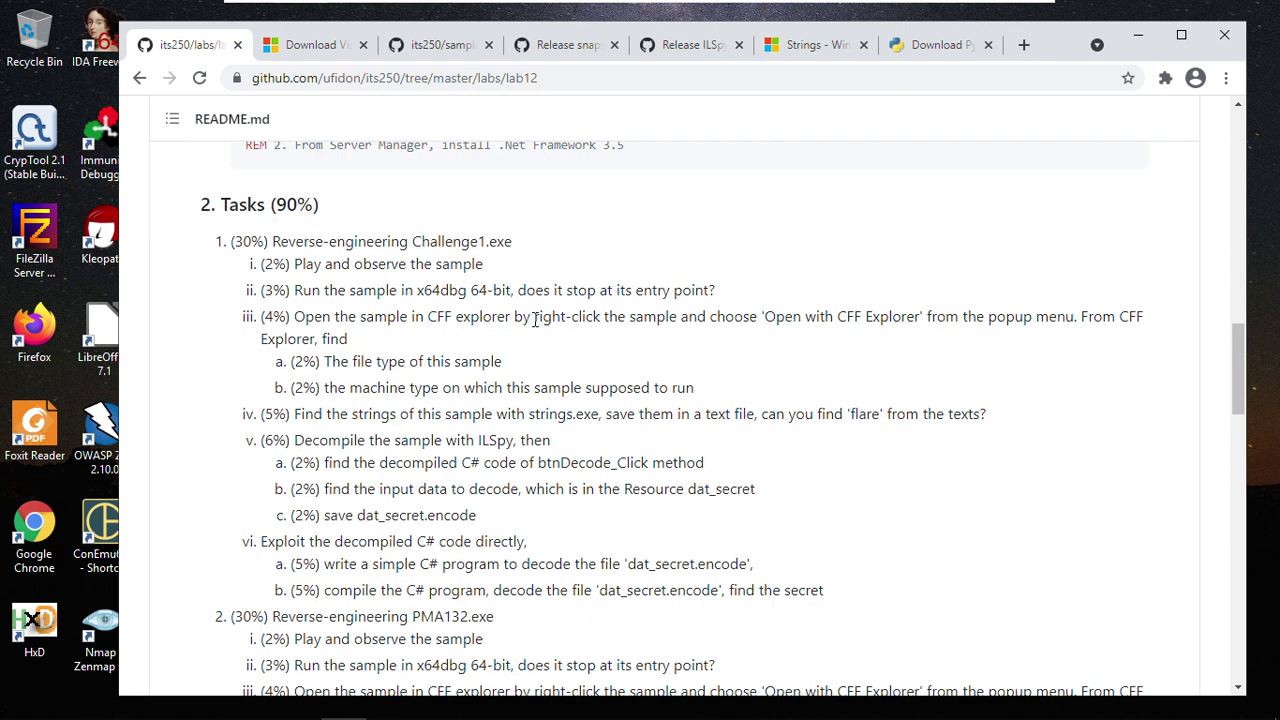
scroll(620, 481, "down", 2)
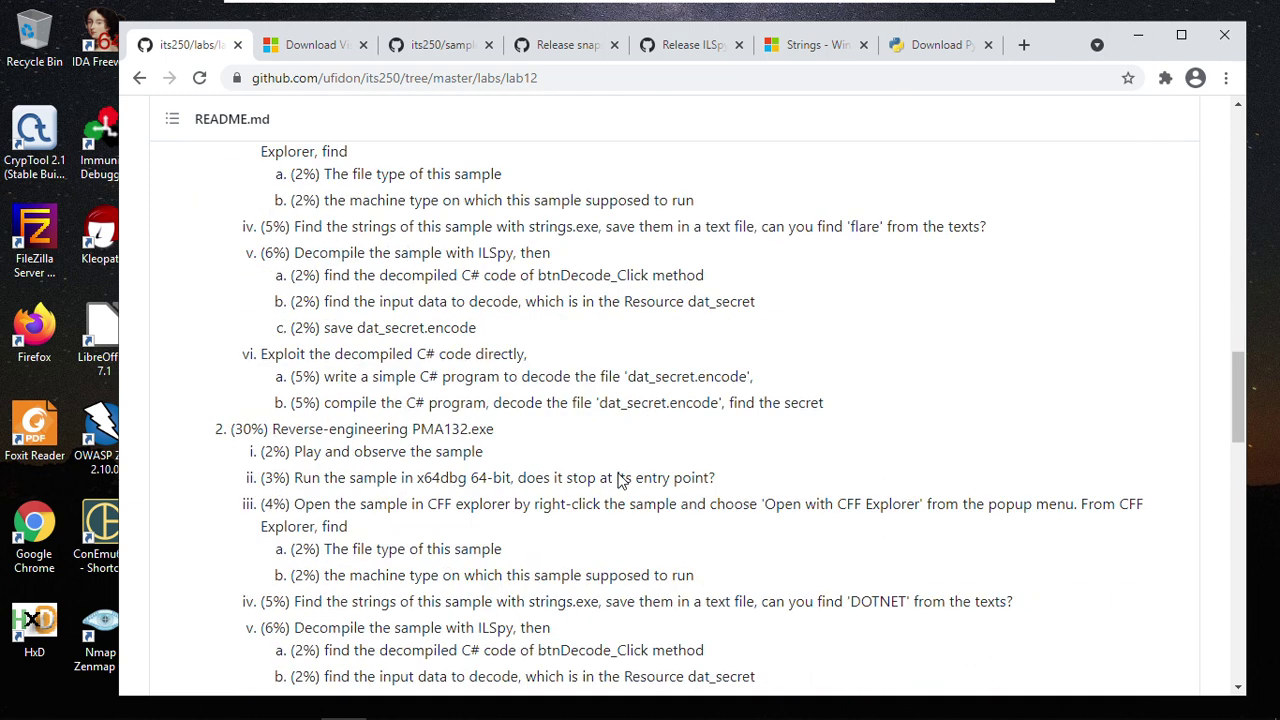
scroll(620, 473, "down", 3)
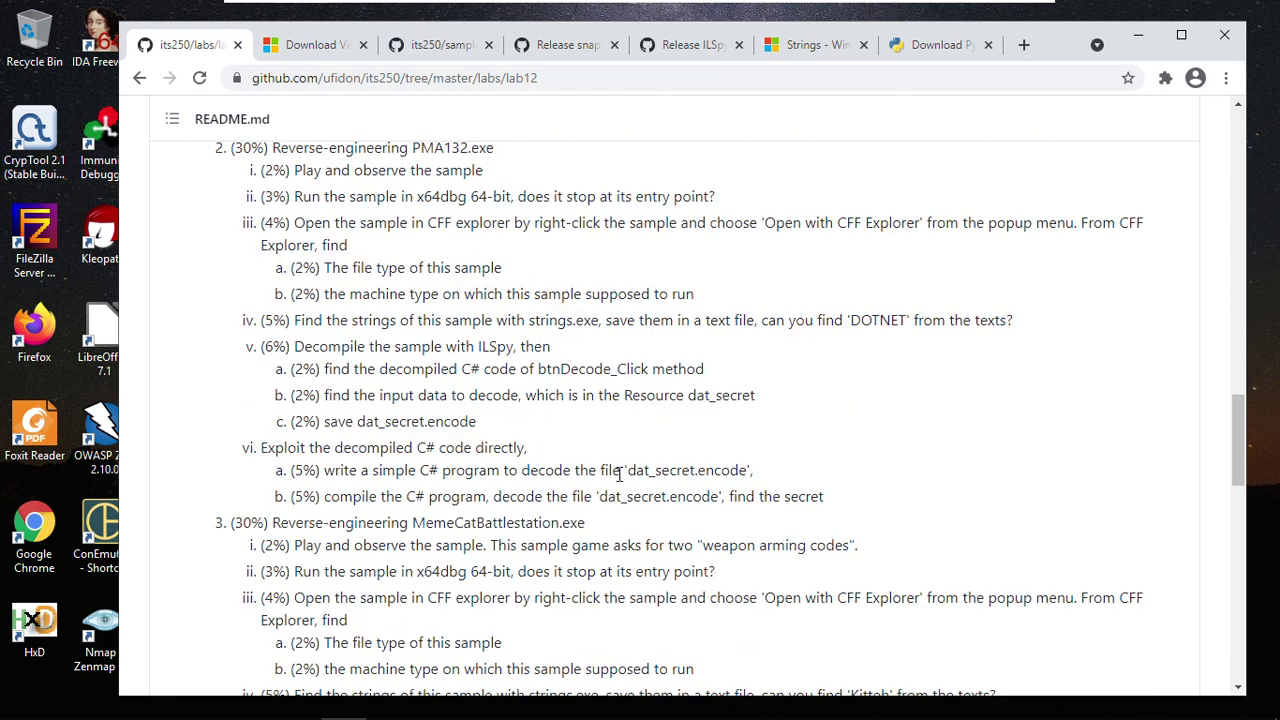
scroll(619, 474, "down", 5)
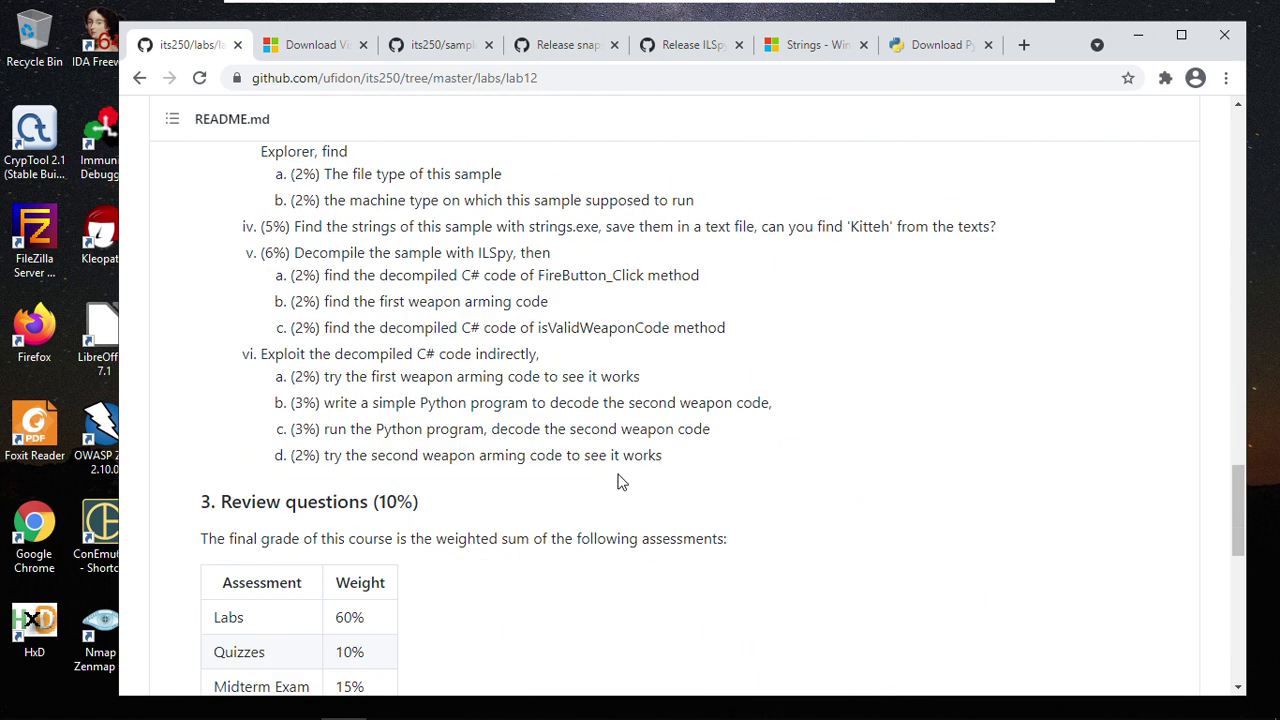
scroll(620, 481, "up", 5)
scroll(620, 475, "up", 4)
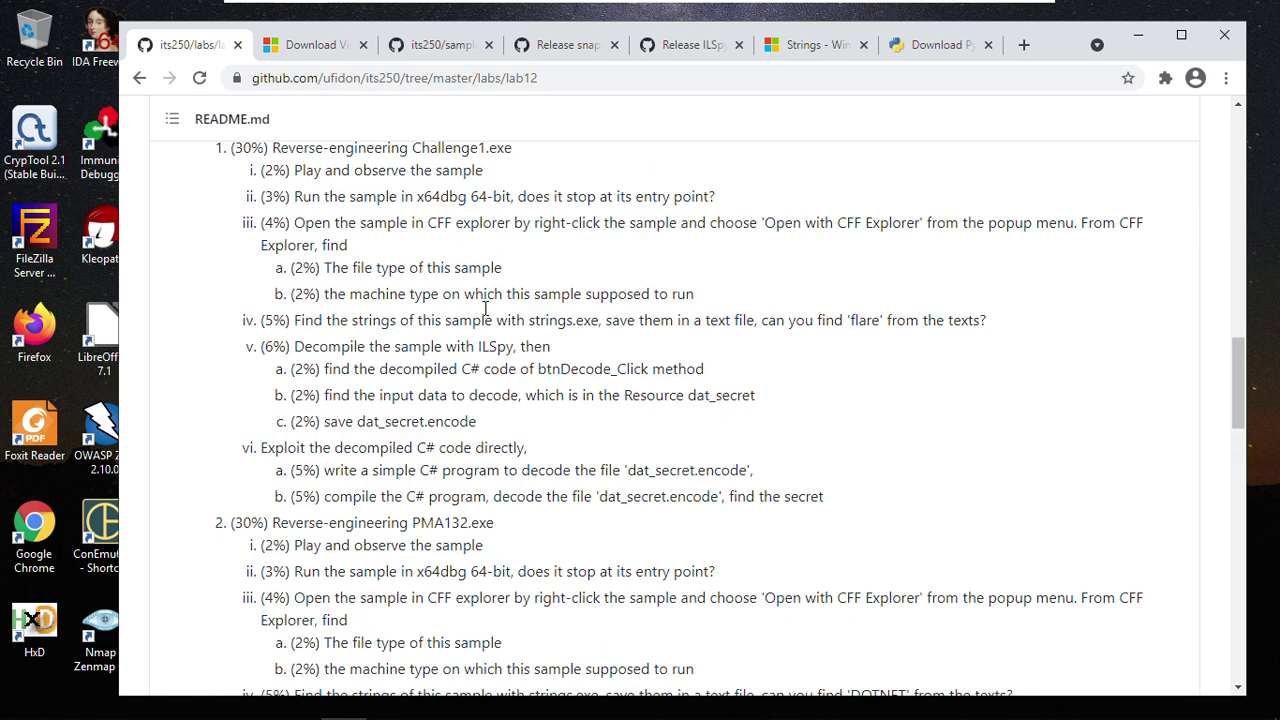
scroll(455, 285, "up", 1)
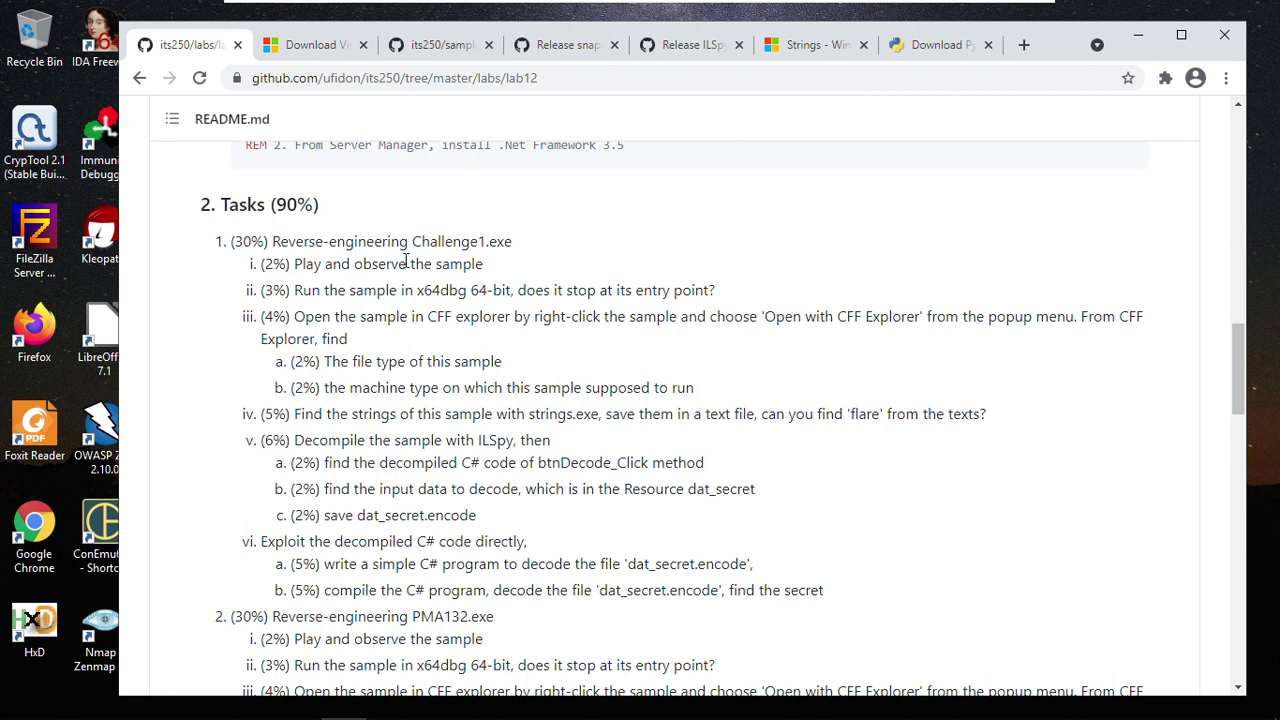
left_click_drag(409, 241, 508, 243)
left_click(588, 258)
Step: Switch to File Explorer, open the samples folder inside lab12, and copy its full path
left_click(251, 701)
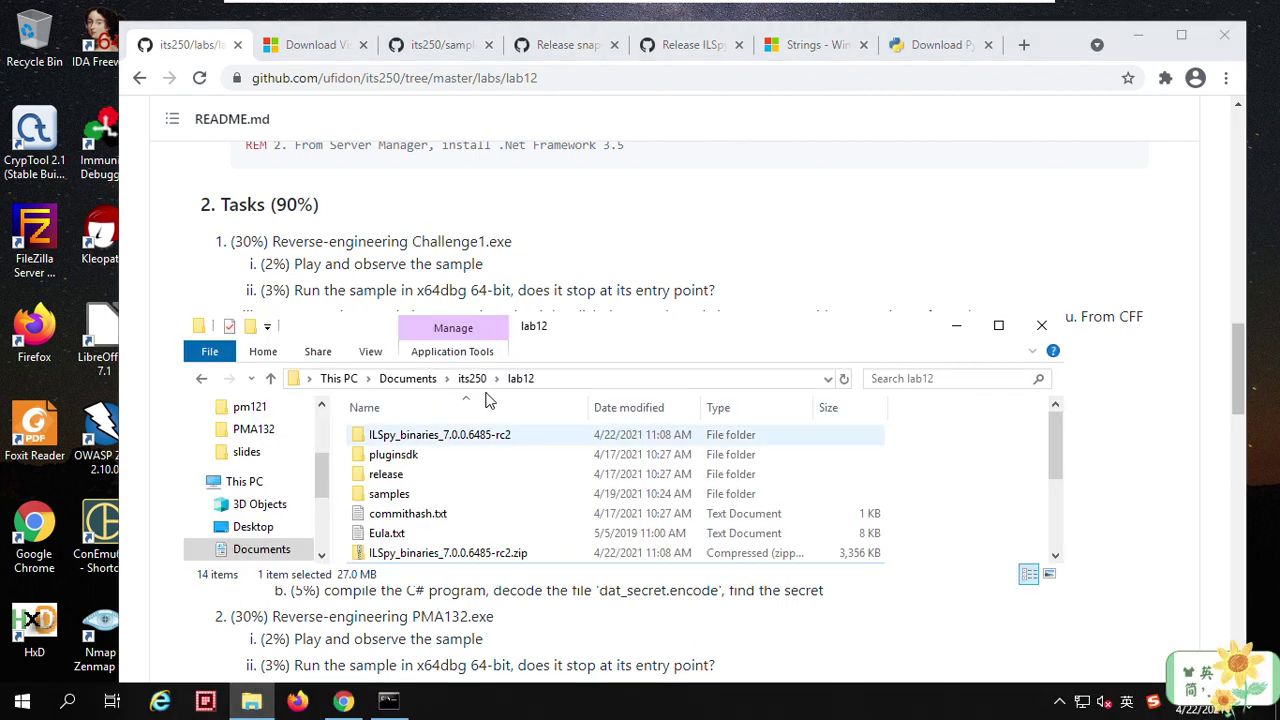
double_click(390, 497)
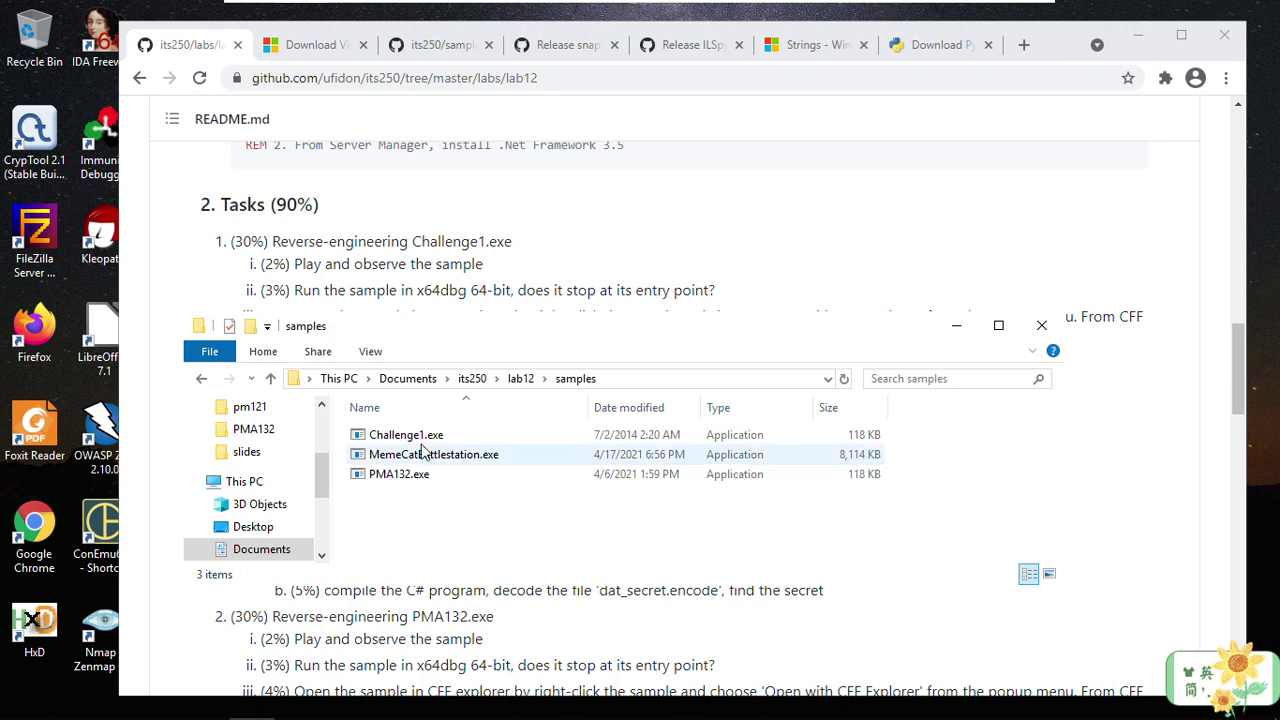
left_click(628, 379)
right_click(535, 377)
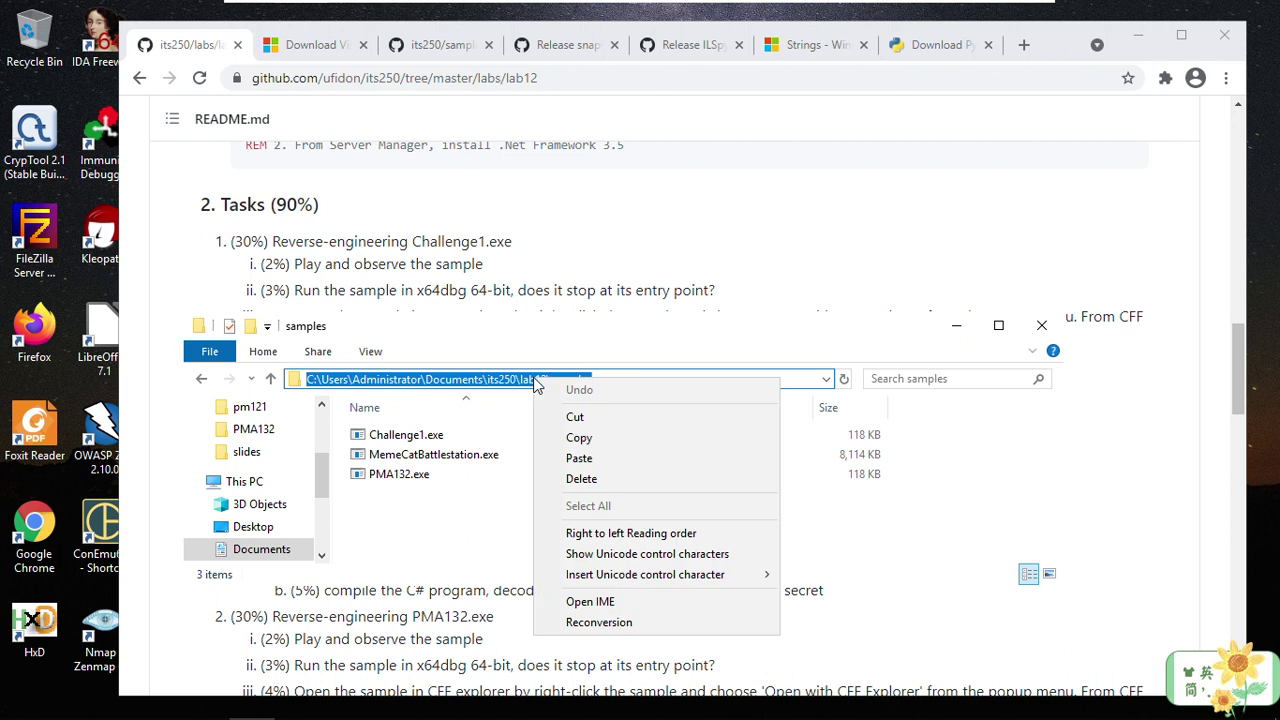
left_click(580, 440)
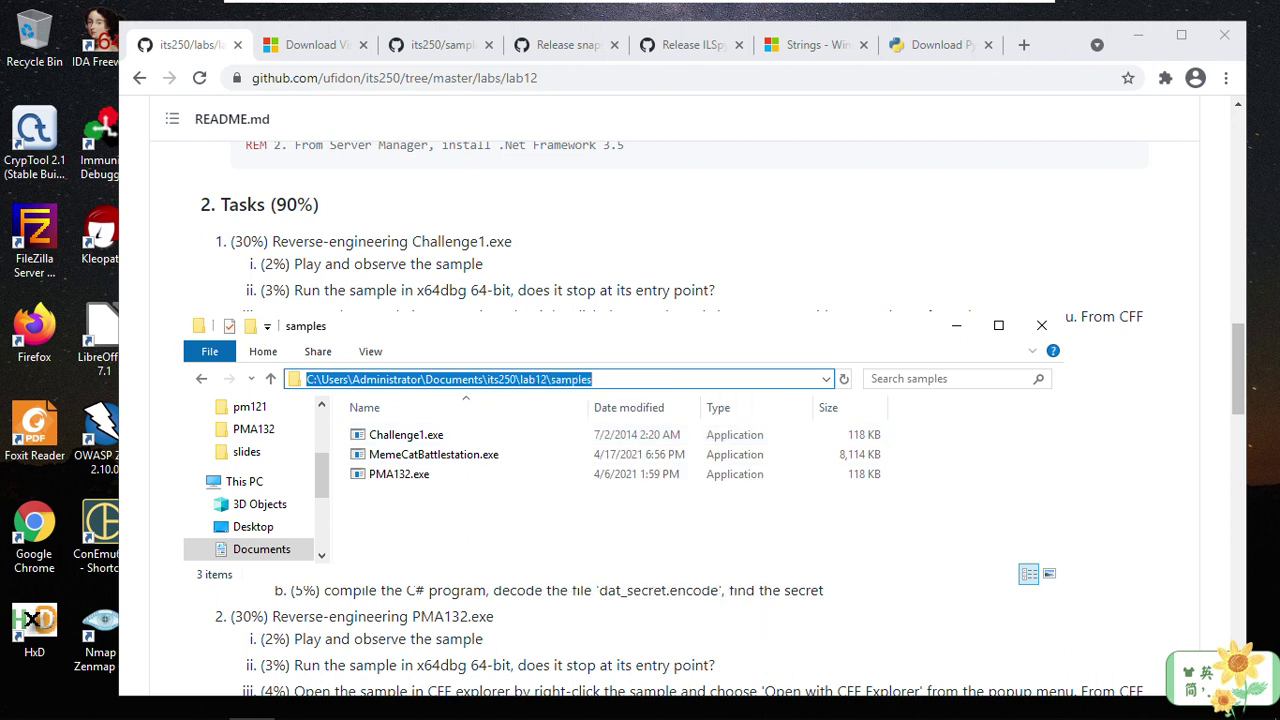
Step: In the administrator Command Prompt, change to the copied lab12\samples directory with cd and list its contents with dir
left_click(389, 701)
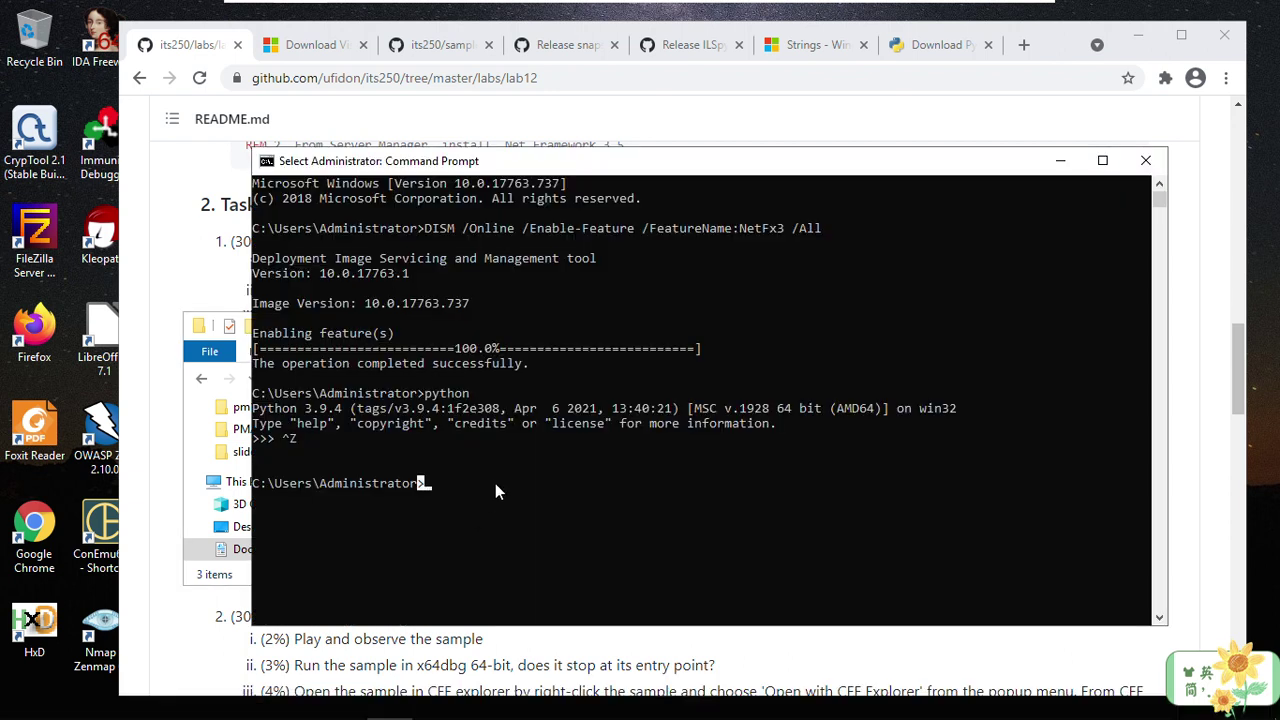
type("cd")
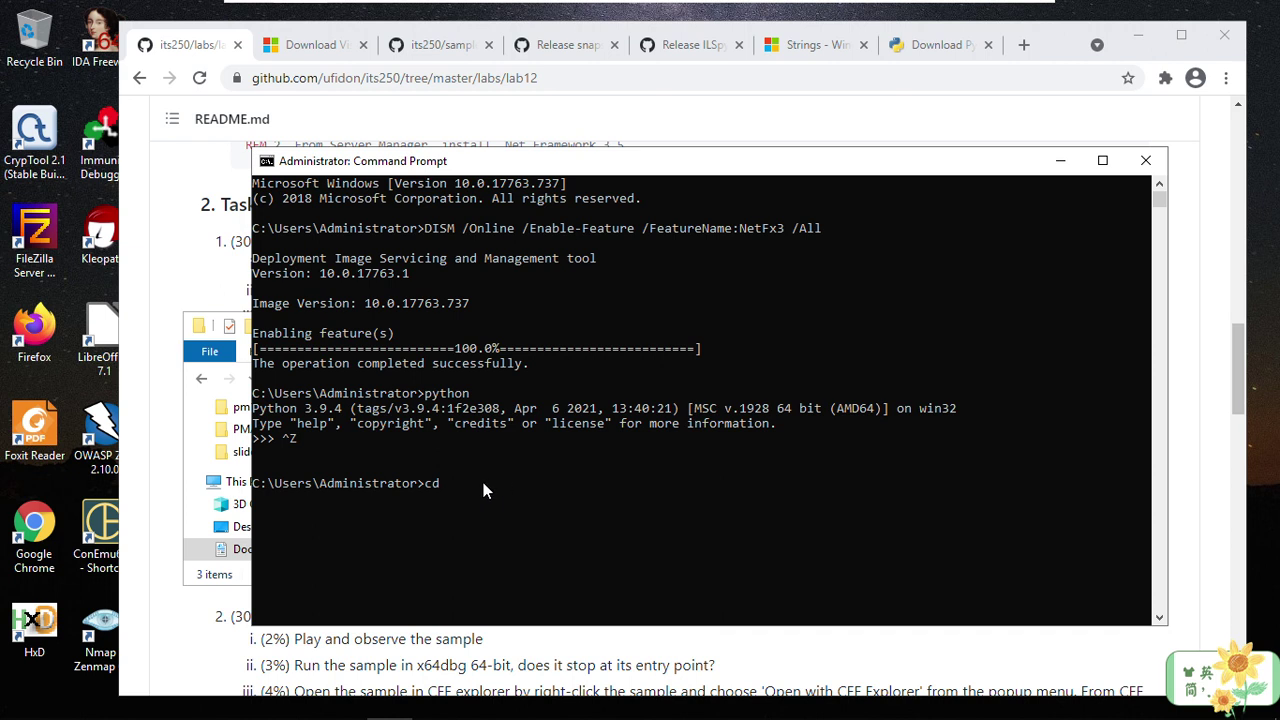
key("ctrl+v")
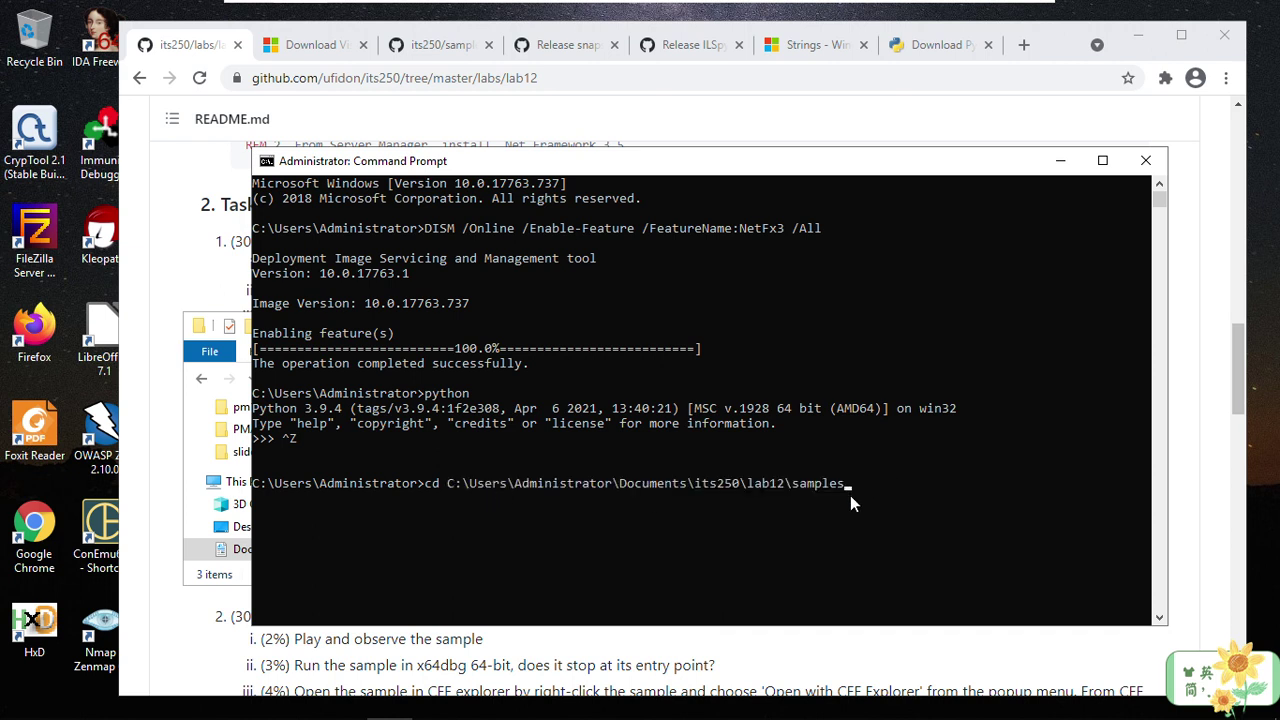
key("Return")
type("dir")
key("Return")
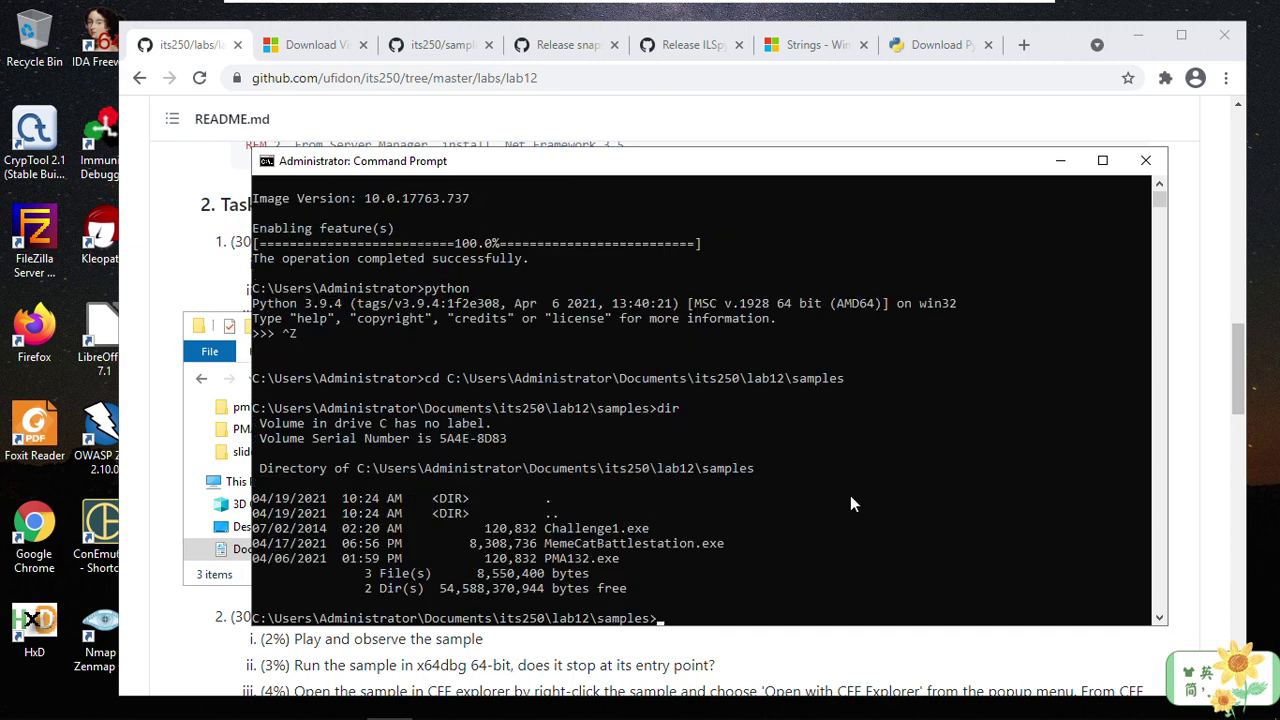
Step: Examine the sample executables in the directory listing, then return to the README and highlight the "Play and observe the sample" task
left_click_drag(545, 528, 575, 530)
left_click(568, 553)
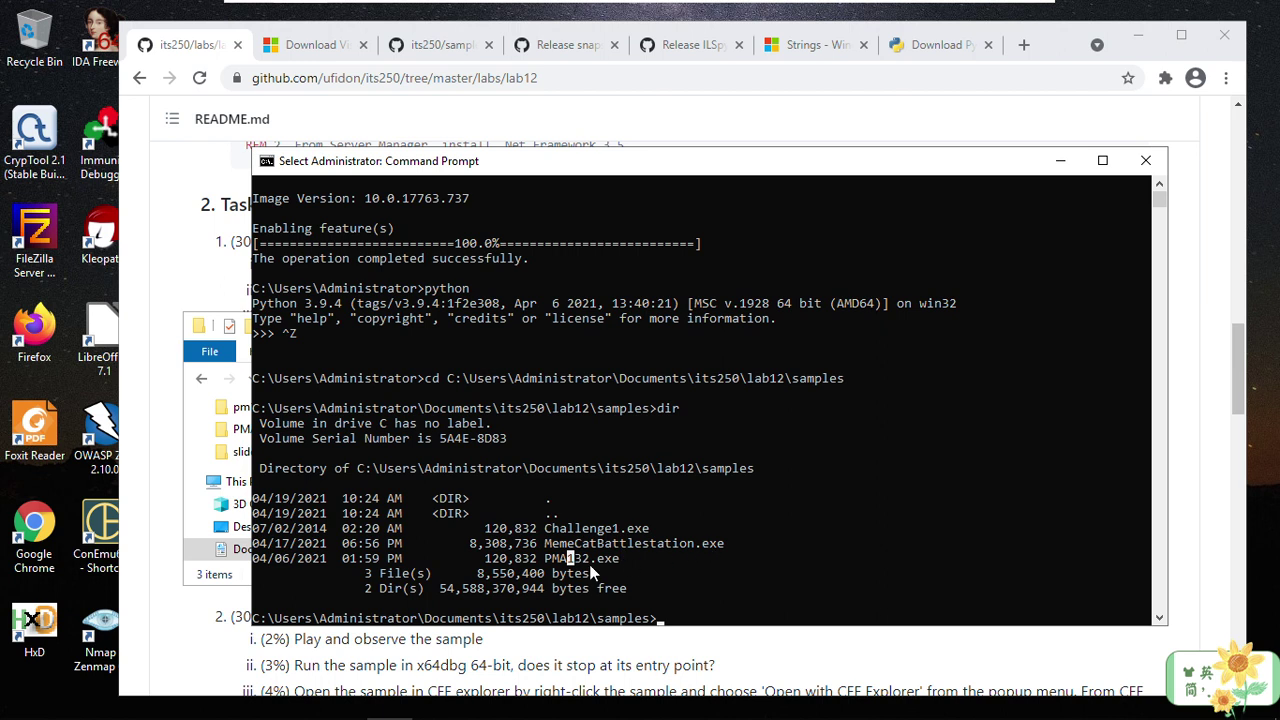
left_click(586, 573)
left_click(151, 214)
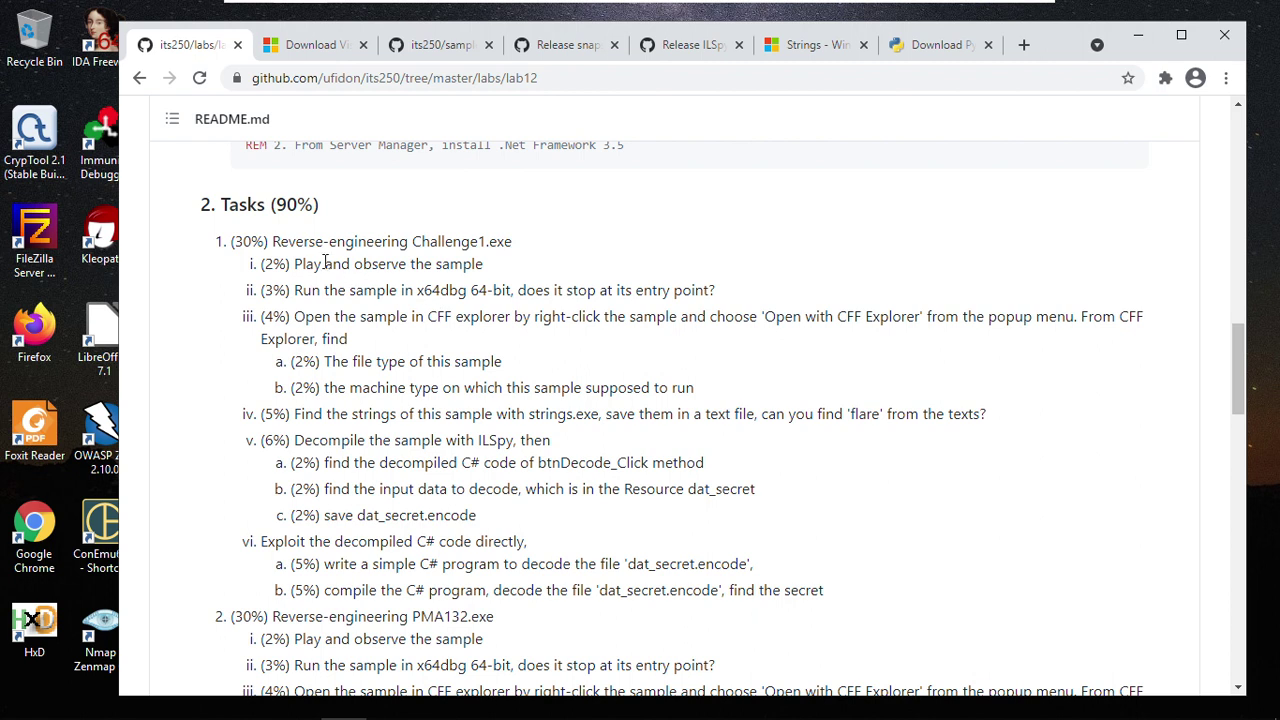
left_click_drag(307, 265, 463, 265)
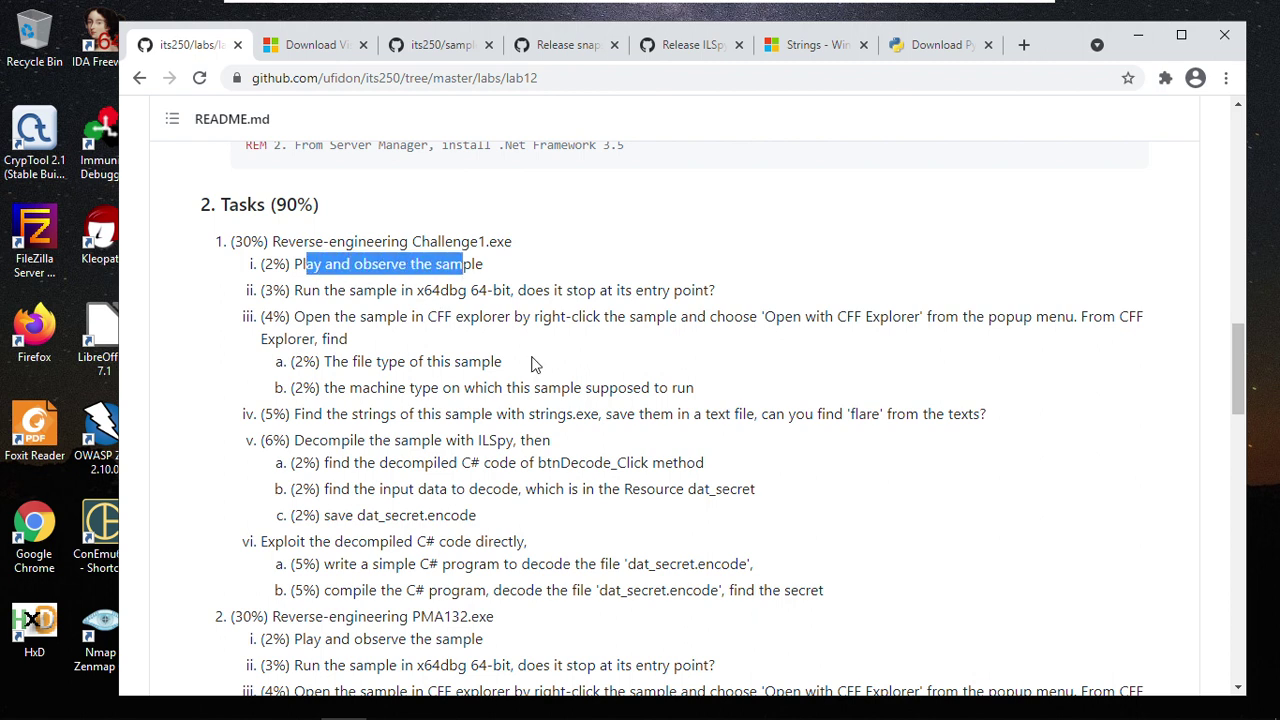
scroll(560, 403, "down", 1)
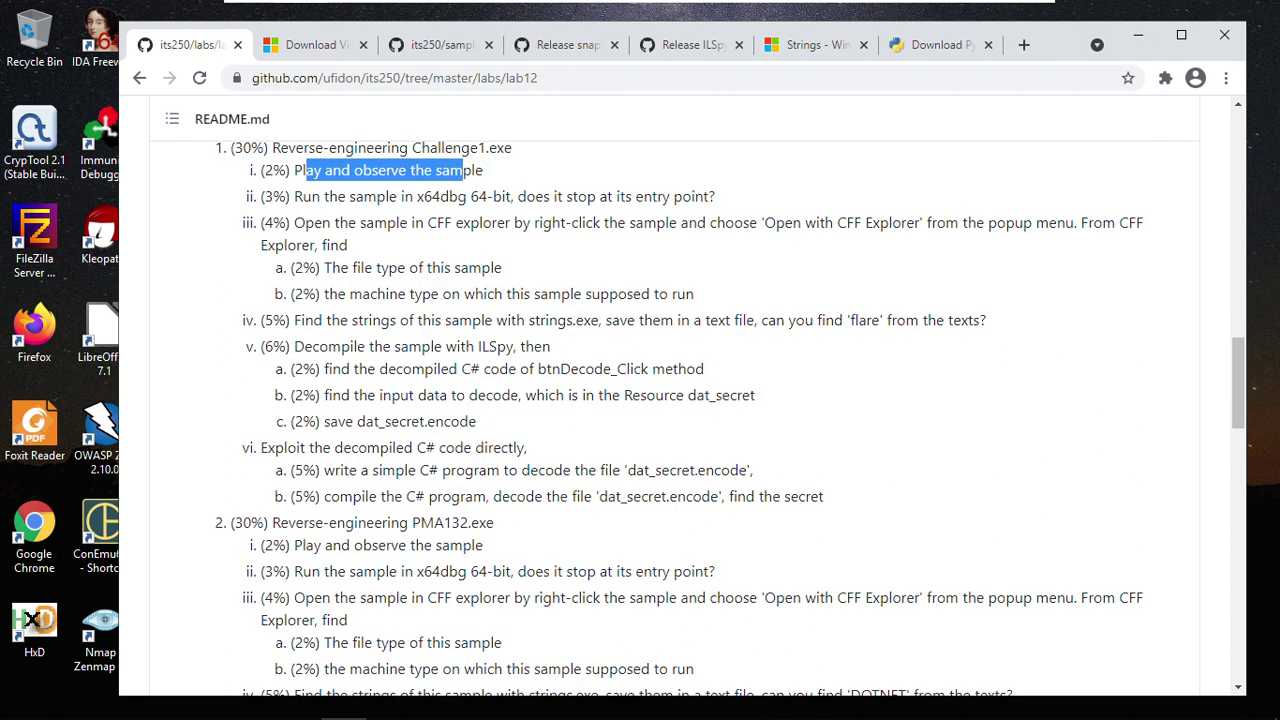
Step: Run Challenge1.exe from the samples folder, move its window over the README, use its DECODE! function twice, and close it
mouse_move(251, 703)
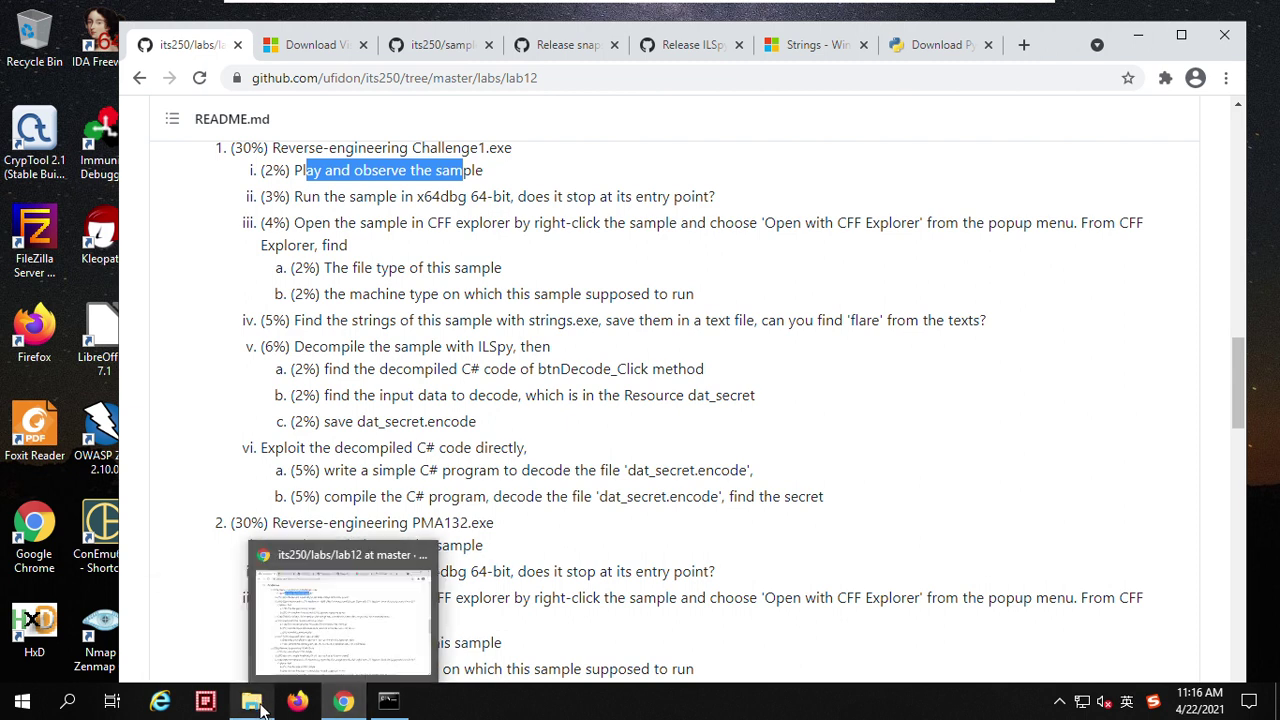
left_click(250, 645)
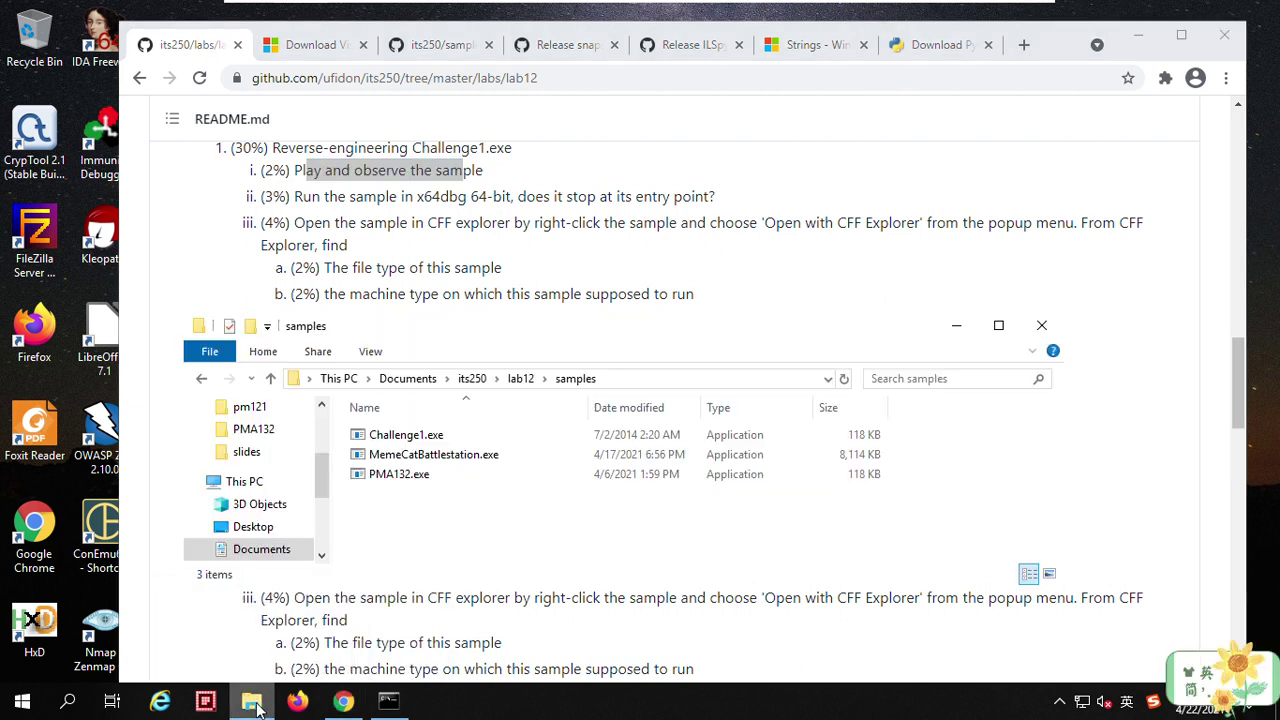
double_click(384, 441)
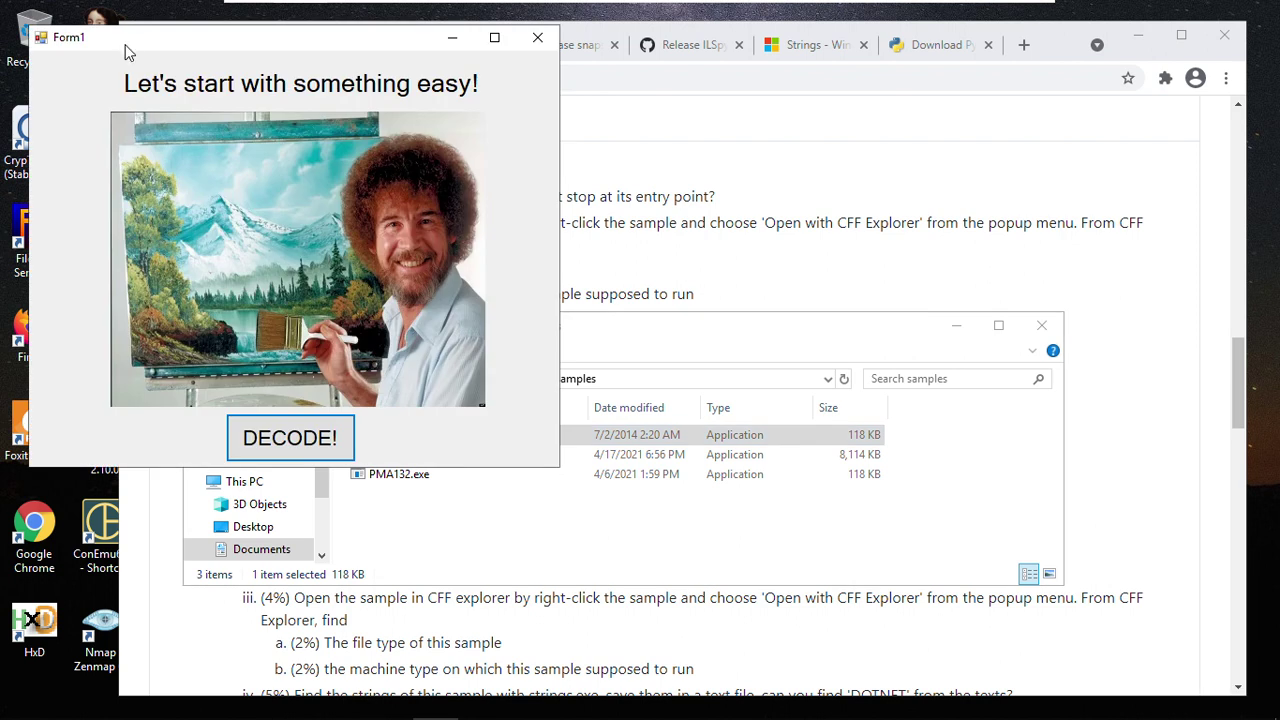
left_click_drag(124, 44, 251, 111)
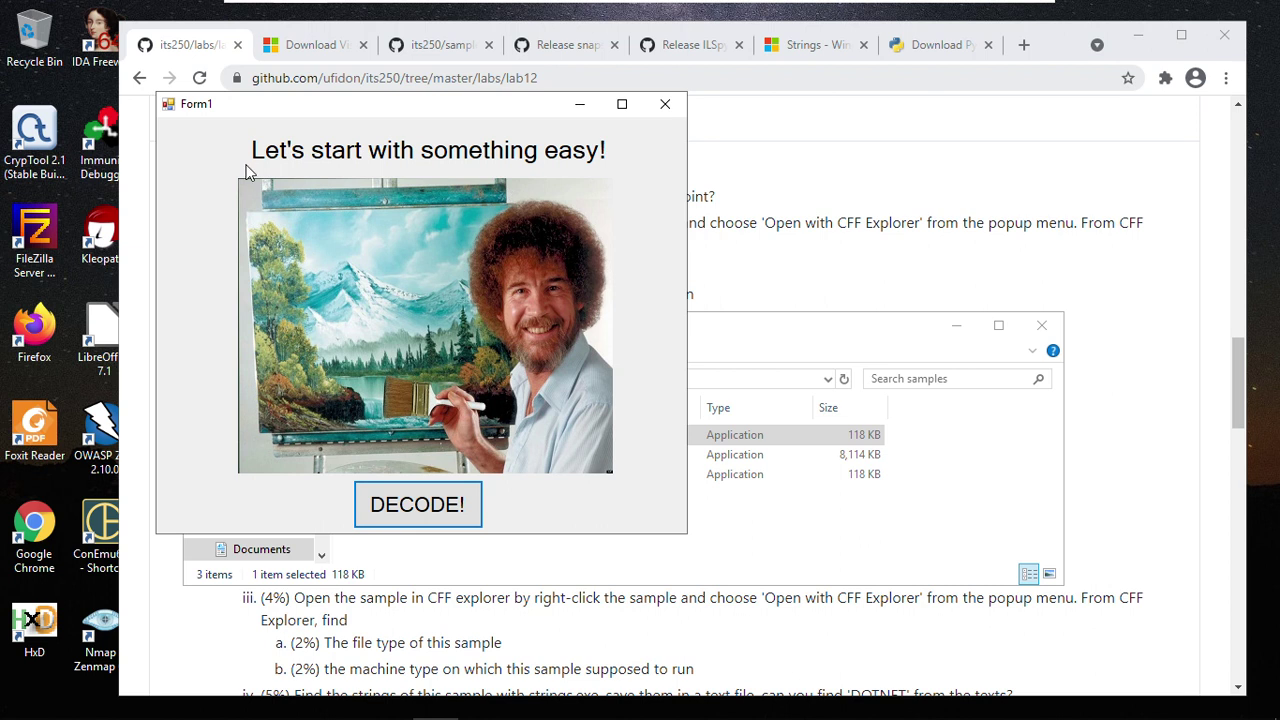
left_click(413, 511)
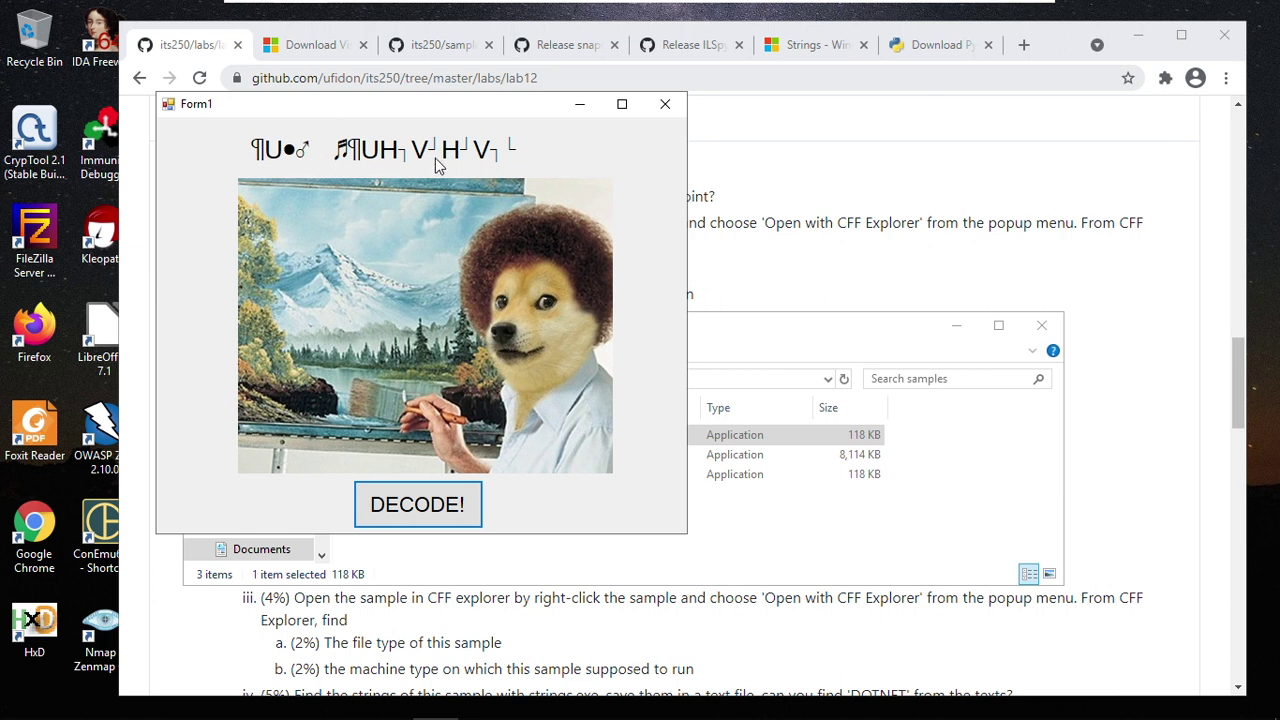
left_click(398, 512)
left_click(667, 104)
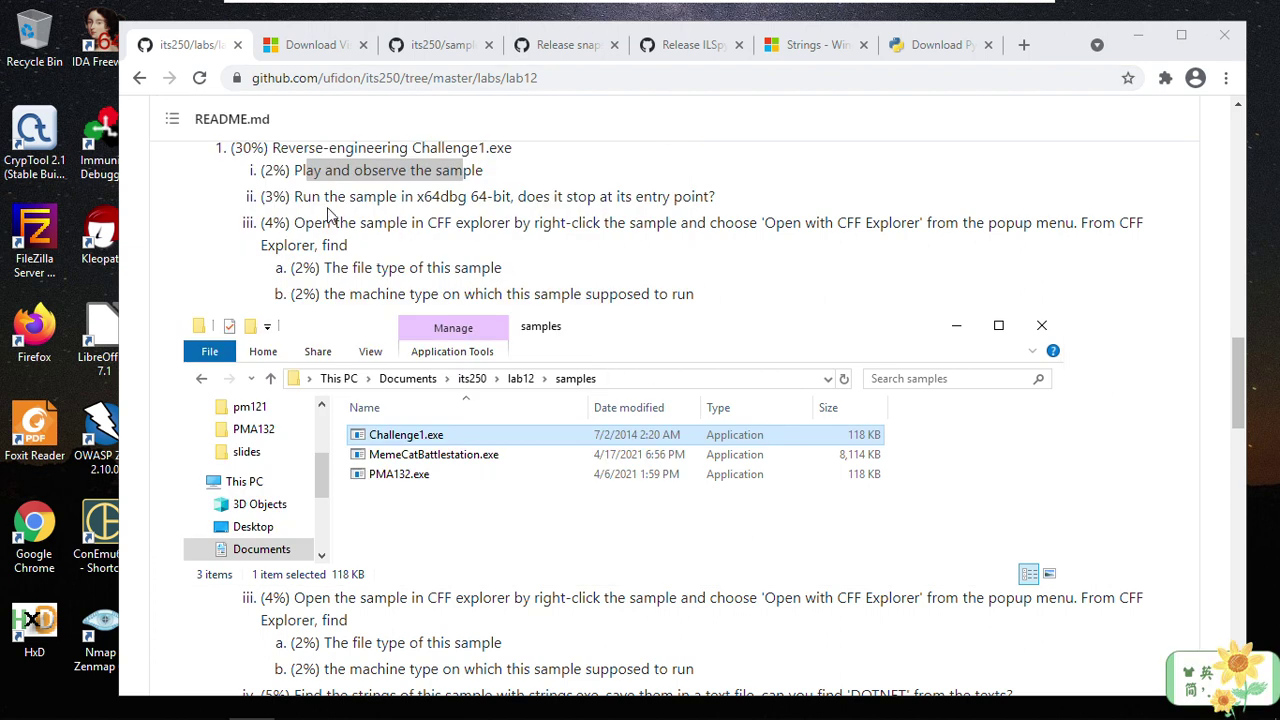
Step: Read the README task about running the sample in x64dbg 64-bit and whether it stops at its entry point
left_click_drag(307, 196, 469, 196)
left_click(430, 213)
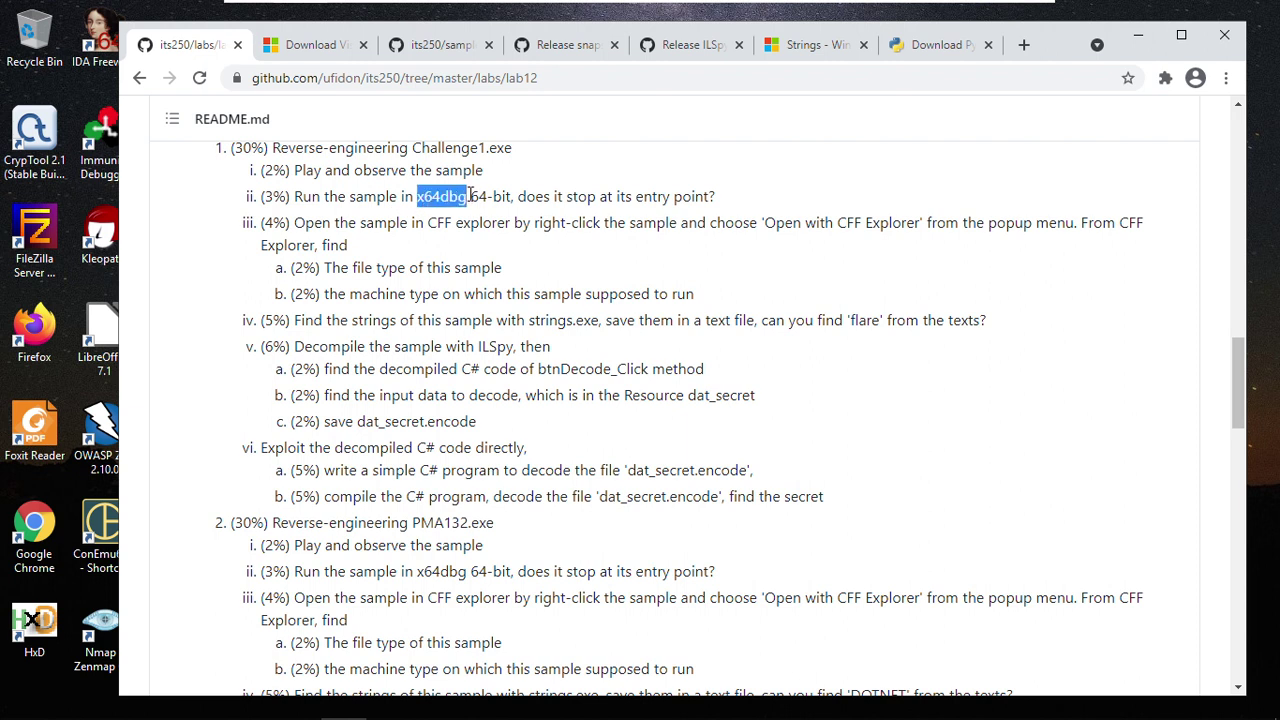
left_click(517, 203)
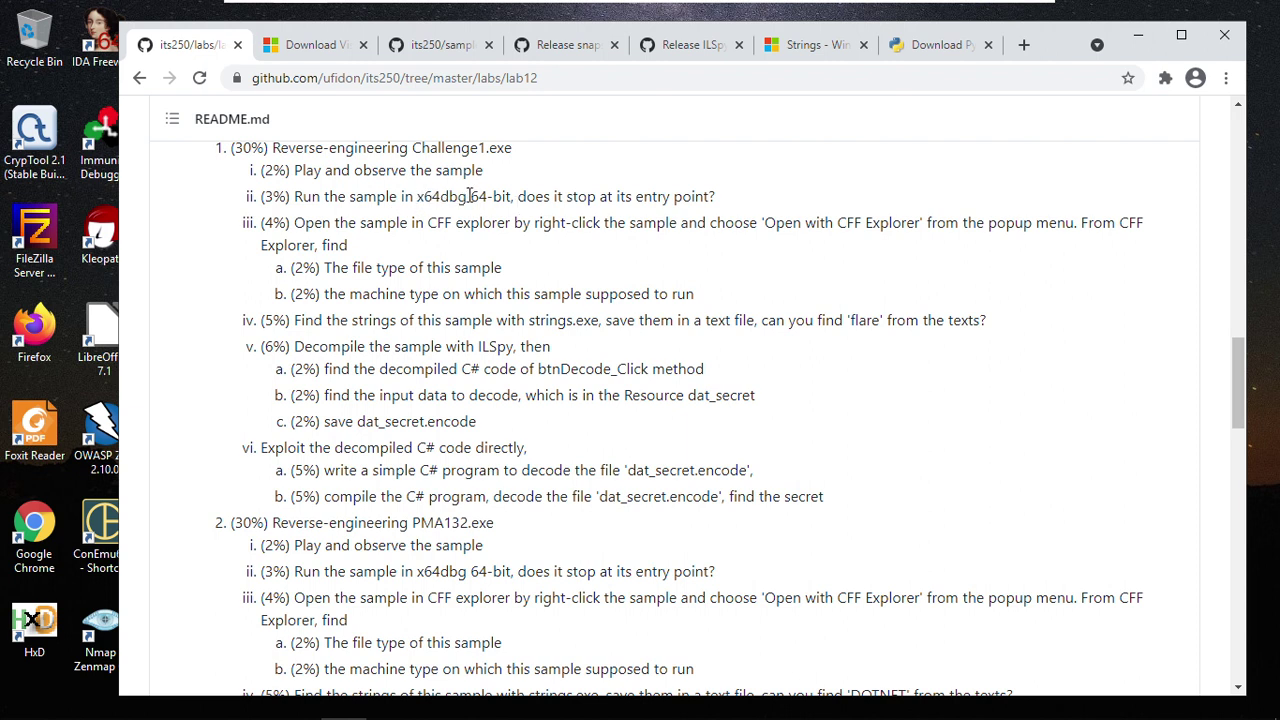
left_click_drag(521, 196, 574, 197)
left_click(604, 199)
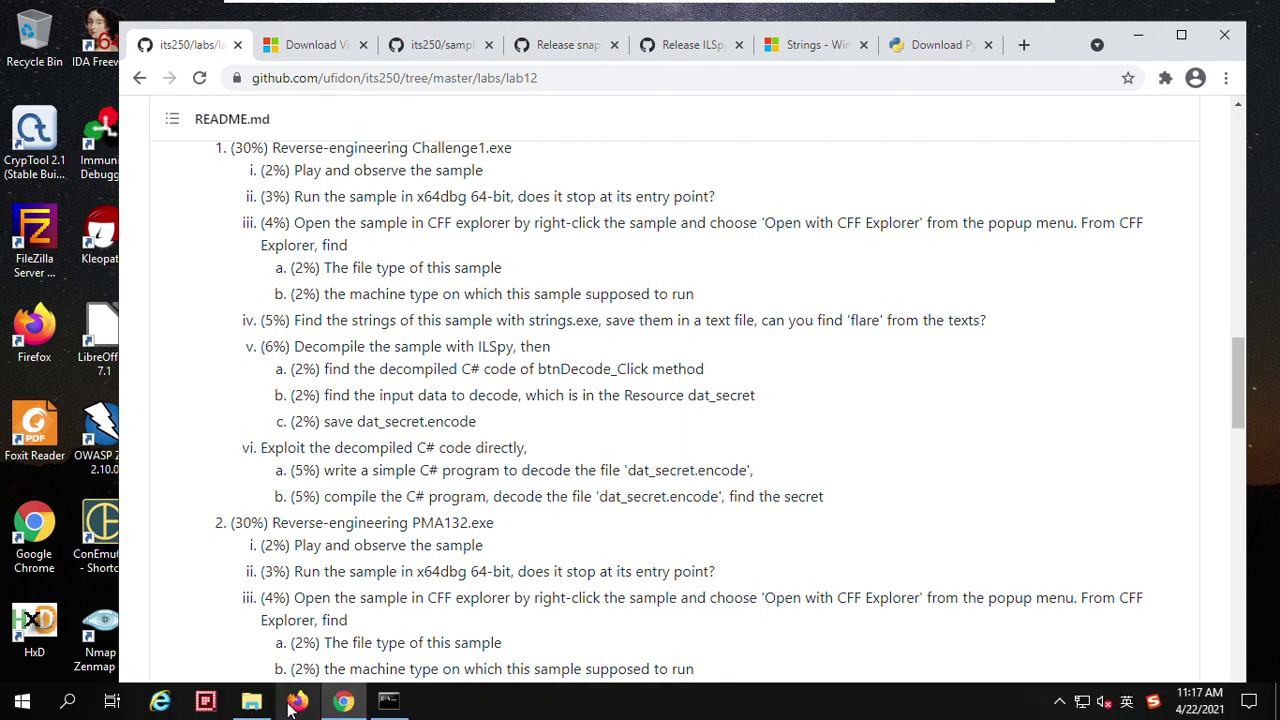
Step: In File Explorer, go up to the lab12 folder, open release\x32, and locate x32dbg.exe
left_click(250, 705)
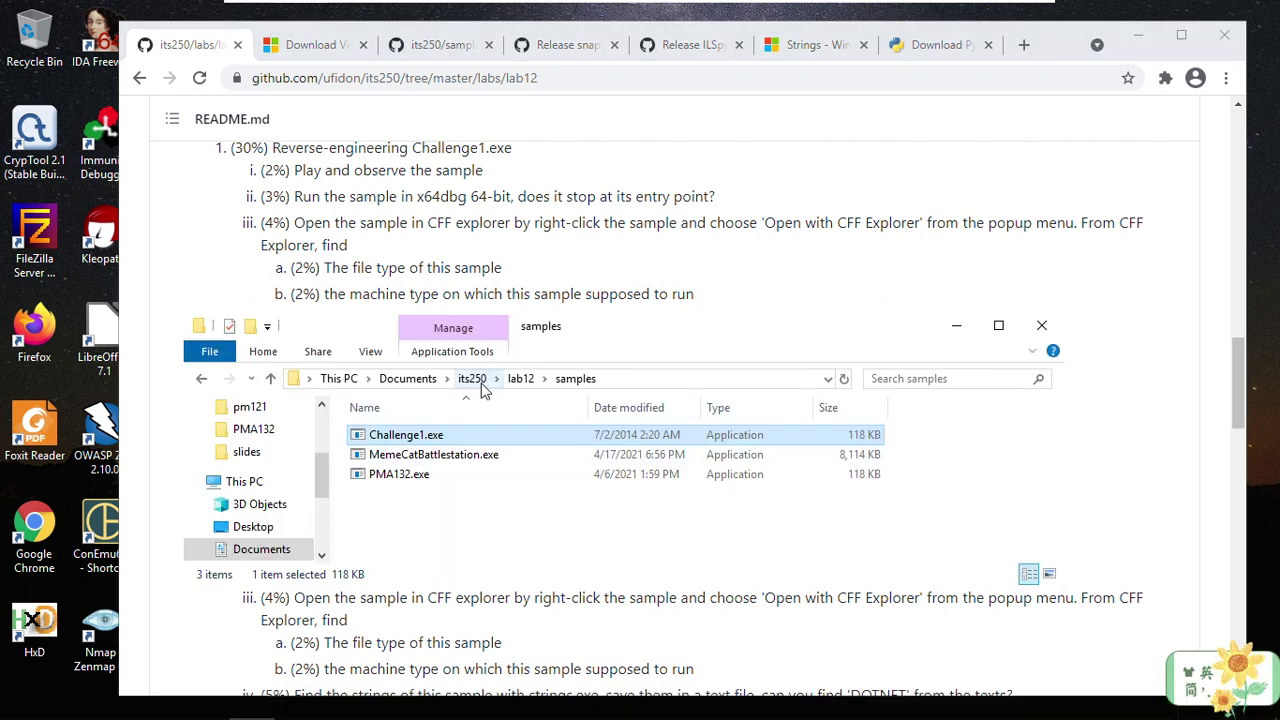
left_click(519, 382)
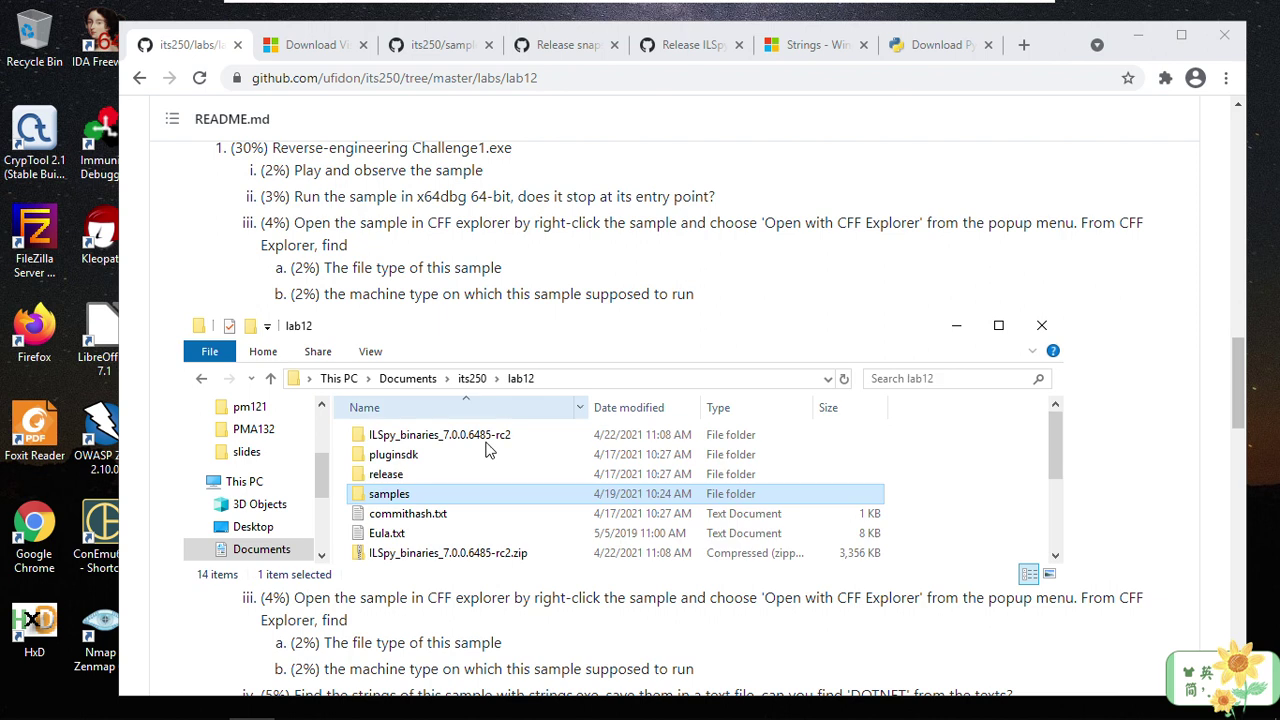
double_click(390, 476)
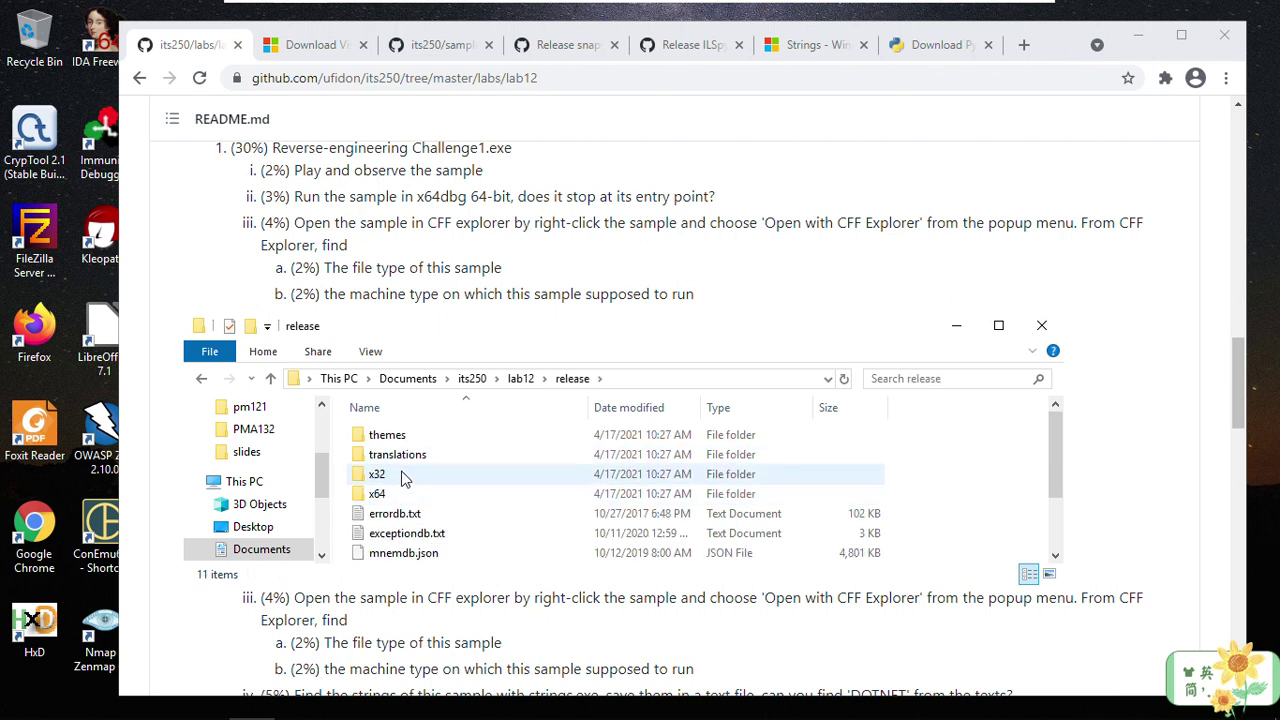
double_click(403, 476)
scroll(447, 510, "down", 3)
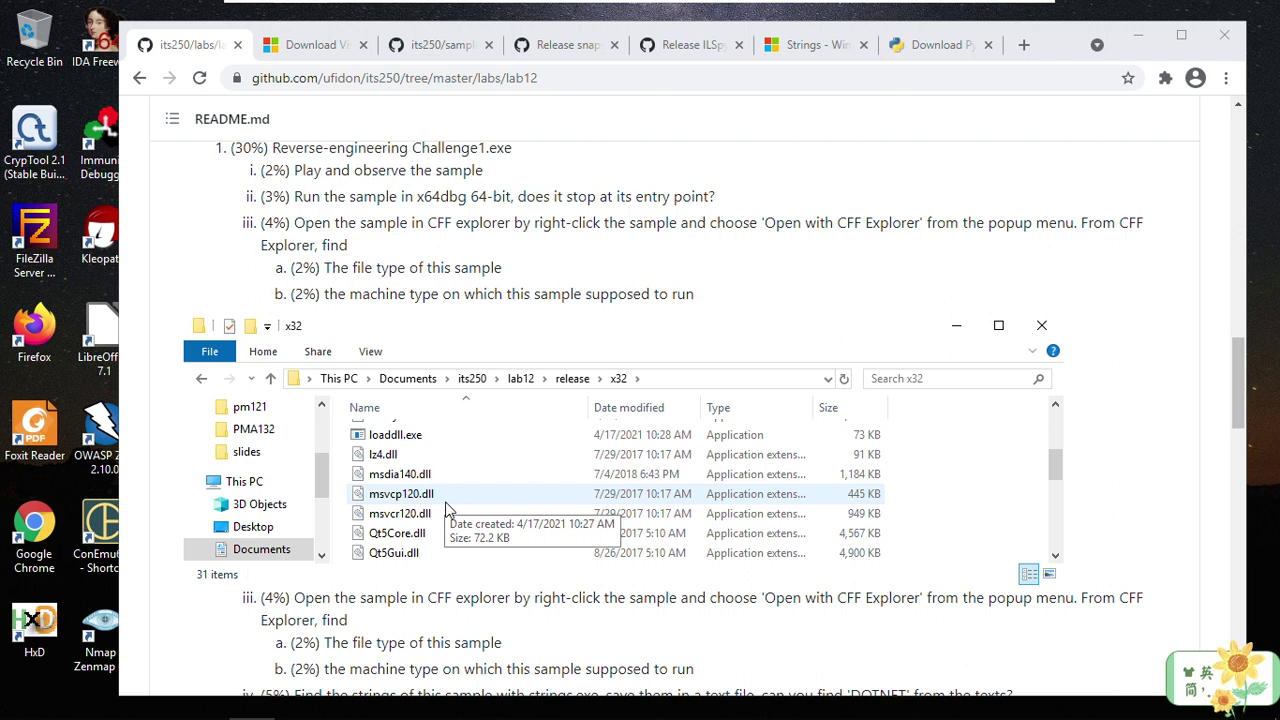
scroll(449, 491, "up", 1)
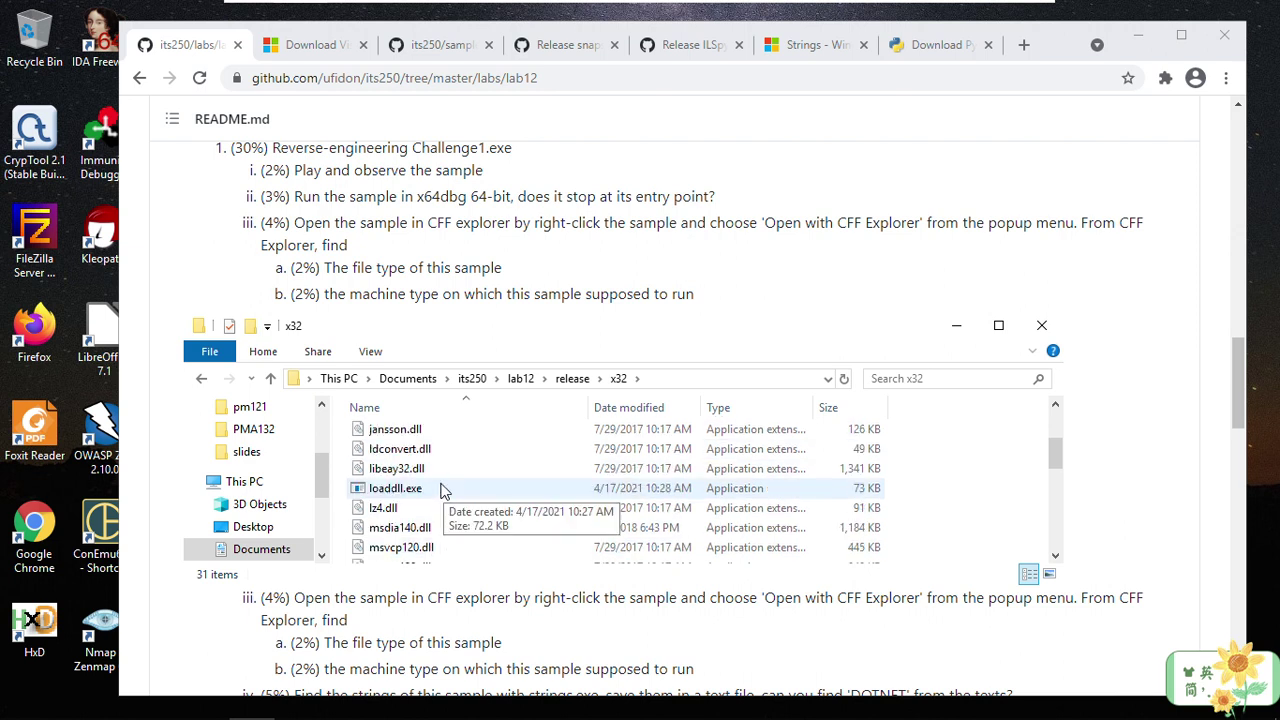
scroll(445, 491, "down", 5)
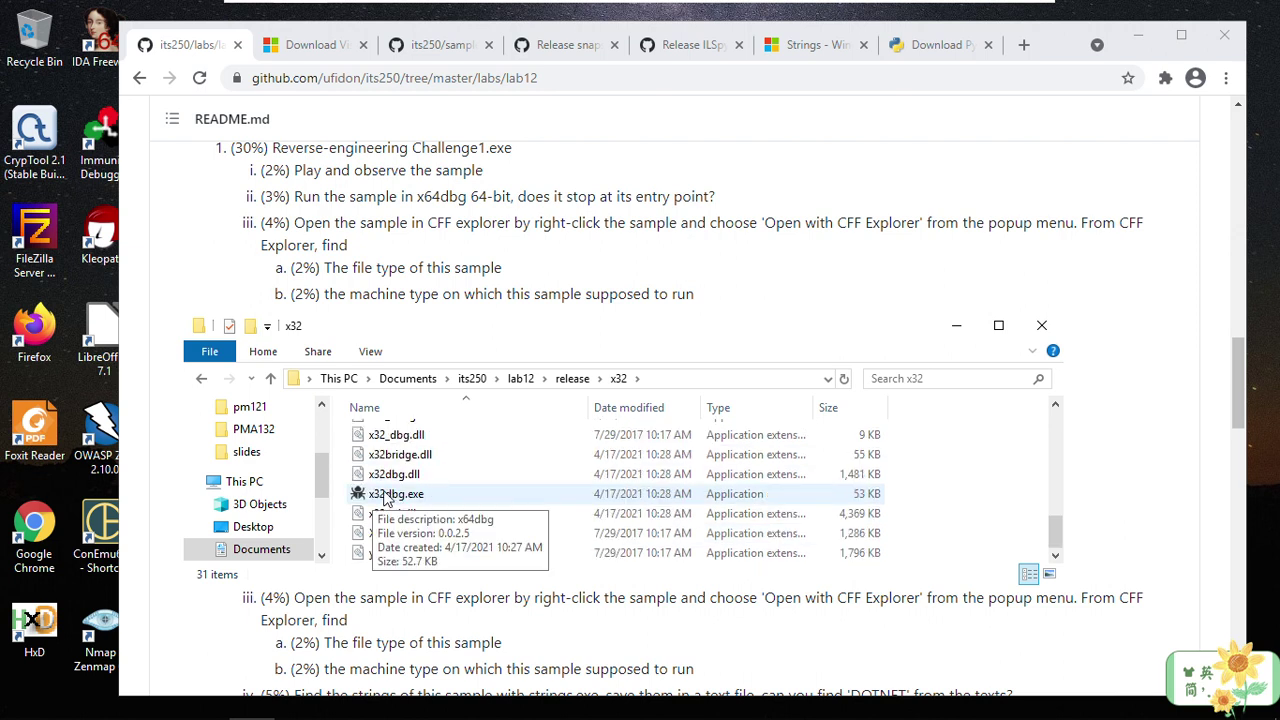
Step: Launch x32dbg.exe, try to open Challenge1.exe from the lab12\samples folder in it, and close the debugger
double_click(378, 496)
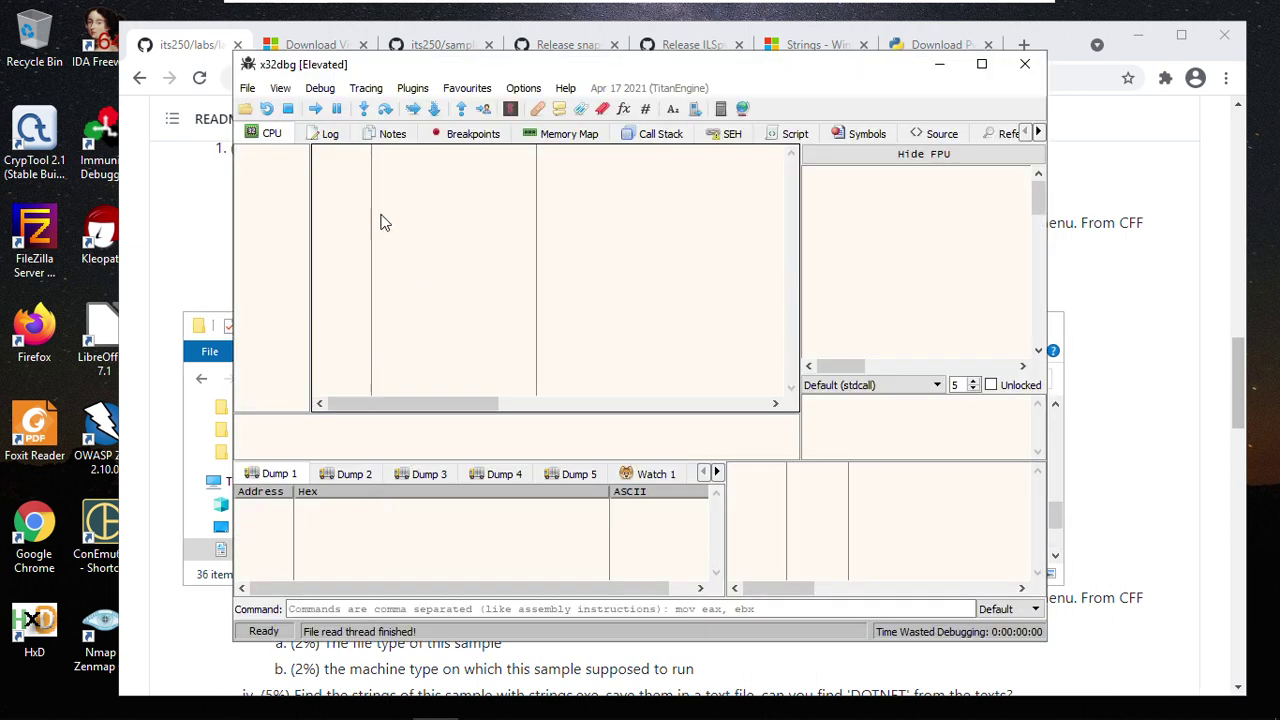
left_click(245, 108)
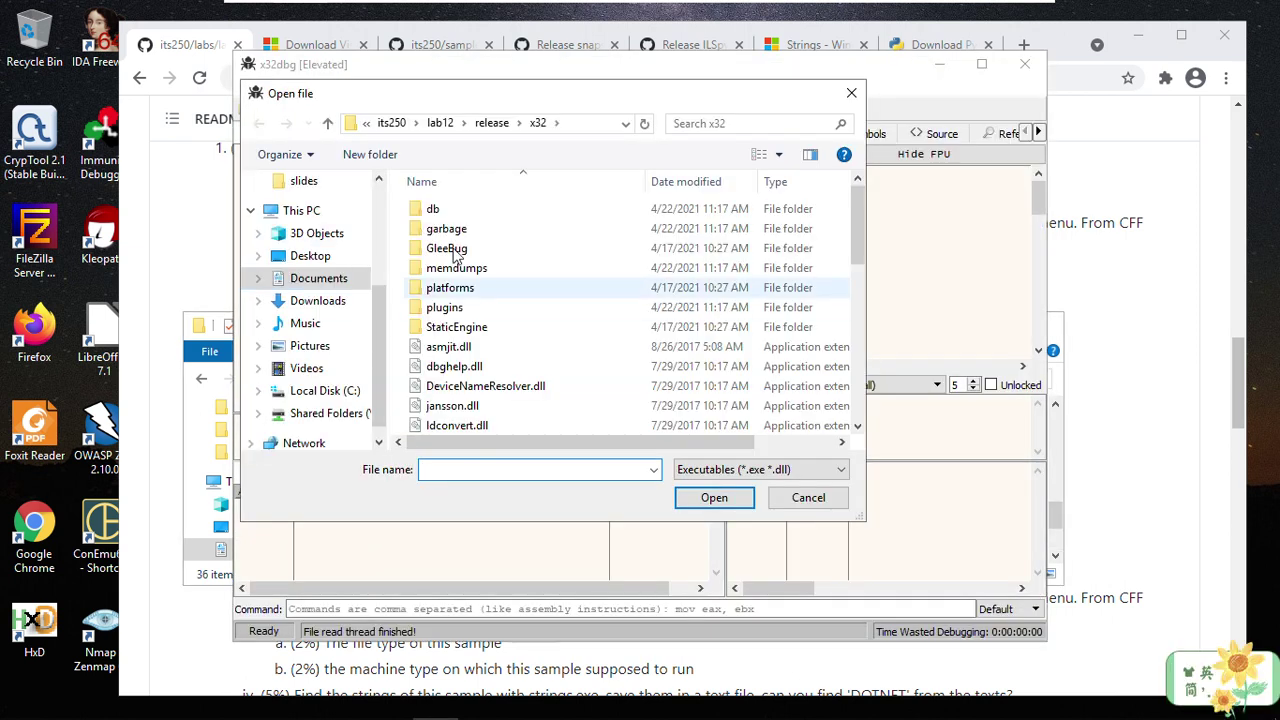
left_click(444, 124)
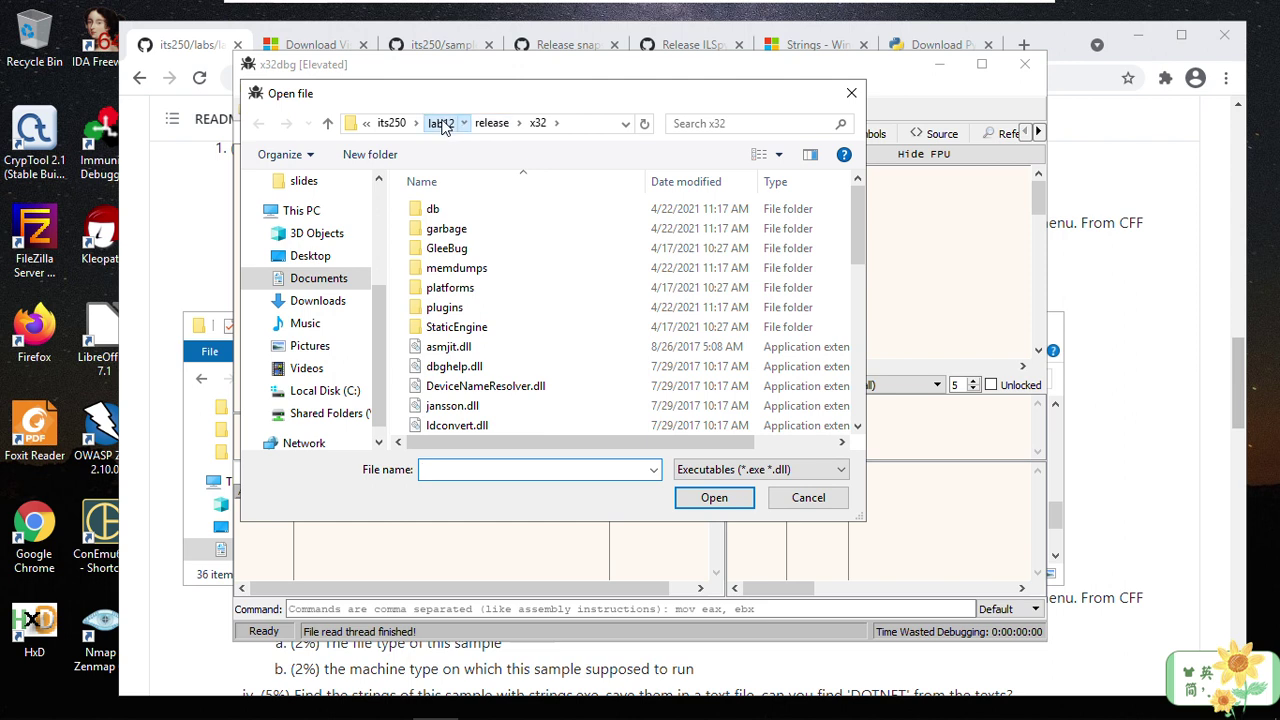
double_click(446, 268)
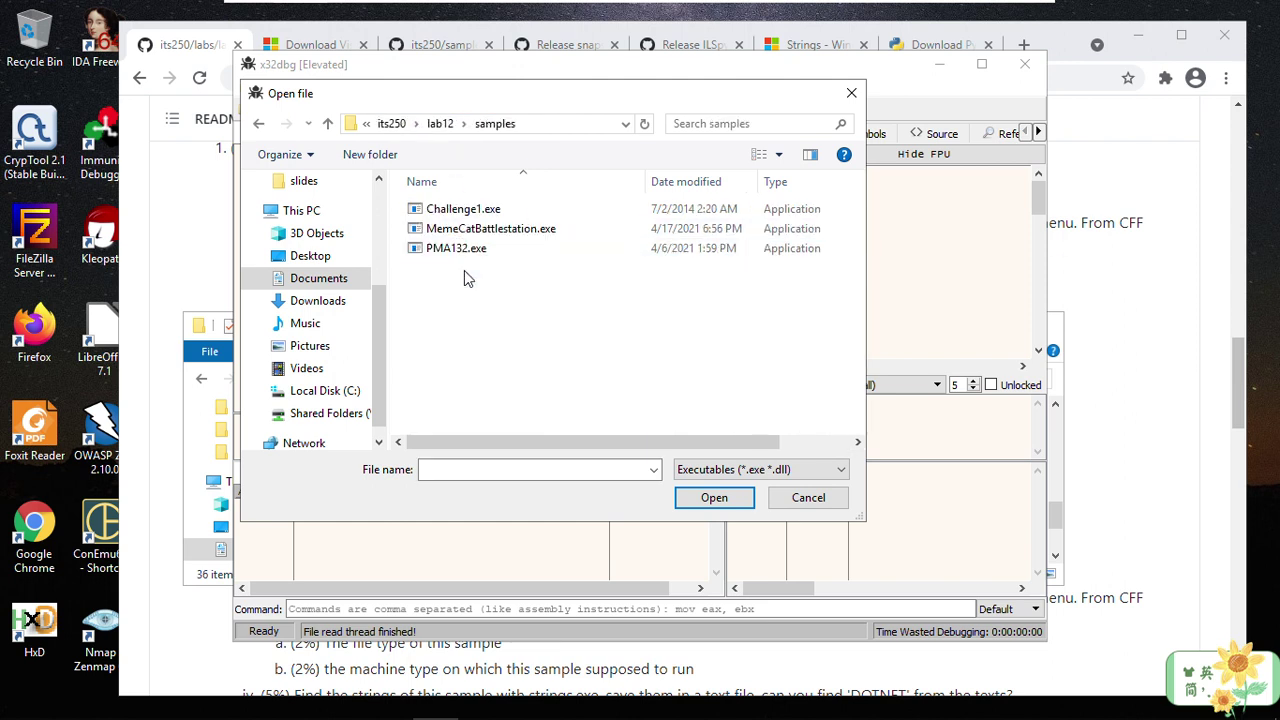
left_click(470, 213)
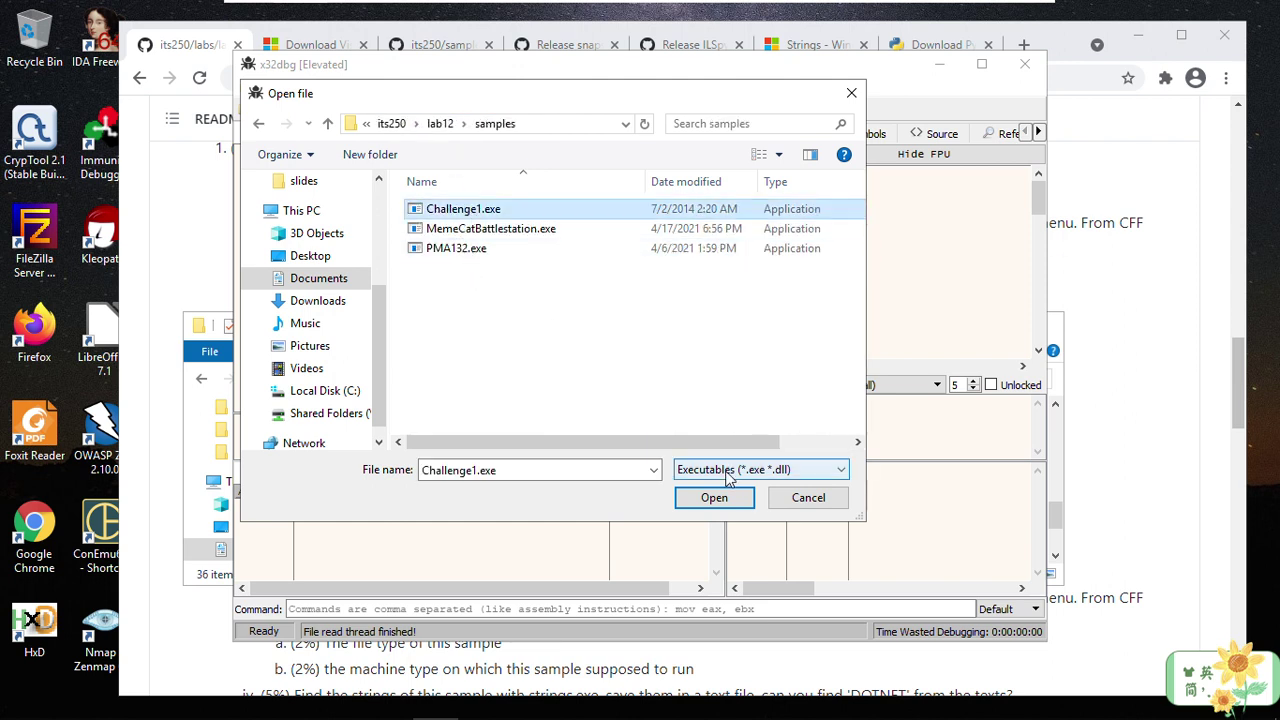
left_click(712, 497)
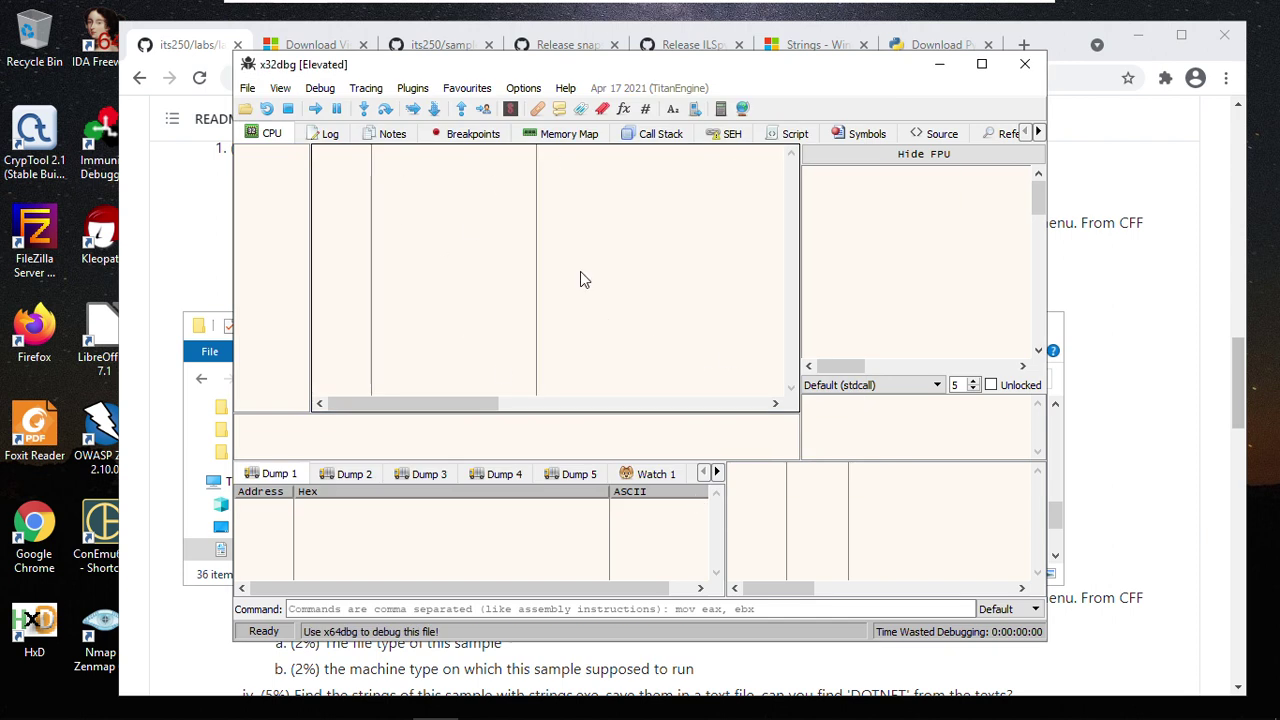
left_click(1027, 70)
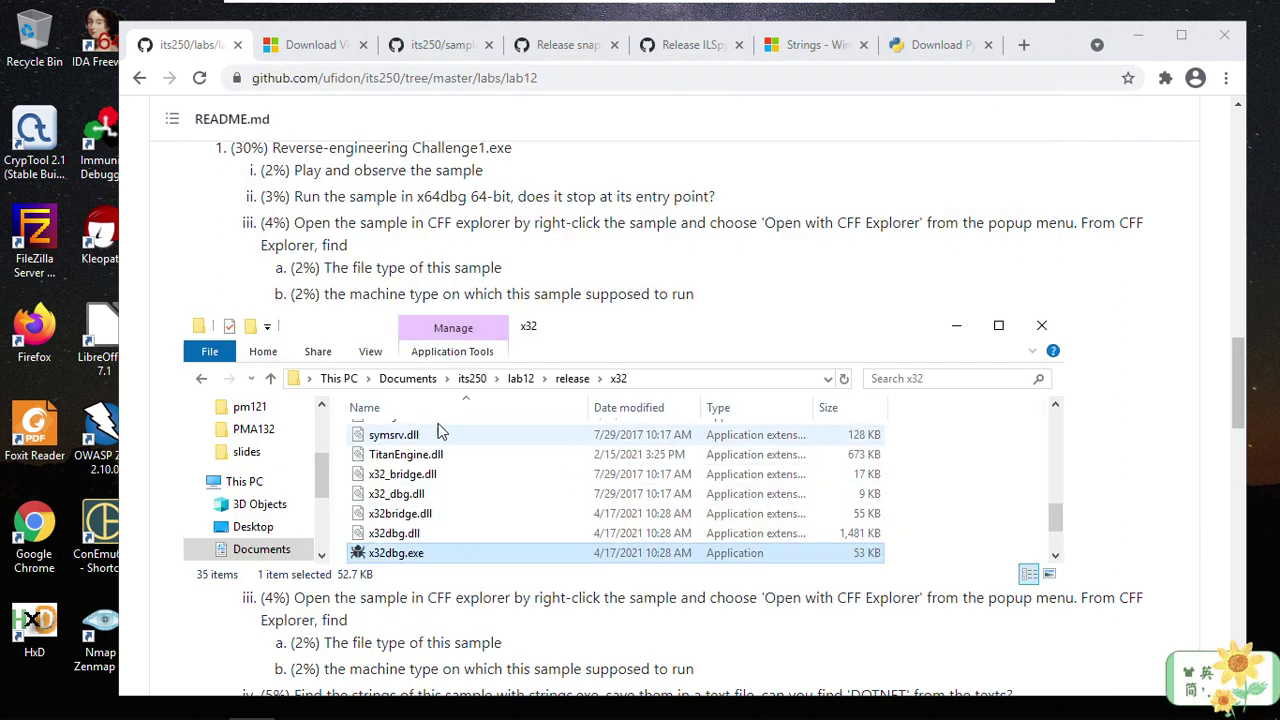
Step: Go back to the release folder in File Explorer, open x64, and launch x64dbg.exe
left_click(572, 378)
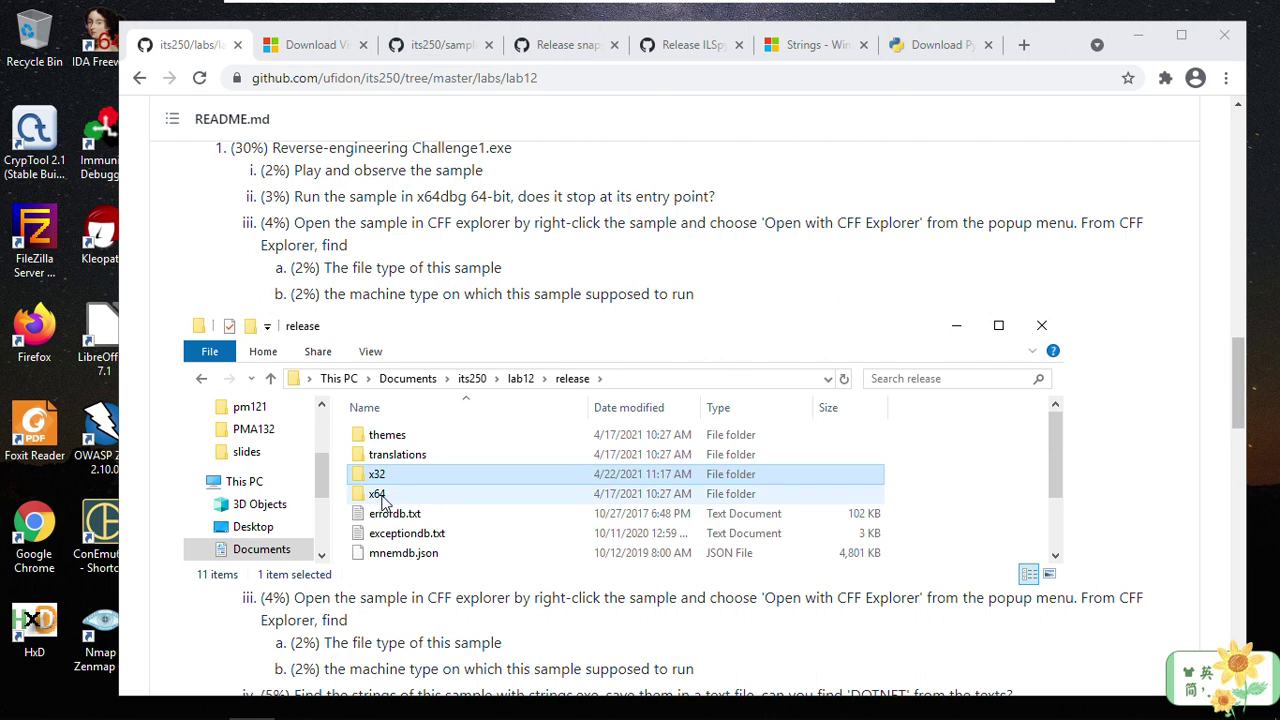
double_click(381, 497)
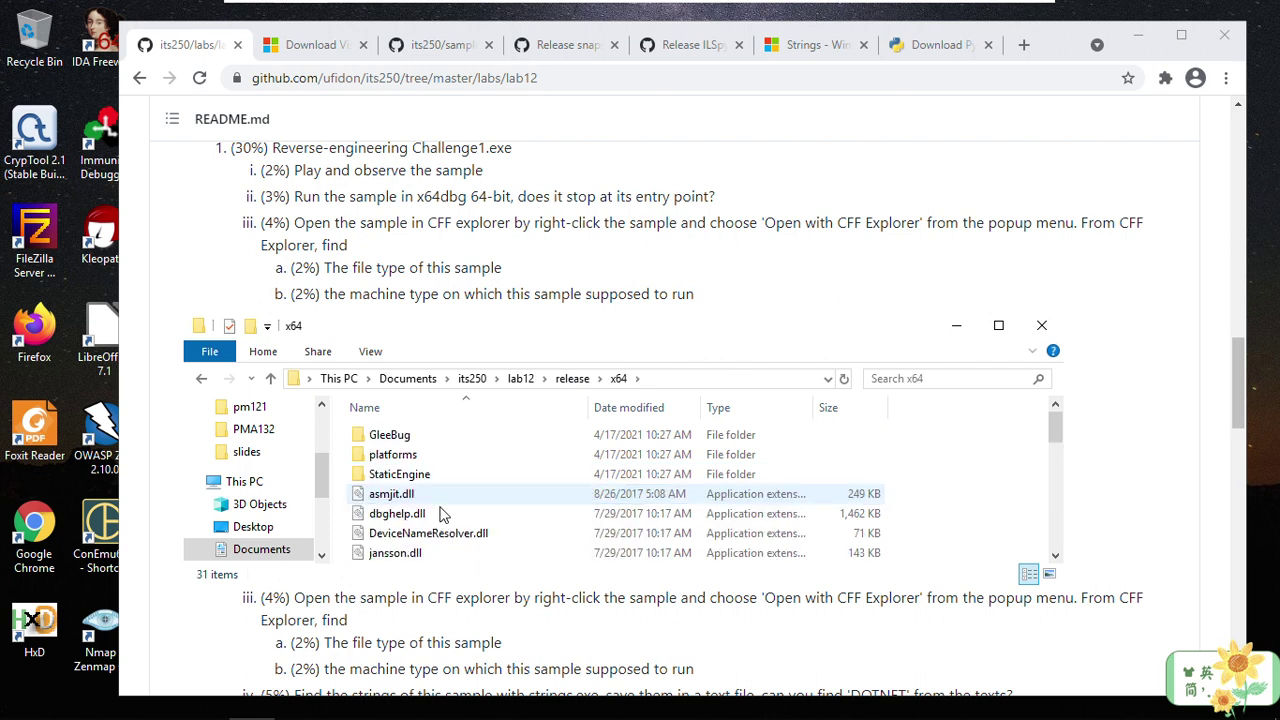
scroll(445, 513, "down", 4)
scroll(450, 511, "down", 5)
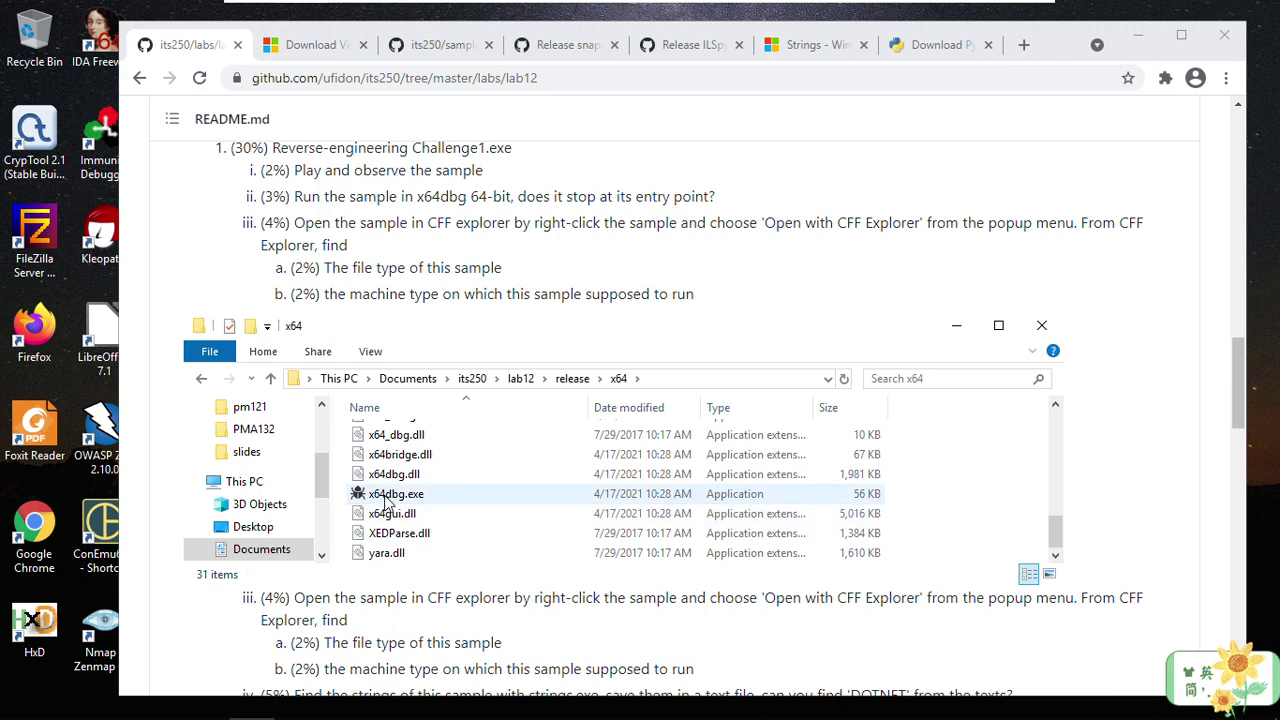
left_click(386, 497)
double_click(388, 497)
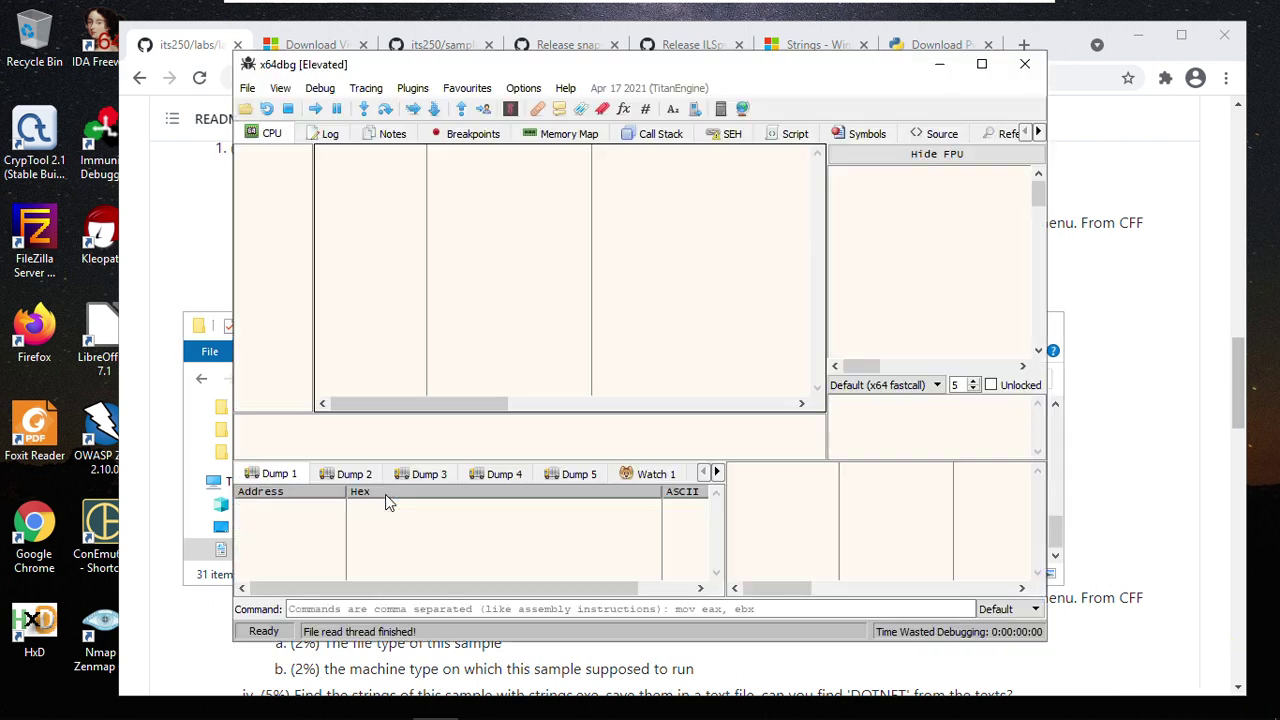
Step: Open Challenge1.exe from the lab12\samples folder in the 64-bit debugger
left_click(245, 108)
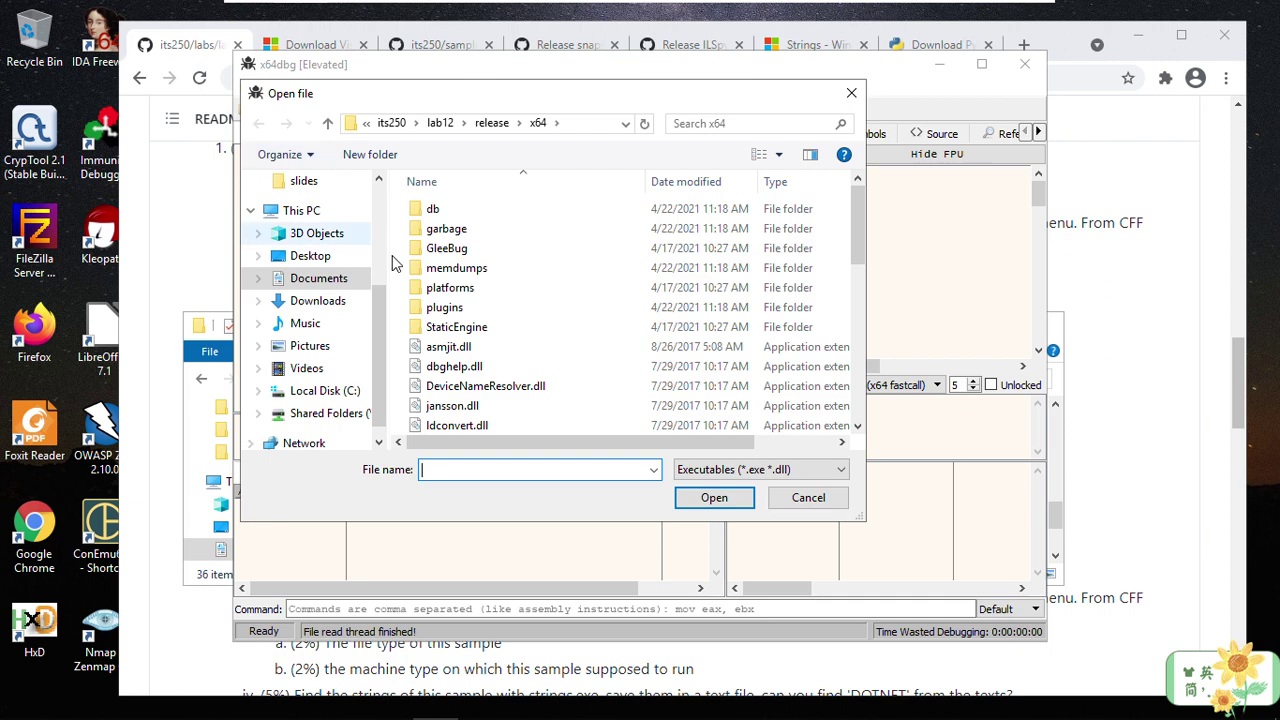
left_click(440, 123)
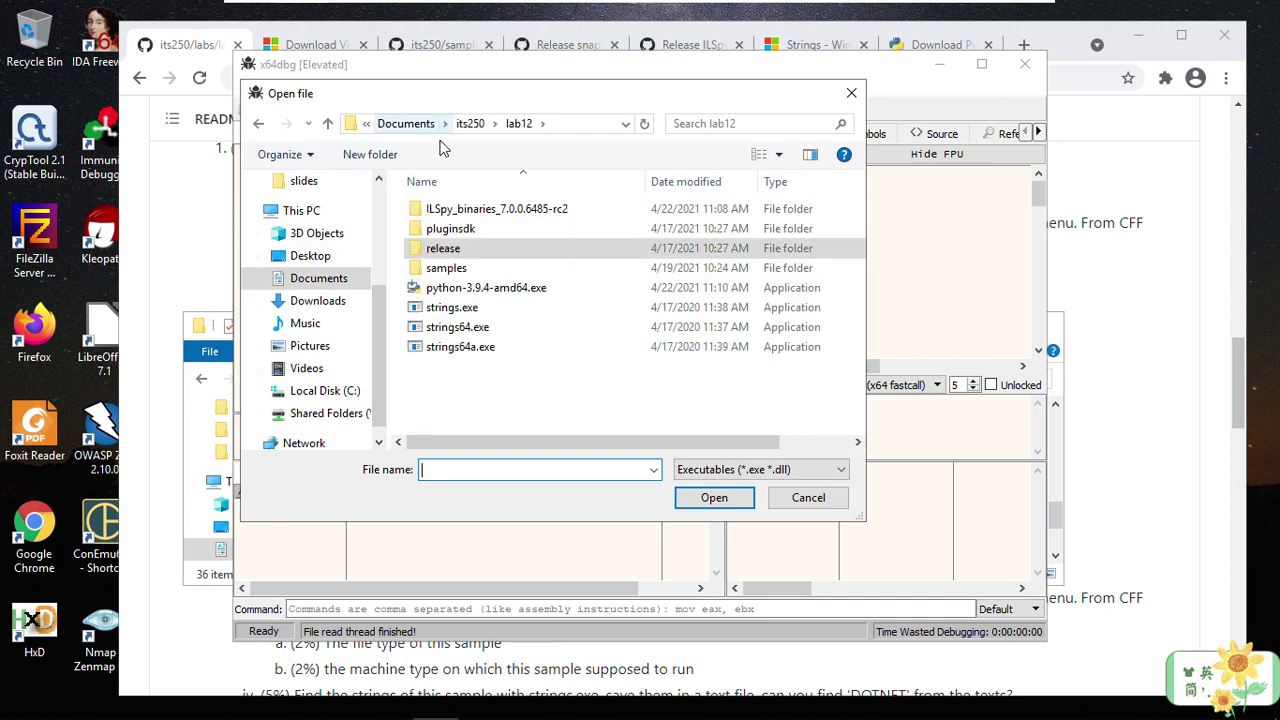
double_click(446, 268)
left_click(460, 212)
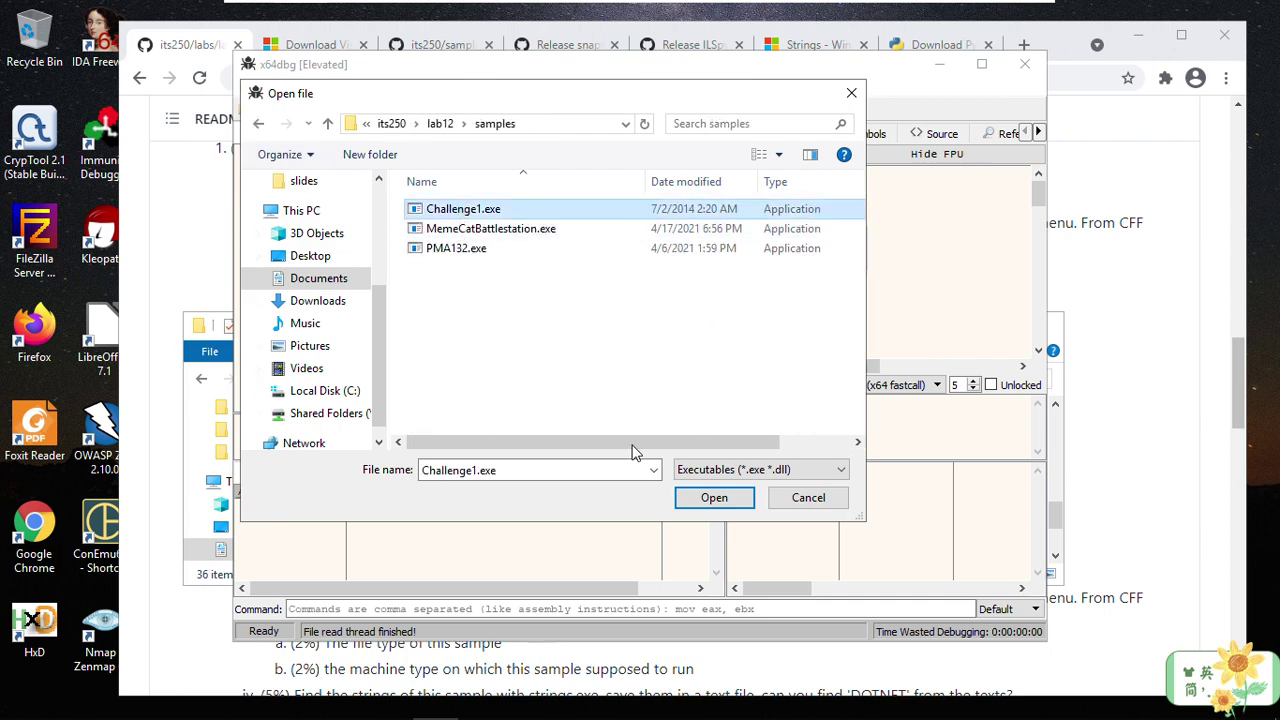
left_click(708, 497)
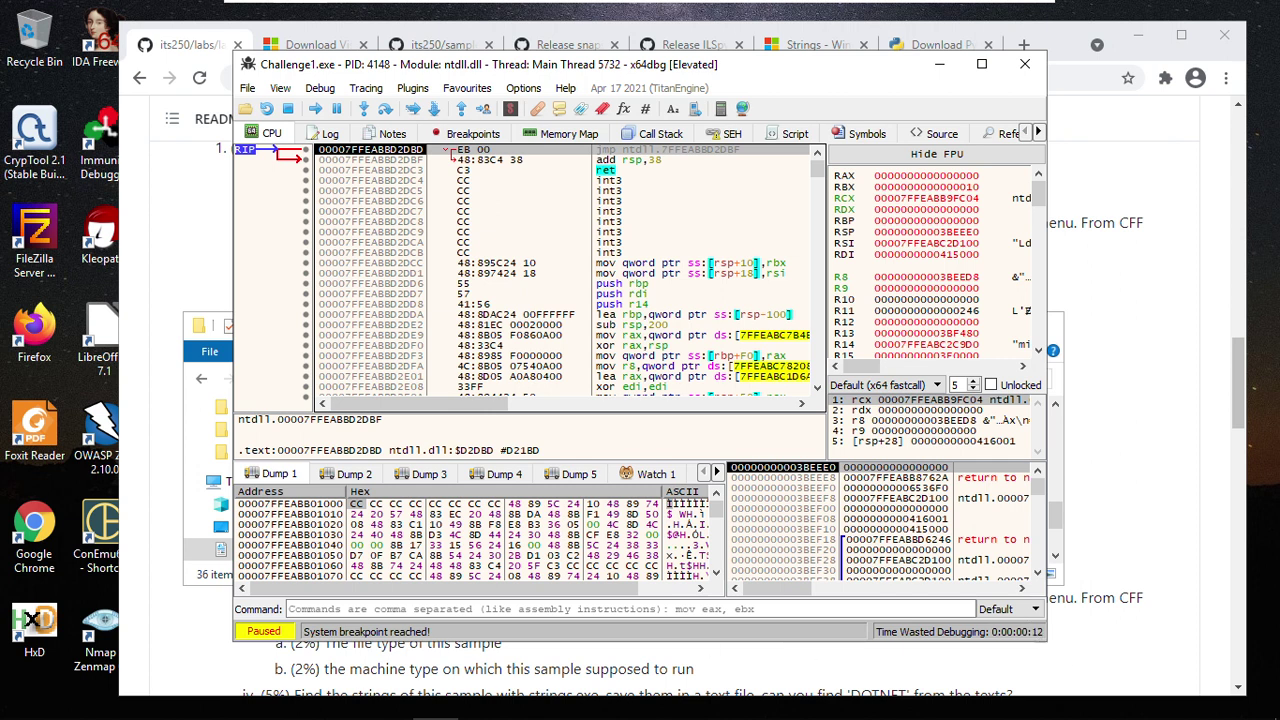
Step: Widen the x64dbg window on both sides and narrow the disassembly column so more of the comments shows
left_click_drag(1046, 560, 1157, 560)
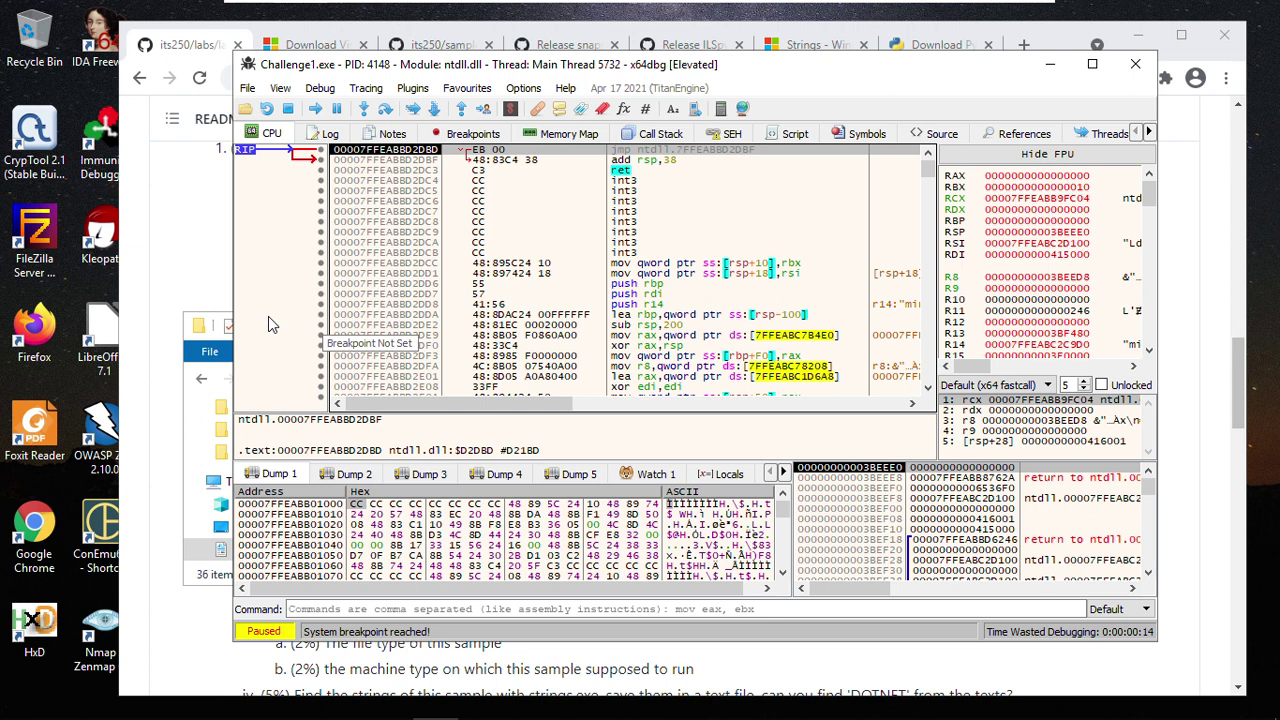
left_click_drag(231, 261, 148, 261)
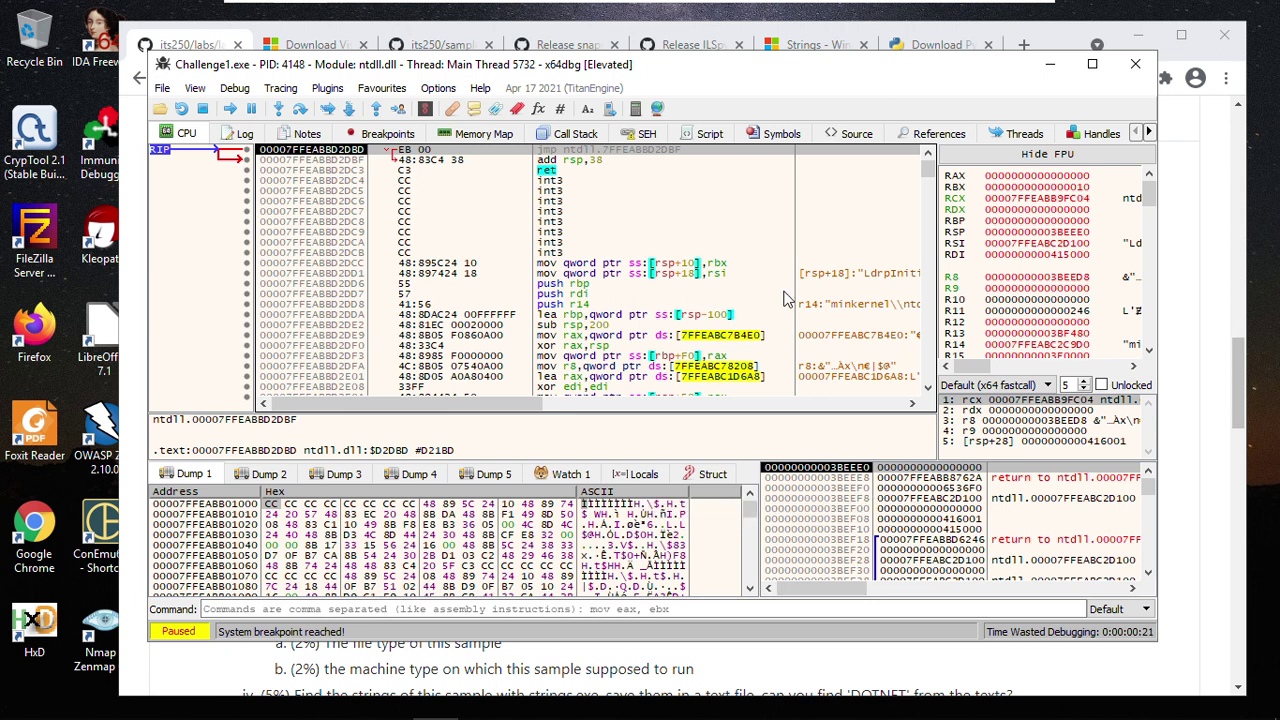
left_click_drag(793, 277, 755, 275)
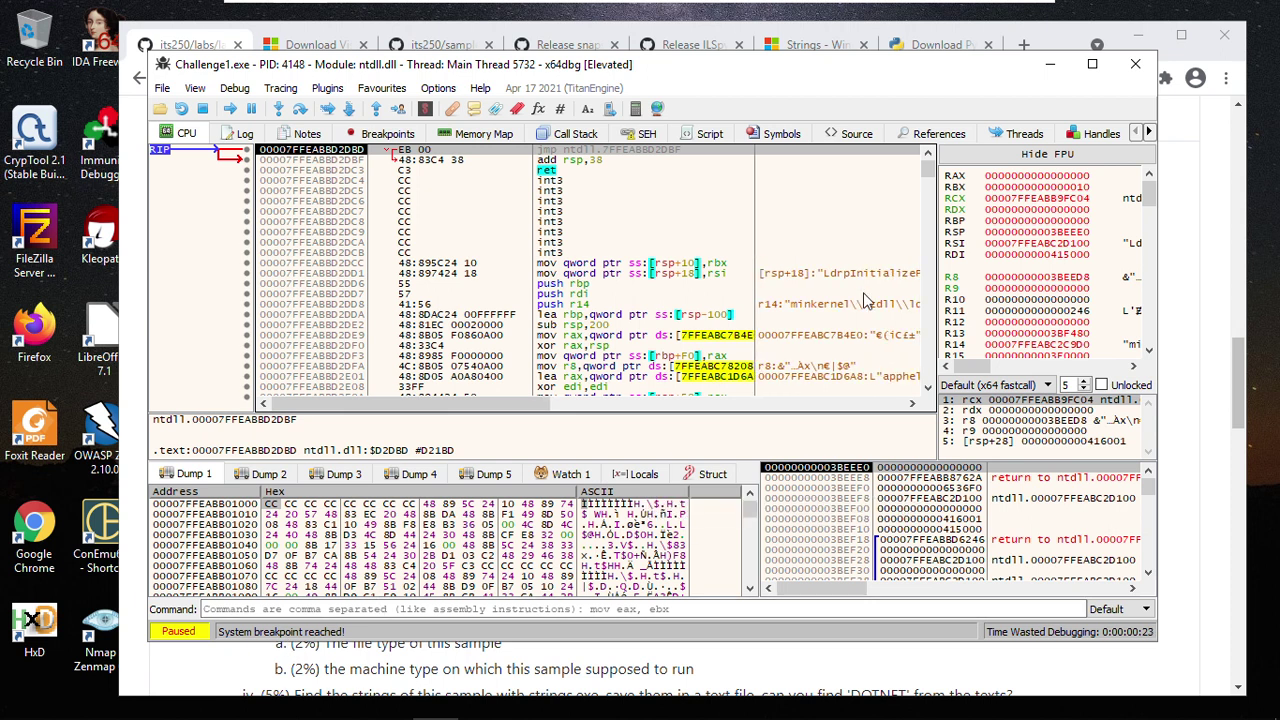
scroll(850, 275, "up", 2)
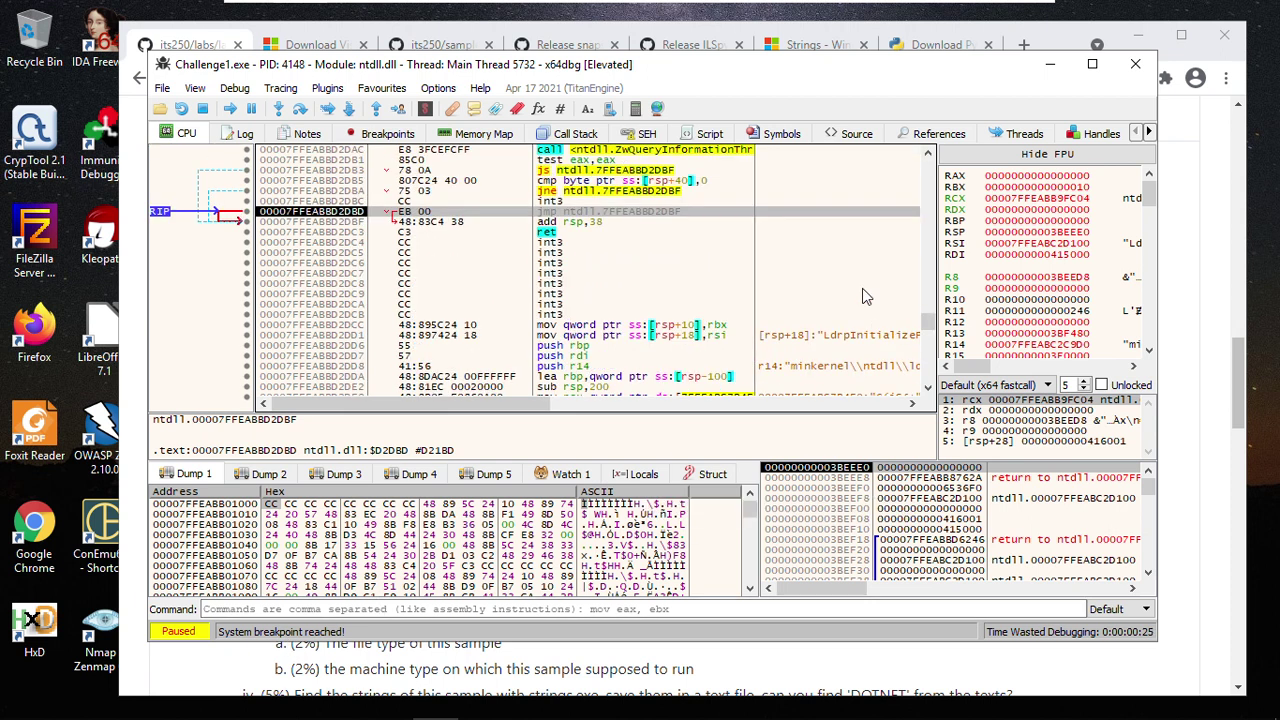
Step: Run Challenge1.exe in the debugger, use its DECODE! function once, and move its form aside
left_click(230, 108)
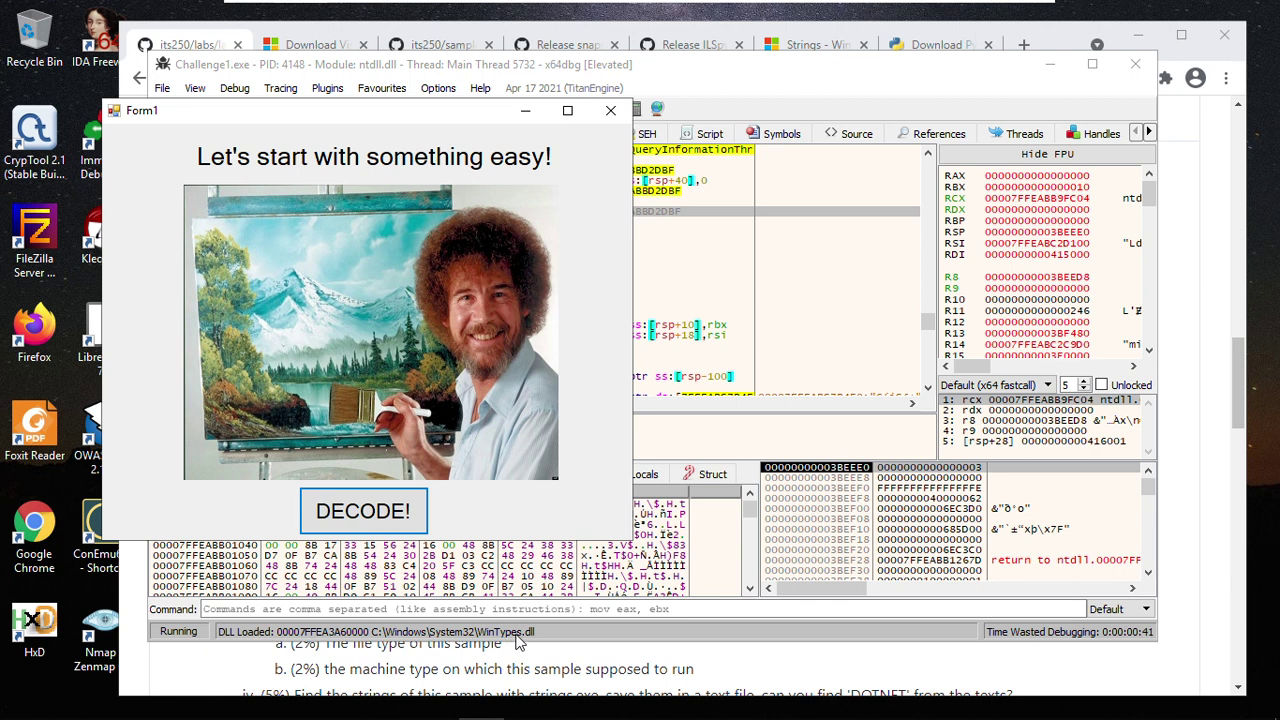
left_click(390, 515)
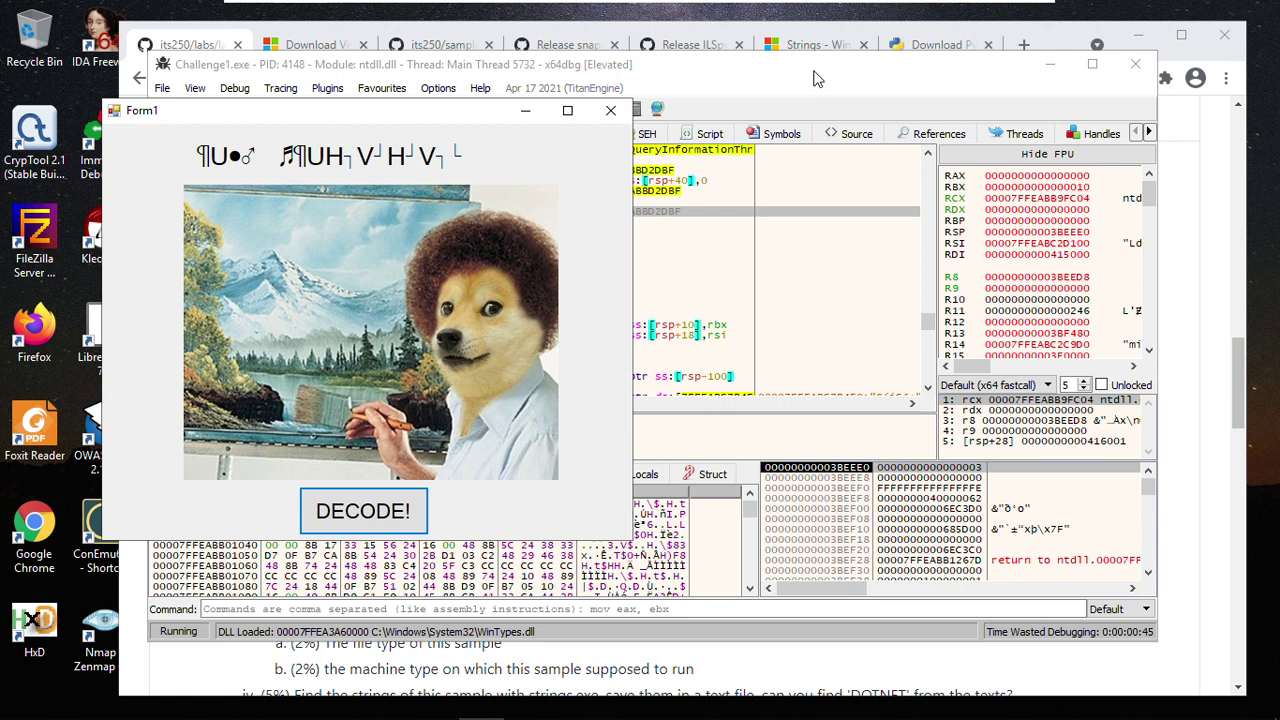
left_click_drag(464, 116, 398, 118)
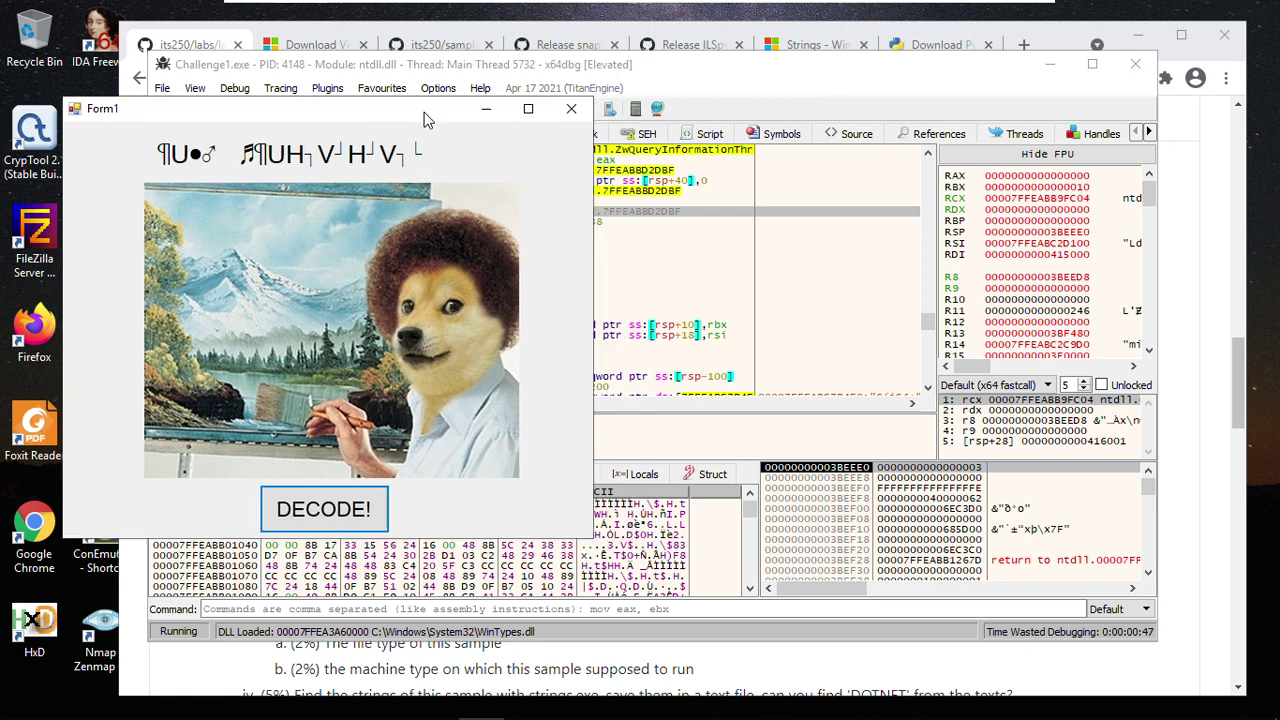
Step: Return to x64dbg, examine the disassembly around the instruction pointer, then stop debugging and close the debugger
left_click(727, 83)
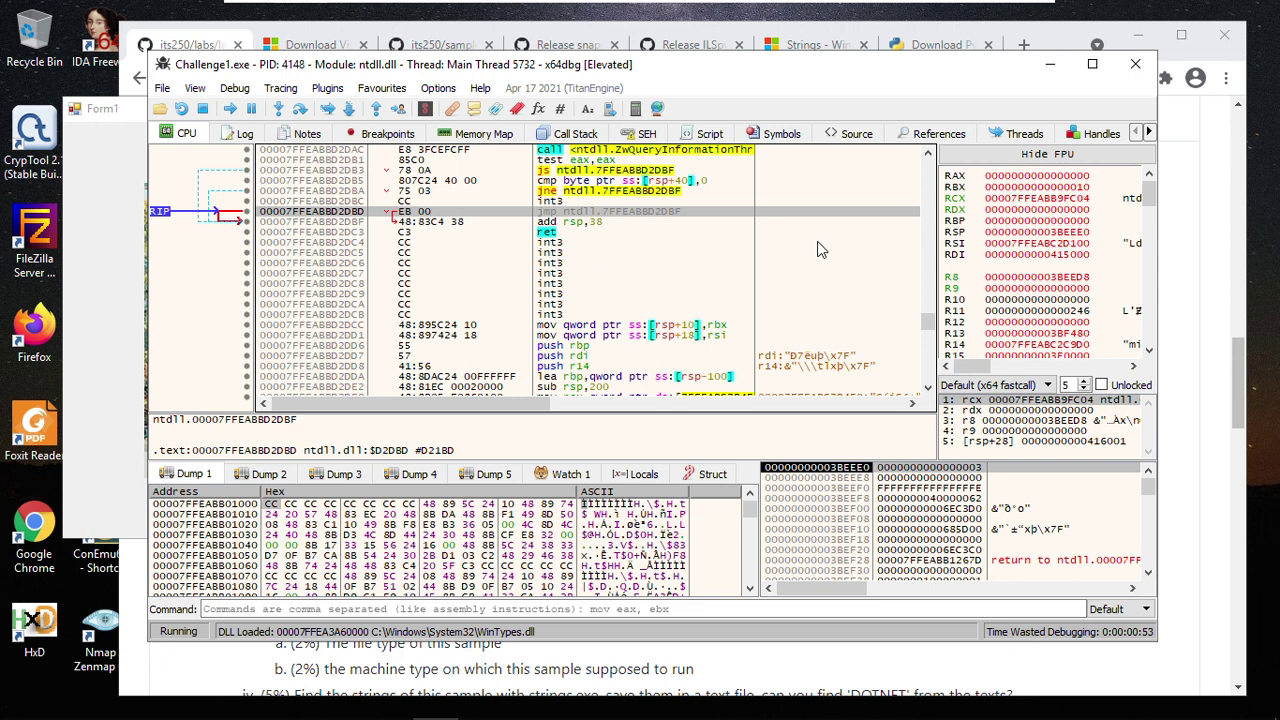
scroll(819, 299, "down", 1)
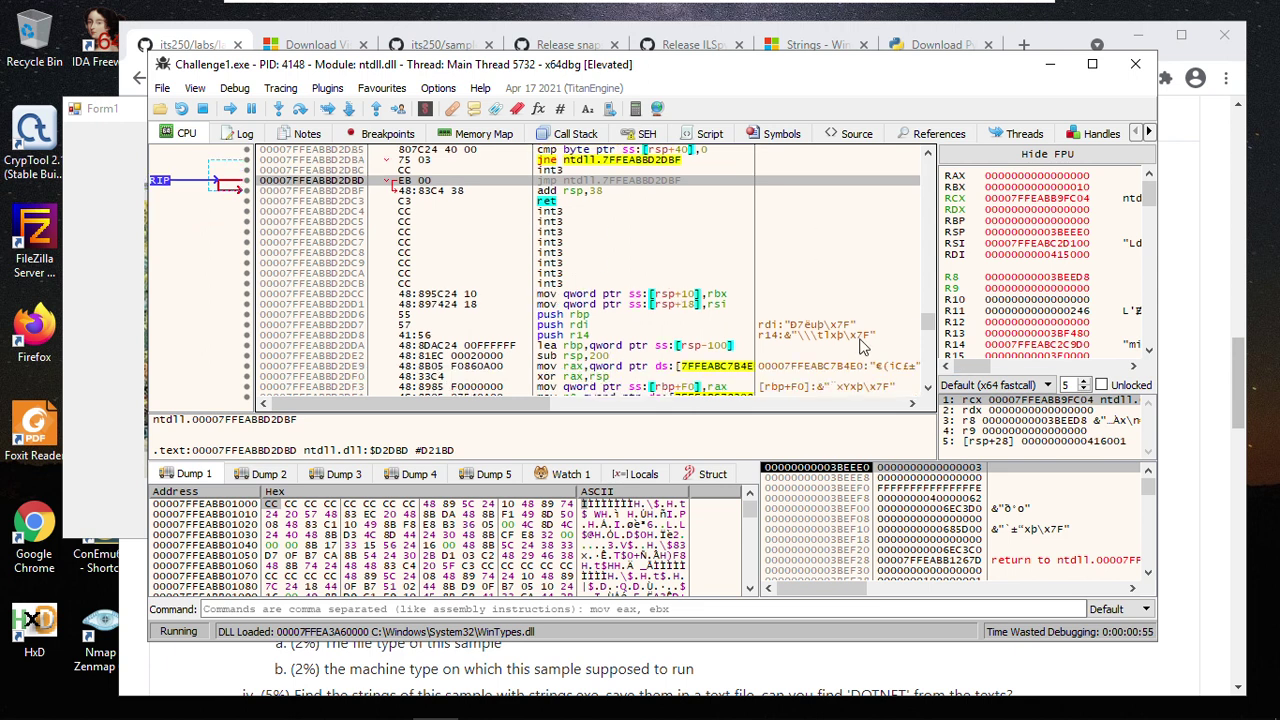
scroll(855, 311, "down", 3)
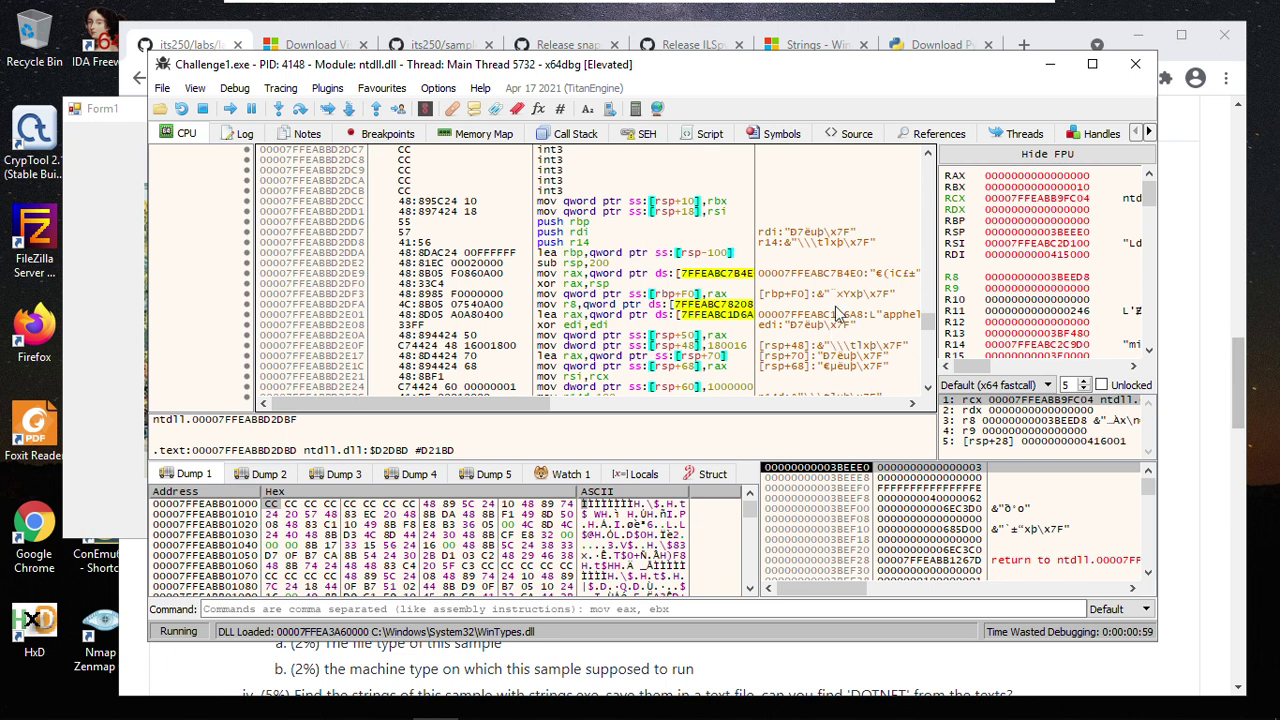
scroll(836, 313, "down", 2)
scroll(836, 313, "up", 4)
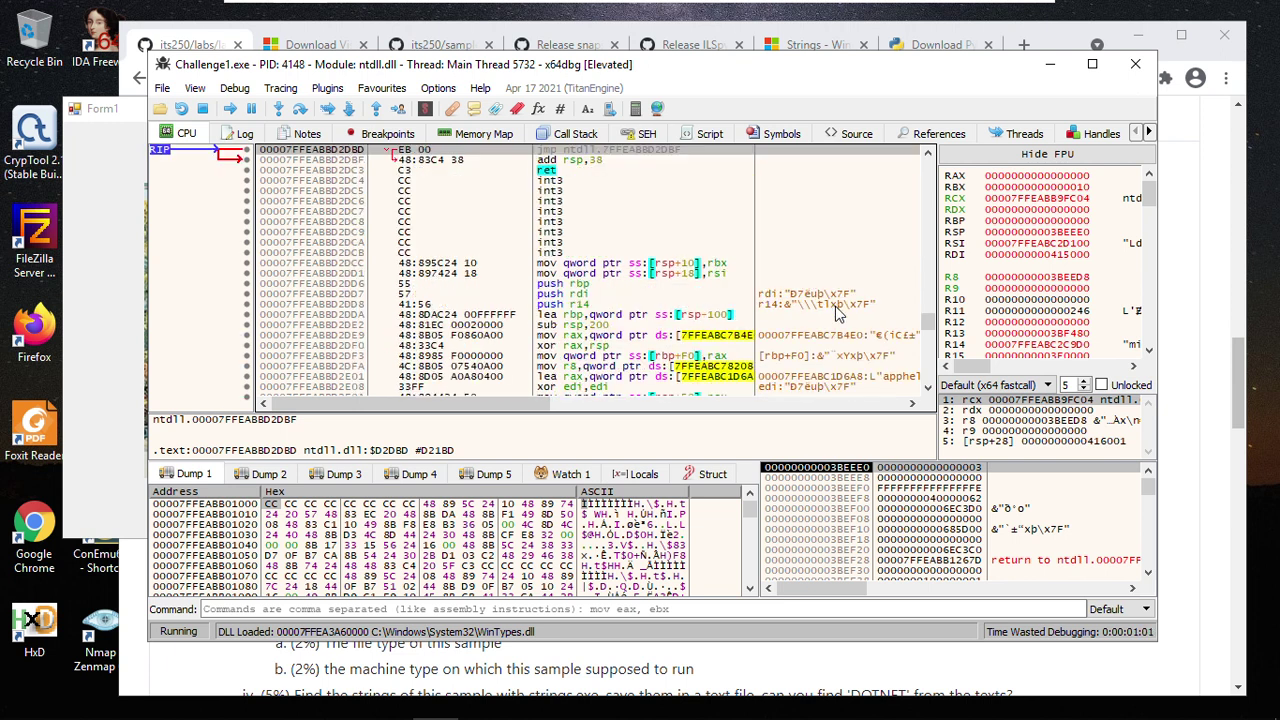
scroll(838, 313, "up", 1)
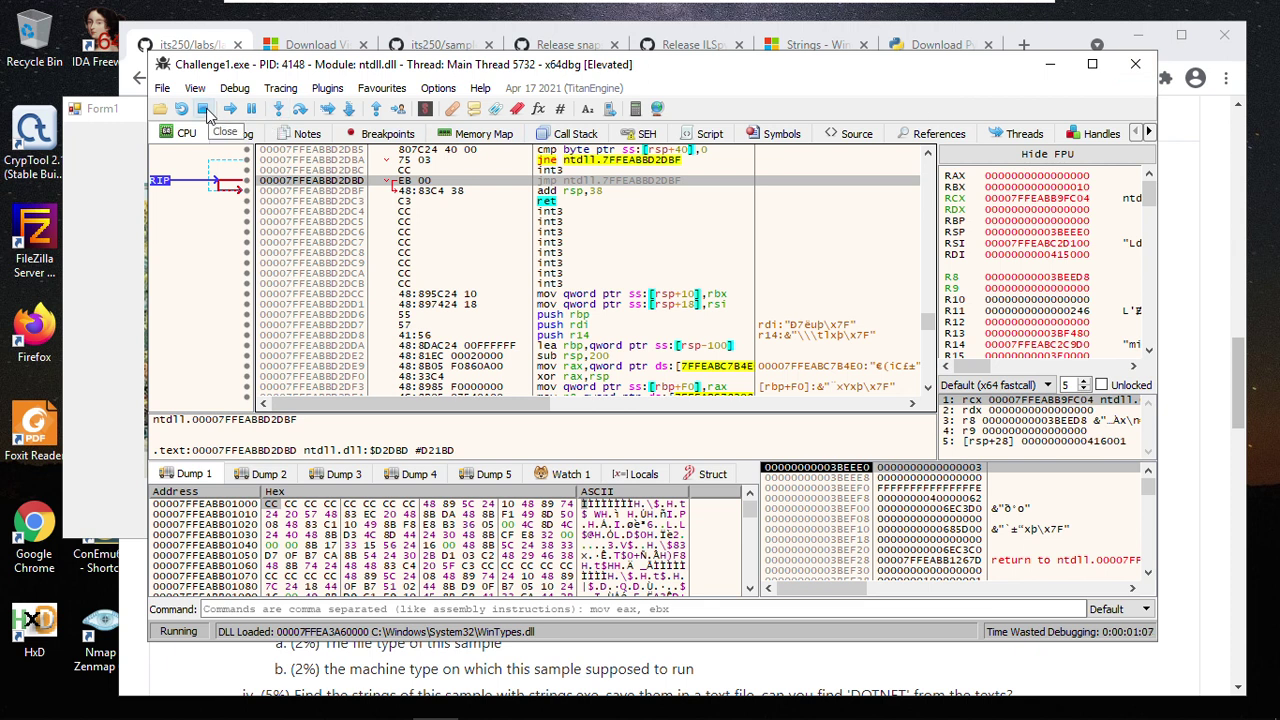
left_click(204, 110)
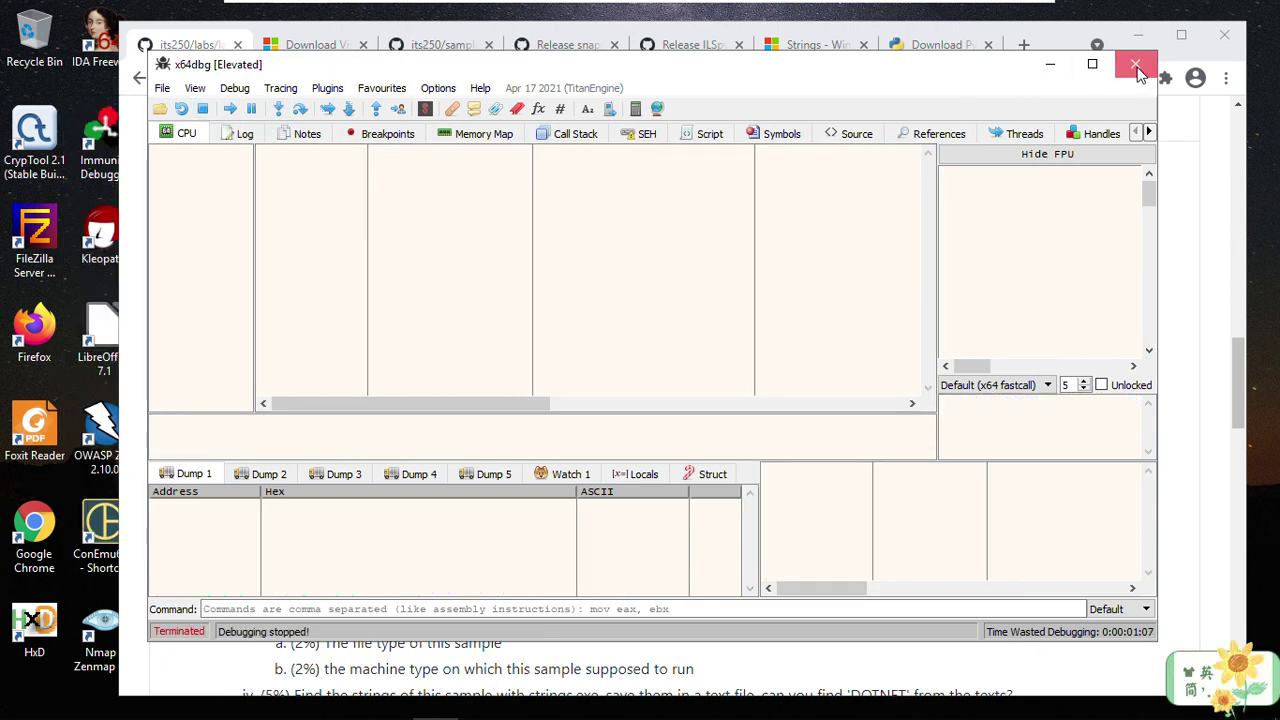
left_click(1136, 66)
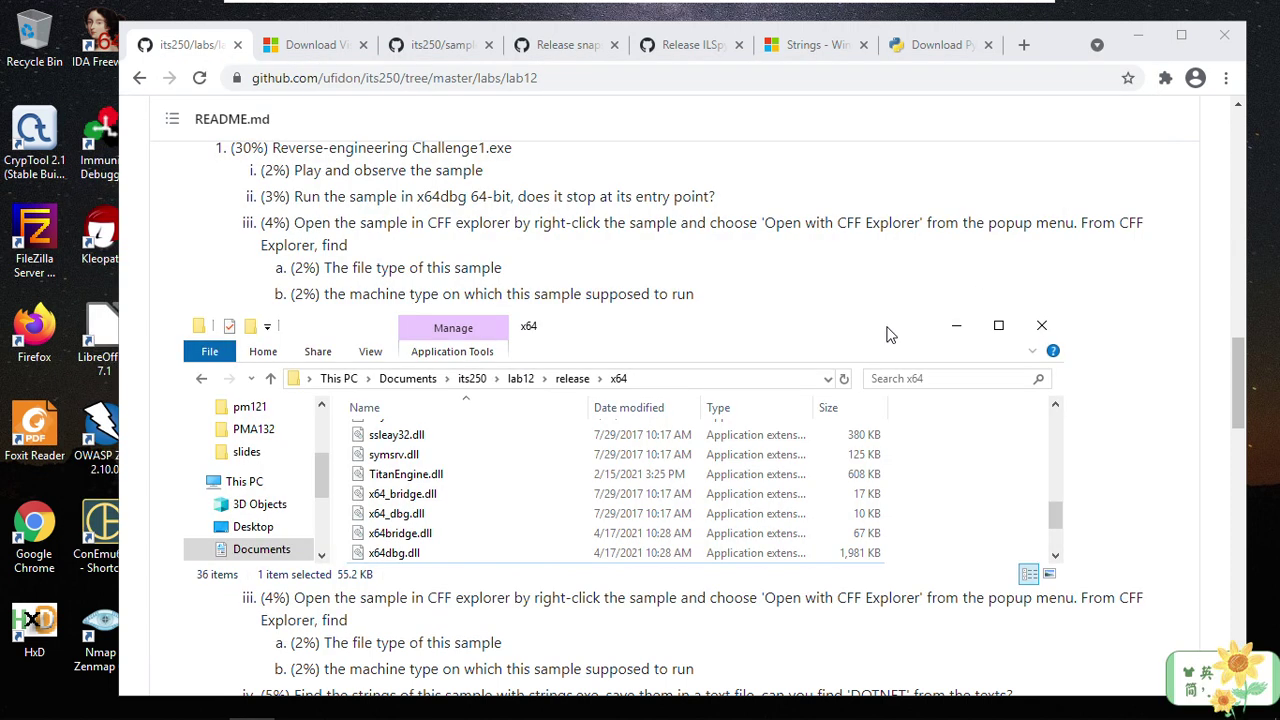
Step: Return to the README and highlight the question "does it stop at its entry point?", then "sample in CFF" in the next task
left_click(325, 222)
left_click_drag(518, 196, 716, 218)
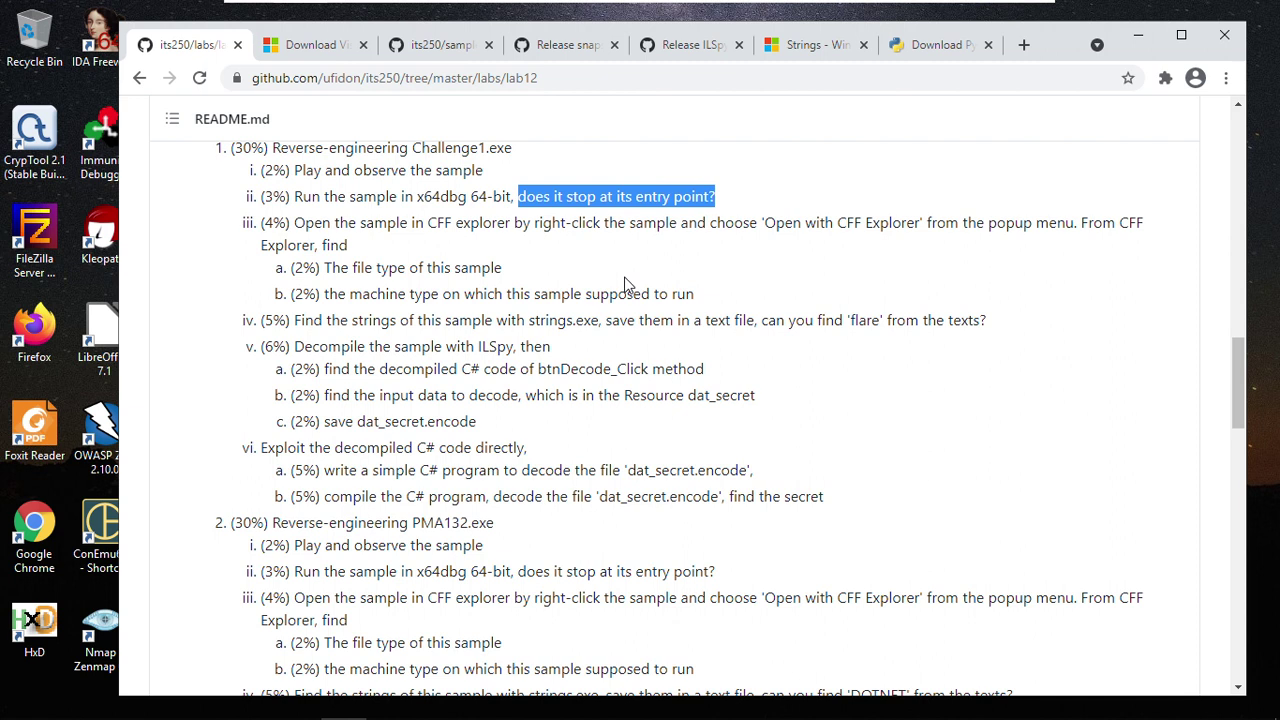
left_click(363, 230)
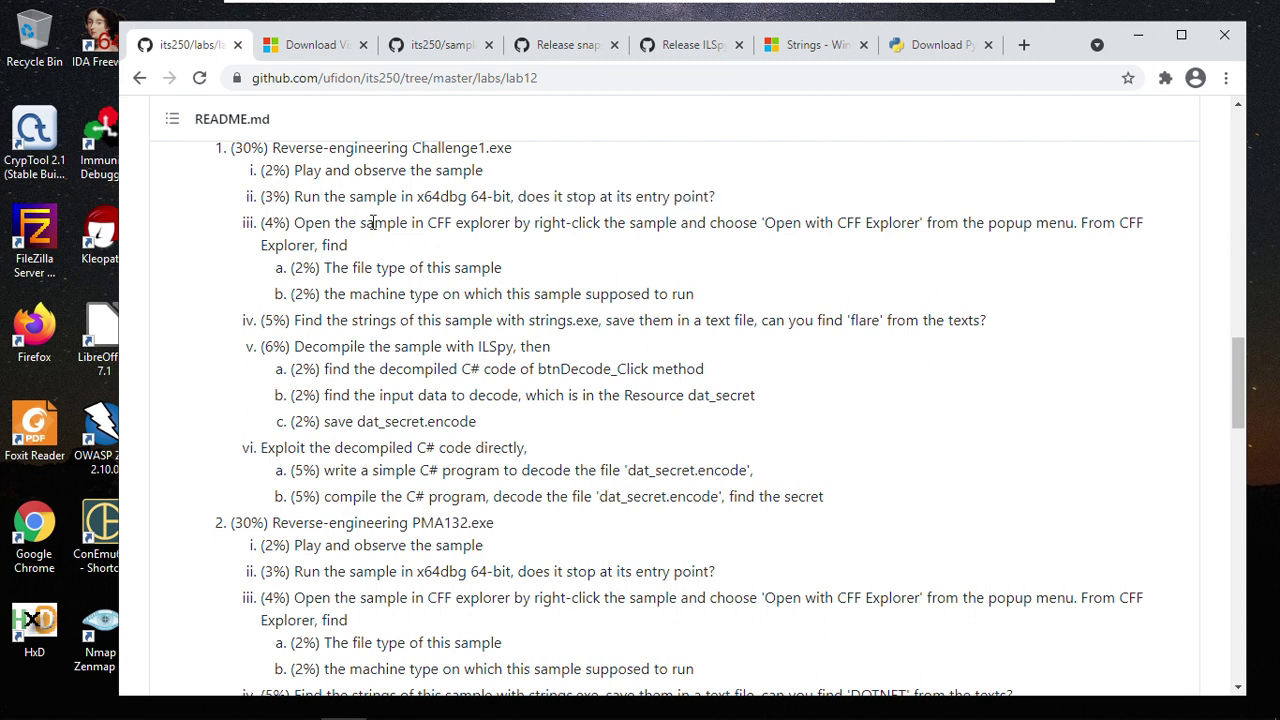
left_click_drag(360, 222, 449, 228)
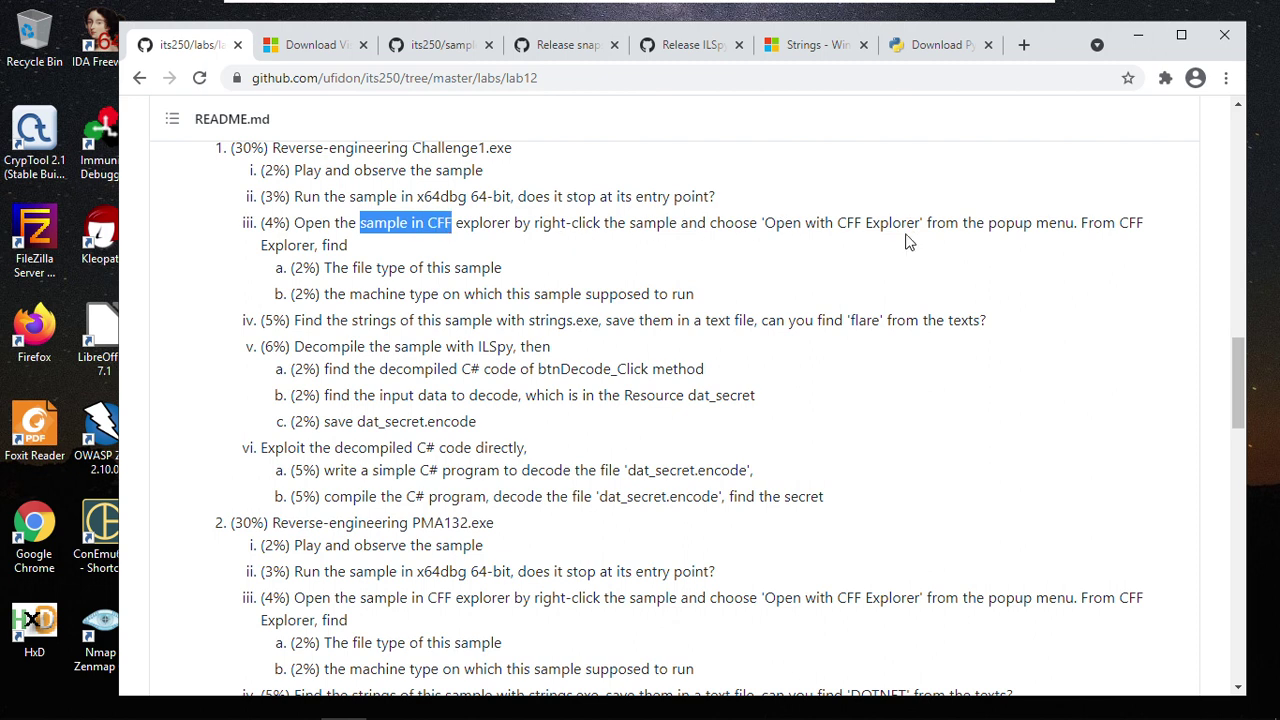
Step: Check the README's tools list and prerequisites for CFF explorer
scroll(797, 287, "up", 4)
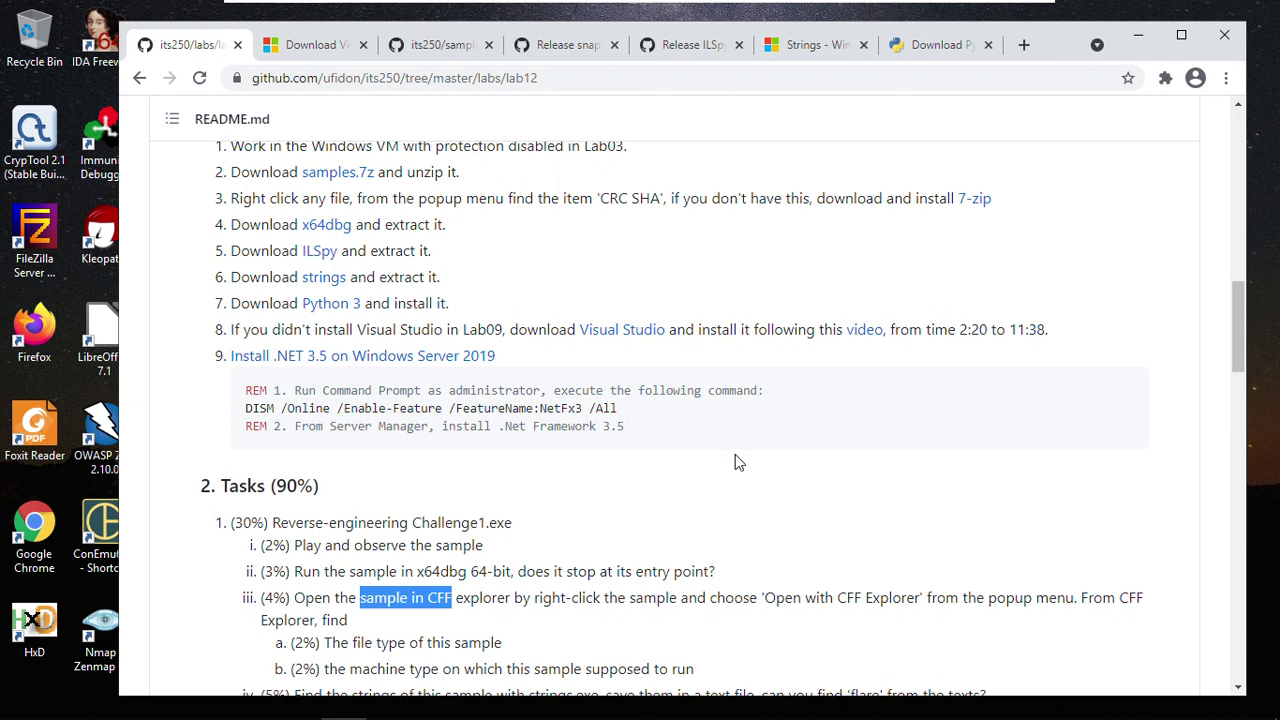
scroll(735, 462, "up", 4)
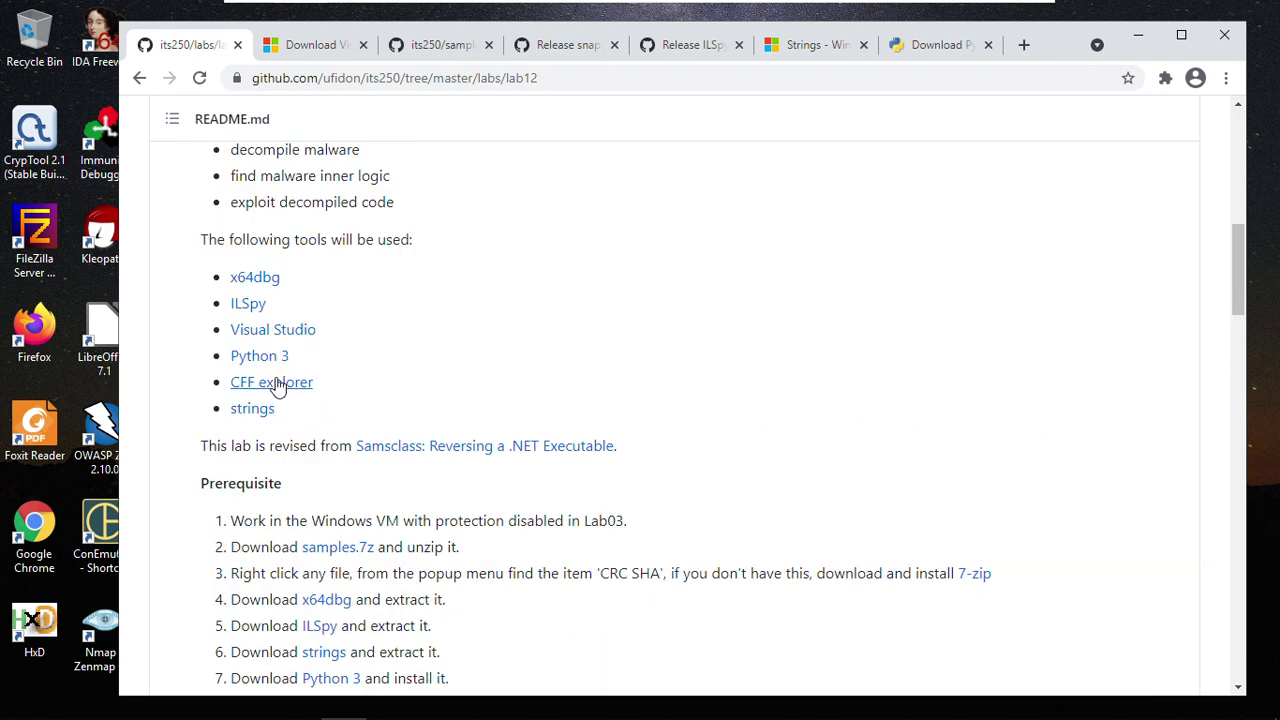
scroll(308, 600, "down", 1)
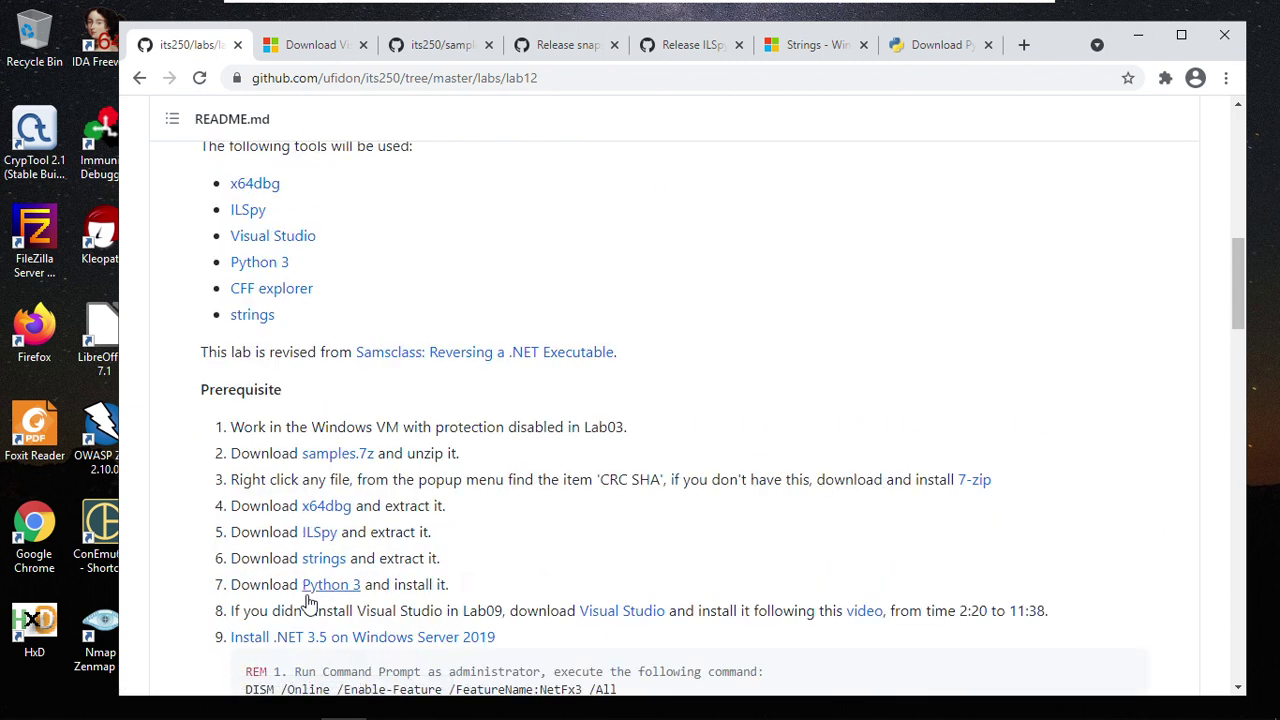
Step: Open the README's CFF explorer link in a new tab and download ExplorerSuite.exe into the lab12 folder
right_click(276, 296)
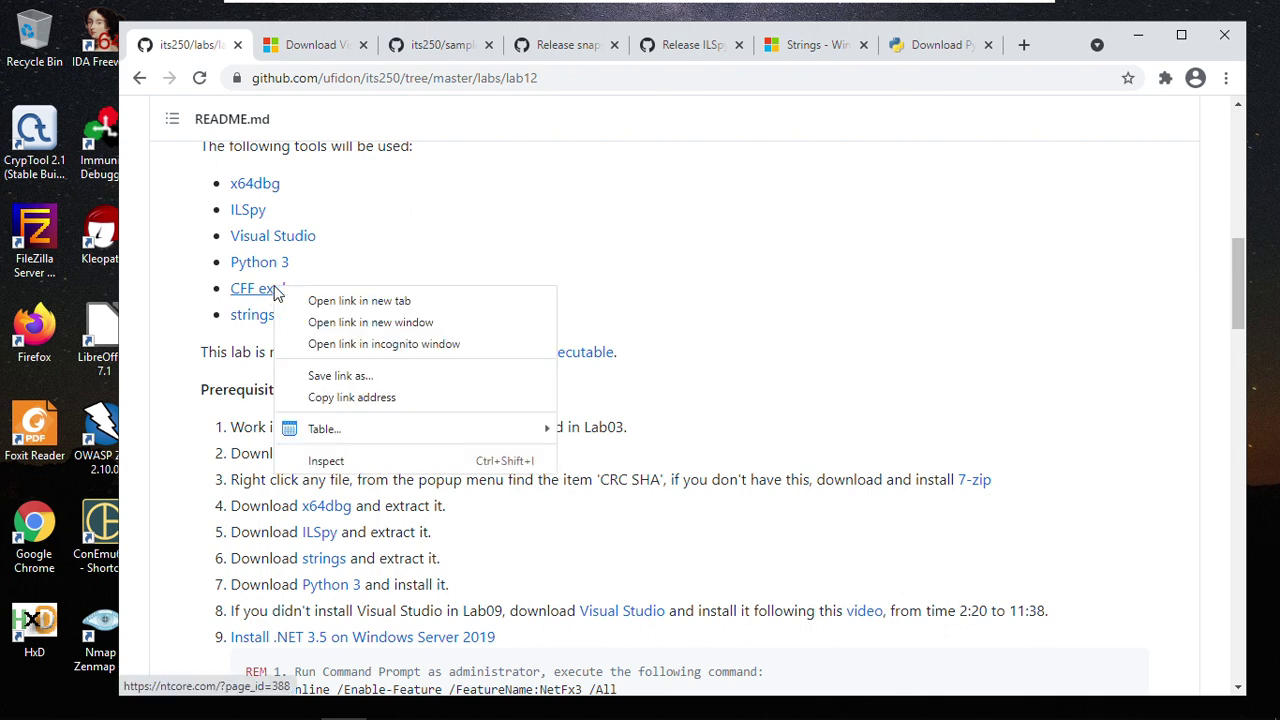
left_click(368, 305)
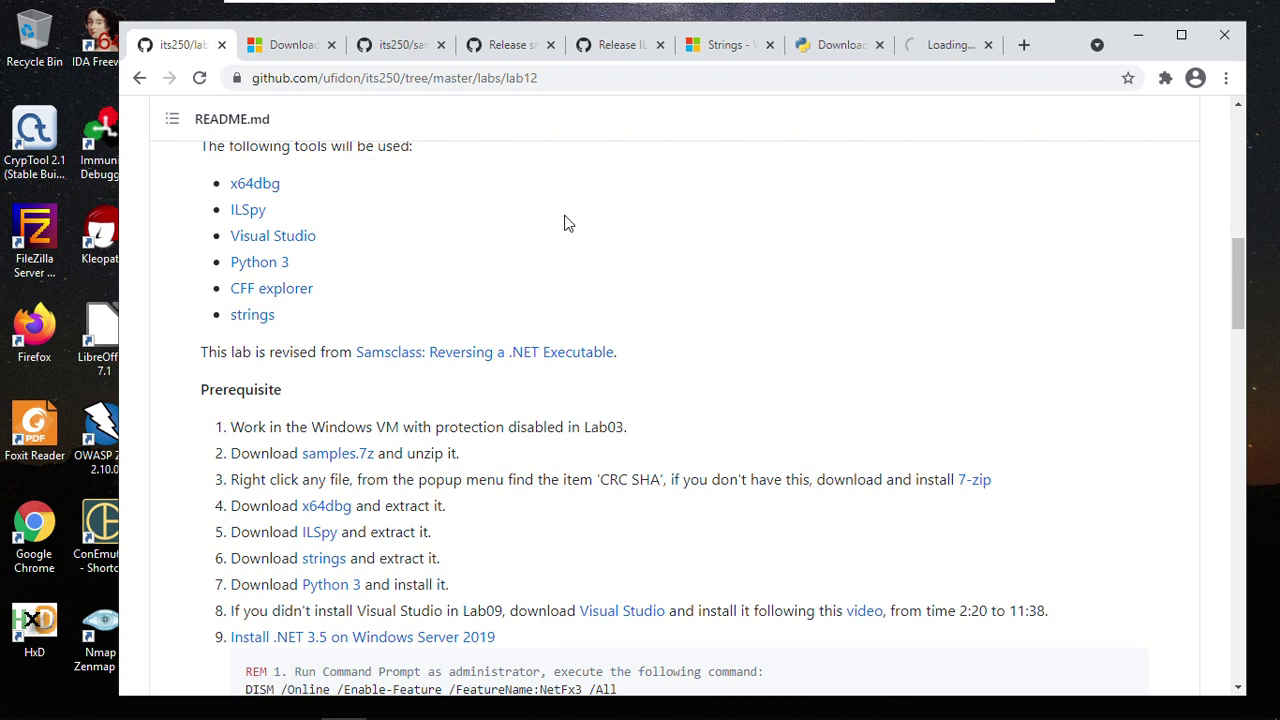
left_click(938, 48)
scroll(737, 380, "down", 2)
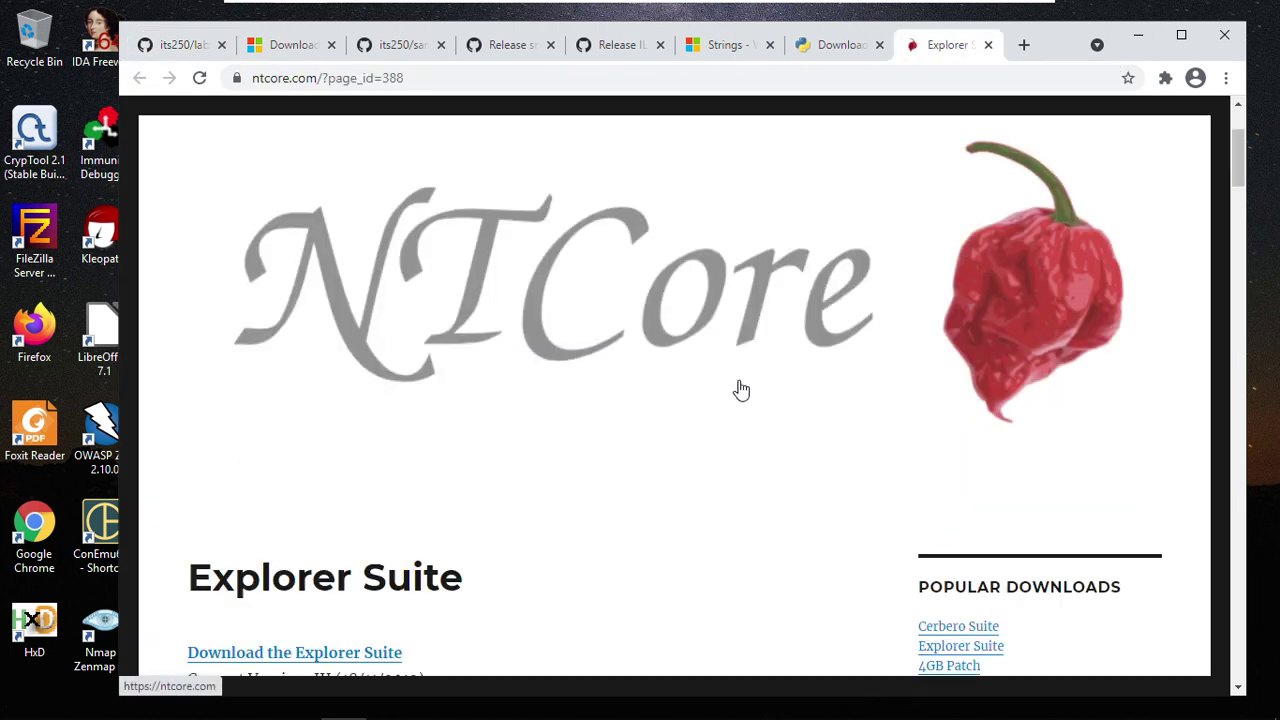
scroll(783, 429, "down", 3)
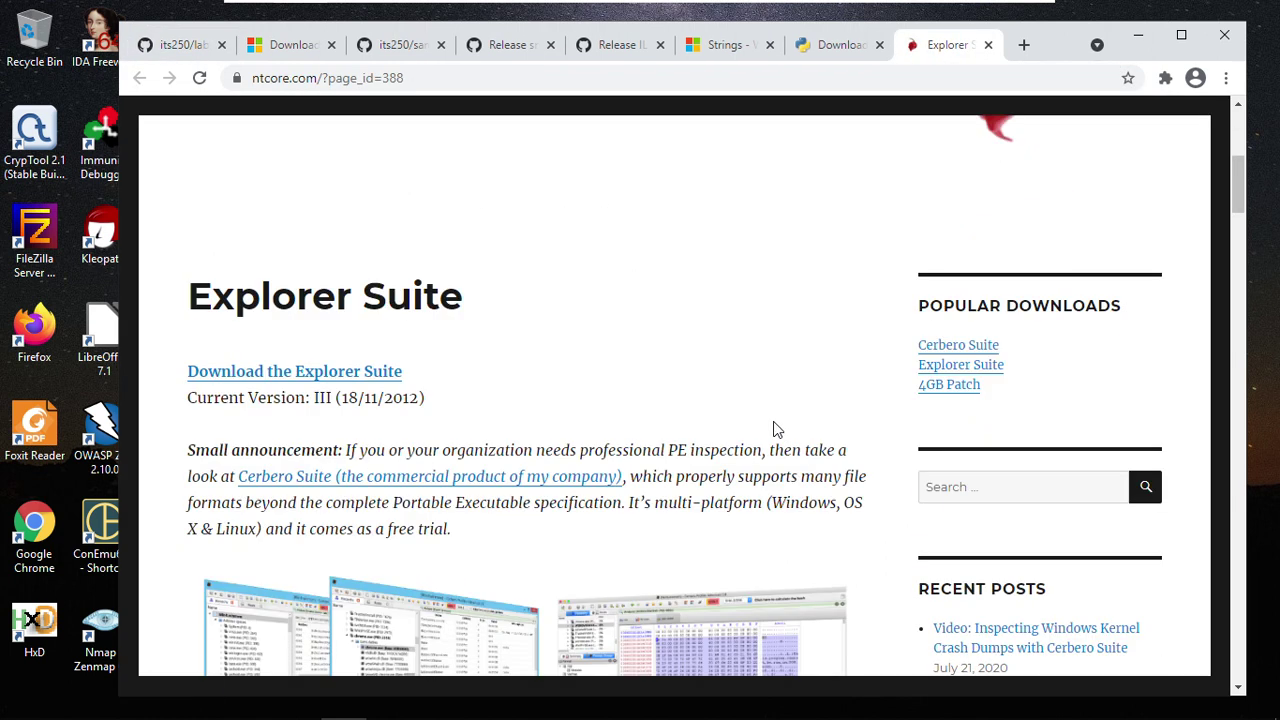
left_click(292, 376)
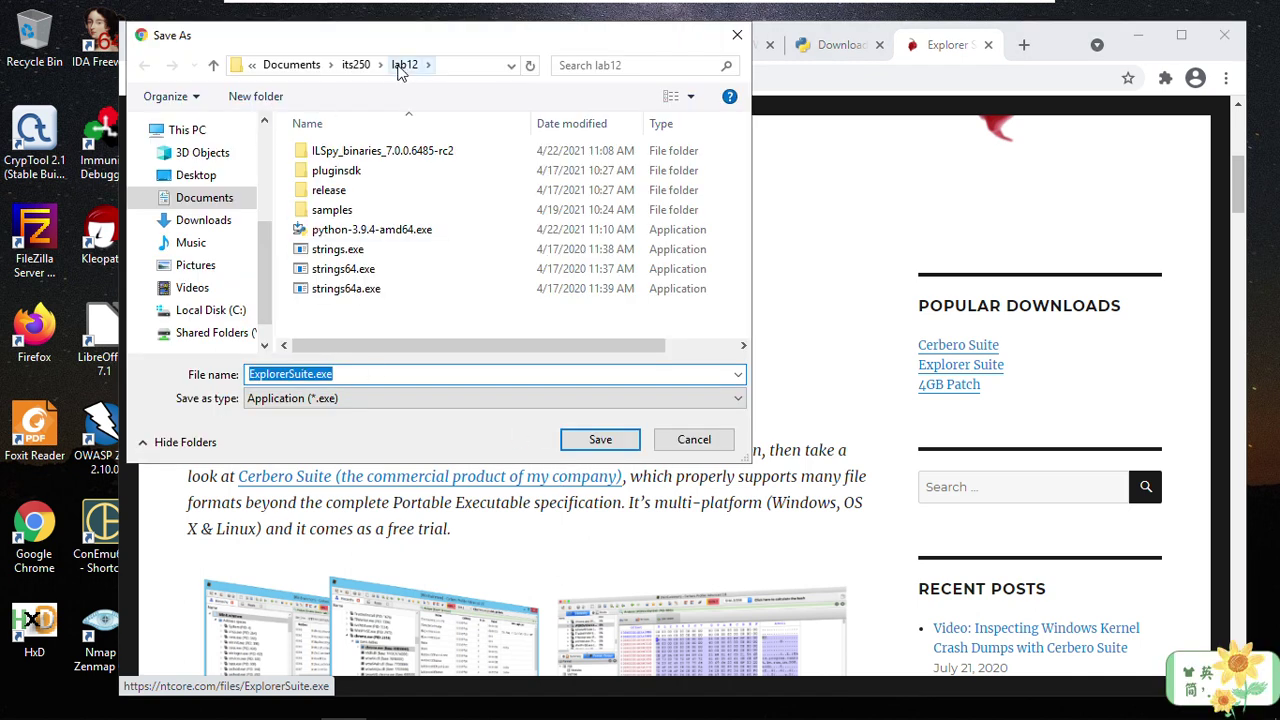
left_click(588, 439)
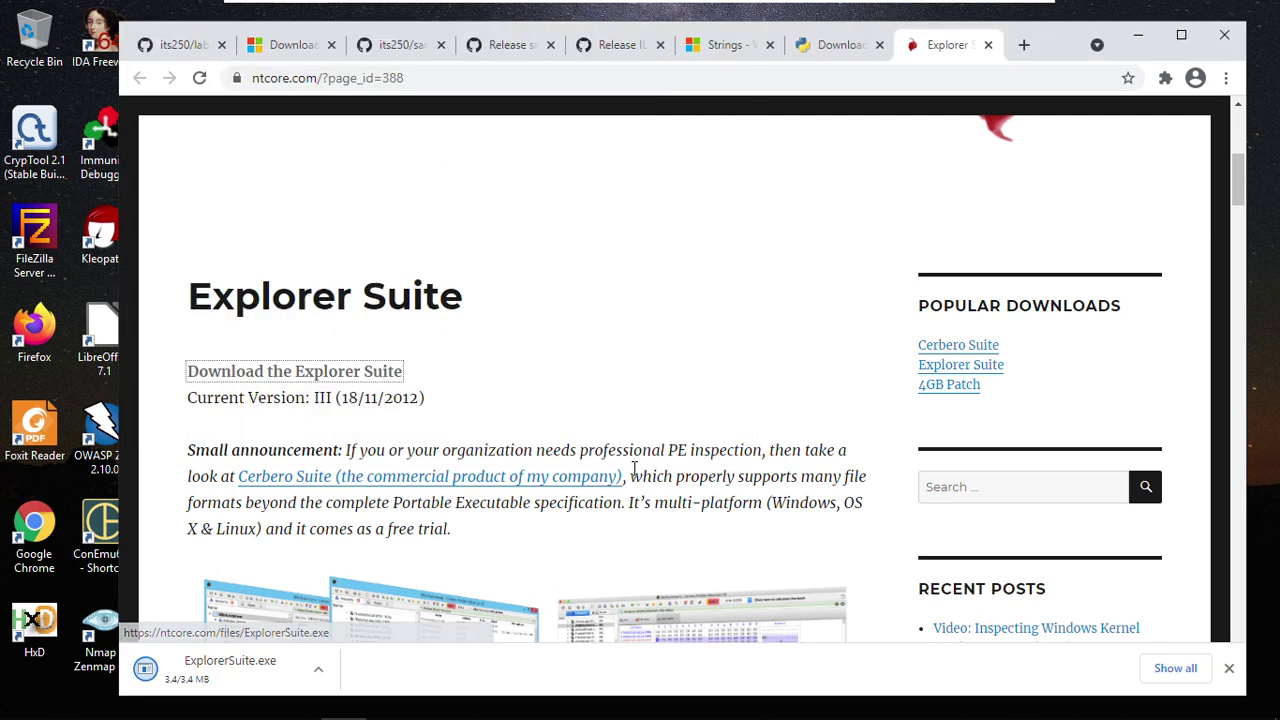
Step: Read the Explorer Suite description on the download page, highlighting its PE32/64 and .NET support
scroll(744, 458, "down", 3)
scroll(744, 458, "down", 3)
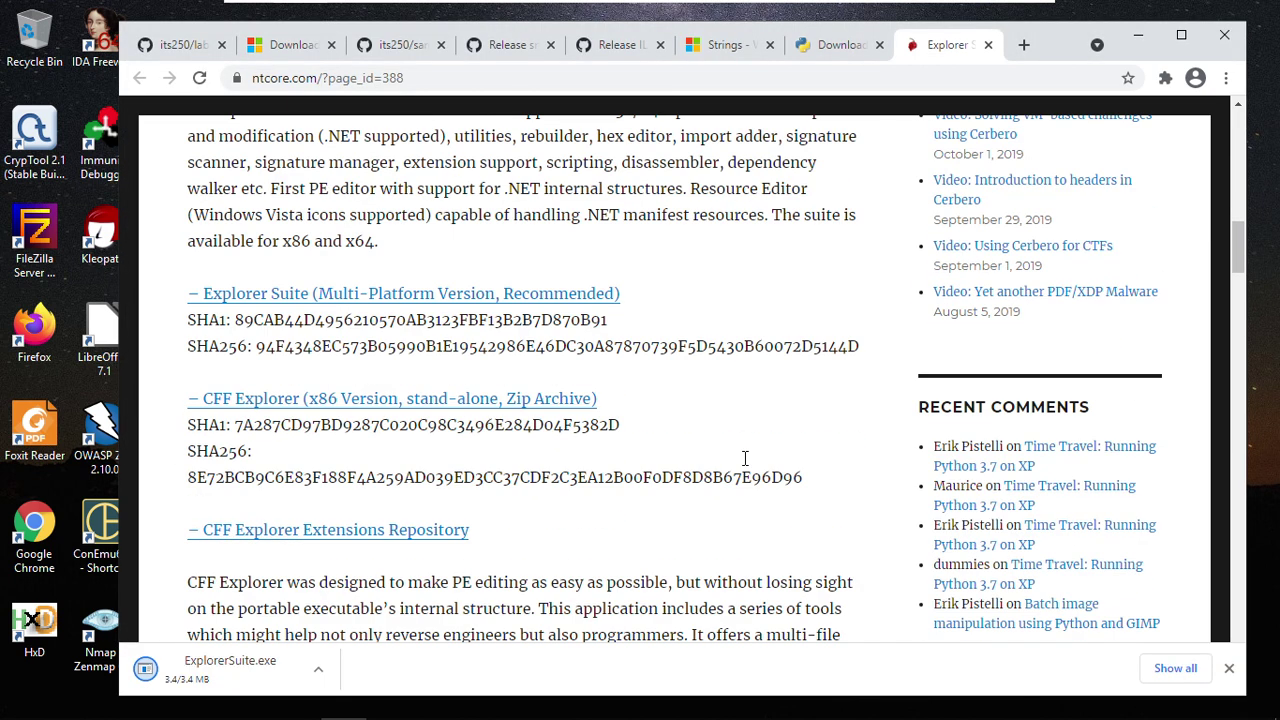
scroll(400, 318, "up", 3)
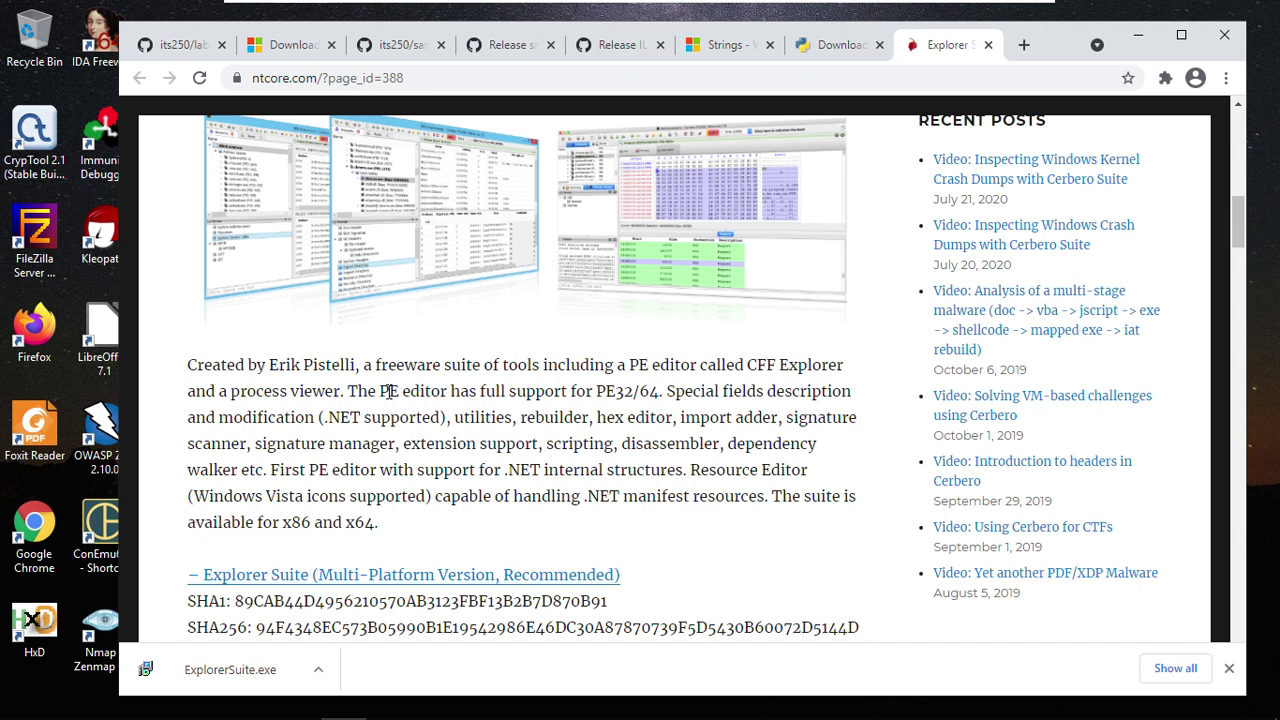
left_click_drag(600, 397, 632, 395)
left_click_drag(324, 420, 432, 418)
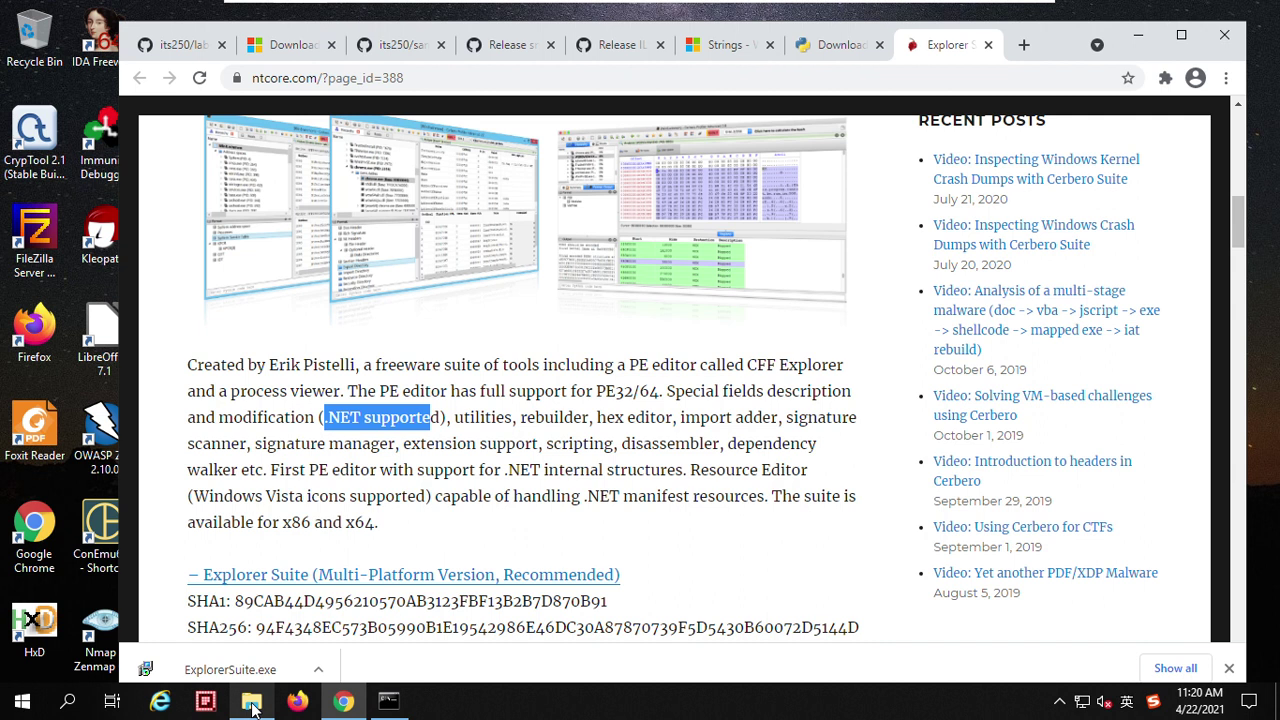
Step: Run ExplorerSuite.exe from the lab12 folder and install Explorer Suite with the default destination and Start Menu folder
left_click(251, 702)
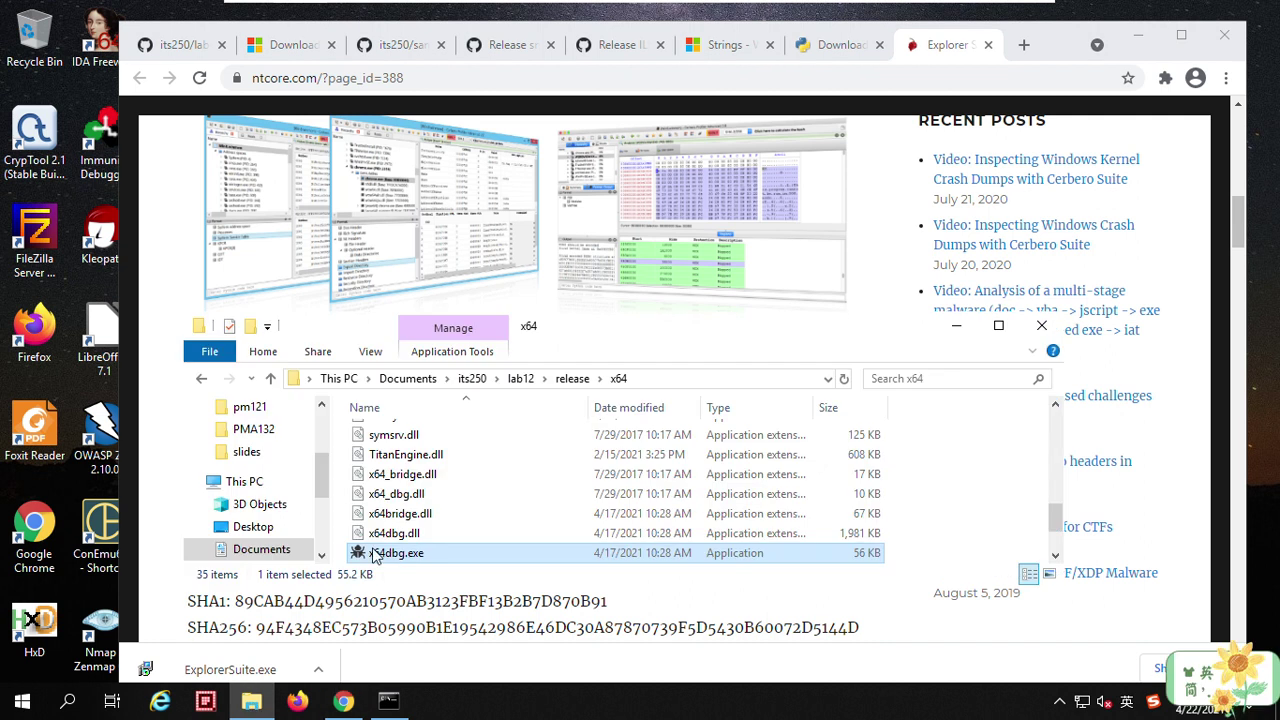
left_click(521, 378)
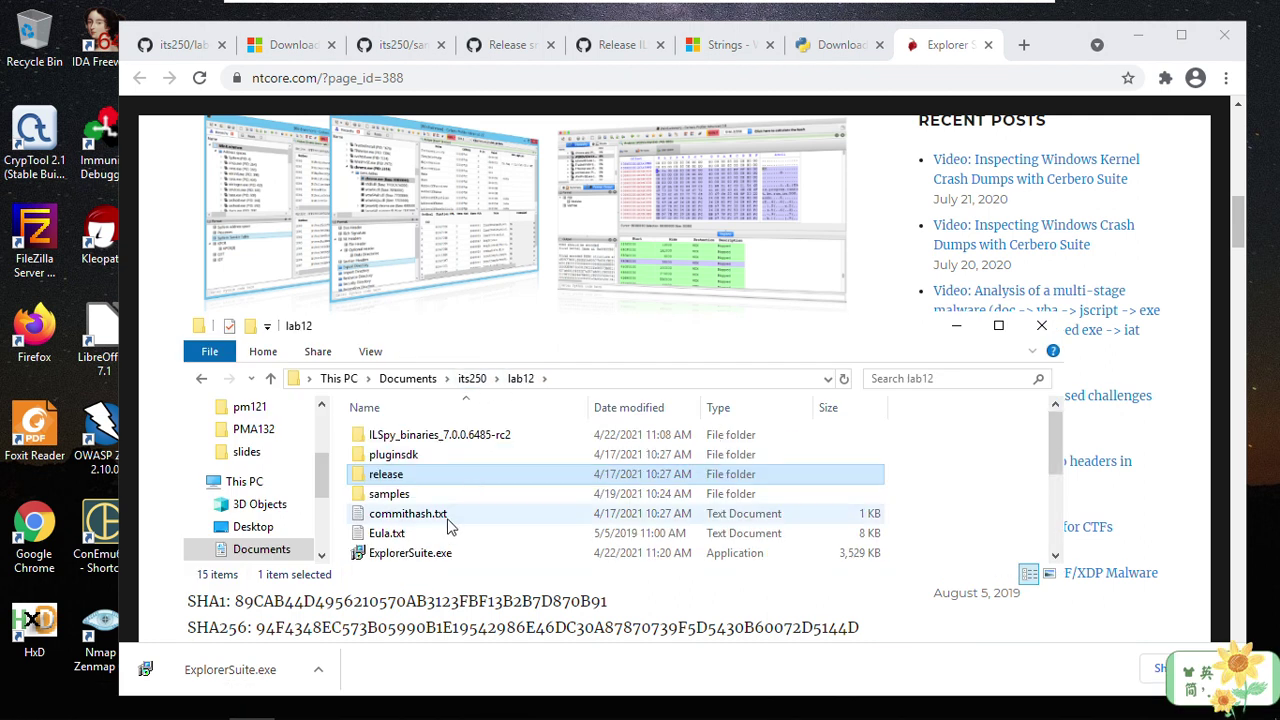
double_click(403, 556)
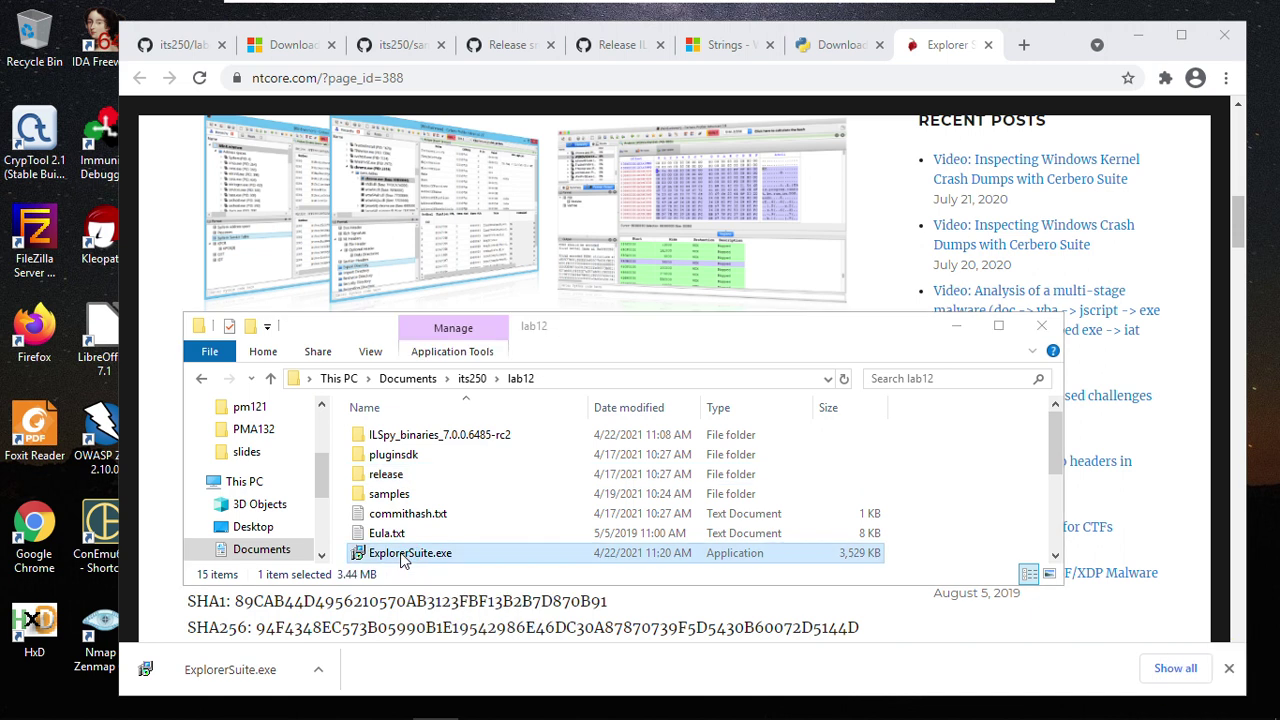
left_click(747, 519)
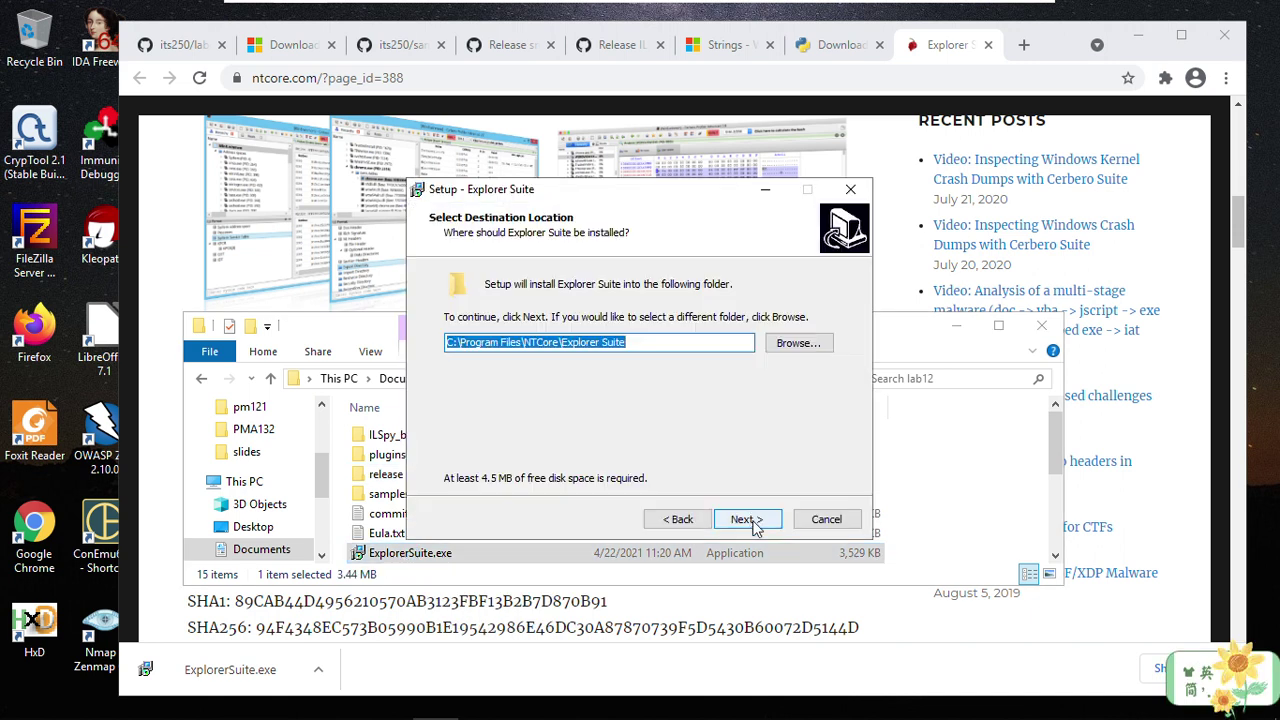
left_click(747, 519)
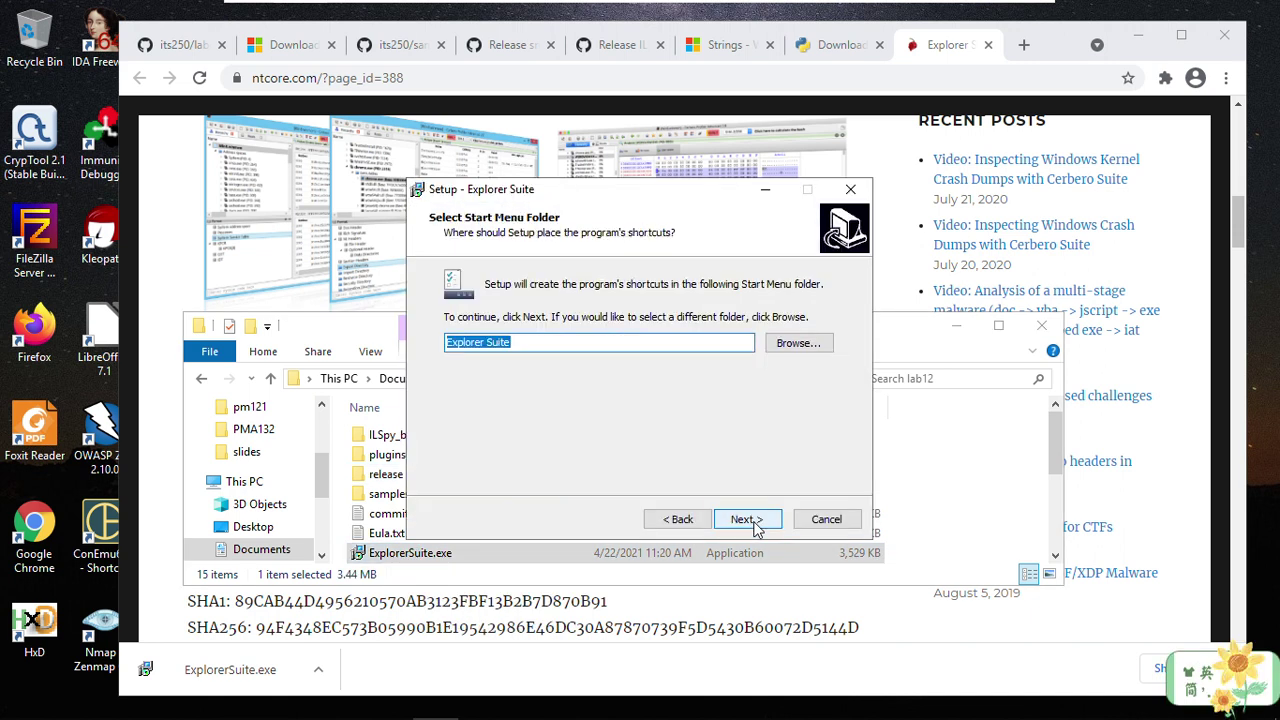
left_click(754, 526)
left_click(754, 526)
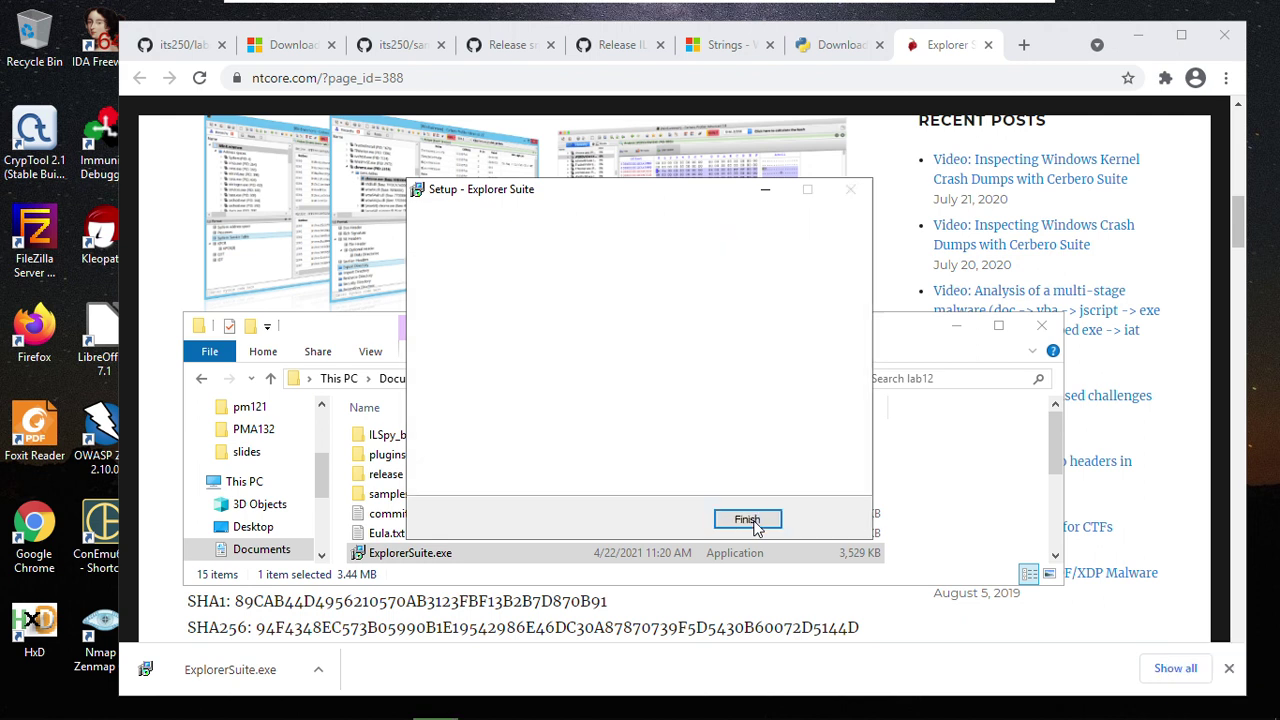
left_click(755, 523)
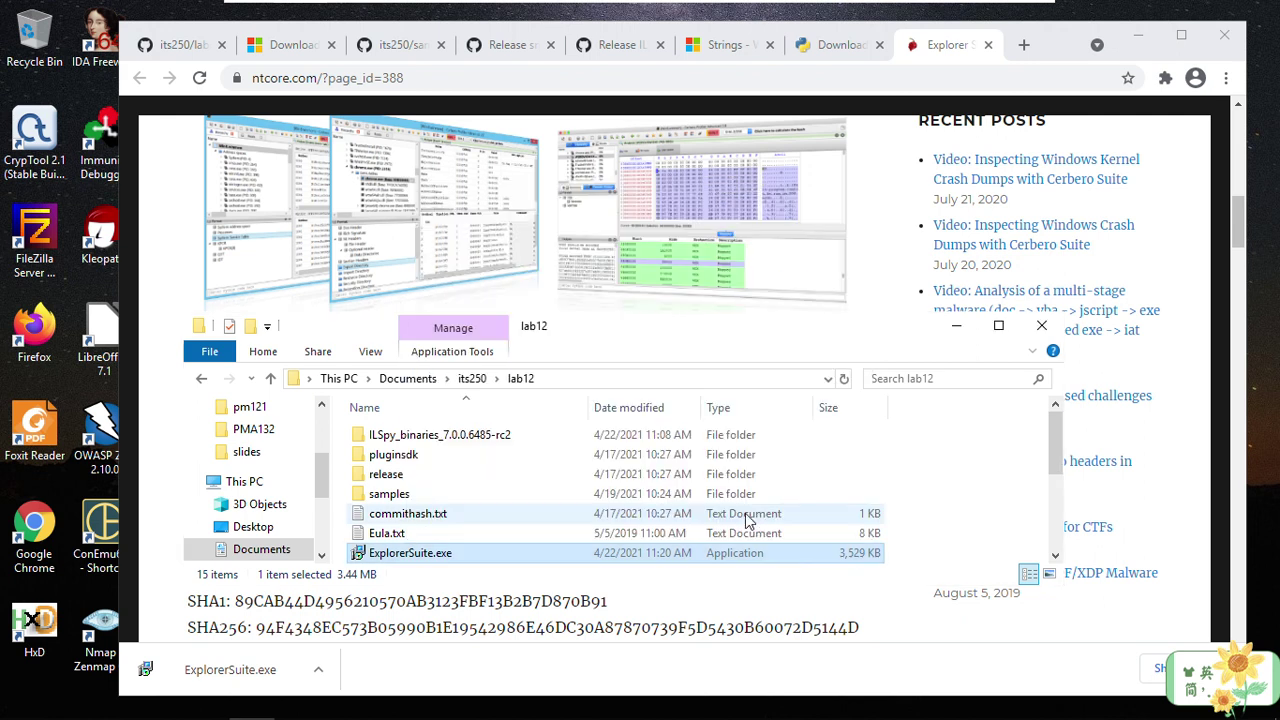
Step: Open Challenge1.exe from the lab12 samples folder with CFF Explorer
double_click(401, 493)
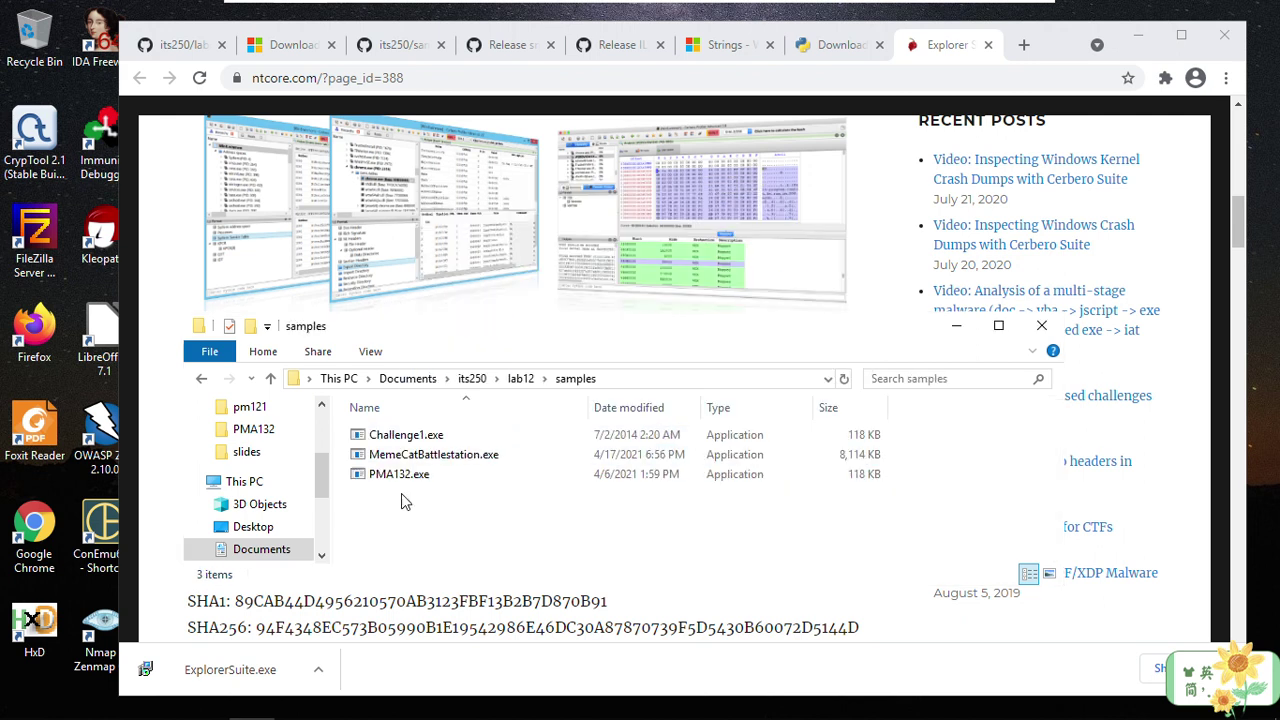
right_click(398, 440)
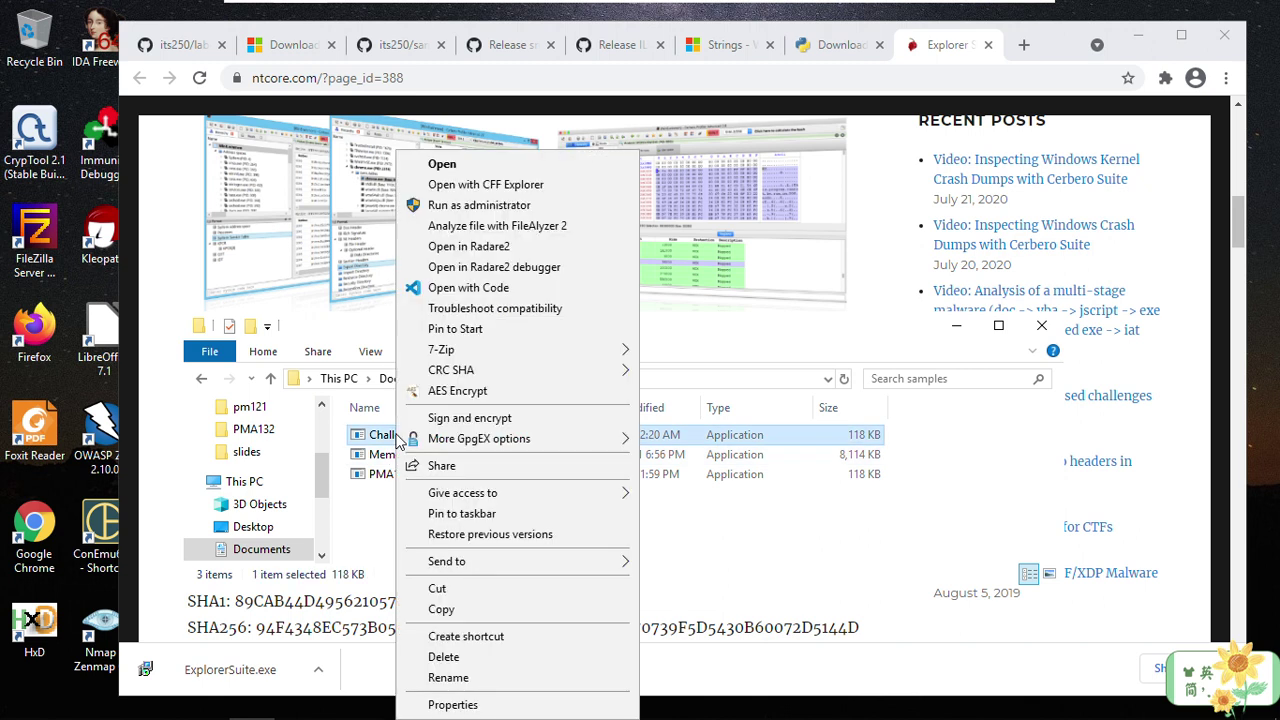
left_click(512, 186)
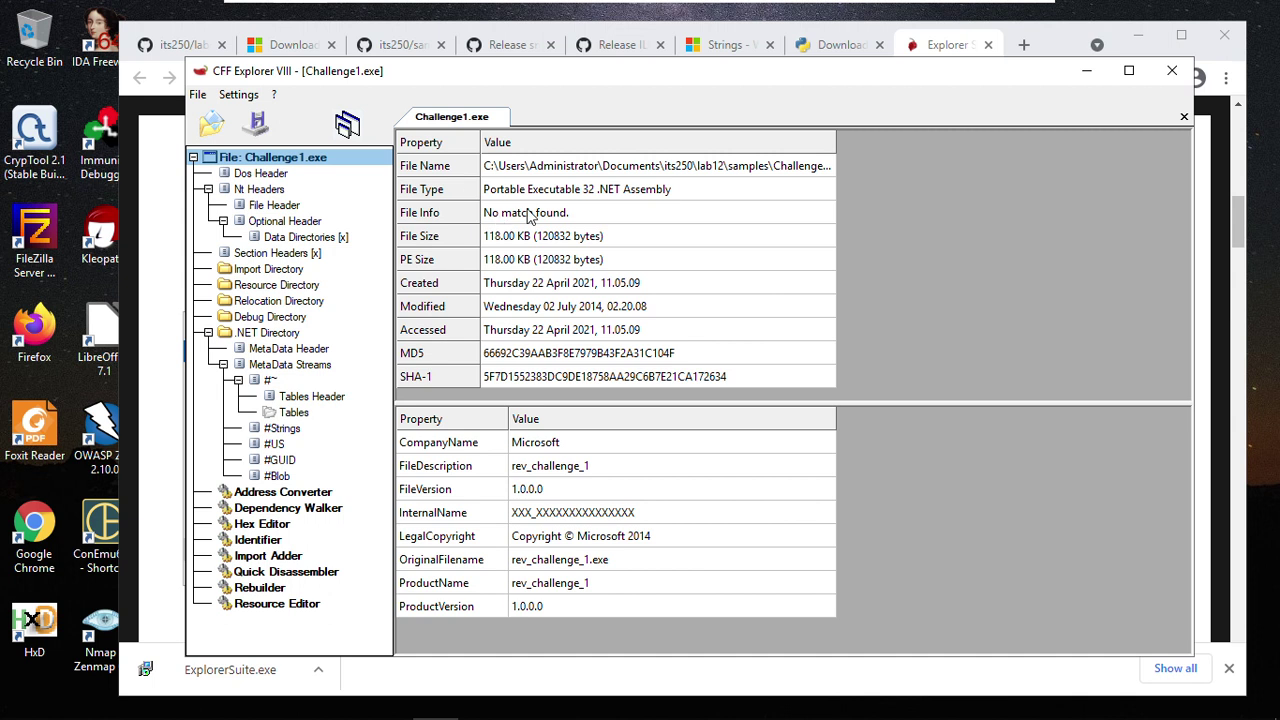
Step: Examine Challenge1.exe's file type, product name and original filename, and widen the value column to show the full file path
left_click(617, 196)
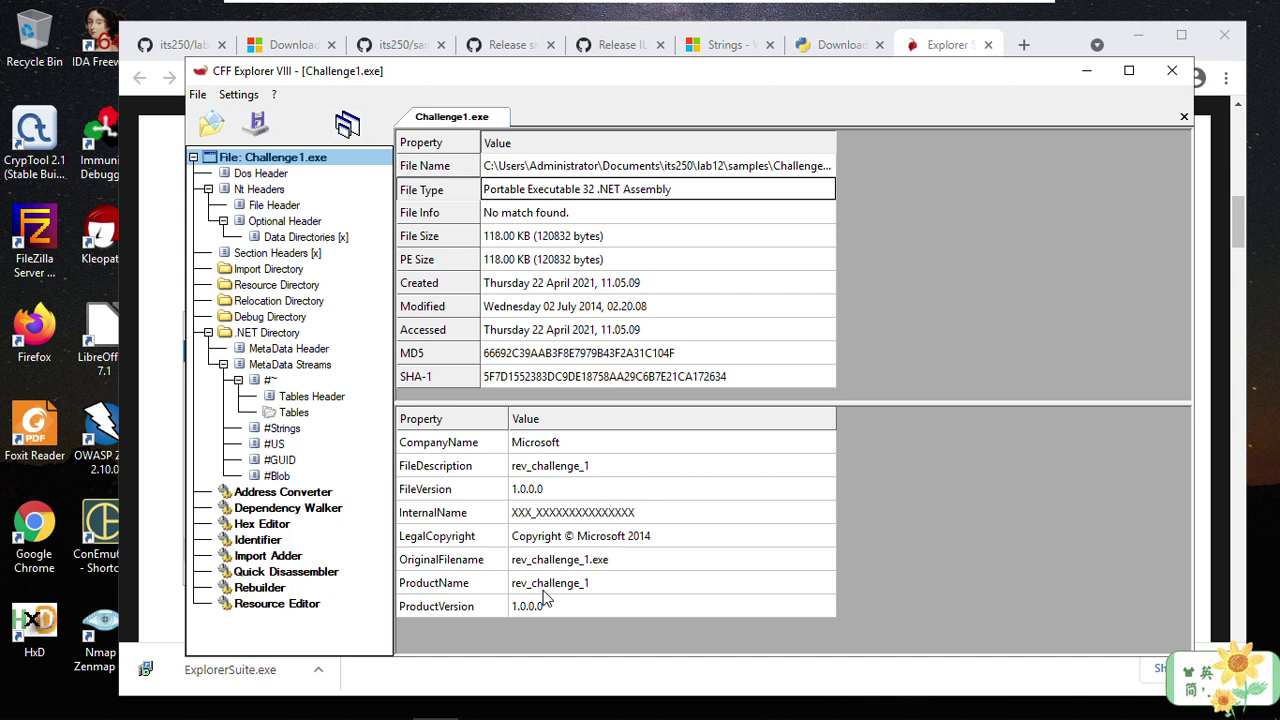
left_click(586, 588)
left_click(600, 583)
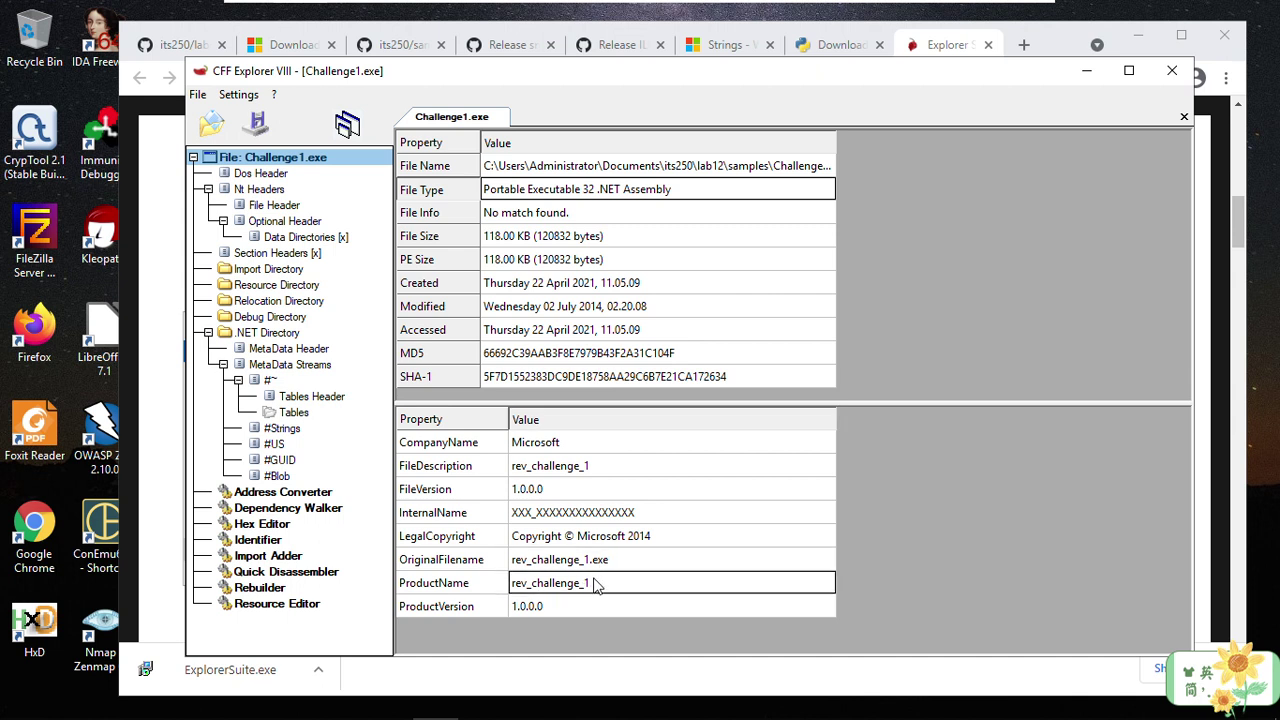
left_click(602, 563)
left_click(593, 590)
left_click(544, 567)
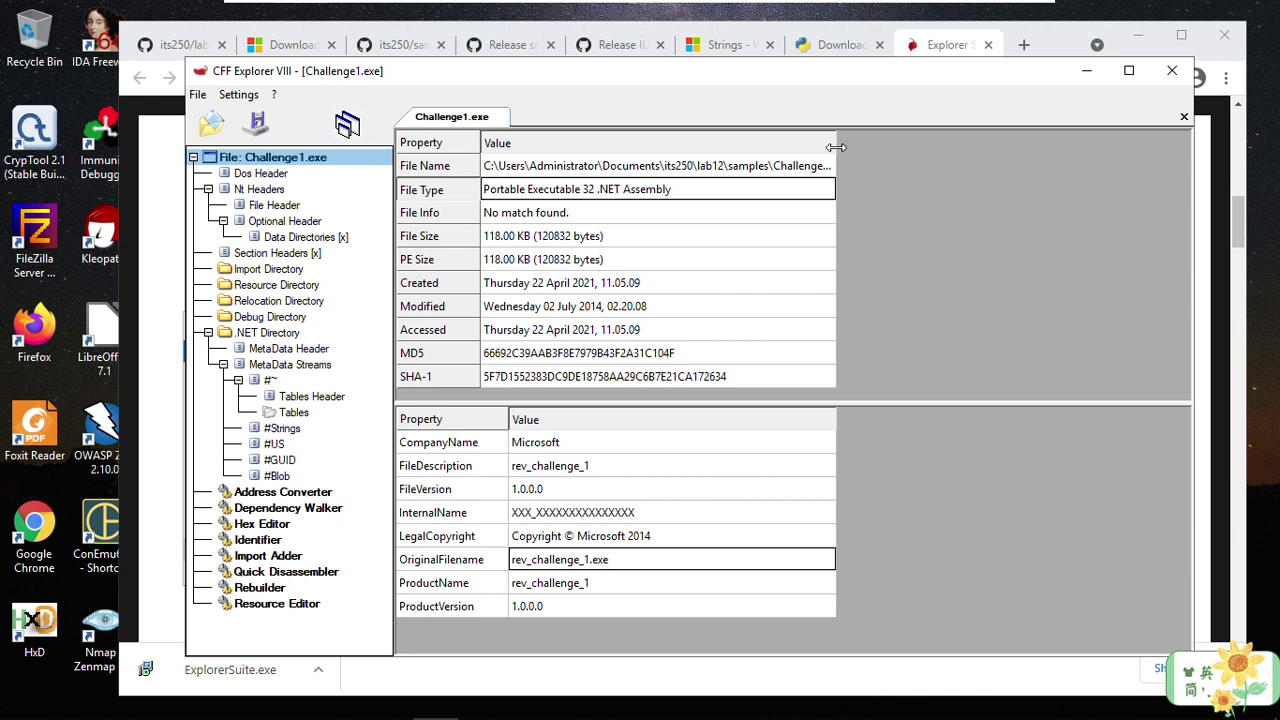
left_click_drag(834, 147, 935, 155)
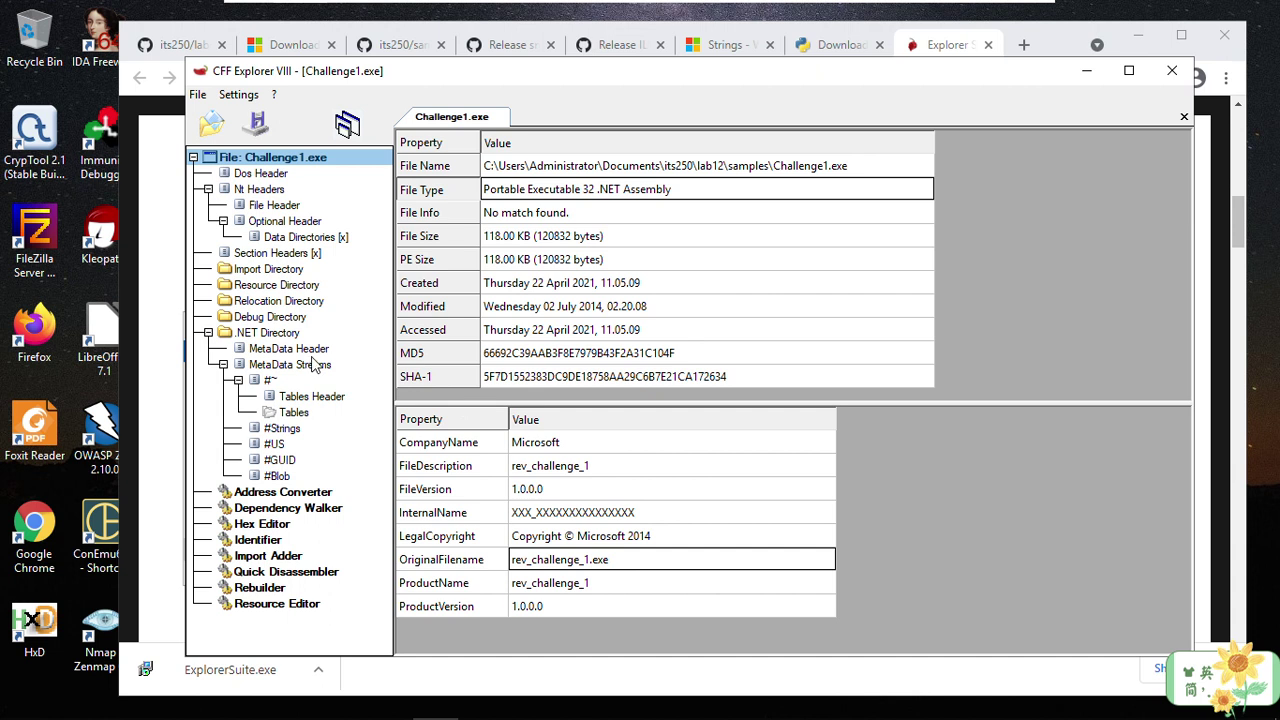
Step: View the File Header under Nt Headers to check the machine type, and move the CFF Explorer window aside
left_click(262, 191)
left_click(271, 207)
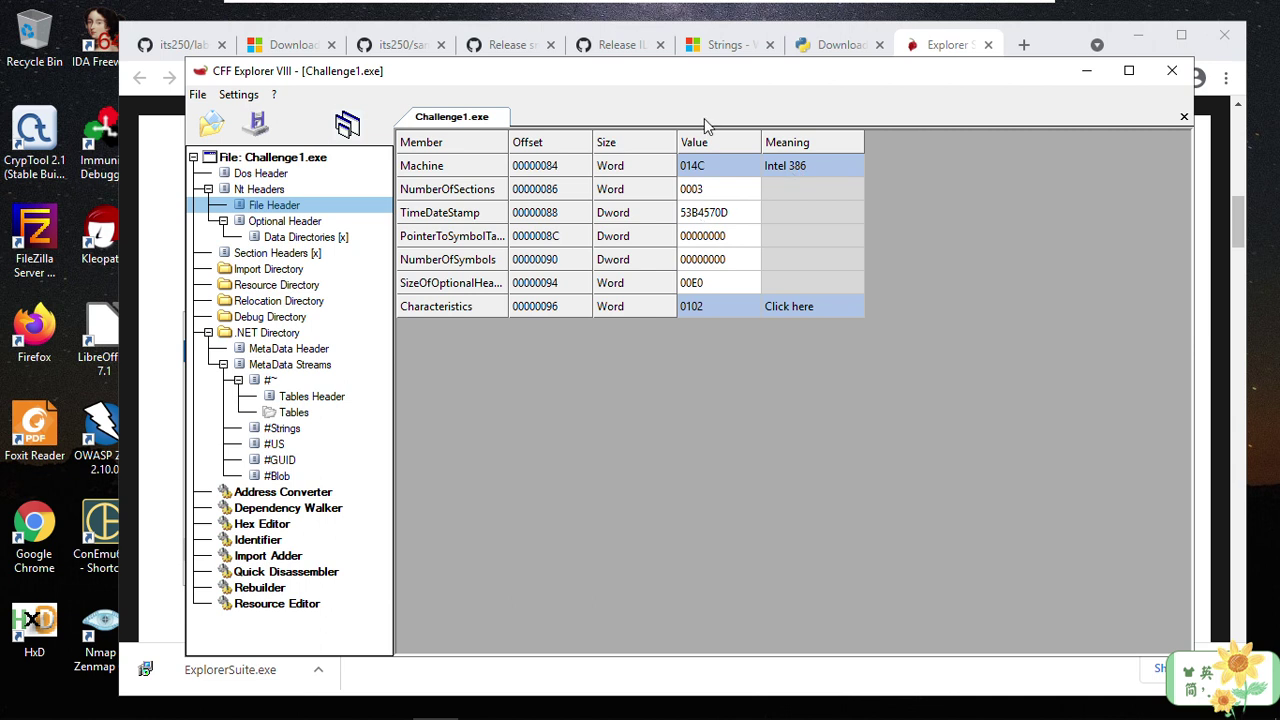
left_click_drag(700, 79, 751, 98)
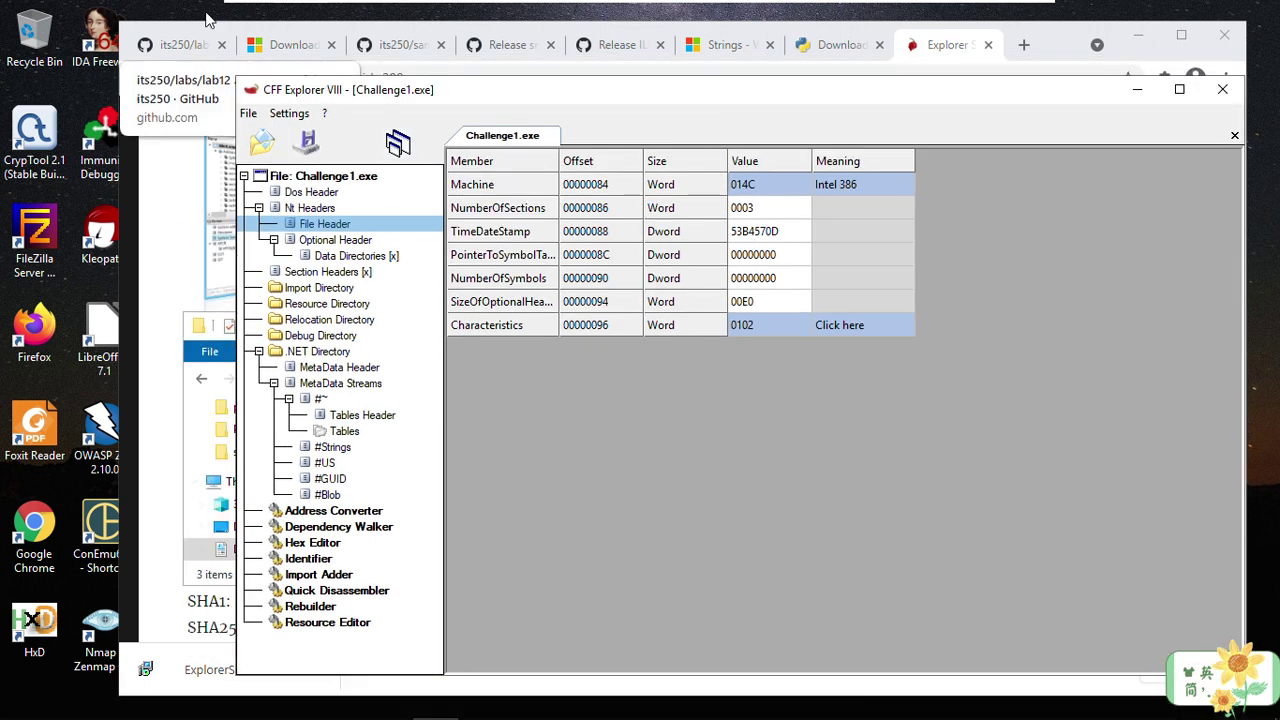
Step: Return to the lab12 README and highlight the "file type of this sample" question
left_click(176, 48)
scroll(414, 427, "down", 7)
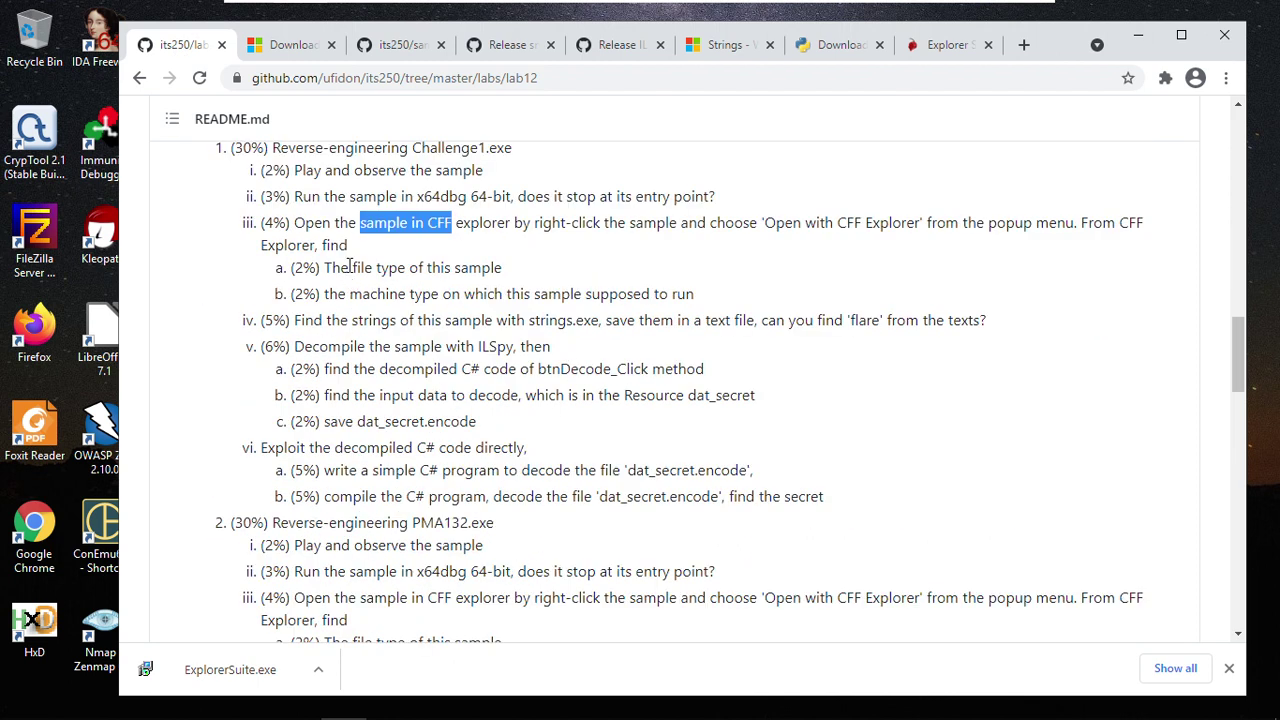
left_click_drag(351, 268, 490, 272)
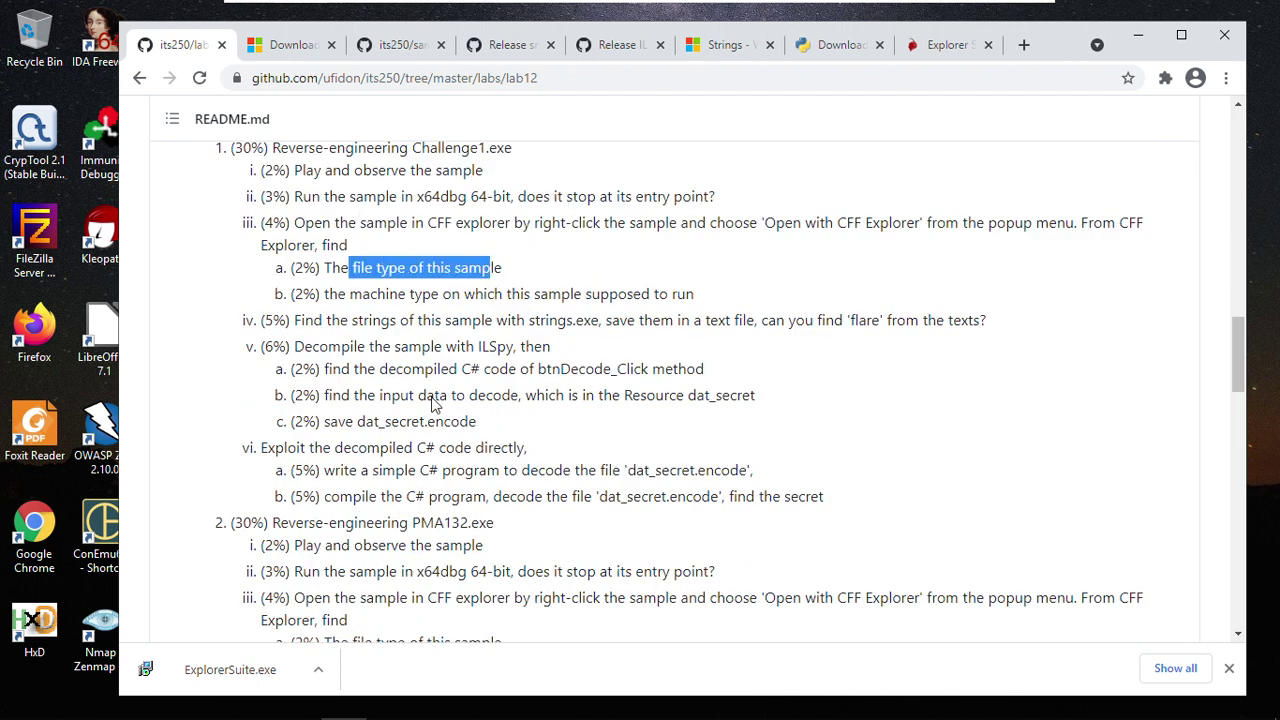
Step: Switch back to CFF Explorer, view Challenge1.exe's general file properties for the file type, and move the window off the README questions
mouse_move(300, 705)
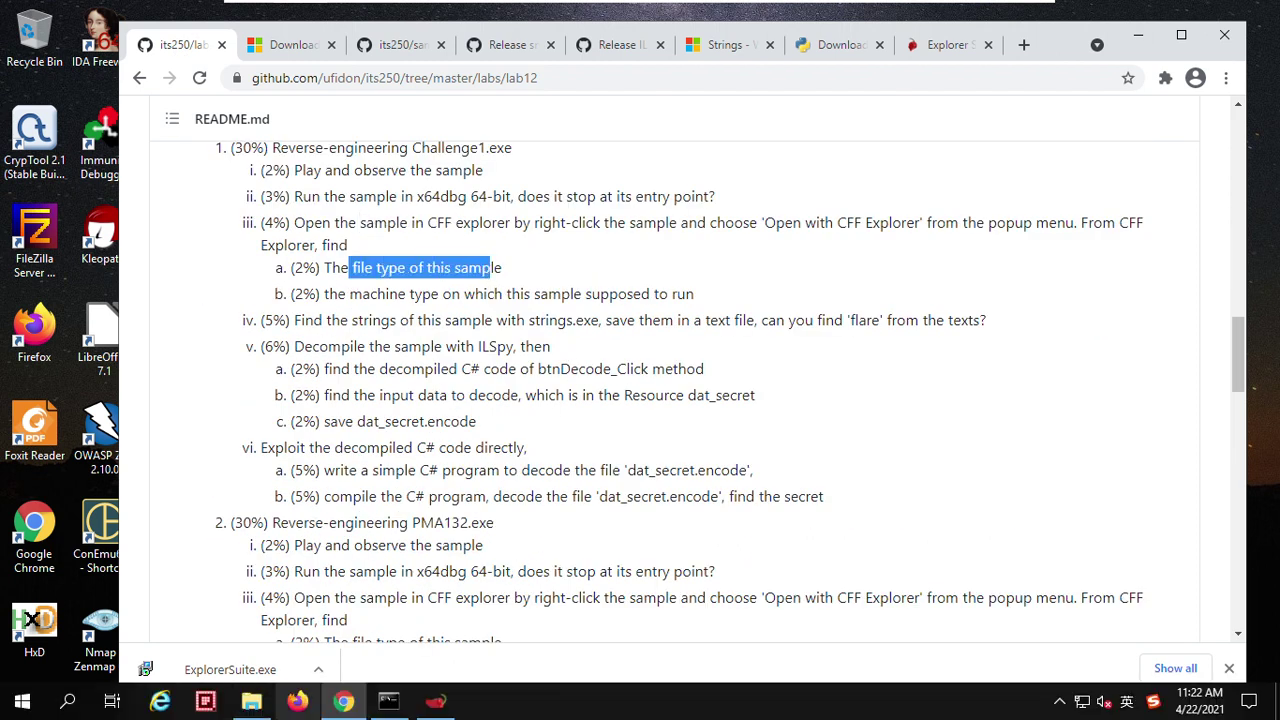
left_click(433, 705)
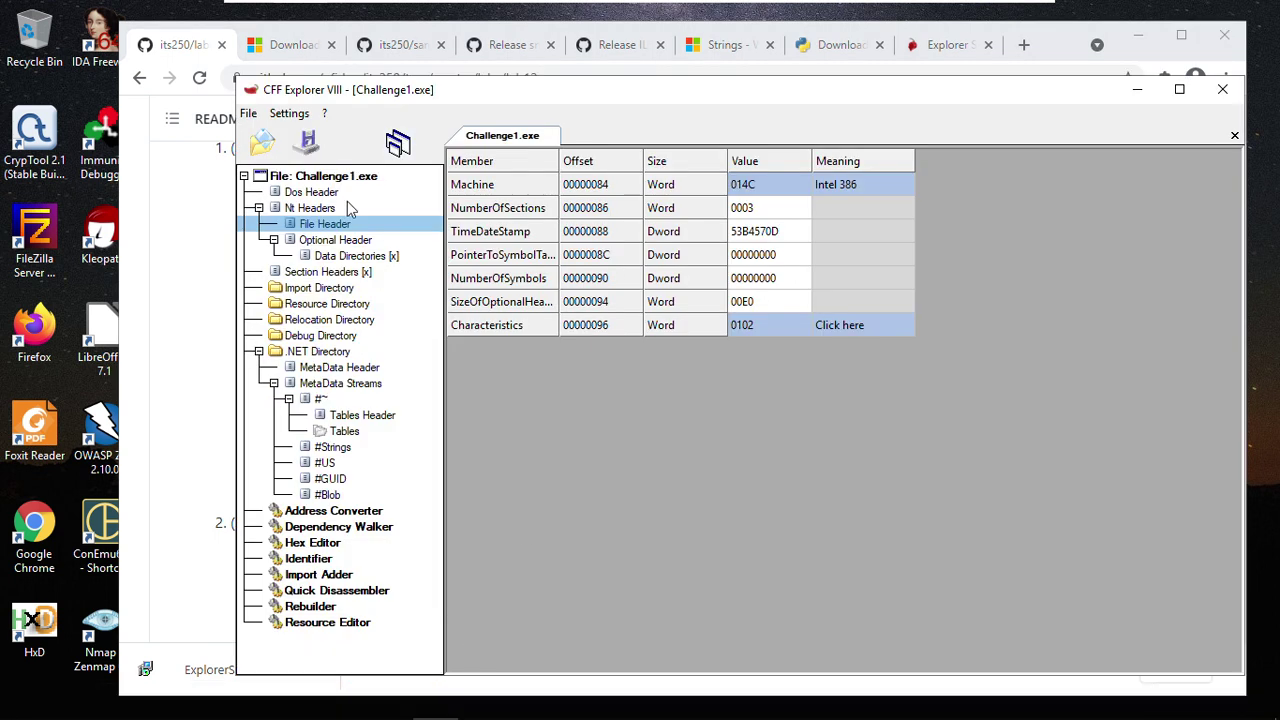
left_click(323, 178)
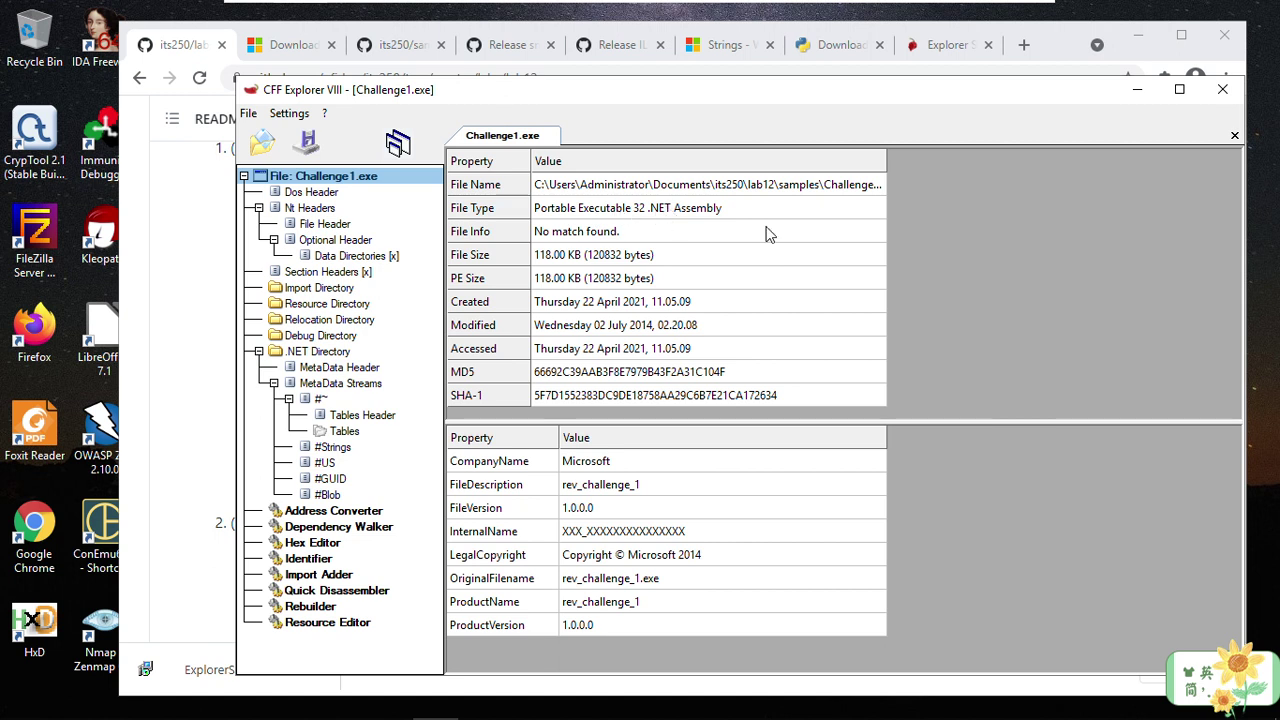
left_click_drag(557, 102, 685, 159)
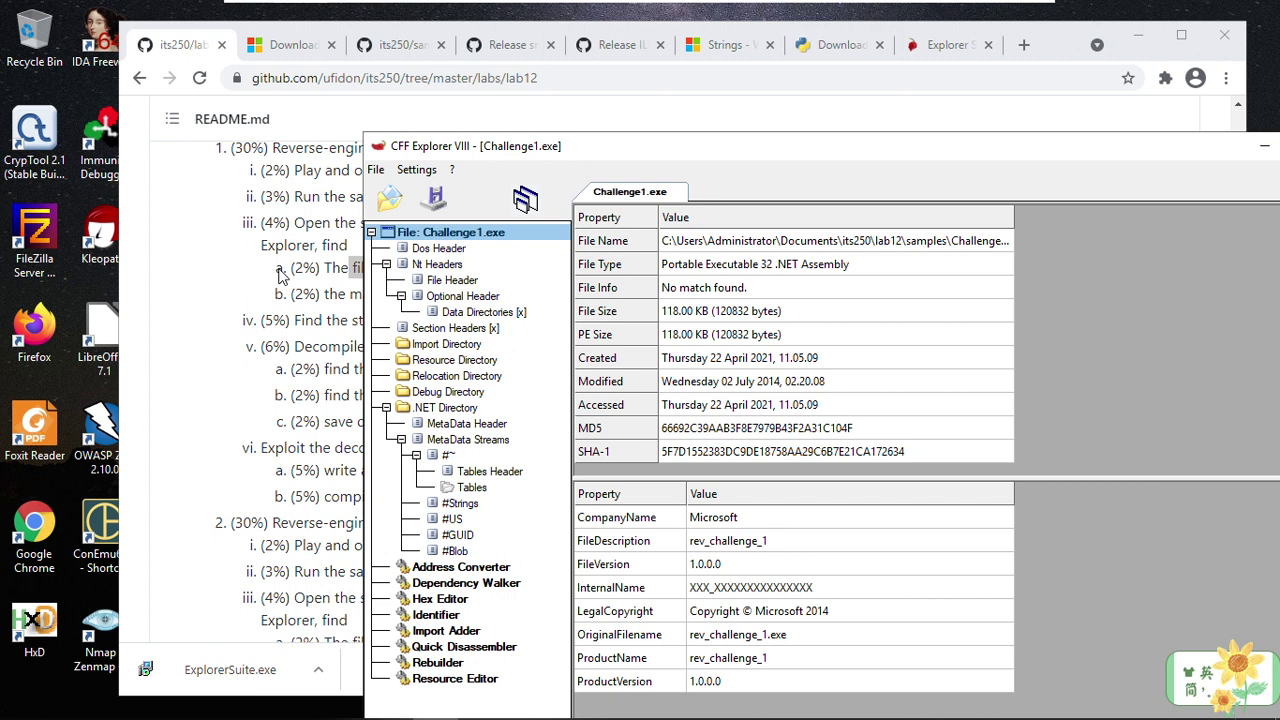
Step: Return to the README and highlight the file type question, then the machine type question
left_click(330, 267)
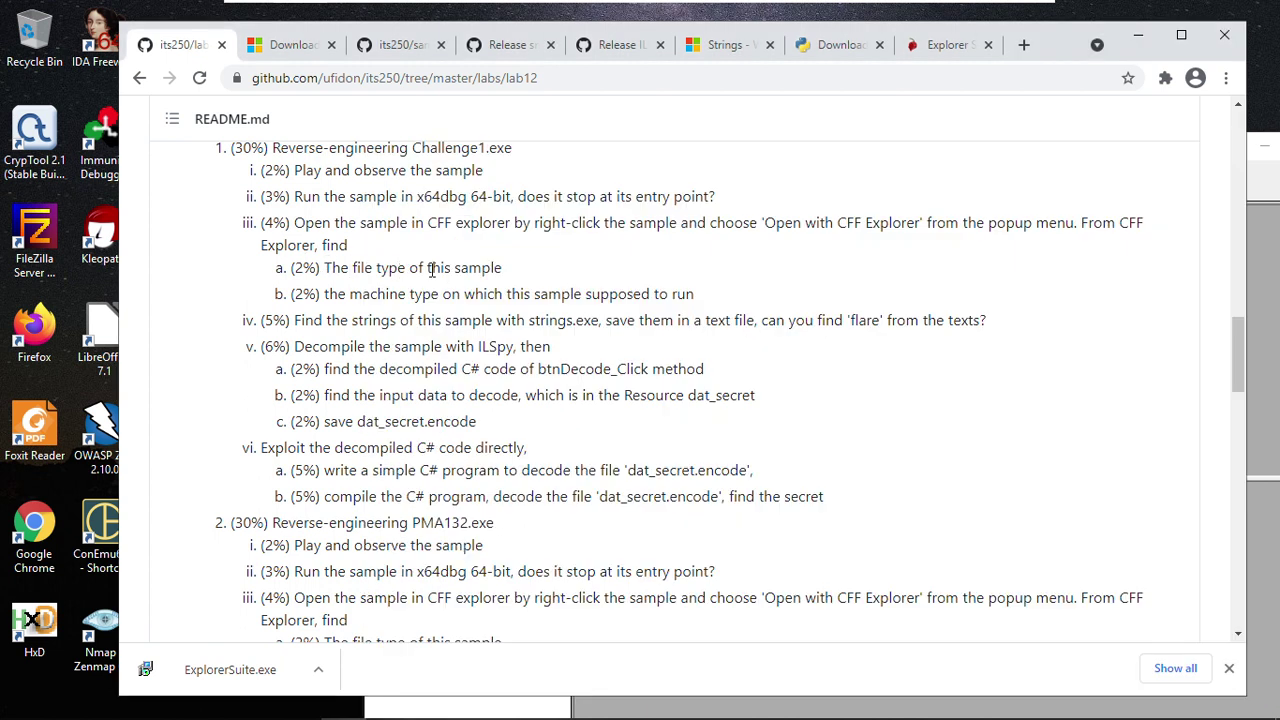
left_click_drag(397, 268, 506, 272)
left_click_drag(362, 293, 507, 294)
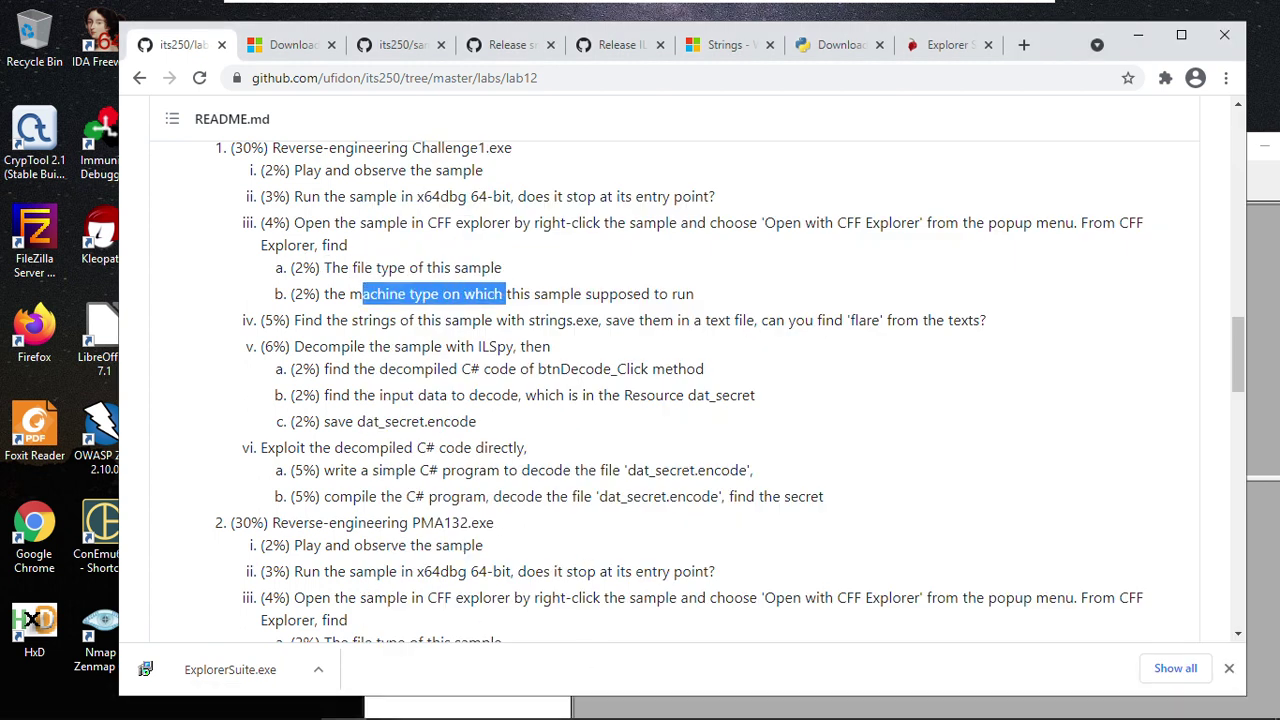
Step: Switch to CFF Explorer, view the File Header under Nt Headers for the machine type, and move the window off the README questions
left_click(421, 705)
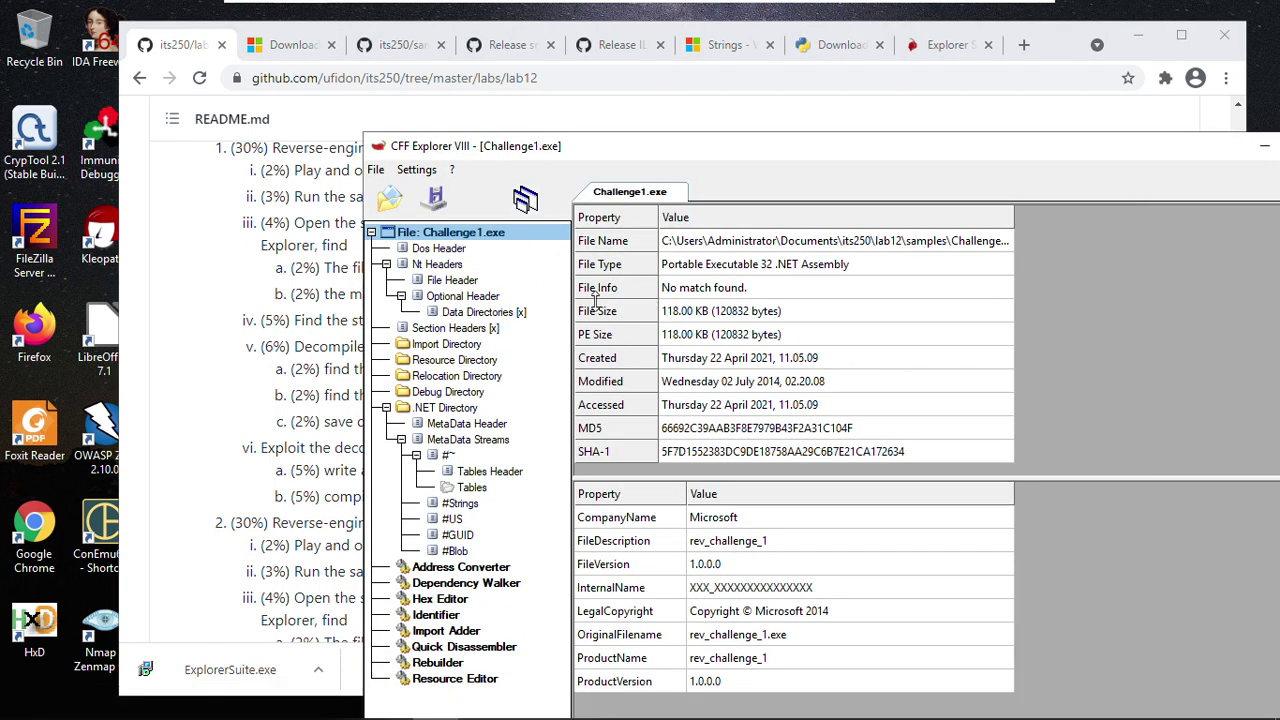
left_click(442, 266)
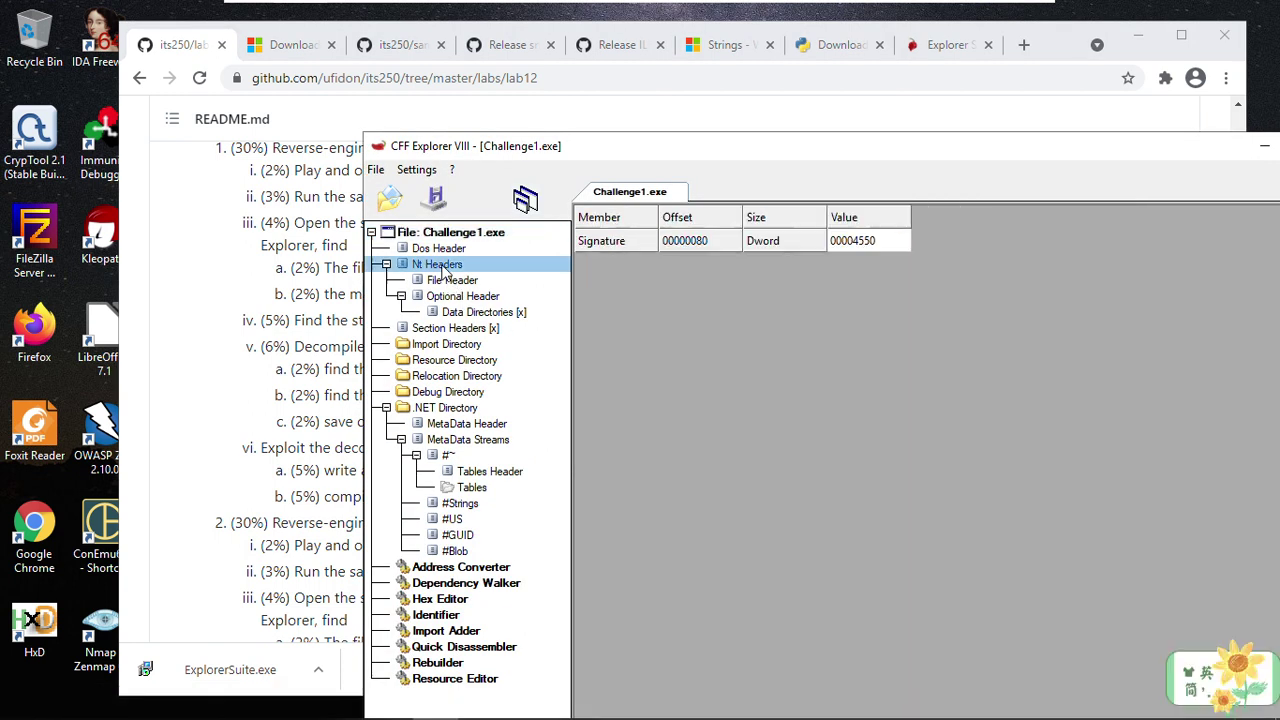
left_click(462, 282)
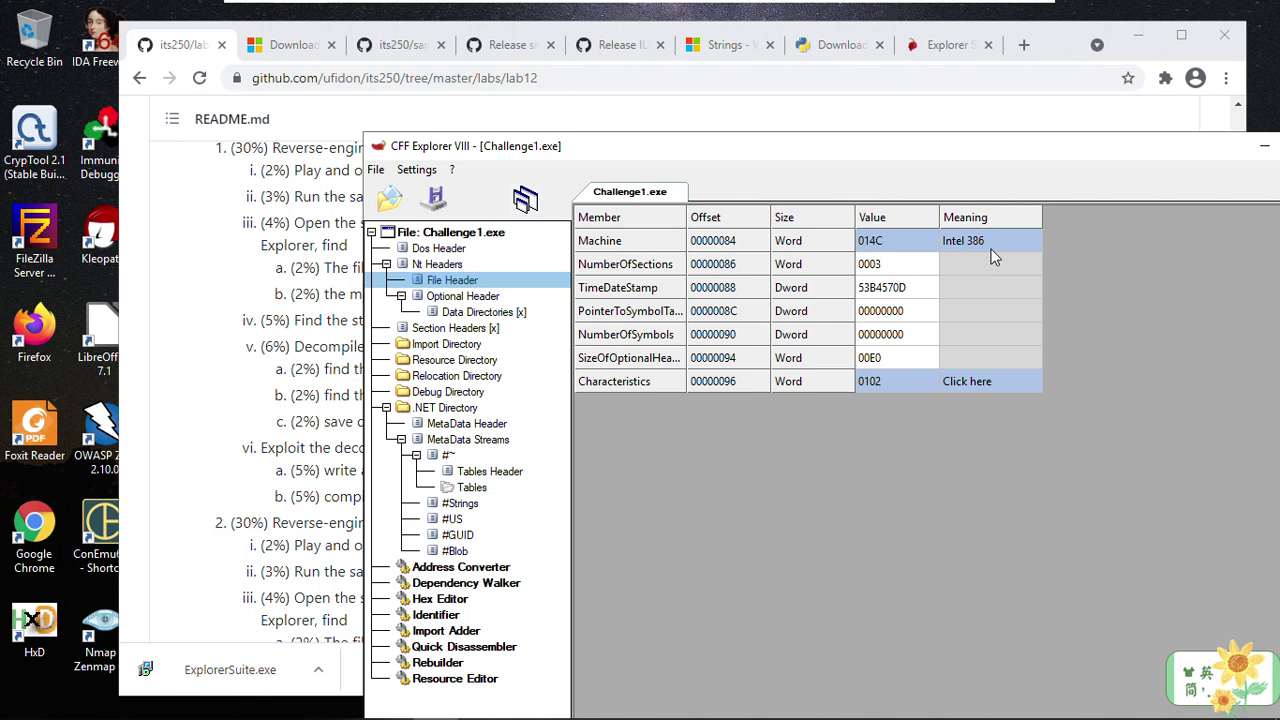
left_click_drag(582, 148, 738, 140)
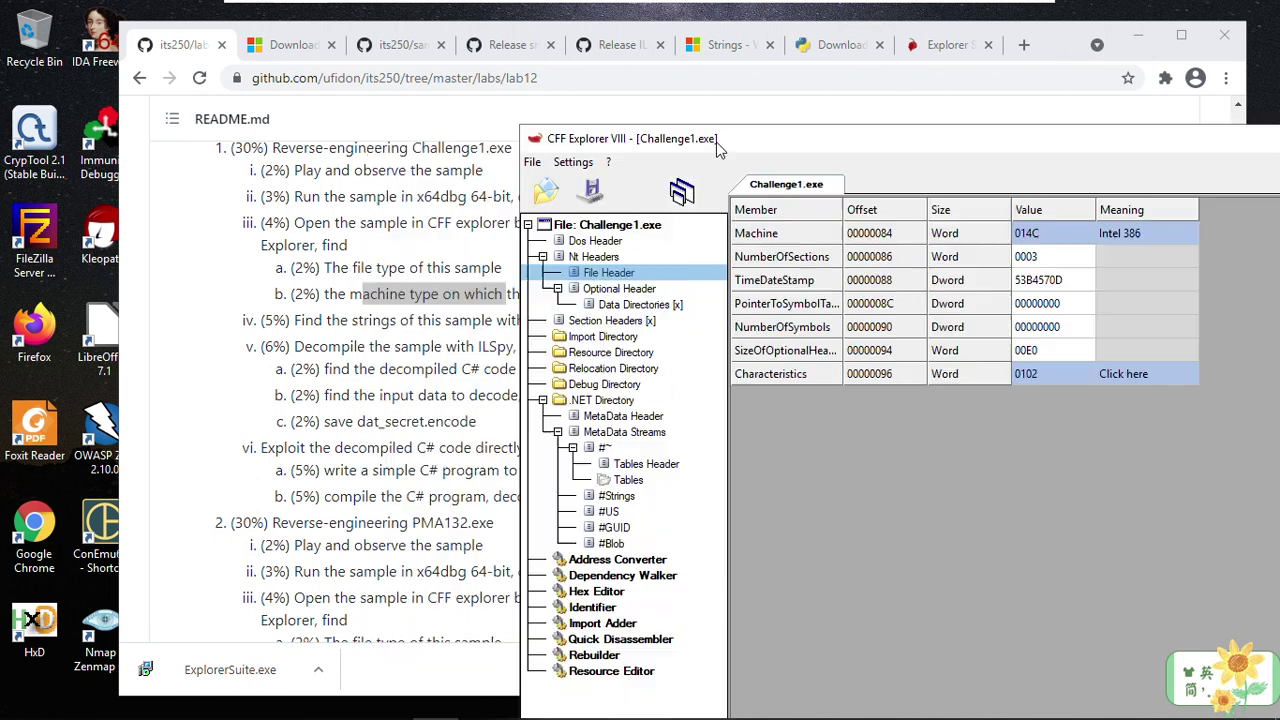
Step: Return to the README and highlight "strings.exe" and 'flare' in the strings task for Challenge1.exe
left_click(386, 293)
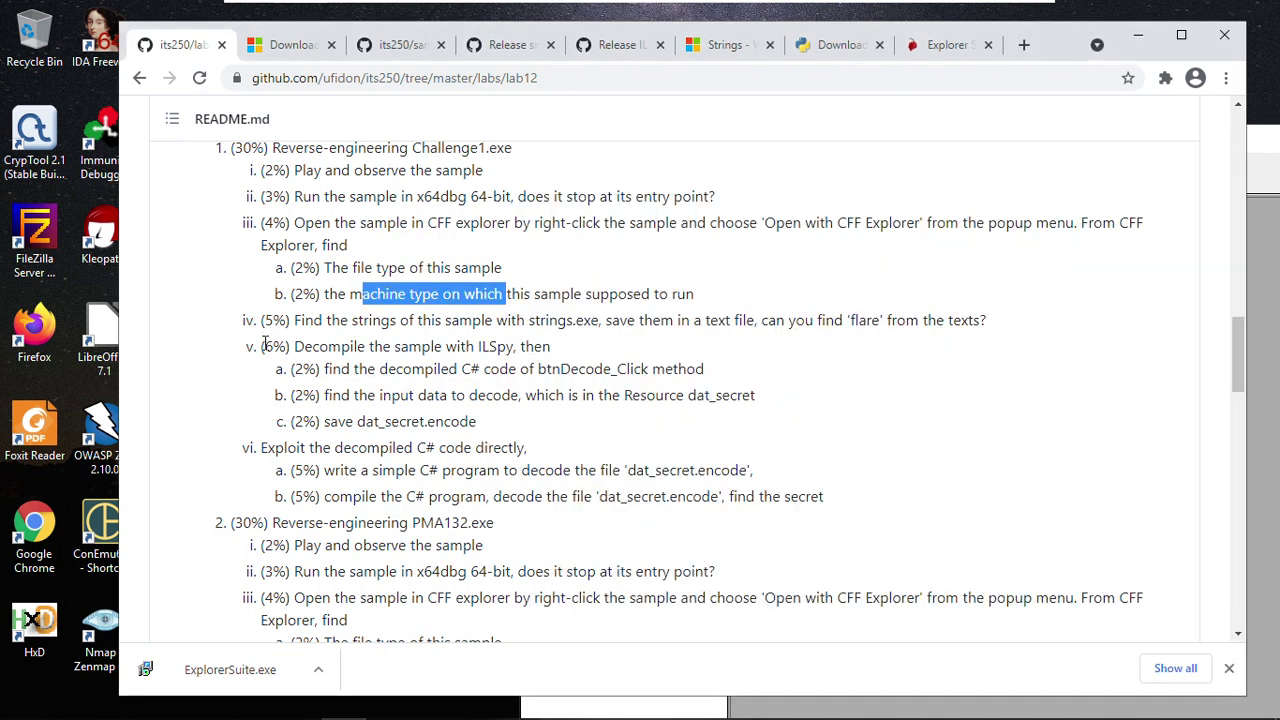
left_click_drag(316, 322, 596, 322)
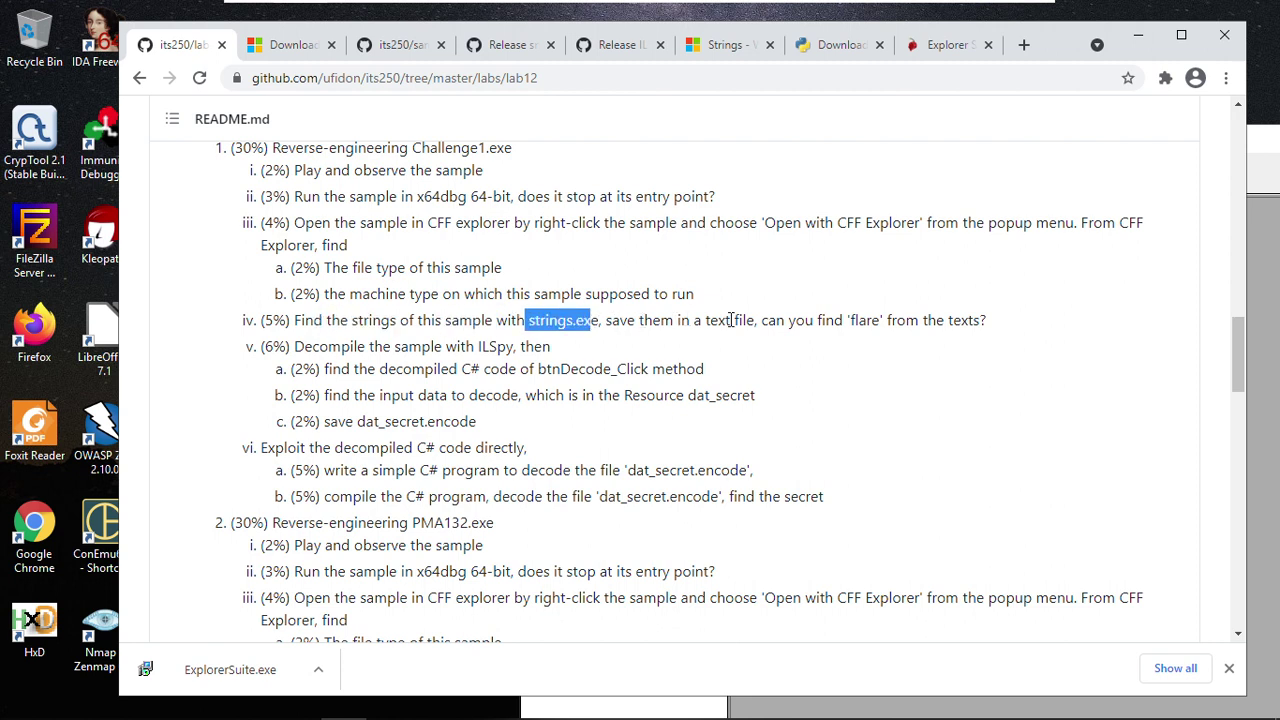
left_click_drag(845, 320, 876, 318)
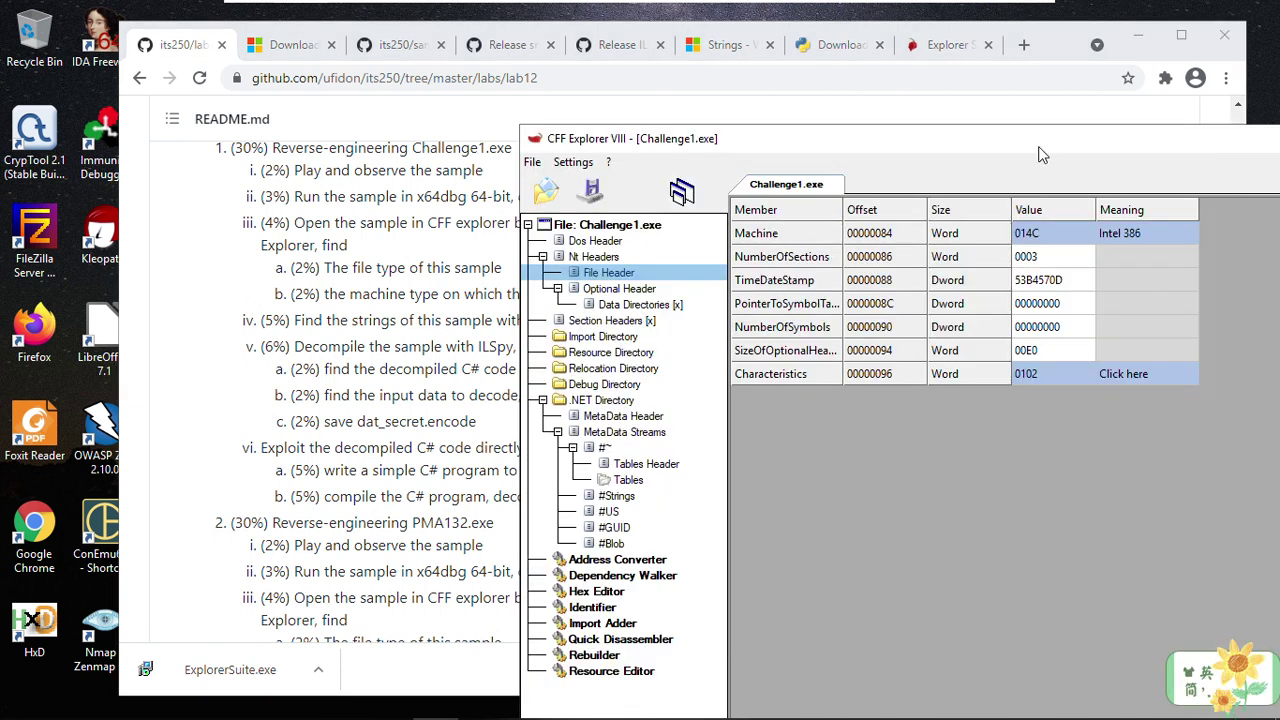
Step: Bring CFF Explorer fully into view, inspect the Section Headers, and expand the Version Info and Configuration Files entries of the Resource Directory
left_click_drag(1042, 152, 771, 113)
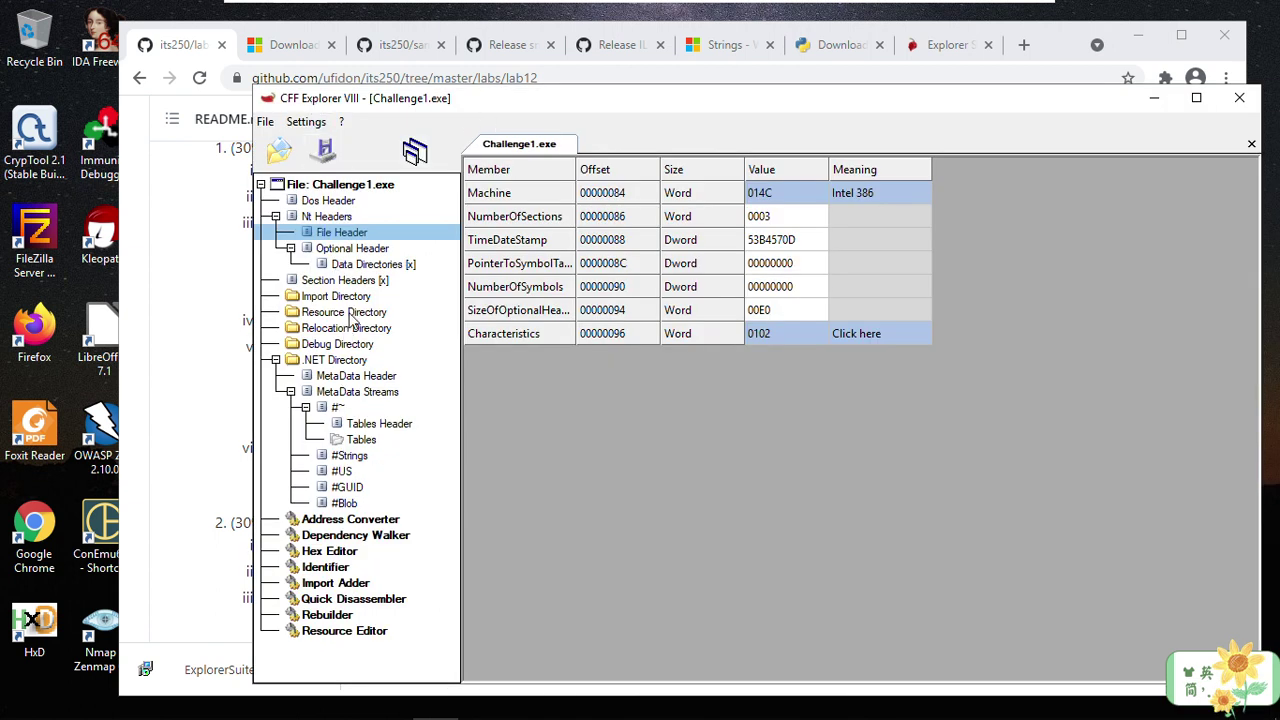
left_click(335, 282)
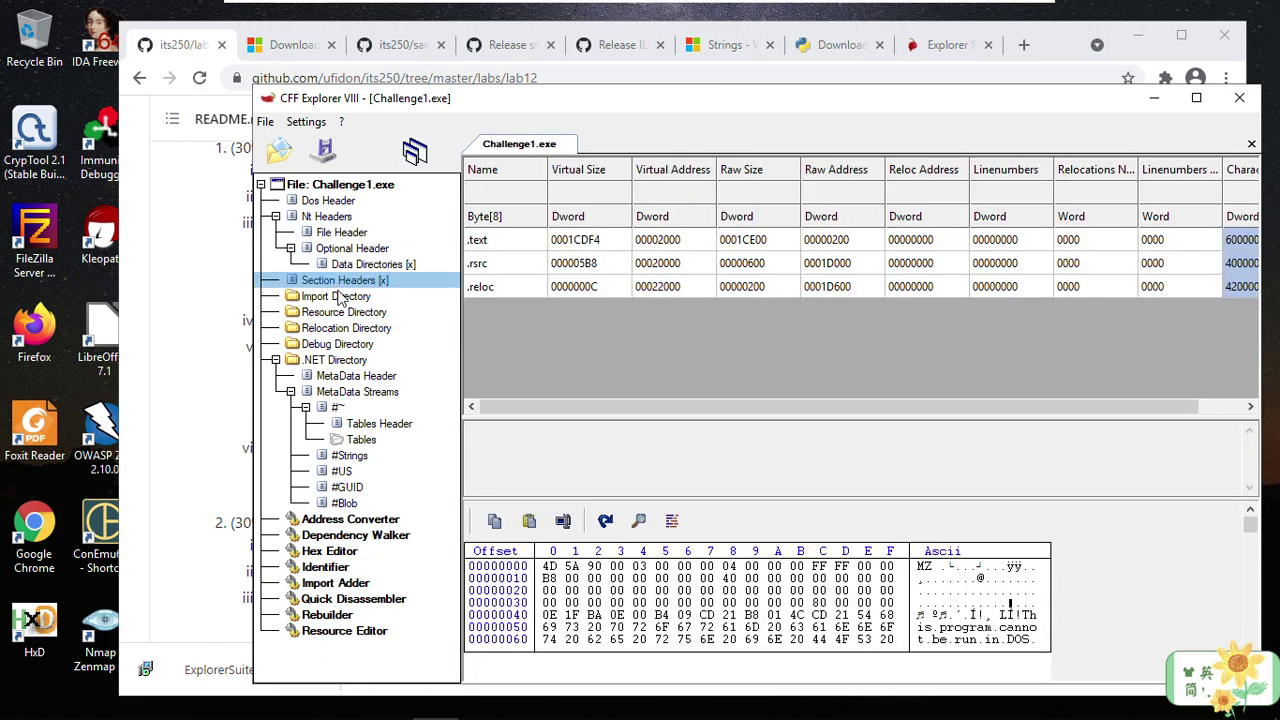
left_click(344, 312)
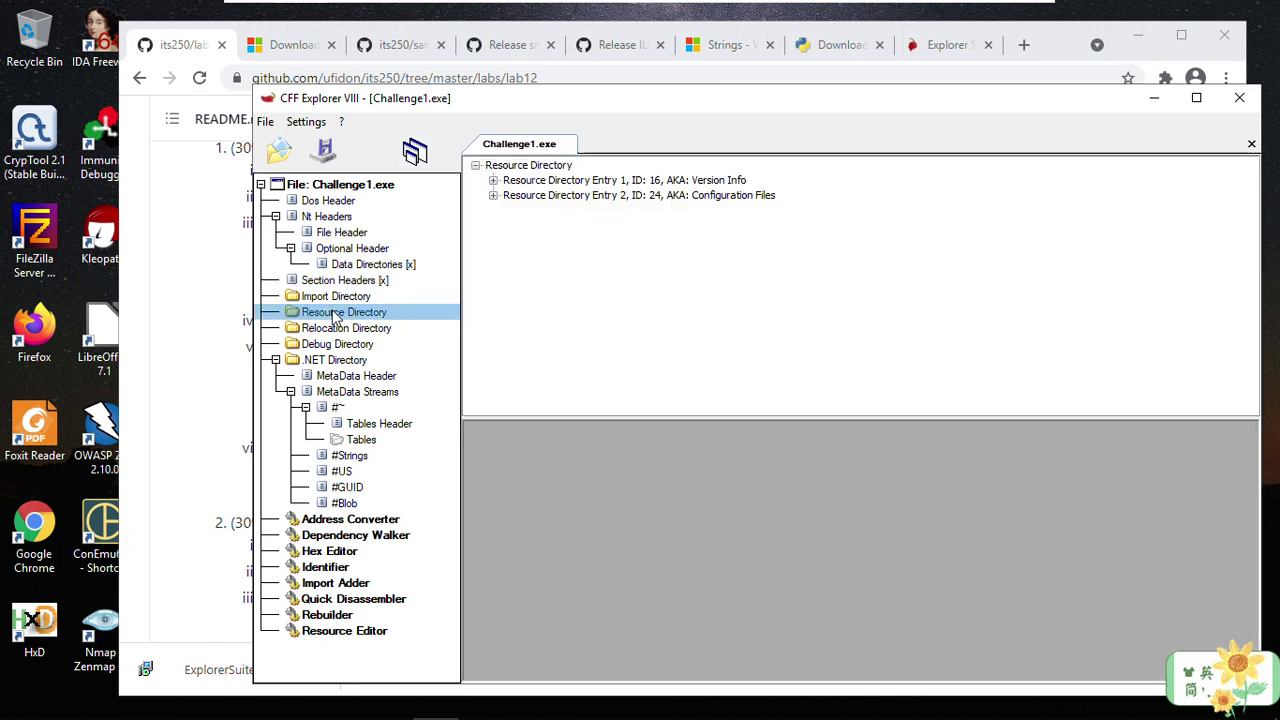
left_click(493, 196)
left_click(493, 181)
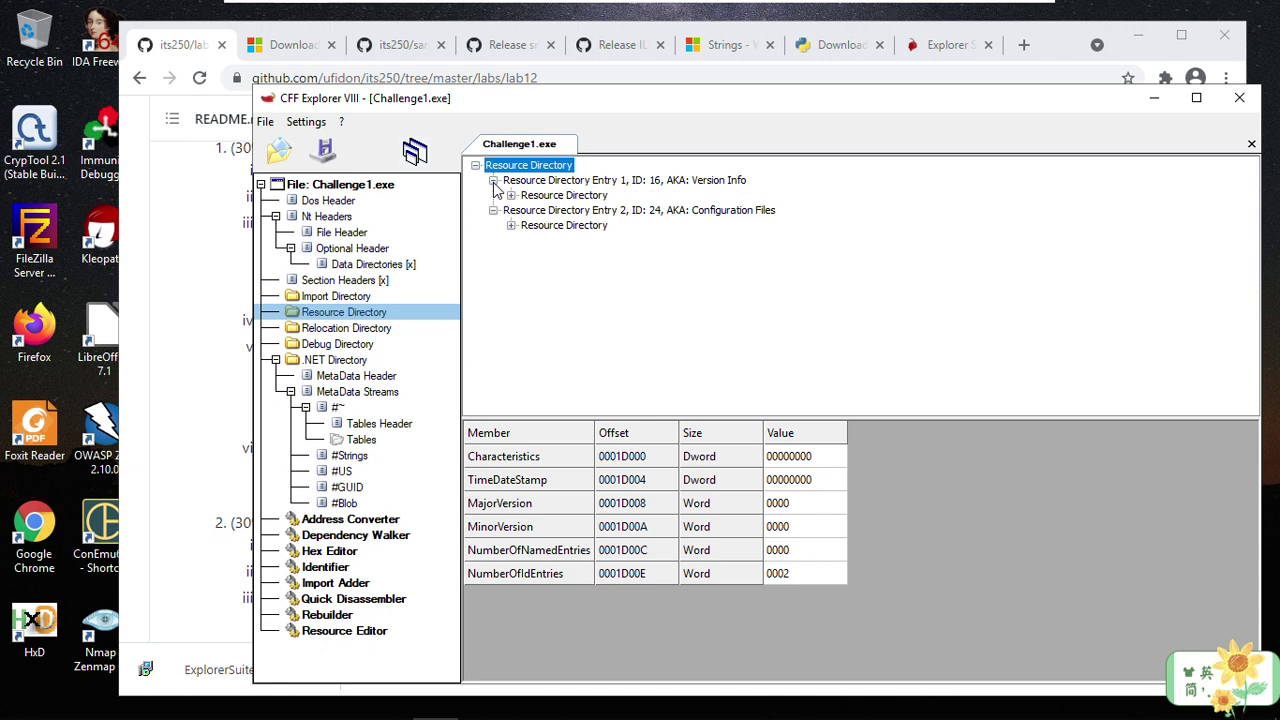
left_click(511, 195)
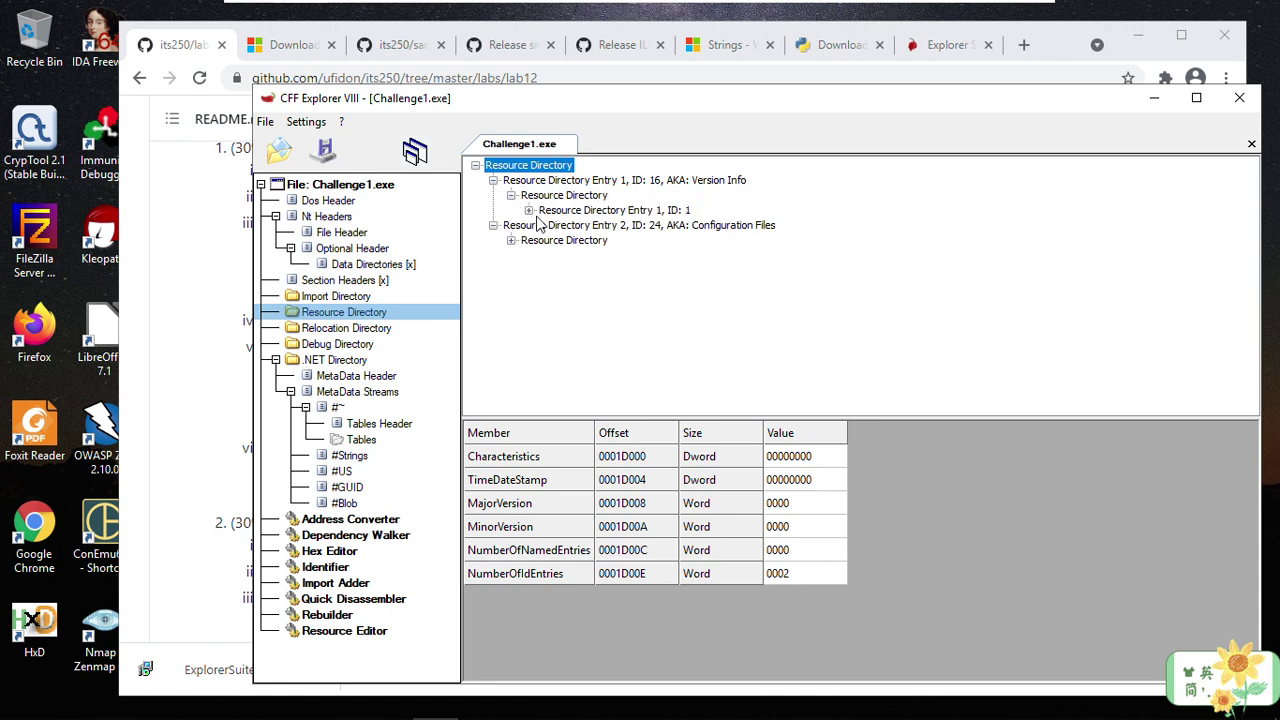
left_click(572, 211)
left_click(528, 210)
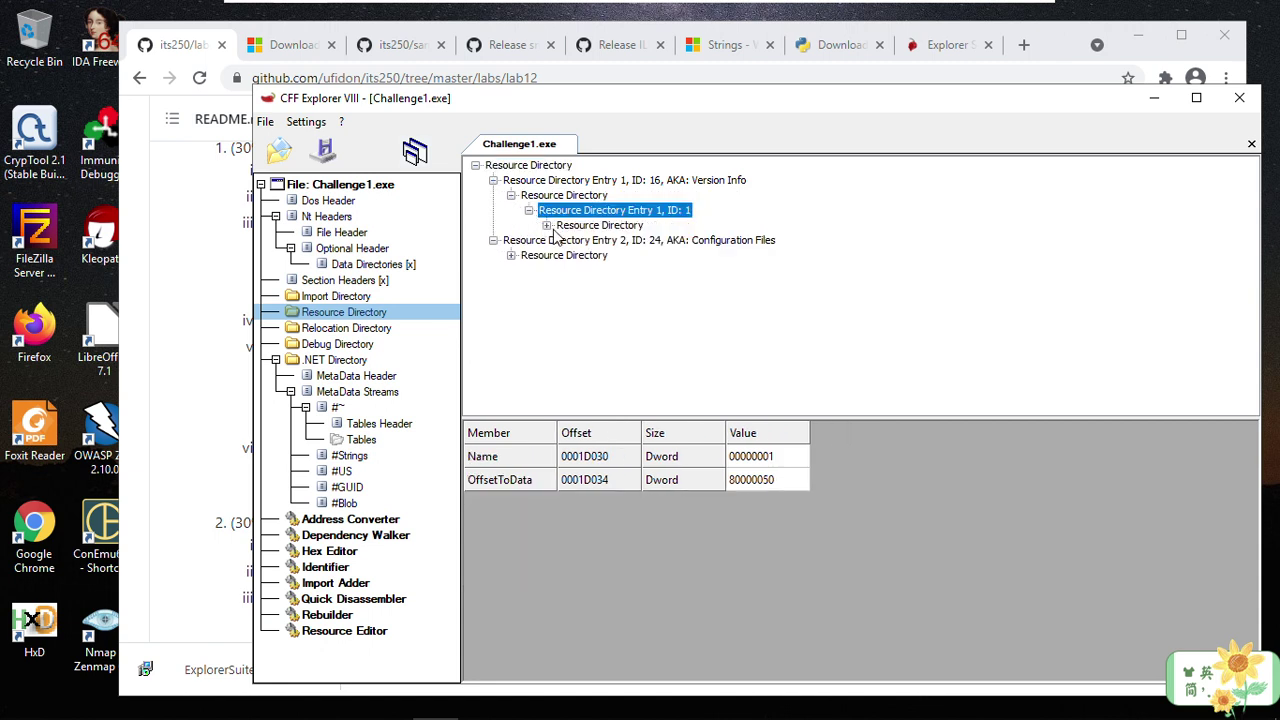
left_click(568, 226)
Step: View the Relocation Directory, Debug Directory, MetaData Header and Tables Header of Challenge1.exe, and close CFF Explorer
left_click(330, 329)
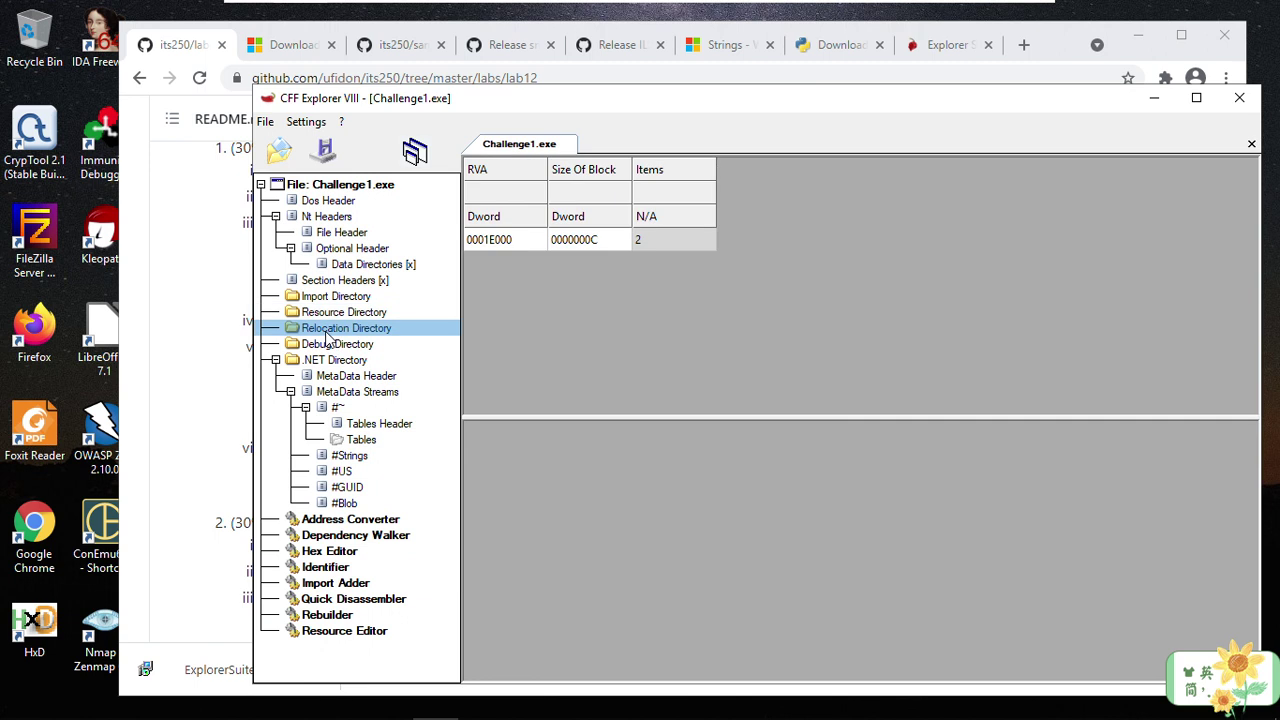
left_click(336, 345)
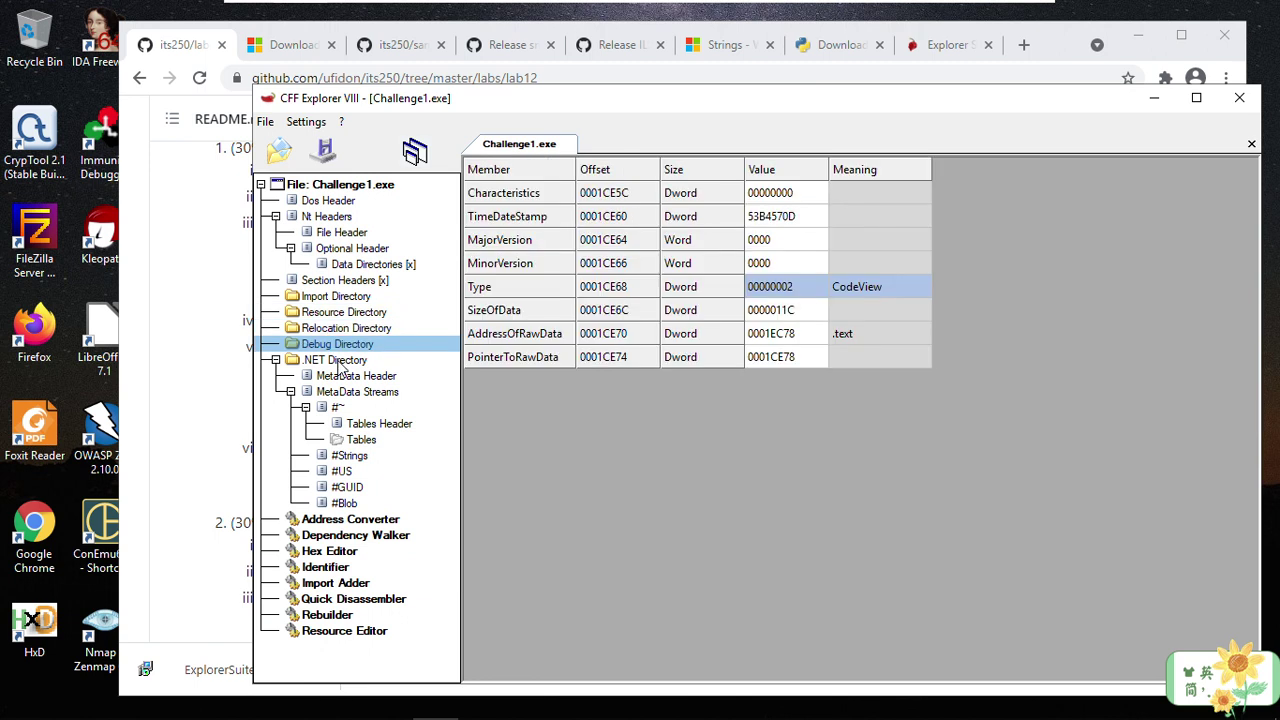
left_click(346, 377)
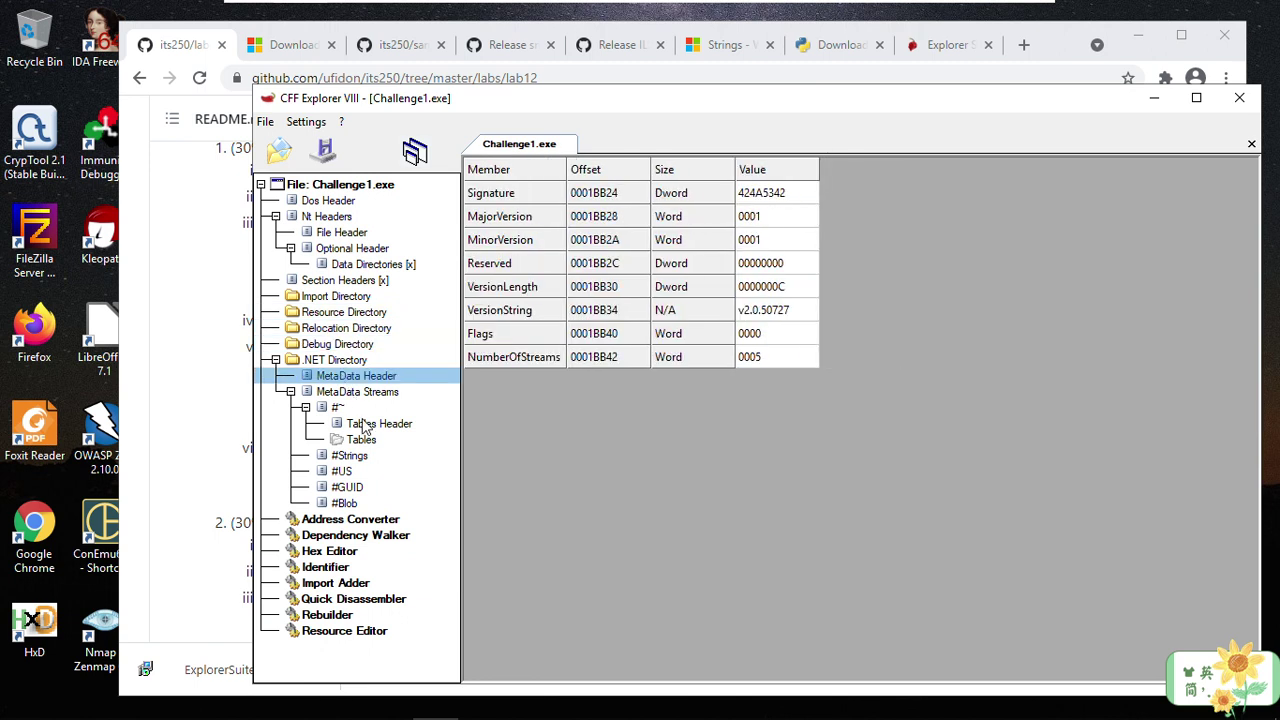
left_click(368, 425)
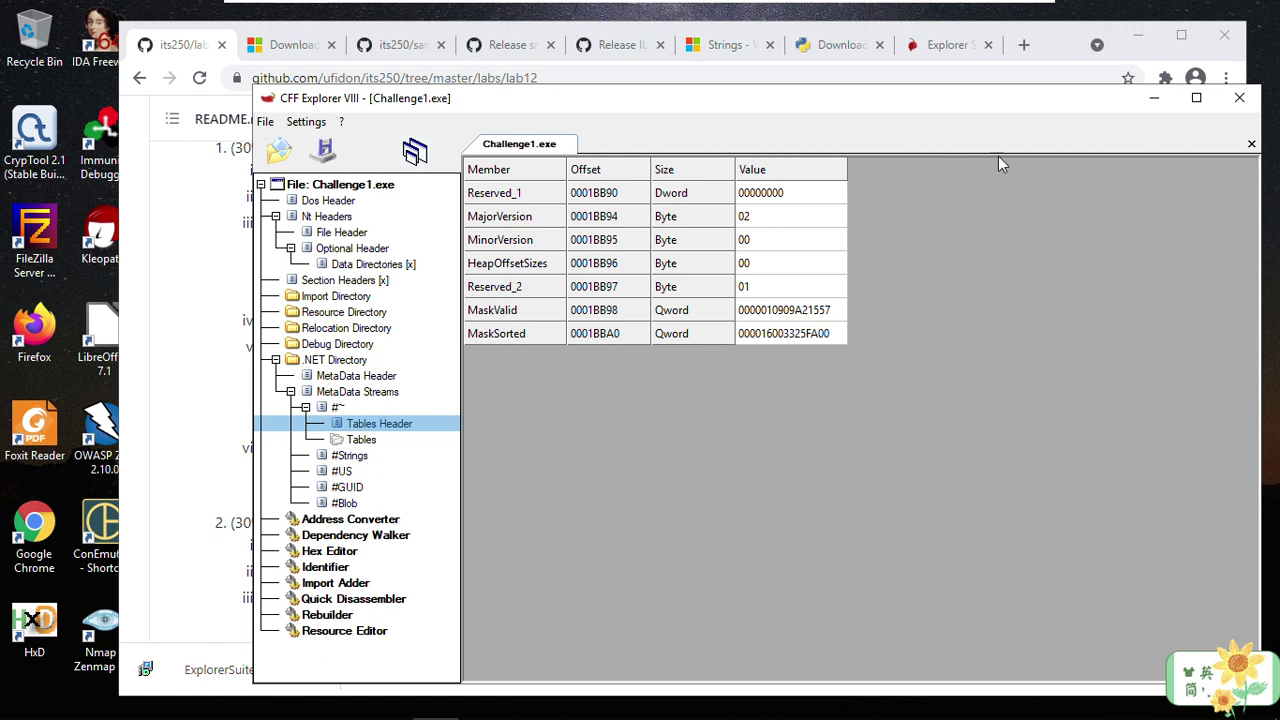
left_click(1240, 99)
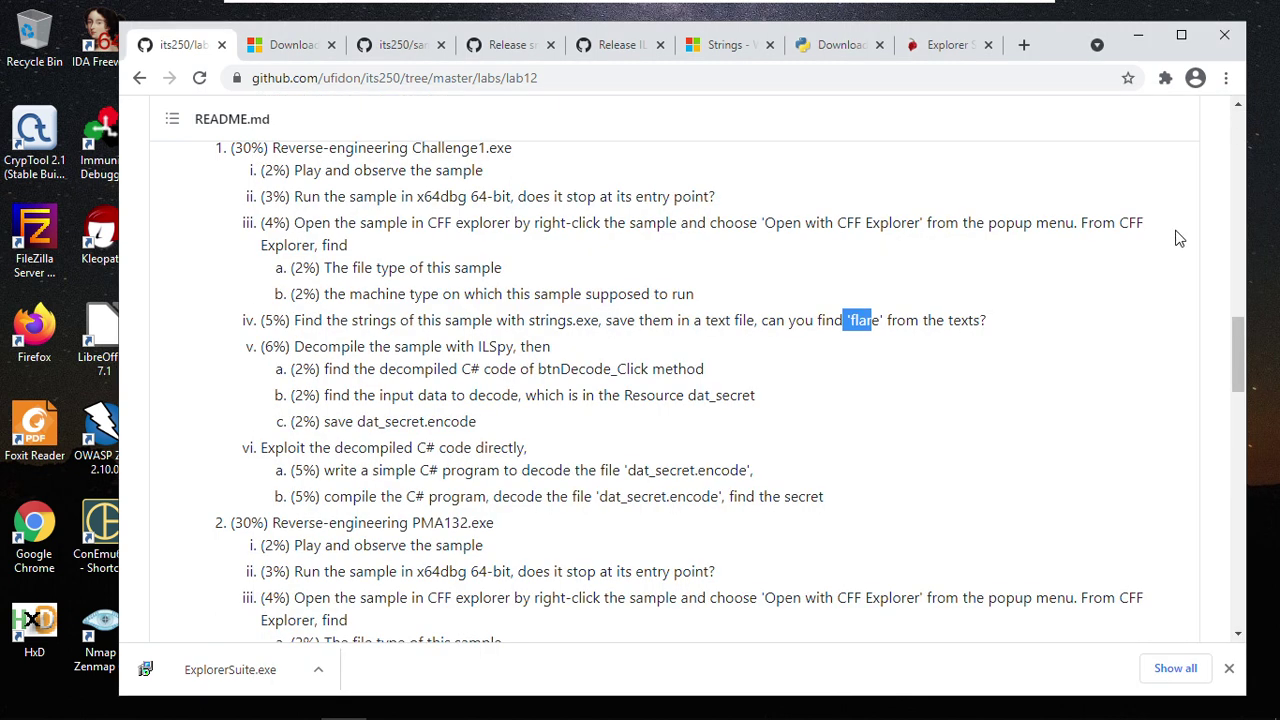
Step: Highlight the strings.exe task in the README, switch to Command Prompt, and move its window below the highlighted line
left_click_drag(507, 320, 597, 338)
scroll(660, 453, "down", 1)
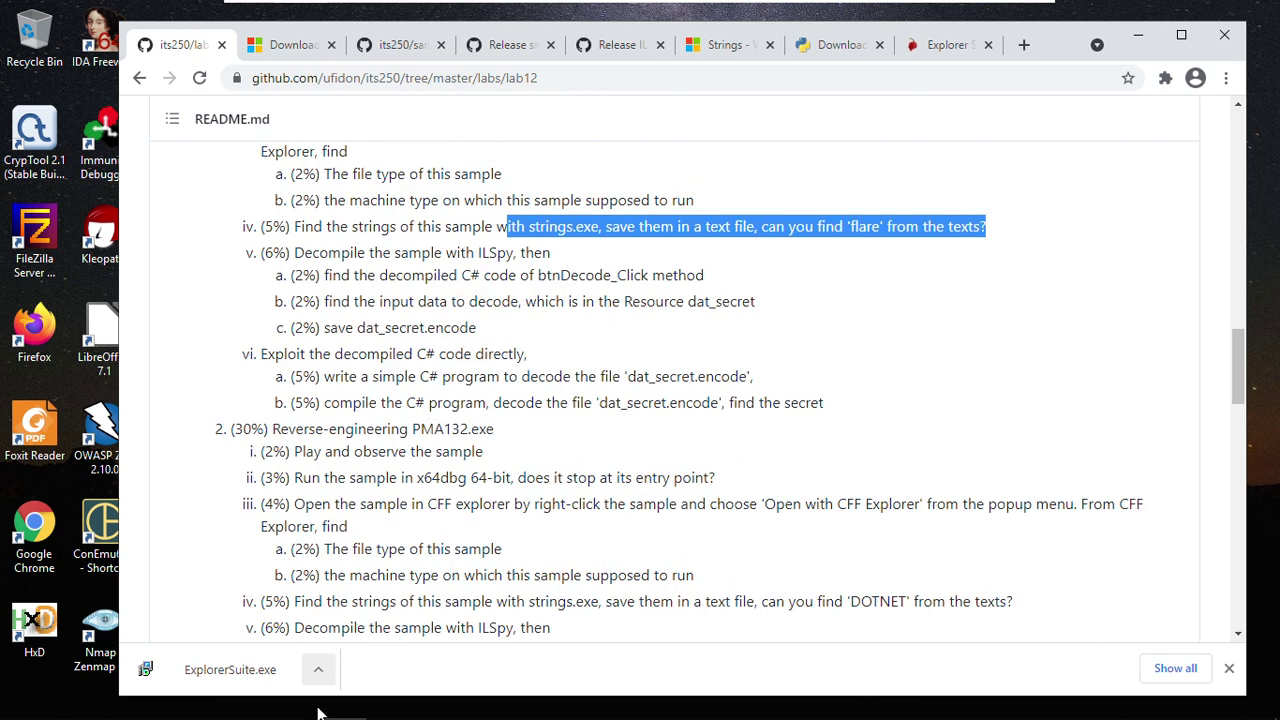
mouse_move(322, 712)
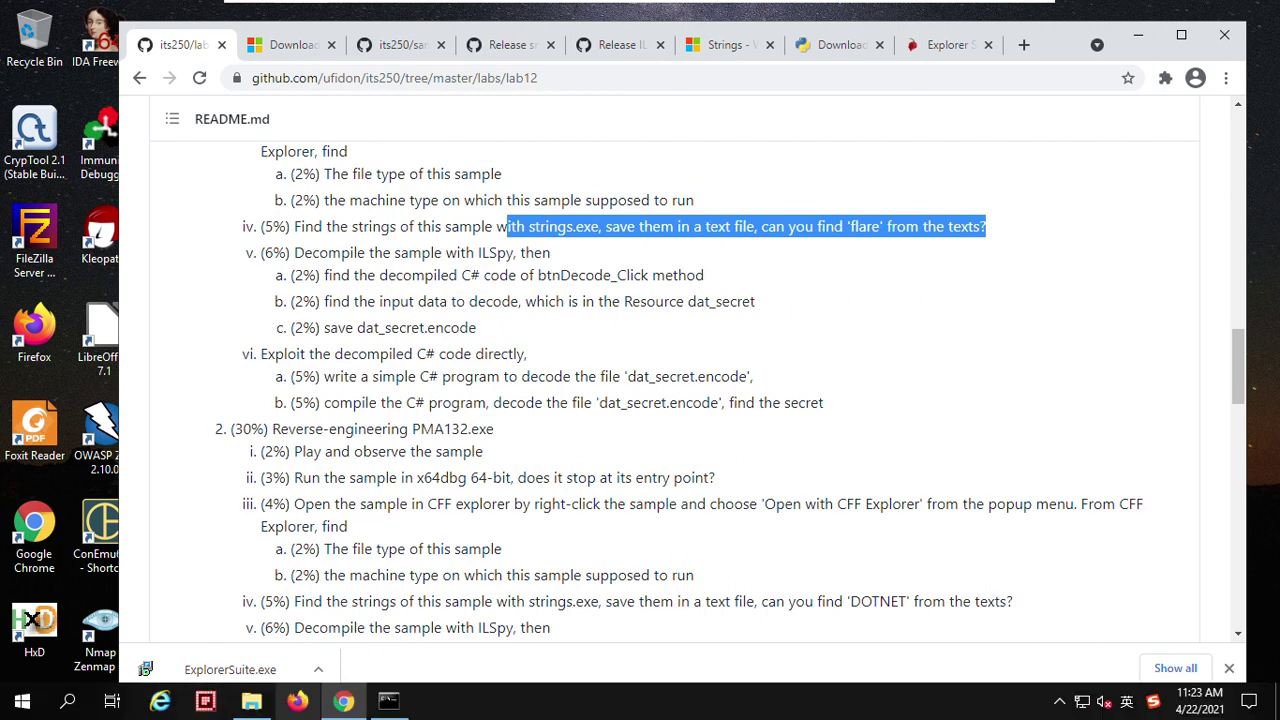
left_click(388, 701)
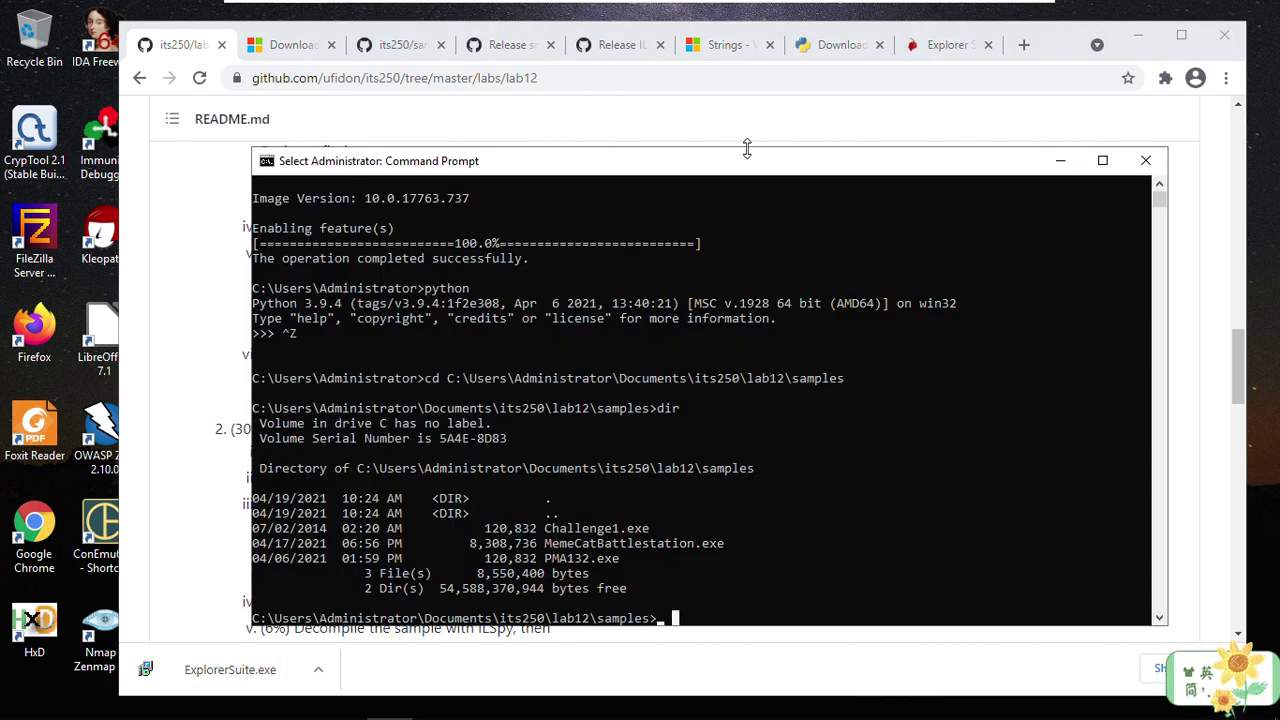
left_click_drag(749, 149, 689, 366)
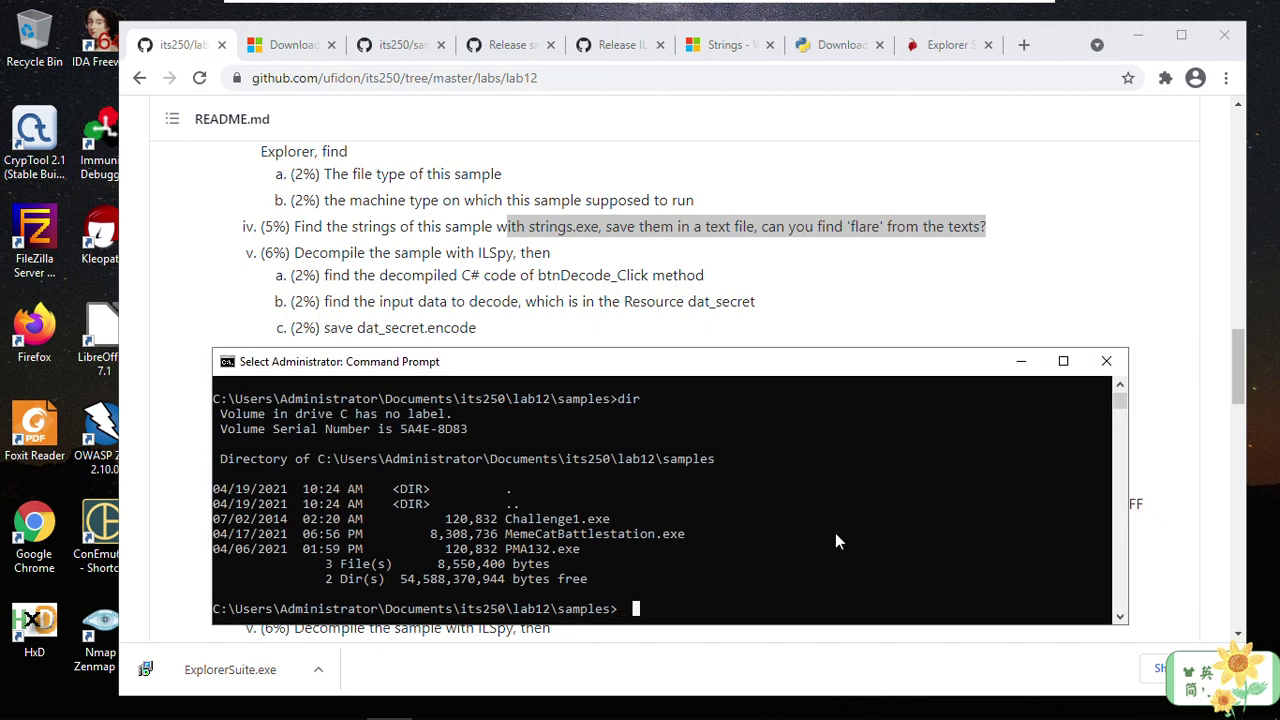
Step: List the samples folder with dir, and list string*.exe in its parent folder, highlighting the folder and program names
key("Escape")
key("Up")
key("Return")
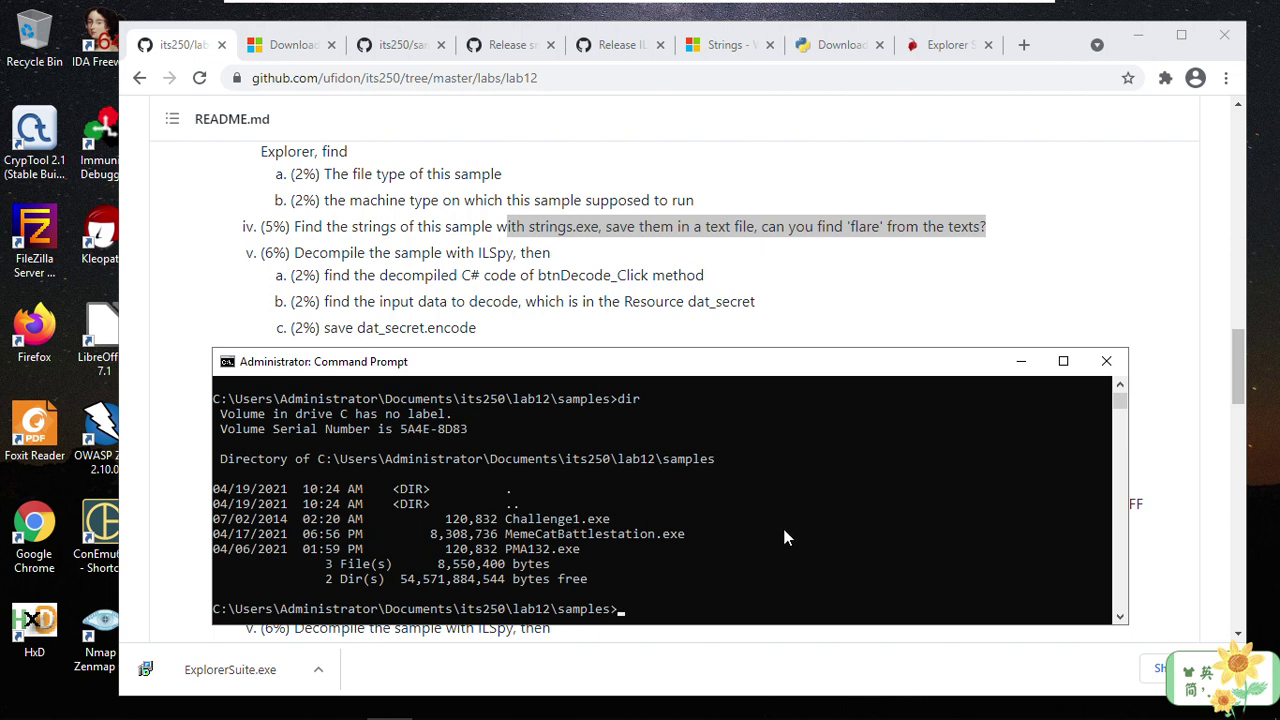
type("dir ..\\string*.exe")
key("Return")
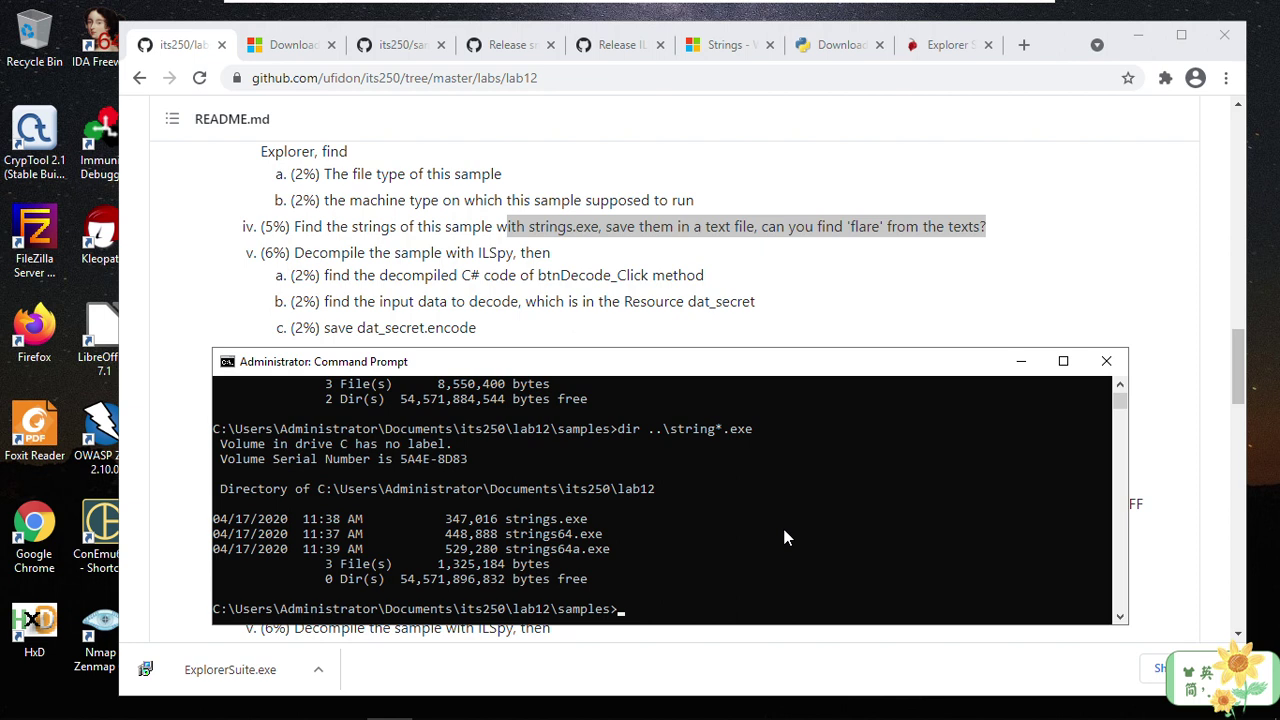
left_click(620, 490)
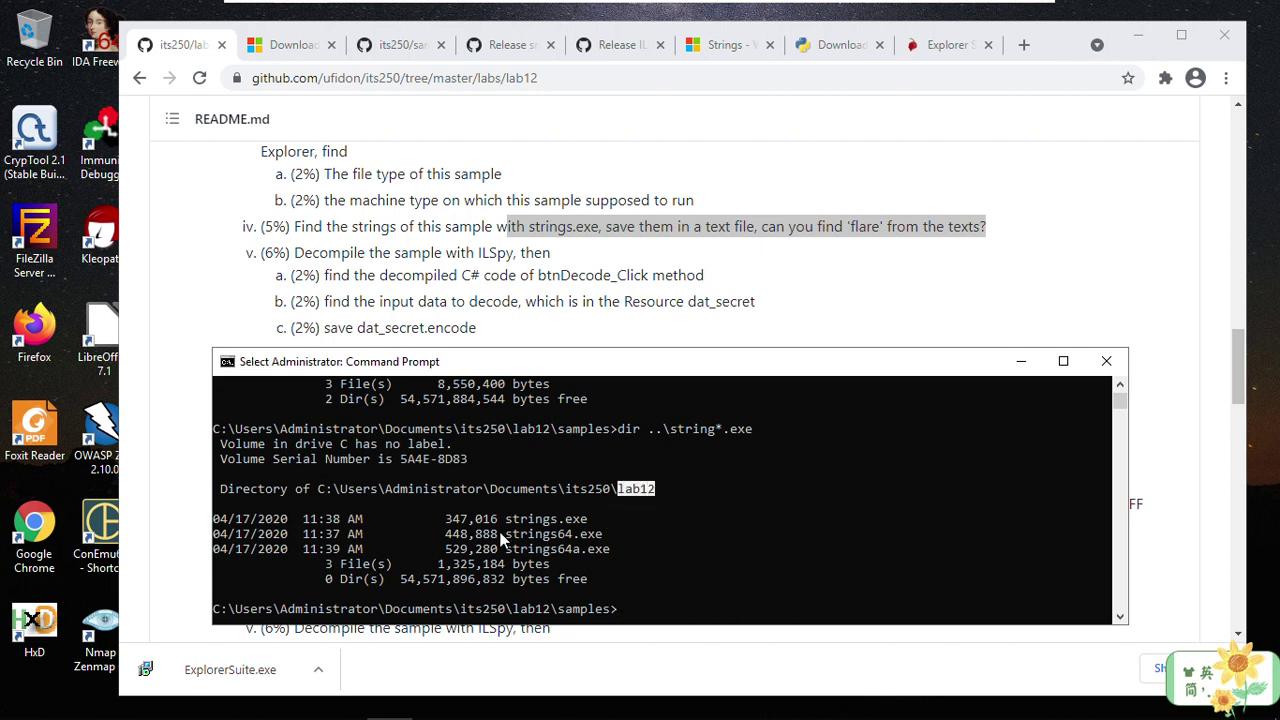
left_click_drag(502, 538, 594, 550)
left_click_drag(510, 555, 562, 562)
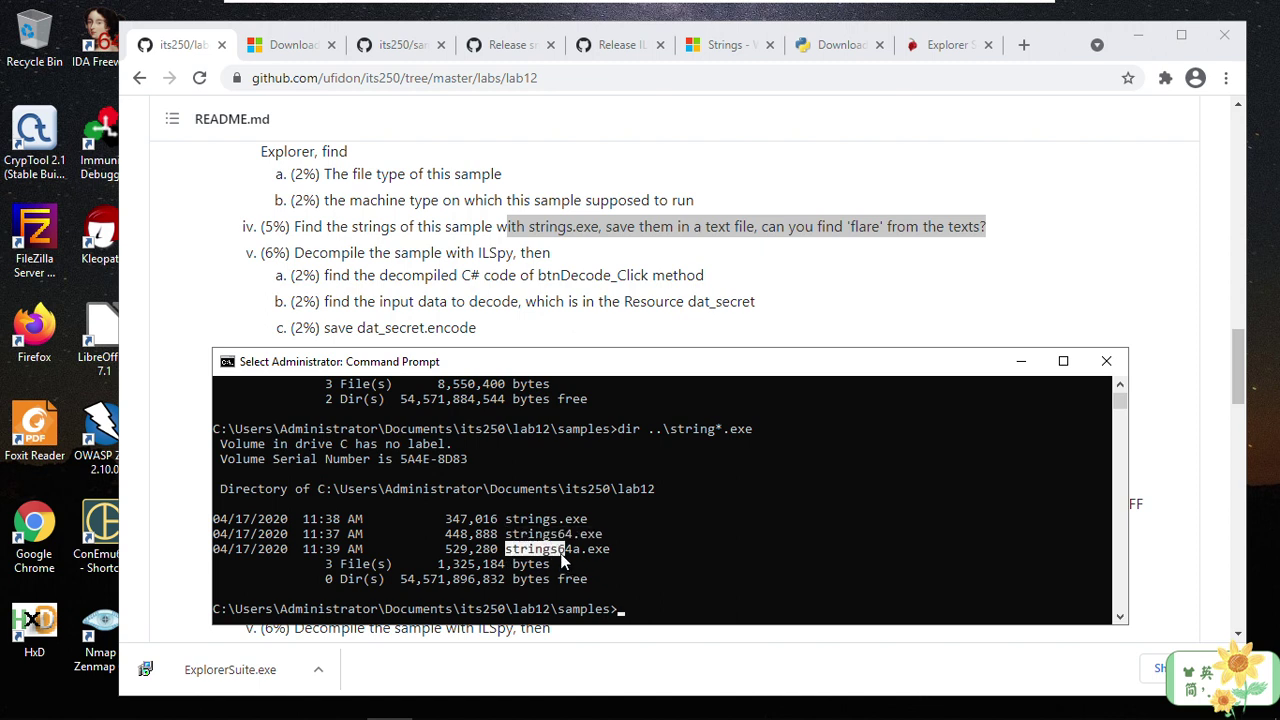
Step: Run ..\strings.exe without arguments from the samples folder to show its usage help
left_click(650, 610)
type("s")
type(".")
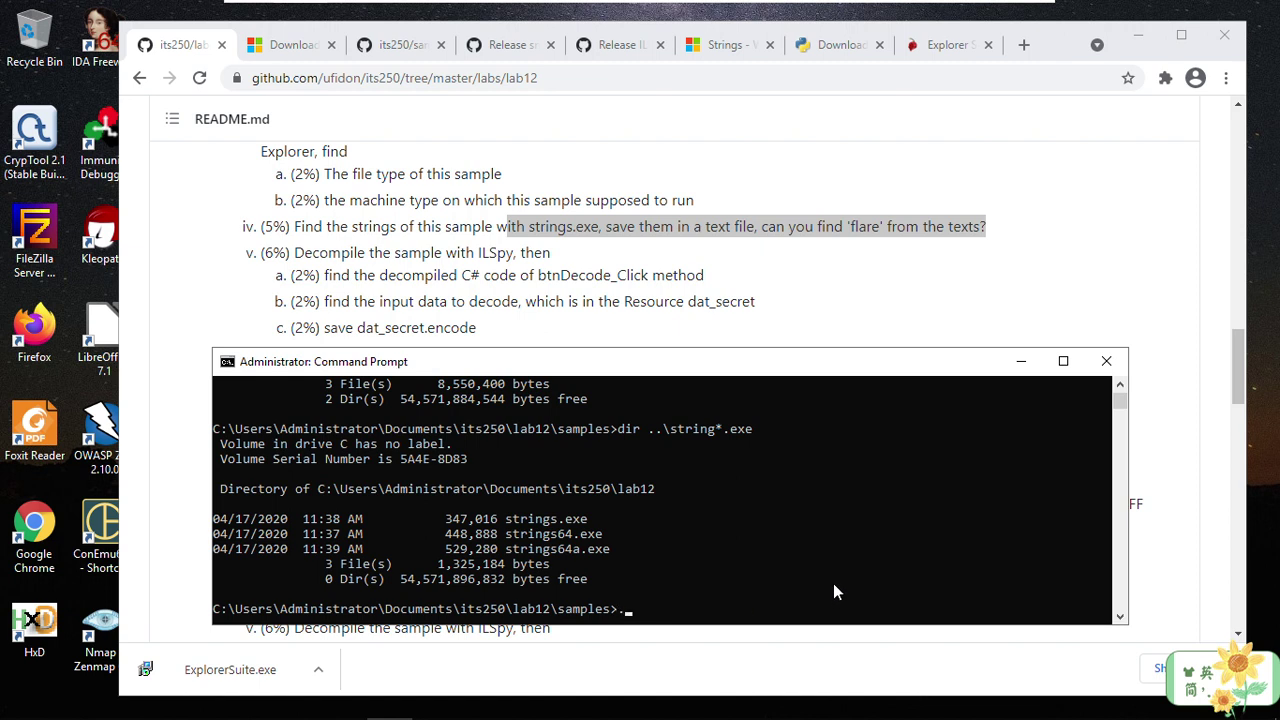
type(".\\strings.exe")
key("Return")
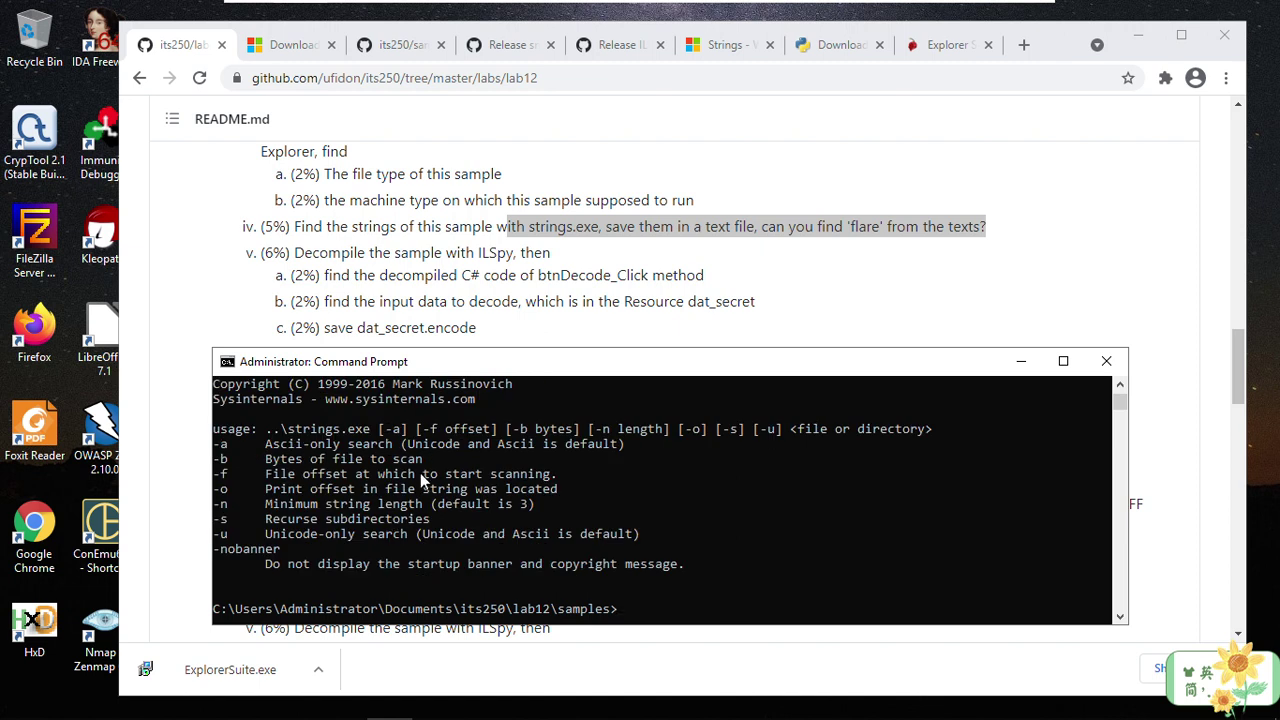
Step: Examine the strings.exe usage text, highlighting ANSI and the -a option's Ascii-only search with its Unicode and Ascii default
scroll(448, 464, "up", 2)
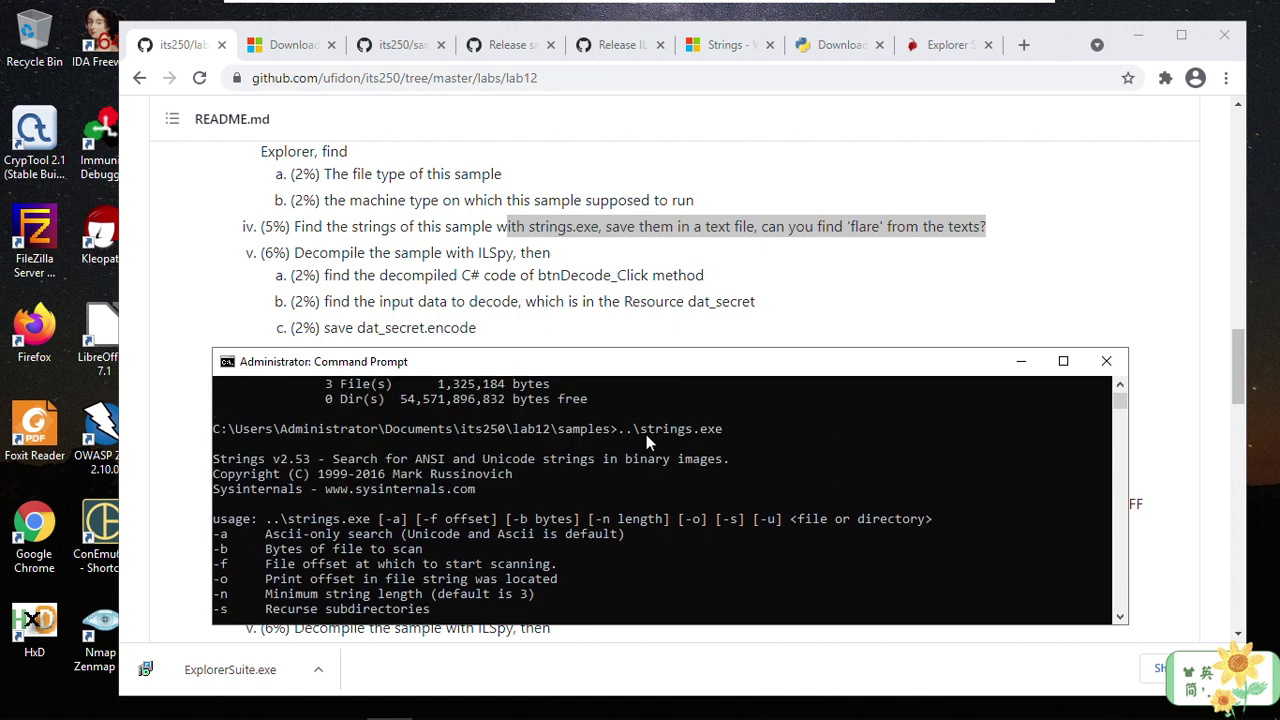
double_click(420, 459)
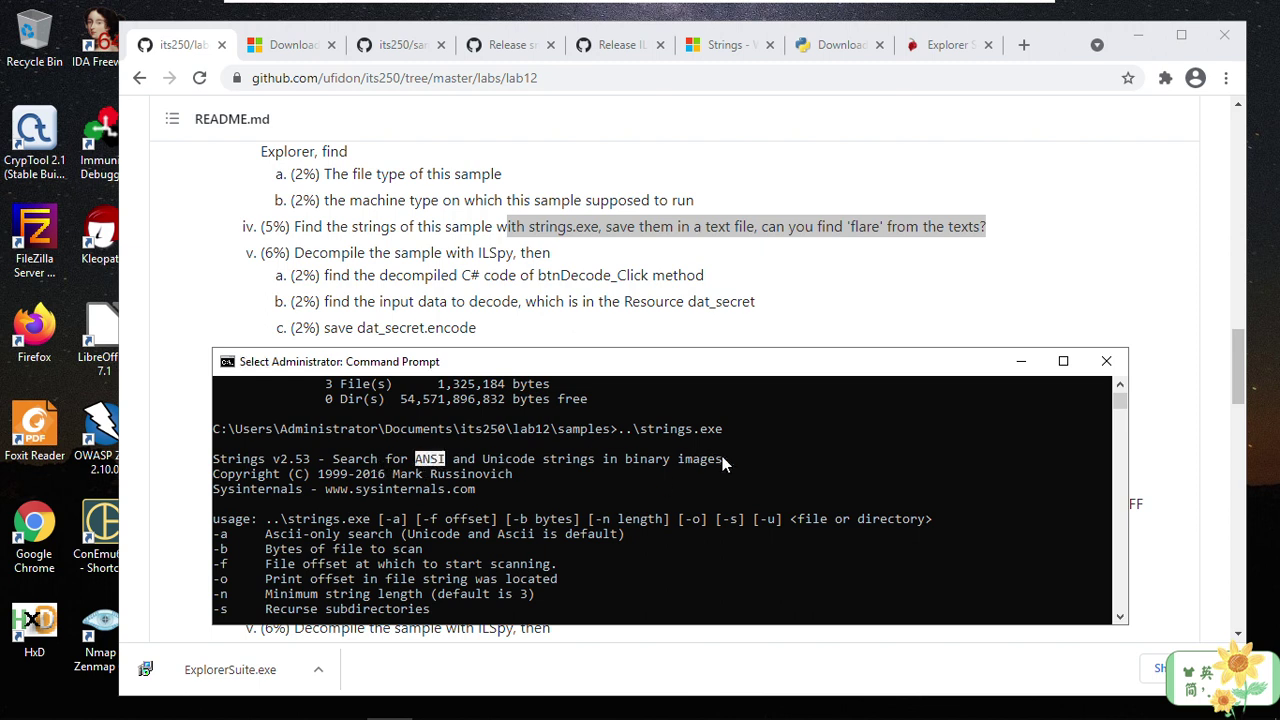
scroll(420, 487, "down", 1)
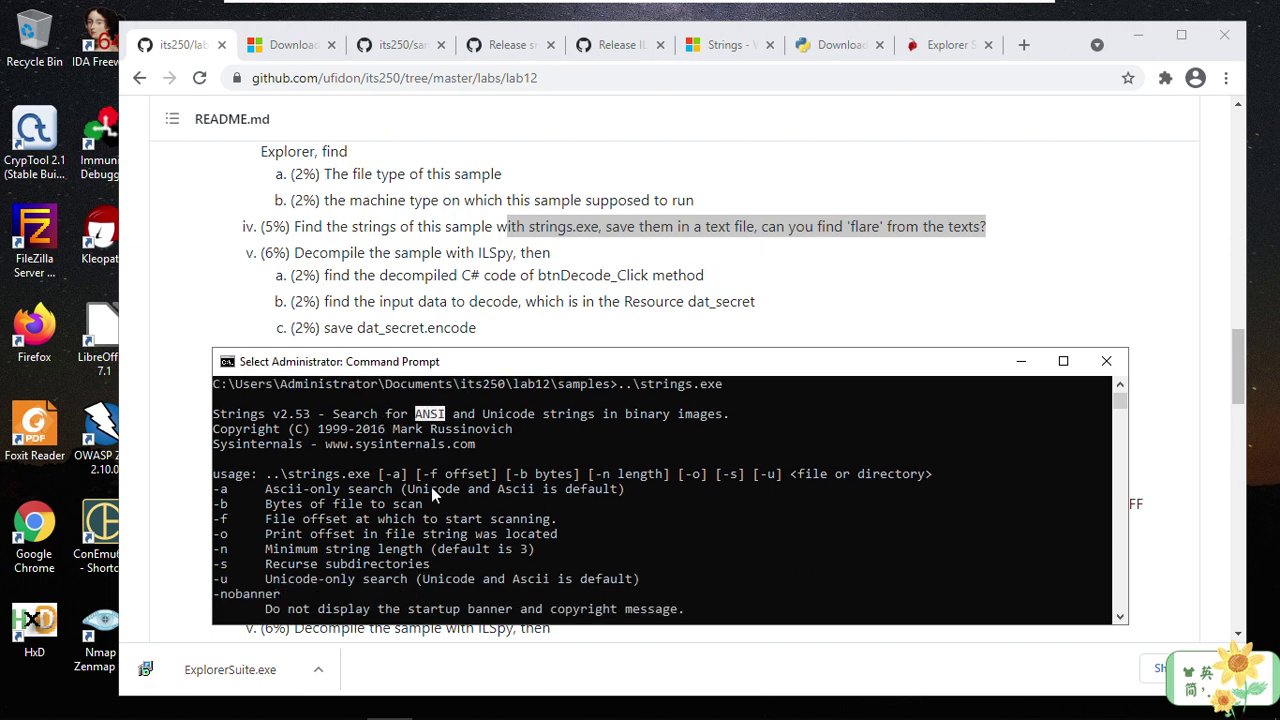
left_click(266, 488)
left_click(226, 489)
left_click_drag(313, 490, 362, 490)
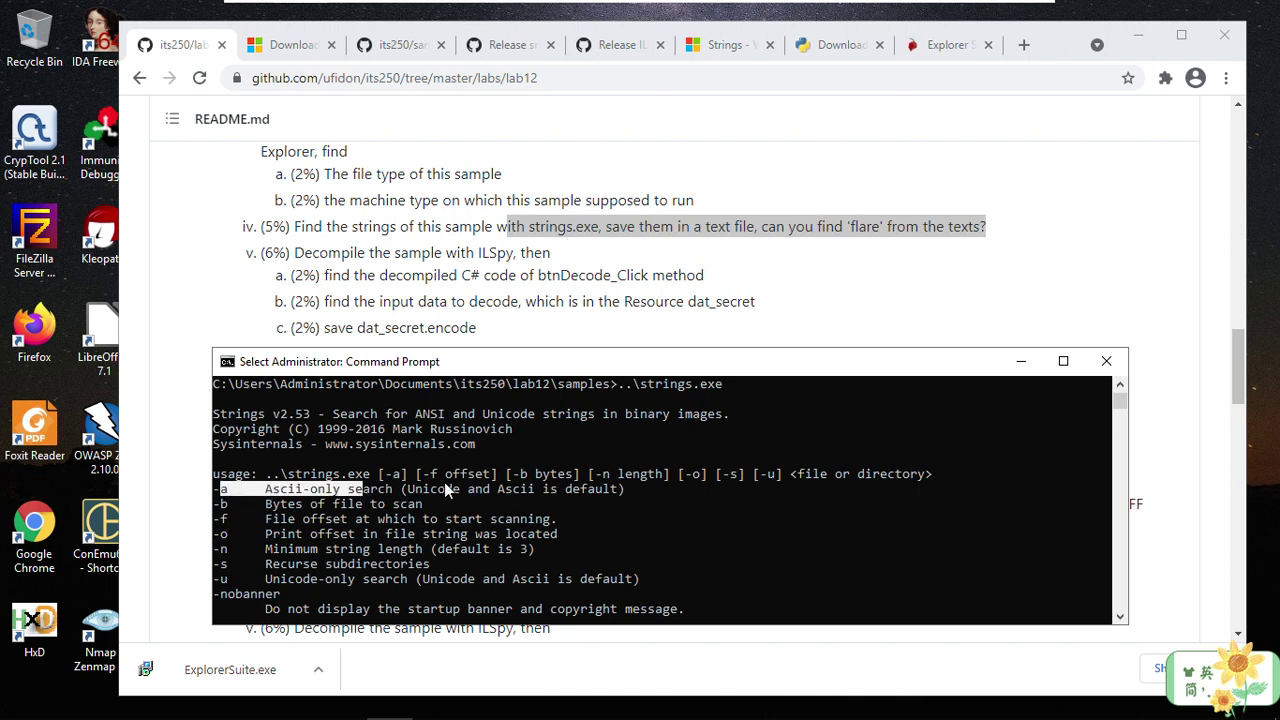
left_click_drag(404, 489, 463, 488)
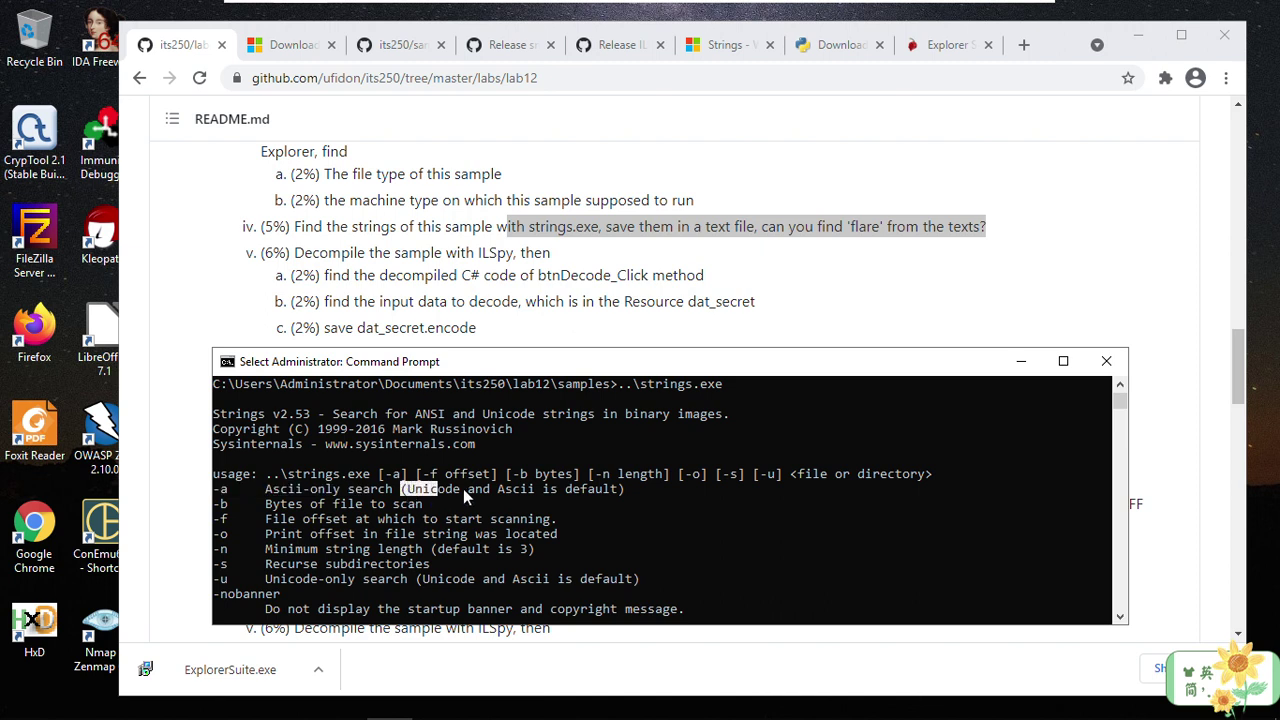
left_click_drag(549, 489, 560, 492)
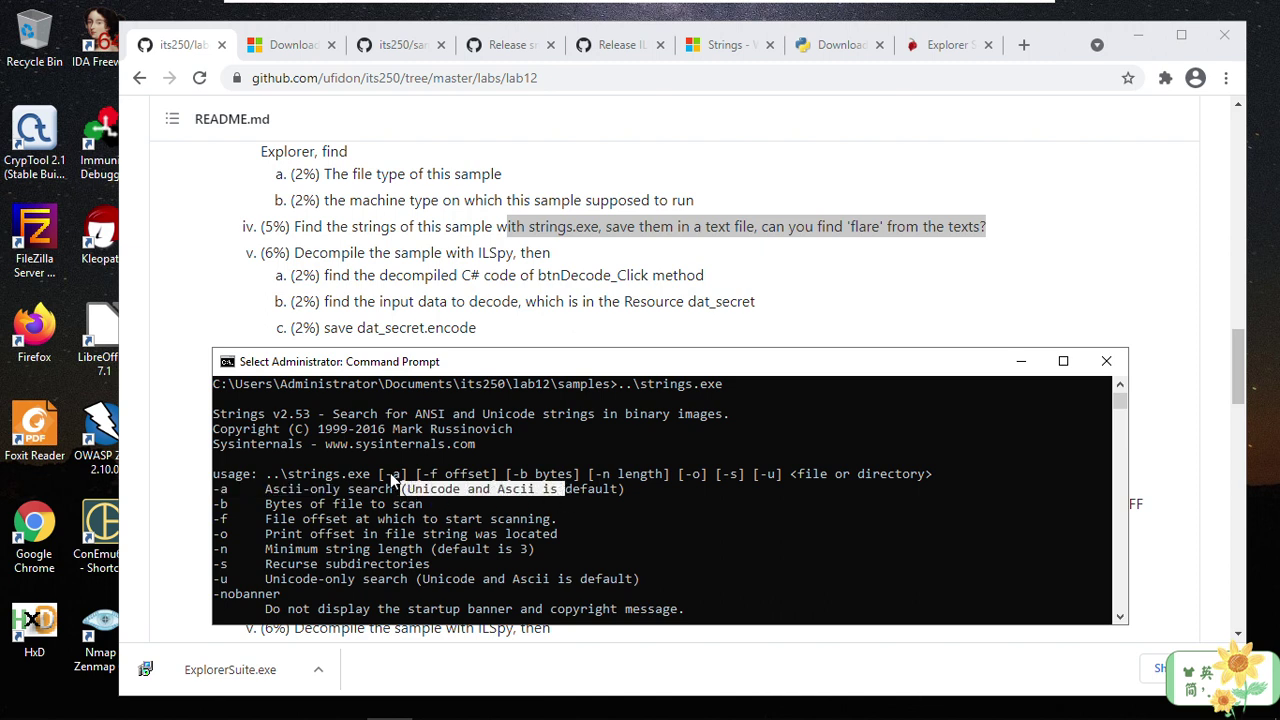
left_click(755, 595)
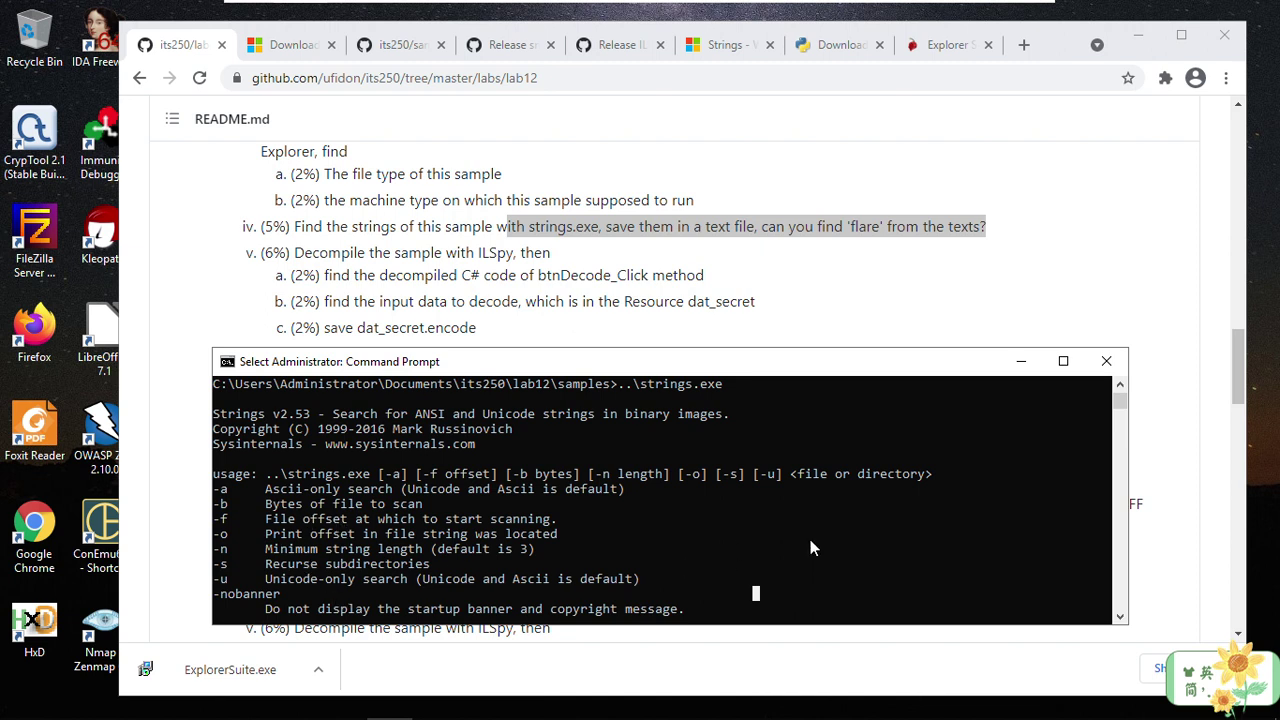
Step: Run ..\strings.exe on Challenge1.exe from the samples folder to print its strings in the console
scroll(812, 543, "down", 1)
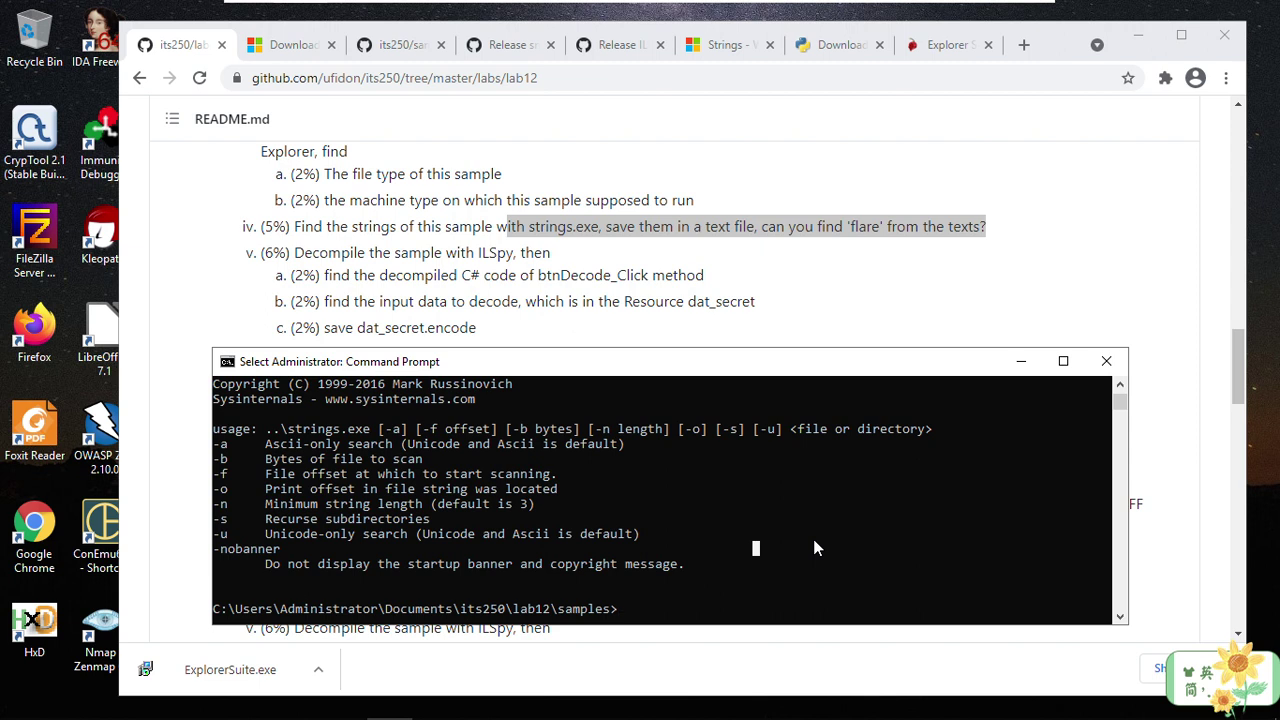
type("..\\strings.exe")
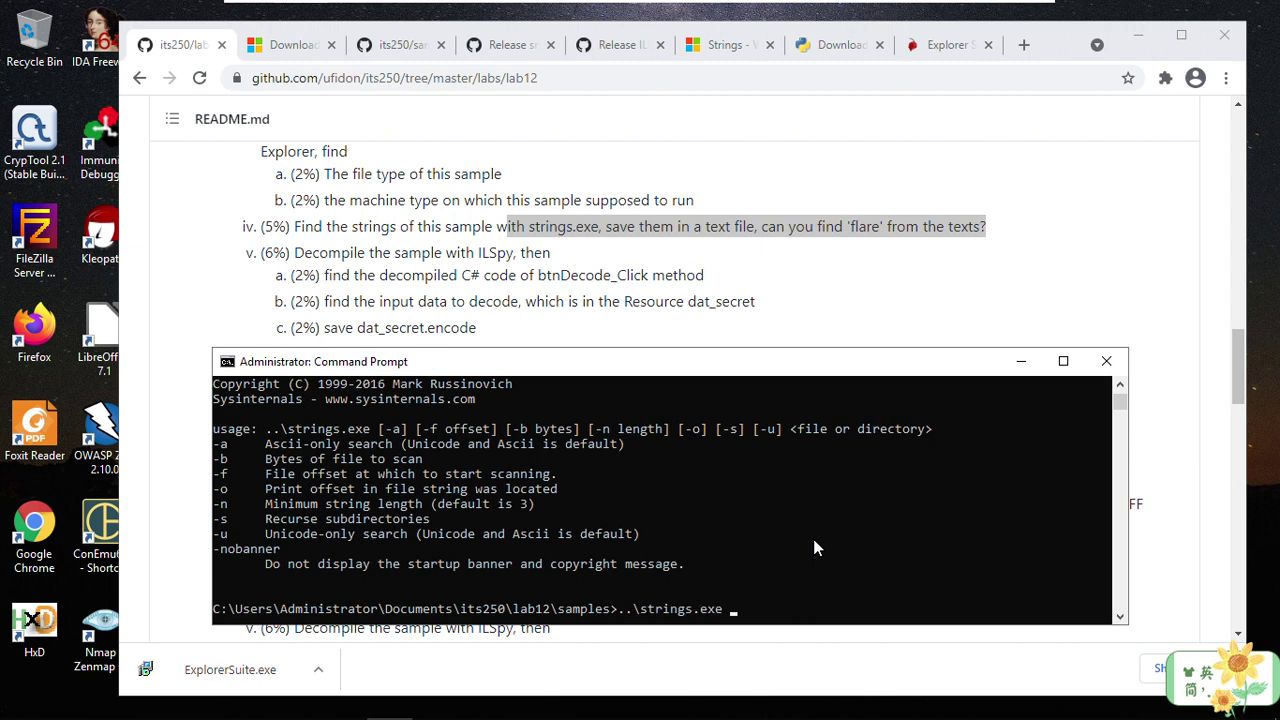
type(" chall")
key("Tab")
key("Return")
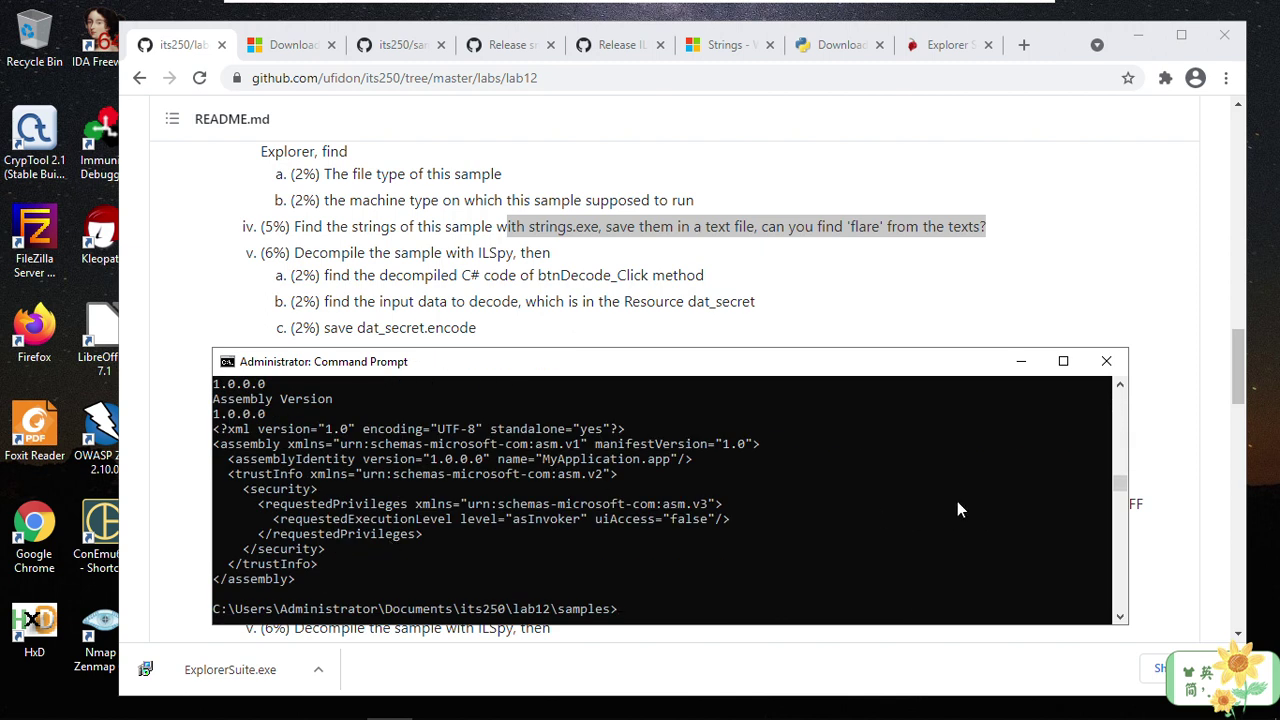
Step: Rerun strings.exe on Challenge1.exe with its output redirected to challenge1strs.txt, and highlight the output file name
key("Up")
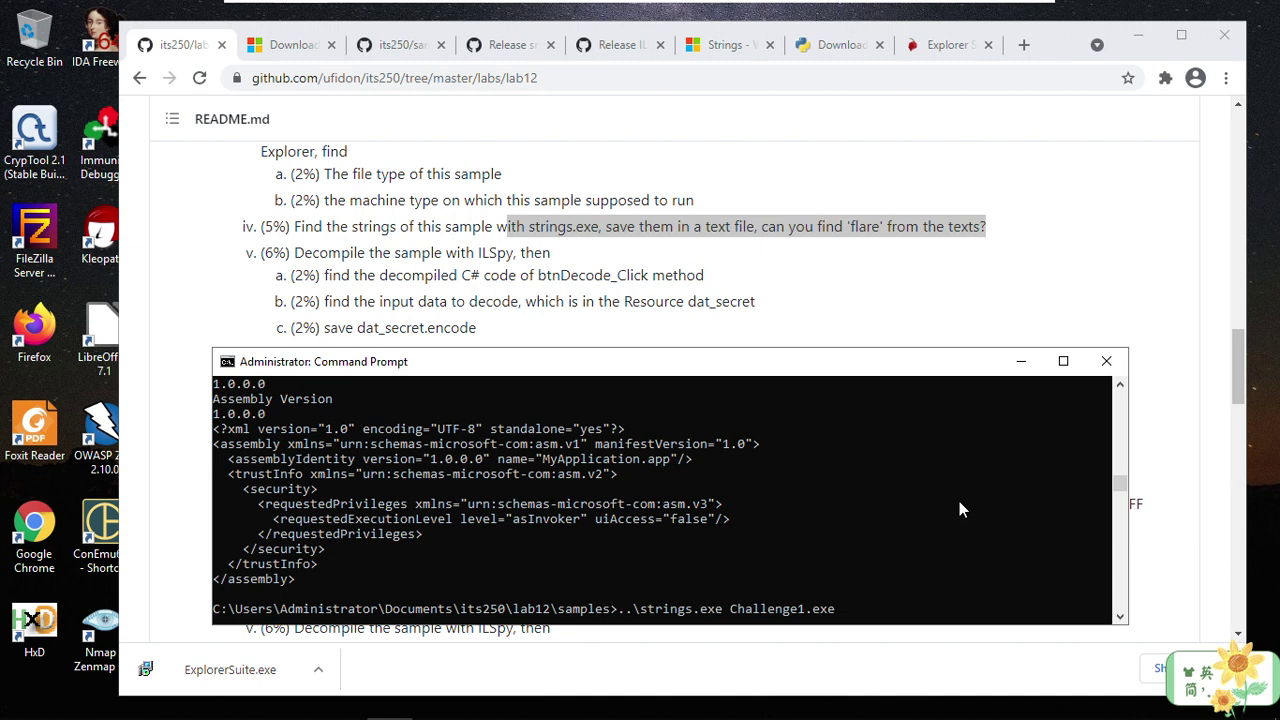
type("> challeng")
key("BackSpace")
key("BackSpace")
type("nge1.")
type("txt")
type("s")
type("tr")
type("s")
key("Return")
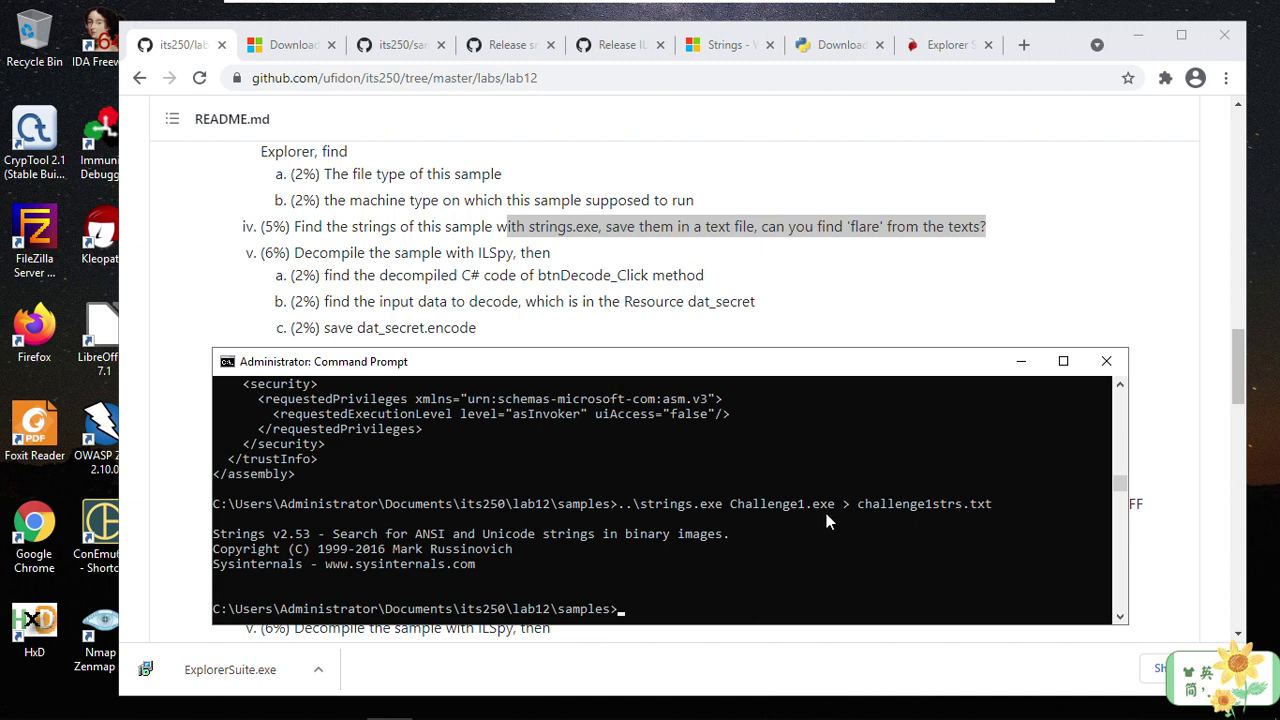
left_click_drag(851, 503, 998, 508)
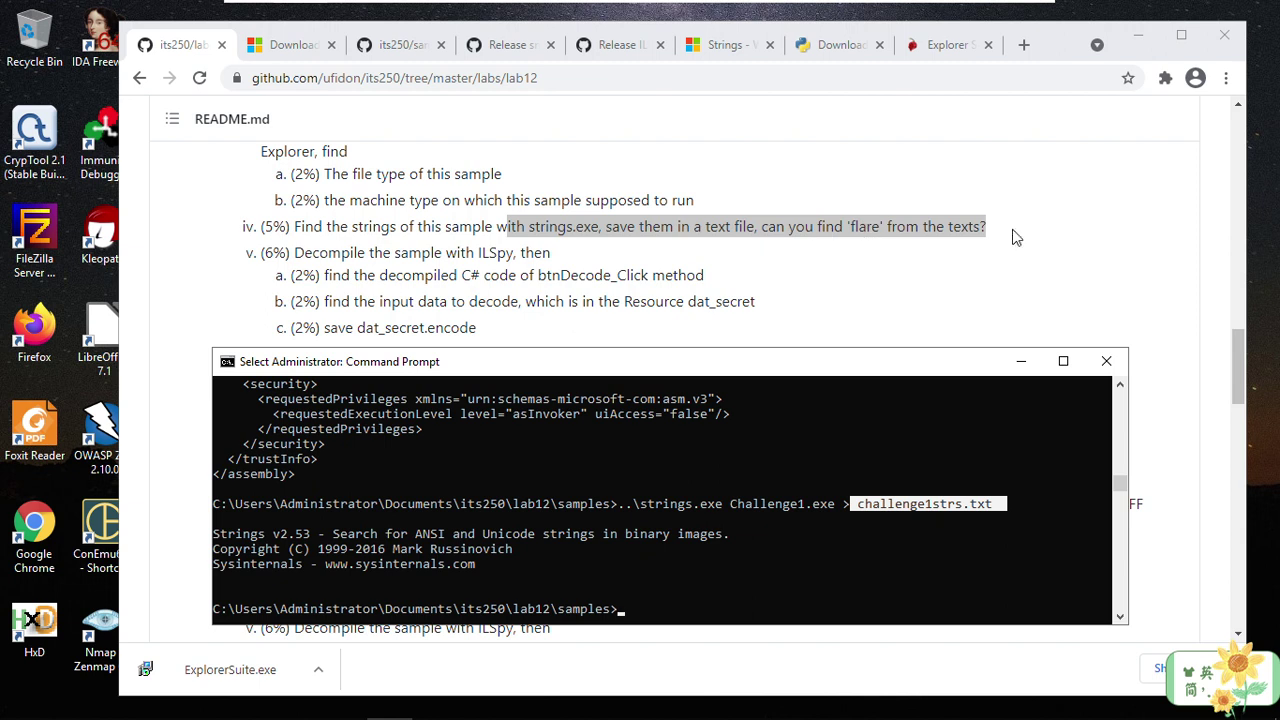
Step: Switch to File Explorer's samples folder and open challenge1strs.txt in Visual Studio Code
left_click(250, 703)
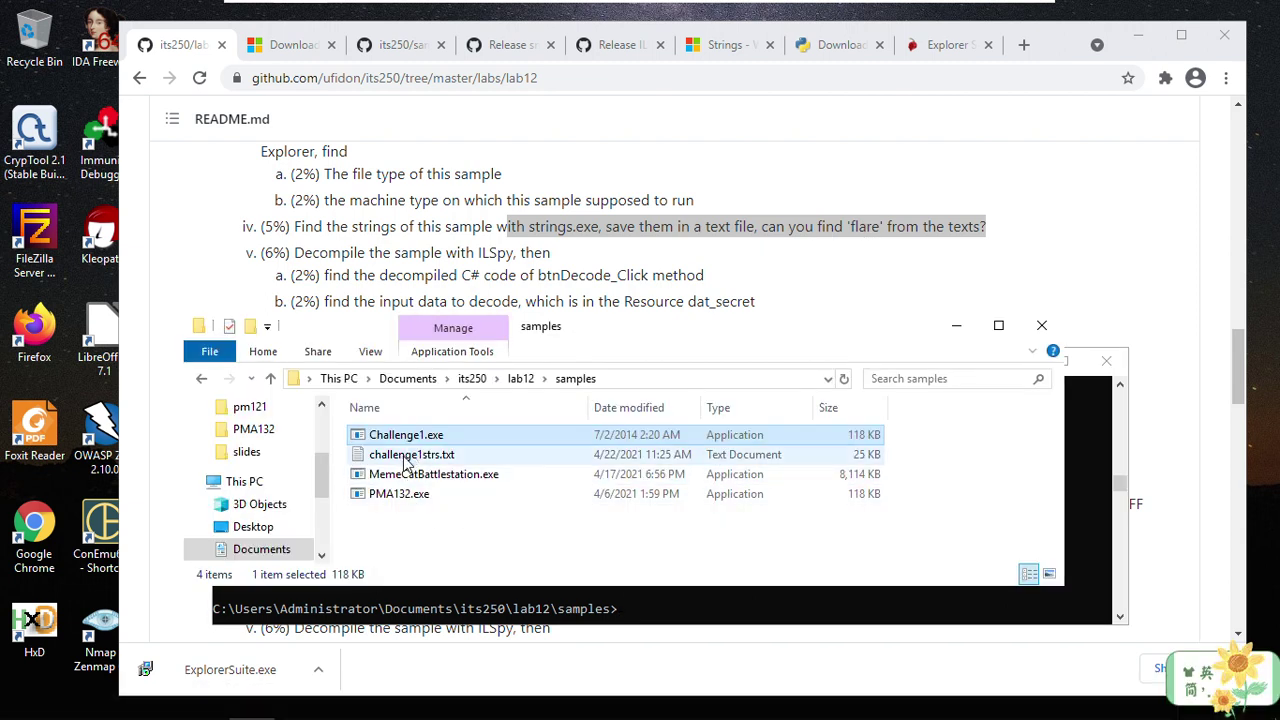
left_click(410, 456)
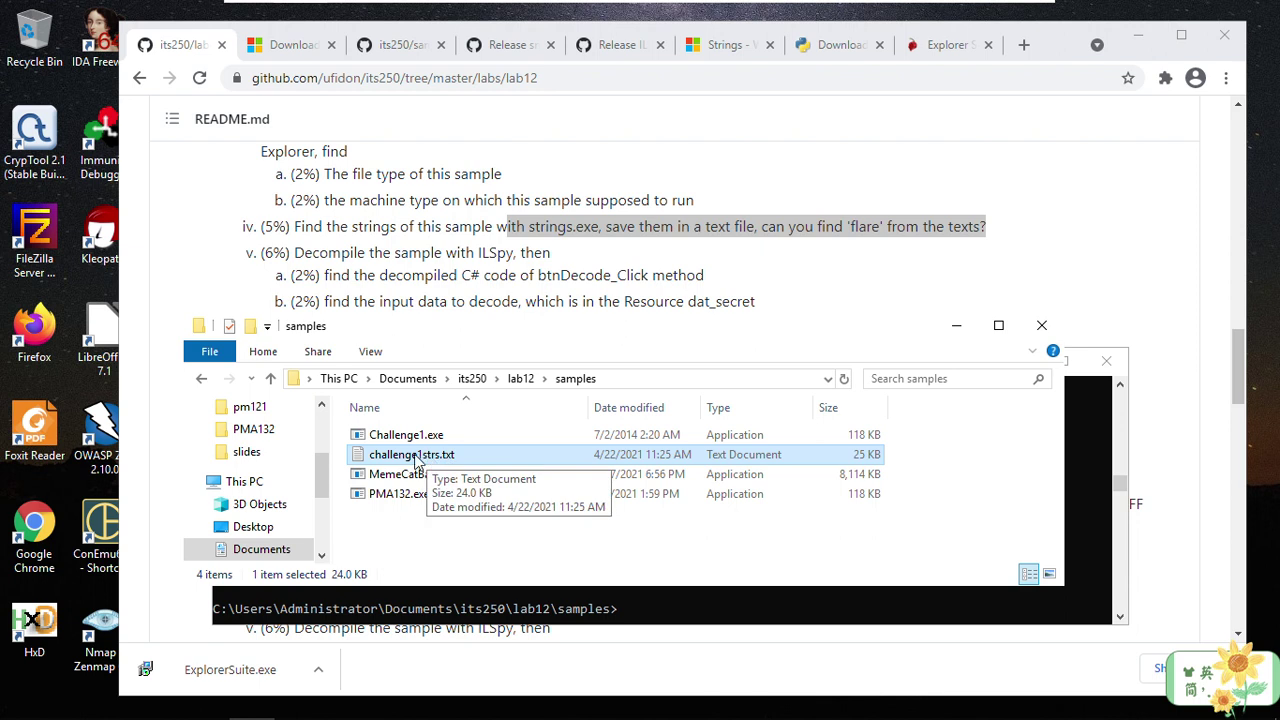
right_click(412, 462)
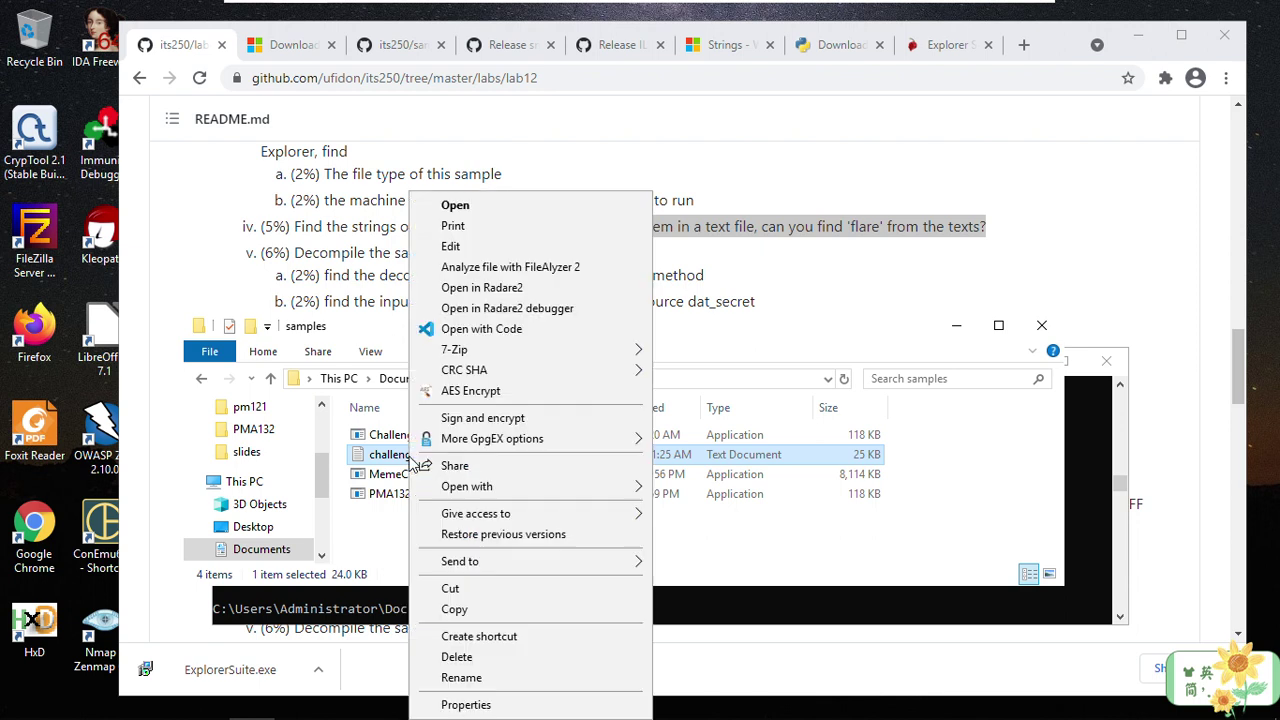
left_click(498, 338)
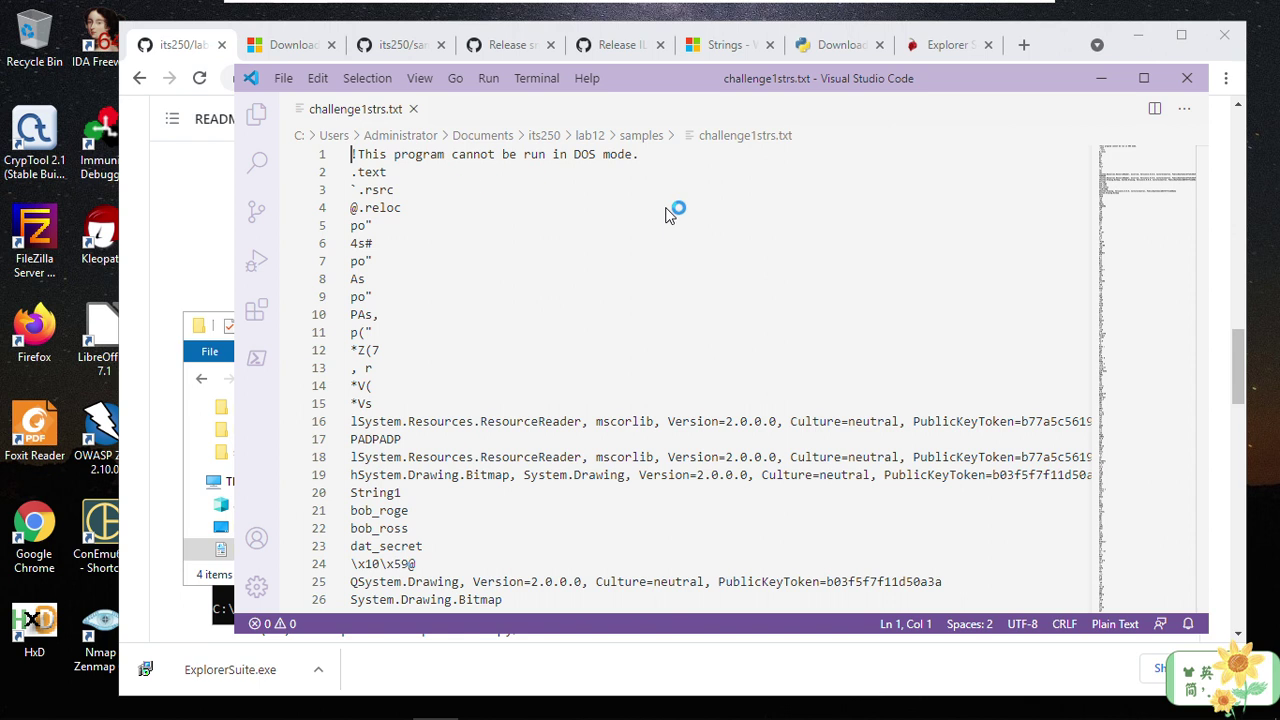
Step: Search challenge1strs.txt for "flare", and shorten the search term to "fl"
left_click(566, 206)
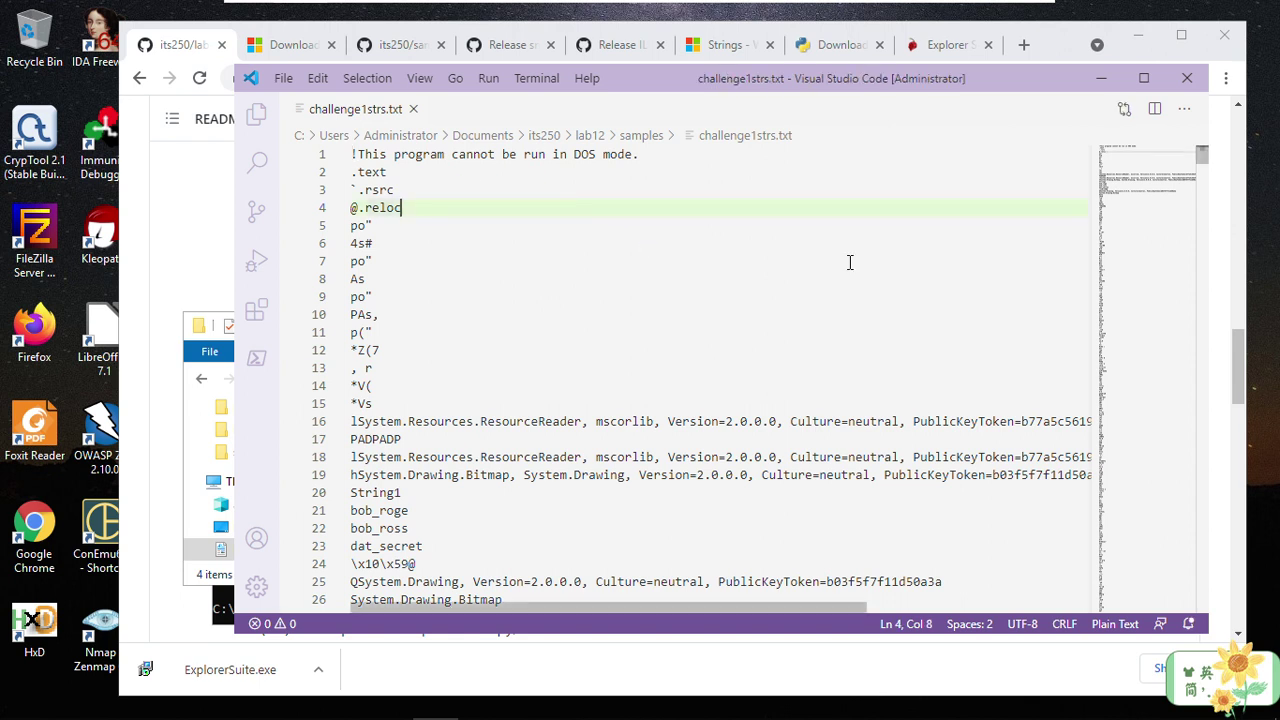
key("ctrl+f")
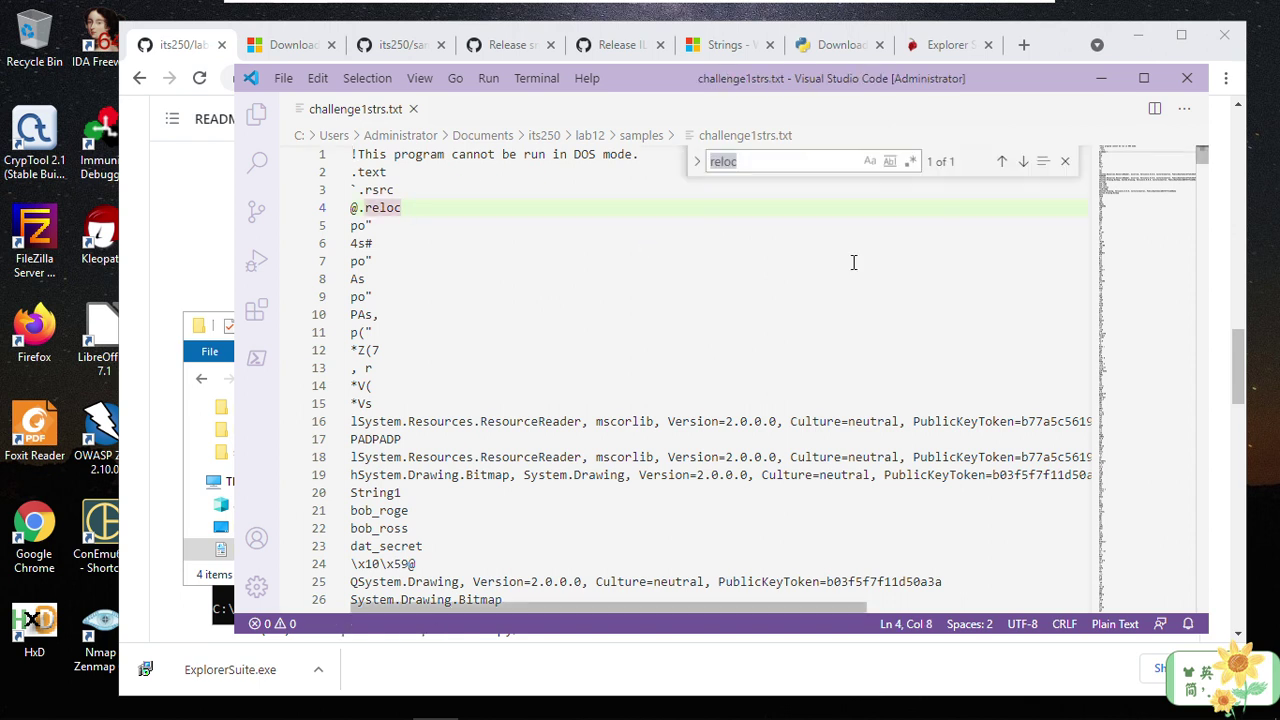
type("flare")
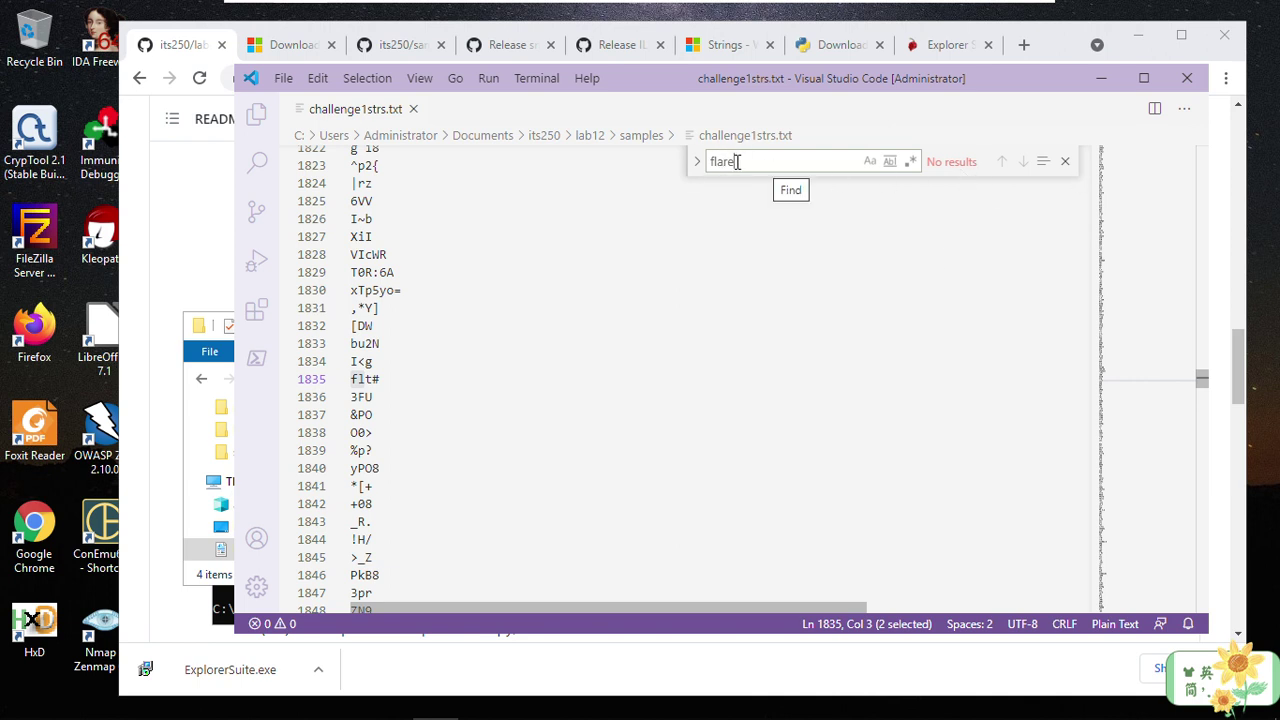
key("BackSpace")
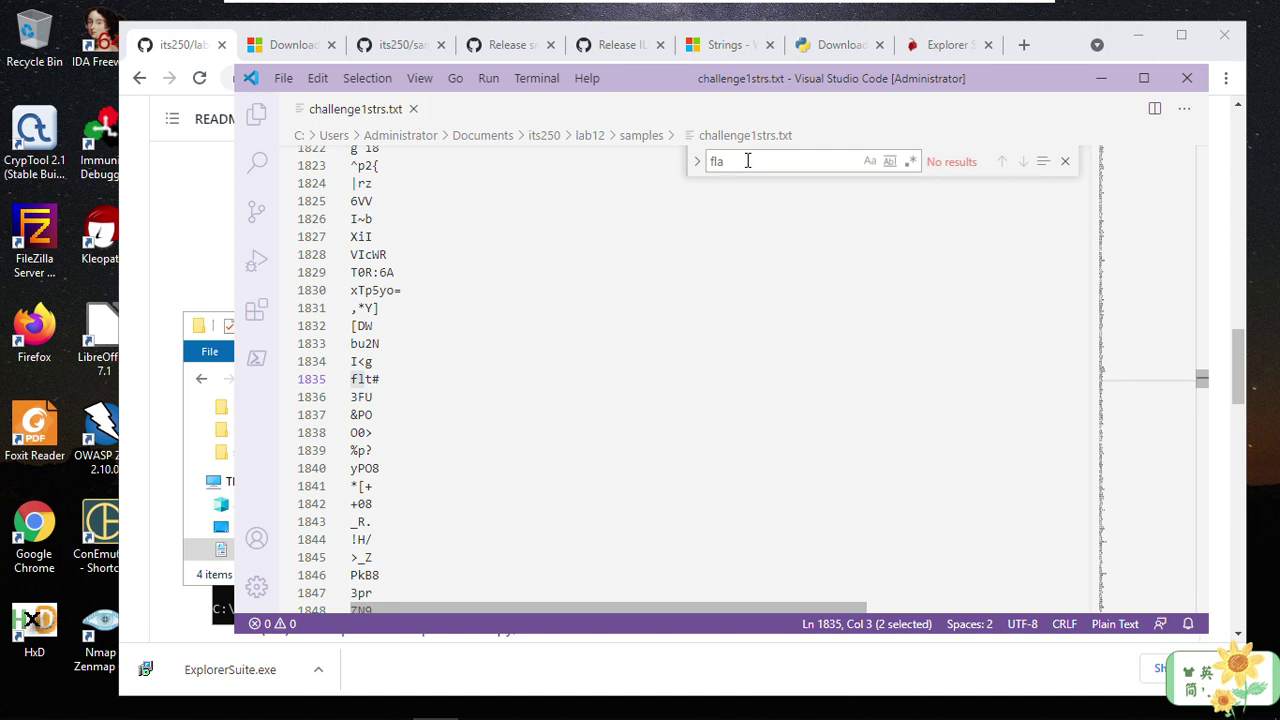
key("BackSpace")
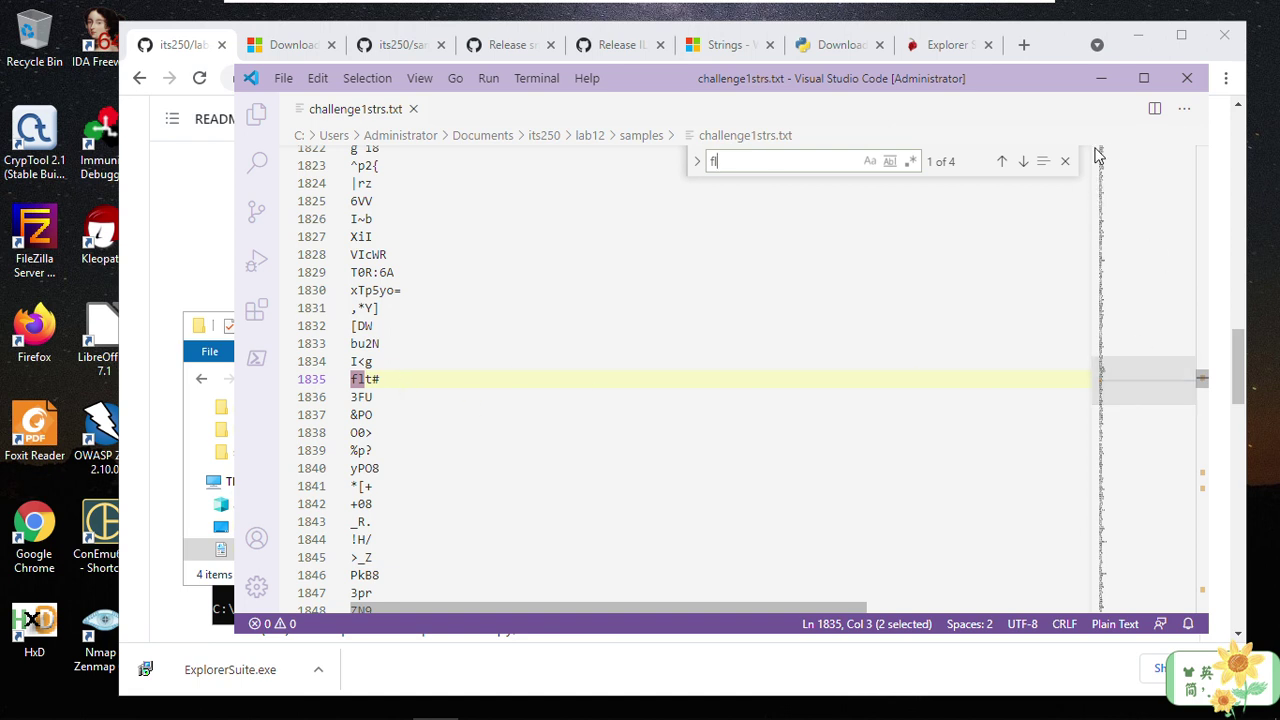
Step: Go to the readable .NET names near the end of challenge1strs.txt, postponing the editor update and placing the cursor on the components line
scroll(783, 331, "down", 5)
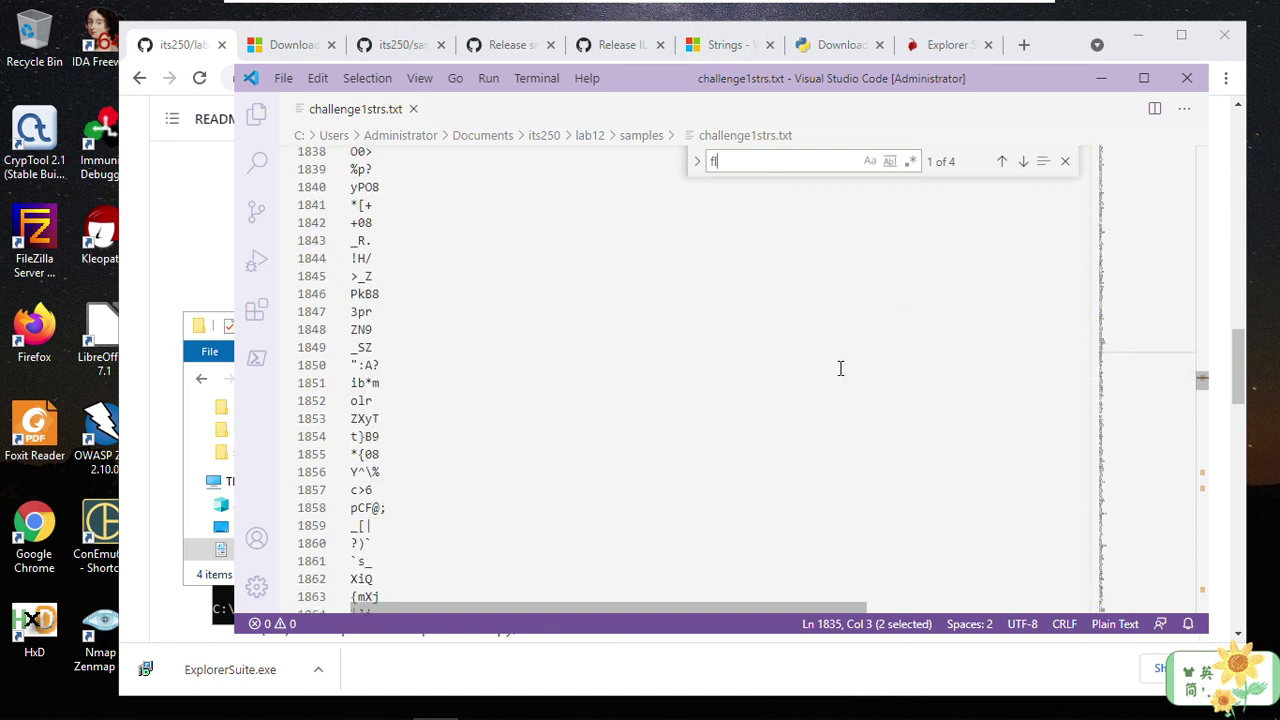
scroll(840, 368, "down", 19)
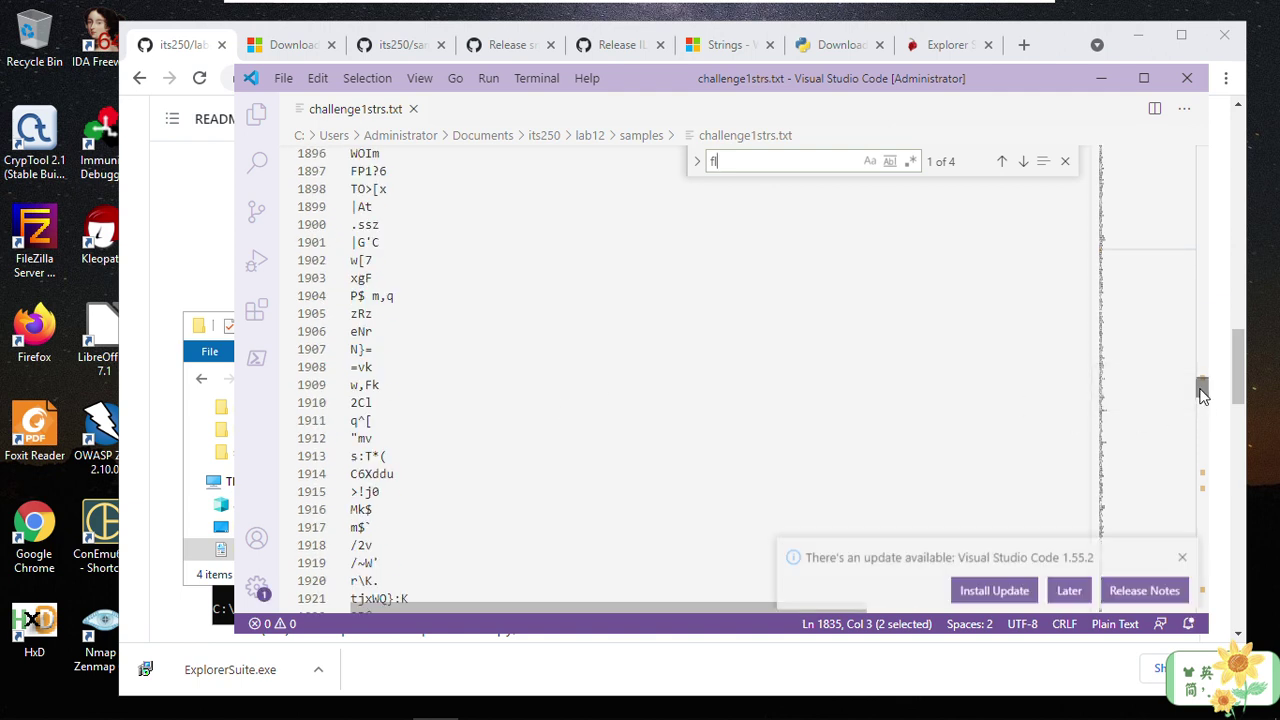
left_click_drag(1203, 395, 1220, 590)
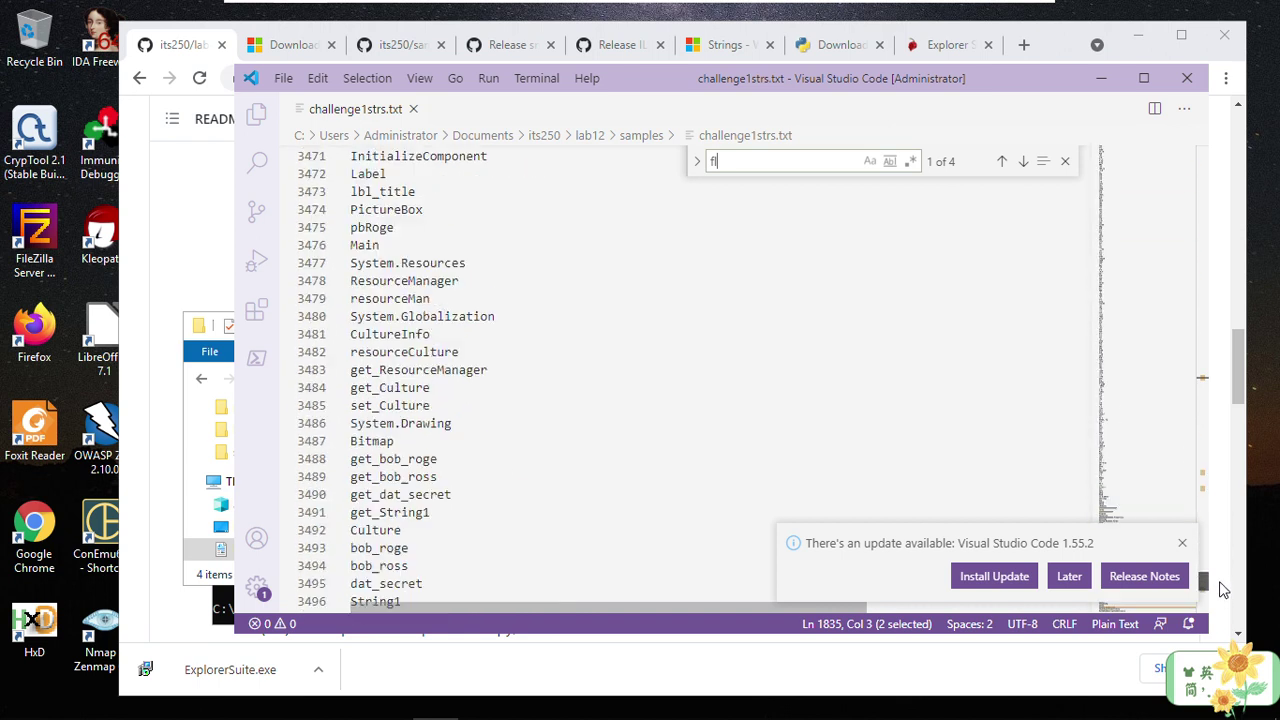
scroll(571, 409, "up", 2)
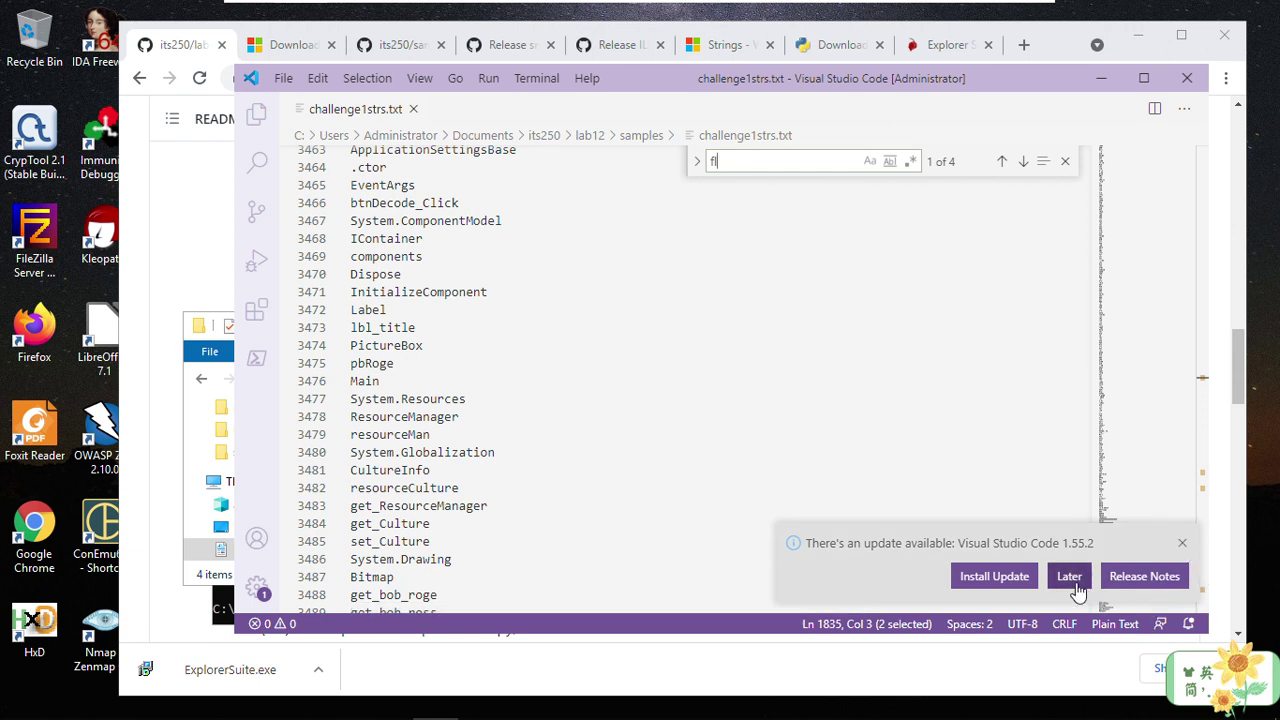
left_click(1077, 592)
left_click(408, 257)
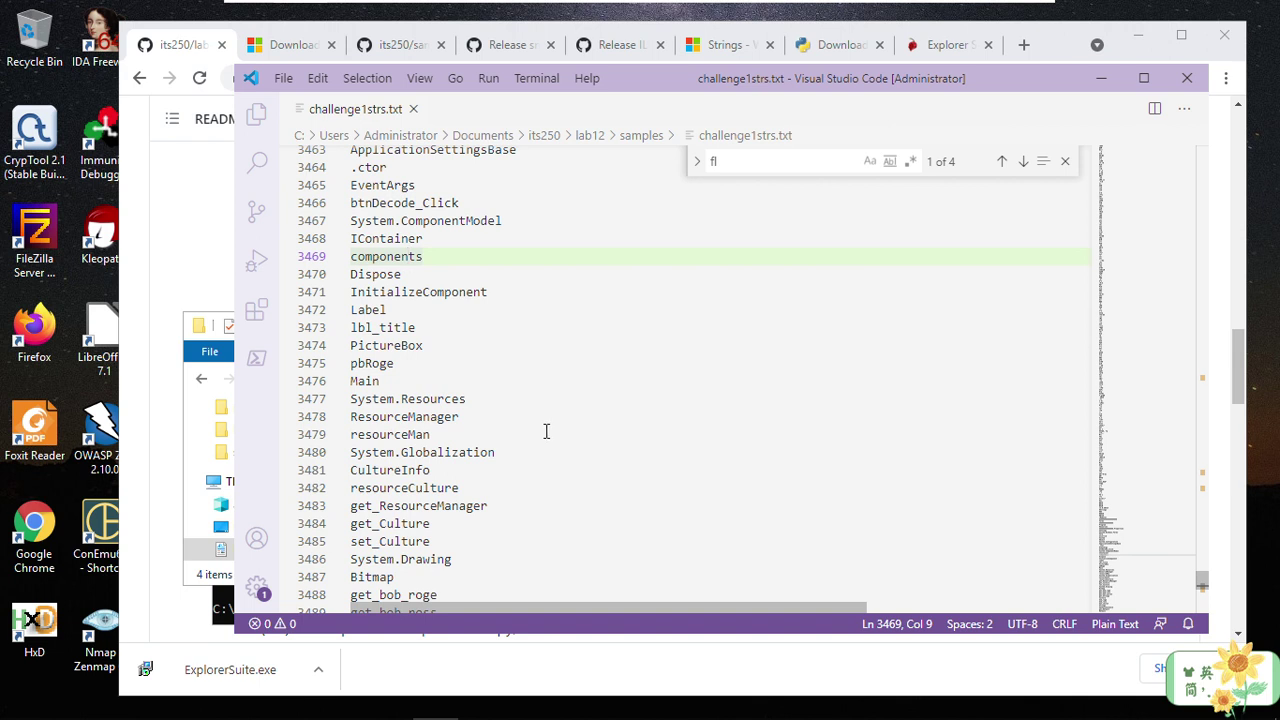
Step: Examine the class and namespace names above the components line, highlighting System.Windows.Forms
scroll(545, 432, "up", 2)
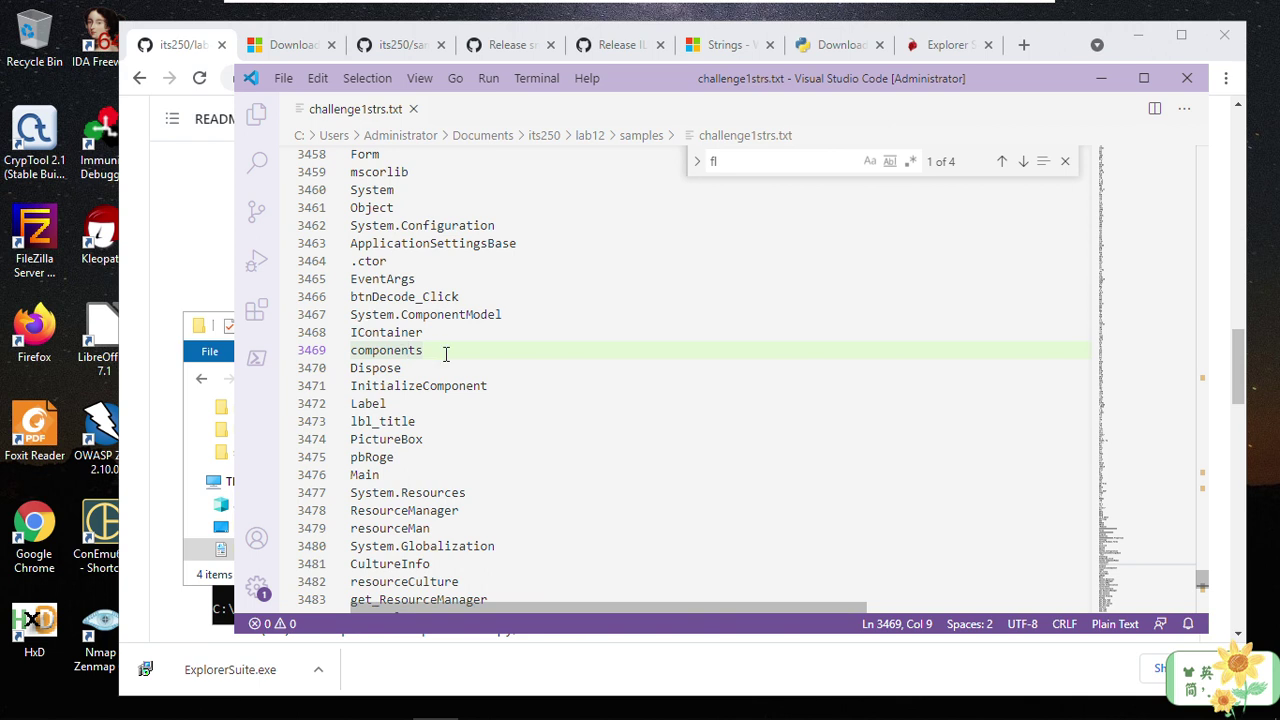
scroll(586, 392, "up", 2)
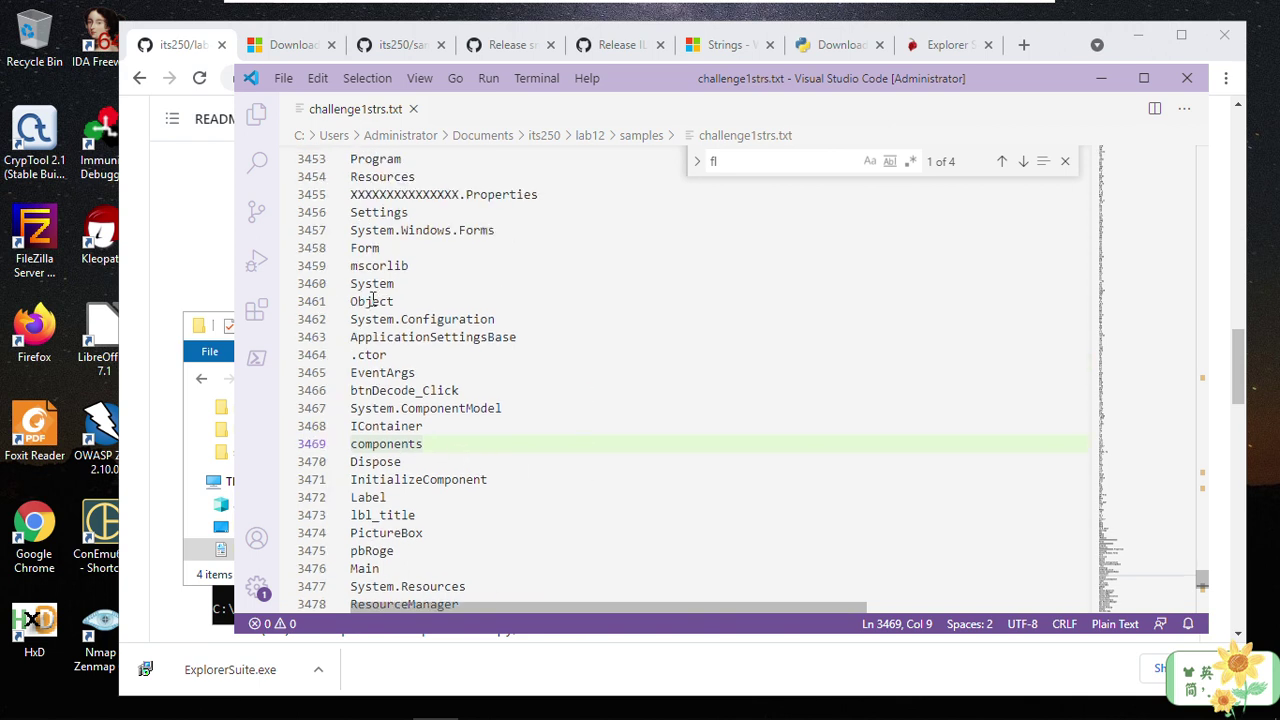
left_click(372, 283)
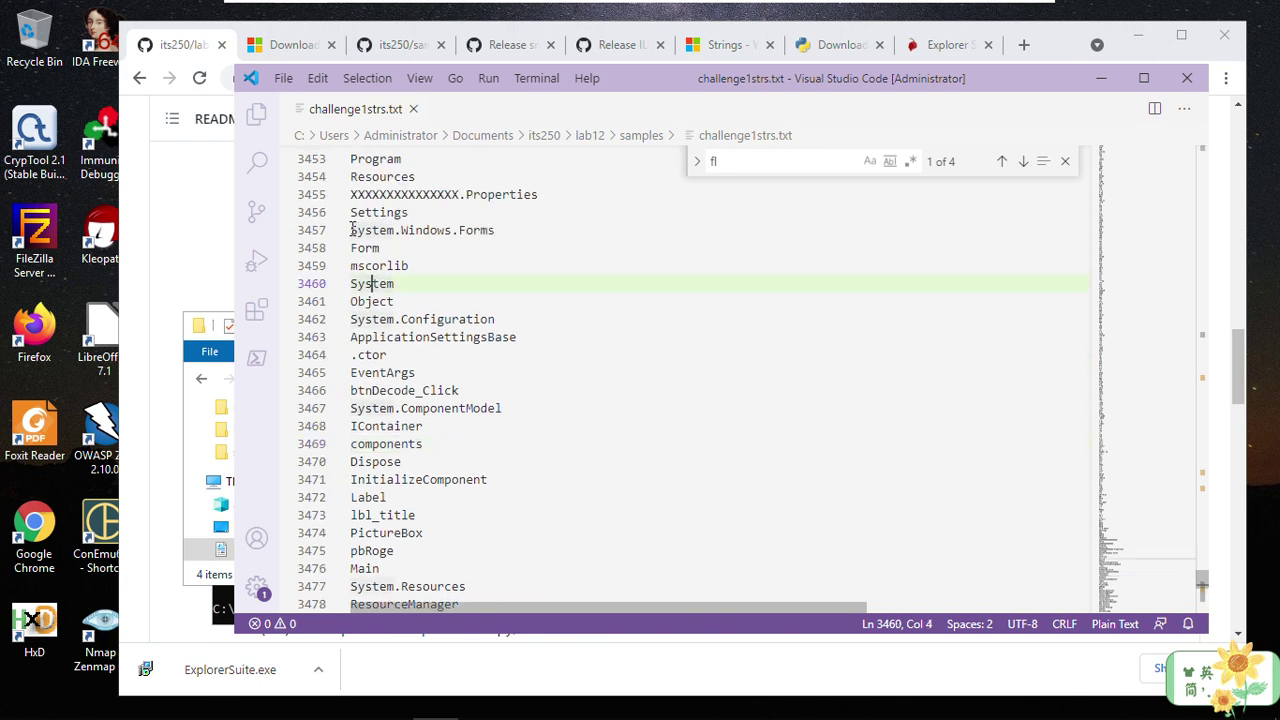
left_click_drag(352, 230, 503, 233)
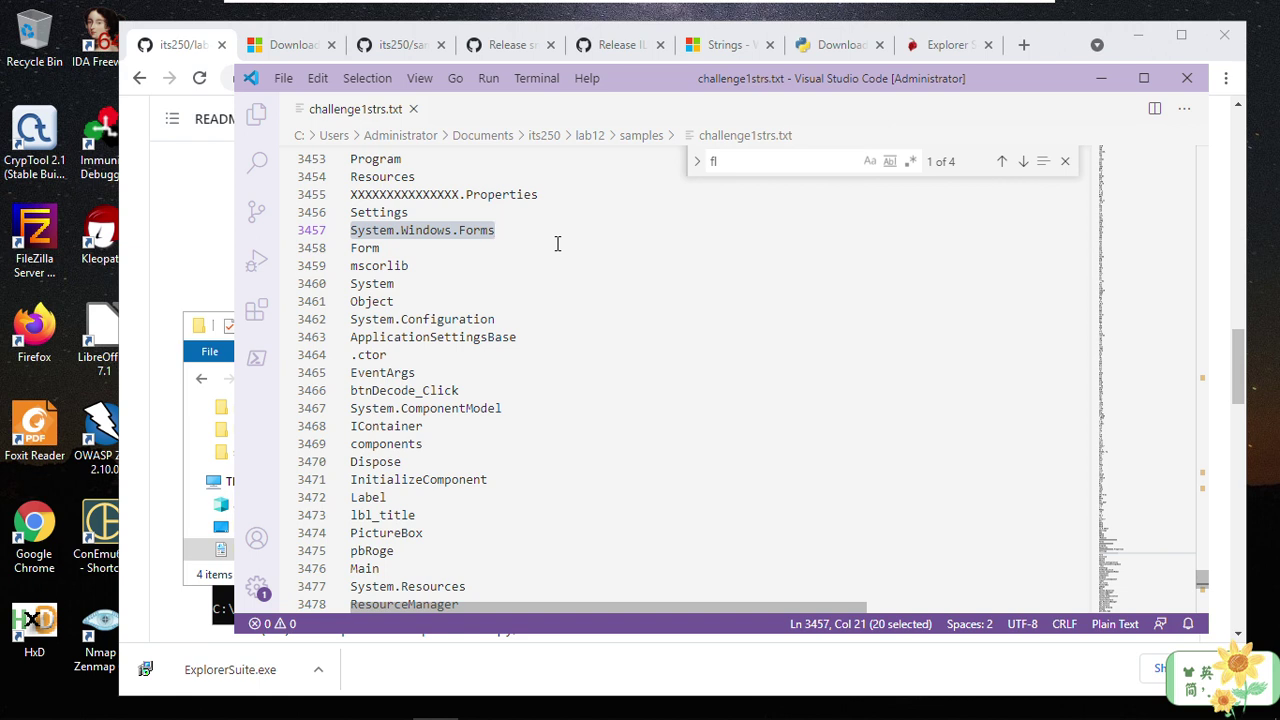
scroll(558, 243, "up", 4)
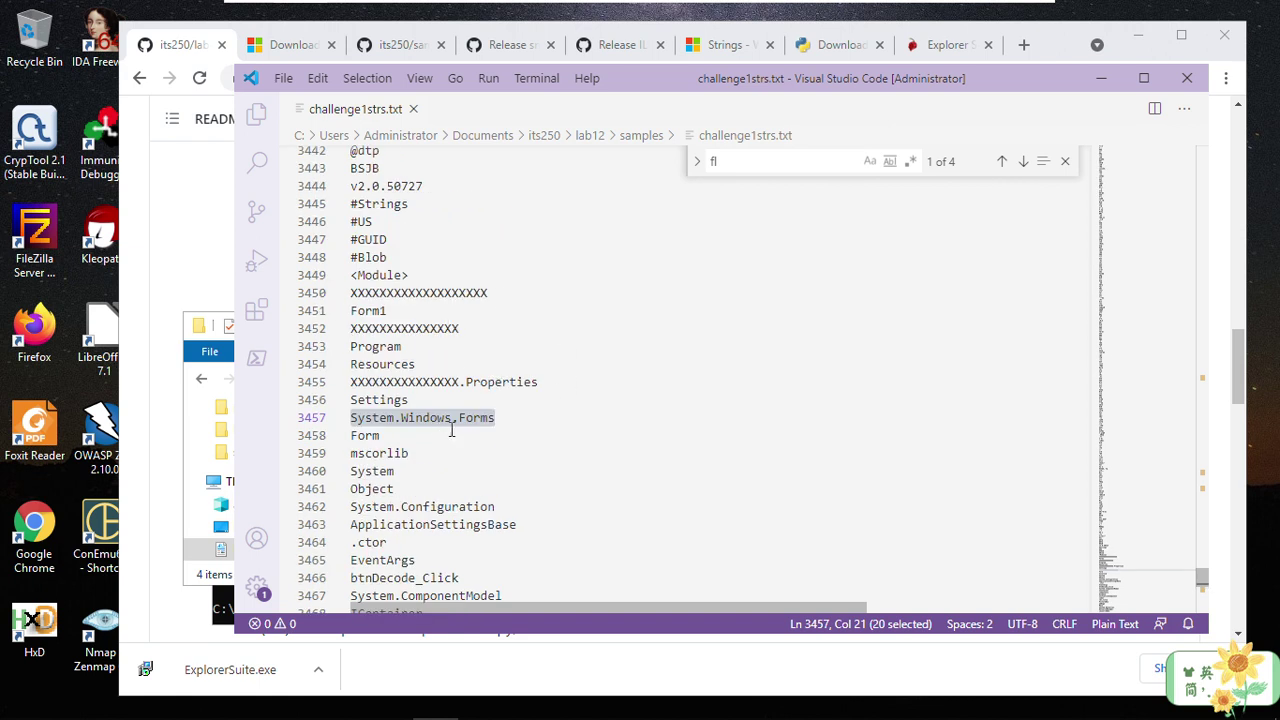
Step: Highlight the form-related names lbl_title, PictureBox and System.Drawing in the strings list
scroll(452, 428, "down", 2)
scroll(452, 428, "down", 4)
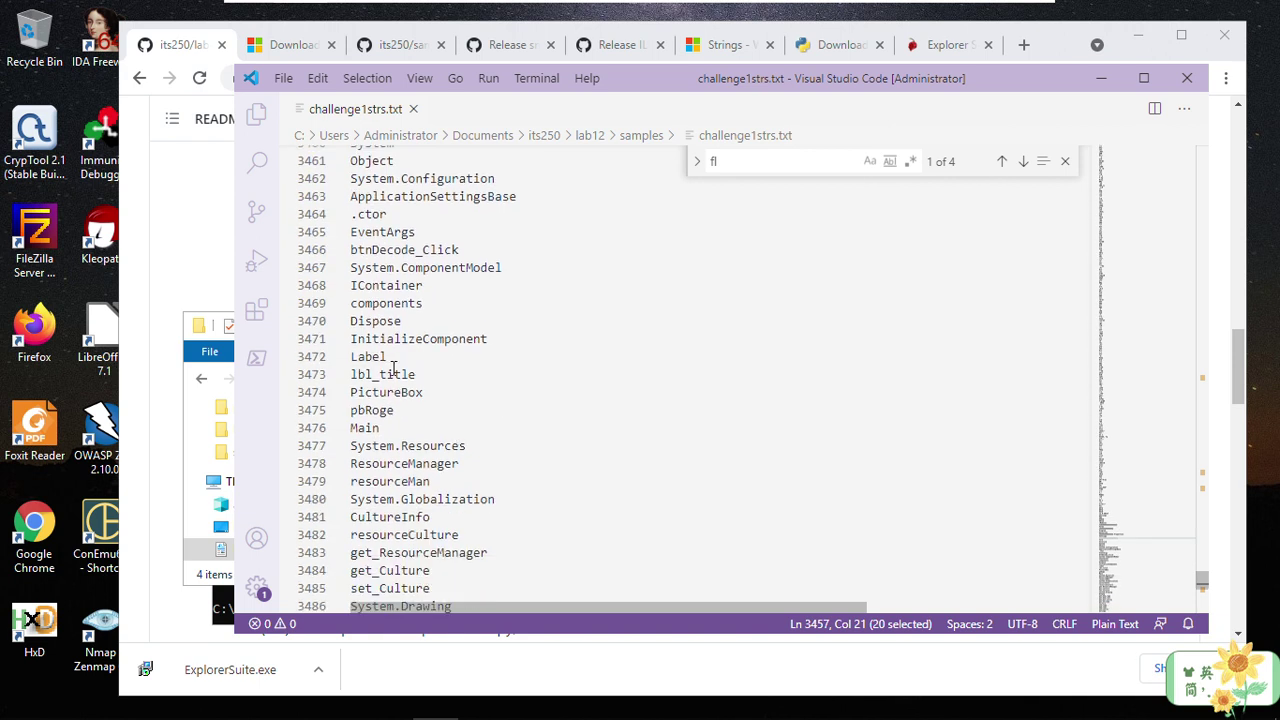
double_click(383, 372)
double_click(386, 392)
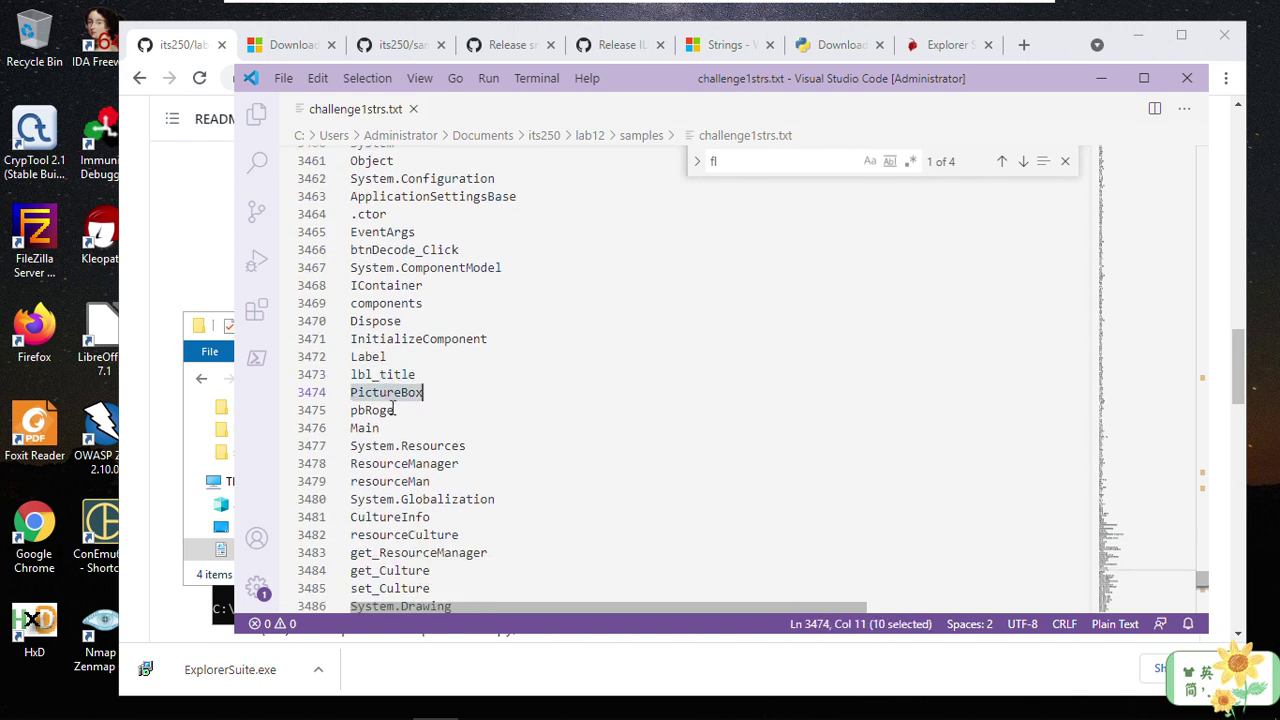
scroll(405, 452, "down", 1)
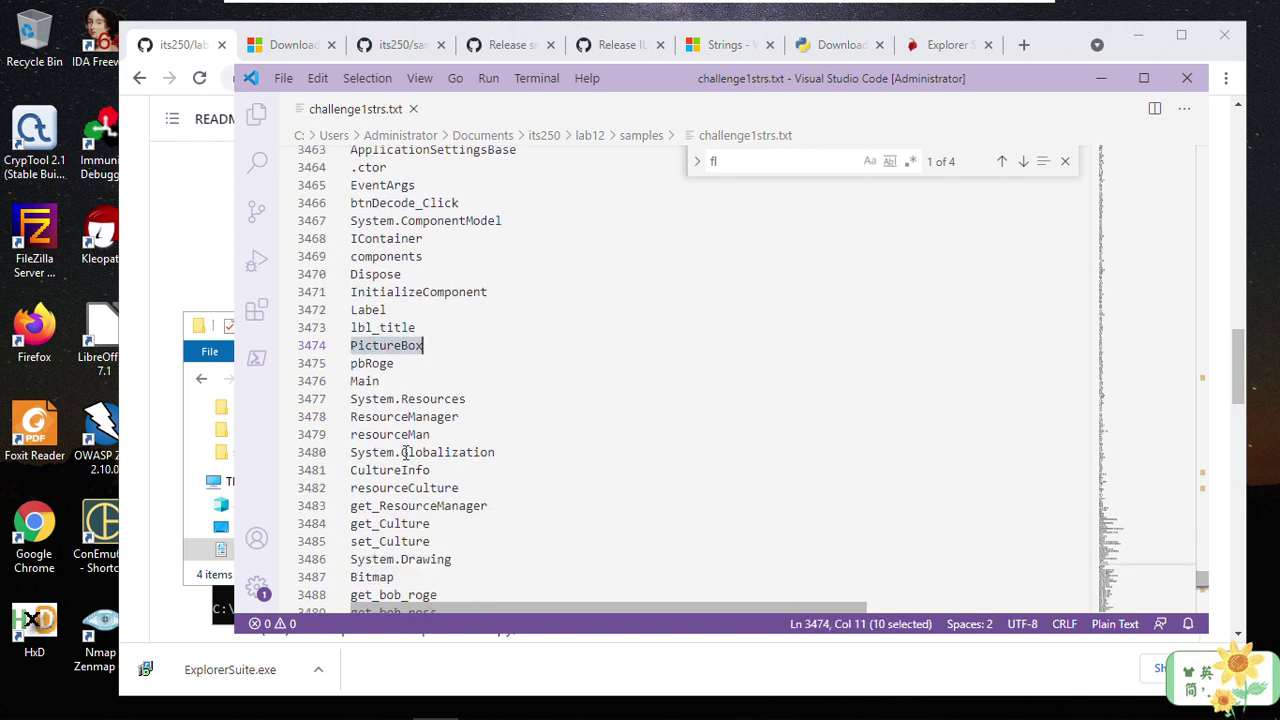
scroll(405, 452, "down", 1)
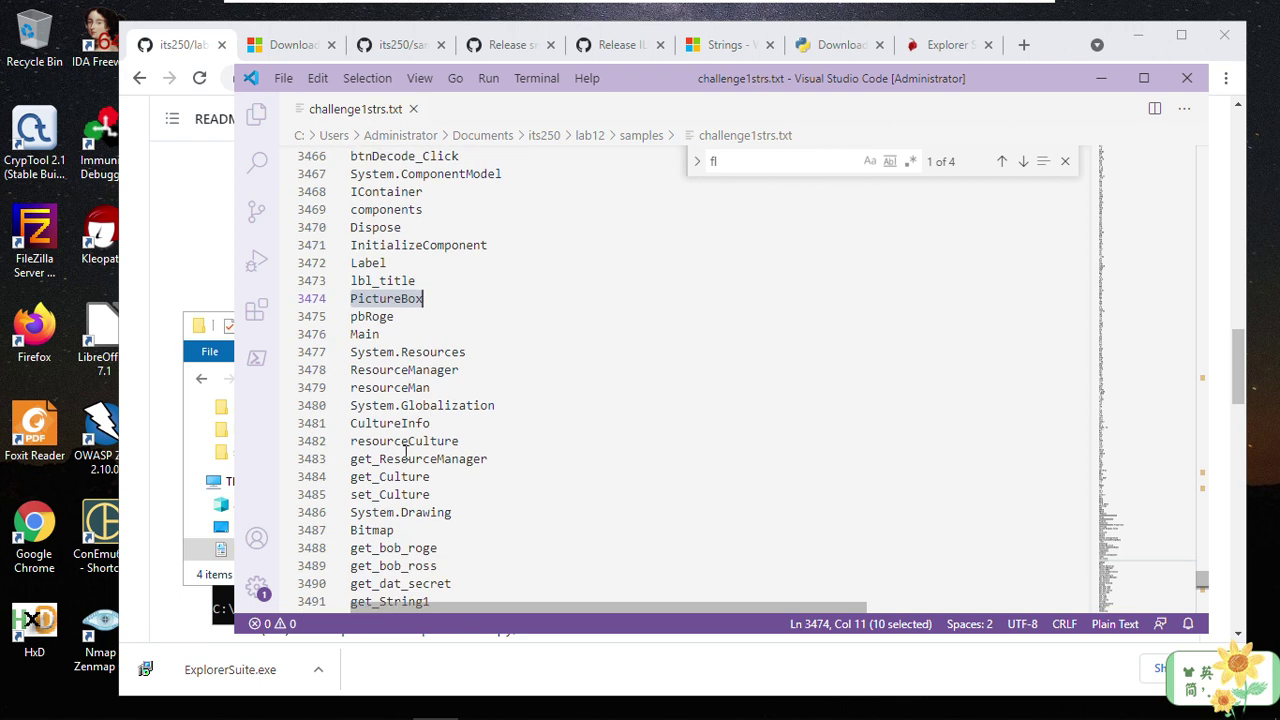
scroll(405, 452, "down", 1)
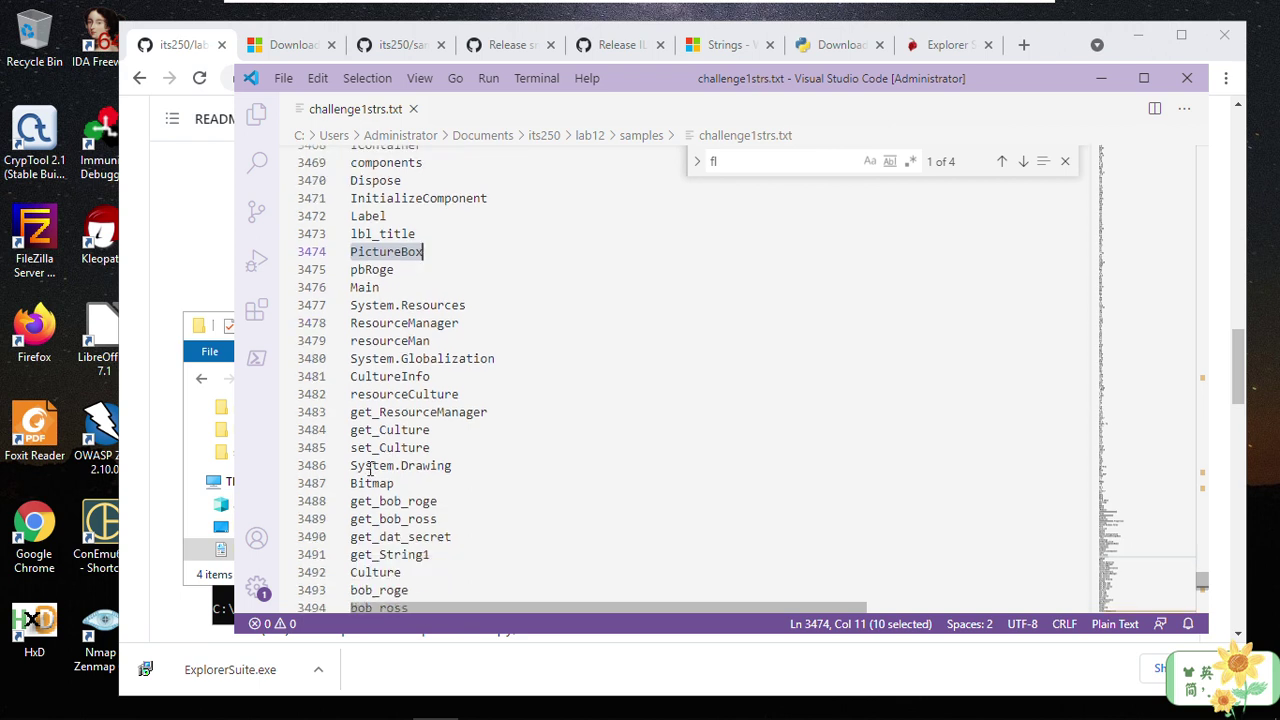
left_click_drag(351, 466, 452, 467)
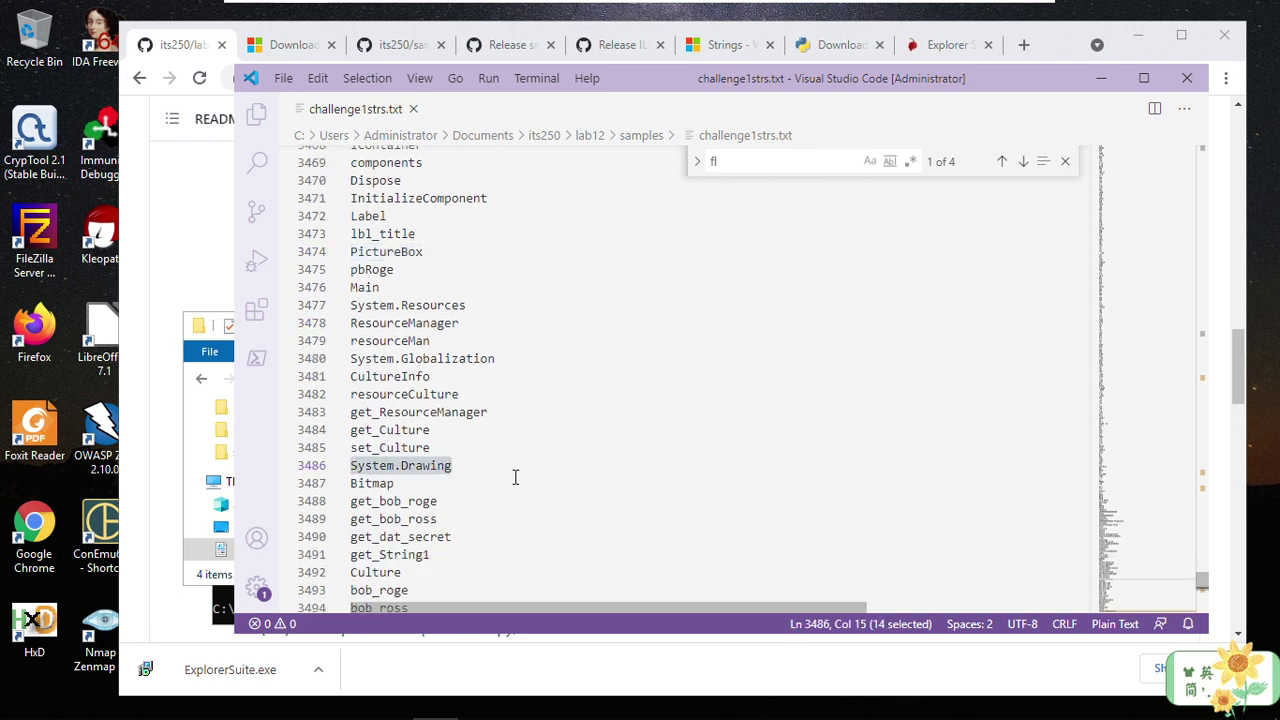
Step: Examine the names below System.Drawing in the strings list, placing the cursor on the set_Image and get_Chars lines
scroll(516, 478, "down", 3)
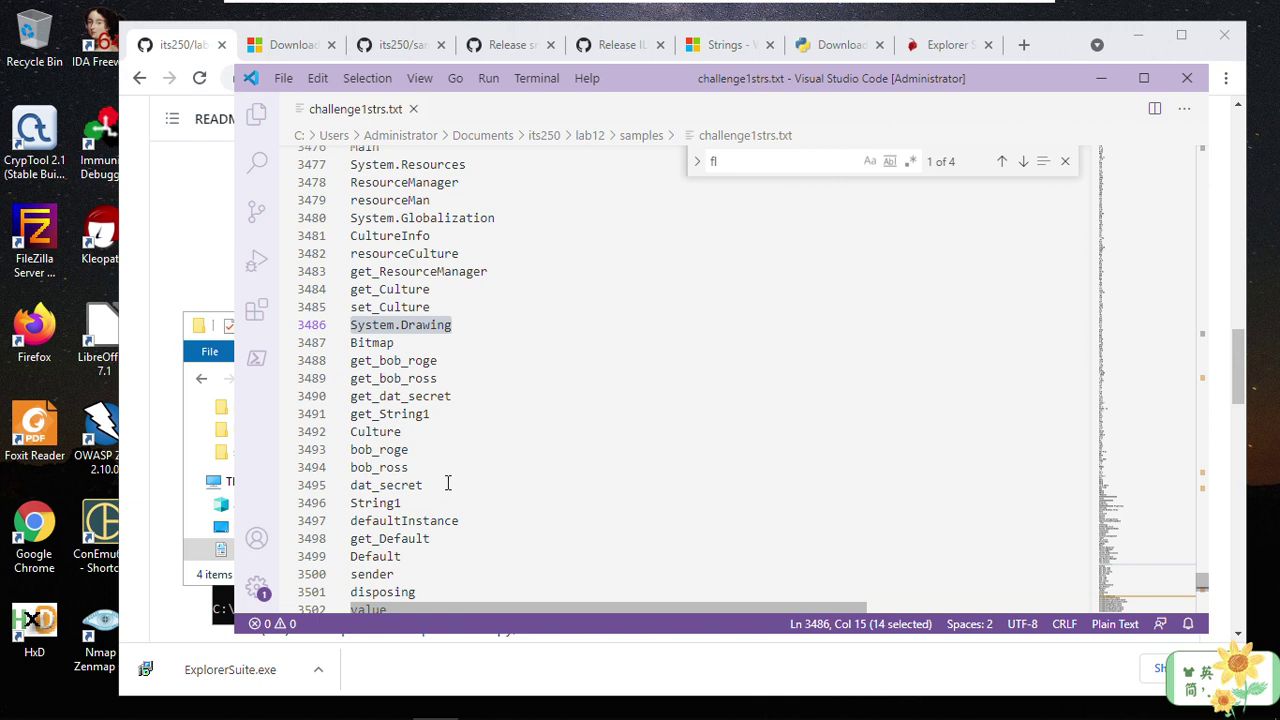
scroll(447, 483, "down", 2)
scroll(447, 483, "down", 2)
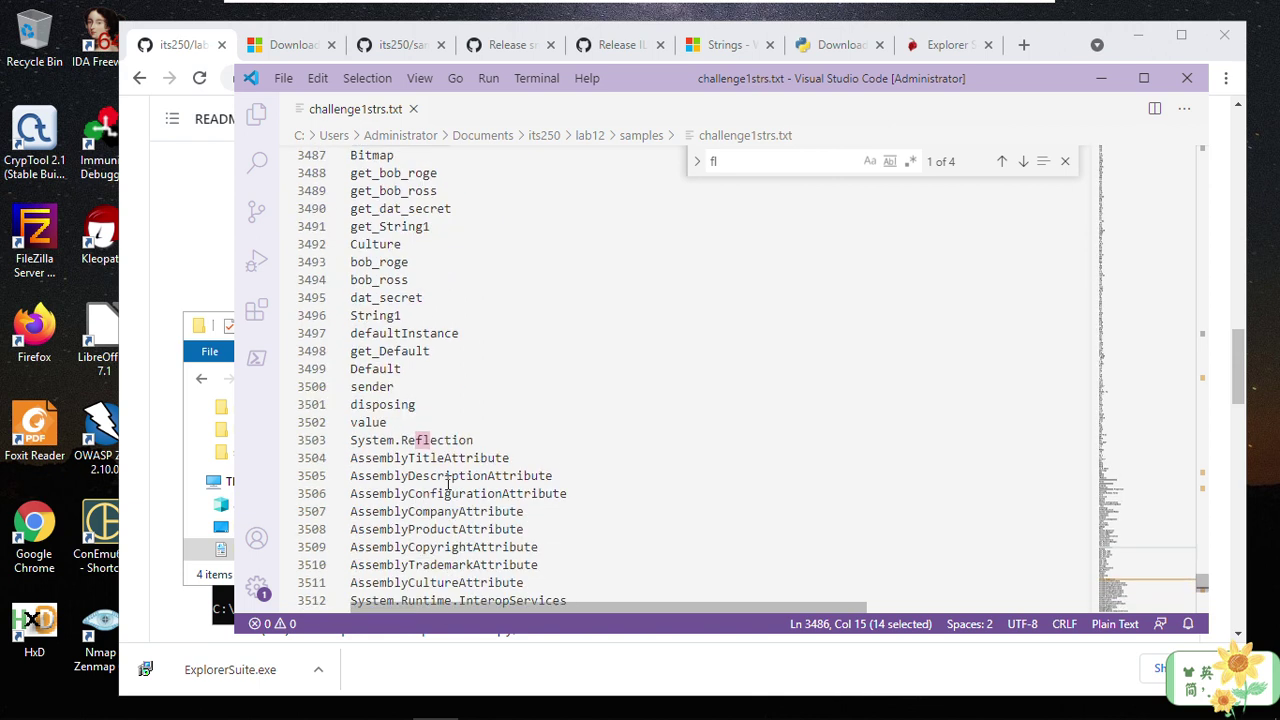
scroll(447, 483, "down", 2)
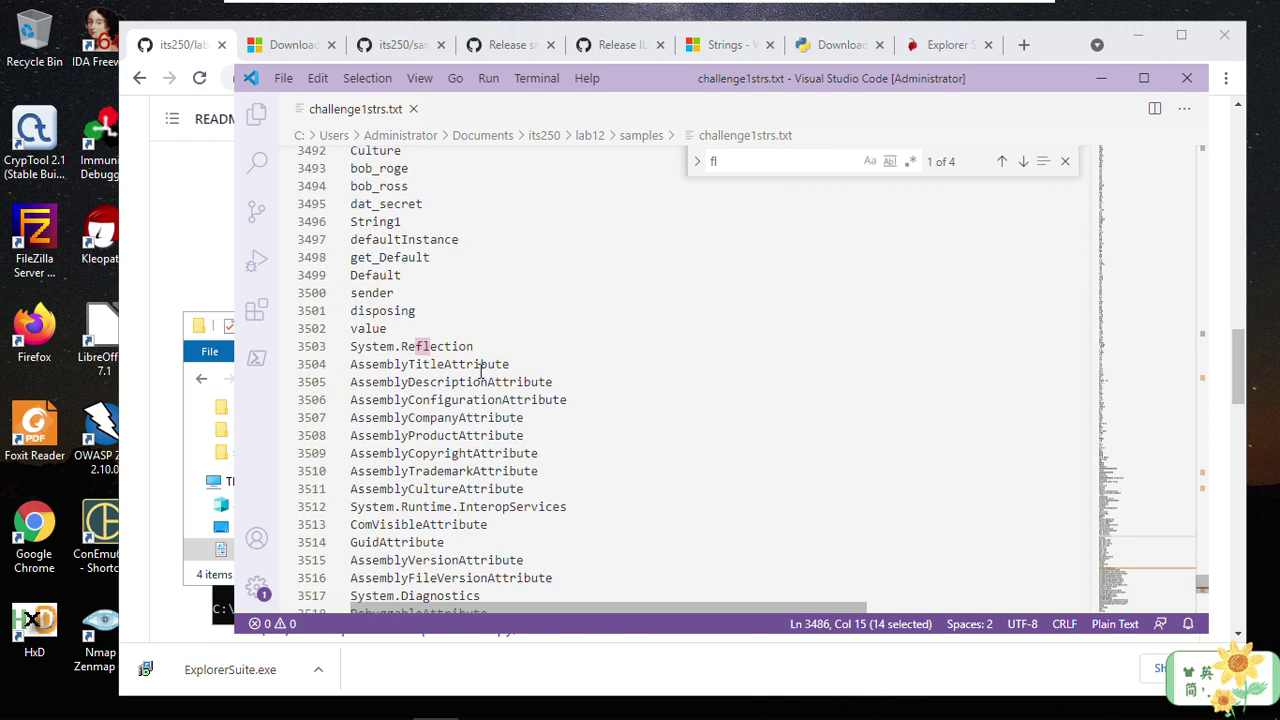
scroll(496, 468, "down", 1)
scroll(498, 472, "down", 4)
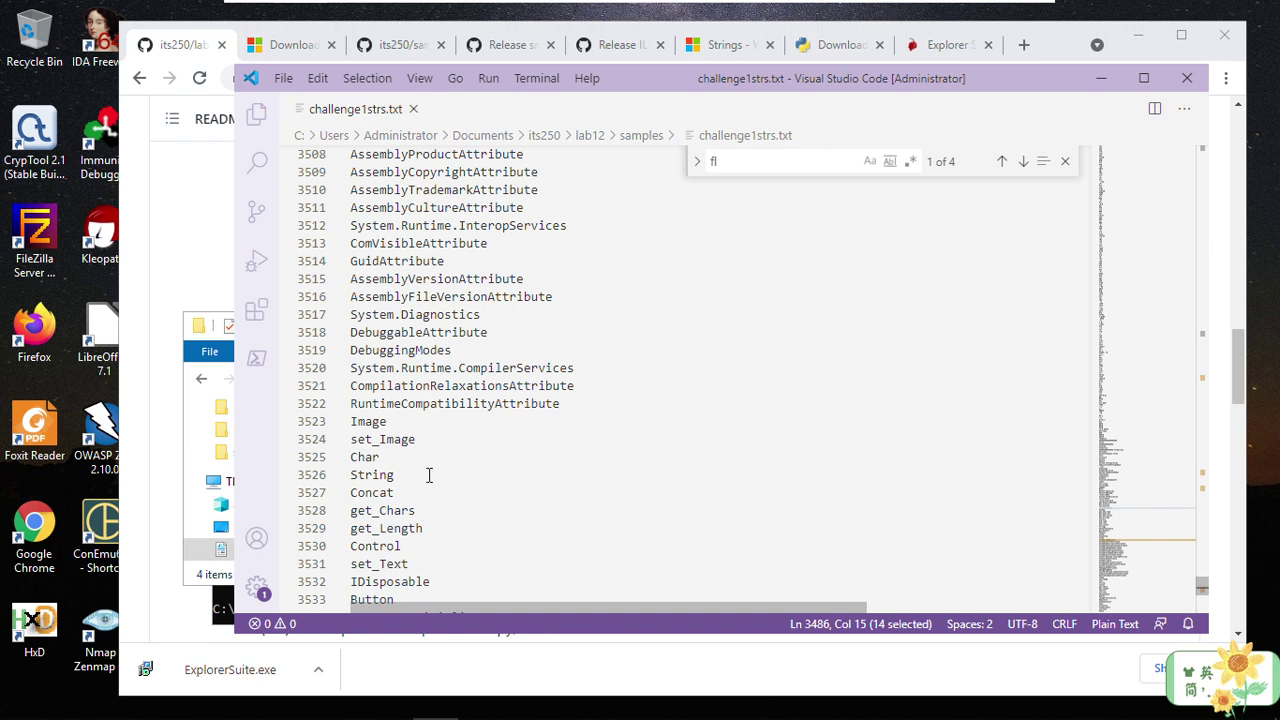
scroll(429, 468, "down", 1)
left_click(387, 392)
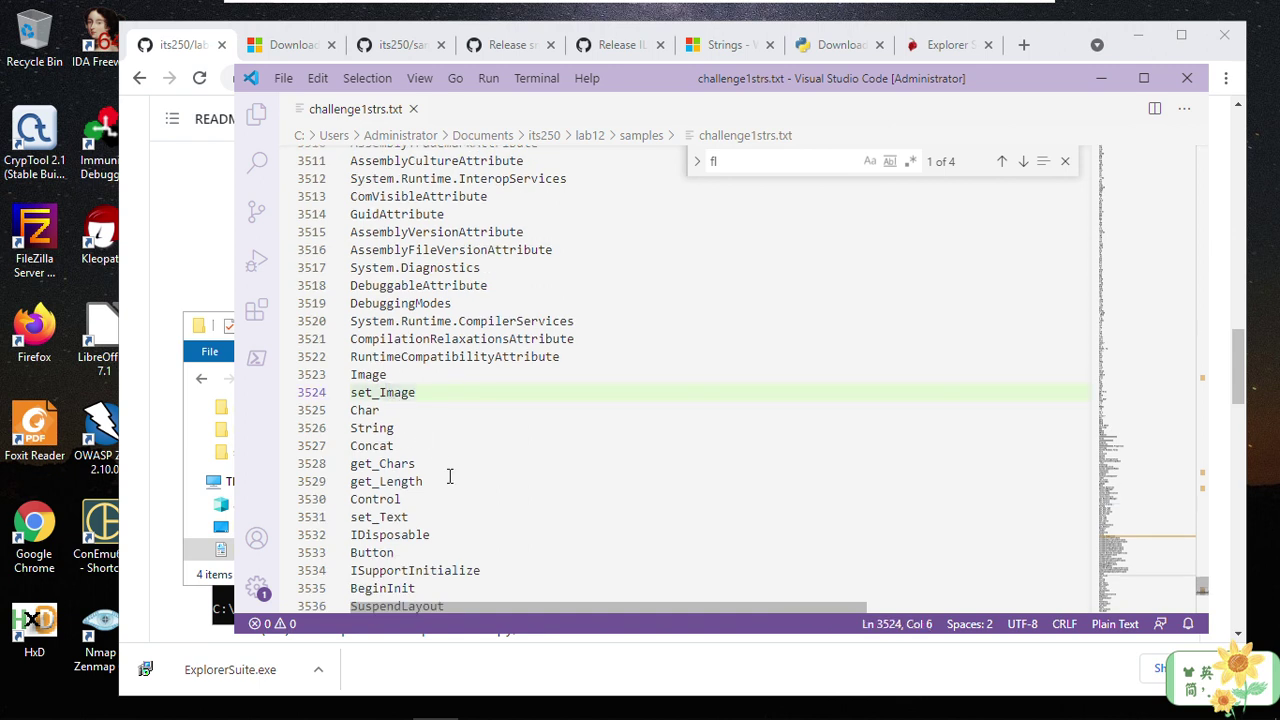
left_click(366, 464)
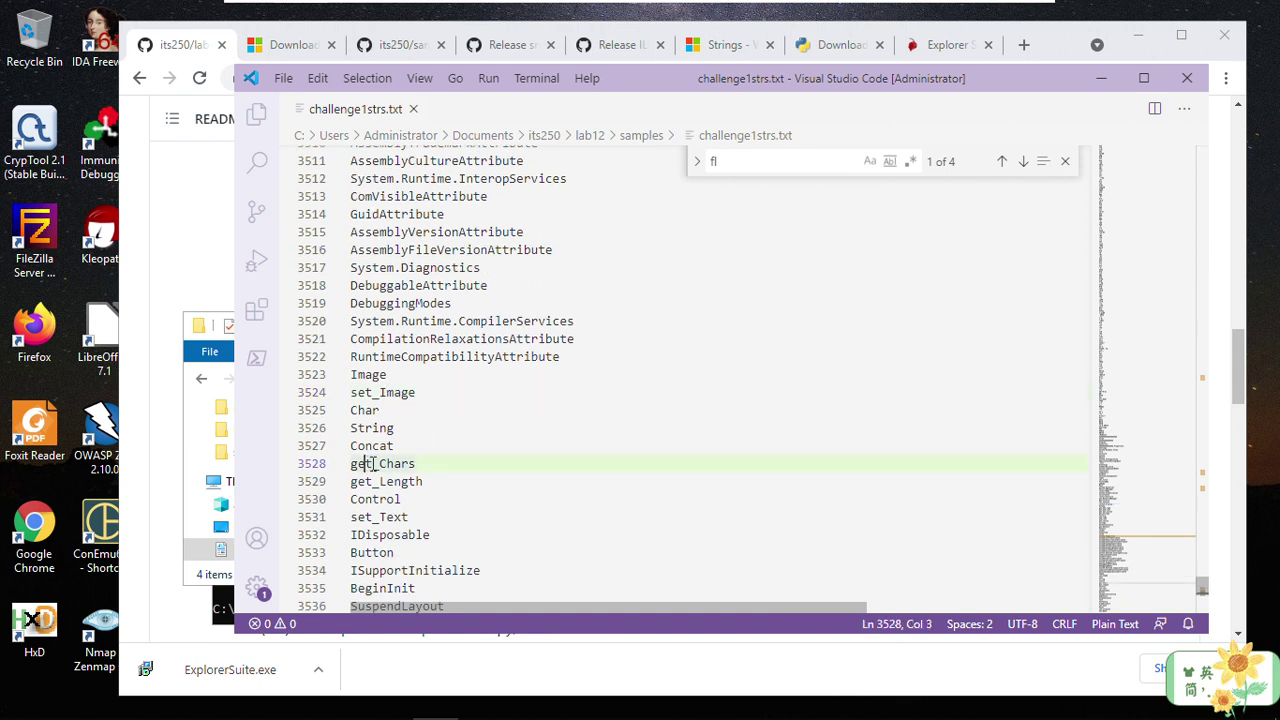
Step: Read on through the form control names past set_AutoSize, and highlight the rev_challenge_1.Properties.Resources.resources entry
scroll(466, 488, "down", 3)
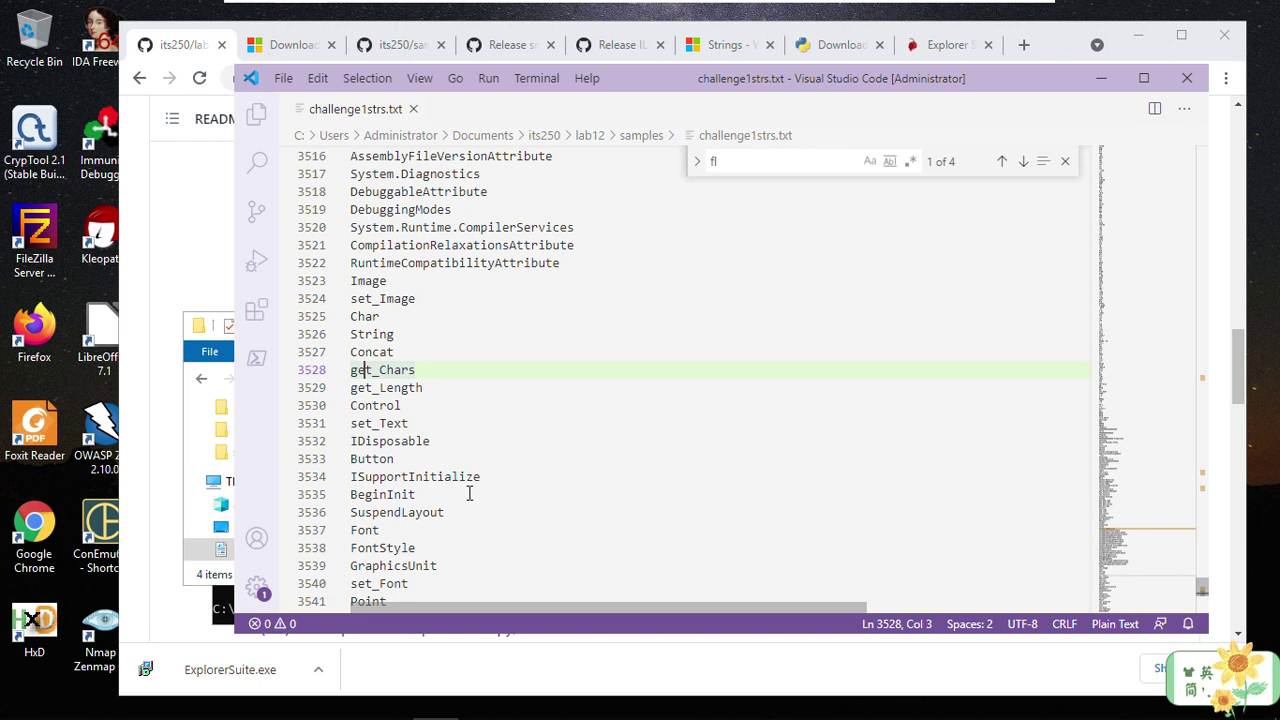
scroll(505, 496, "down", 2)
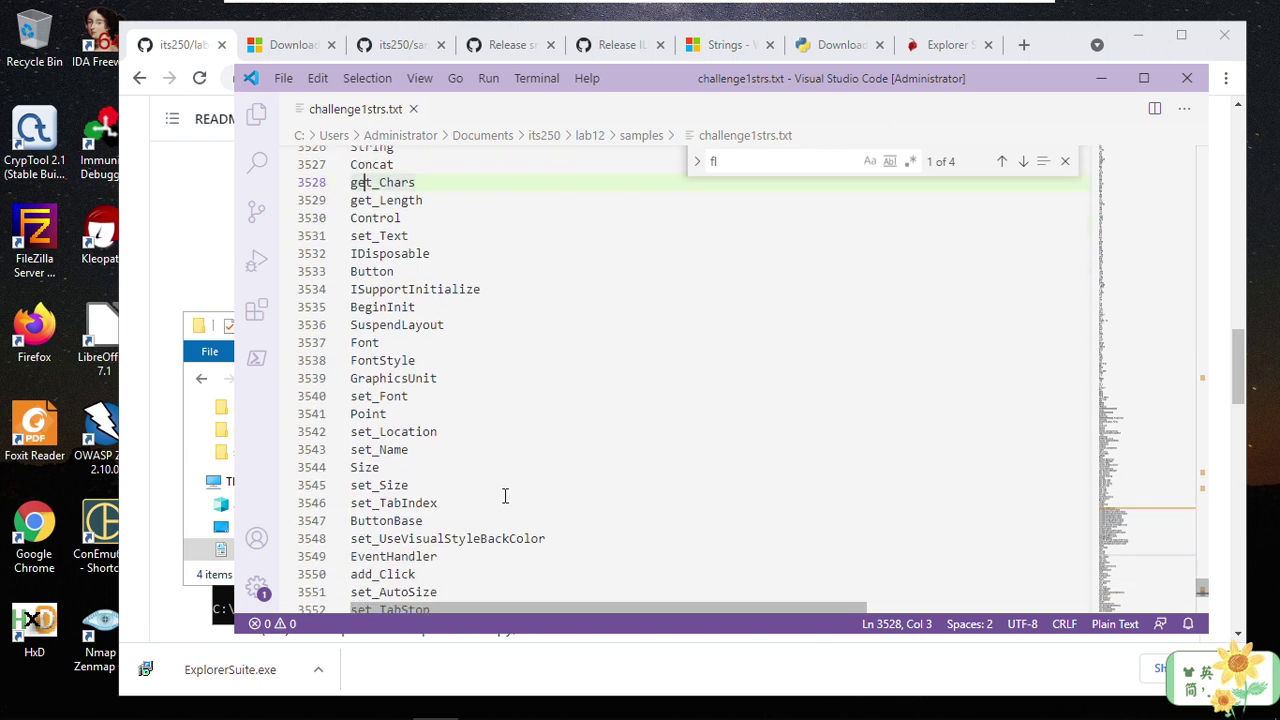
scroll(505, 496, "down", 2)
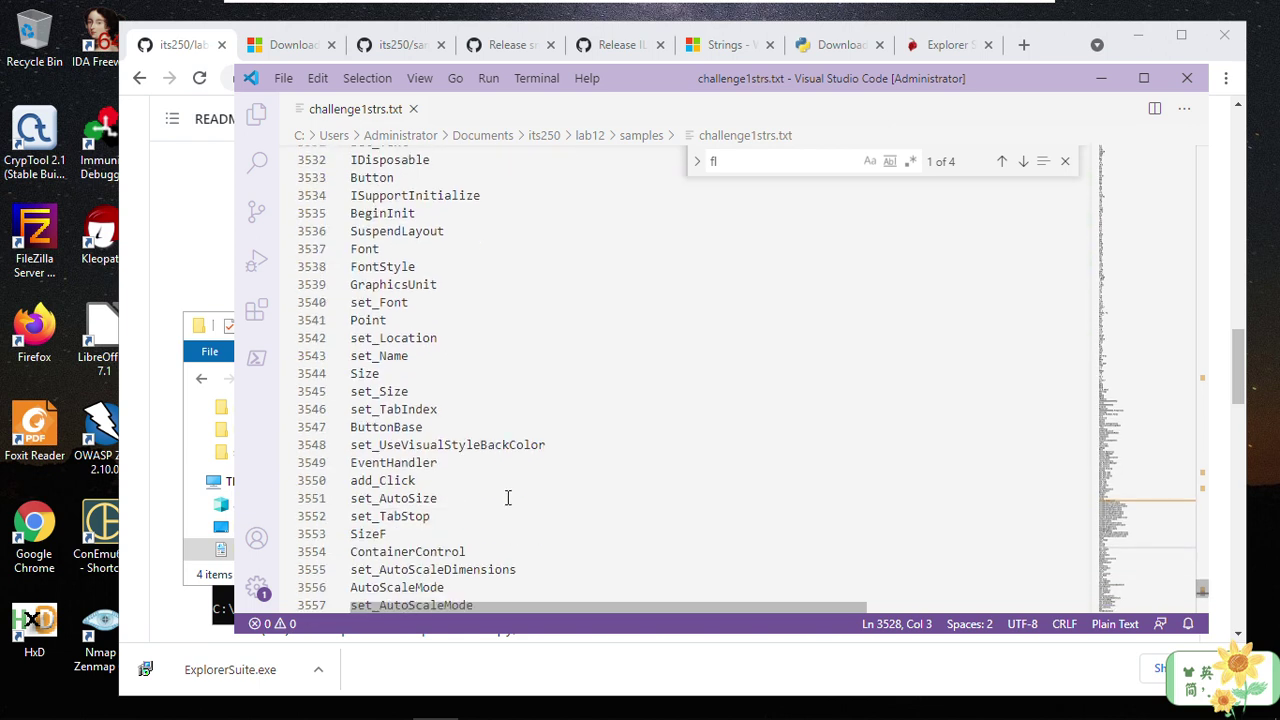
left_click(390, 497)
scroll(502, 520, "down", 2)
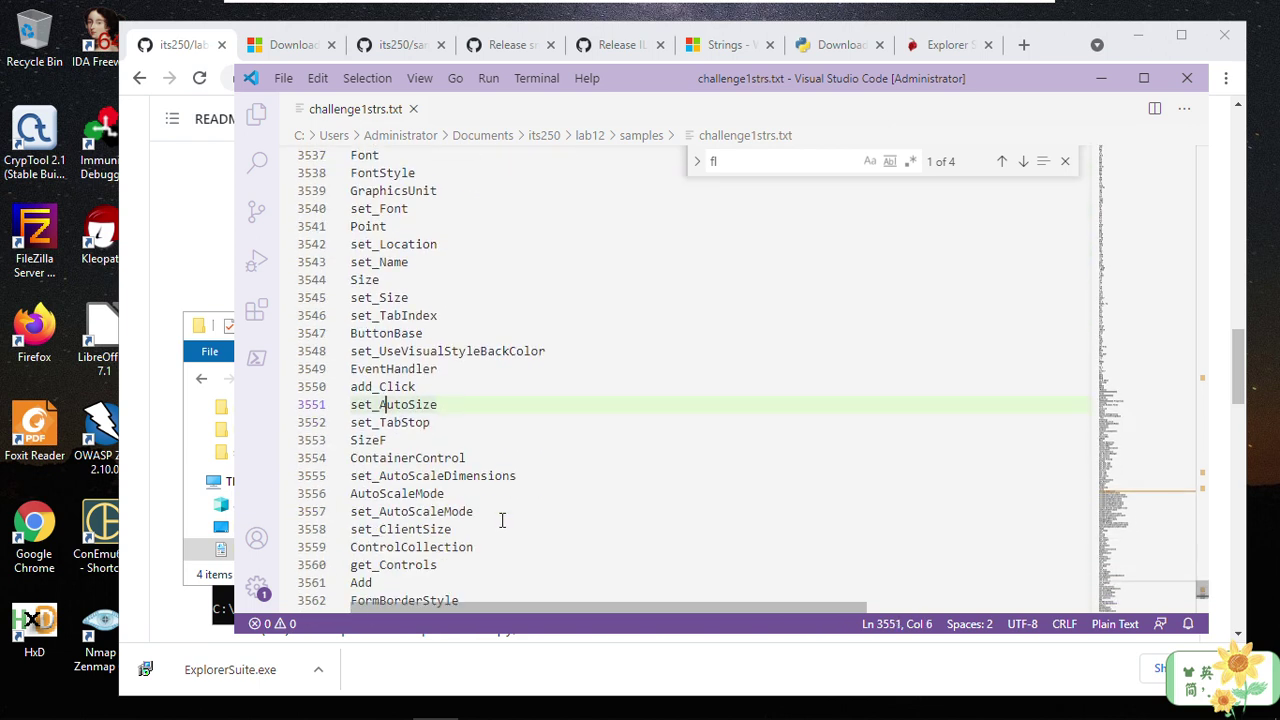
scroll(502, 520, "down", 2)
scroll(504, 522, "down", 4)
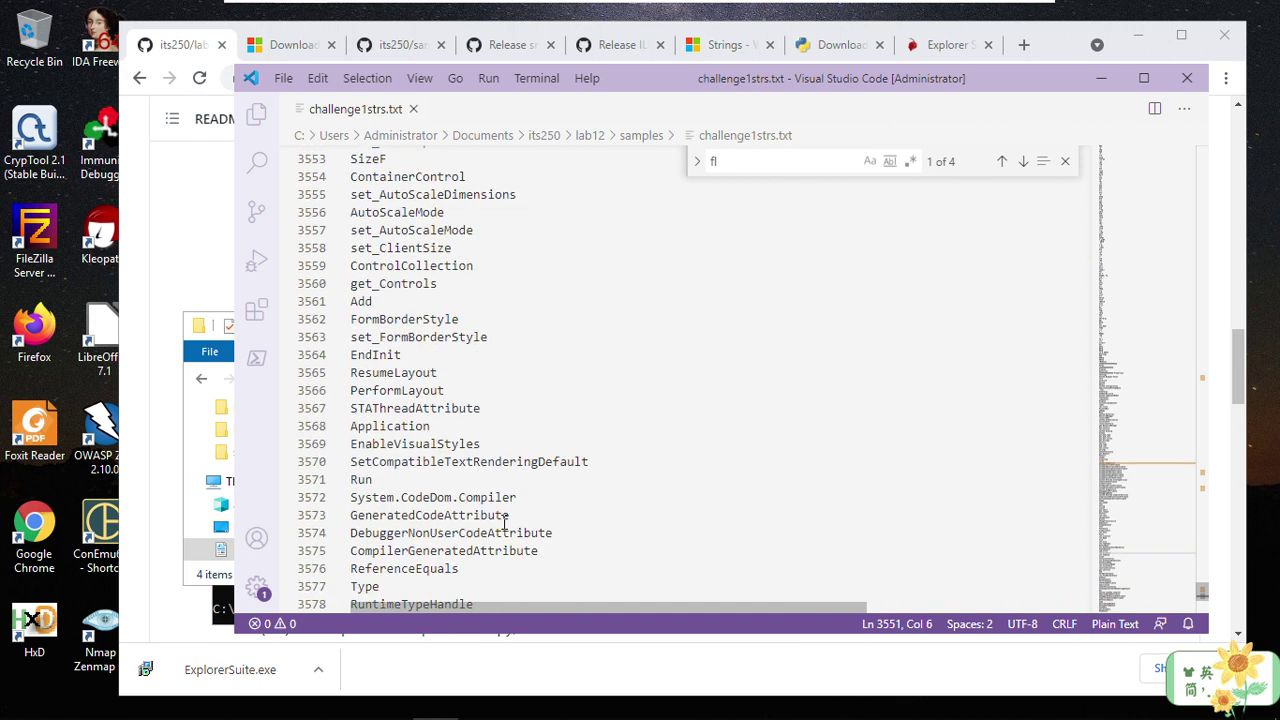
scroll(505, 521, "down", 3)
scroll(504, 521, "down", 3)
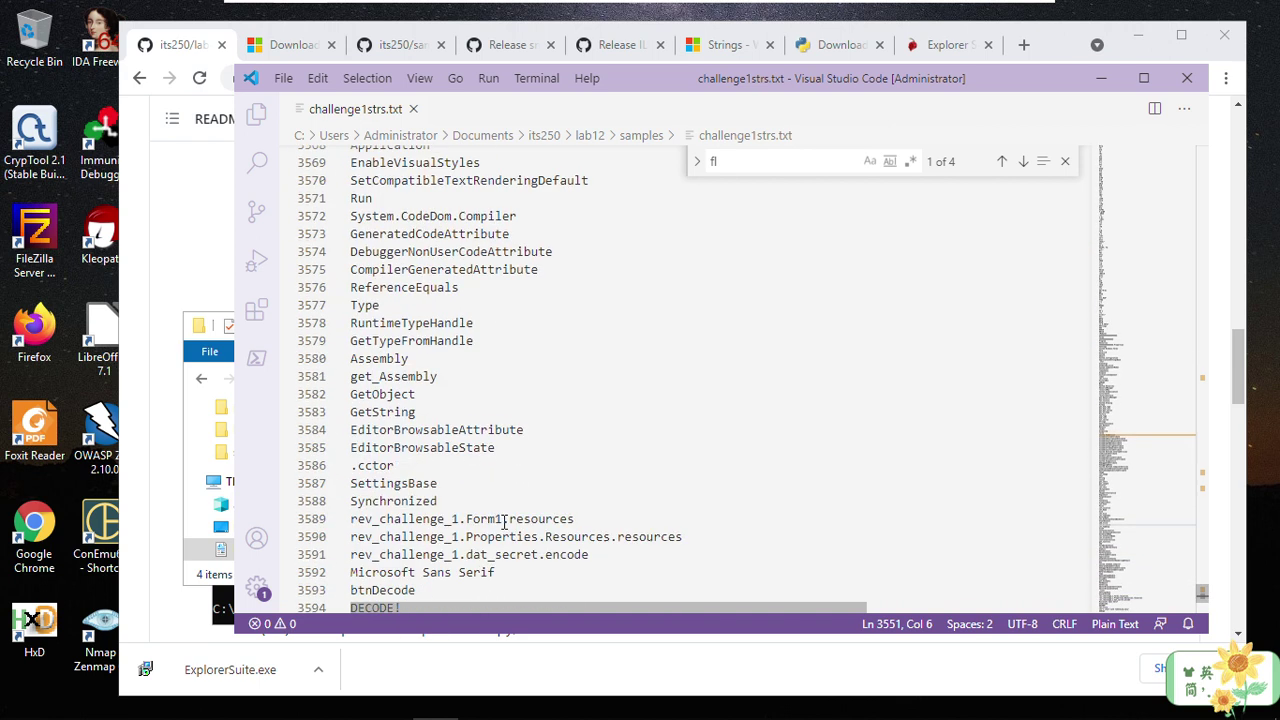
scroll(504, 521, "down", 4)
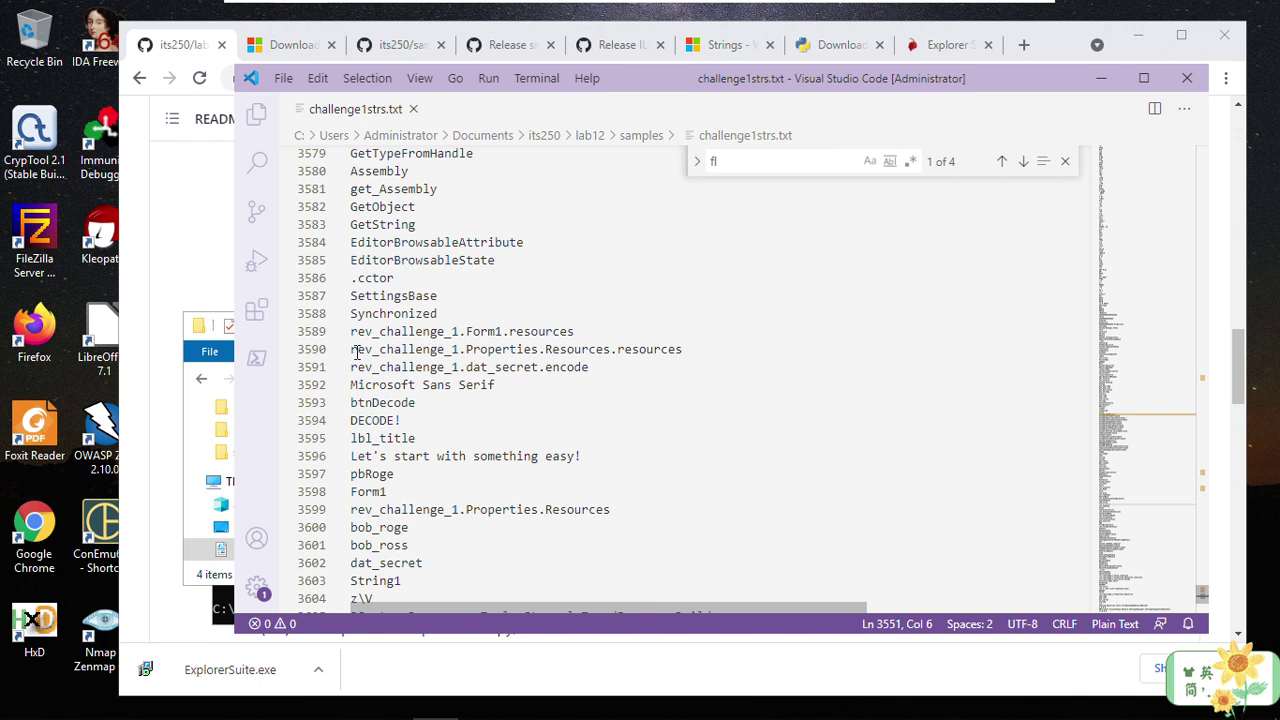
left_click_drag(357, 352, 684, 351)
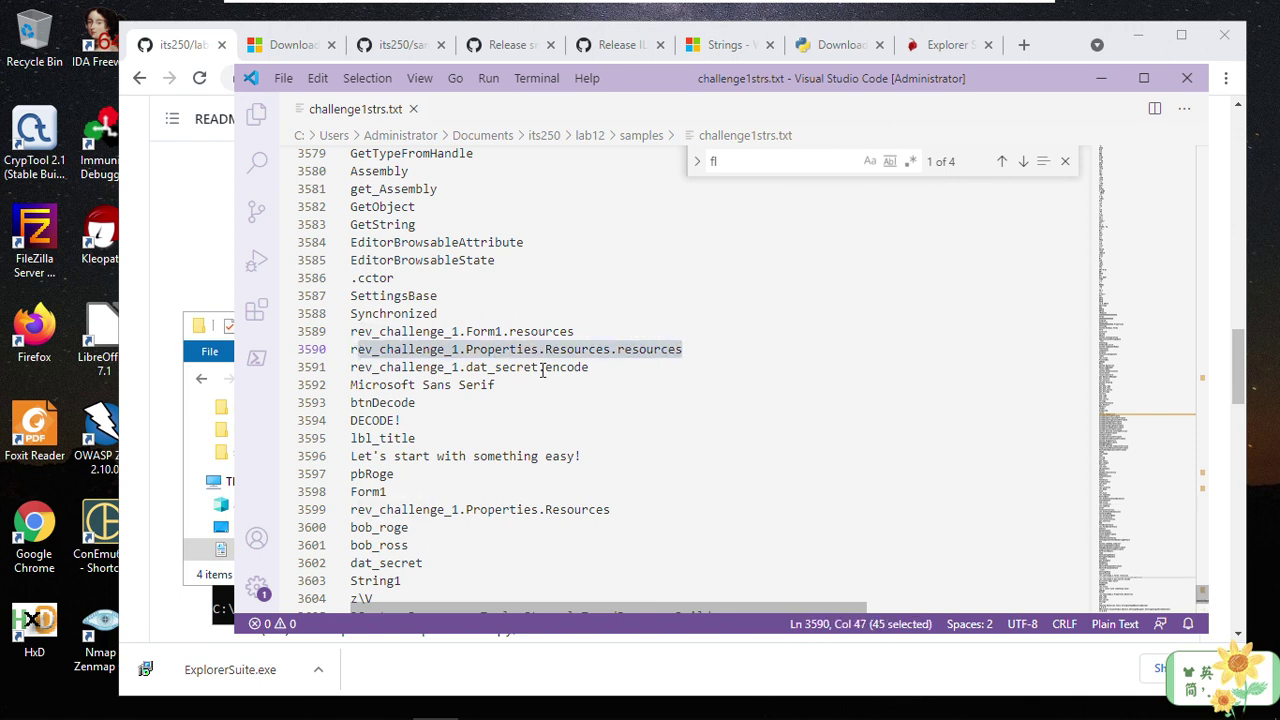
Step: Highlight the btnDecode string and its btn prefix in the strings list
double_click(375, 403)
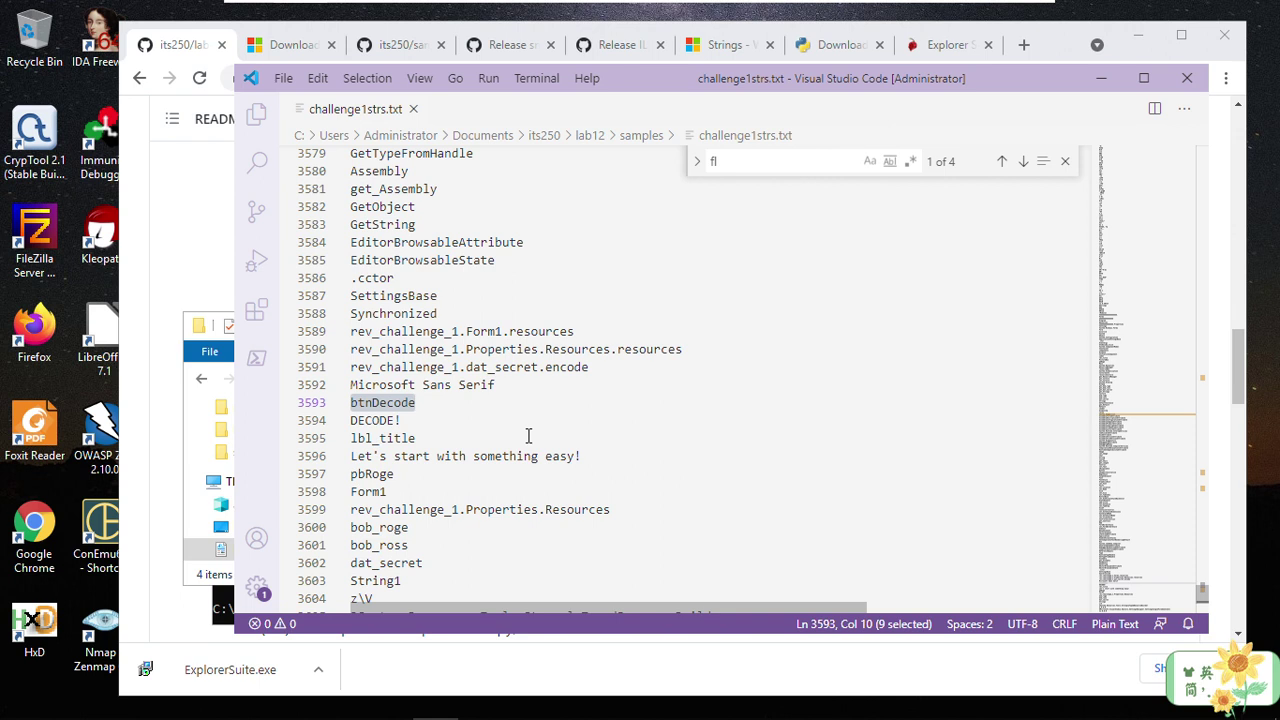
left_click(366, 402)
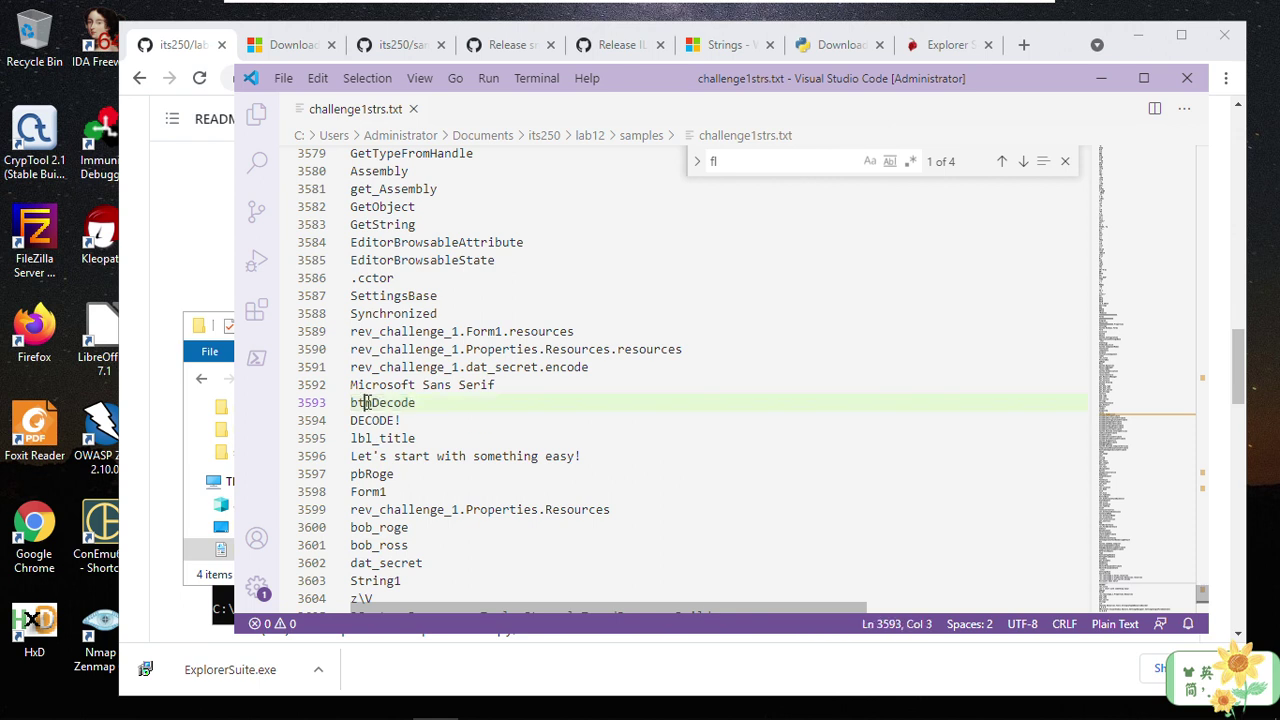
left_click_drag(372, 402, 350, 402)
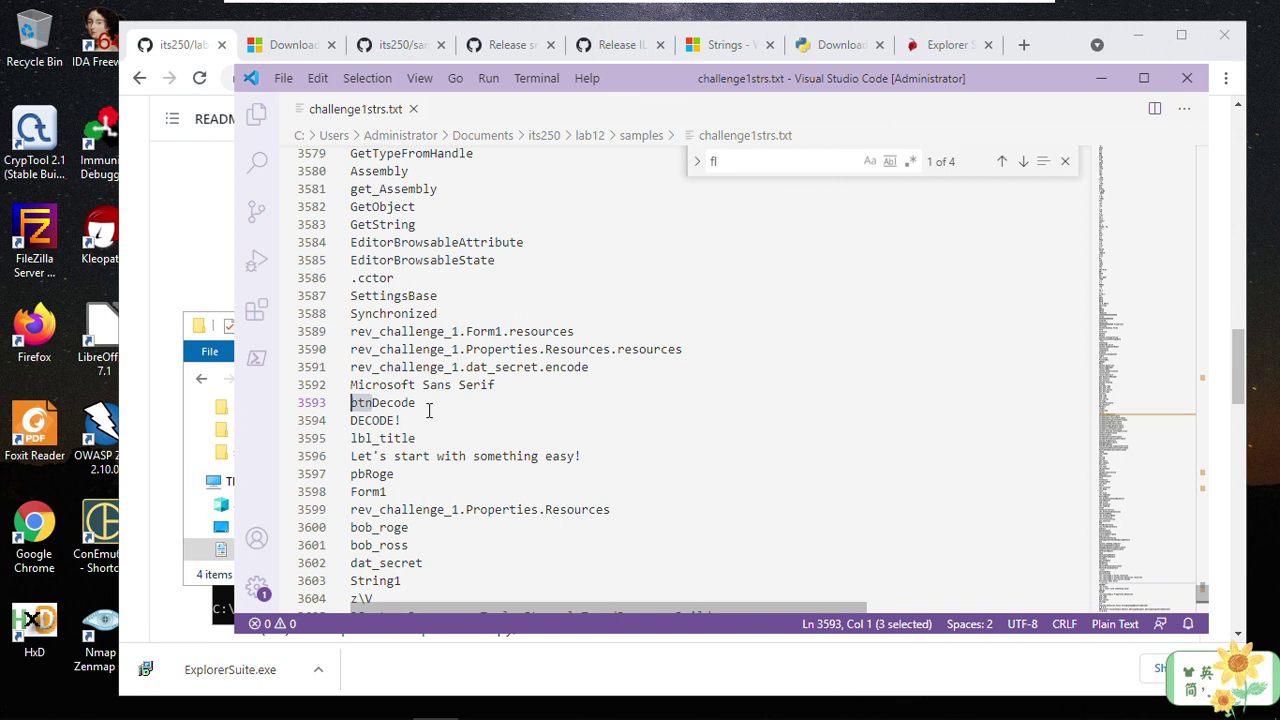
left_click(378, 402)
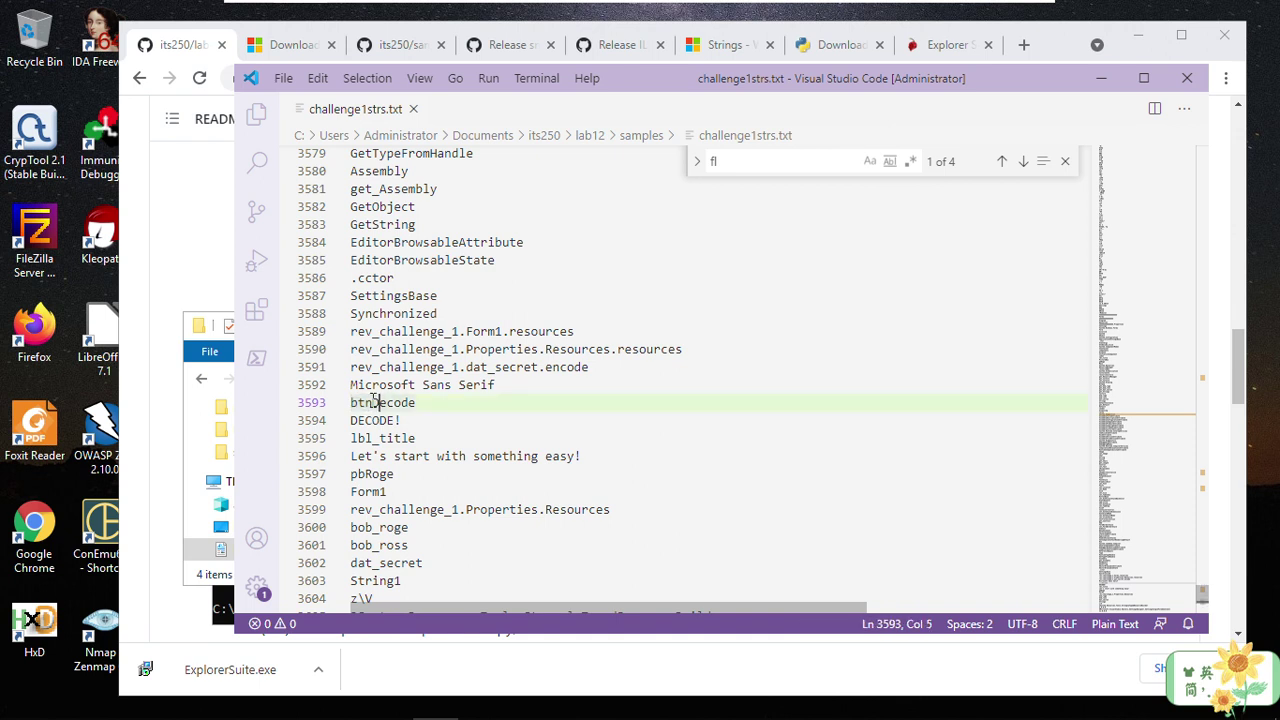
double_click(384, 403)
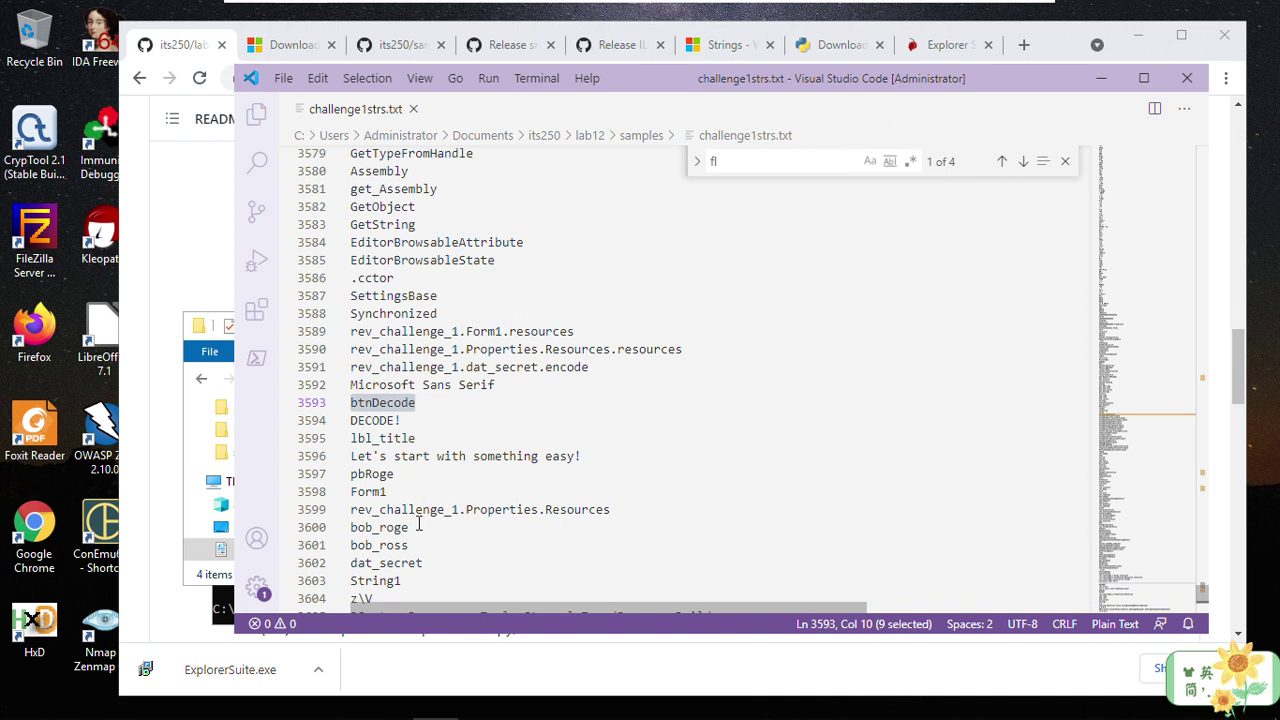
Step: Run Challenge1.exe from the samples folder, minimize the folder window, and place the program's form beside the strings list
mouse_move(419, 706)
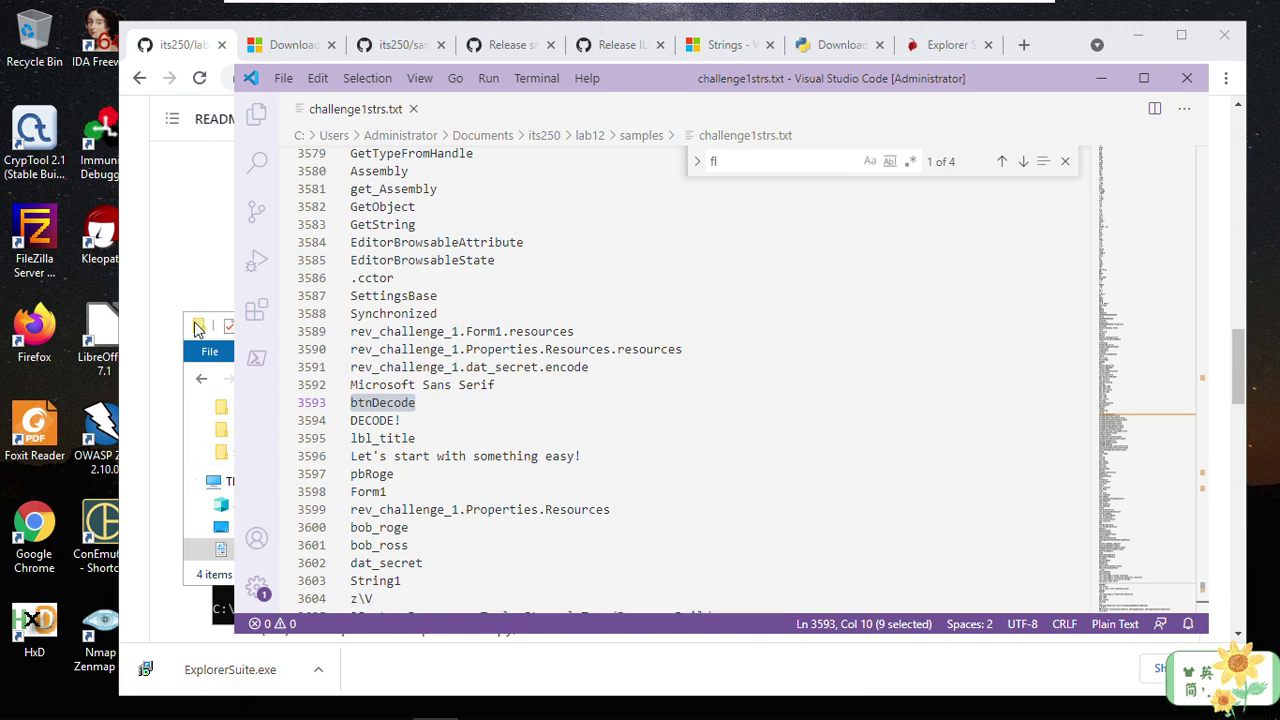
left_click(198, 328)
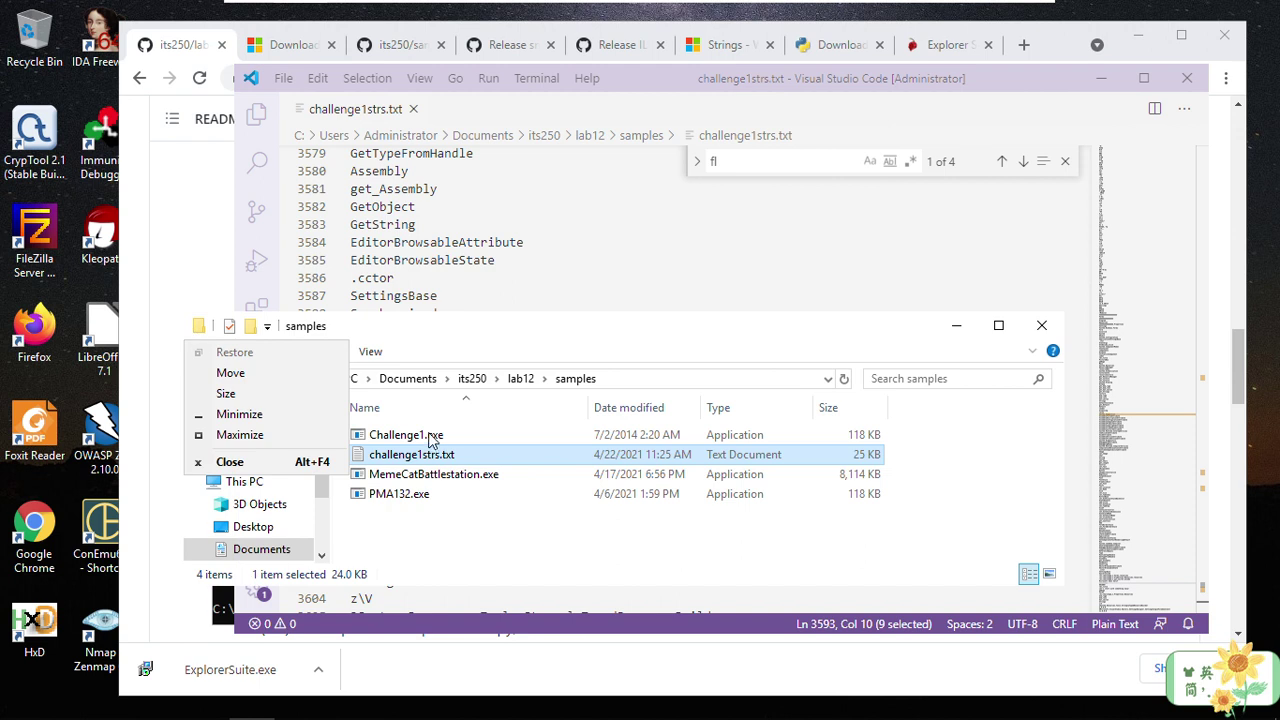
double_click(430, 437)
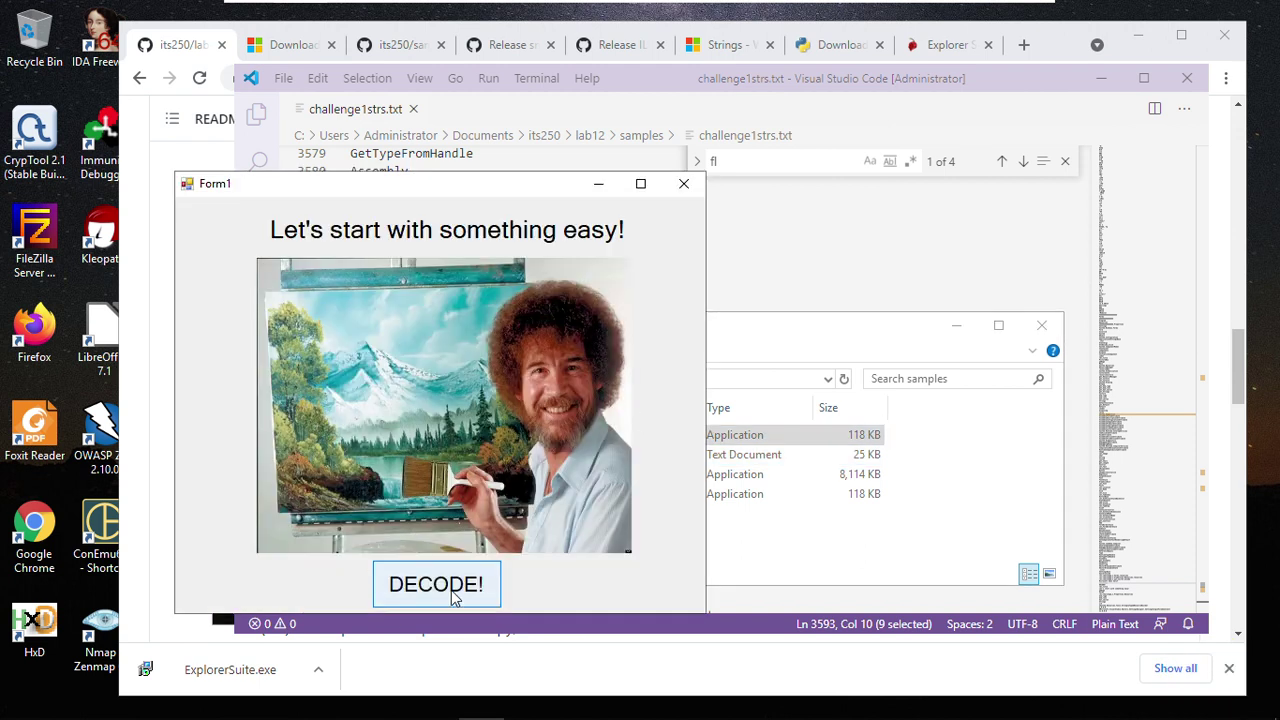
left_click(957, 325)
left_click_drag(414, 188, 849, 169)
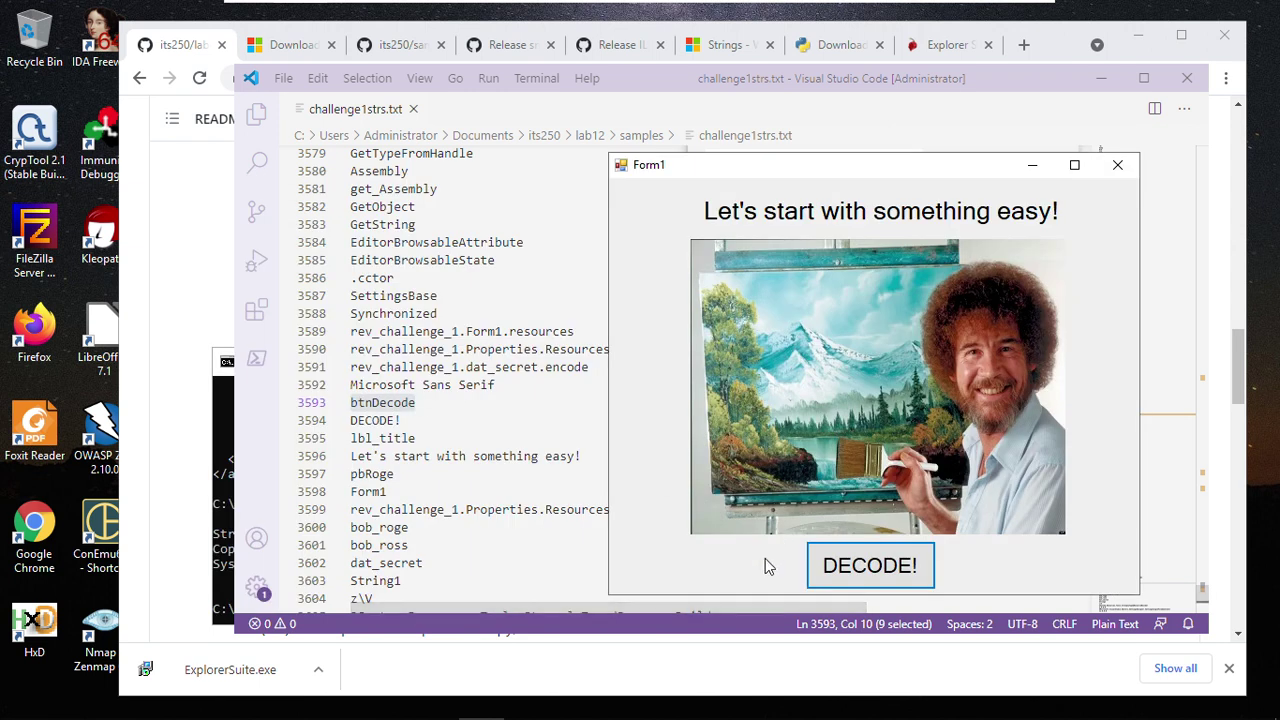
left_click(855, 572)
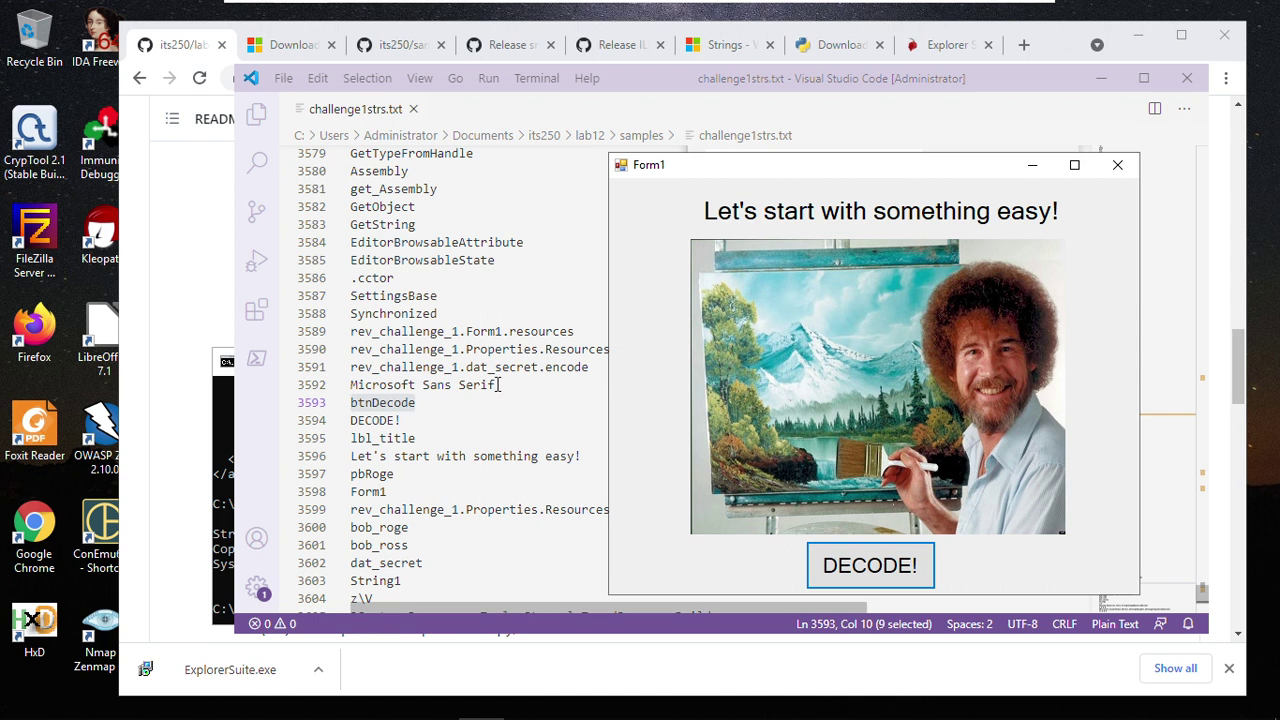
Step: Examine the remaining strings through the version info and XML manifest, highlight the UTF-8 encoding, and review the list back upward
scroll(508, 413, "down", 2)
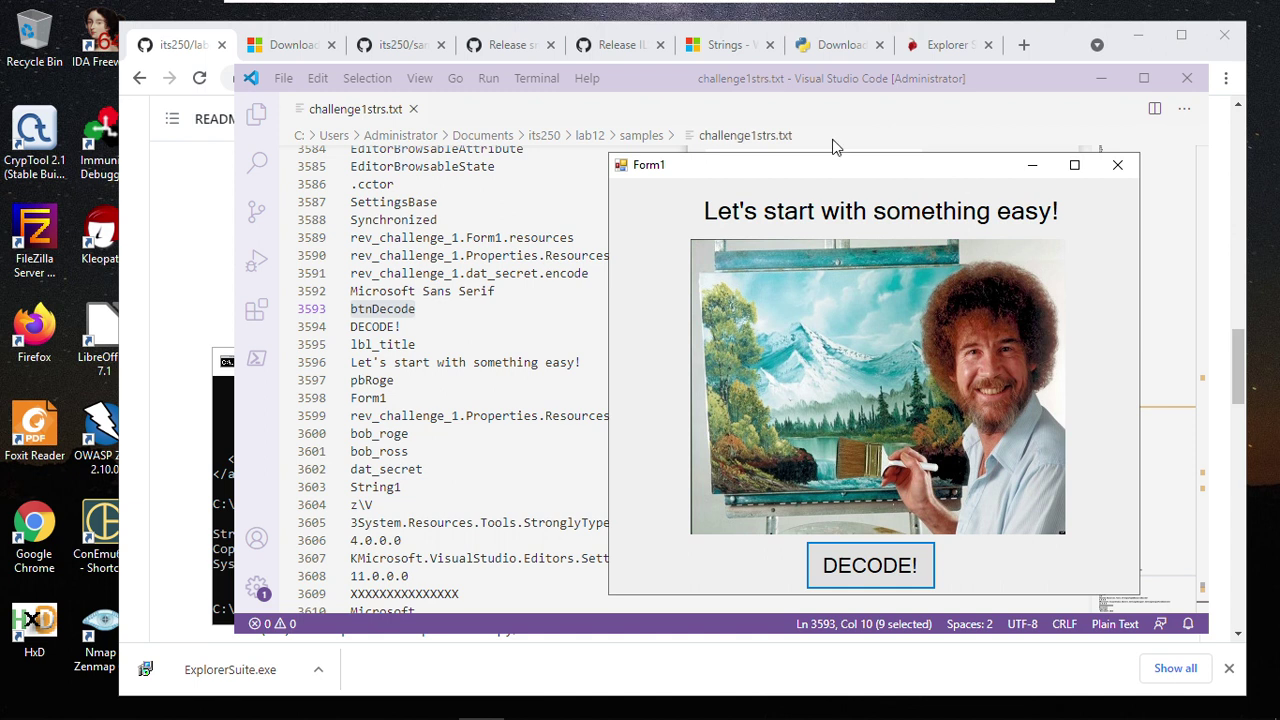
scroll(447, 509, "down", 3)
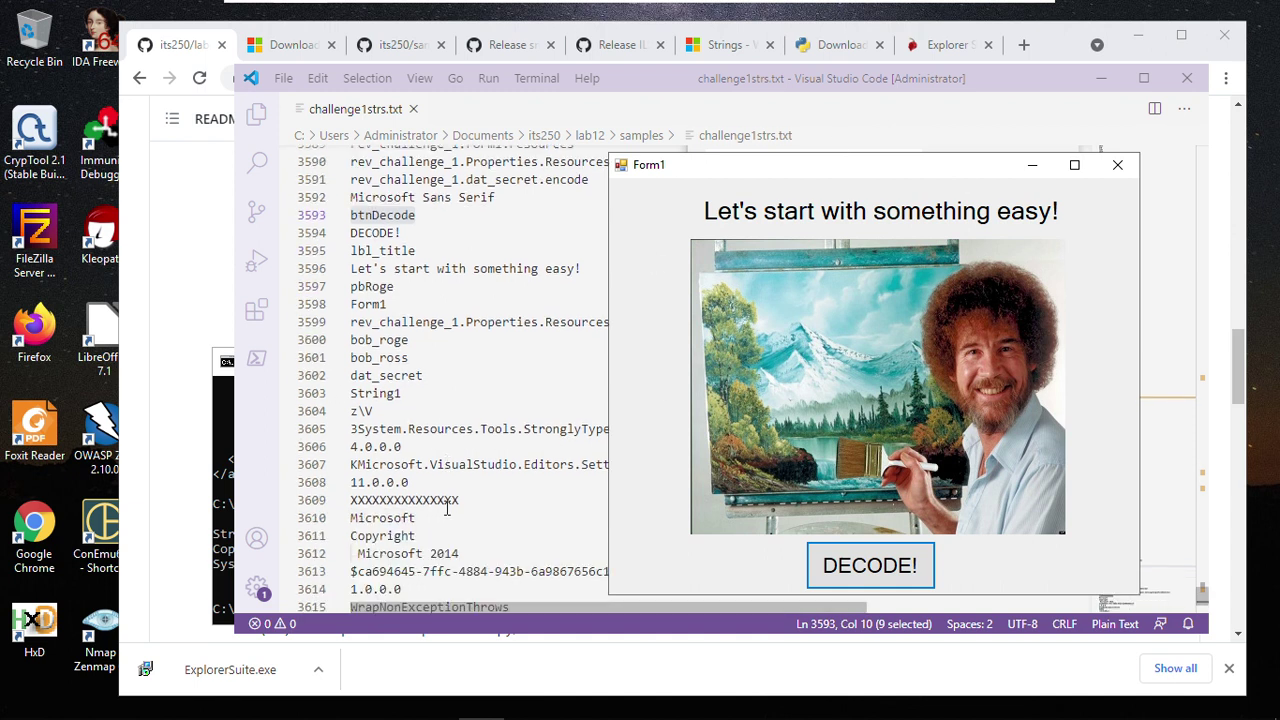
scroll(447, 509, "down", 14)
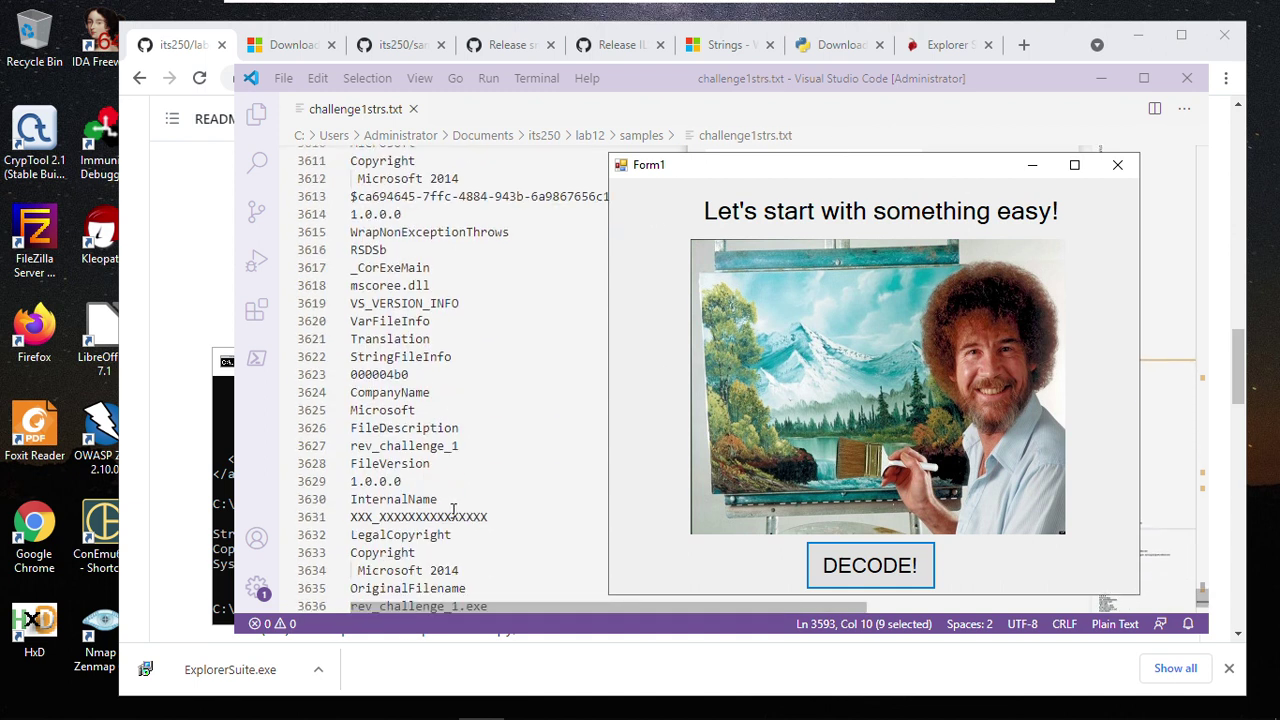
scroll(446, 288, "up", 4)
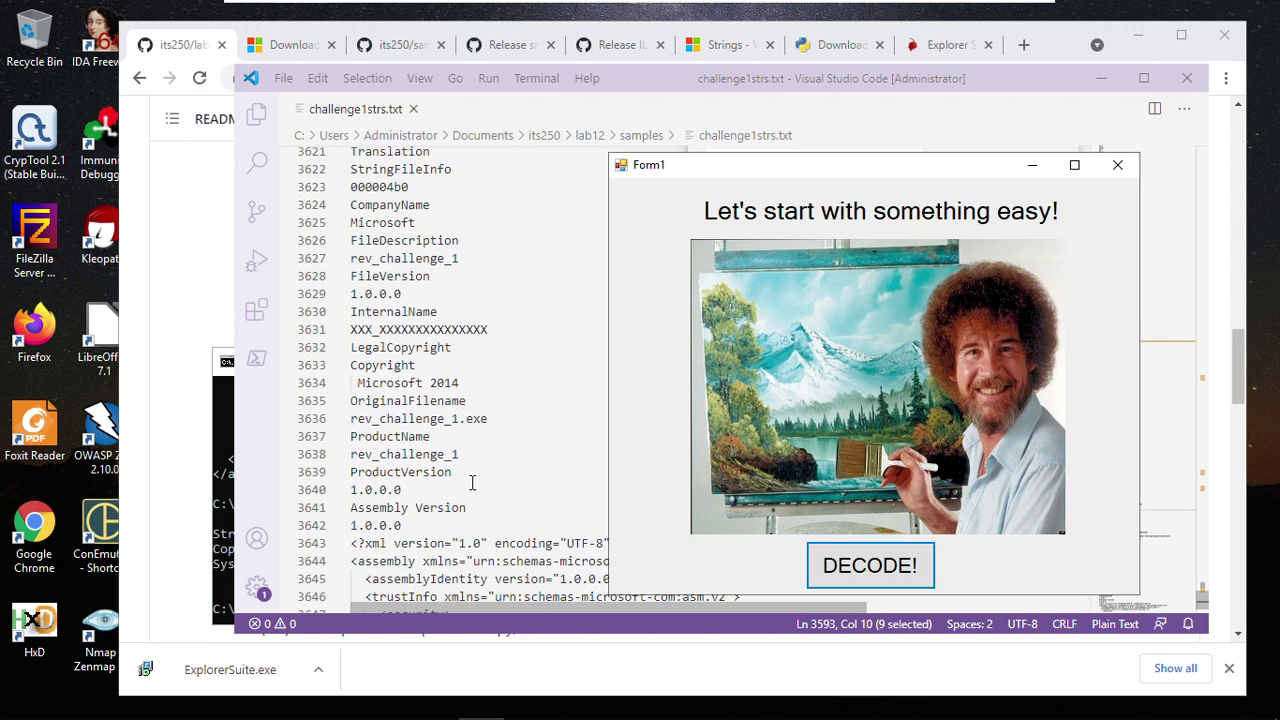
scroll(472, 483, "down", 3)
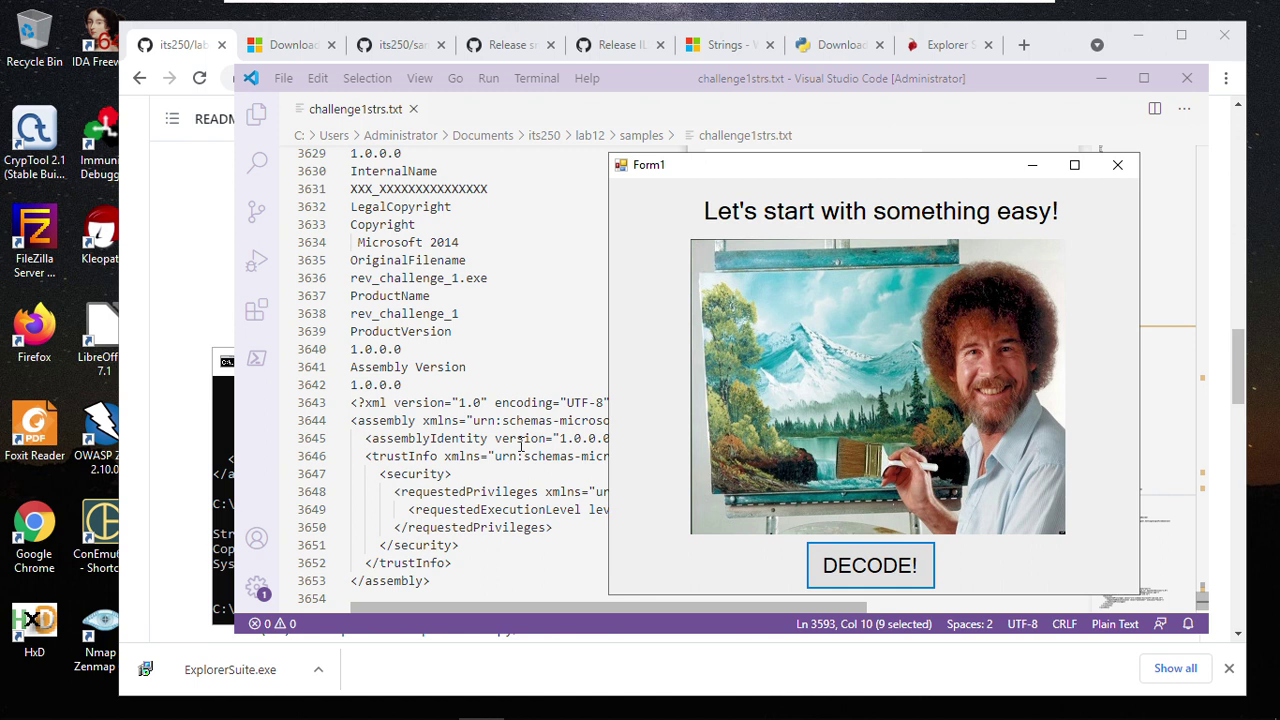
left_click(520, 442)
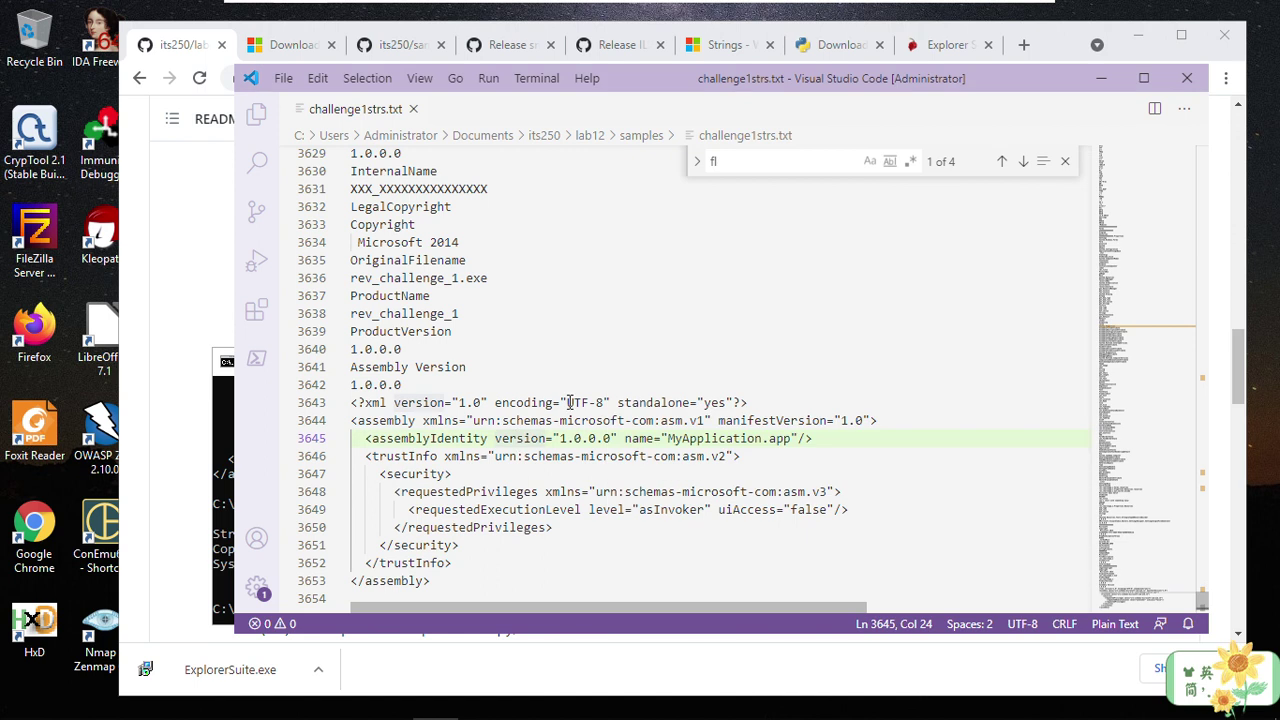
left_click_drag(567, 402, 604, 402)
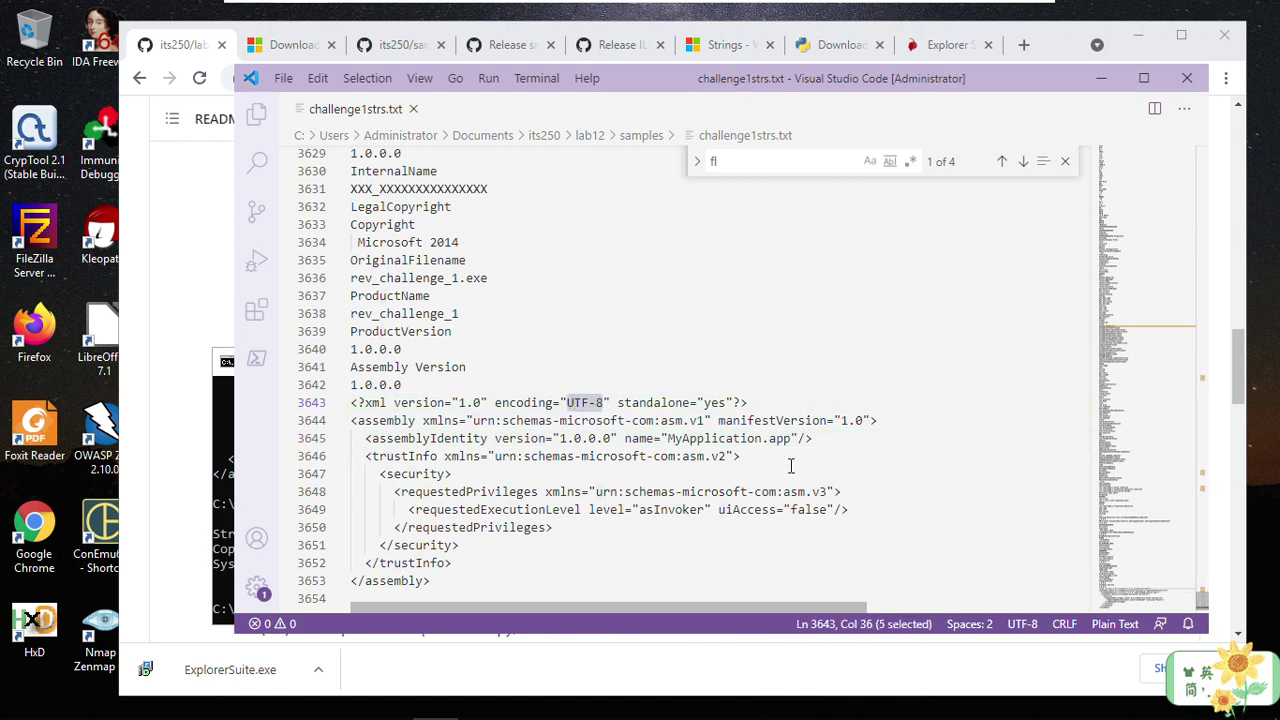
scroll(860, 475, "up", 4)
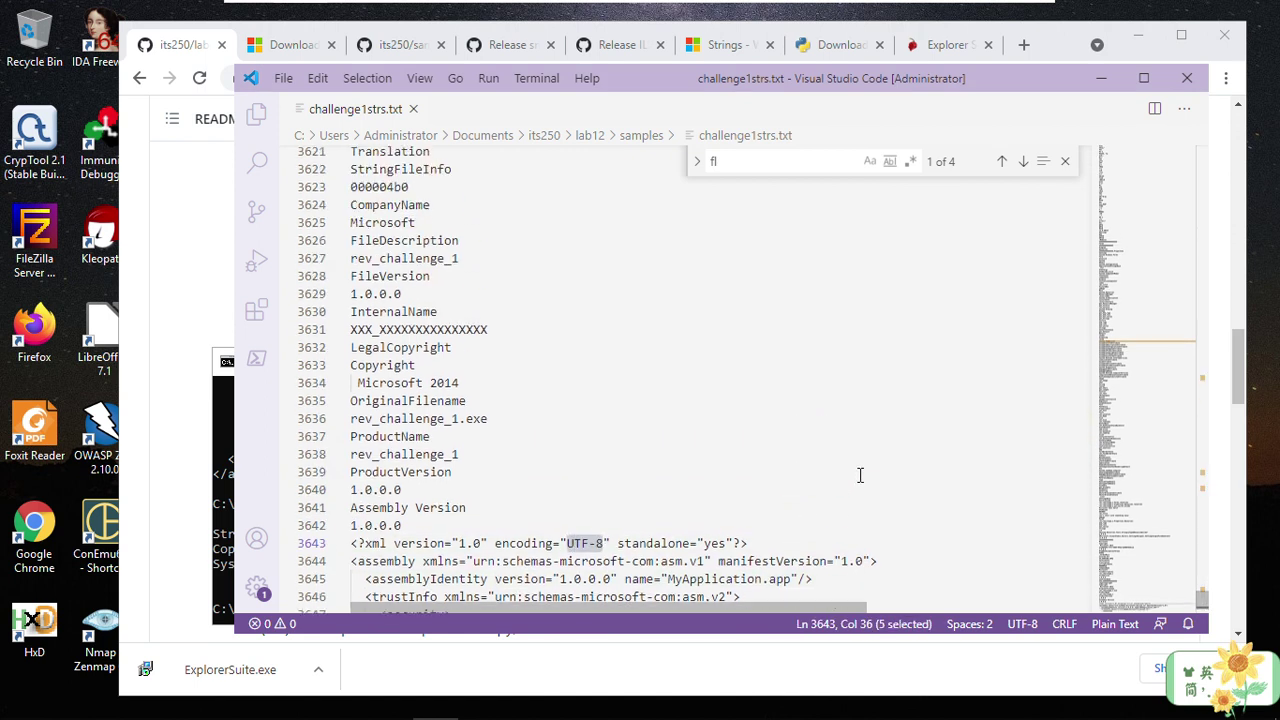
scroll(860, 475, "up", 5)
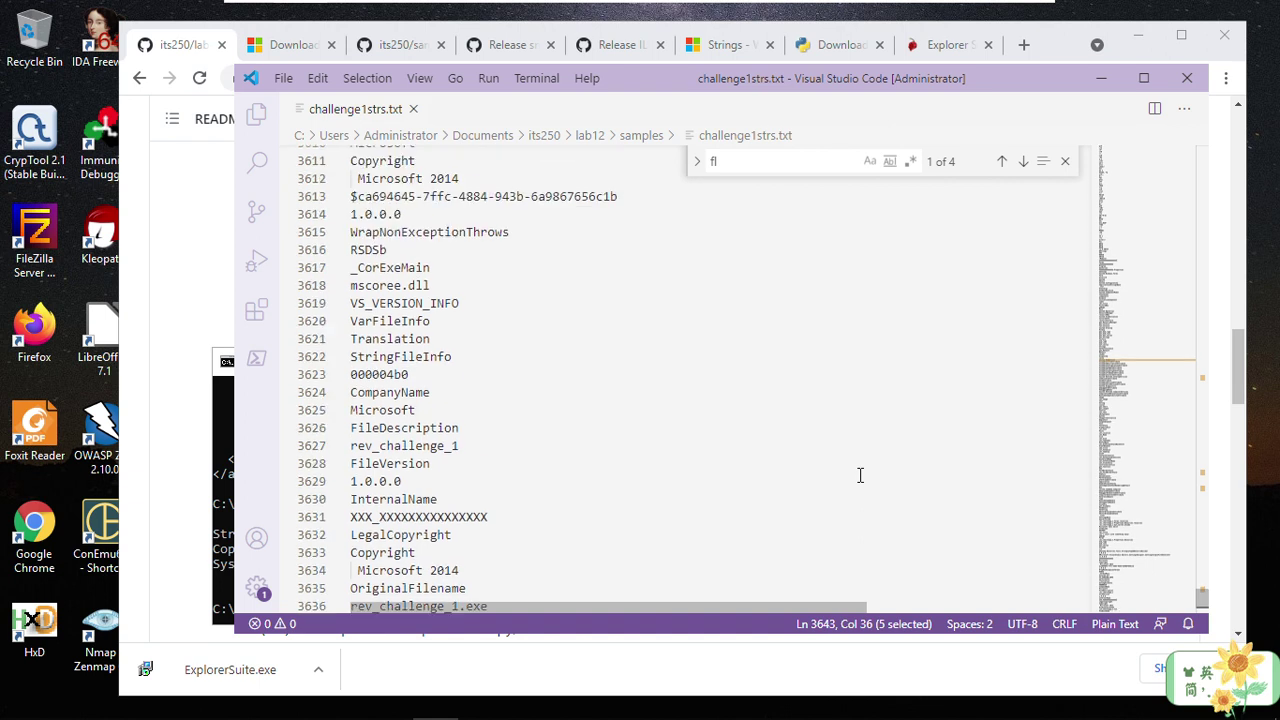
scroll(860, 475, "up", 10)
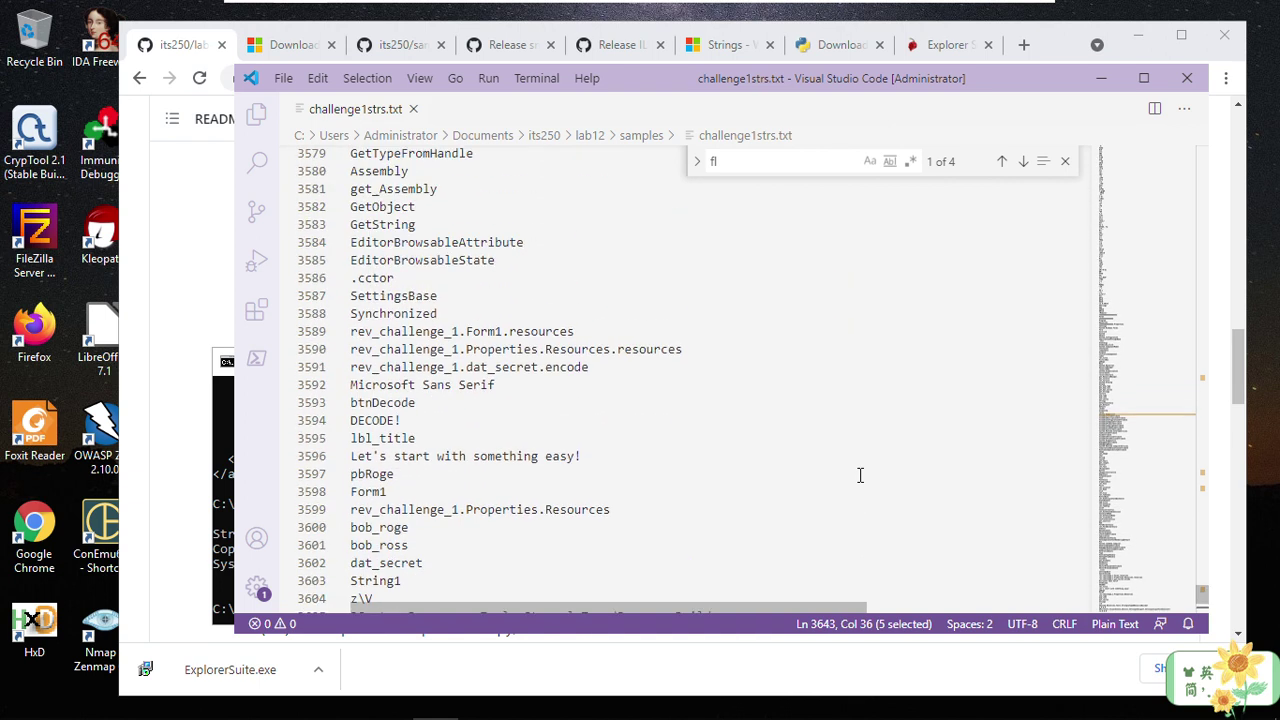
scroll(860, 475, "up", 10)
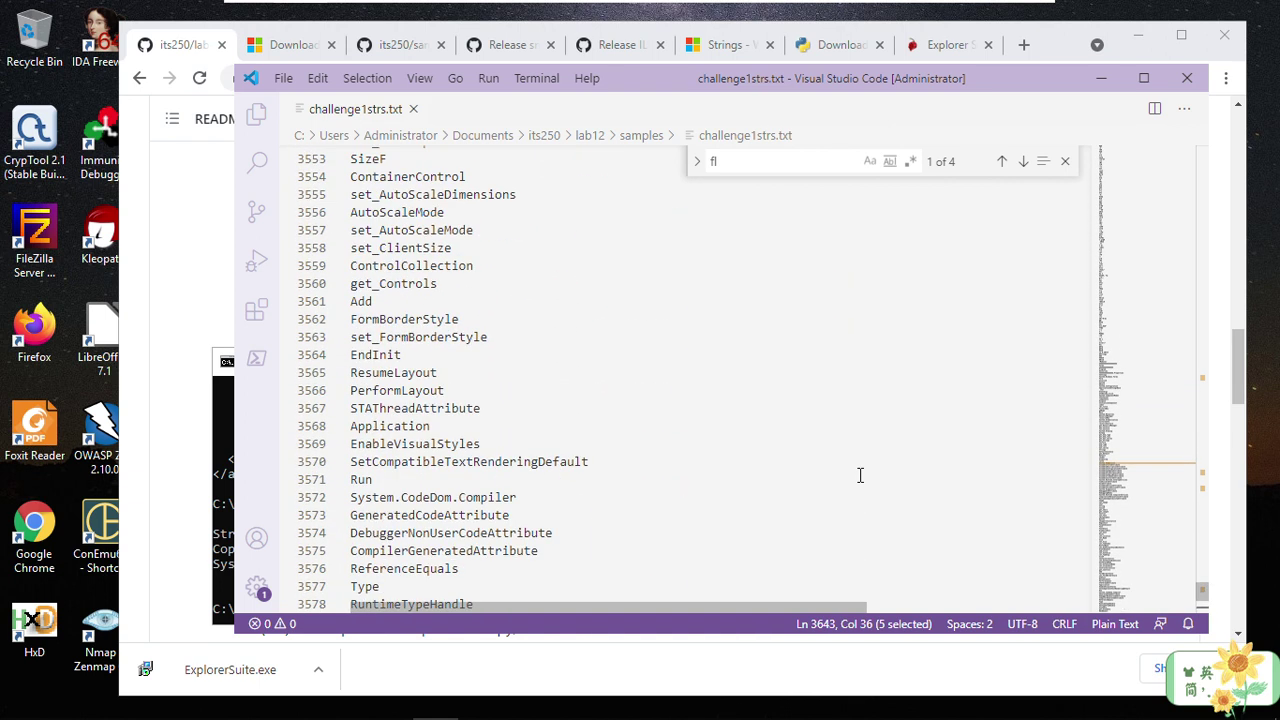
scroll(860, 475, "up", 5)
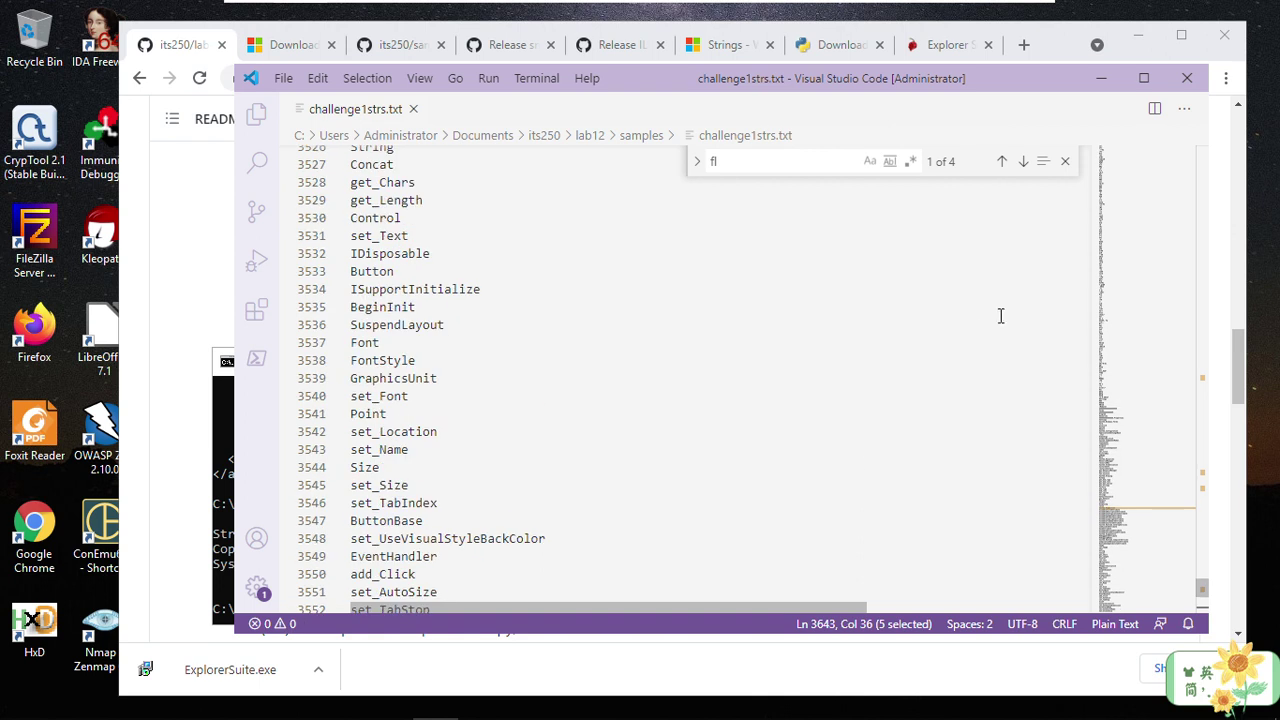
Step: Close the strings file editor and the Challenge1 form, and return to the lab12 README's ILSpy decompilation task
left_click(1187, 78)
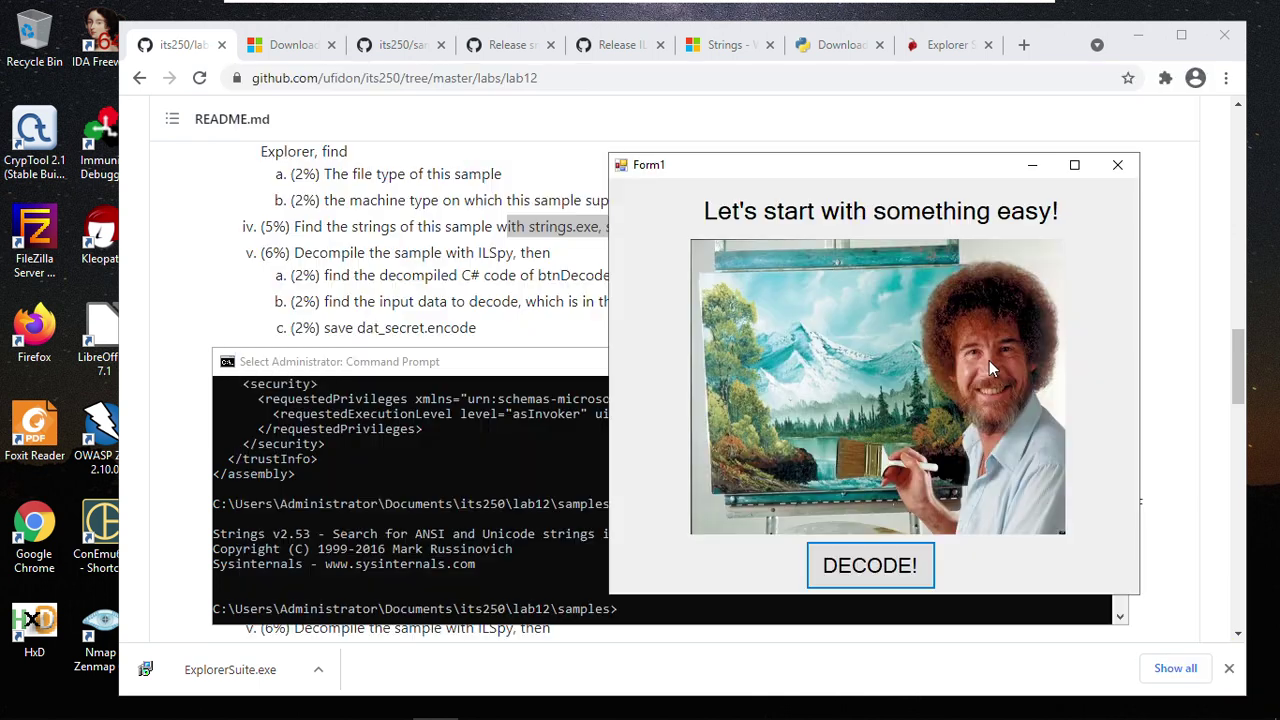
left_click(1117, 164)
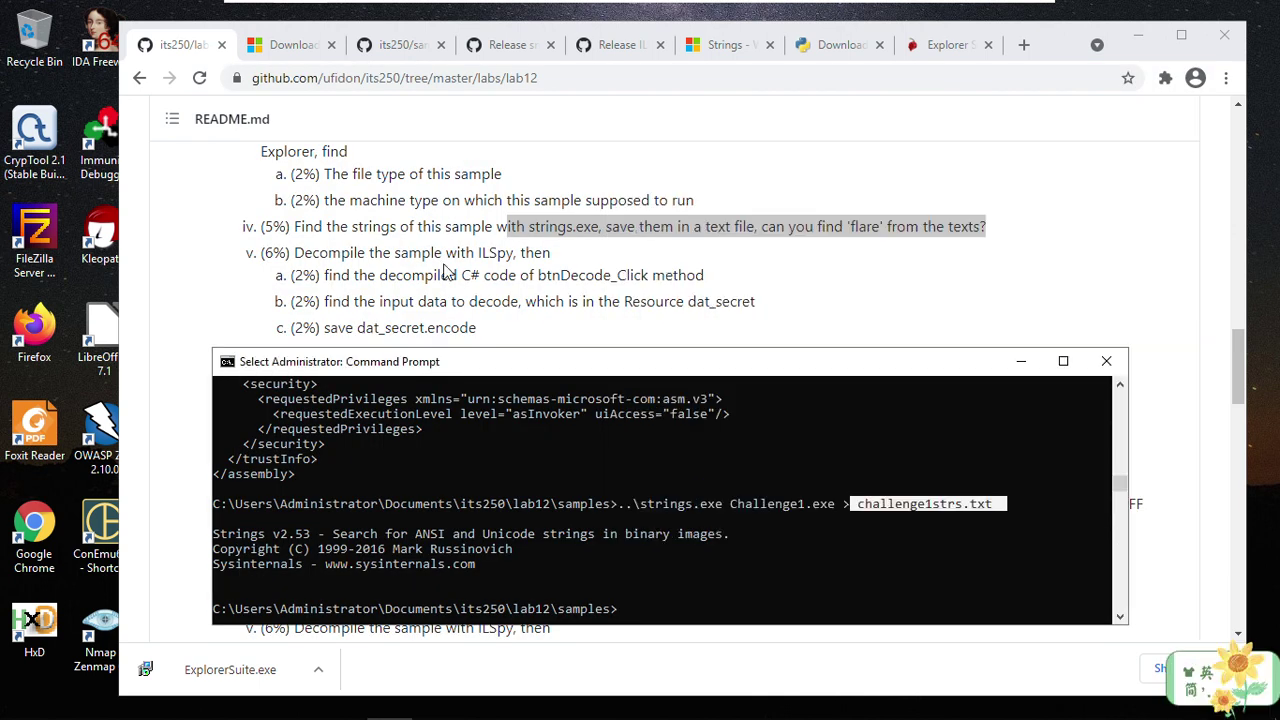
left_click(395, 277)
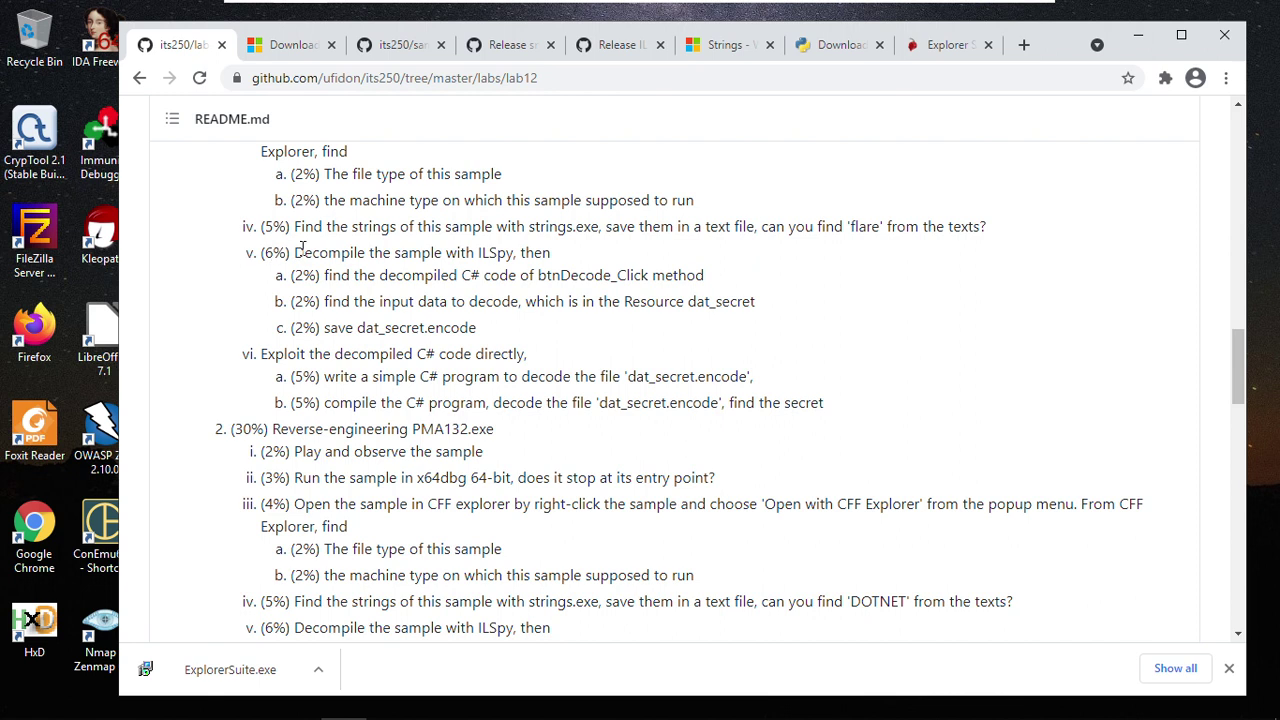
Step: Read the lab instructions on decompiling the sample with ILSpy, finding btnDecode_Click and the dat_secret resource, and saving dat_secret.encode
left_click_drag(295, 253, 476, 255)
double_click(492, 253)
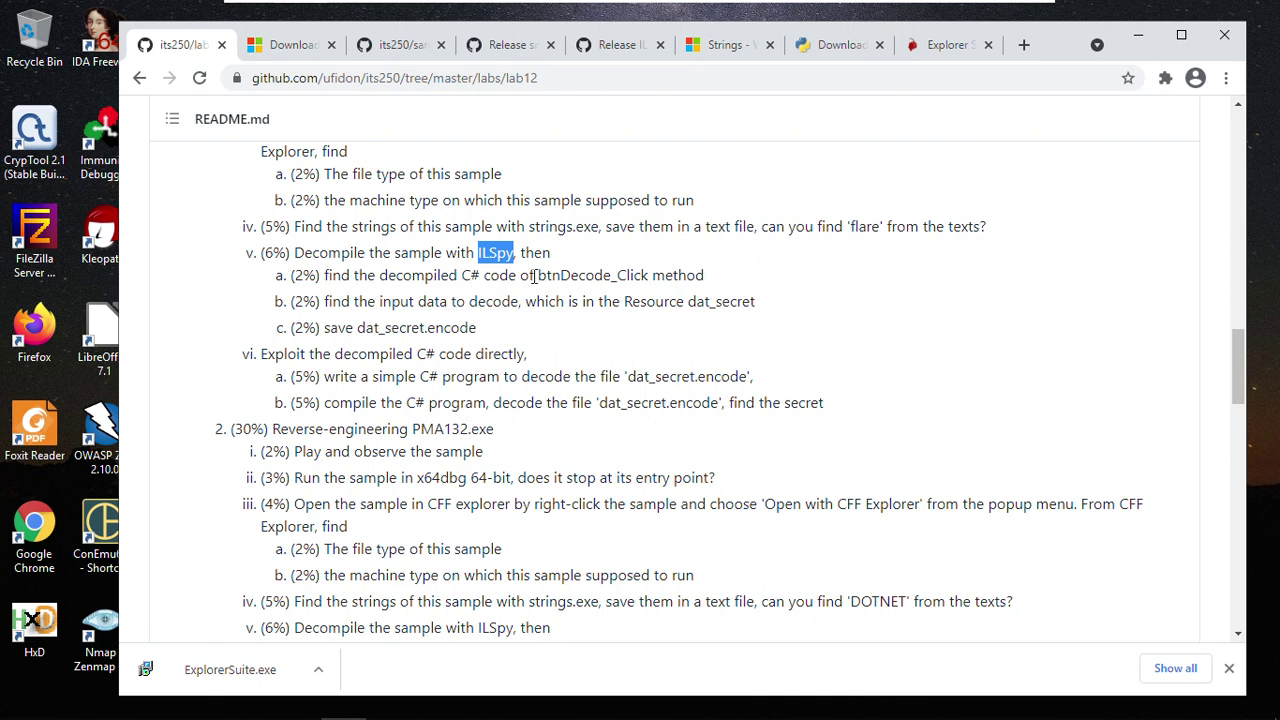
left_click_drag(535, 276, 606, 276)
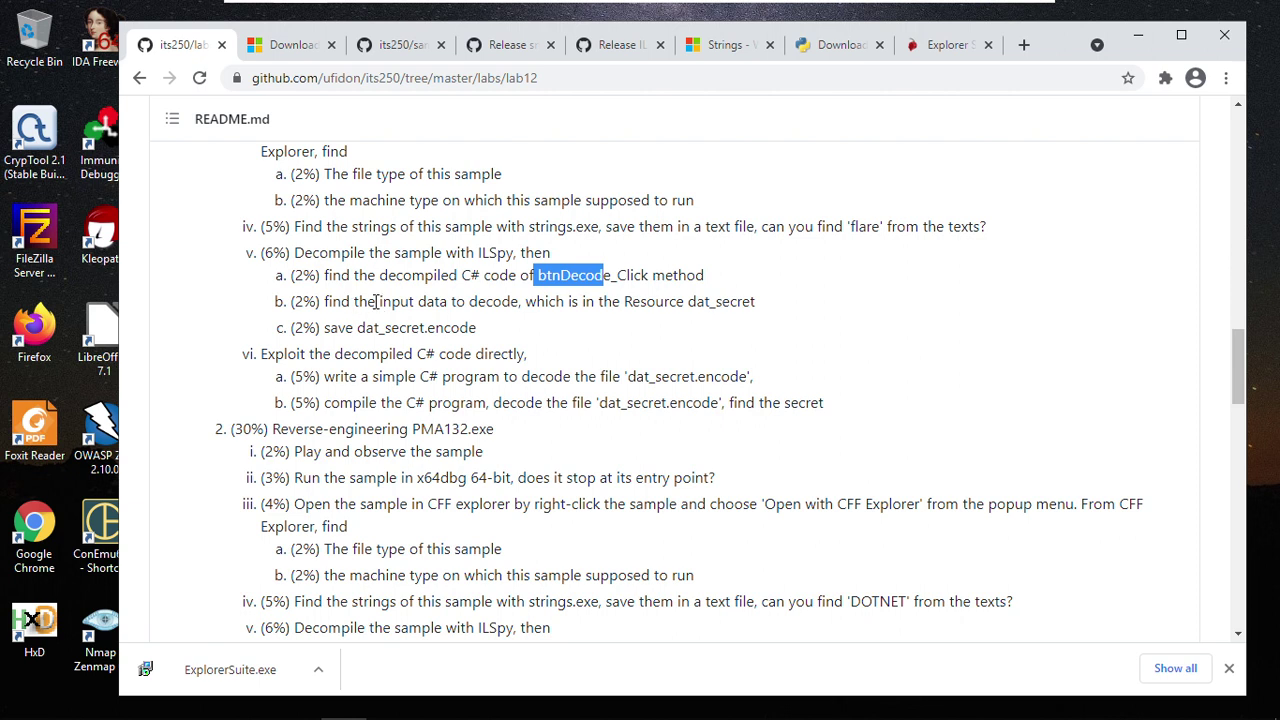
left_click_drag(376, 301, 444, 301)
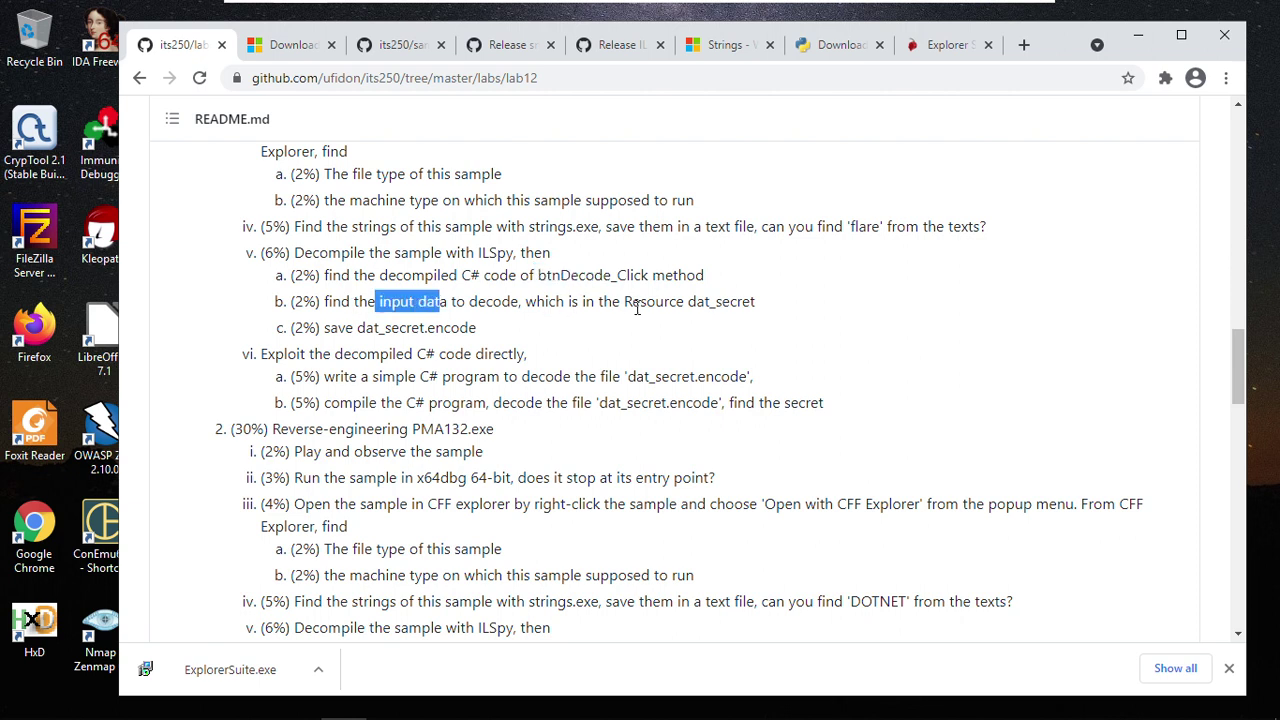
left_click_drag(621, 301, 686, 302)
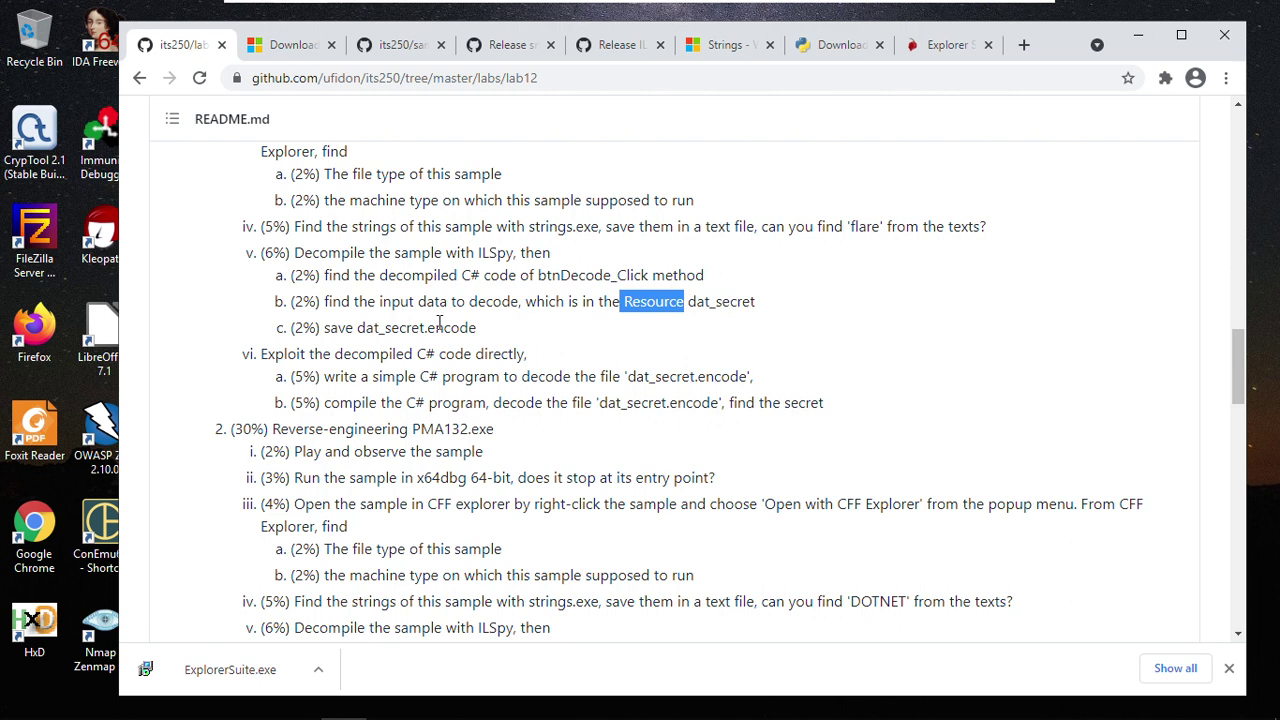
left_click_drag(355, 328, 443, 328)
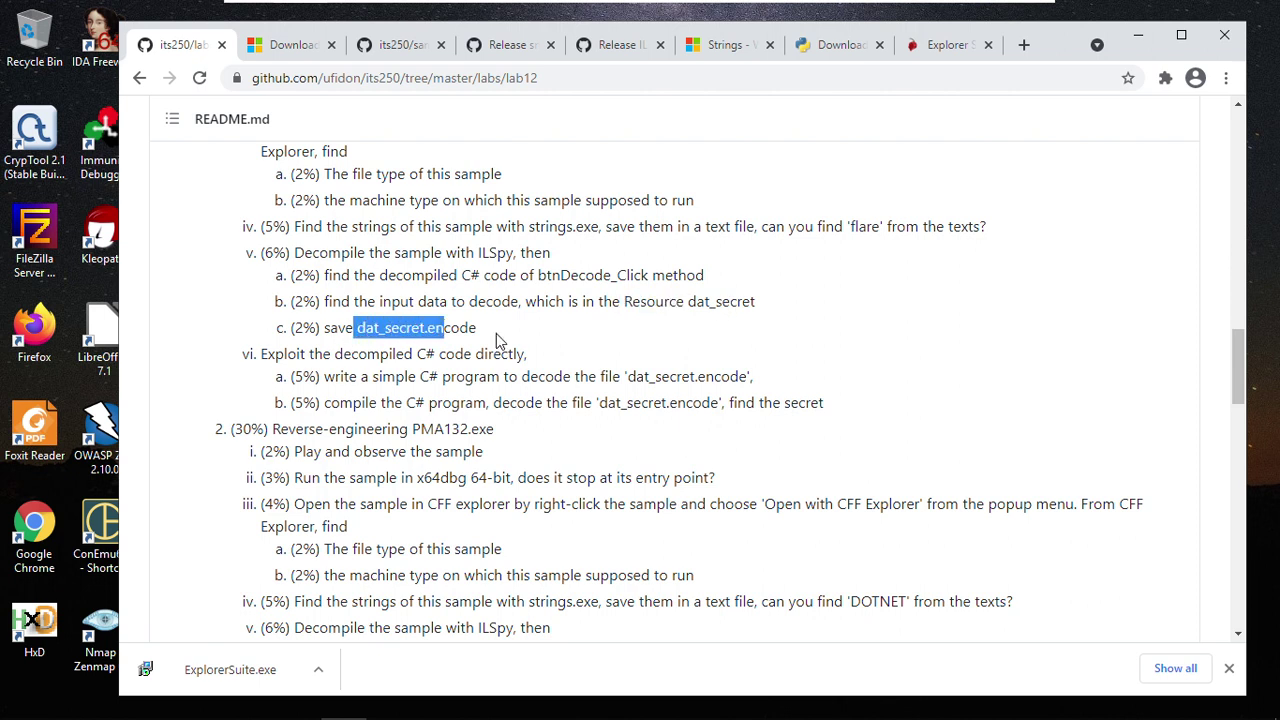
left_click(497, 337)
Step: Switch to File Explorer and open the ILSpy_binaries_7.0.0.6485-rc2 folder inside lab12
mouse_move(214, 712)
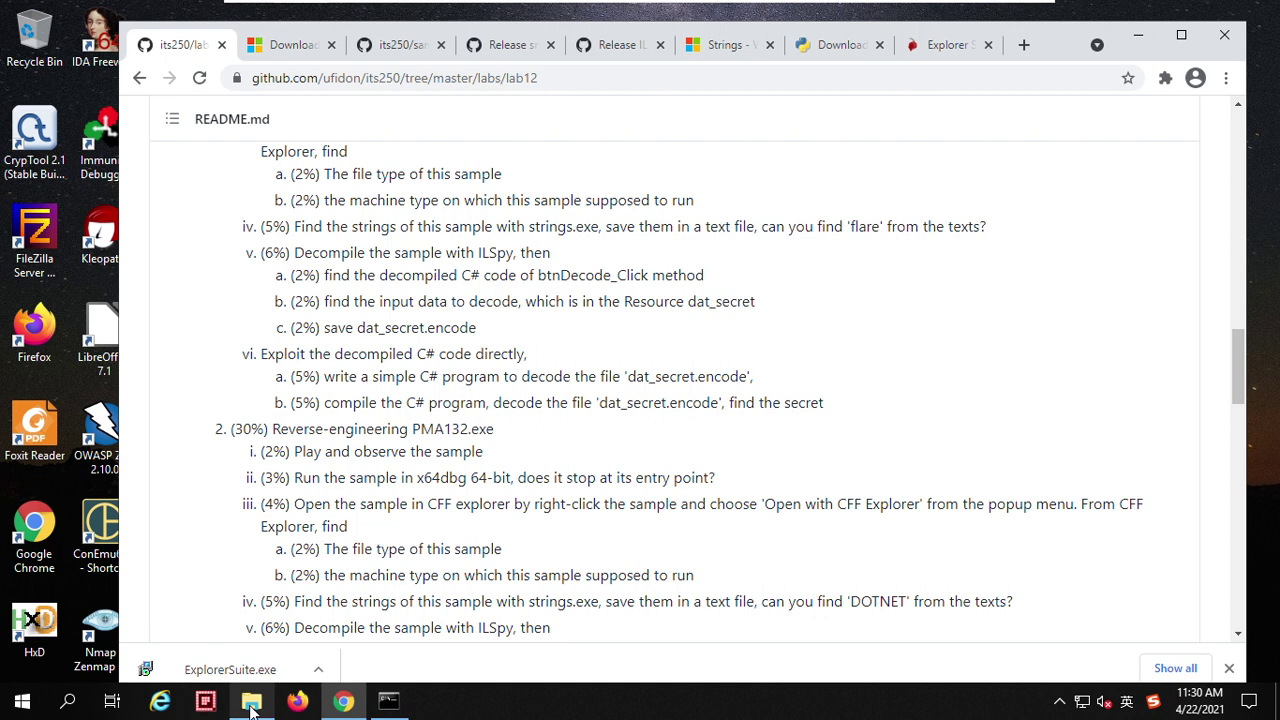
mouse_move(251, 705)
left_click(255, 630)
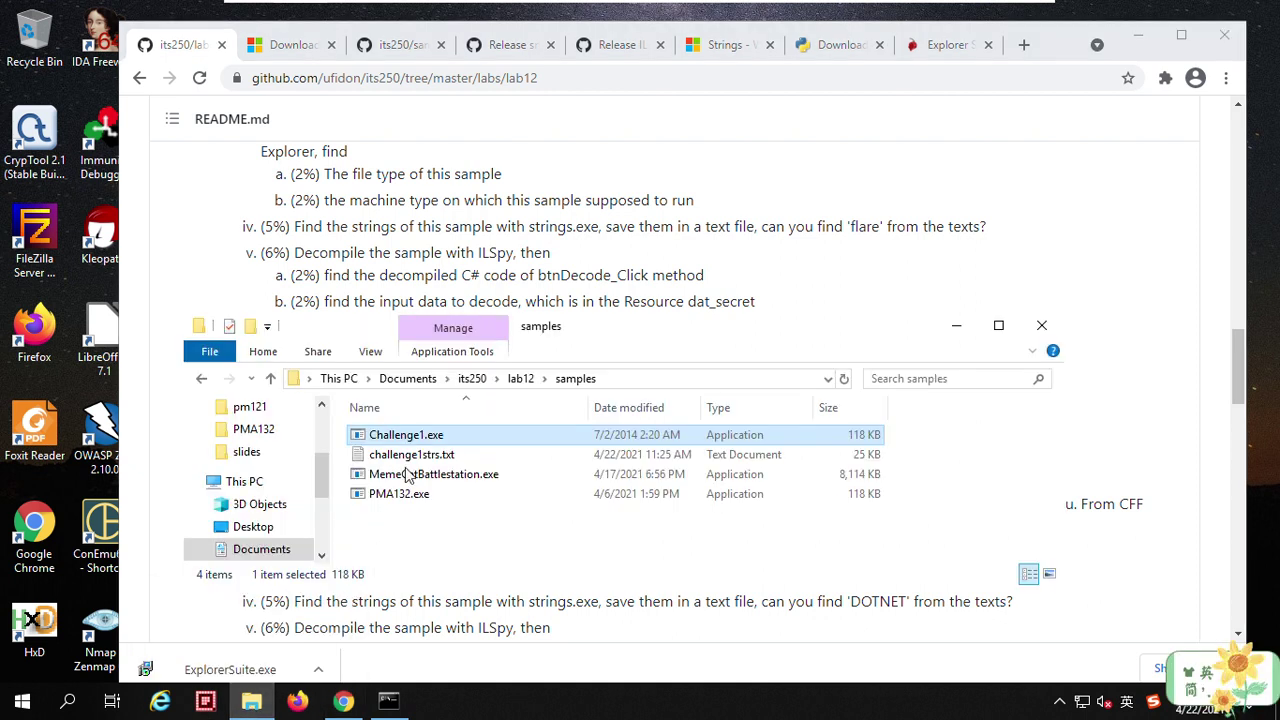
left_click(519, 381)
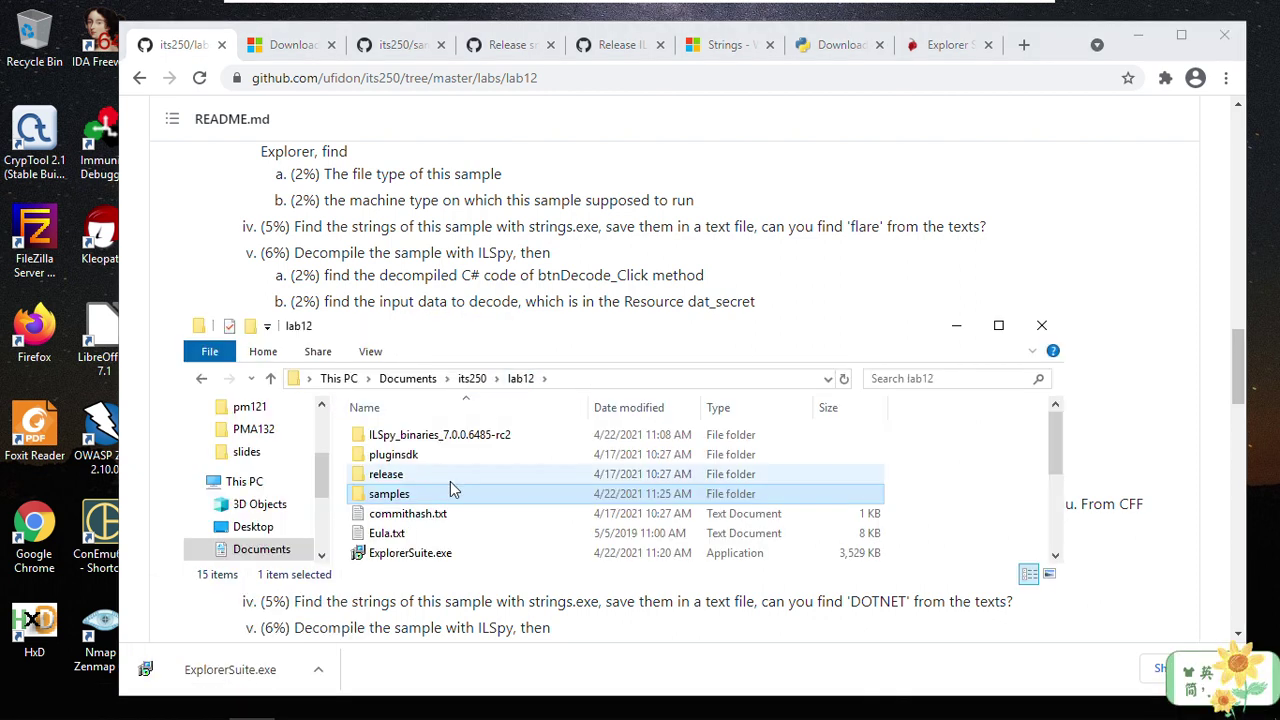
double_click(405, 444)
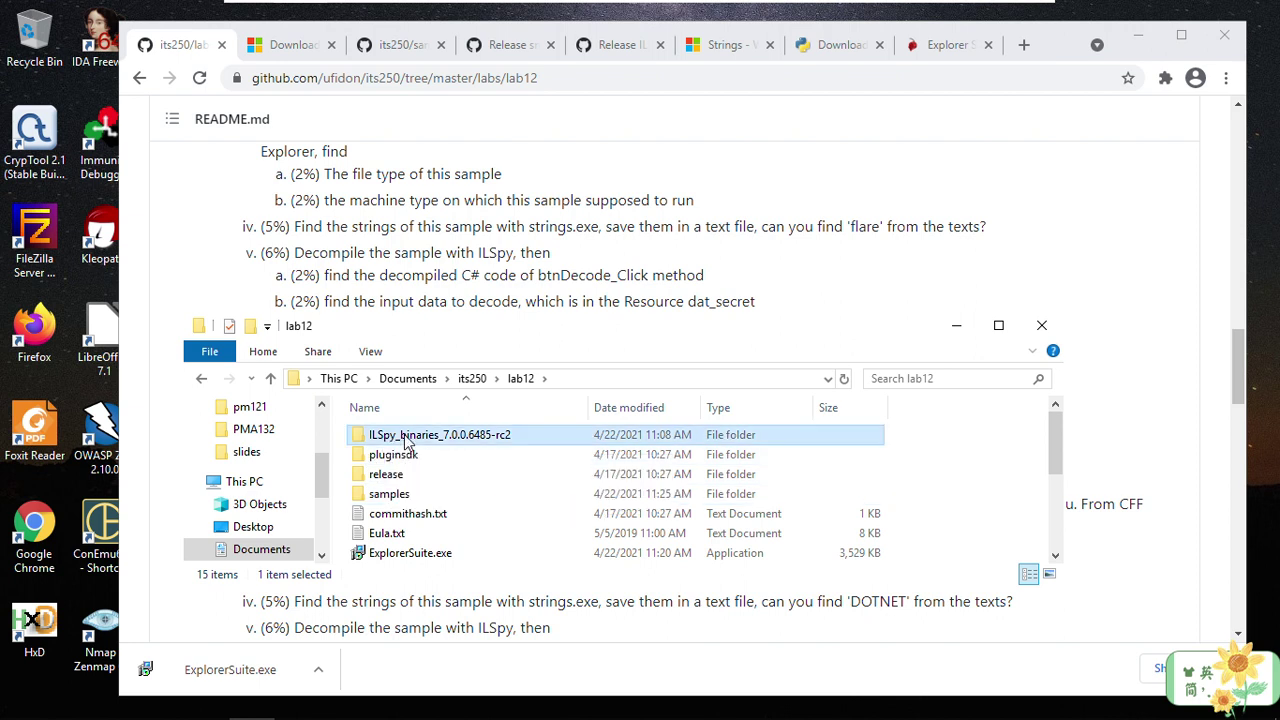
Step: Launch ILSpy.exe from the binaries folder and reposition its window
scroll(480, 533, "down", 5)
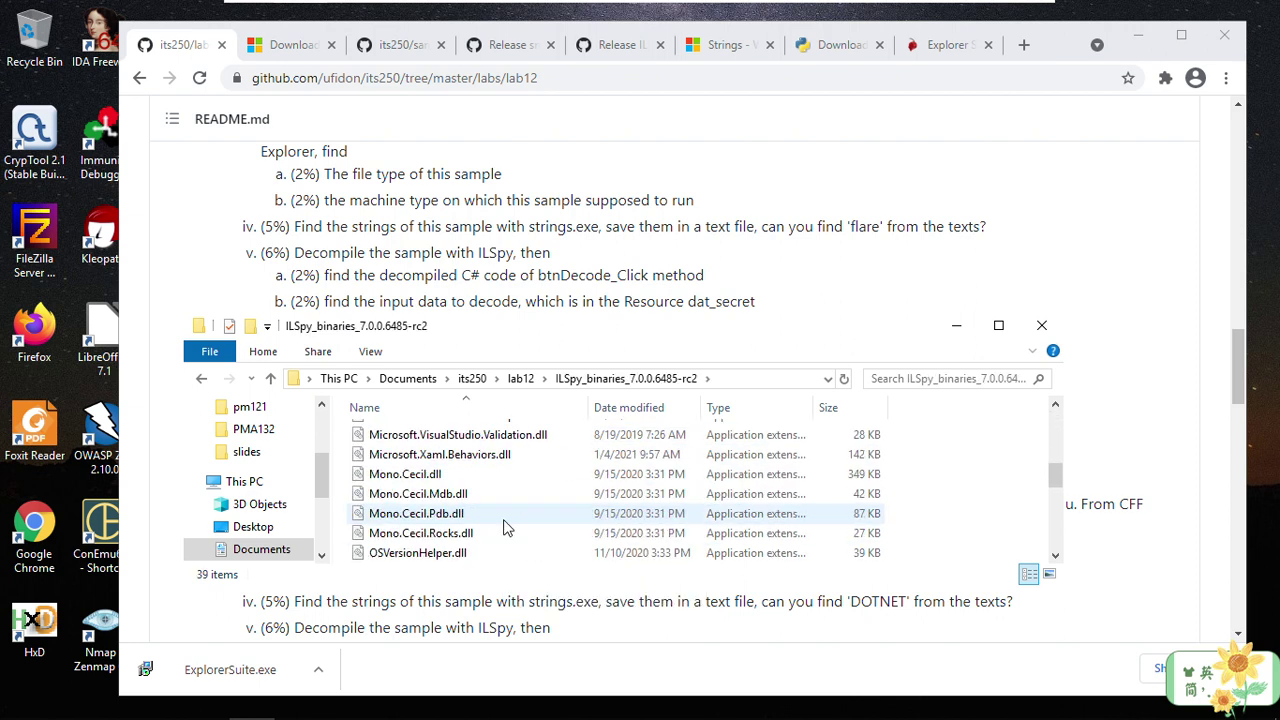
scroll(505, 527, "up", 1)
scroll(463, 514, "down", 2)
scroll(463, 513, "up", 5)
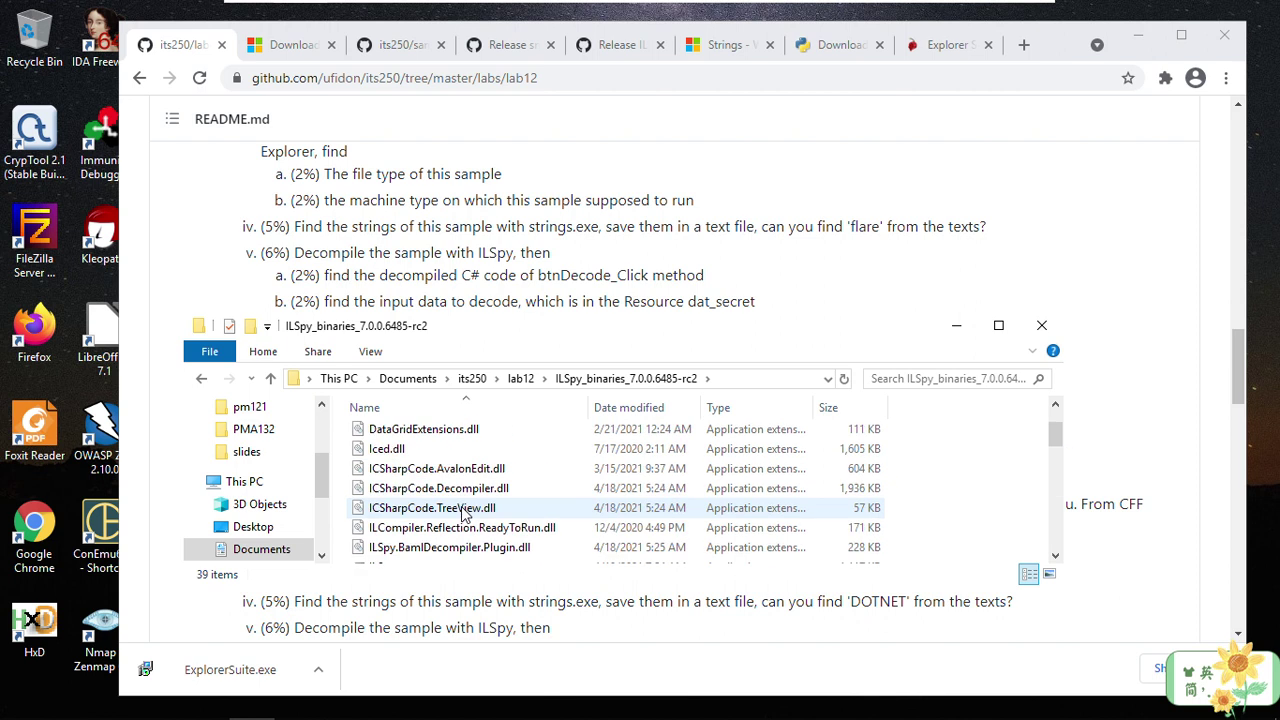
scroll(463, 512, "down", 1)
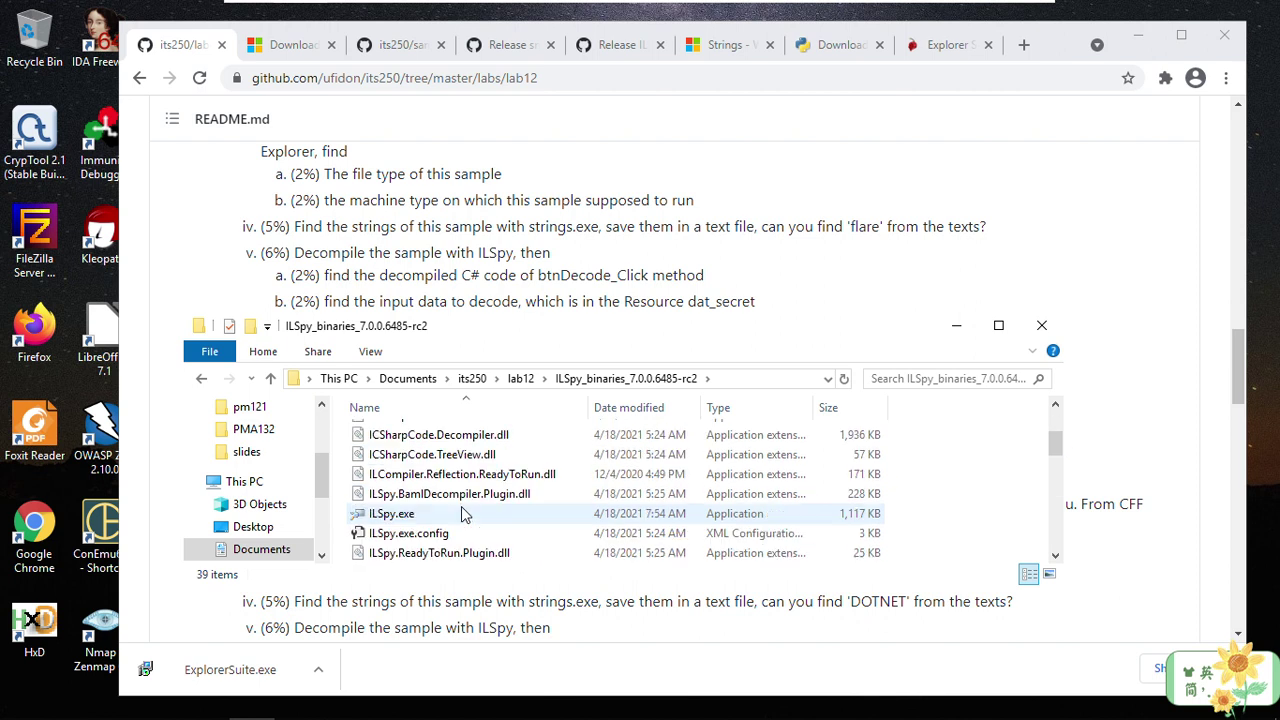
left_click(390, 516)
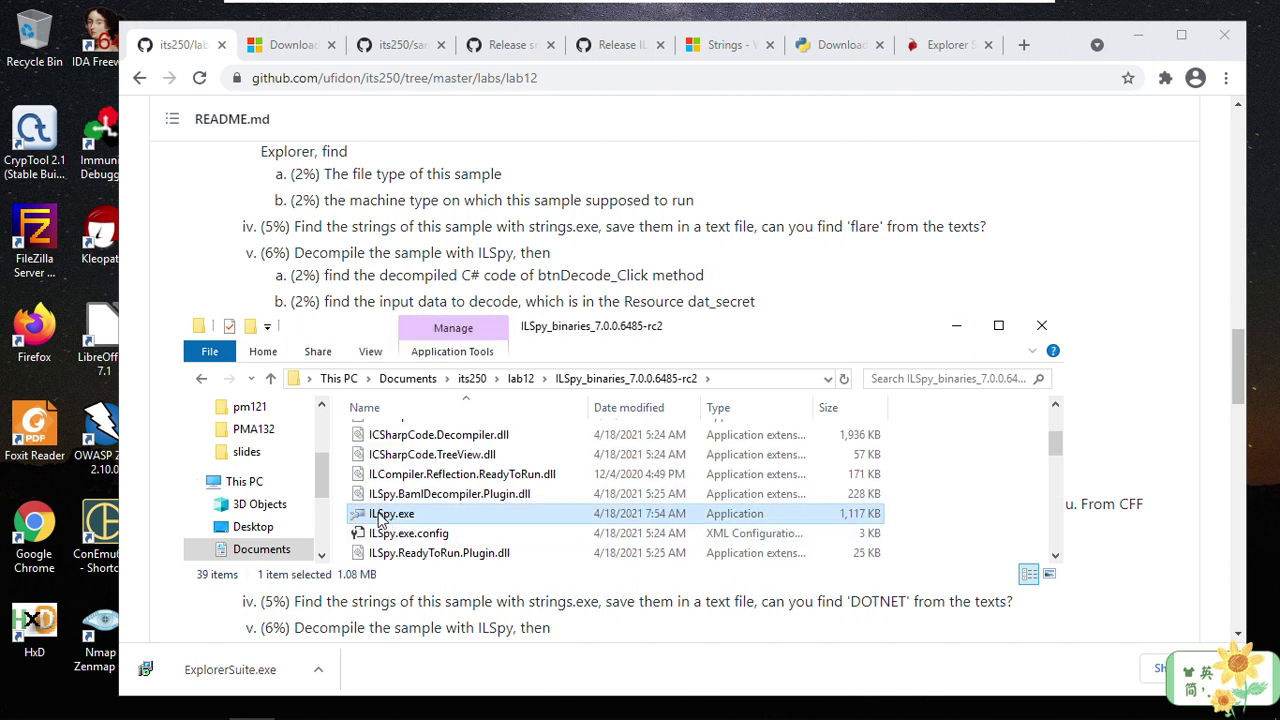
double_click(381, 516)
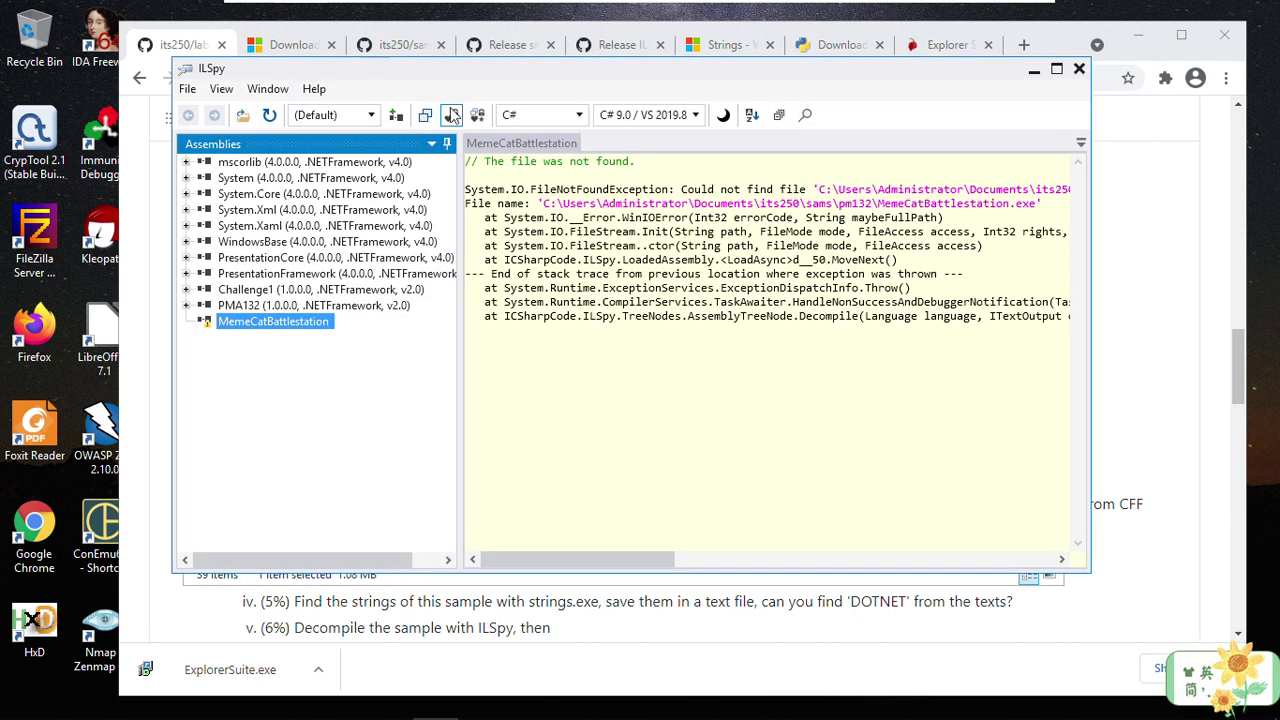
left_click_drag(343, 72, 383, 96)
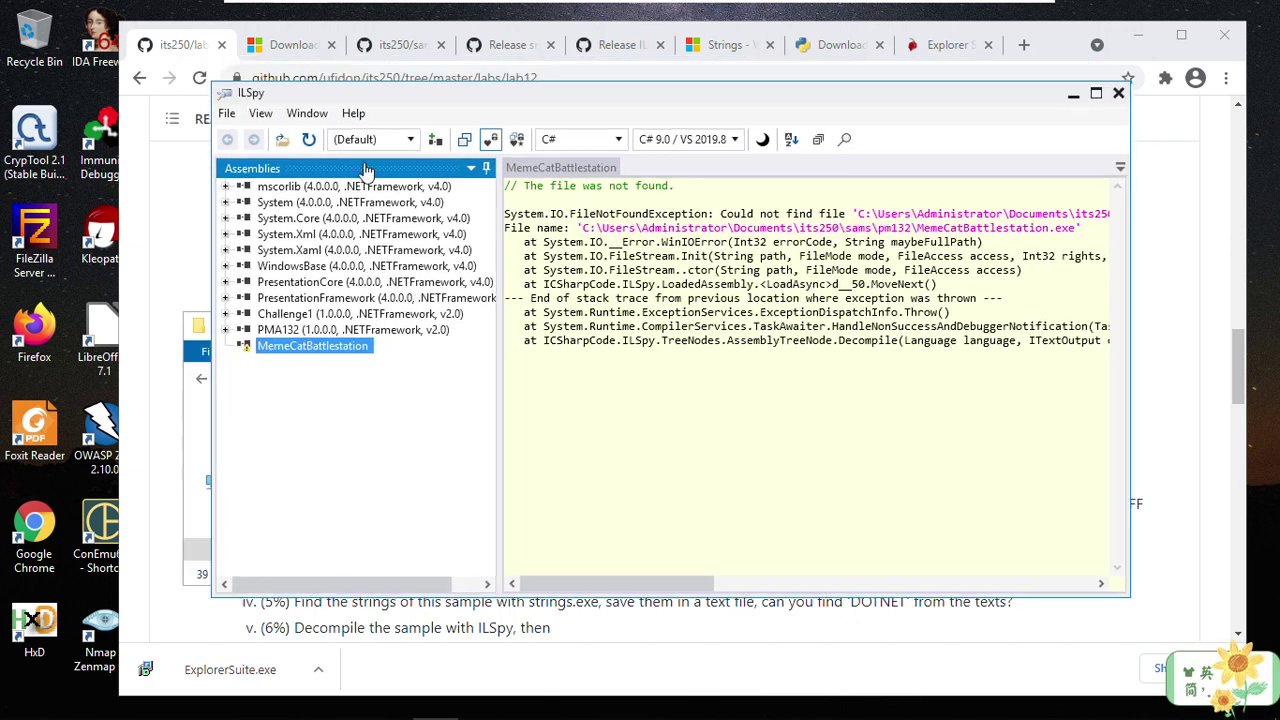
Step: Load Challenge1.exe from the its250\lab12\samples folder into the decompiler
left_click(281, 141)
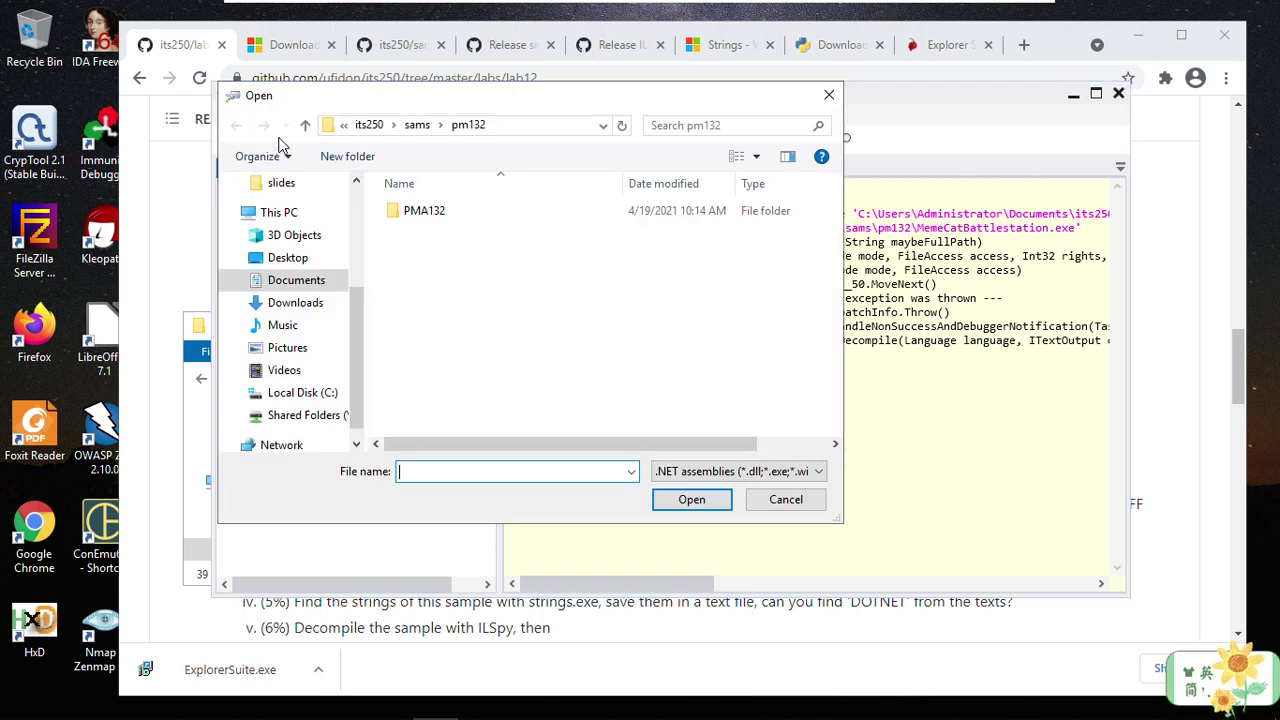
left_click(368, 125)
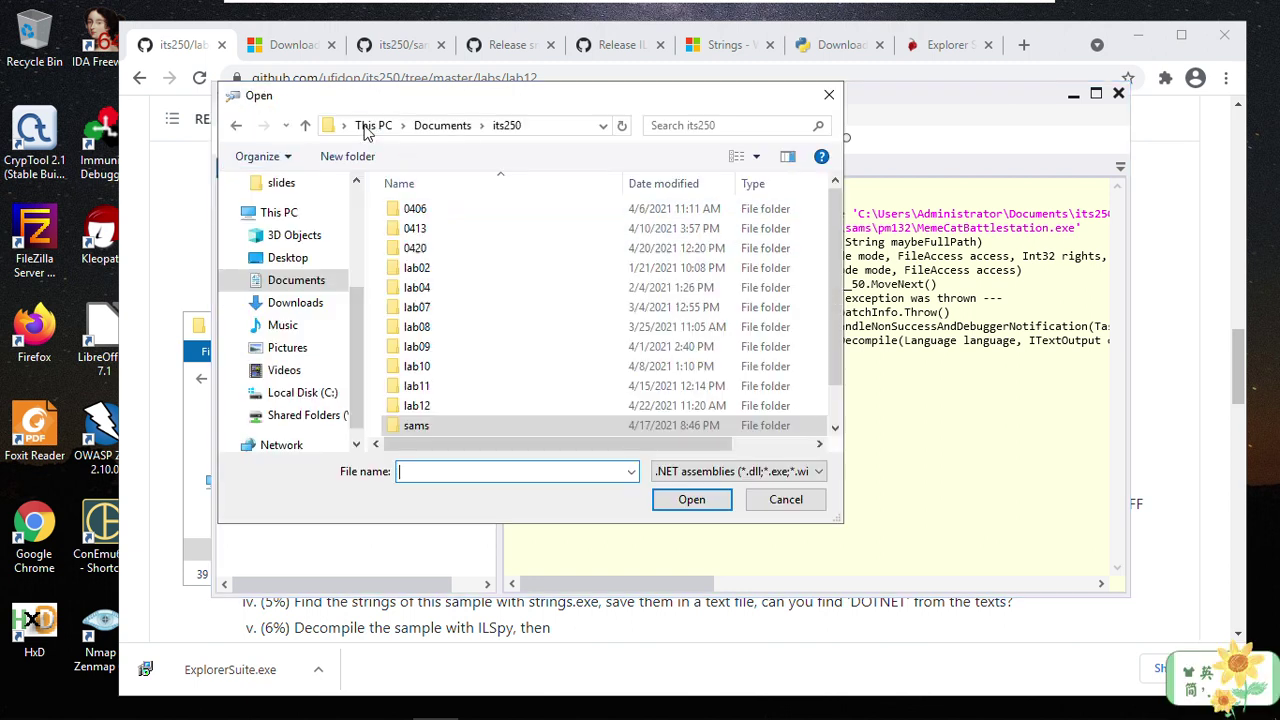
double_click(428, 405)
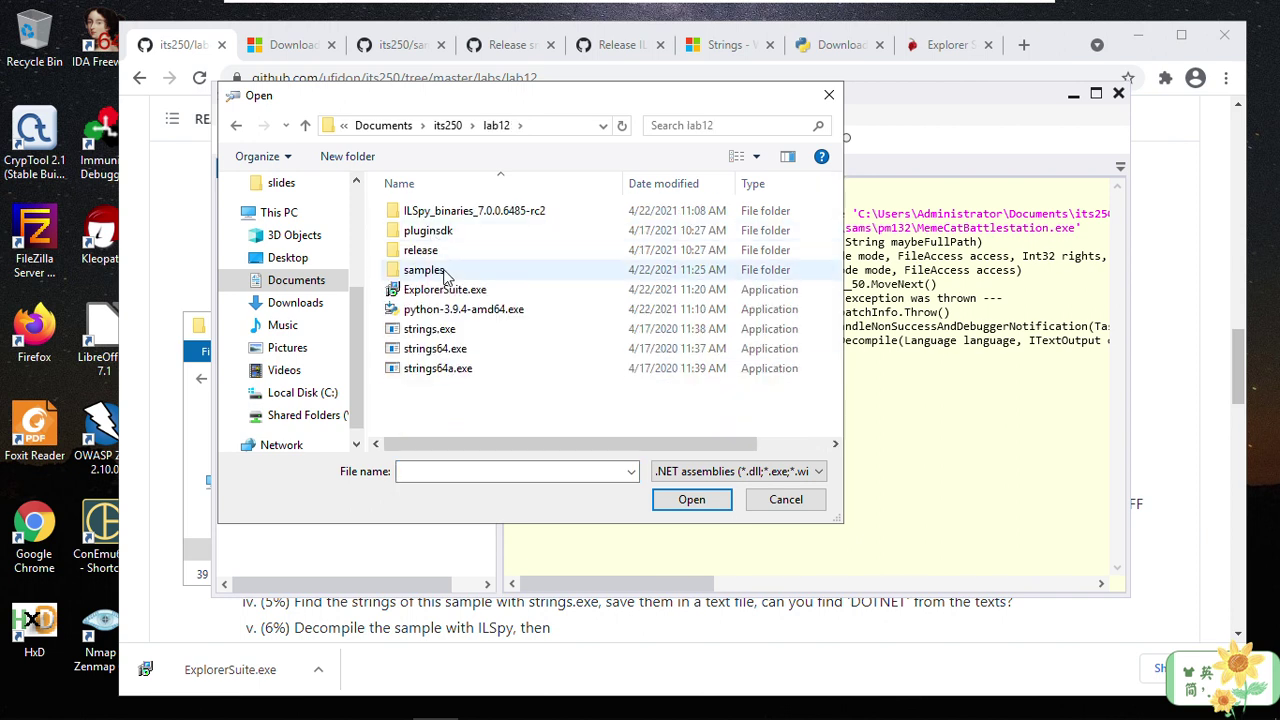
double_click(446, 272)
left_click(441, 212)
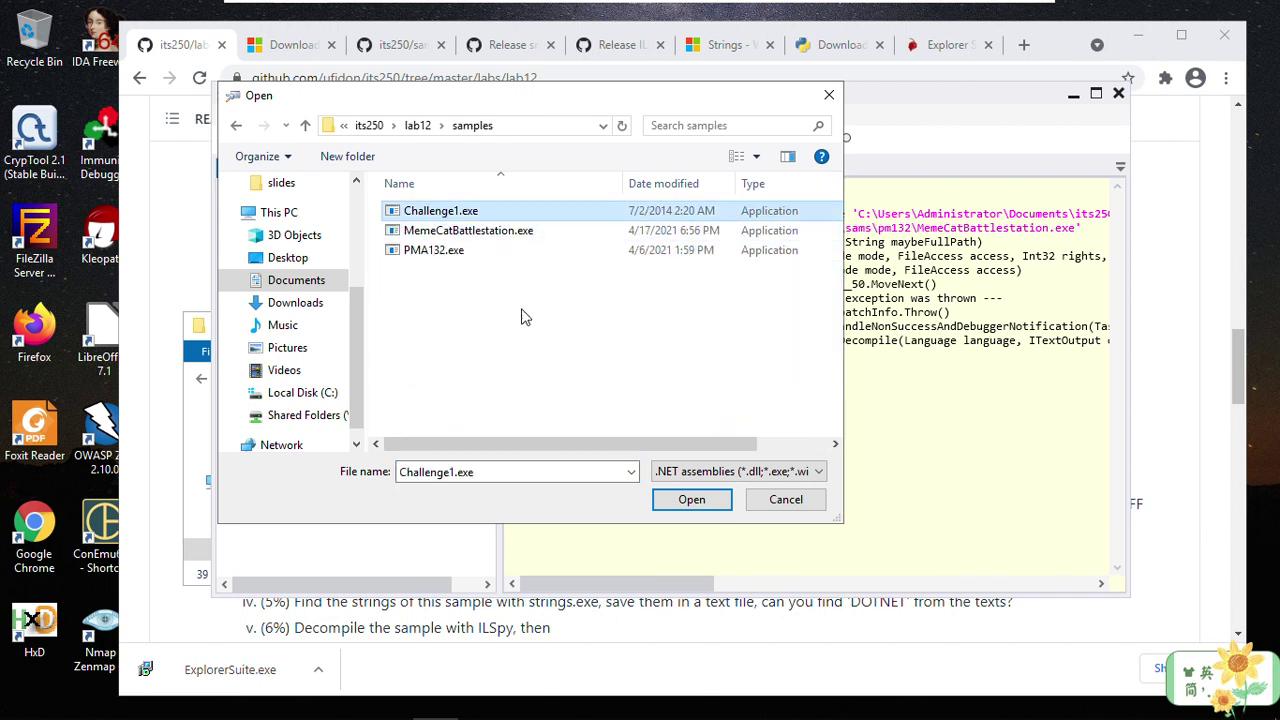
left_click(690, 502)
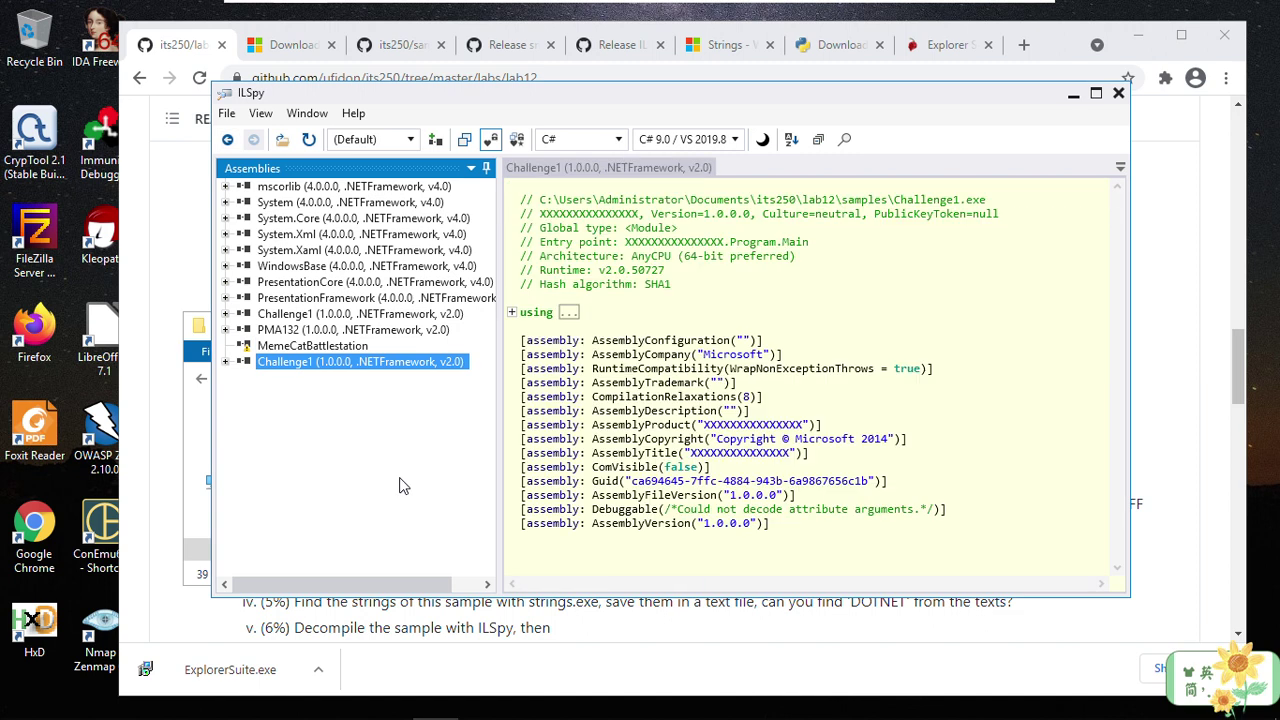
Step: Expand the newly loaded Challenge1 assembly's Resources and inspect its entries, including Form1.resources, dat_secret.encode and the nested dat_secret
mouse_move(279, 370)
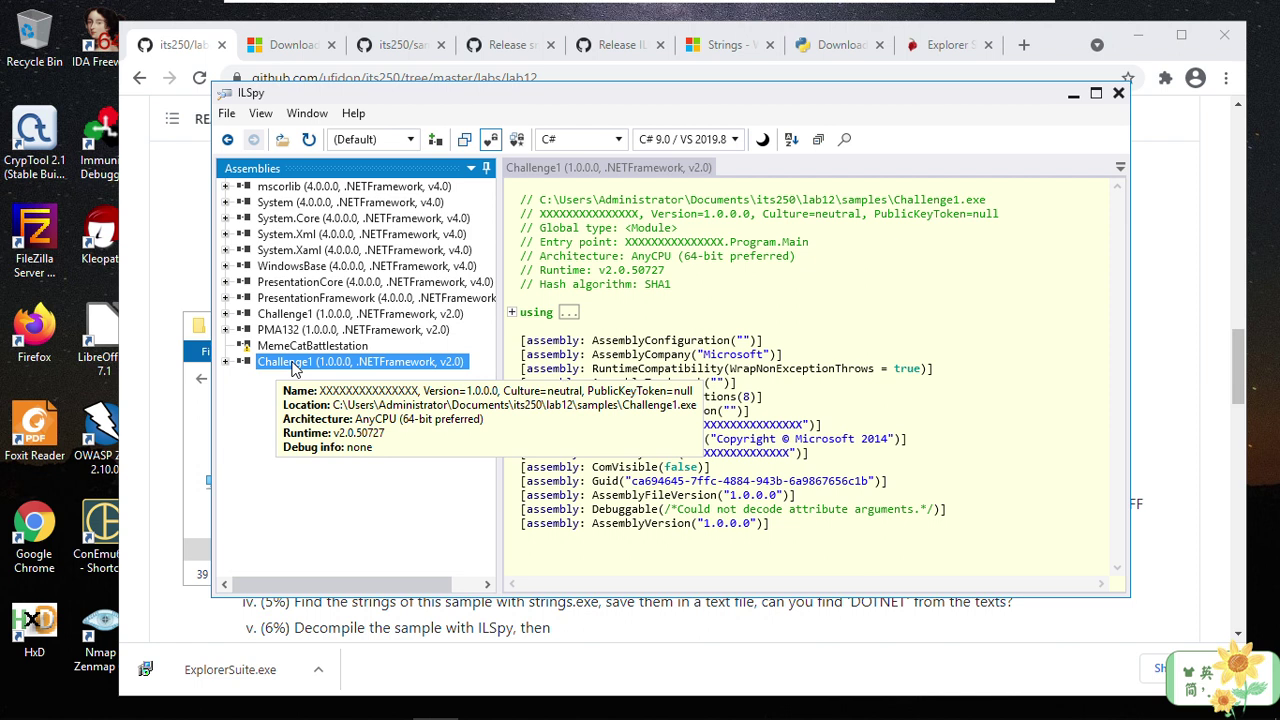
left_click(226, 362)
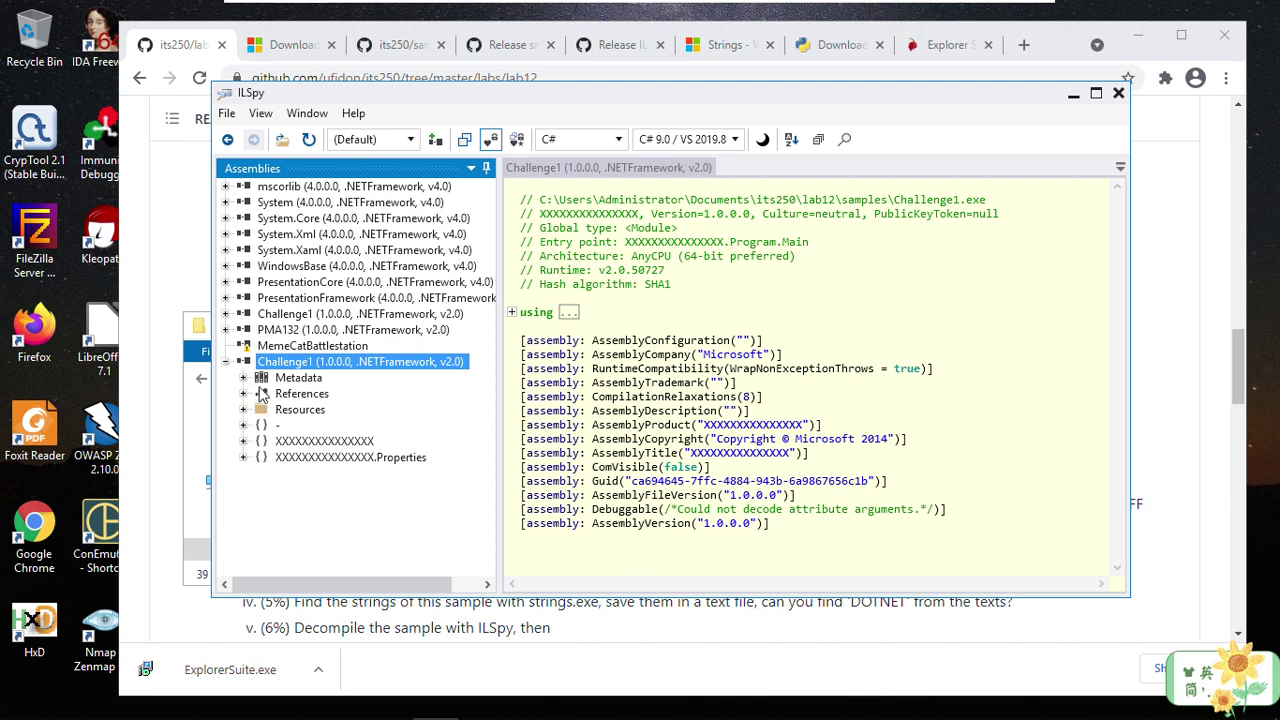
left_click(244, 410)
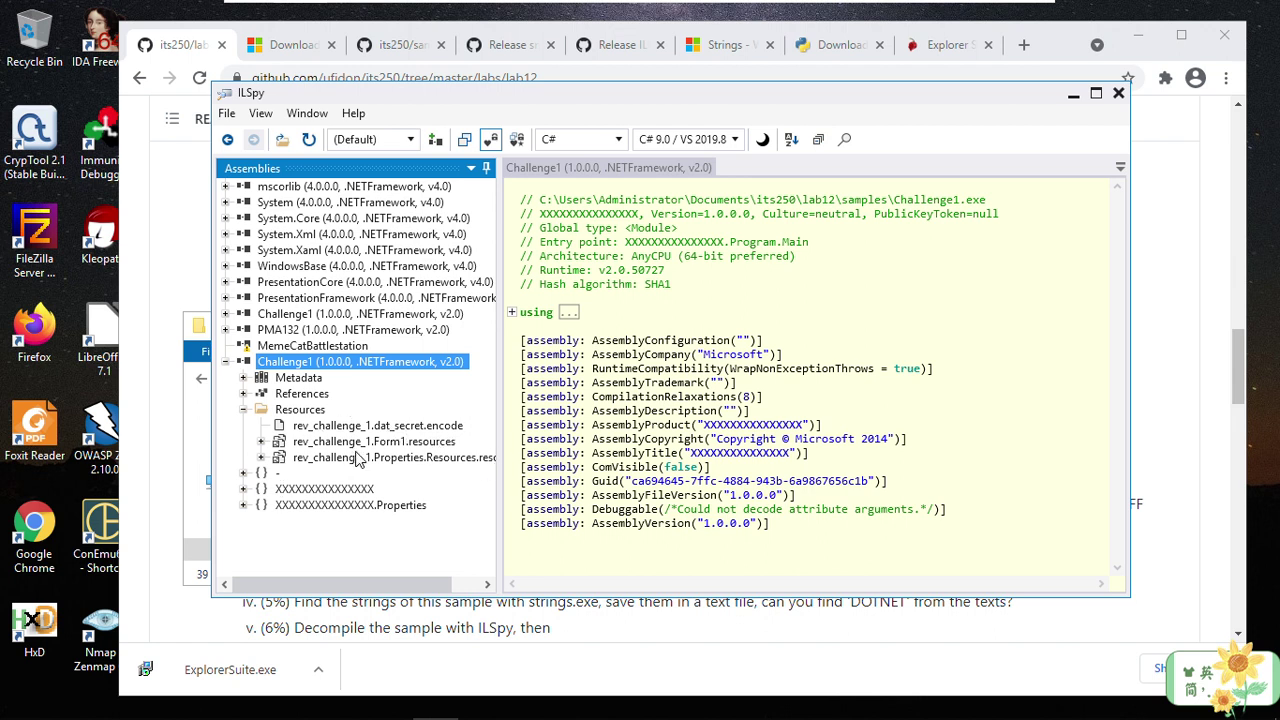
left_click(408, 443)
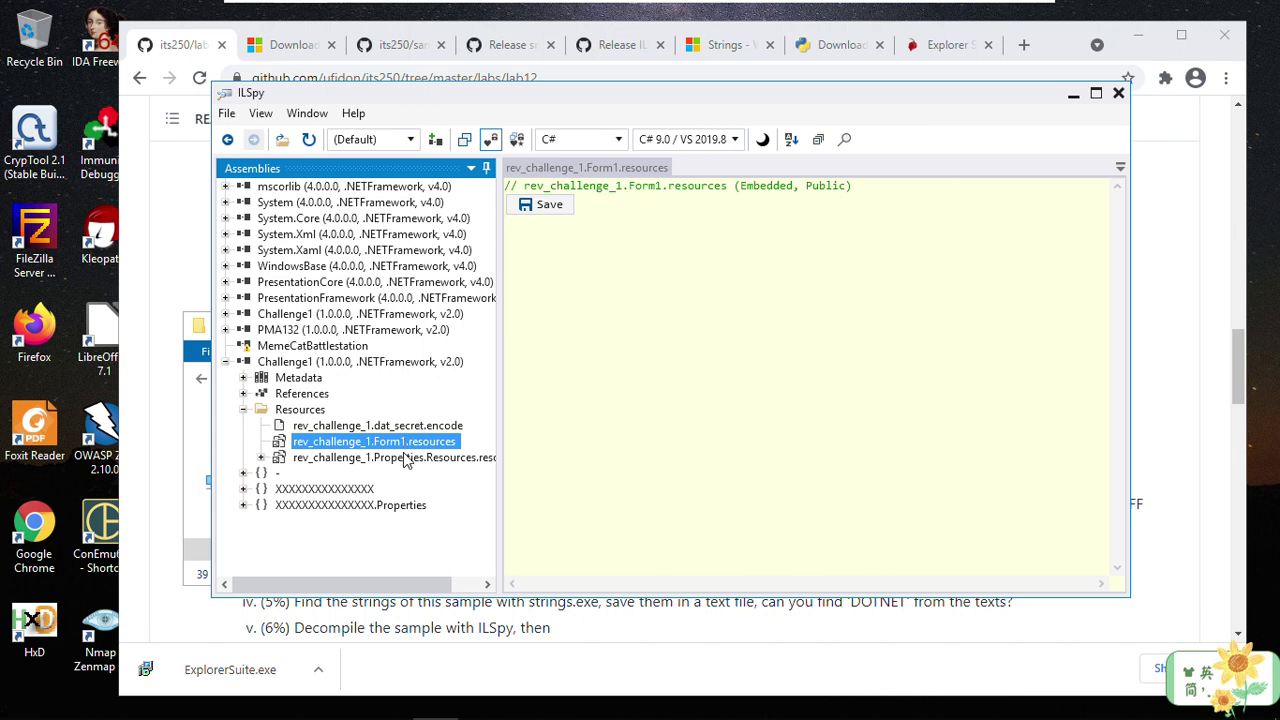
left_click(261, 457)
left_click(393, 428)
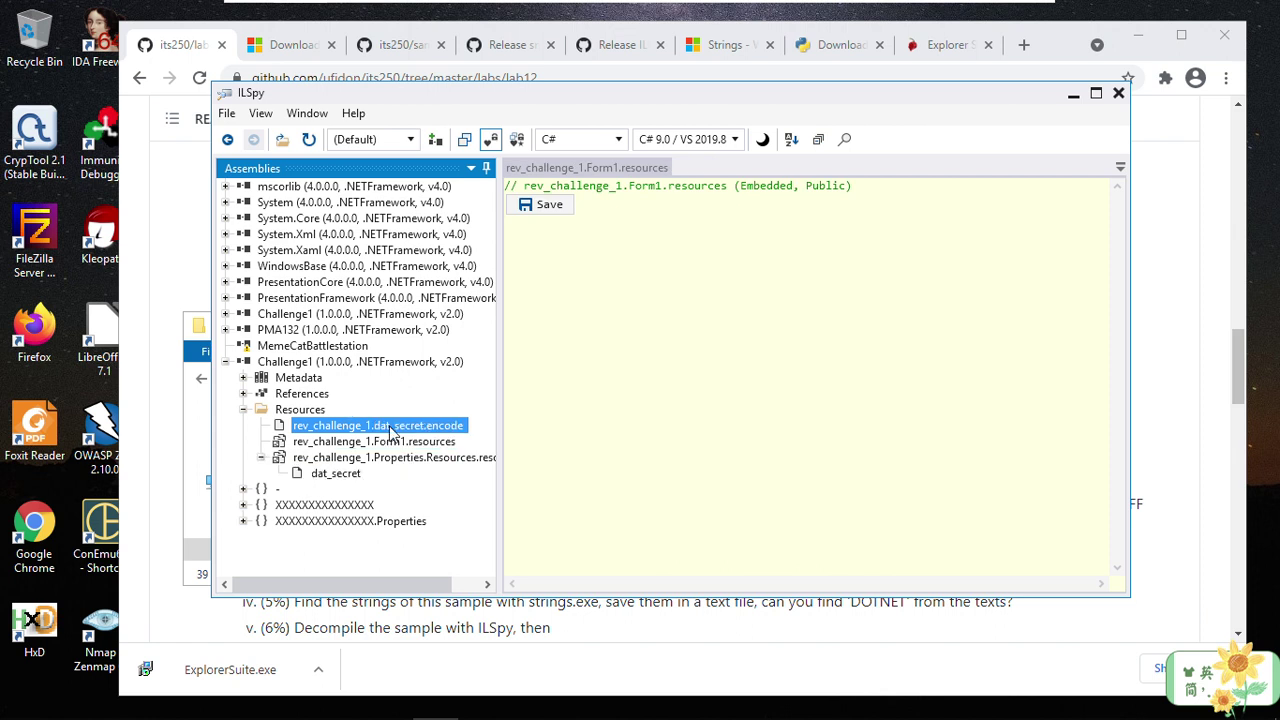
left_click(352, 475)
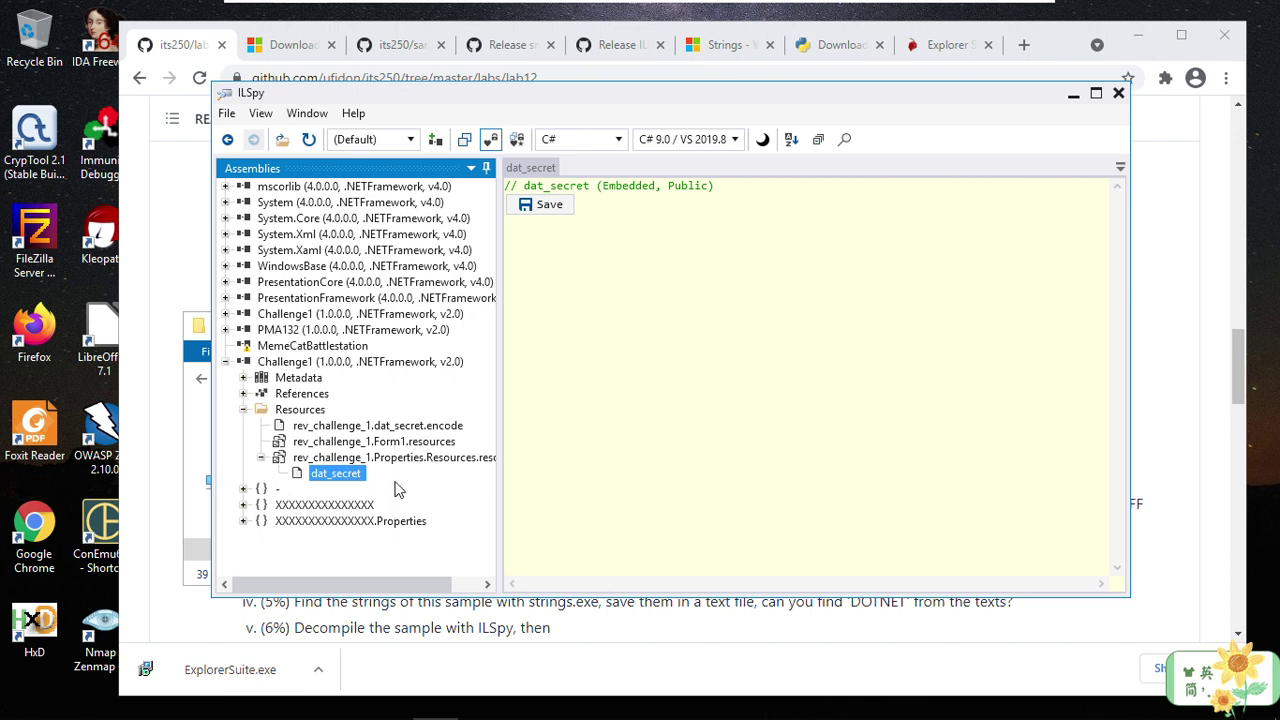
Step: Expand the unnamed "-" namespace of Challenge1 and view the decompiled <Module> class
left_click(243, 489)
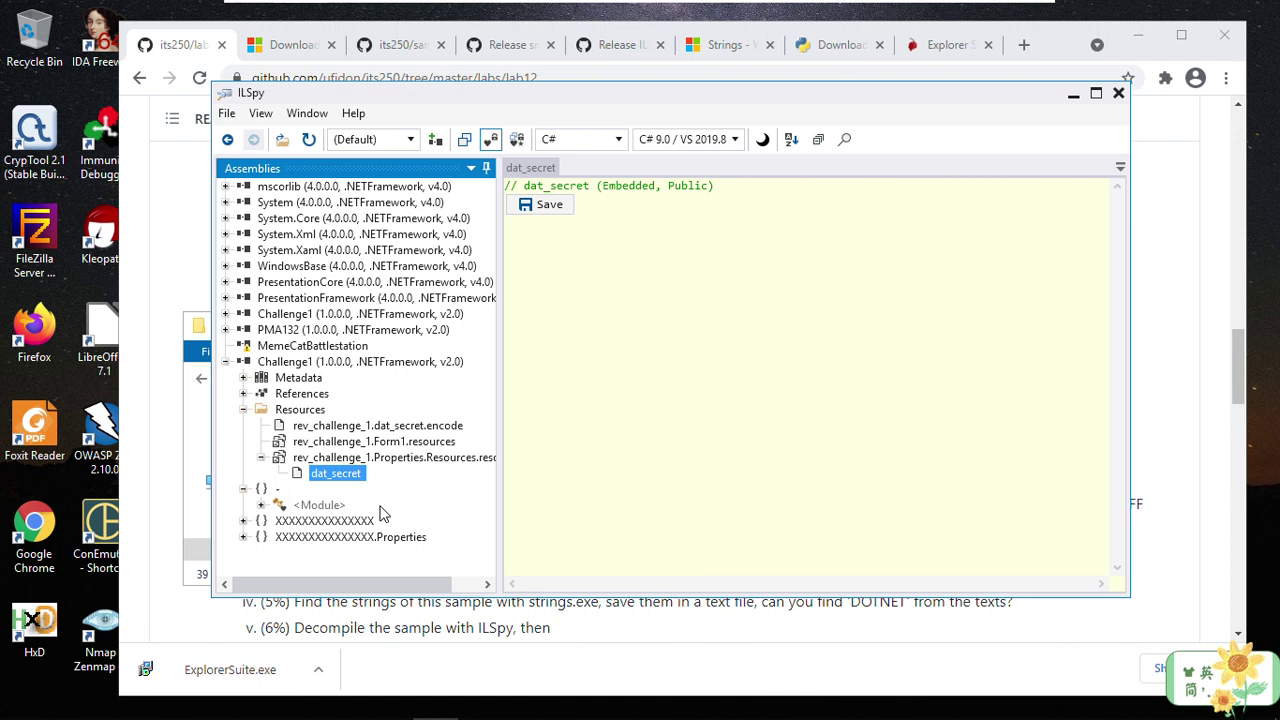
left_click(278, 490)
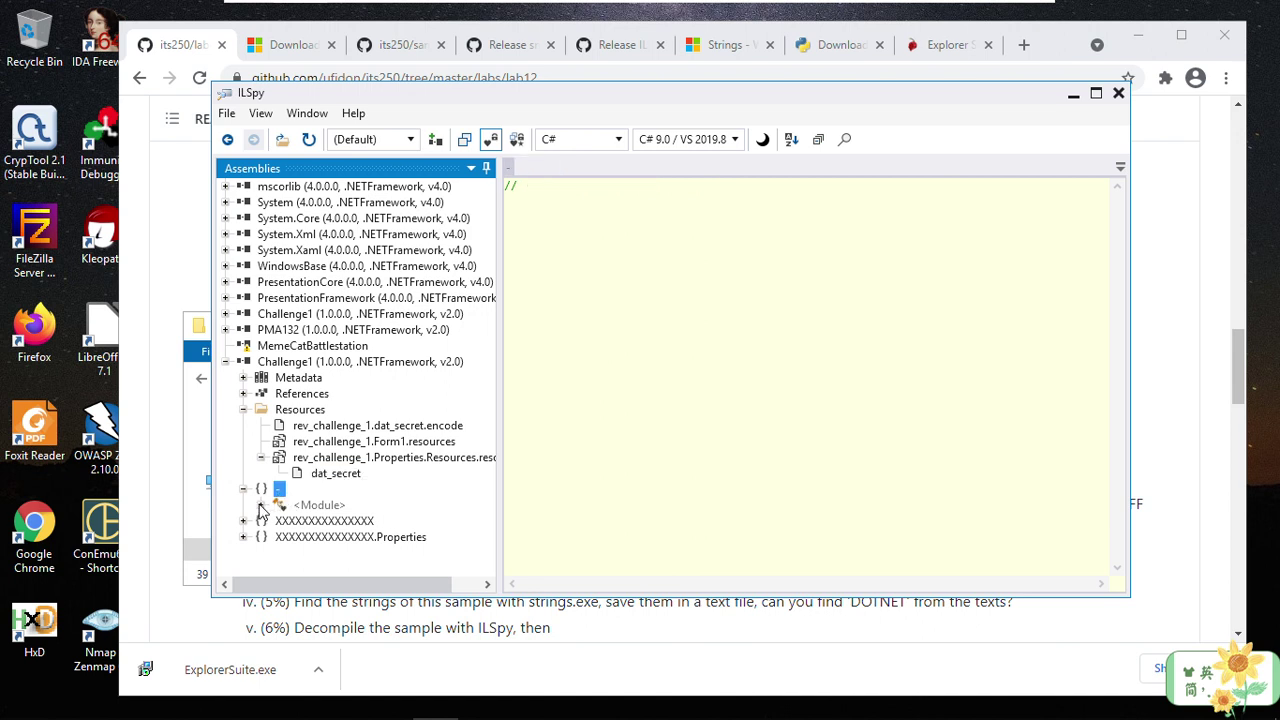
left_click(262, 505)
left_click(286, 521)
left_click(316, 505)
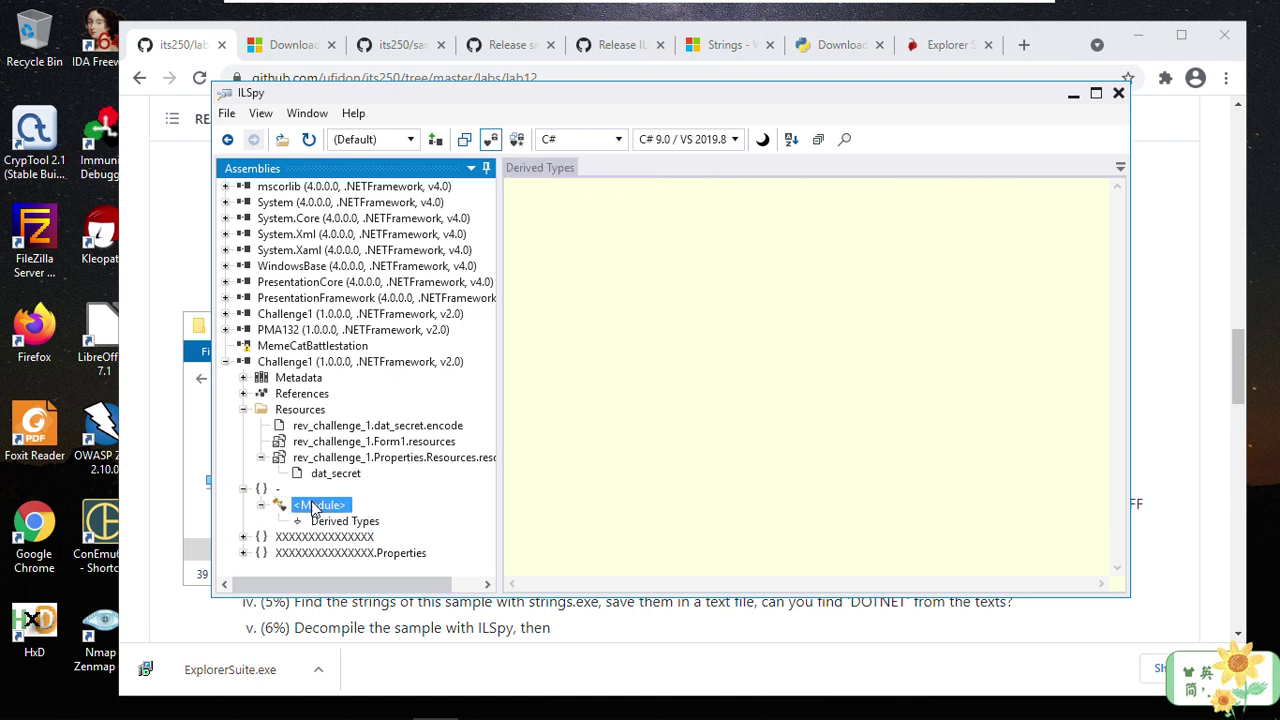
Step: Expand the two remaining Challenge1 namespaces, open the Form1 class, and unfold the btnDecode_Click method to examine its decompiled C# code
scroll(358, 442, "down", 1)
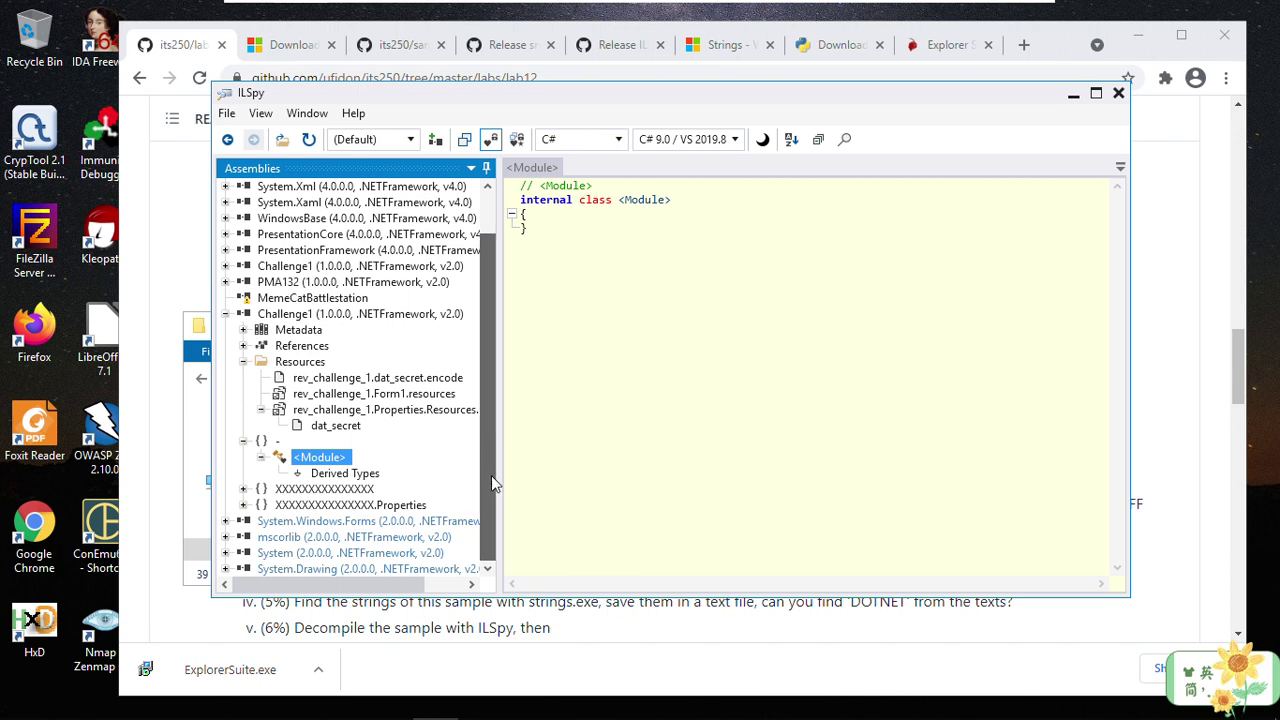
left_click(243, 505)
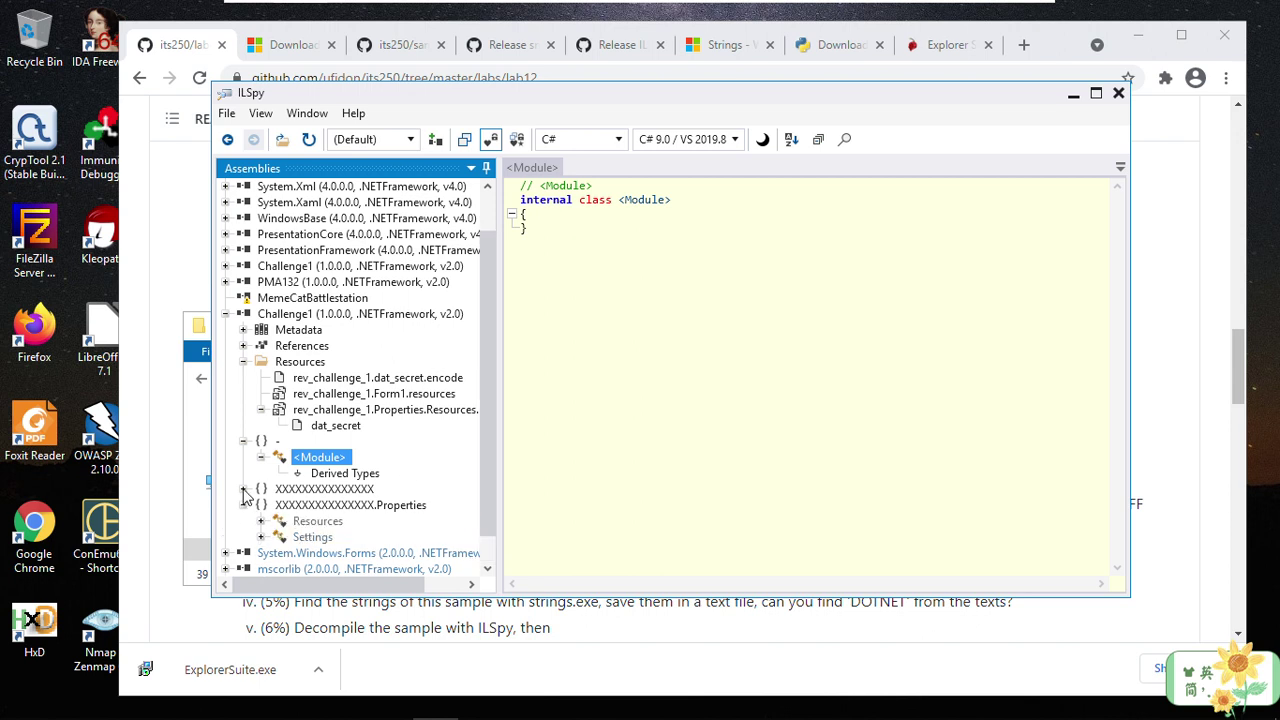
left_click(243, 489)
scroll(349, 501, "down", 1)
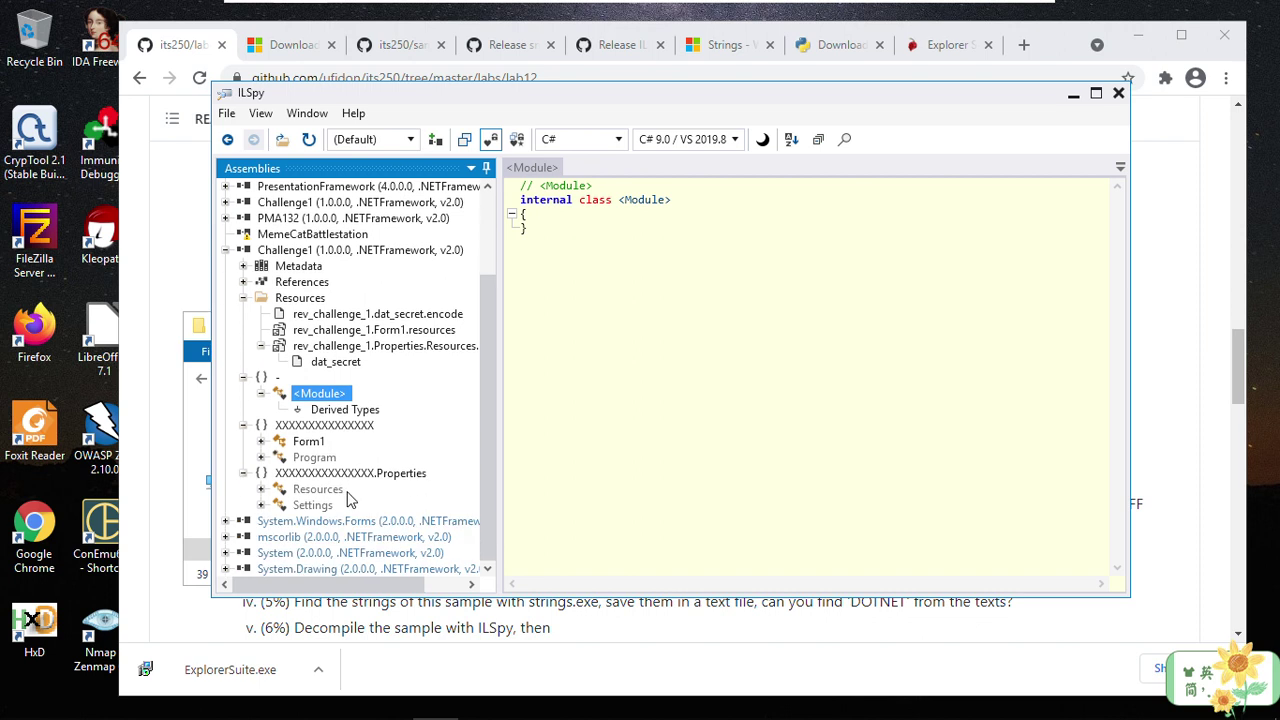
left_click(305, 443)
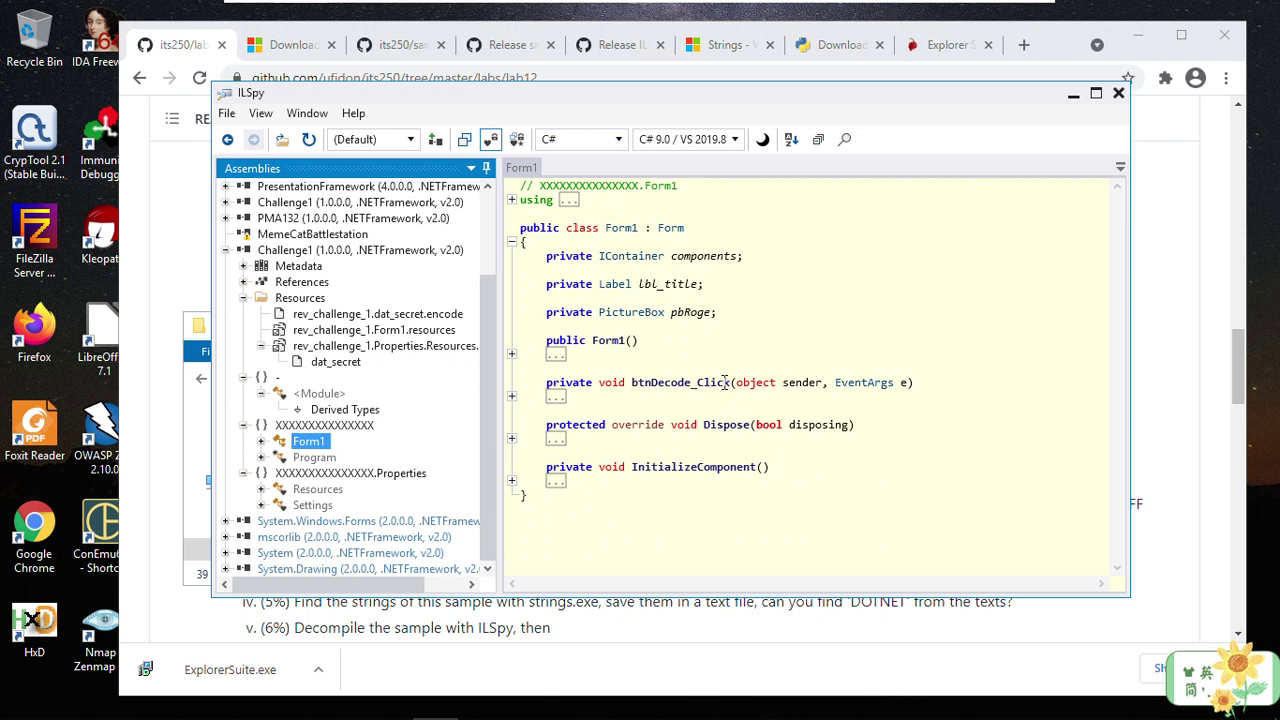
left_click(512, 397)
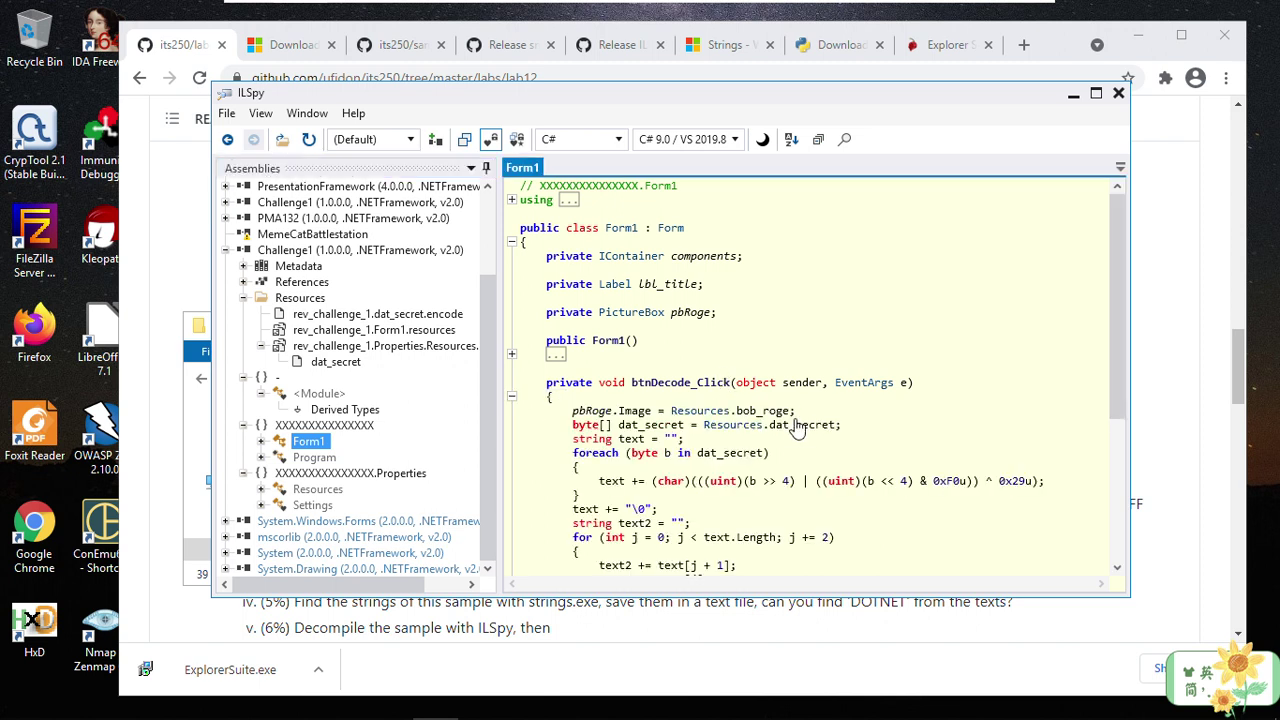
scroll(798, 427, "down", 2)
scroll(697, 414, "down", 1)
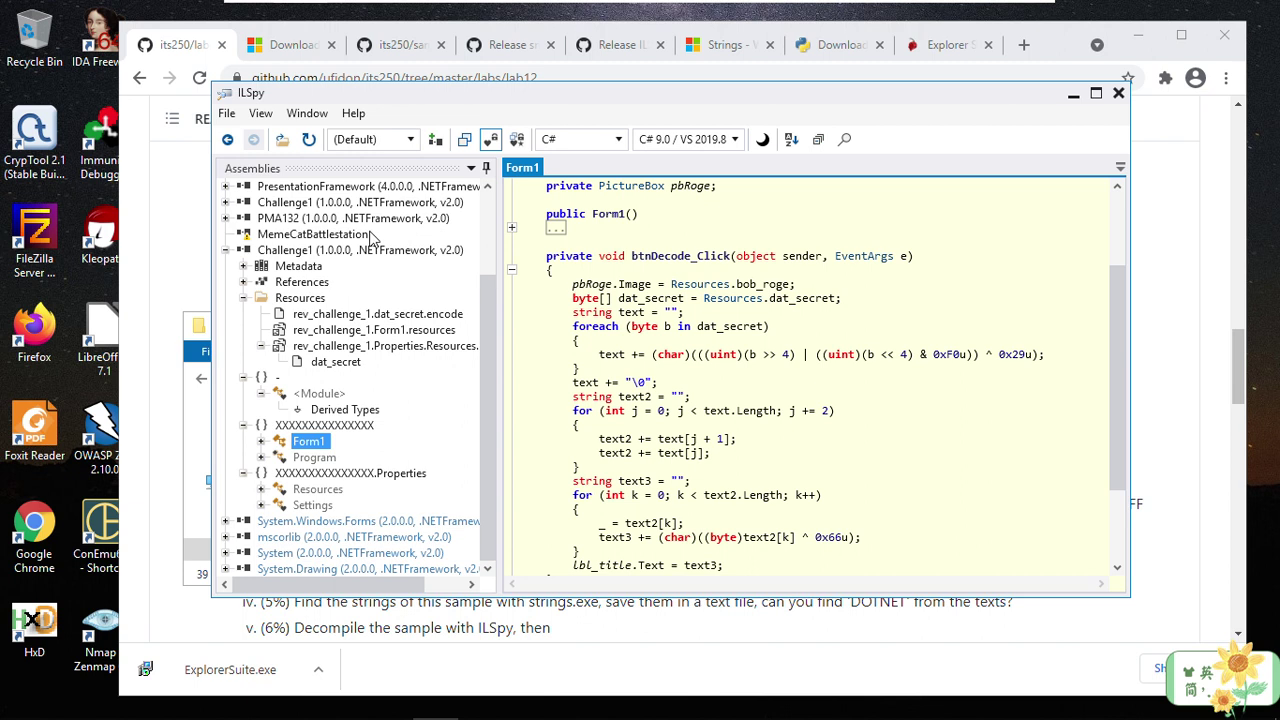
Step: Examine the decompiled btnDecode_Click method in Form1, from the dat_secret input through its decoding loops to the lbl_title.Text assignment
left_click_drag(212, 86, 72, 48)
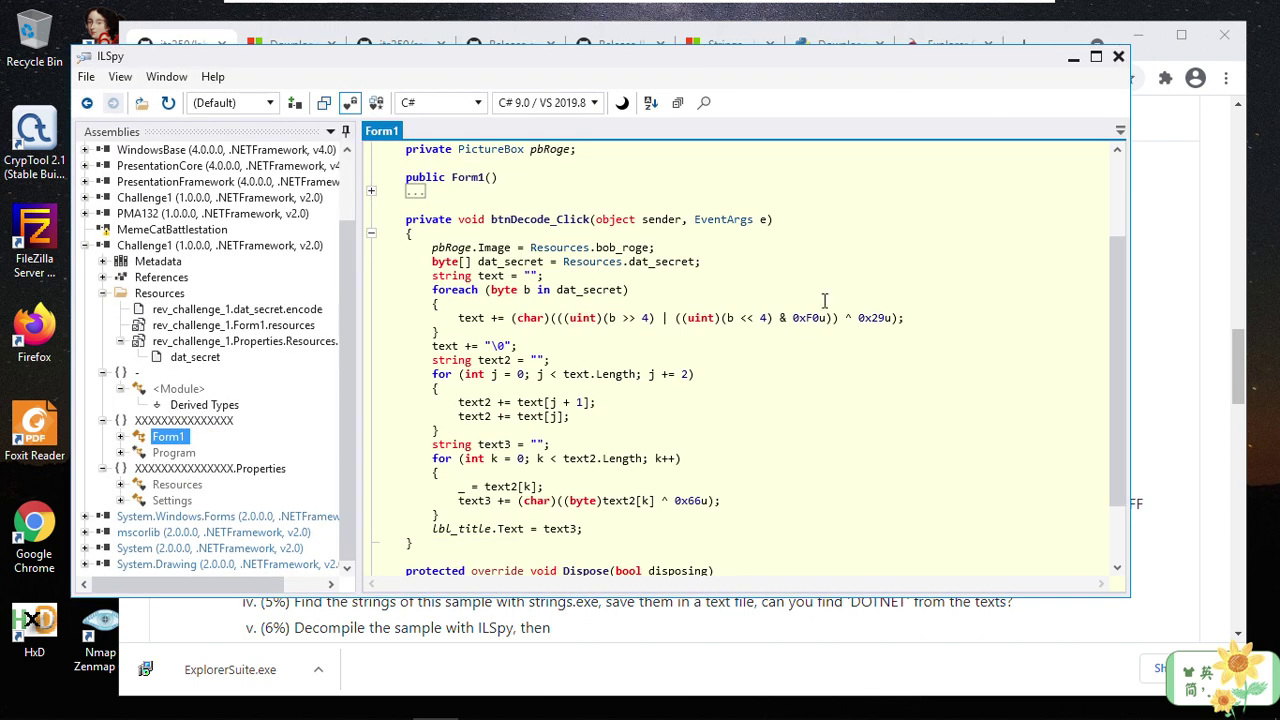
scroll(730, 277, "up", 1)
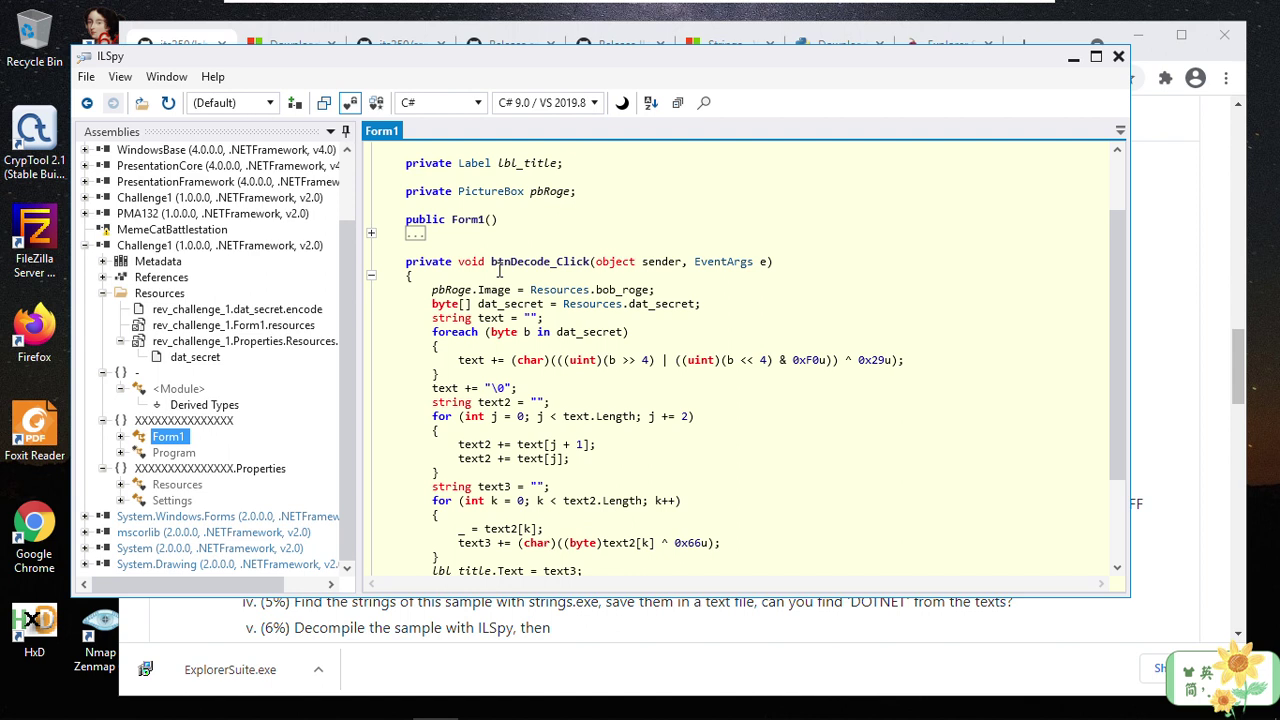
scroll(660, 370, "down", 1)
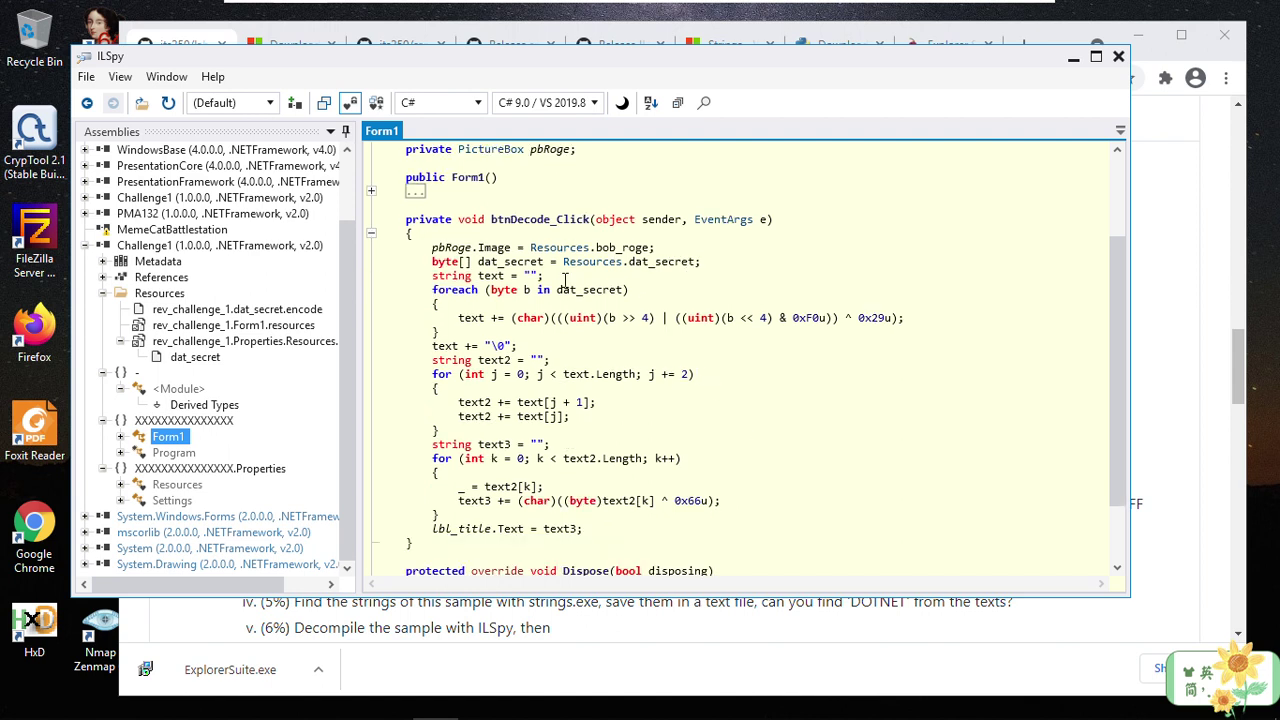
mouse_move(481, 252)
mouse_move(519, 301)
mouse_move(465, 539)
left_click(534, 57)
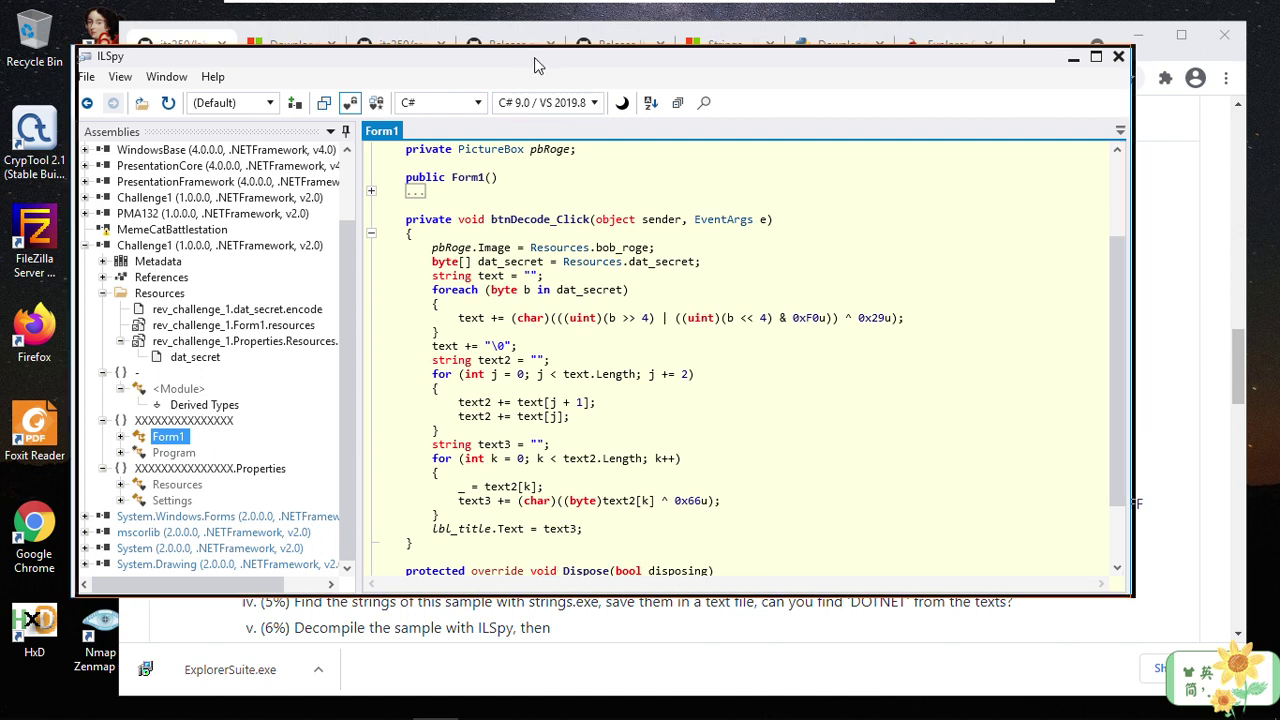
left_click_drag(534, 57, 566, 69)
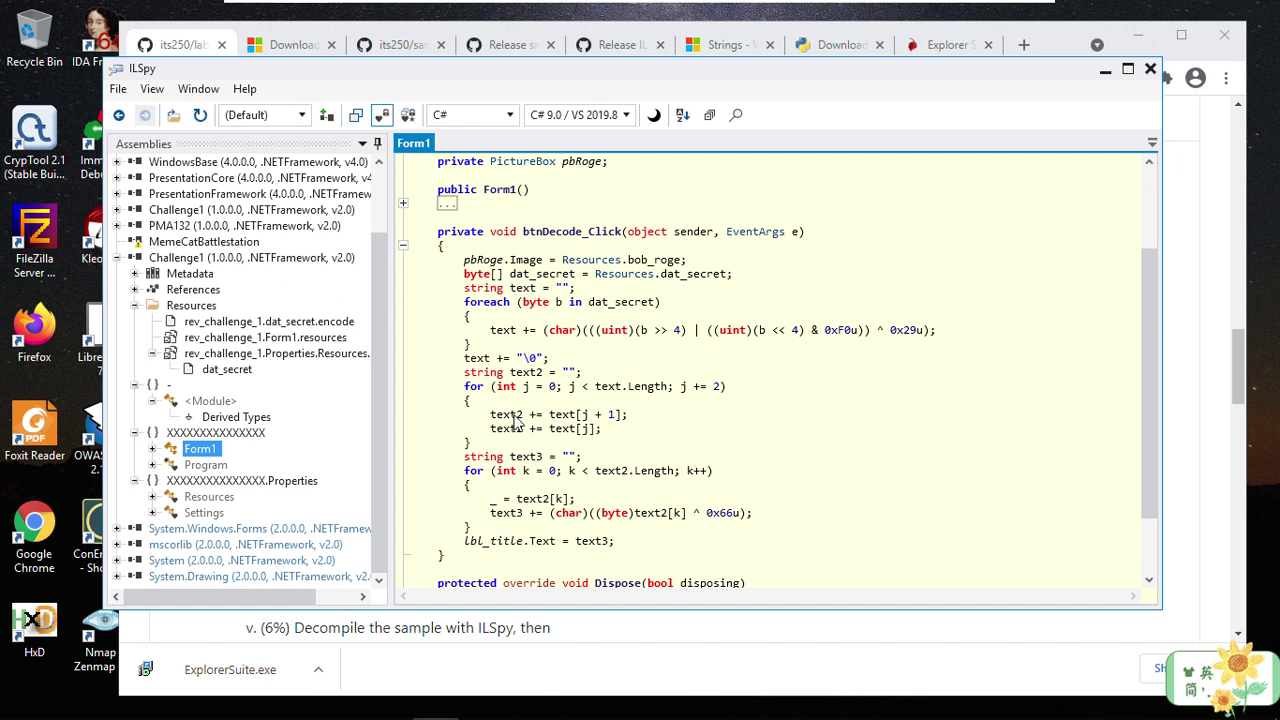
scroll(515, 420, "down", 1)
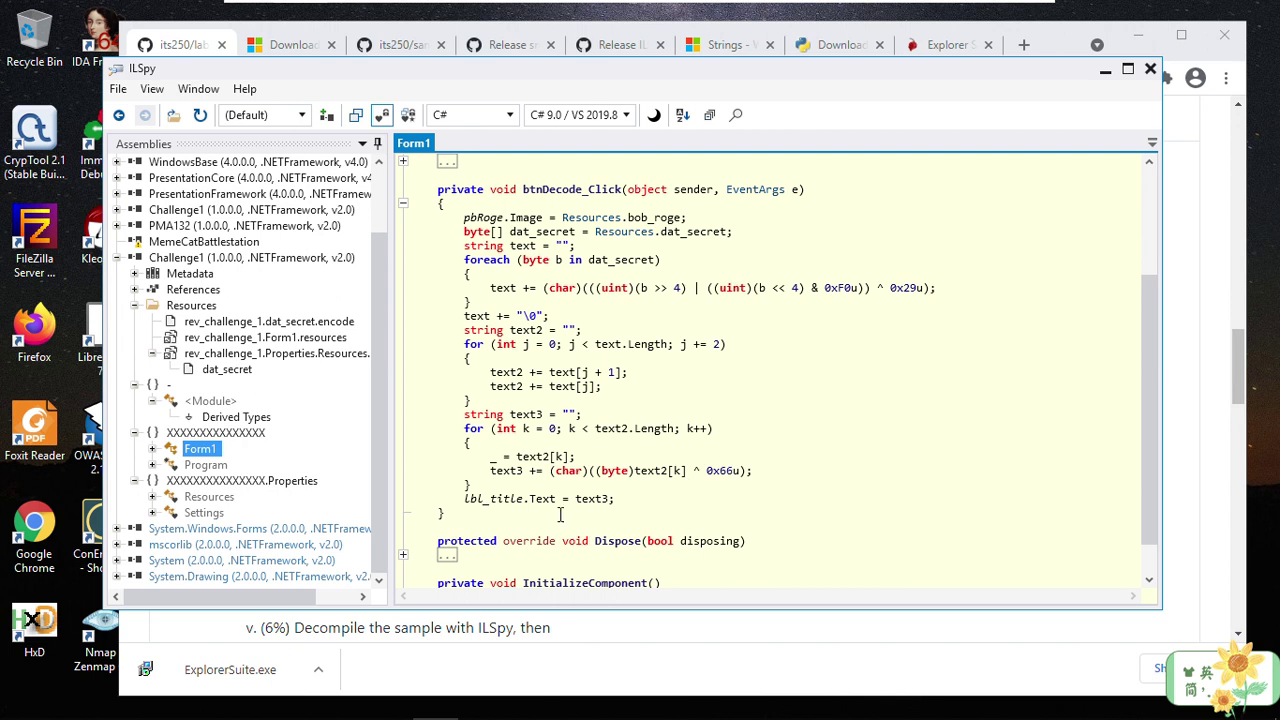
mouse_move(478, 505)
Step: Follow the Resources.dat_secret reference in btnDecode_Click to its property definition in the Properties.Resources class
mouse_move(690, 239)
mouse_move(596, 231)
left_click_drag(596, 231, 732, 231)
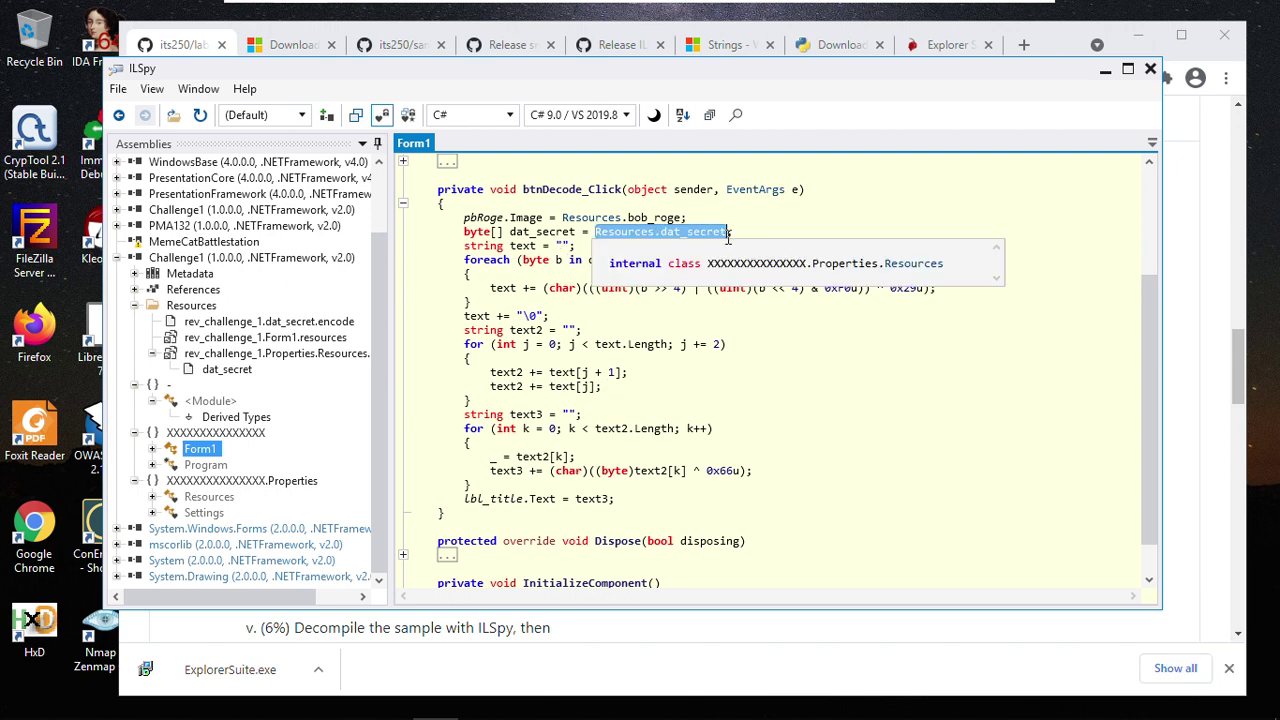
left_click(604, 418)
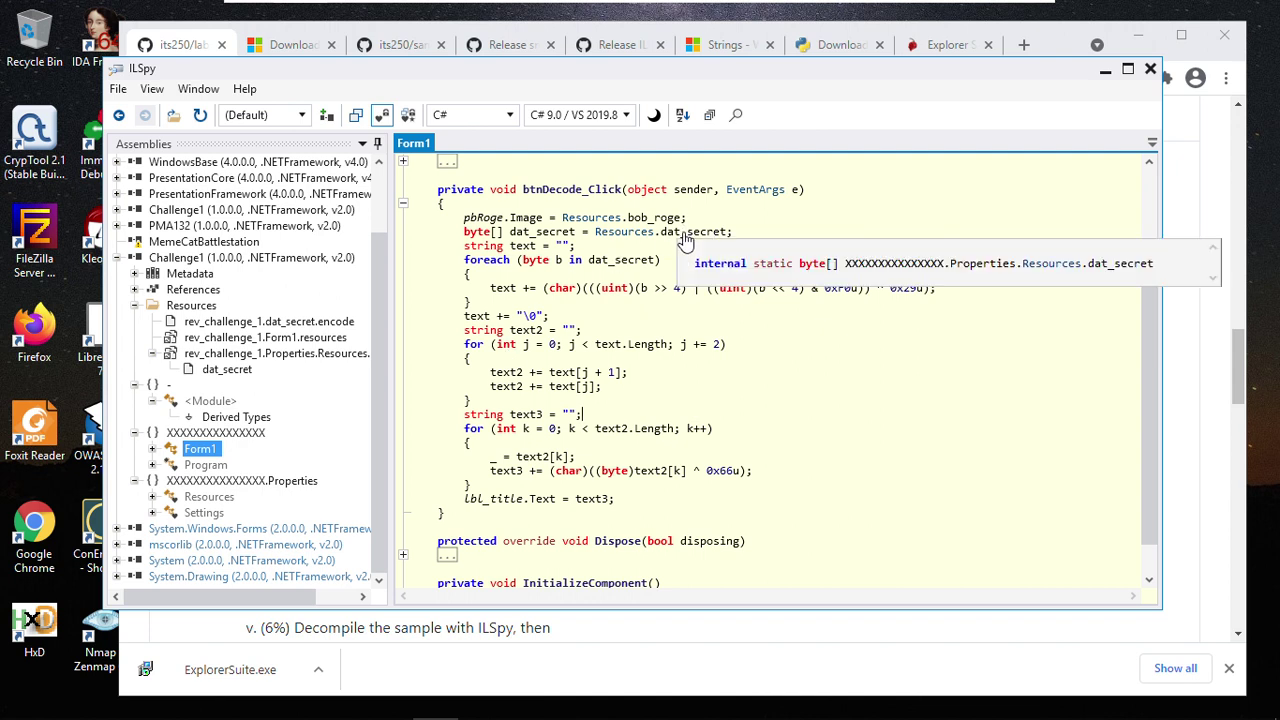
left_click(686, 241)
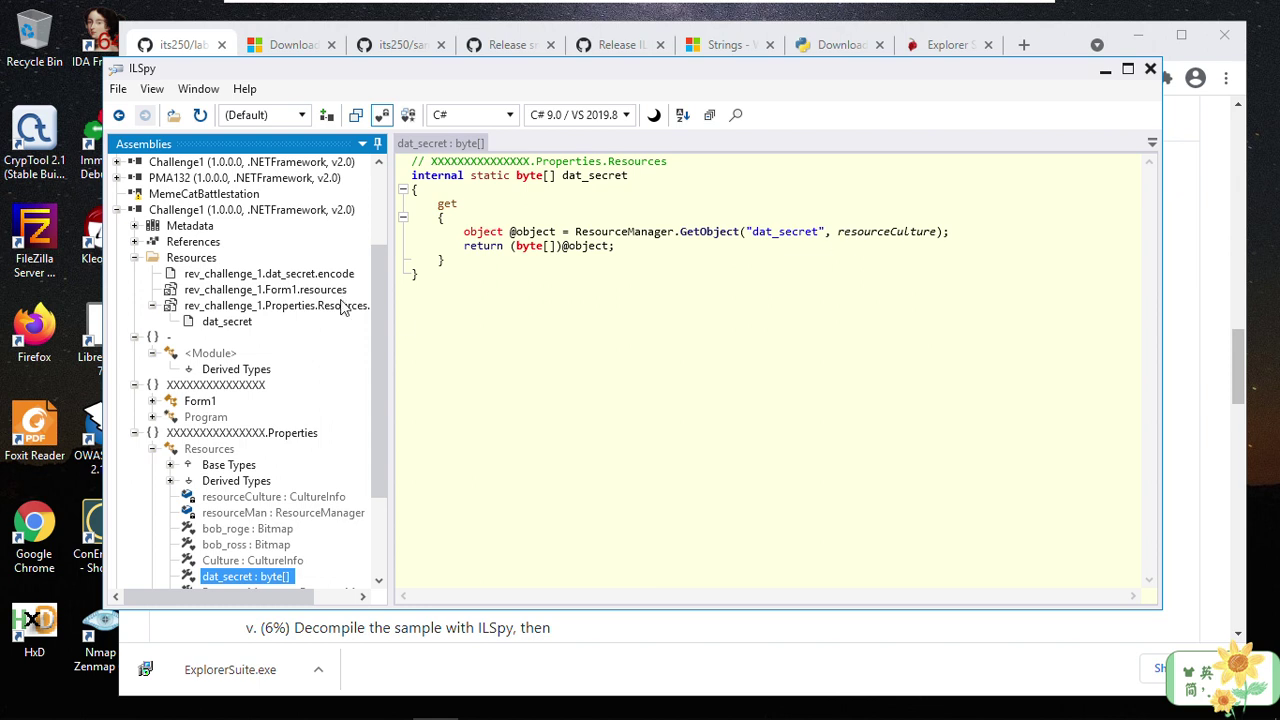
Step: Inspect Challenge1's embedded resources dat_secret.encode, Form1.resources and Properties.Resources, ending on the nested dat_secret entry
left_click(232, 328)
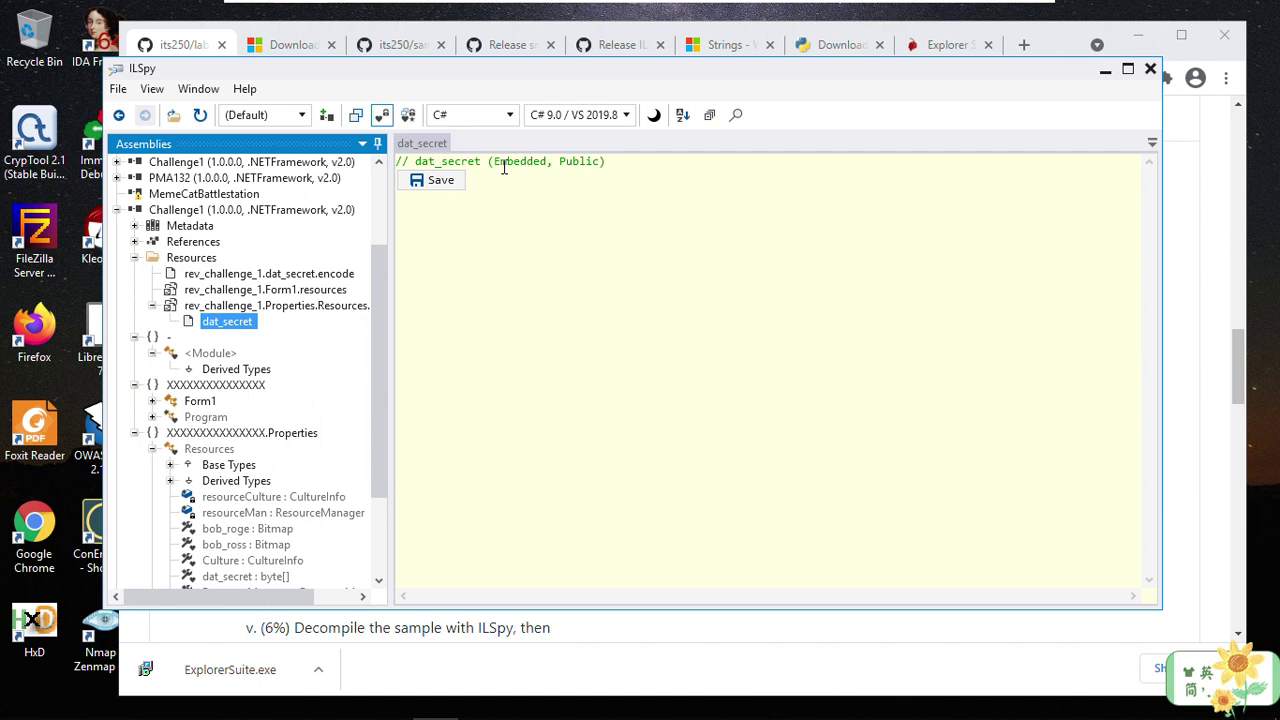
left_click(256, 276)
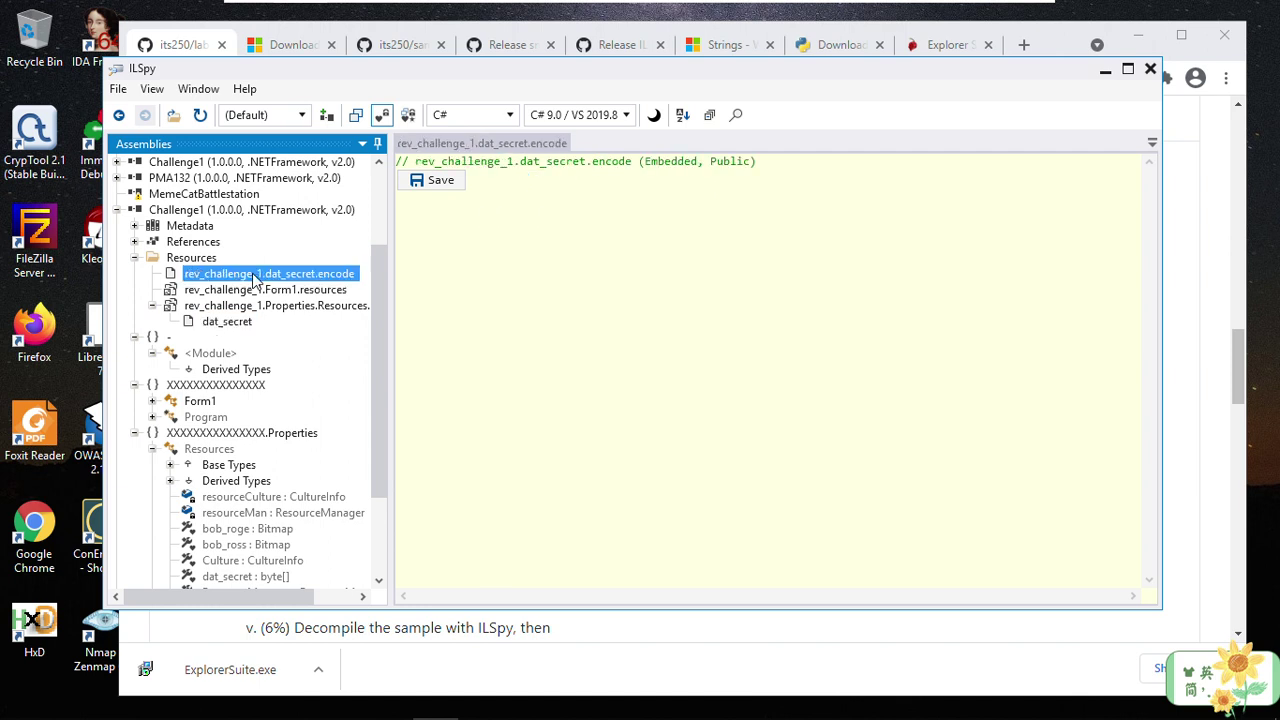
left_click(238, 290)
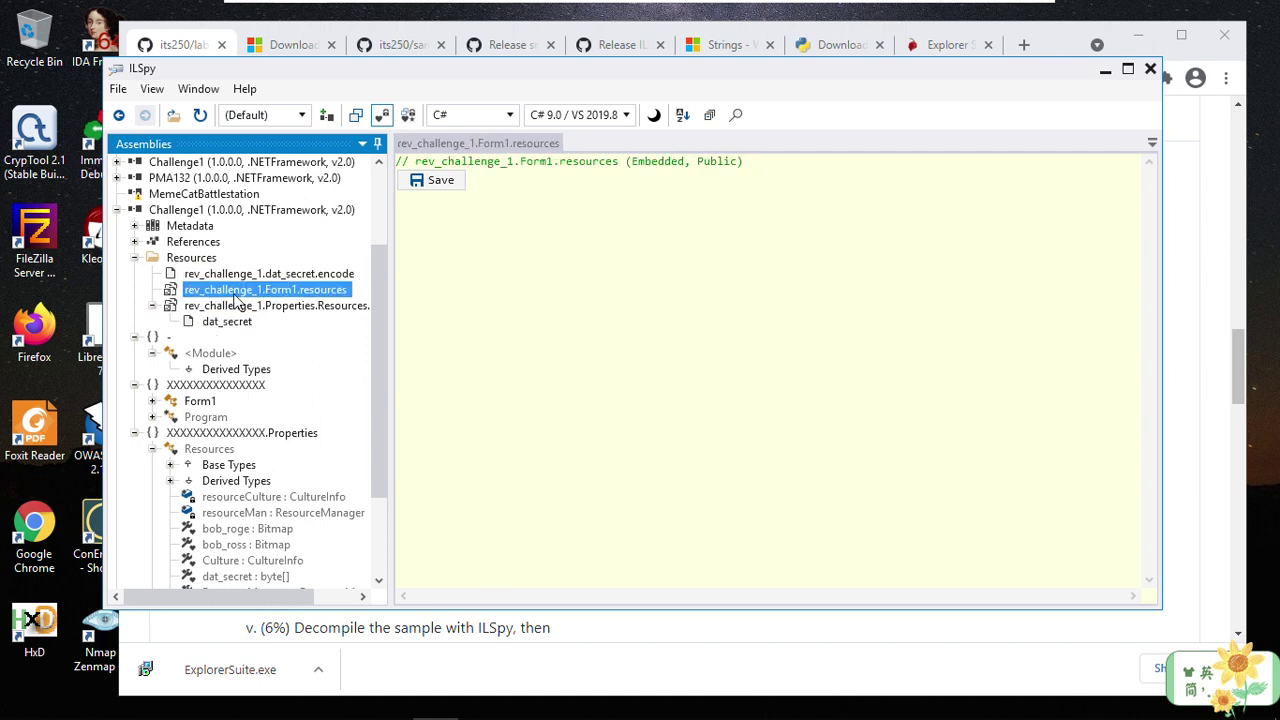
left_click(226, 309)
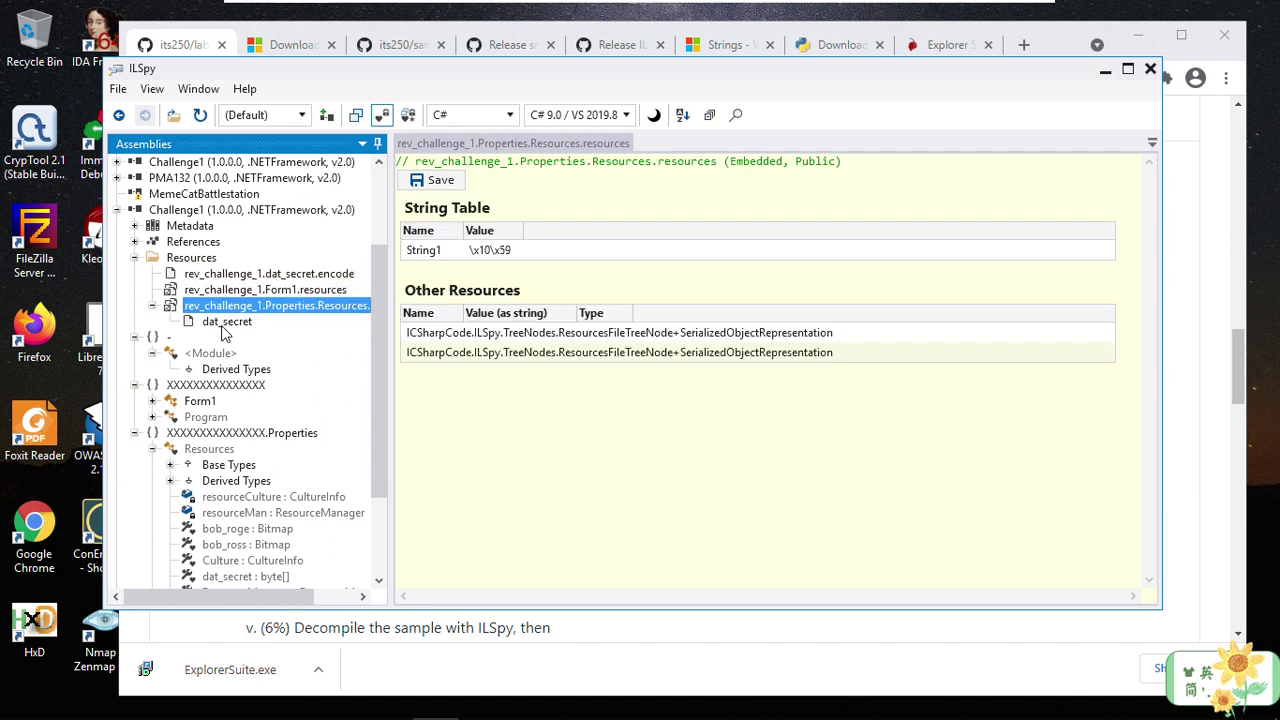
left_click(226, 322)
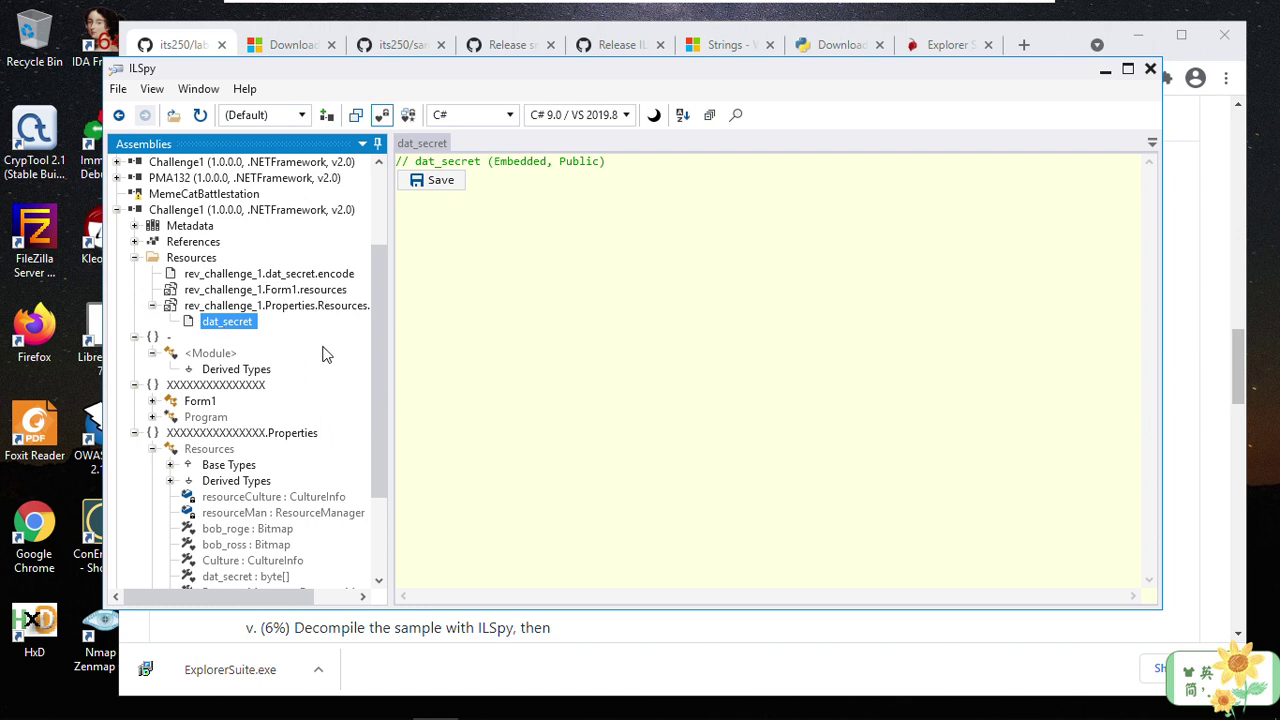
Step: Switch to Chrome and check the lab12 README instruction on finding the input data to decode in Resource dat_secret
left_click(166, 47)
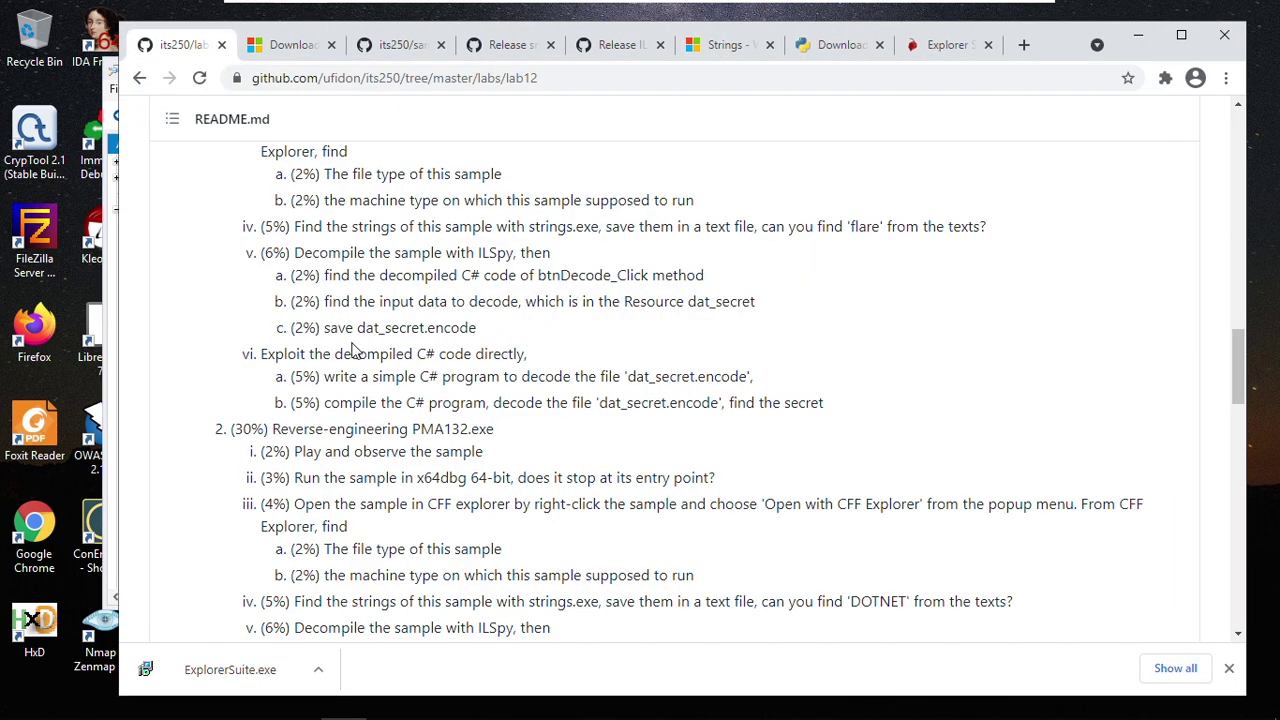
left_click_drag(355, 328, 524, 302)
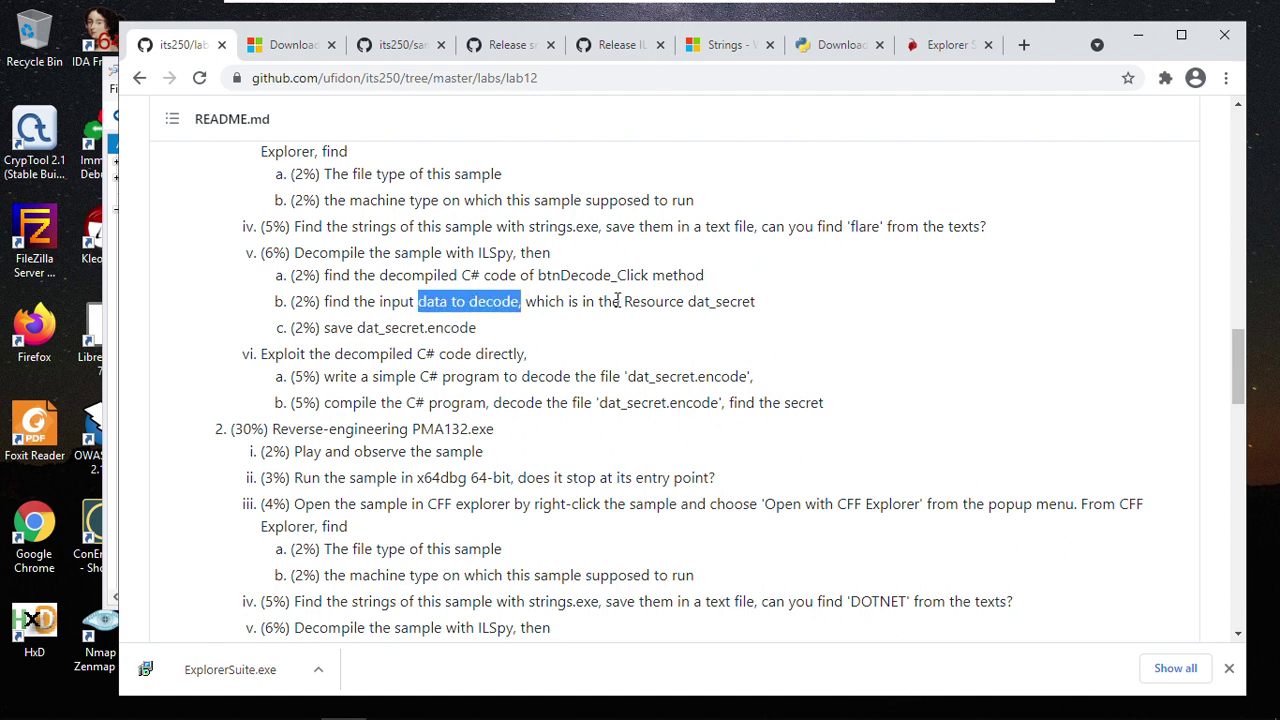
left_click_drag(622, 301, 758, 304)
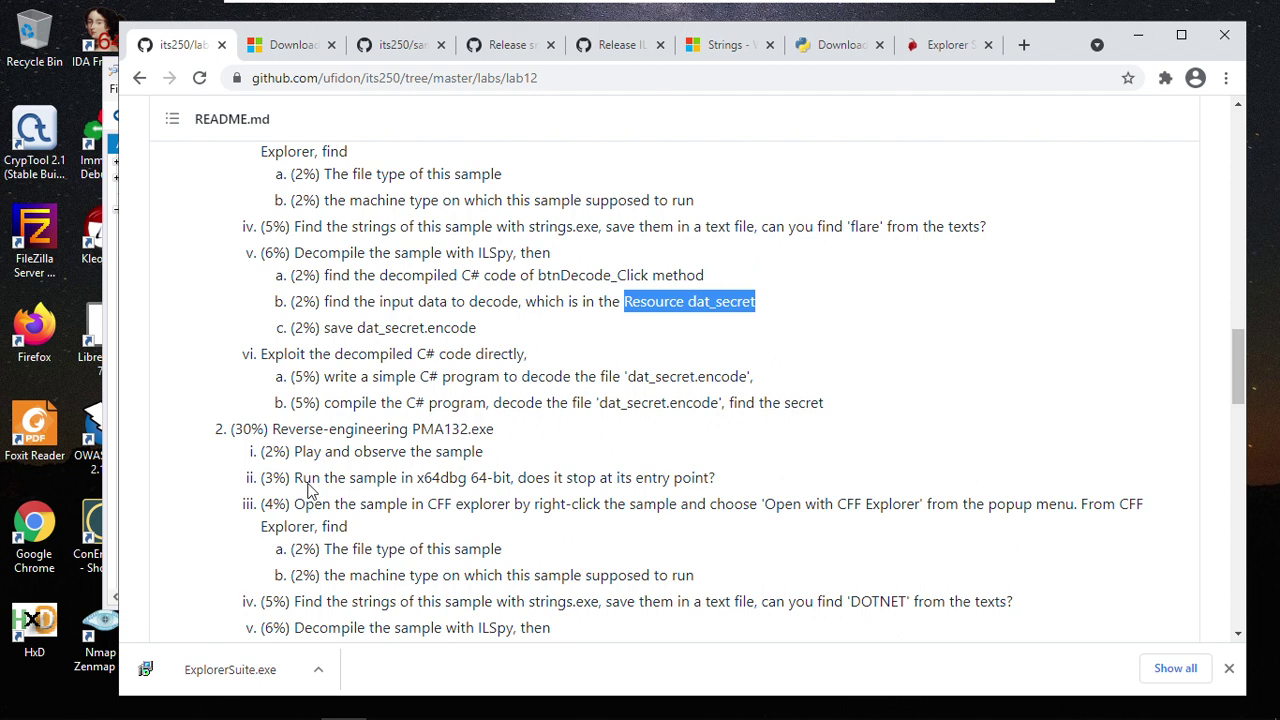
Step: Switch back to ILSpy and save the dat_secret resource as dat_secret1 in the its250\lab12\samples folder
left_click(433, 698)
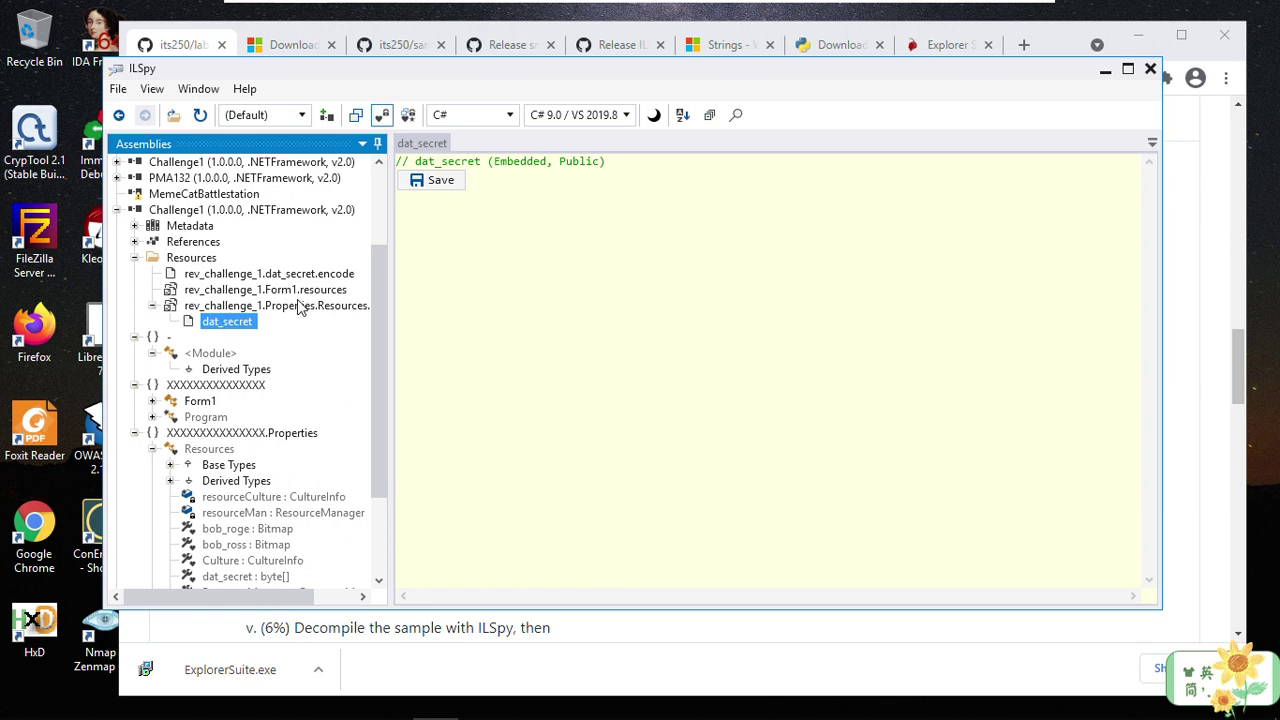
left_click(437, 182)
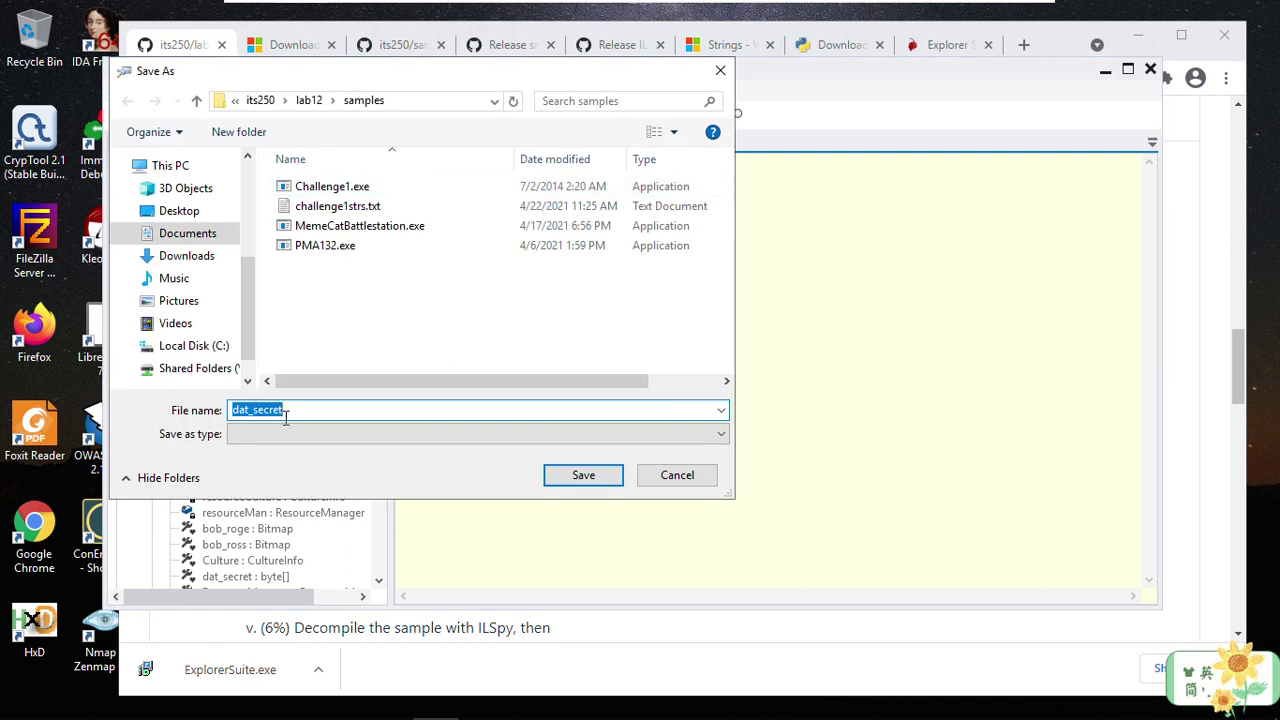
left_click(296, 412)
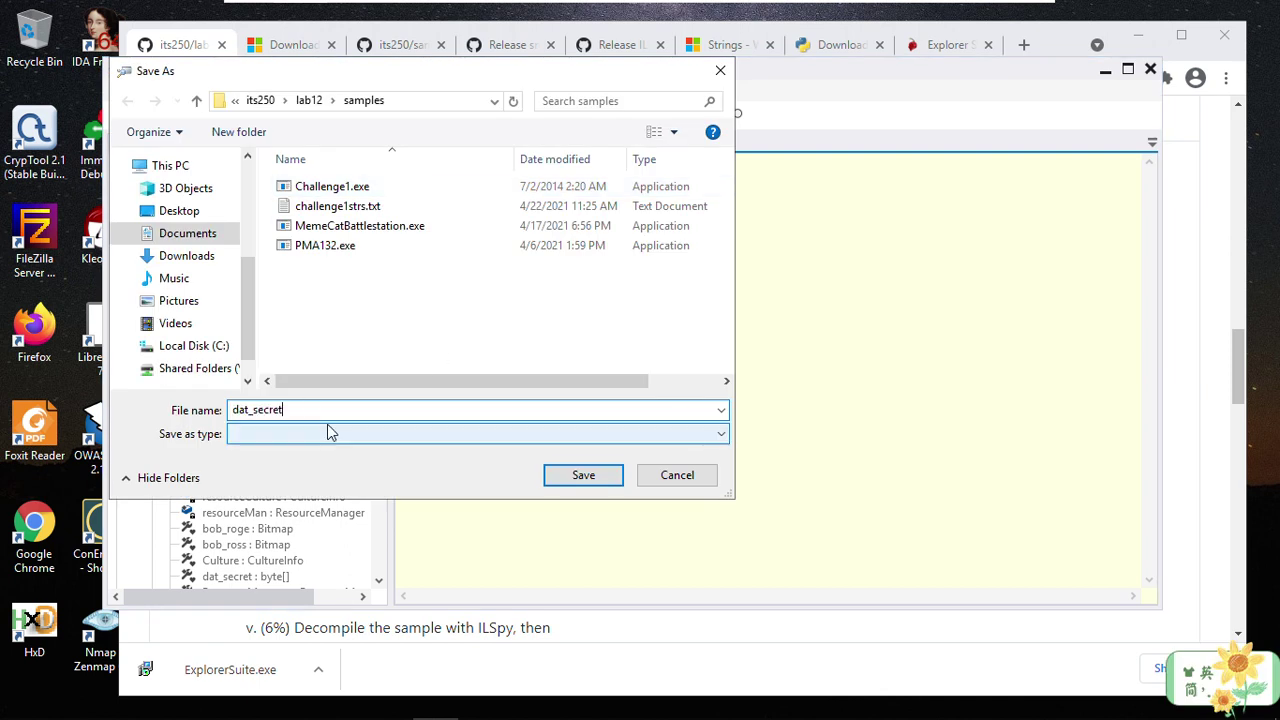
type("1")
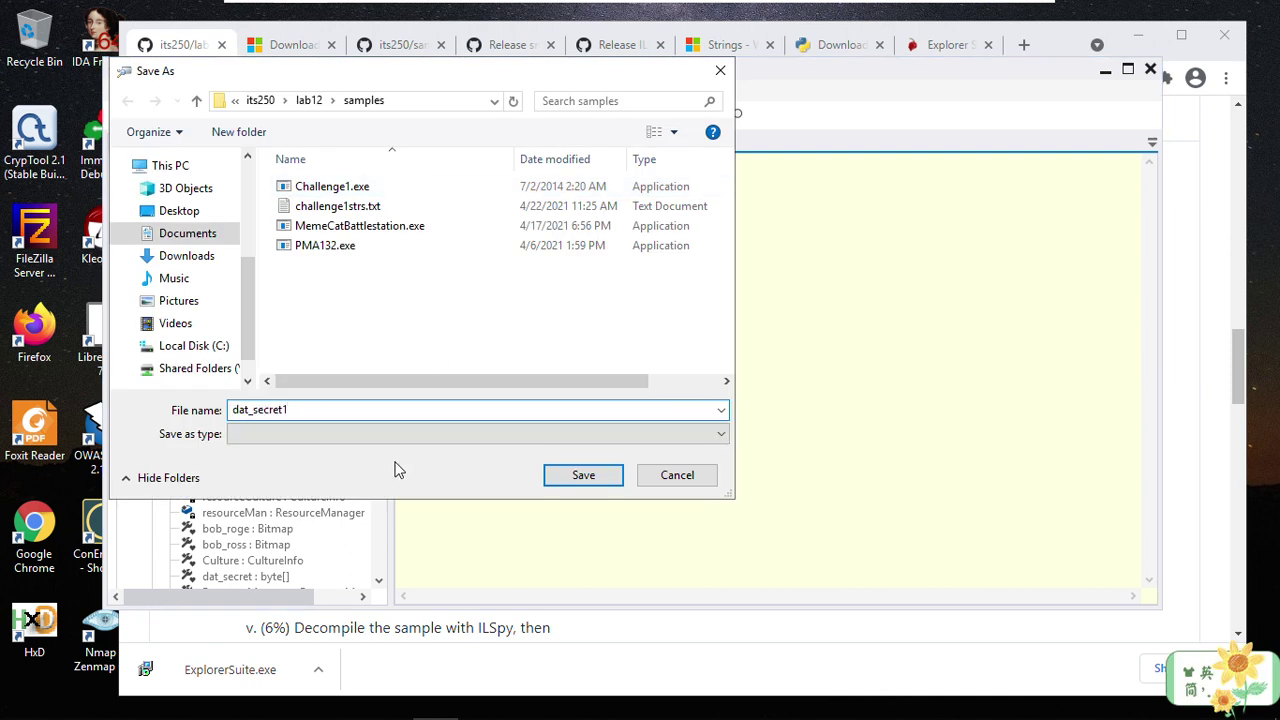
left_click(584, 475)
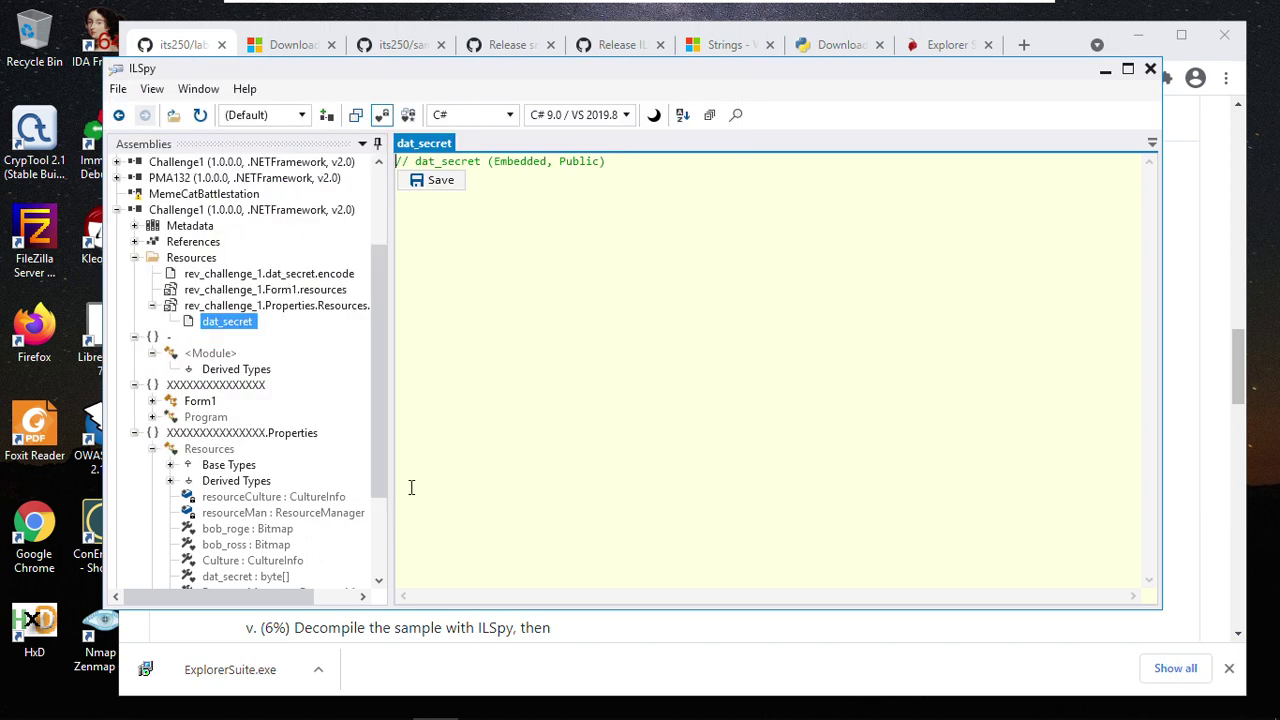
Step: Switch to File Explorer and open the samples folder inside its250\lab12
mouse_move(300, 718)
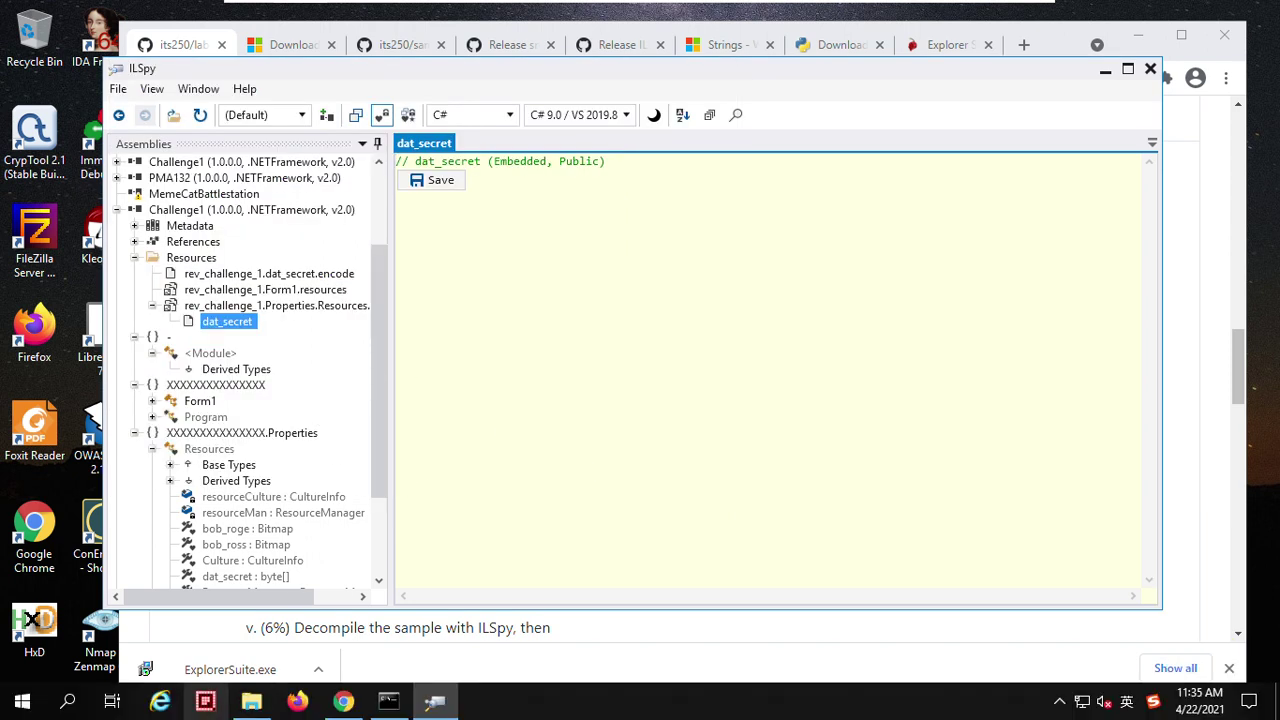
left_click(251, 703)
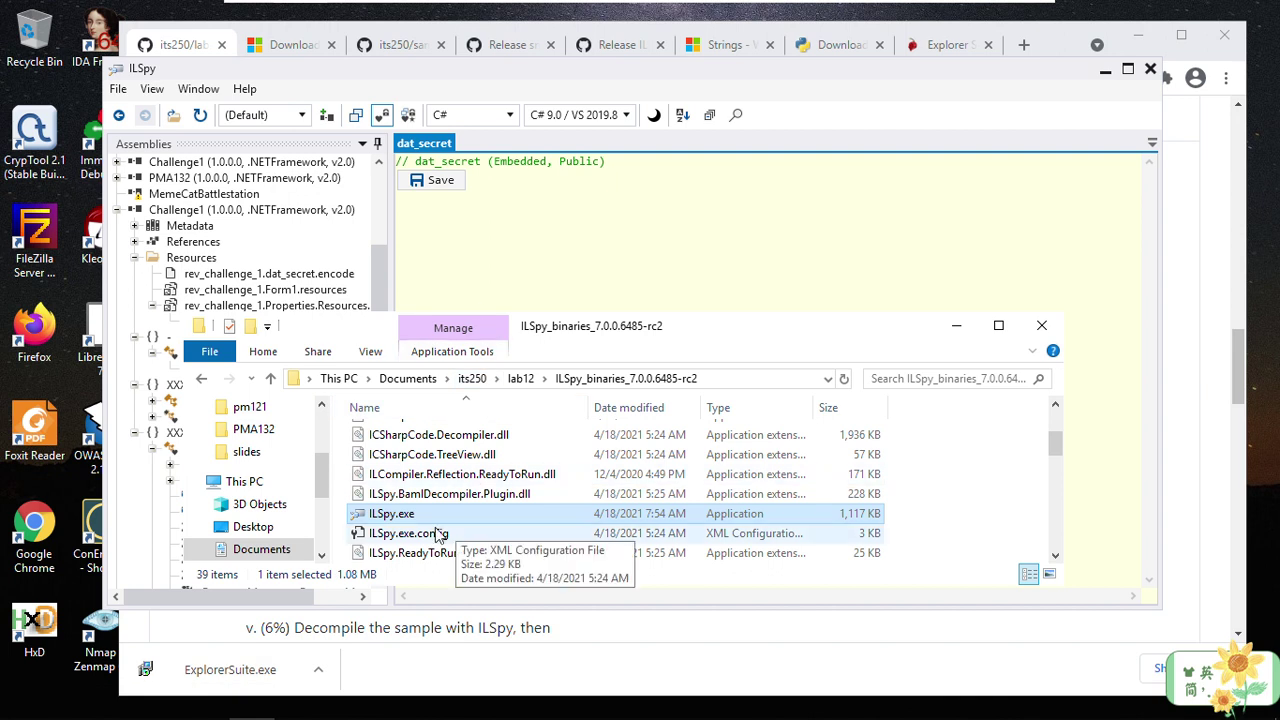
left_click(520, 378)
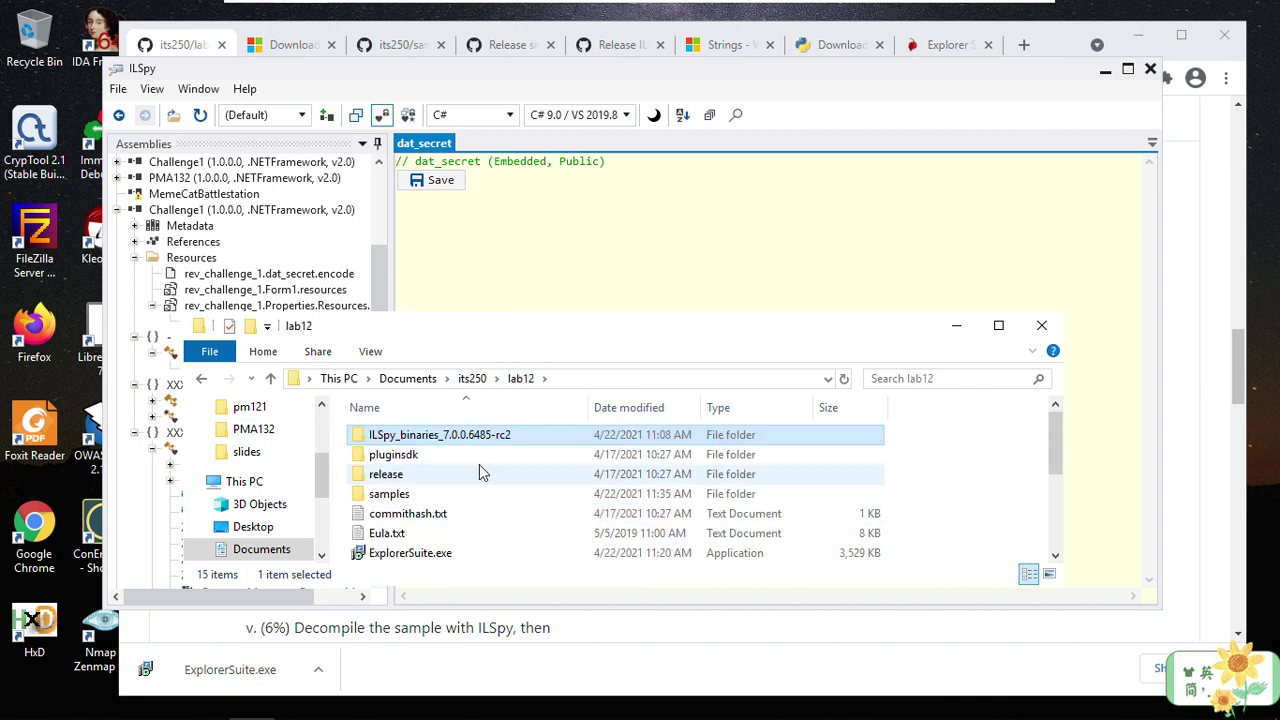
double_click(392, 496)
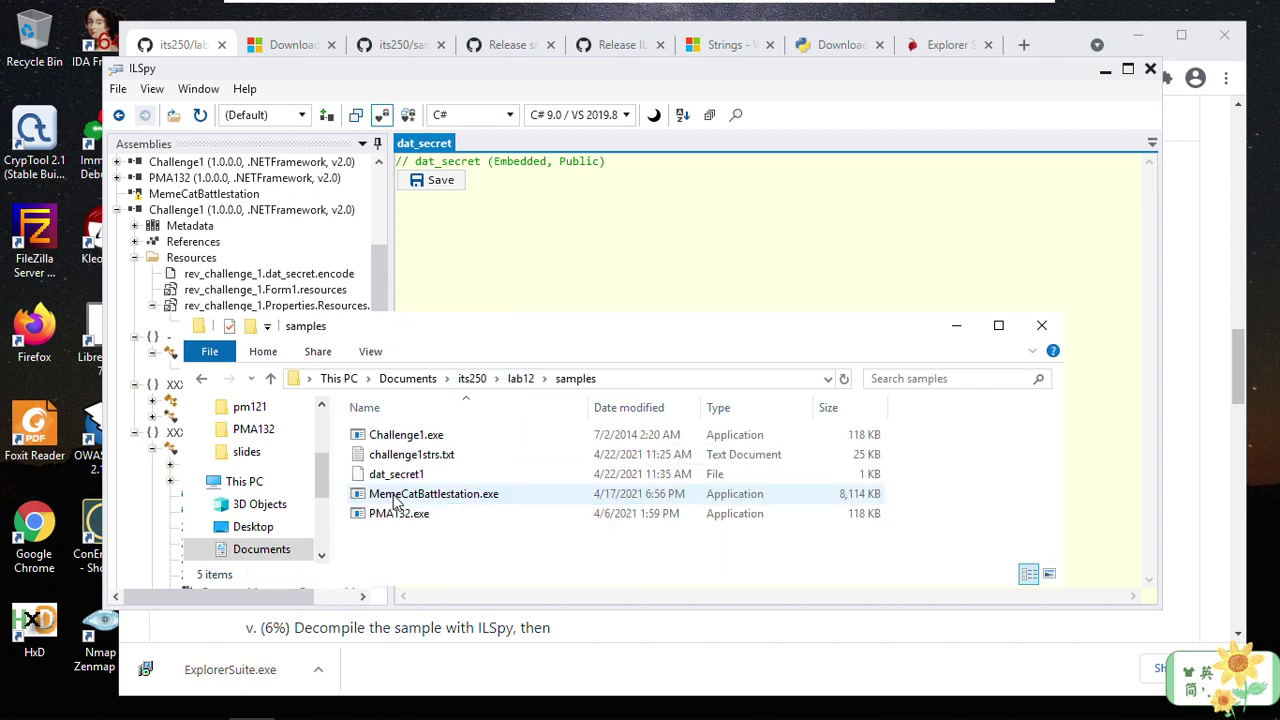
Step: Check the file size of dat_secret1 in its file properties
left_click(389, 478)
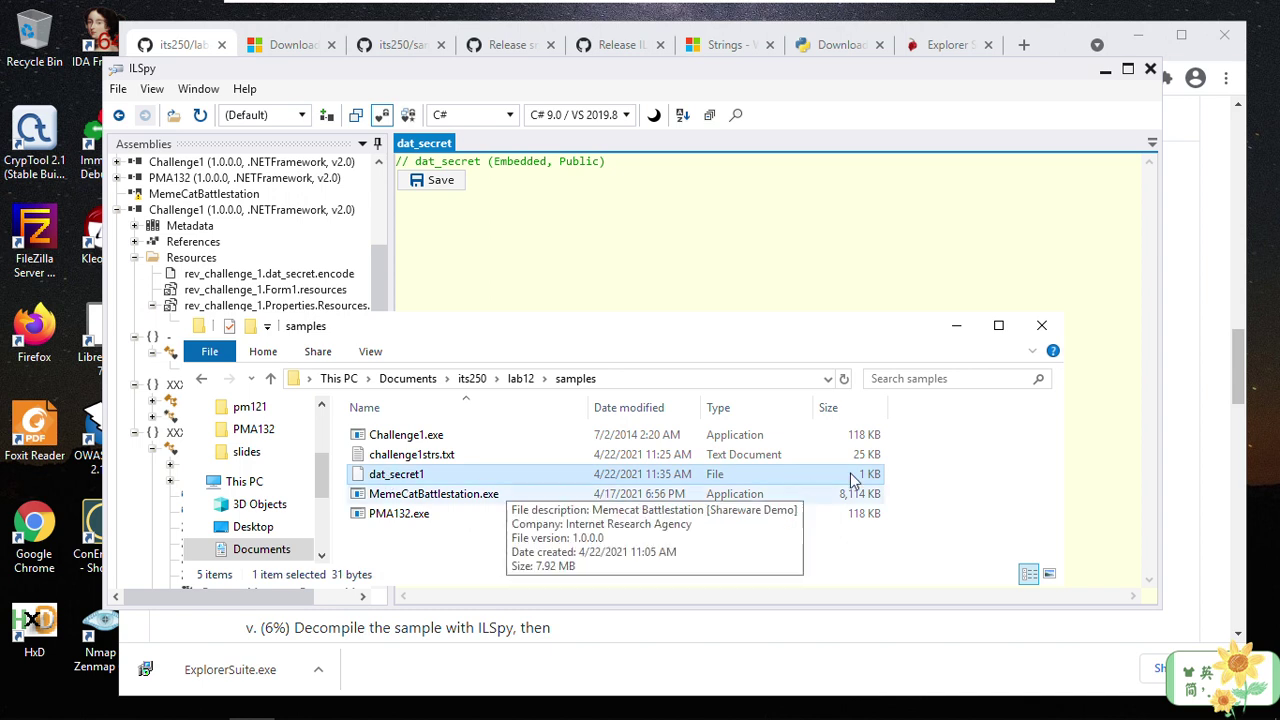
right_click(413, 483)
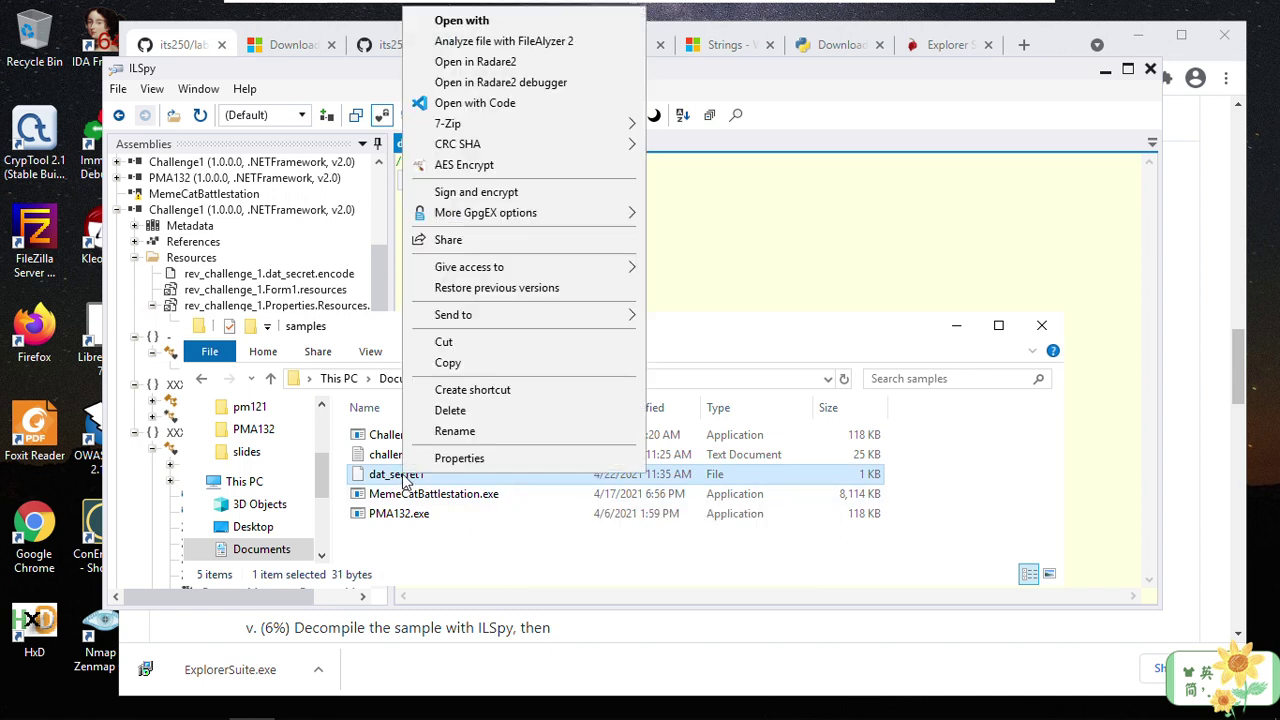
left_click(445, 456)
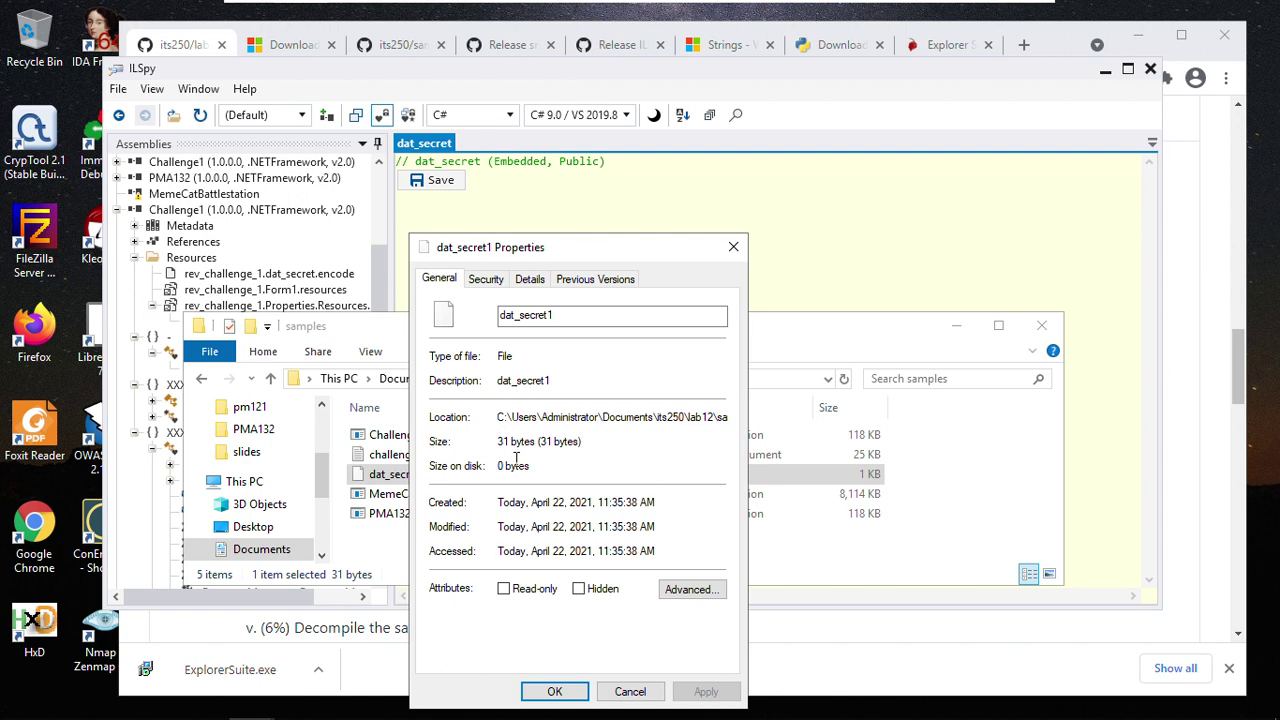
left_click(555, 691)
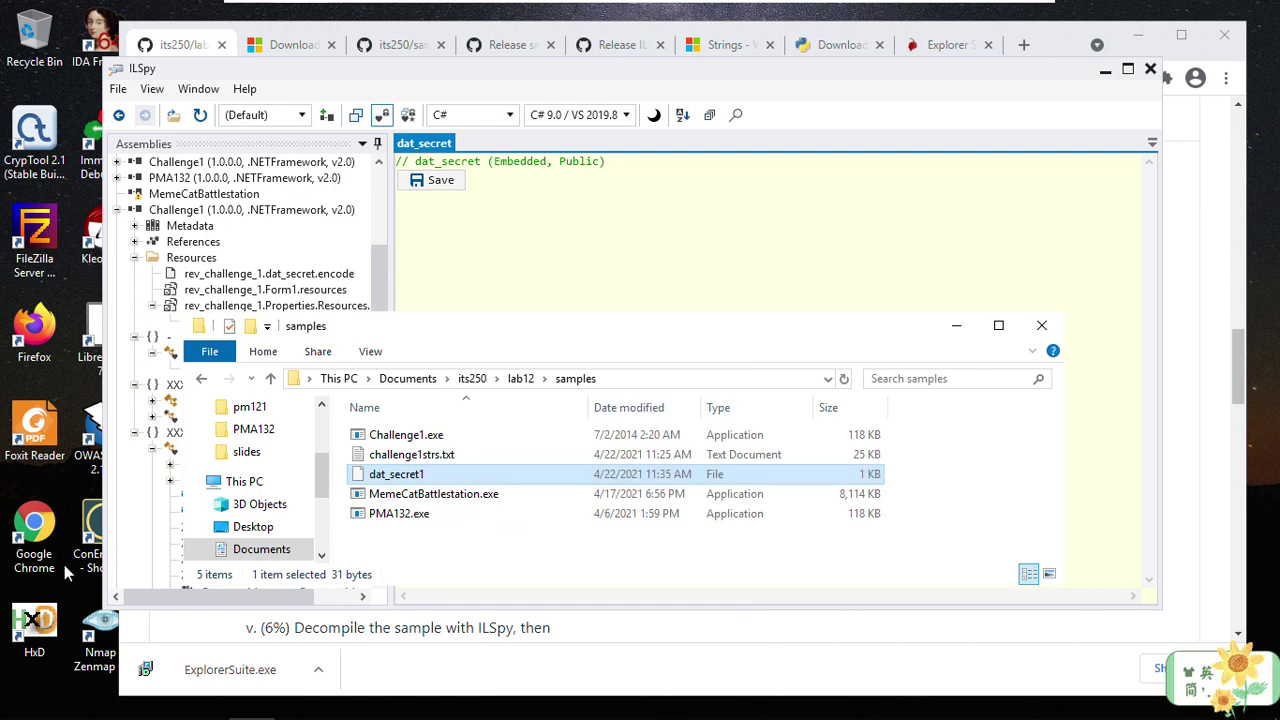
Step: Open dat_secret1 in the HxD hex editor, examine its bytes, close the editor and return to ILSpy
double_click(33, 627)
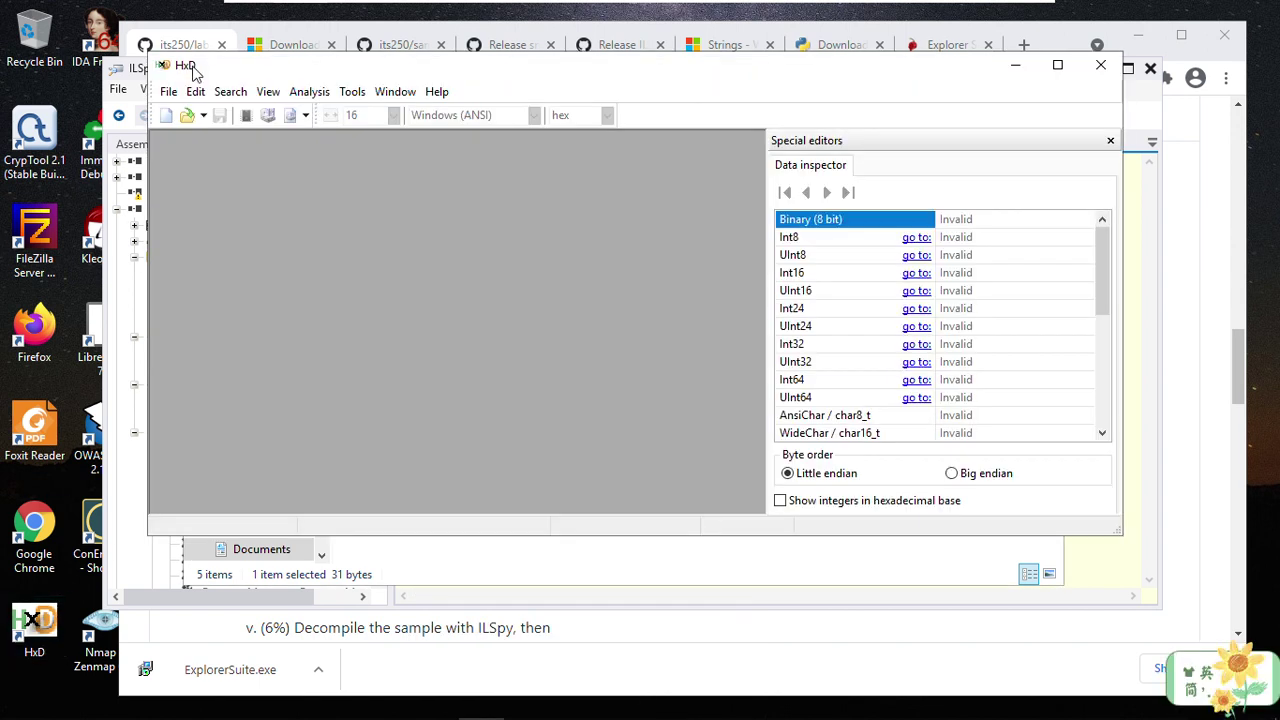
left_click_drag(195, 75, 574, 163)
left_click_drag(380, 474, 594, 358)
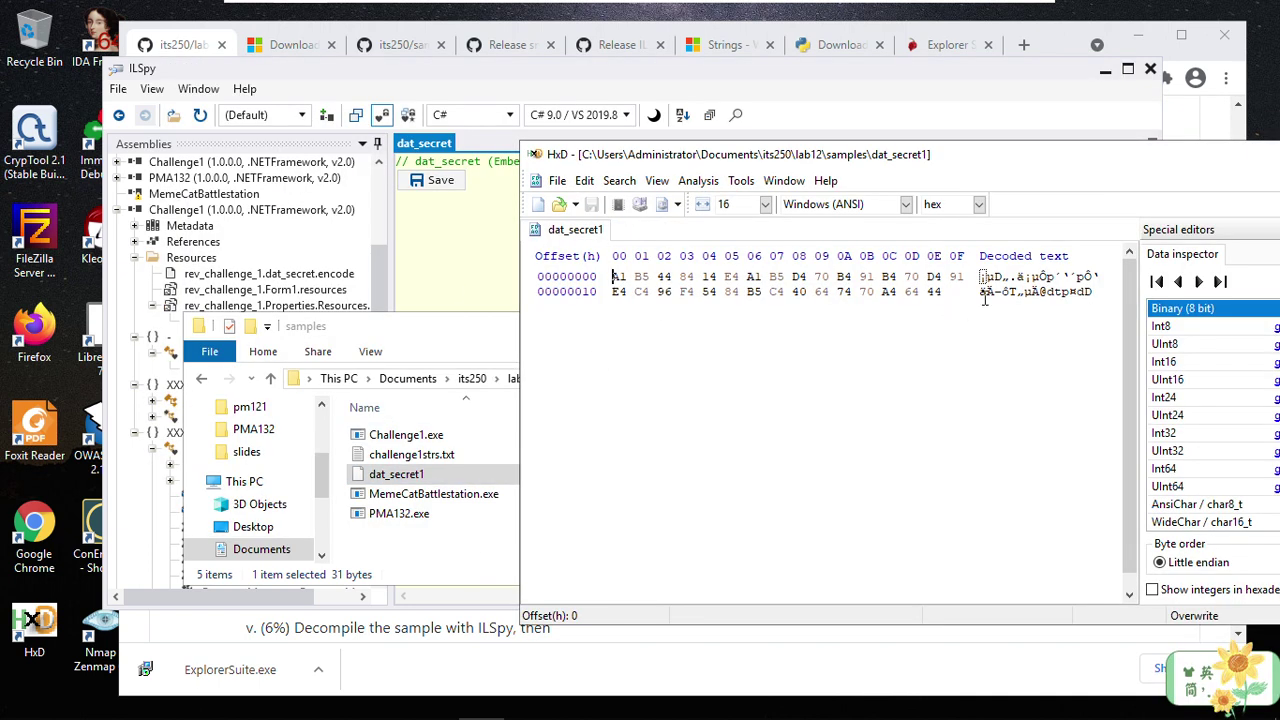
left_click(1049, 290)
left_click_drag(1040, 166, 786, 160)
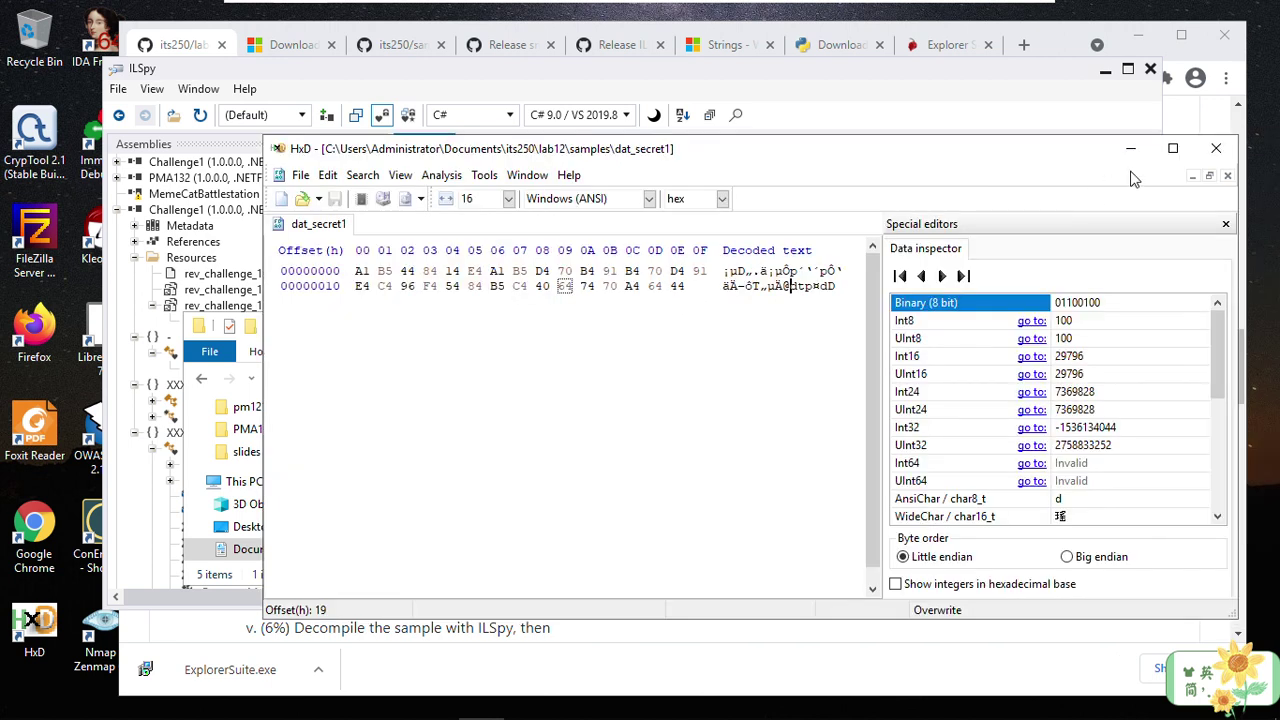
left_click(1208, 155)
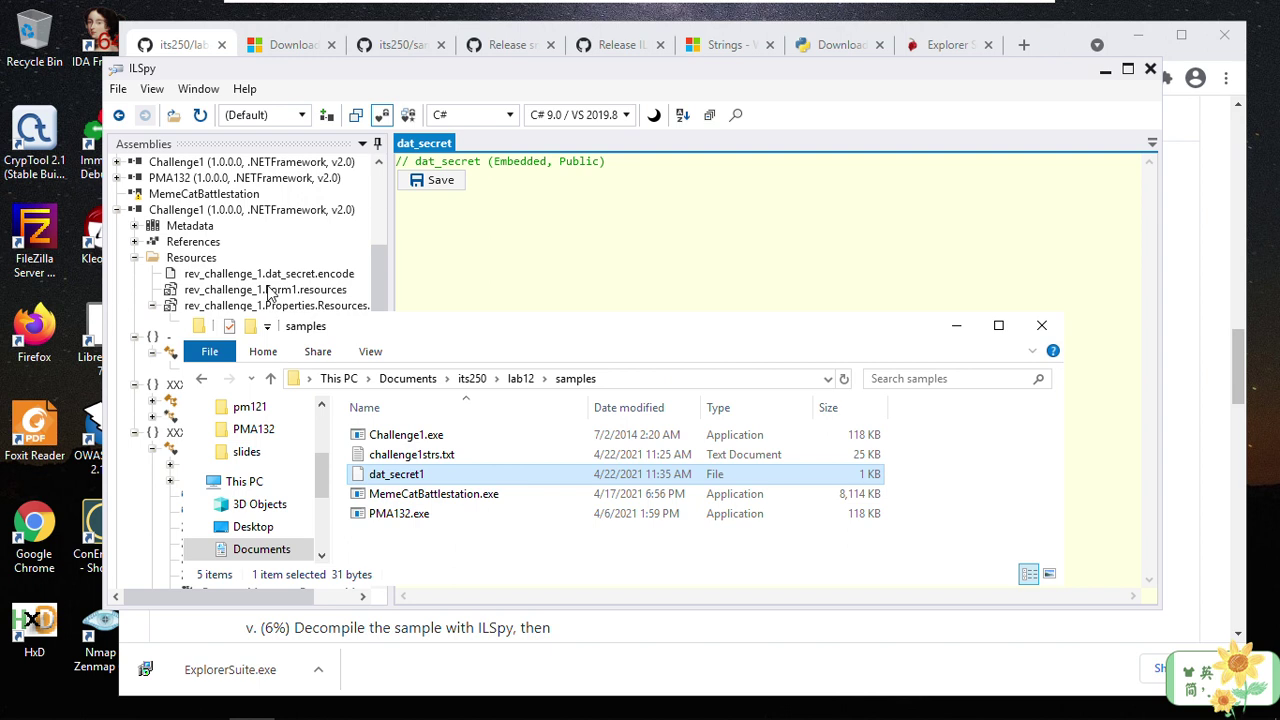
left_click(328, 77)
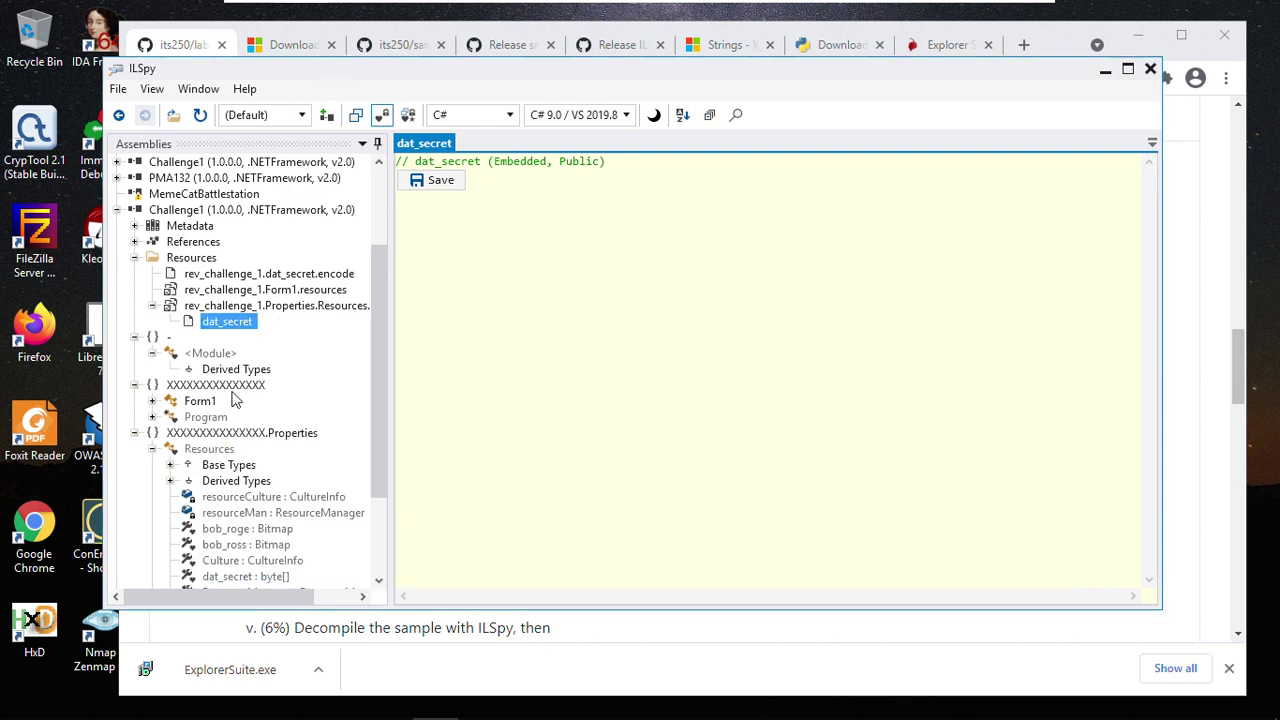
Step: Expand the Form1 class of Challenge1 and display the decompiled btnDecode_Click method
scroll(265, 497, "down", 3)
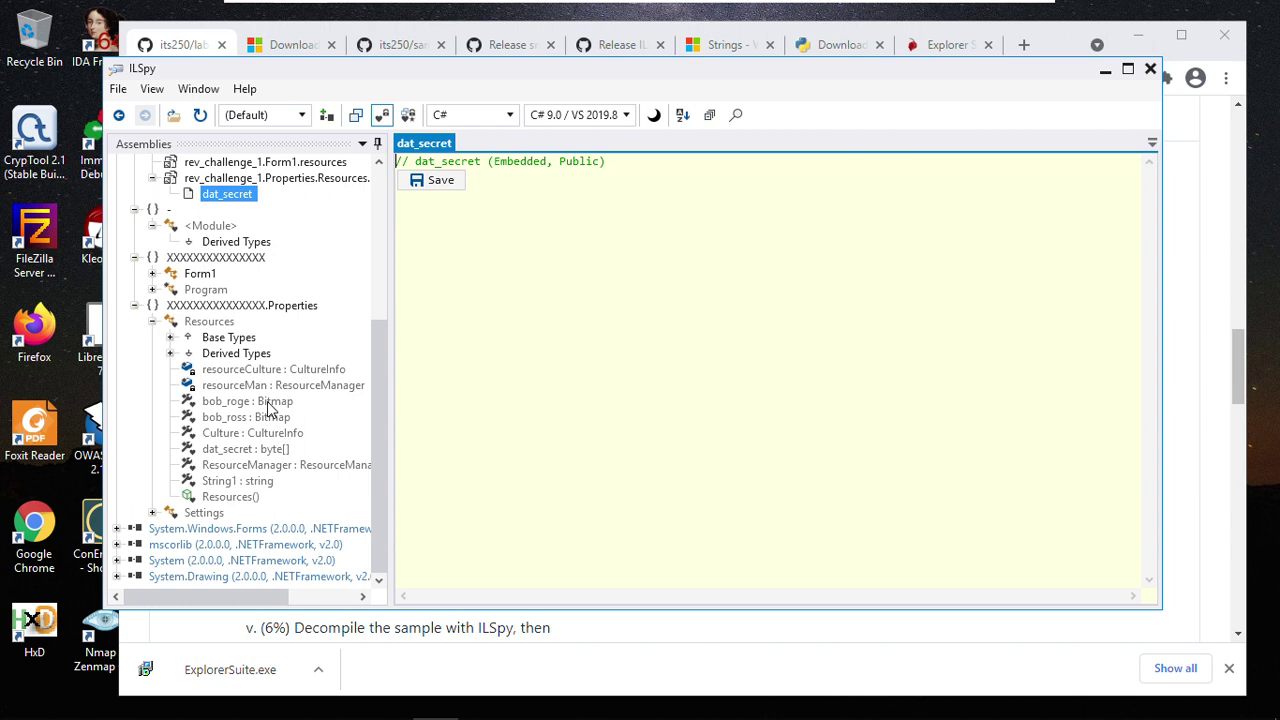
left_click(153, 274)
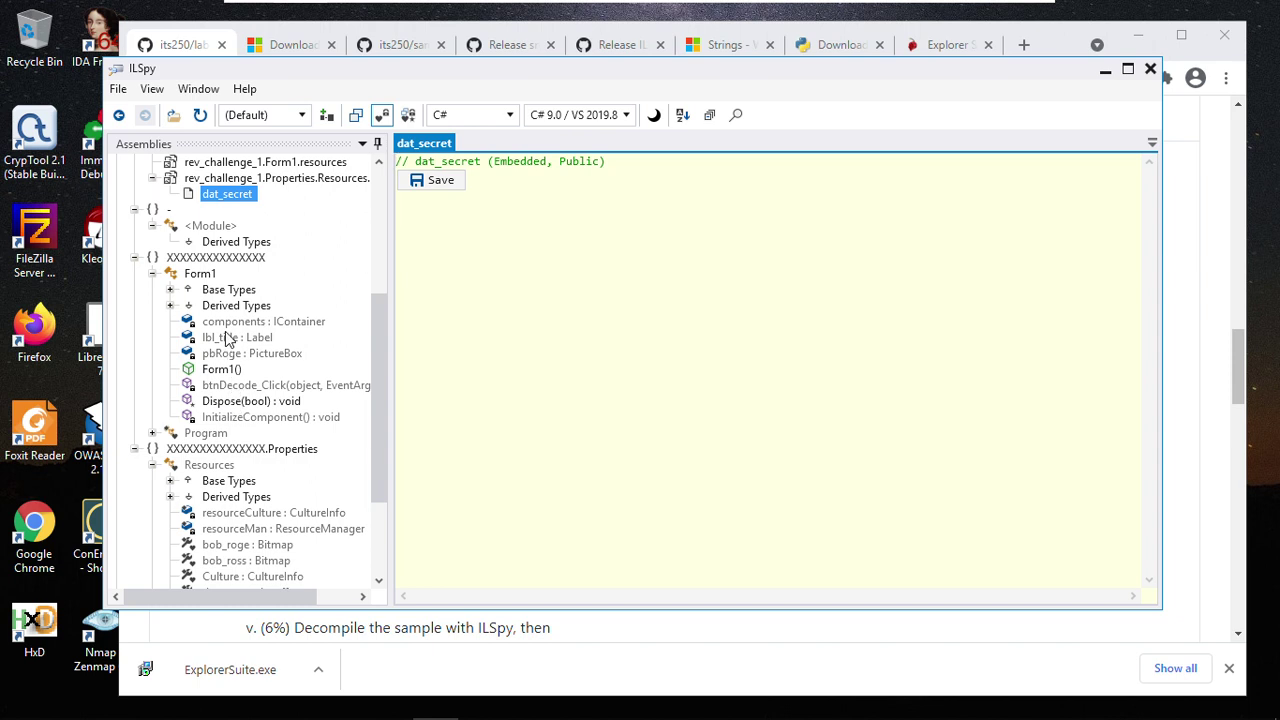
left_click(235, 390)
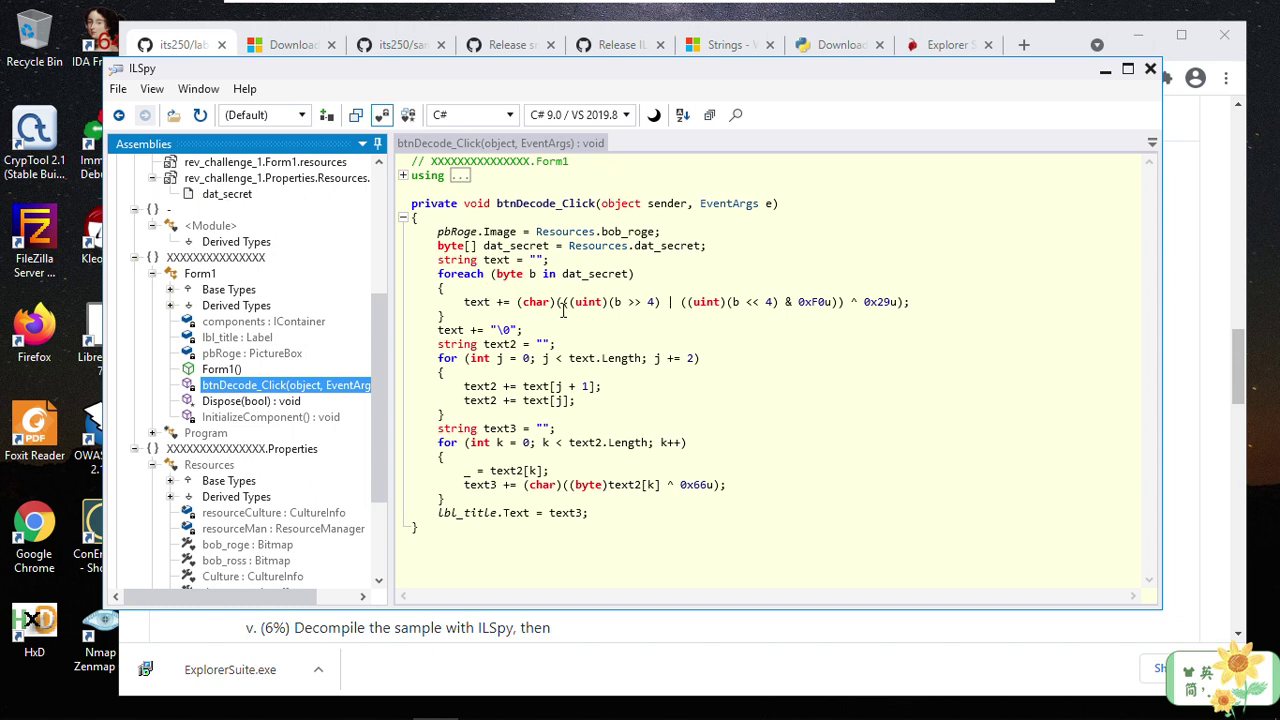
Step: Switch to the lab12 README in Chrome and read the tasks on saving dat_secret.encode and decoding it with a compiled C# program
left_click(186, 48)
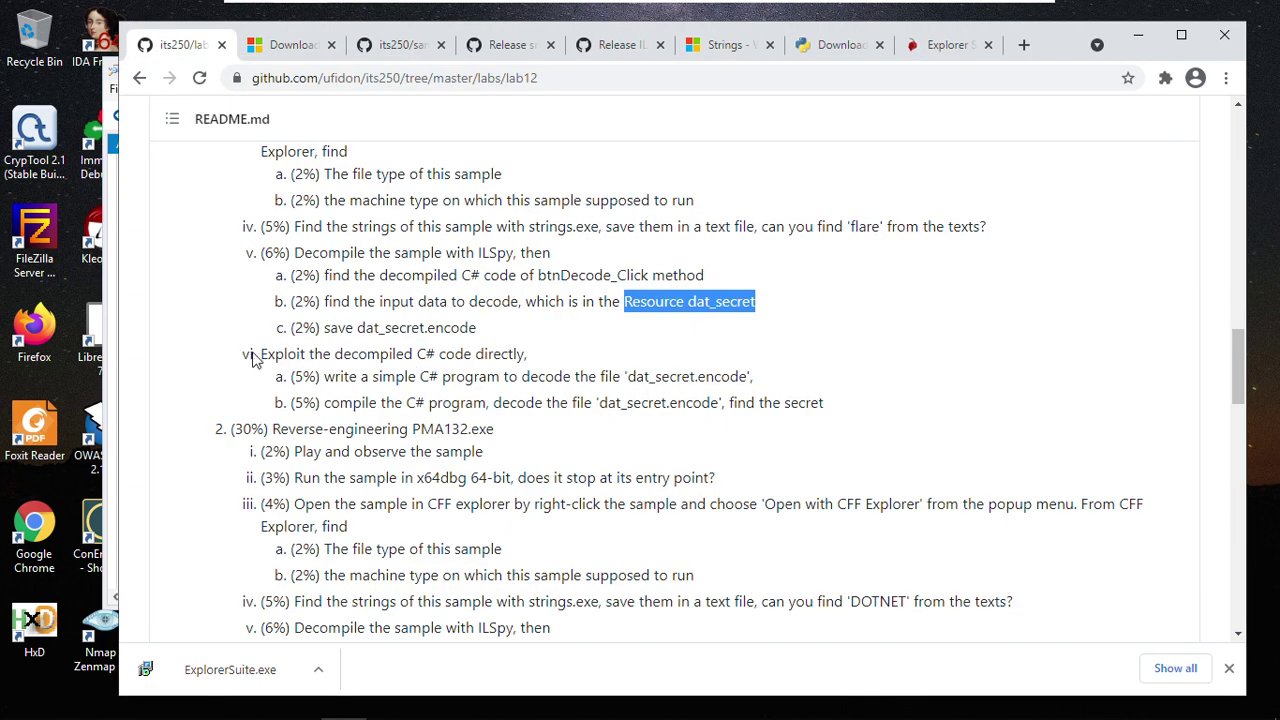
double_click(349, 327)
left_click(290, 368)
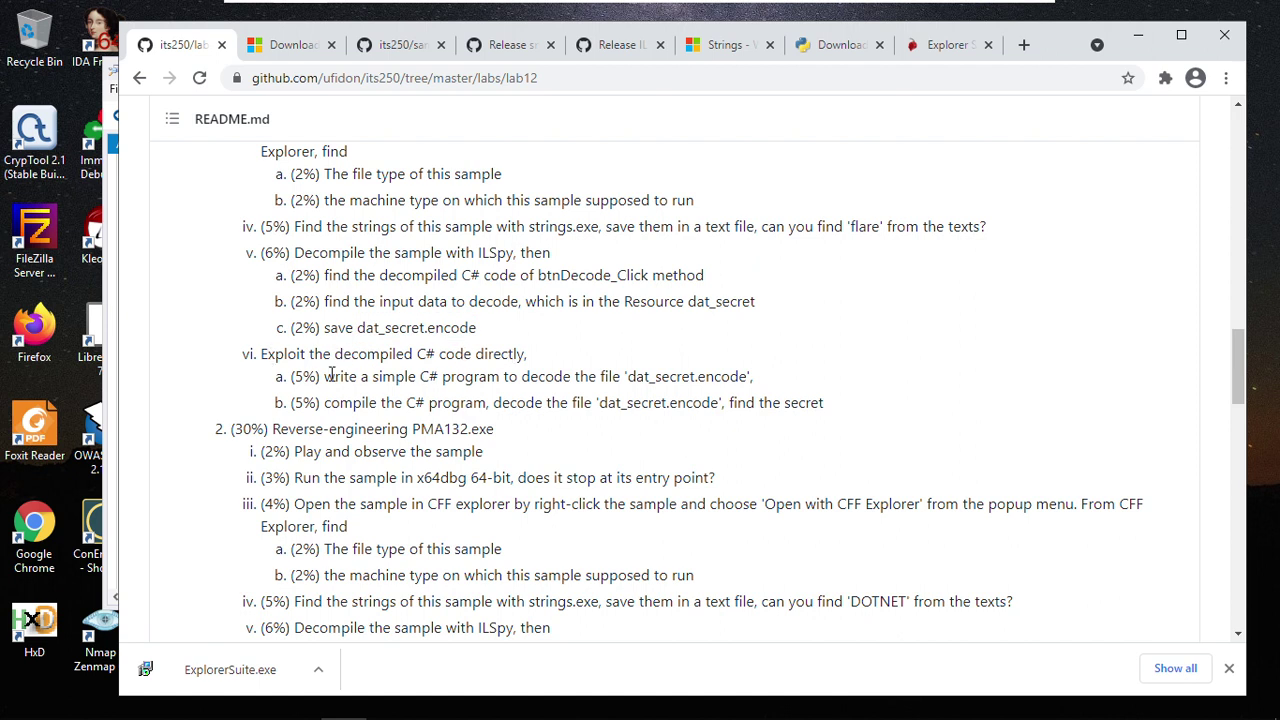
left_click_drag(355, 381, 445, 378)
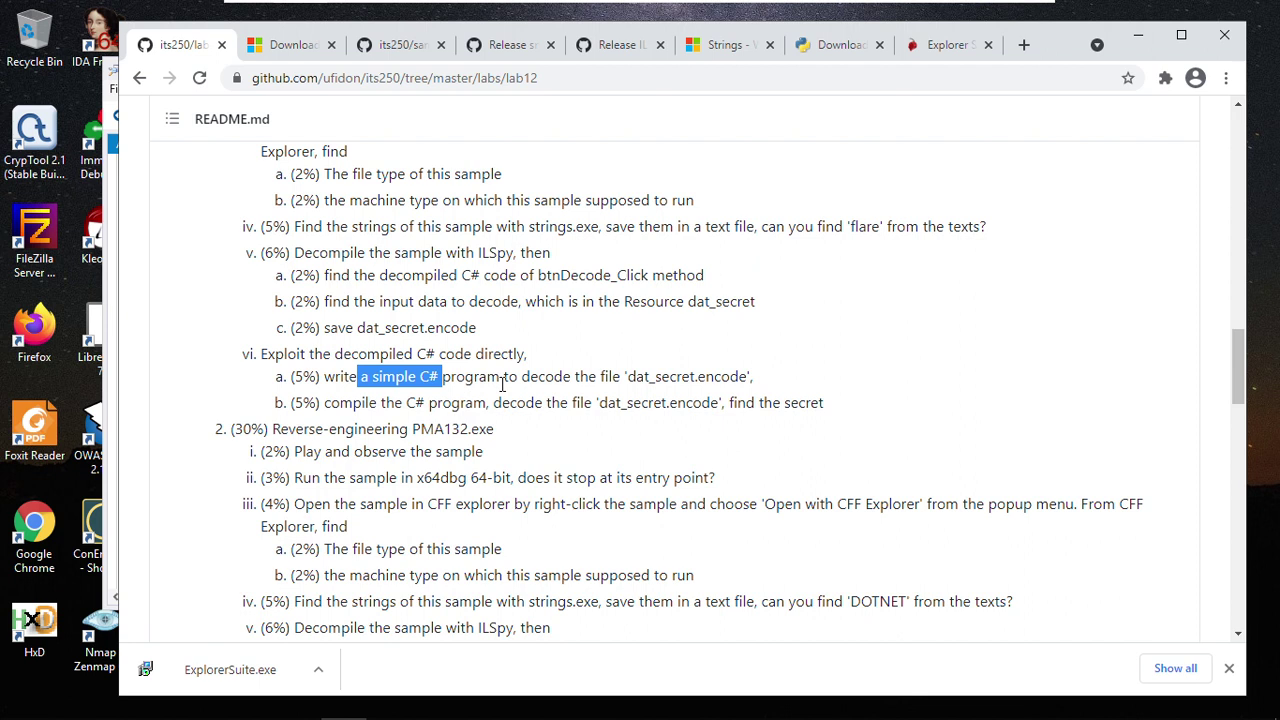
left_click(518, 384)
left_click_drag(632, 376, 730, 378)
left_click(742, 403)
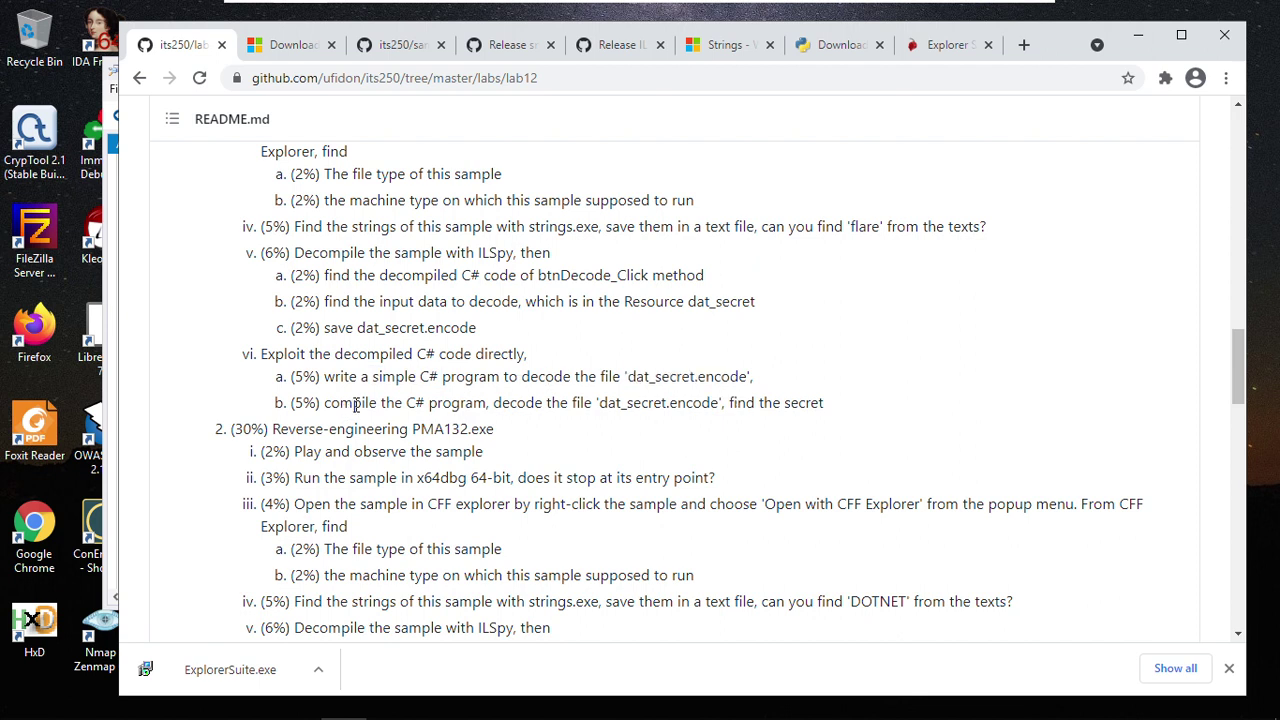
left_click_drag(353, 403, 425, 403)
left_click_drag(523, 404, 704, 403)
left_click(603, 409)
left_click(820, 403)
Step: Open the lab12 code folder of the repository in a new tab and display its decode.cs file
scroll(600, 397, "up", 1)
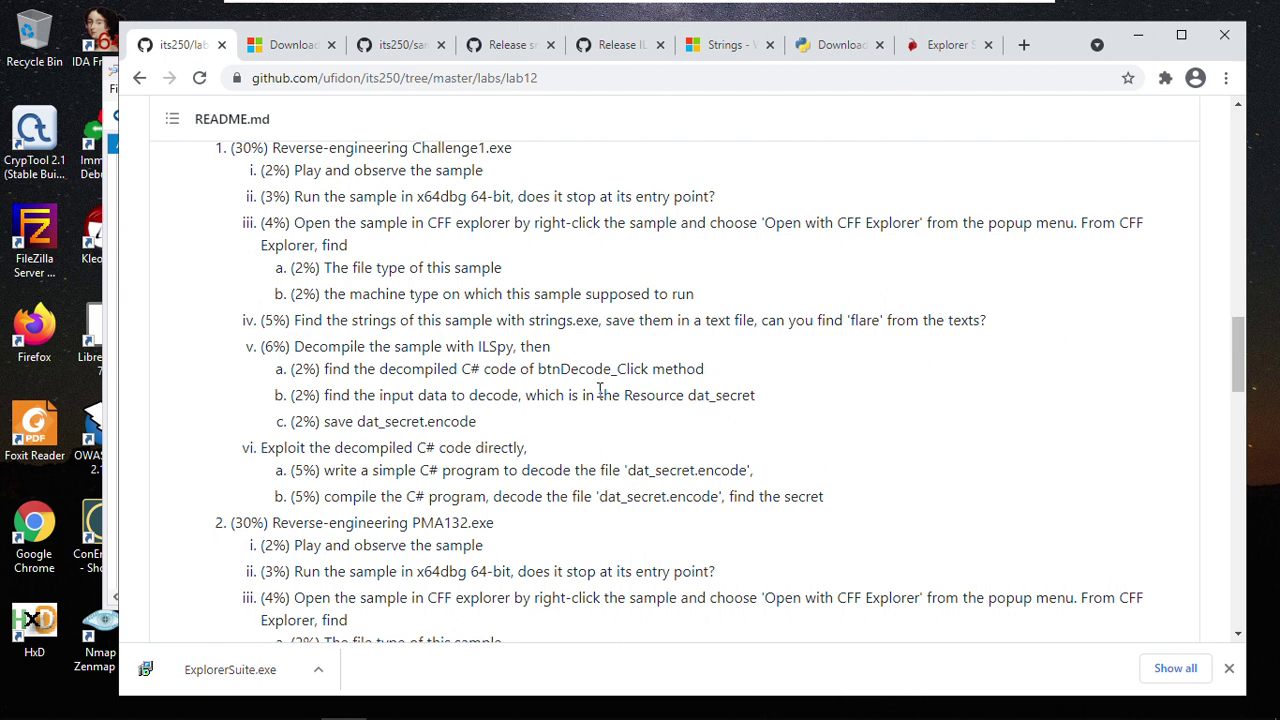
scroll(600, 390, "up", 12)
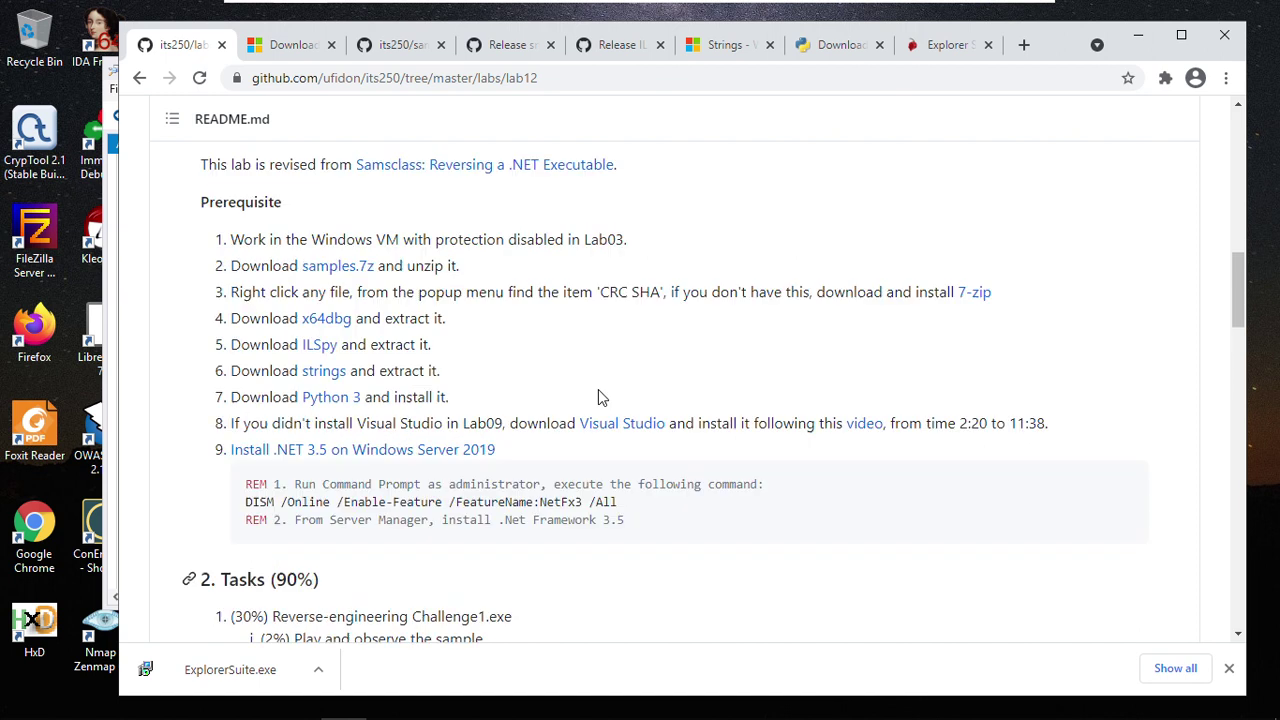
scroll(543, 380, "up", 2)
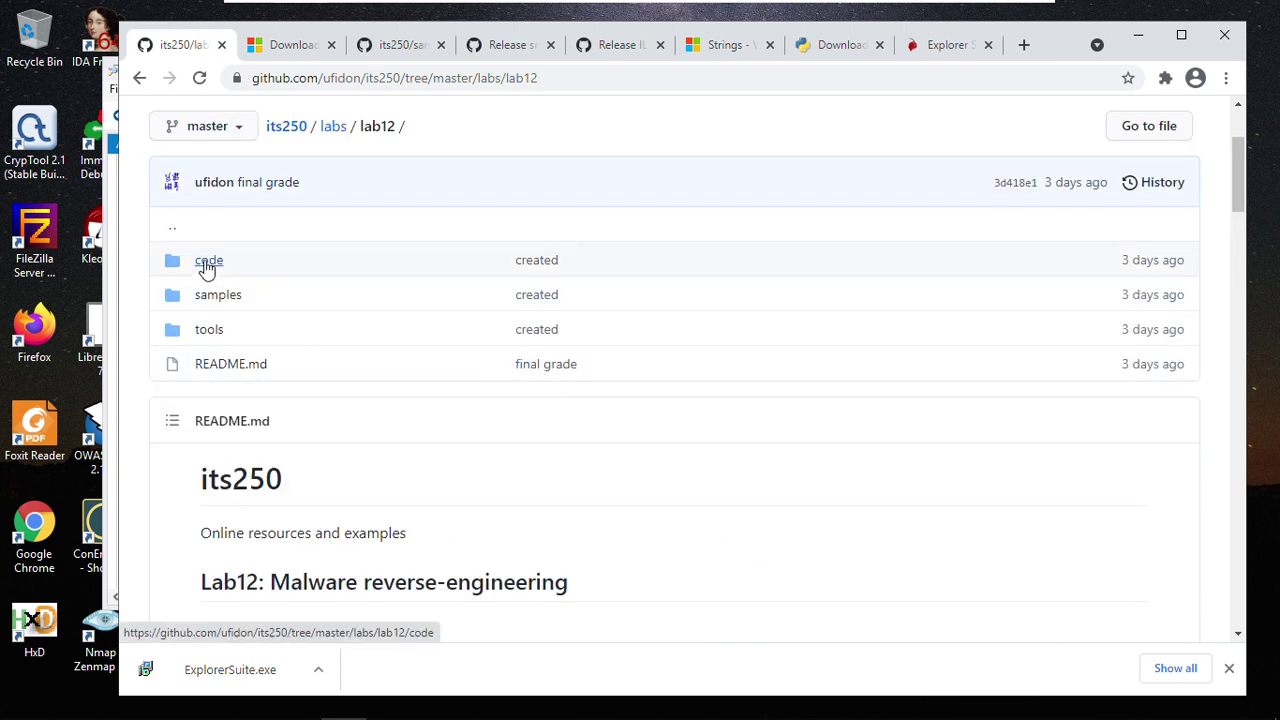
right_click(207, 264)
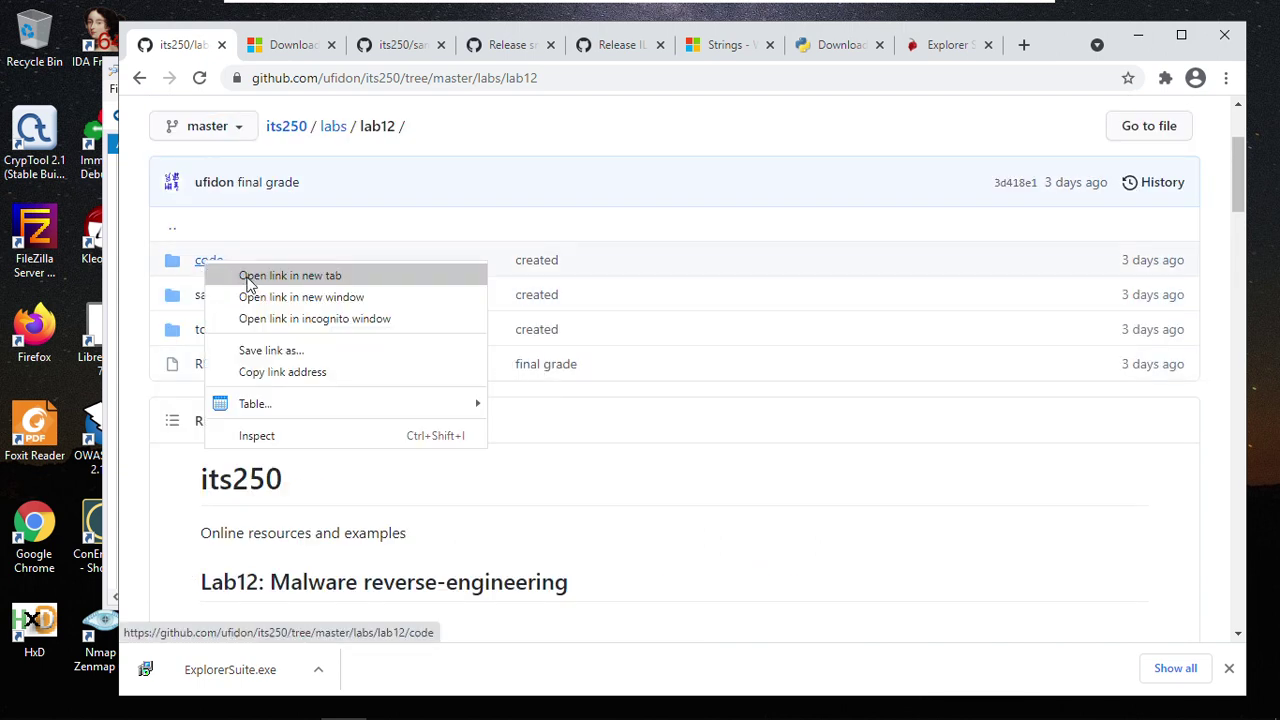
left_click(246, 282)
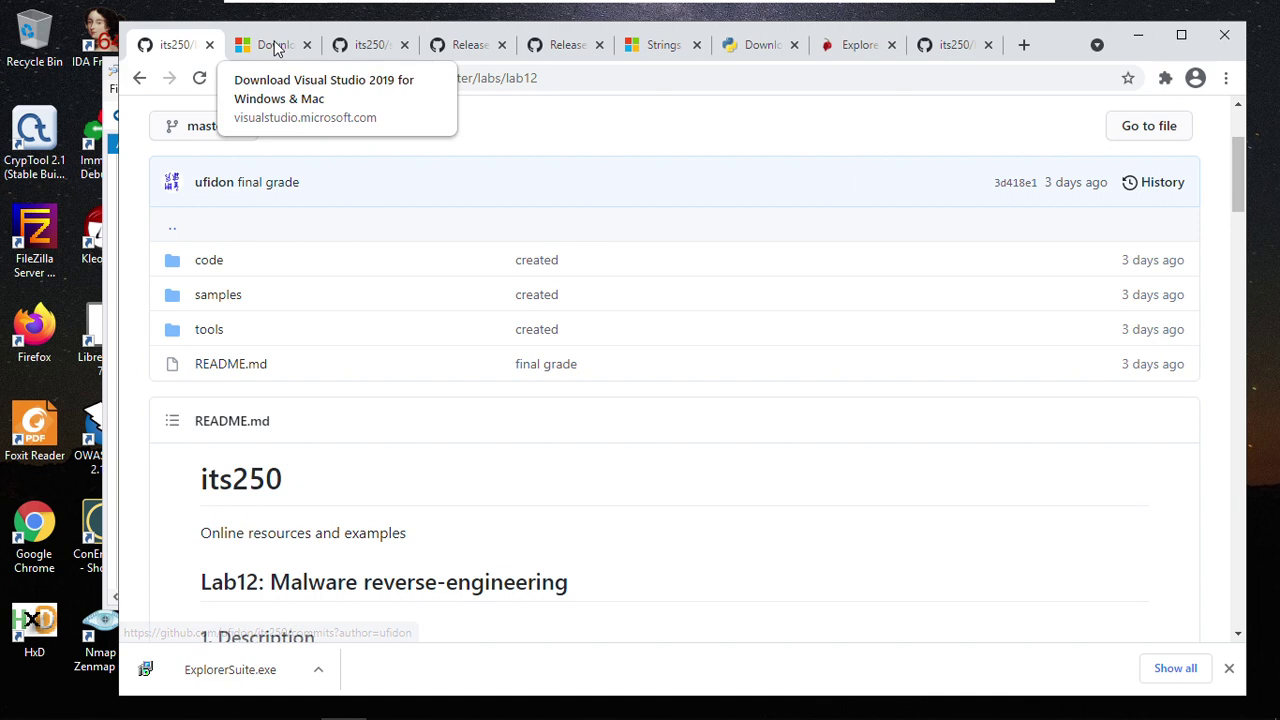
left_click(364, 51)
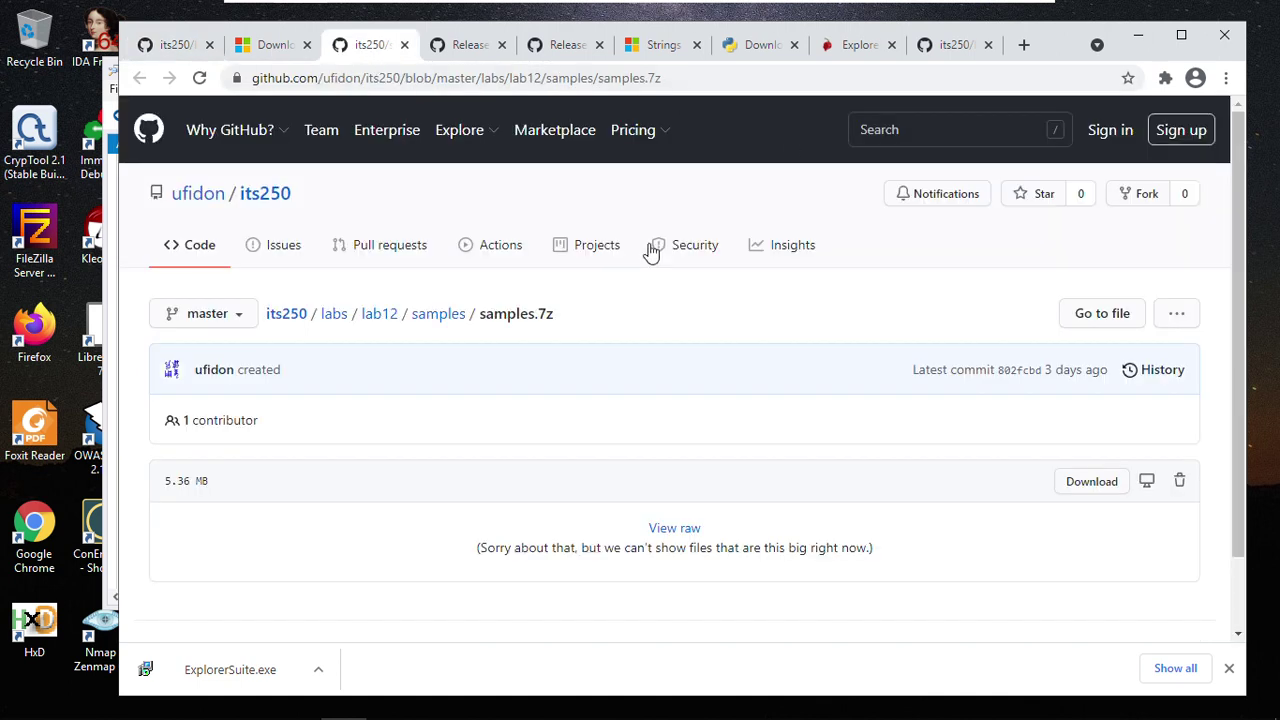
left_click(957, 47)
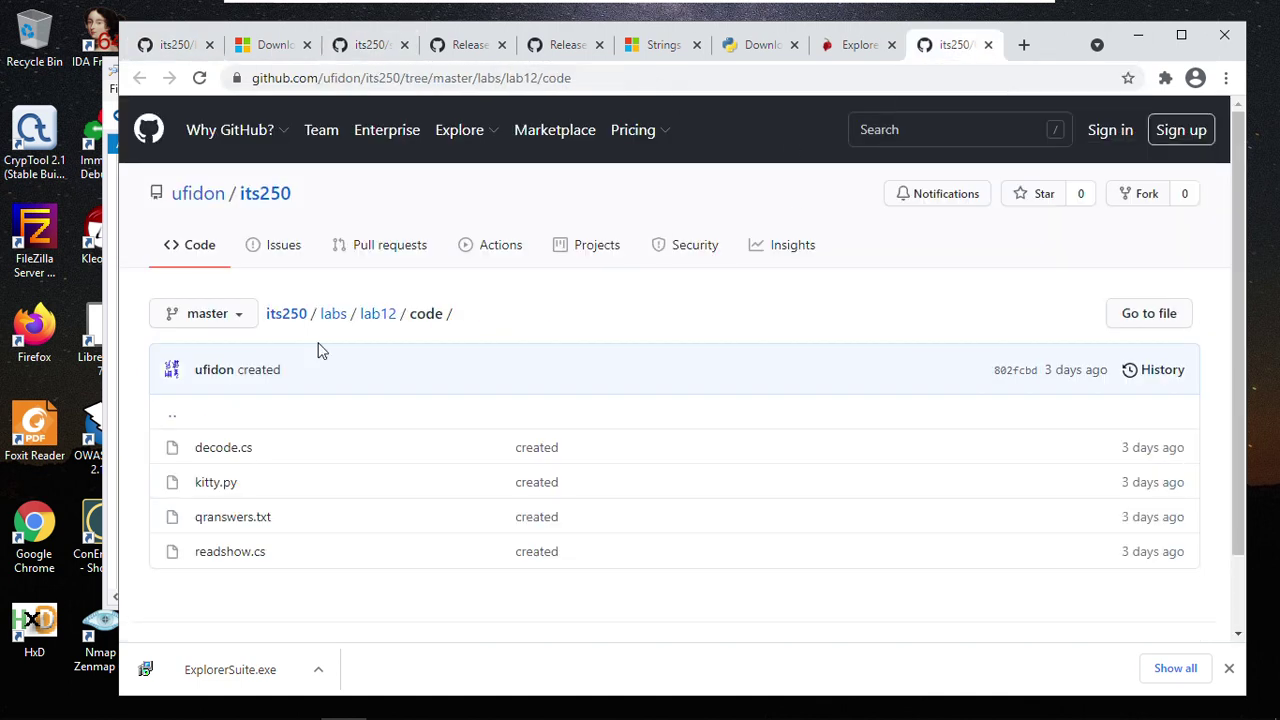
left_click(224, 448)
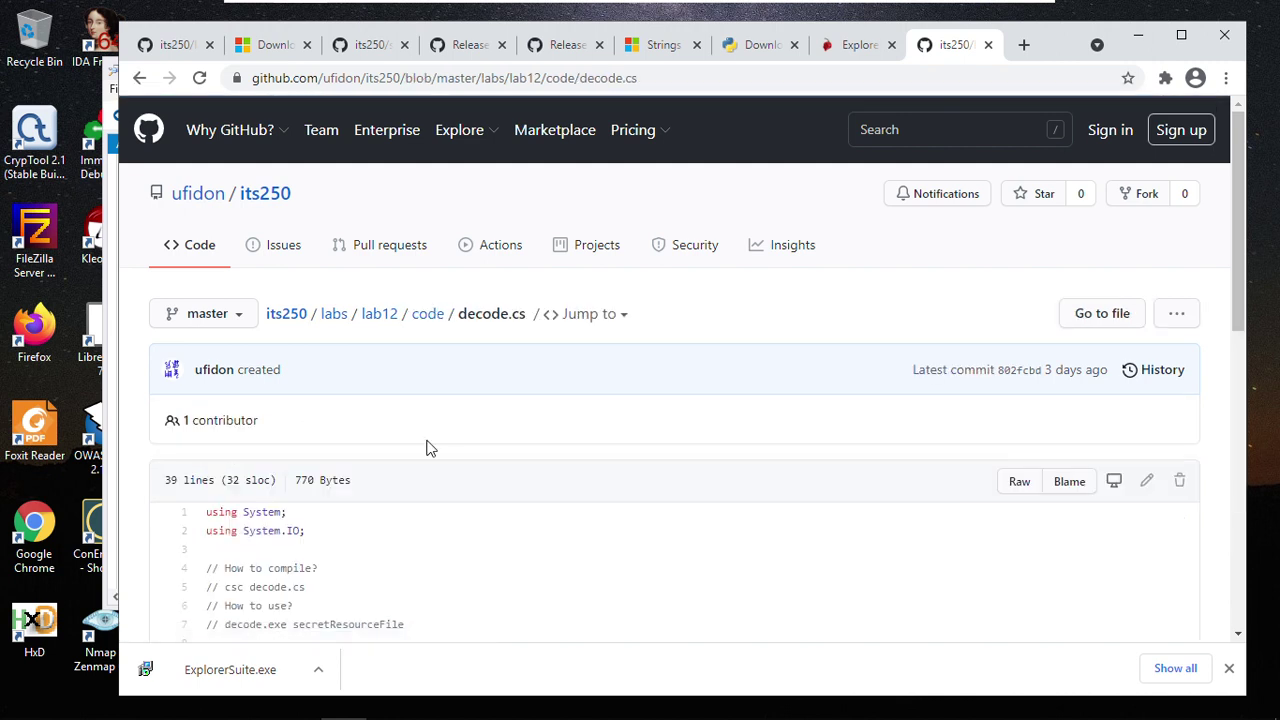
Step: Examine decode.cs: its path argument, the file-reading call, and the foreach loop body meant for the ILSpy decoding code
scroll(448, 413, "down", 4)
scroll(440, 400, "down", 1)
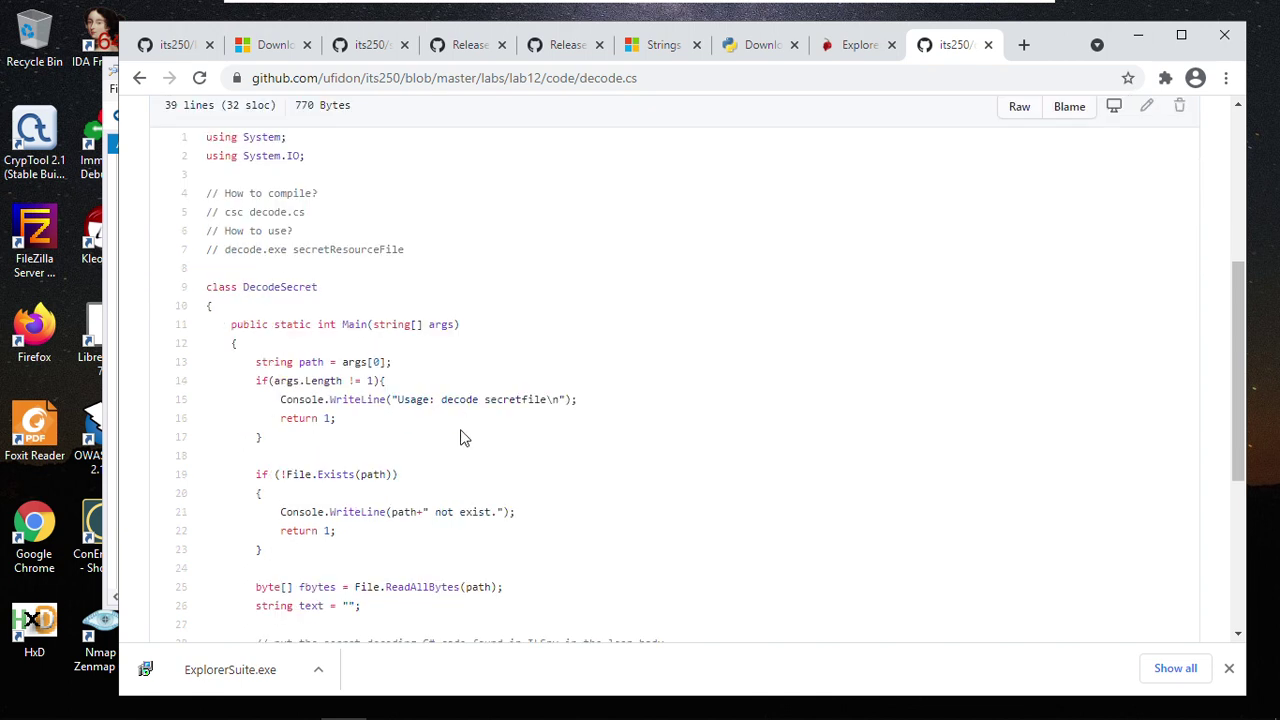
scroll(470, 438, "down", 1)
scroll(474, 438, "down", 1)
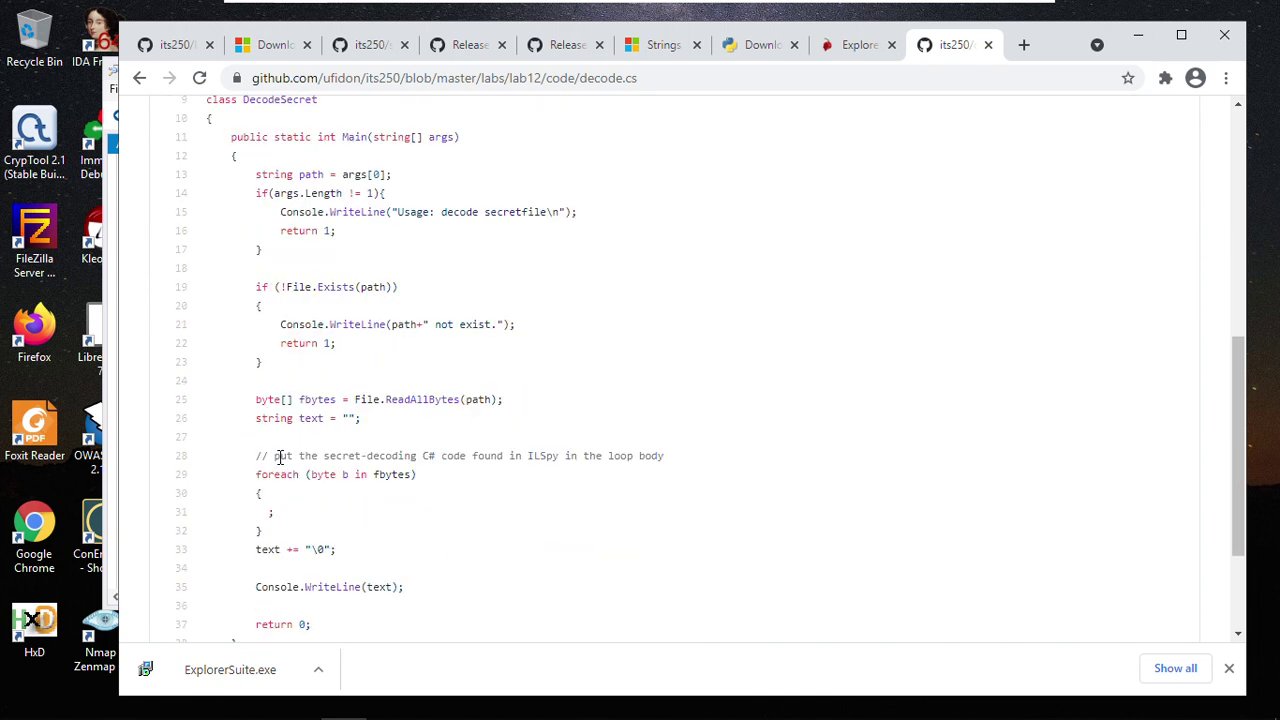
left_click_drag(276, 456, 505, 457)
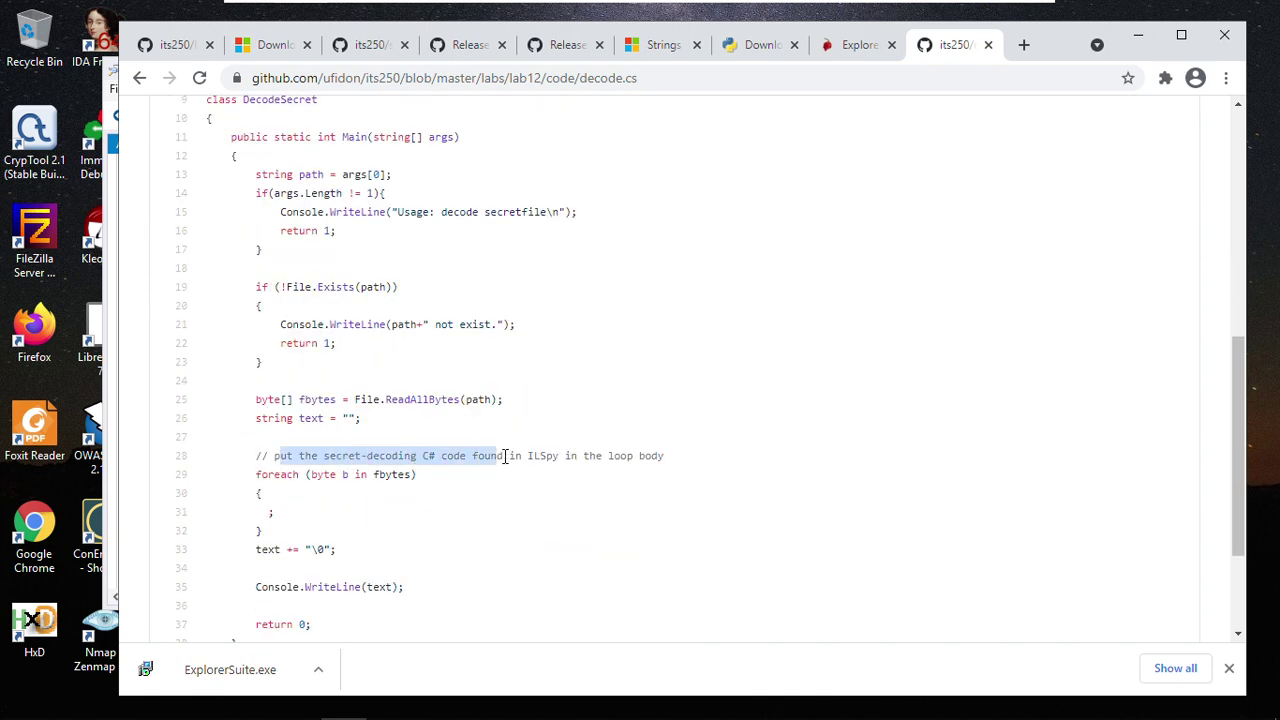
left_click(555, 457)
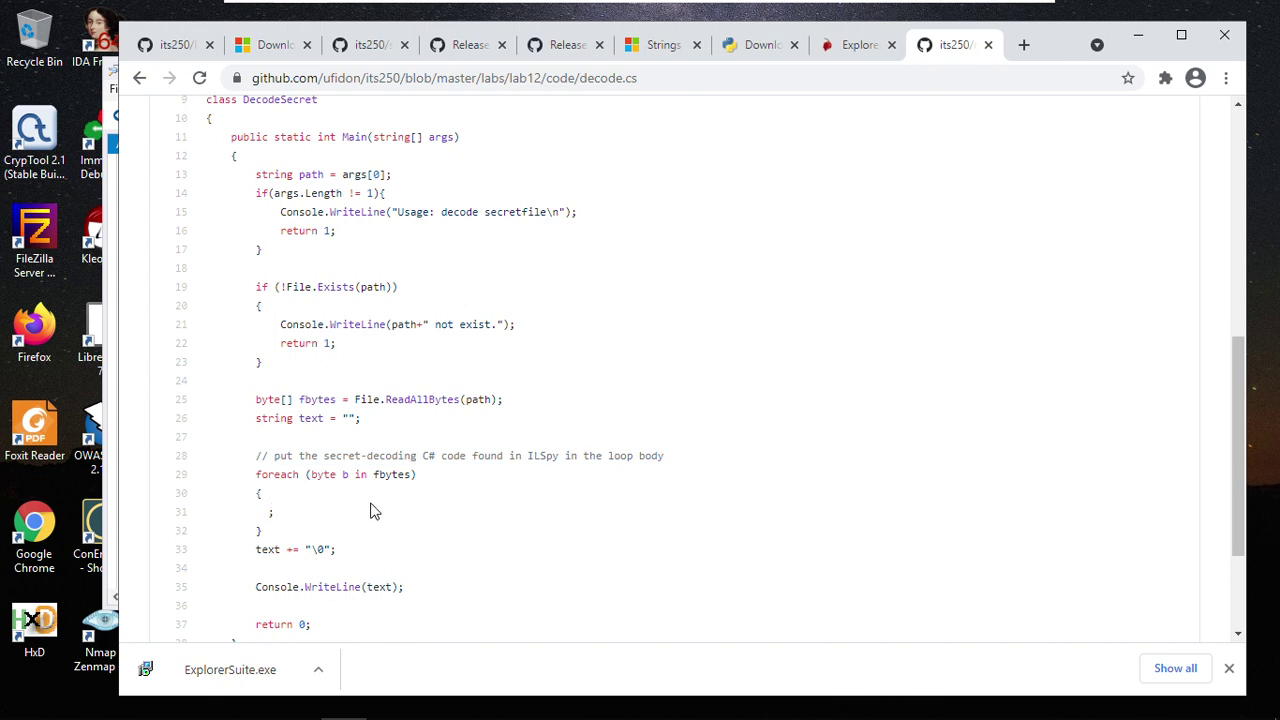
scroll(585, 396, "up", 1)
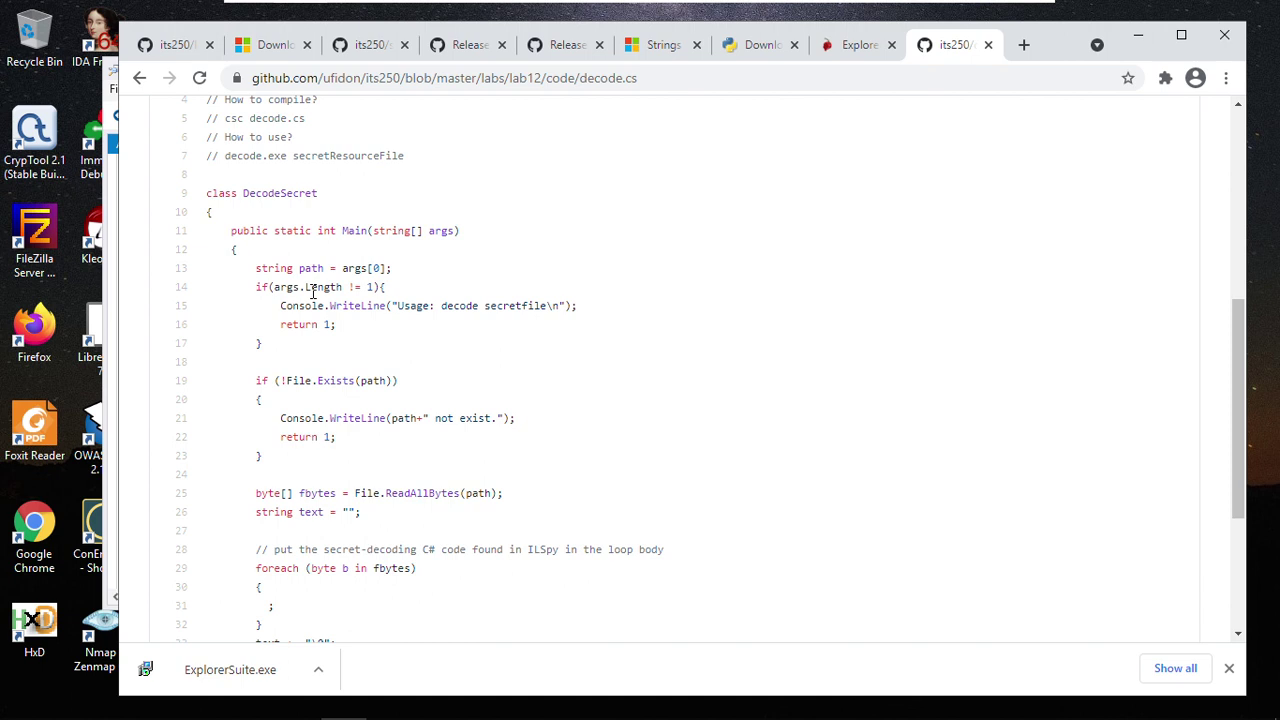
left_click_drag(342, 270, 383, 269)
scroll(318, 412, "down", 1)
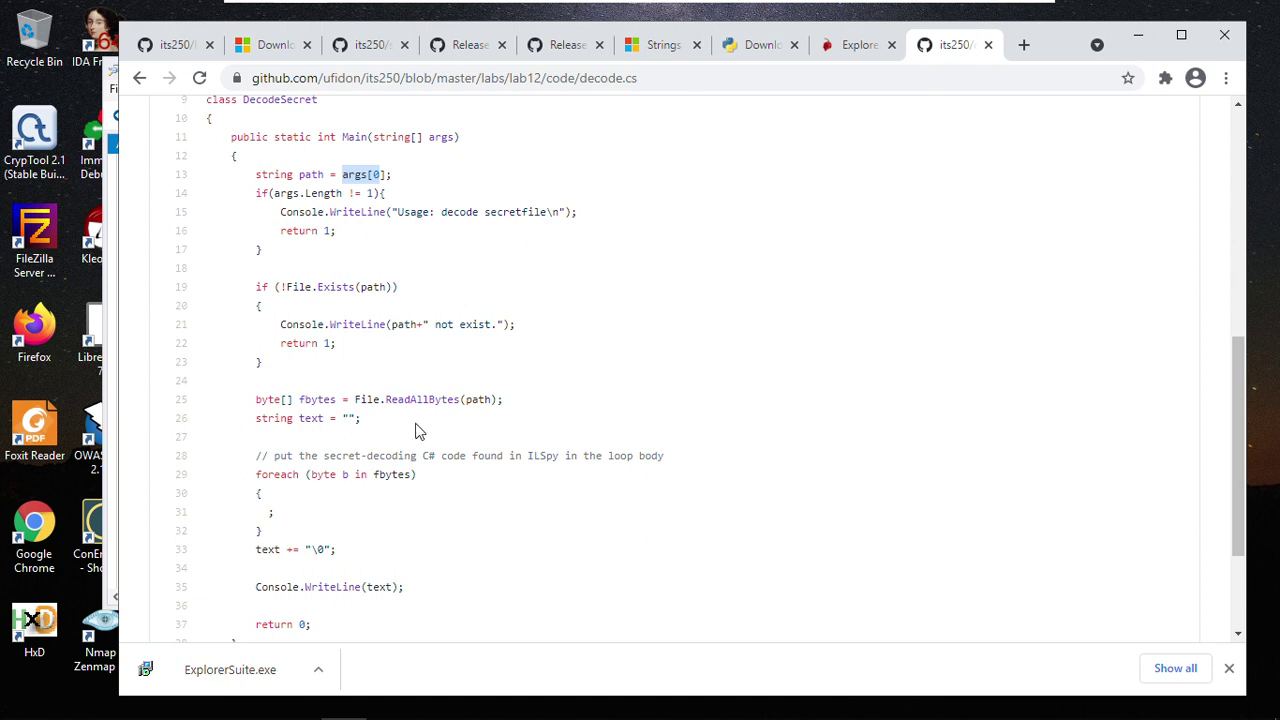
left_click_drag(472, 399, 494, 399)
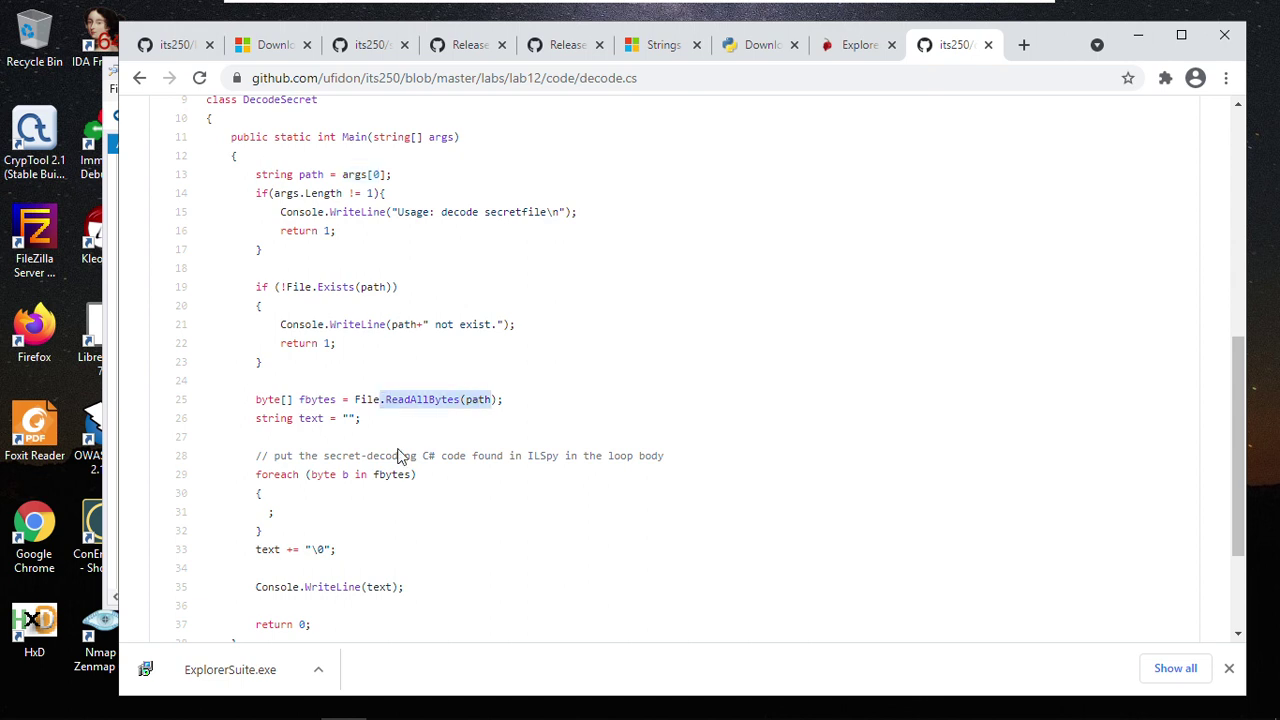
scroll(325, 435, "down", 2)
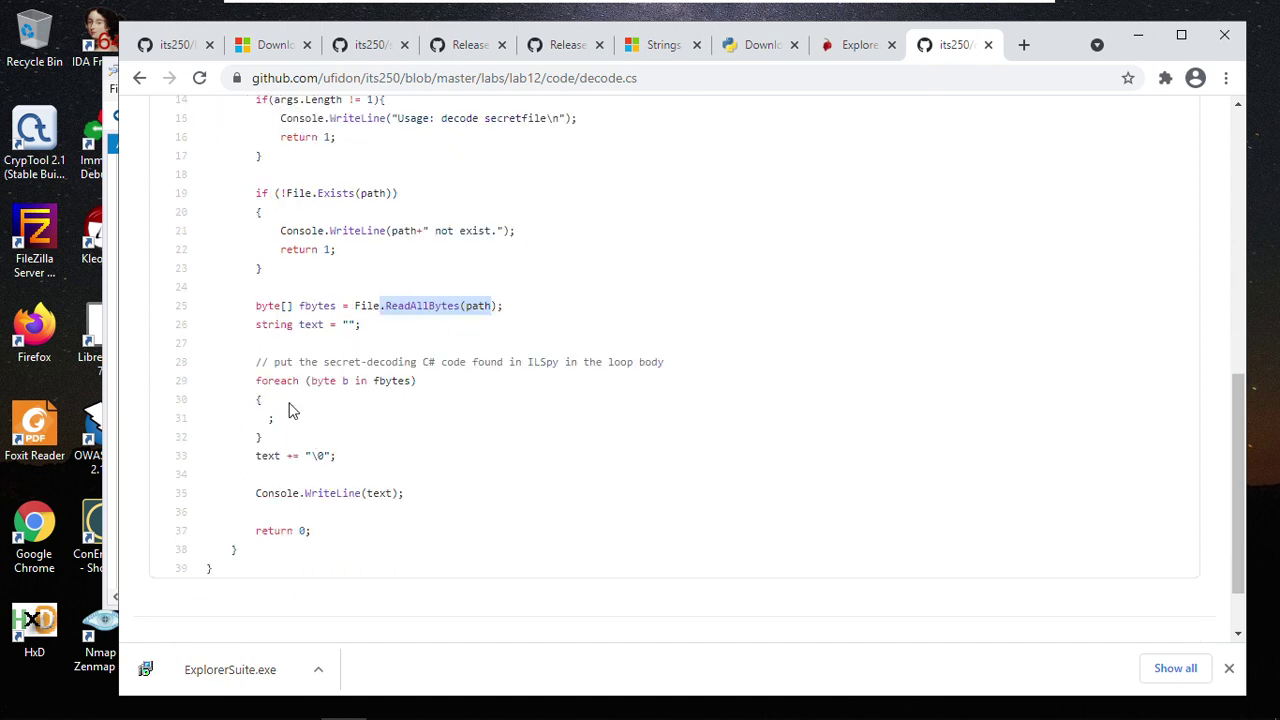
left_click(536, 365)
double_click(536, 365)
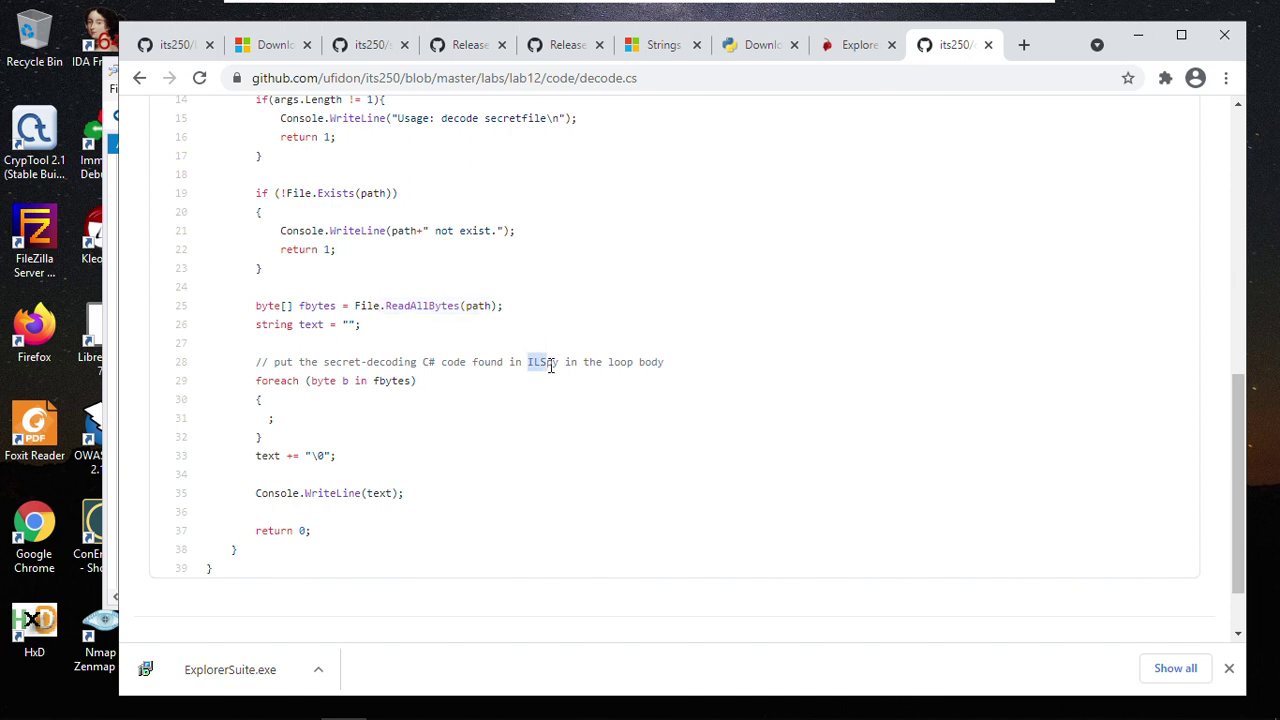
left_click(400, 426)
type(";")
Step: Open the raw version of decode.cs and select all of its code
scroll(614, 438, "up", 6)
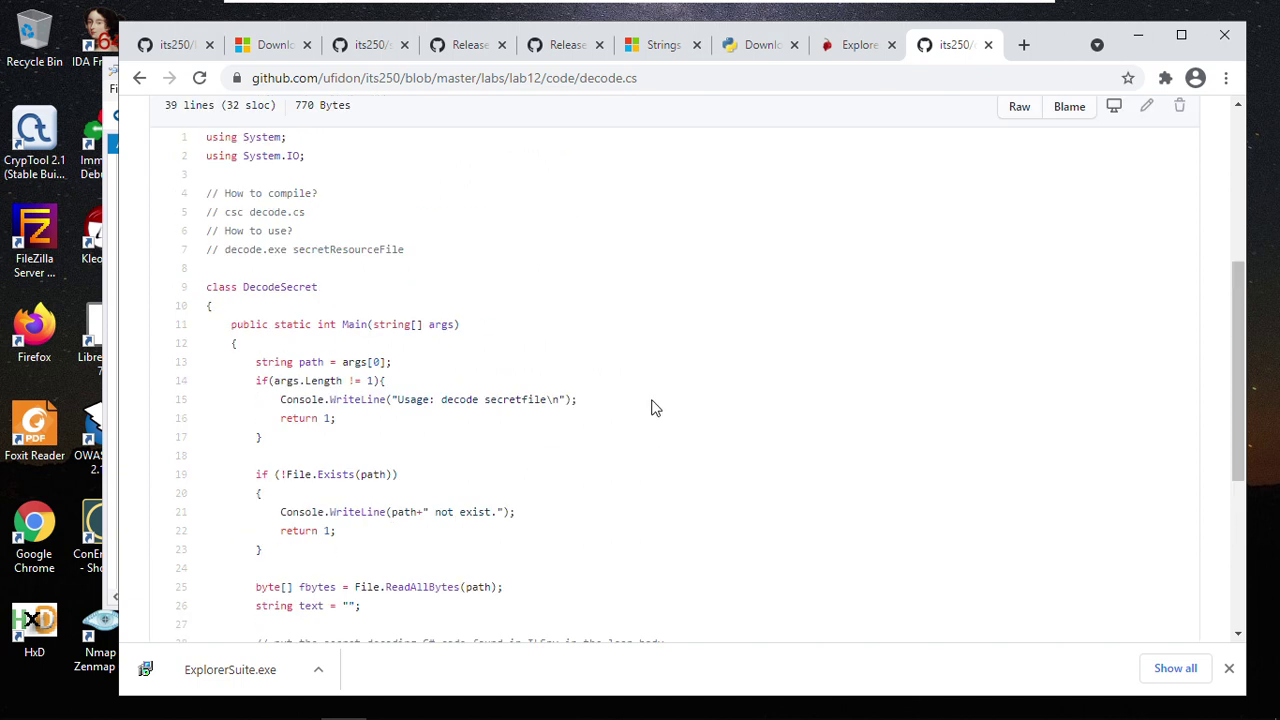
scroll(1044, 312, "down", 2)
left_click(1017, 114)
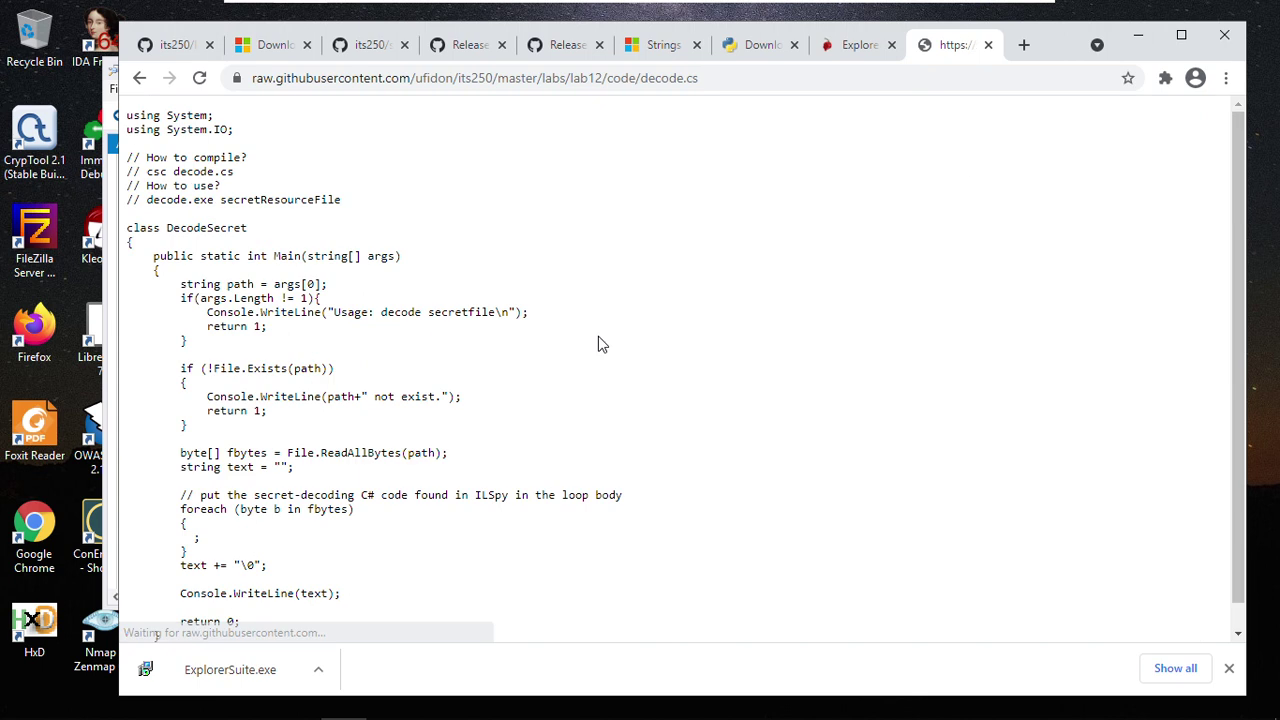
key("ctrl+a")
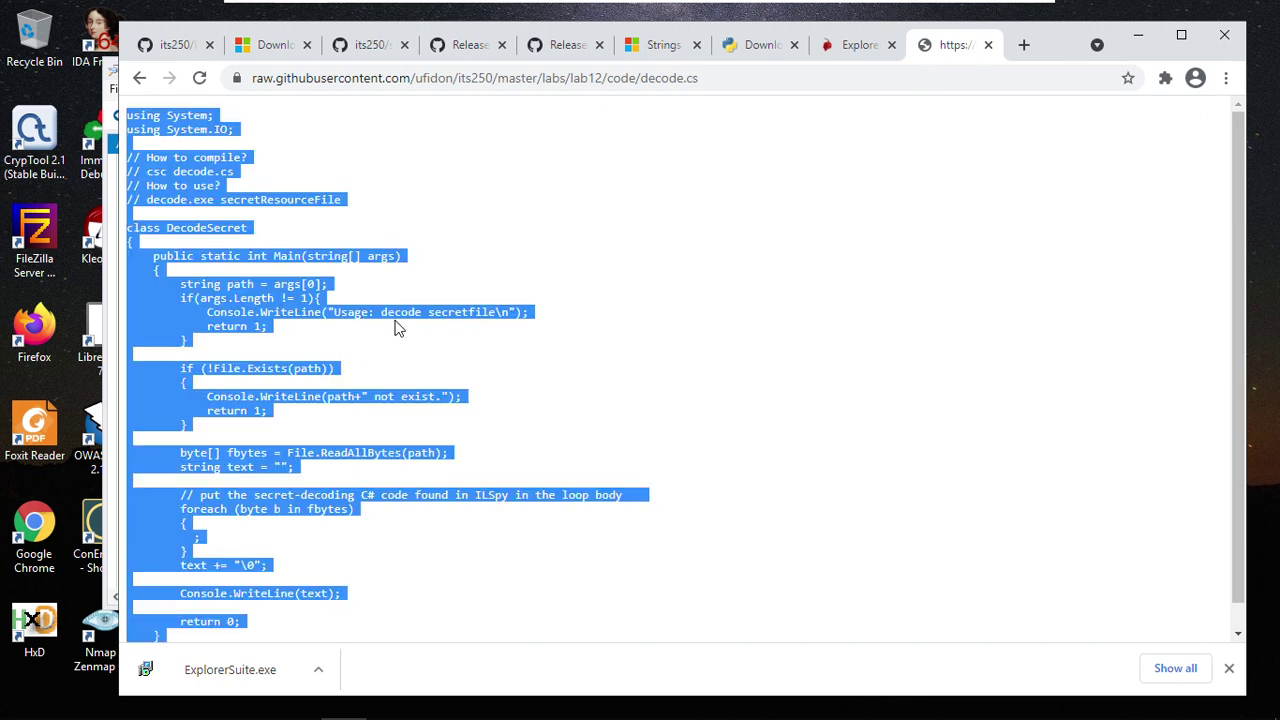
Step: Switch to File Explorer and create a new text document named decode.cs in the samples folder
mouse_move(120, 712)
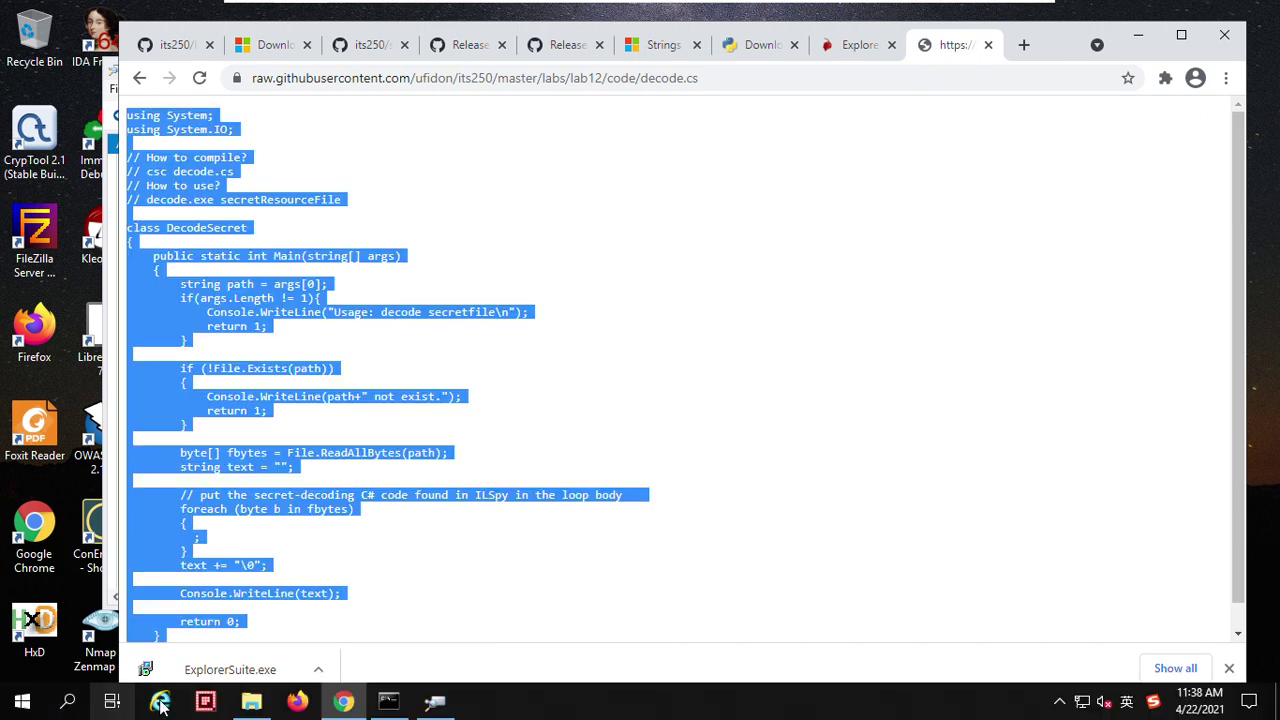
left_click(240, 706)
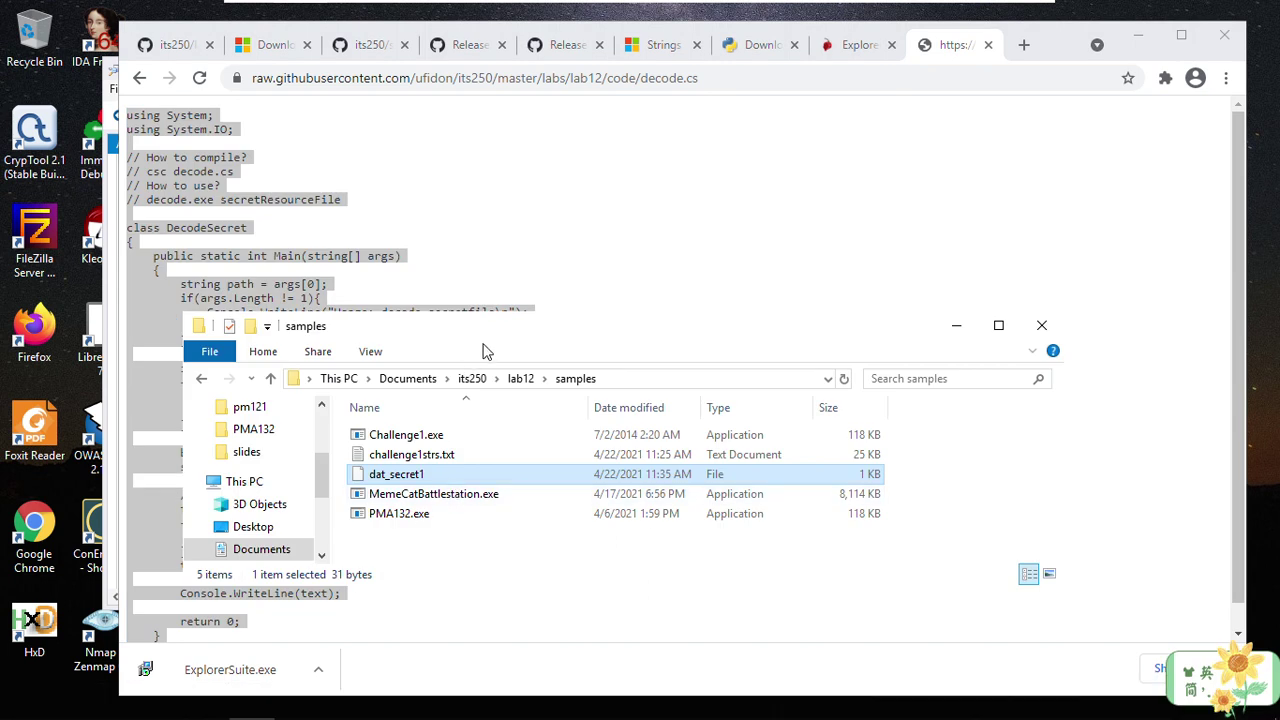
left_click_drag(492, 325, 512, 240)
left_click(402, 460)
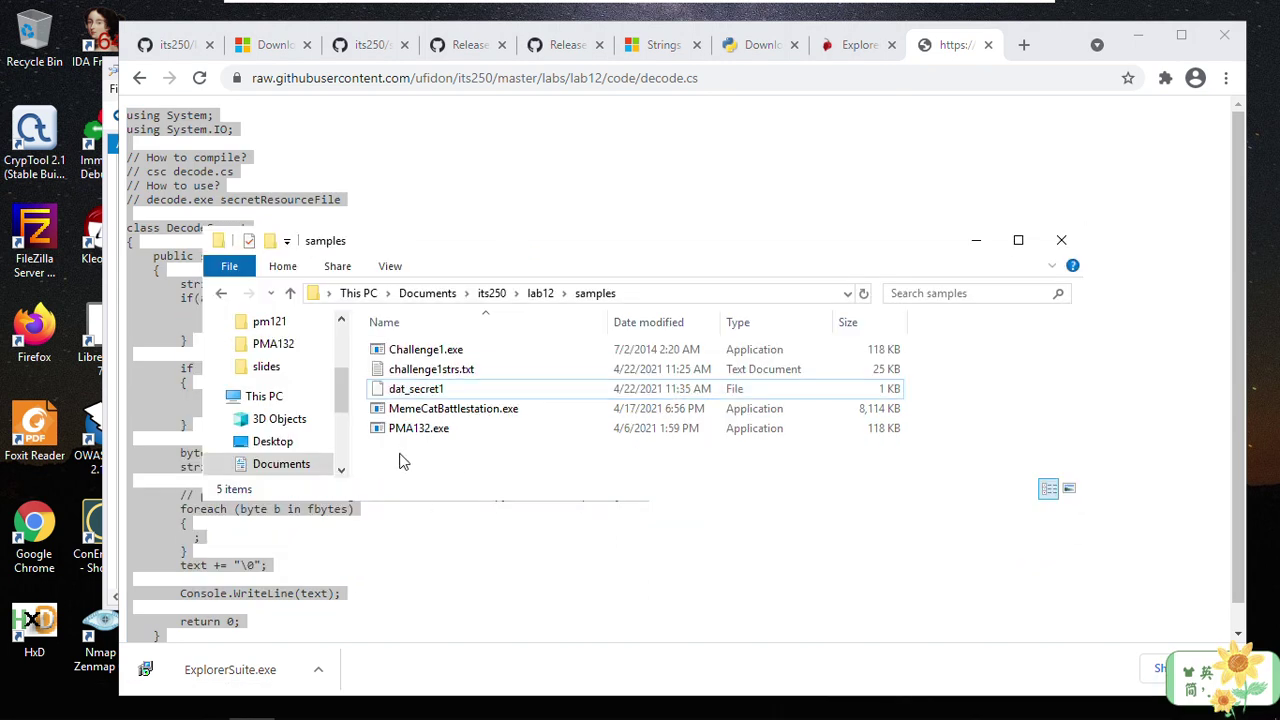
right_click(402, 460)
mouse_move(518, 414)
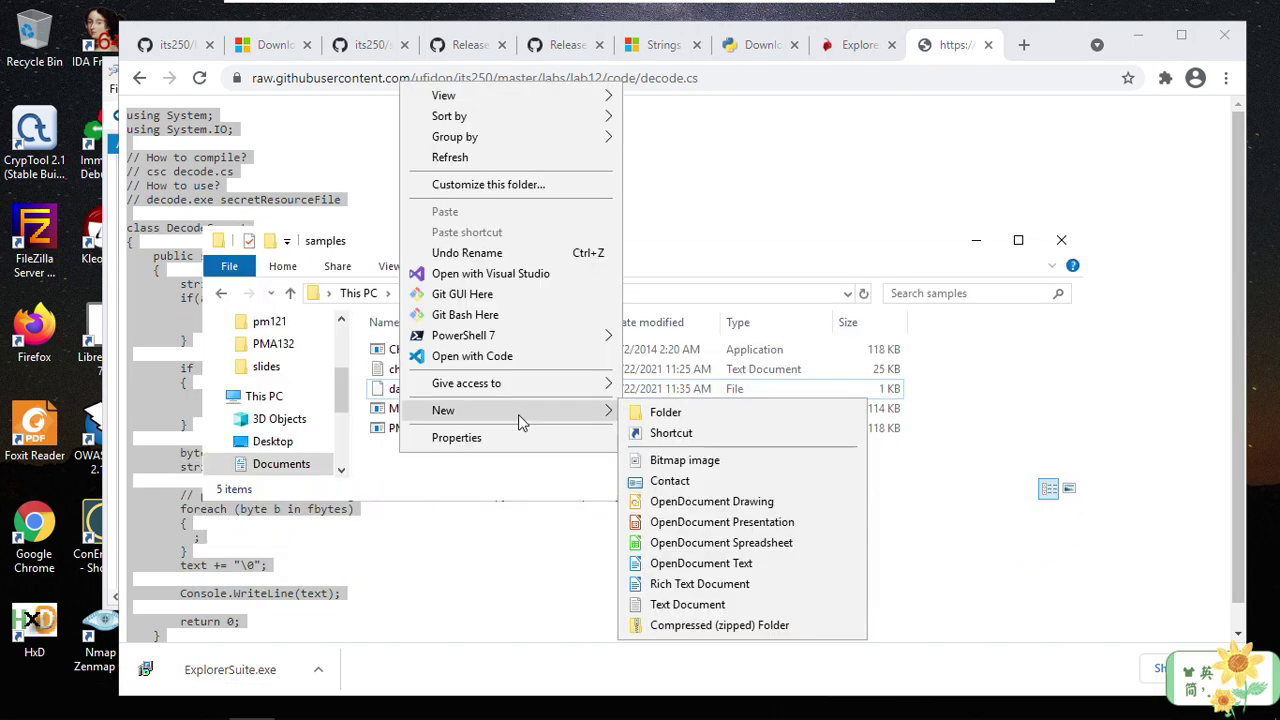
left_click(694, 605)
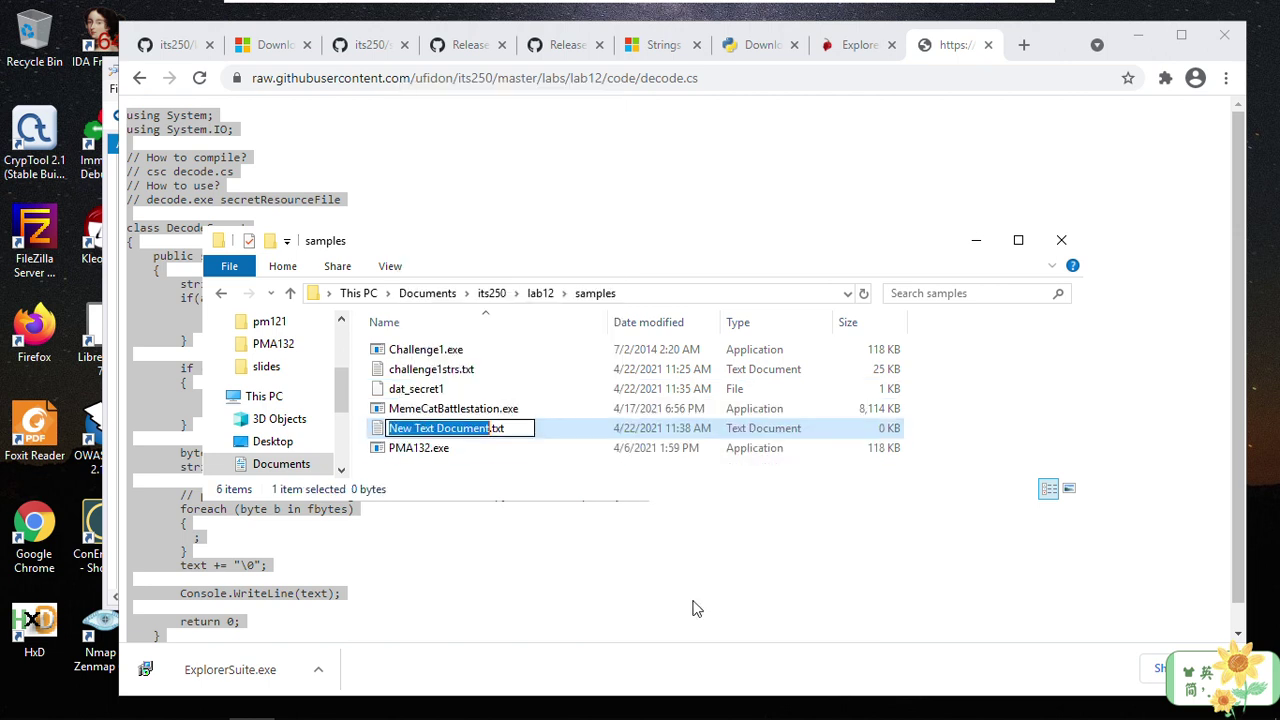
key("ctrl+a")
type("d")
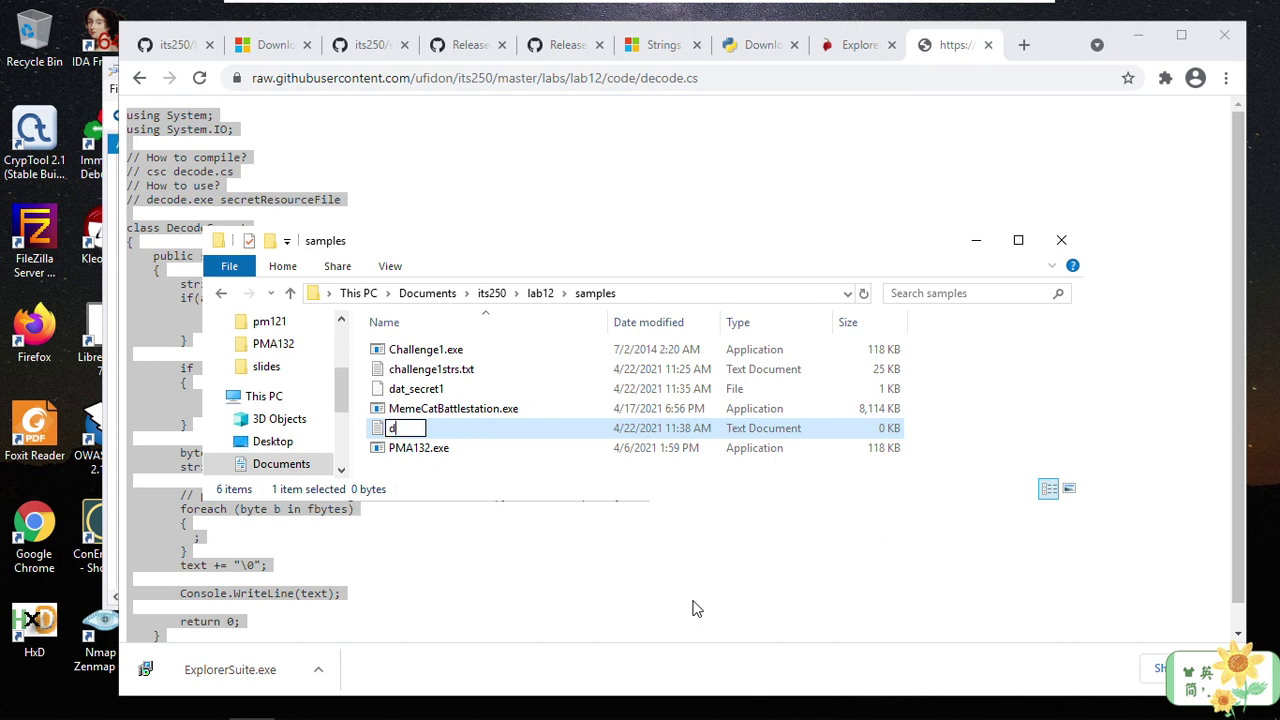
type("ecode.cs")
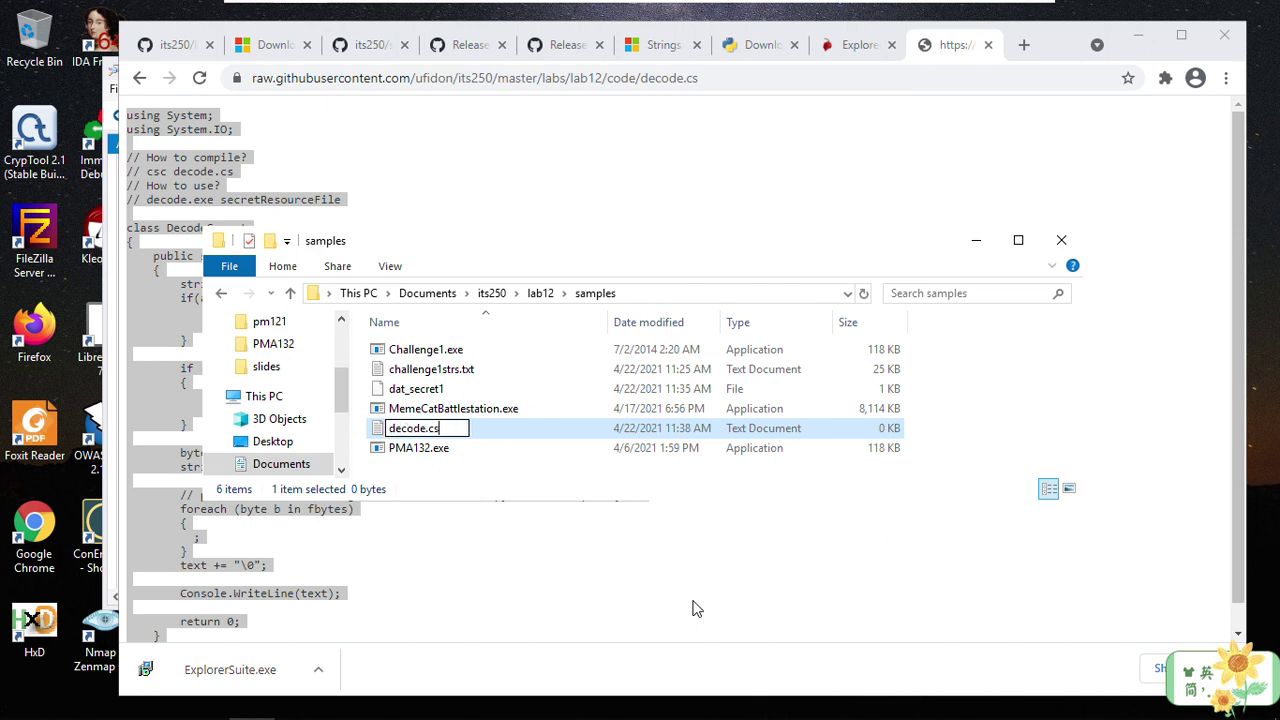
key("Return")
key("Return")
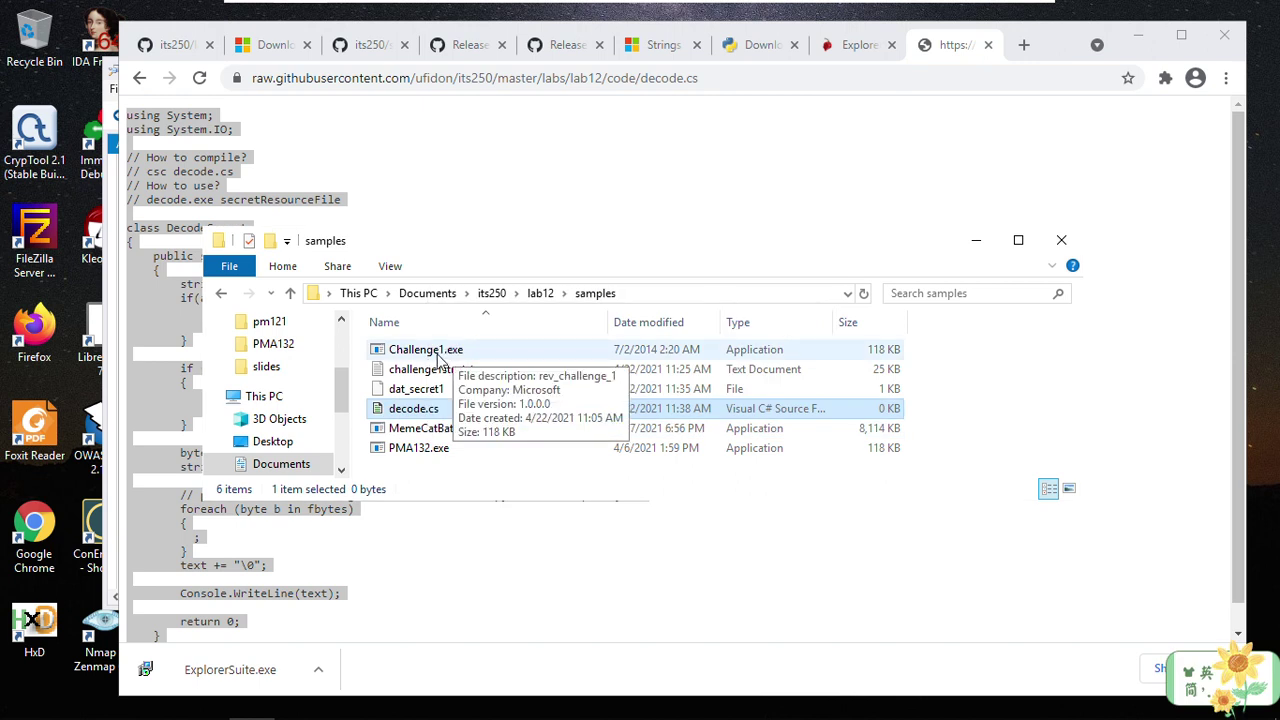
Step: Open decode.cs from the samples folder in Visual Studio Code, paste the copied template code into it and save the file
left_click(390, 267)
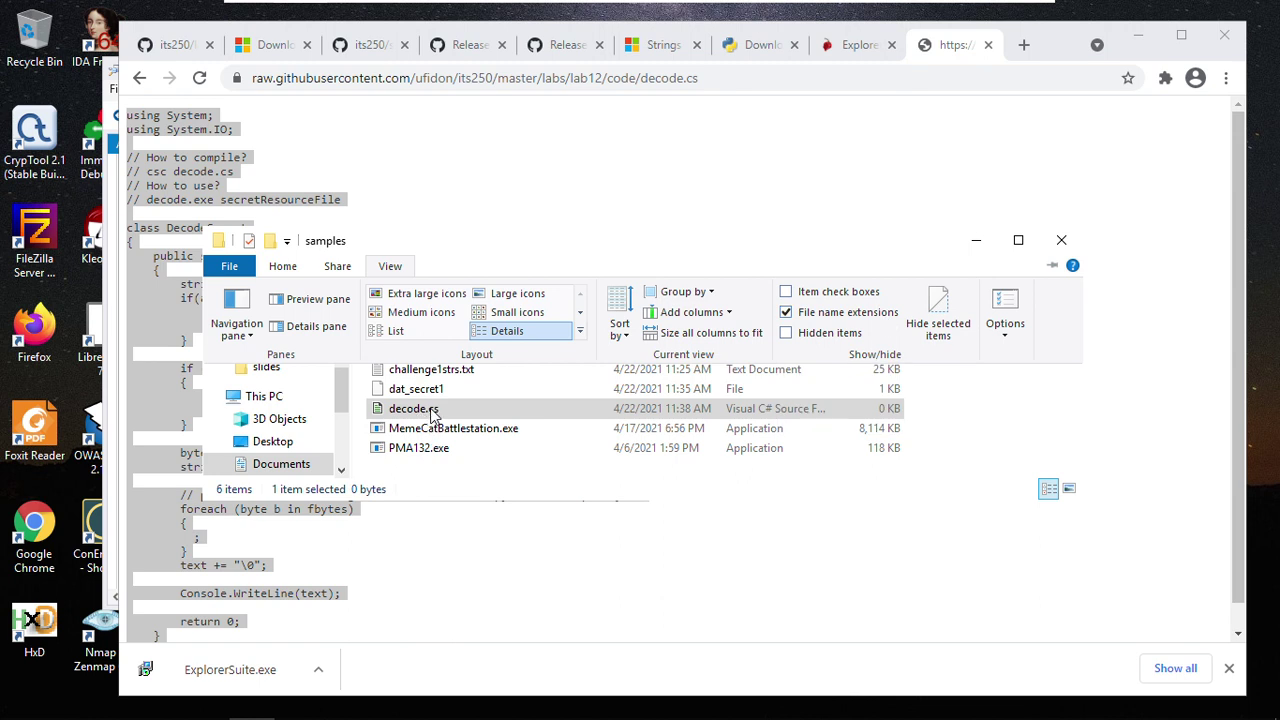
key("Escape")
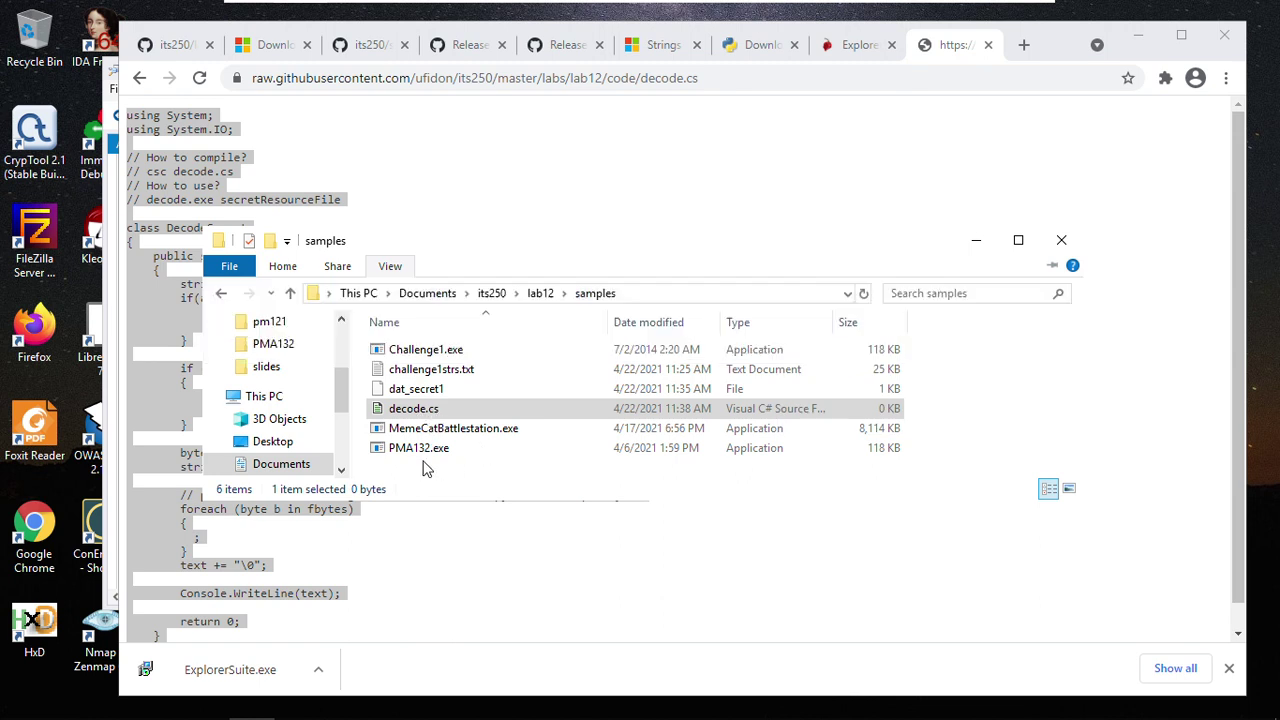
right_click(411, 416)
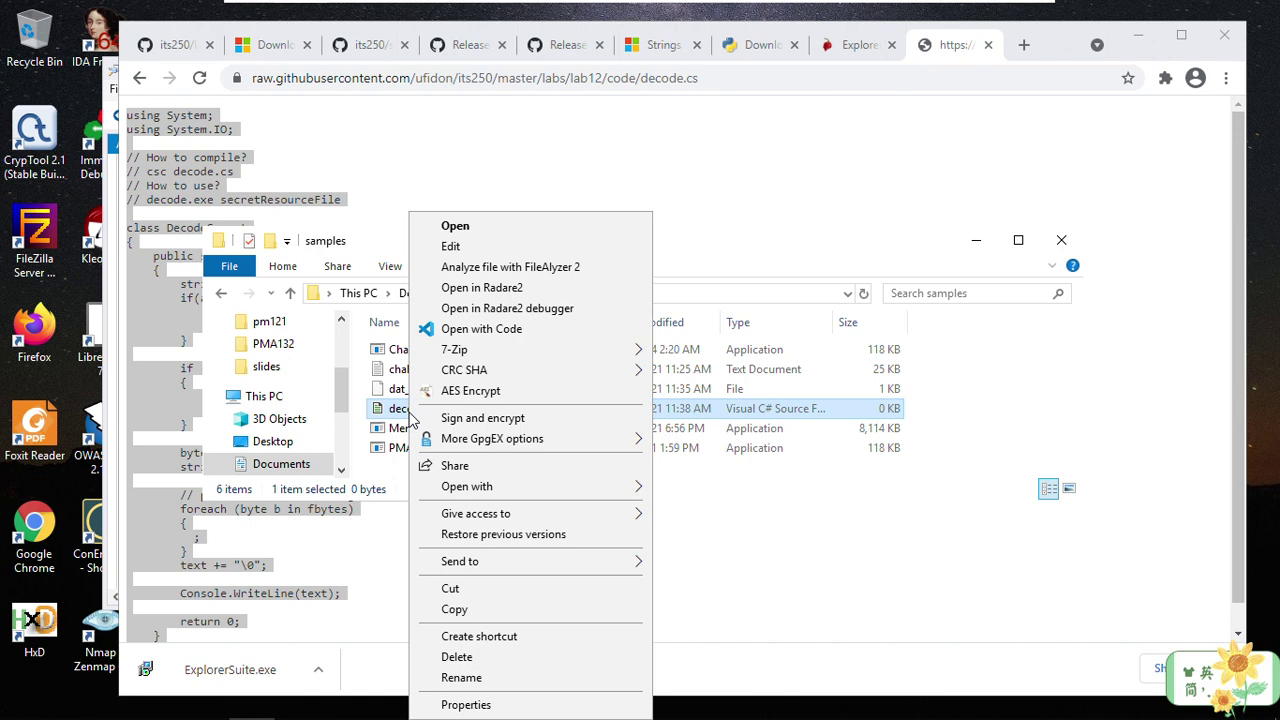
left_click(548, 334)
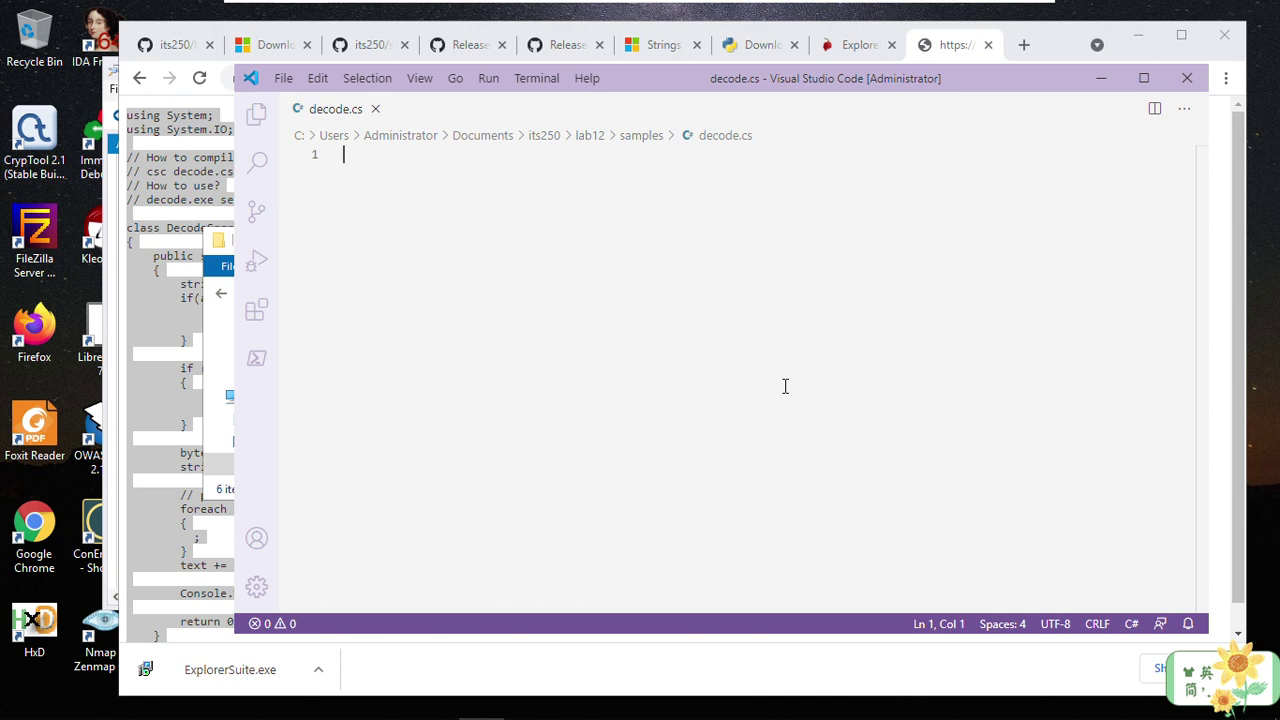
key("ctrl+v")
left_click(709, 334)
scroll(772, 330, "up", 4)
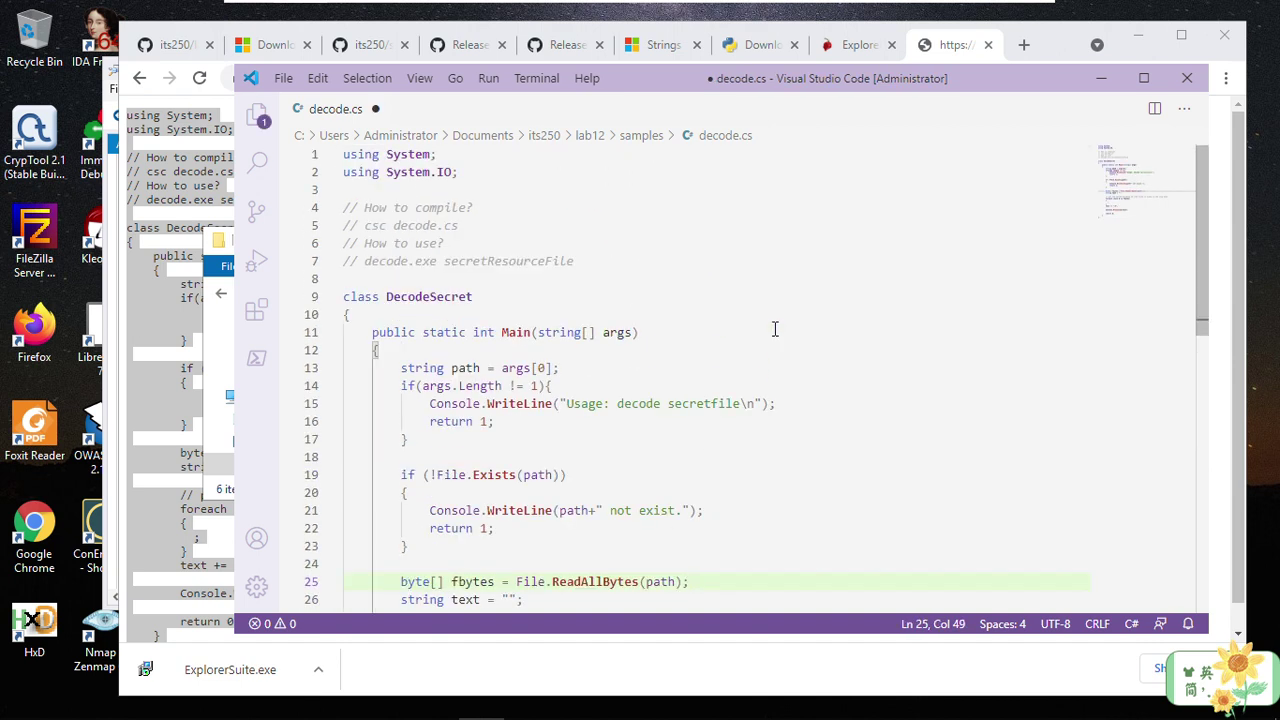
key("ctrl+s")
Step: Switch to ILSpy and copy the text += (char)(...) decoding statement from the foreach loop of btnDecode_Click
scroll(617, 371, "down", 5)
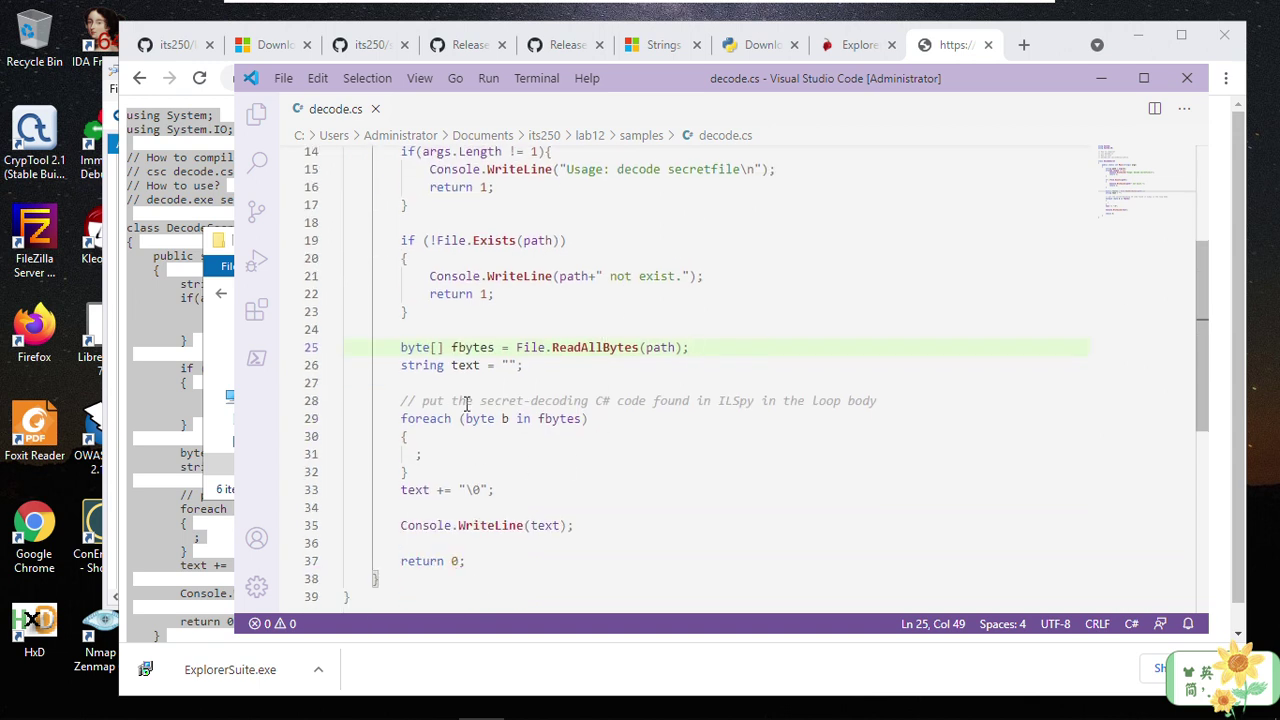
left_click(753, 401)
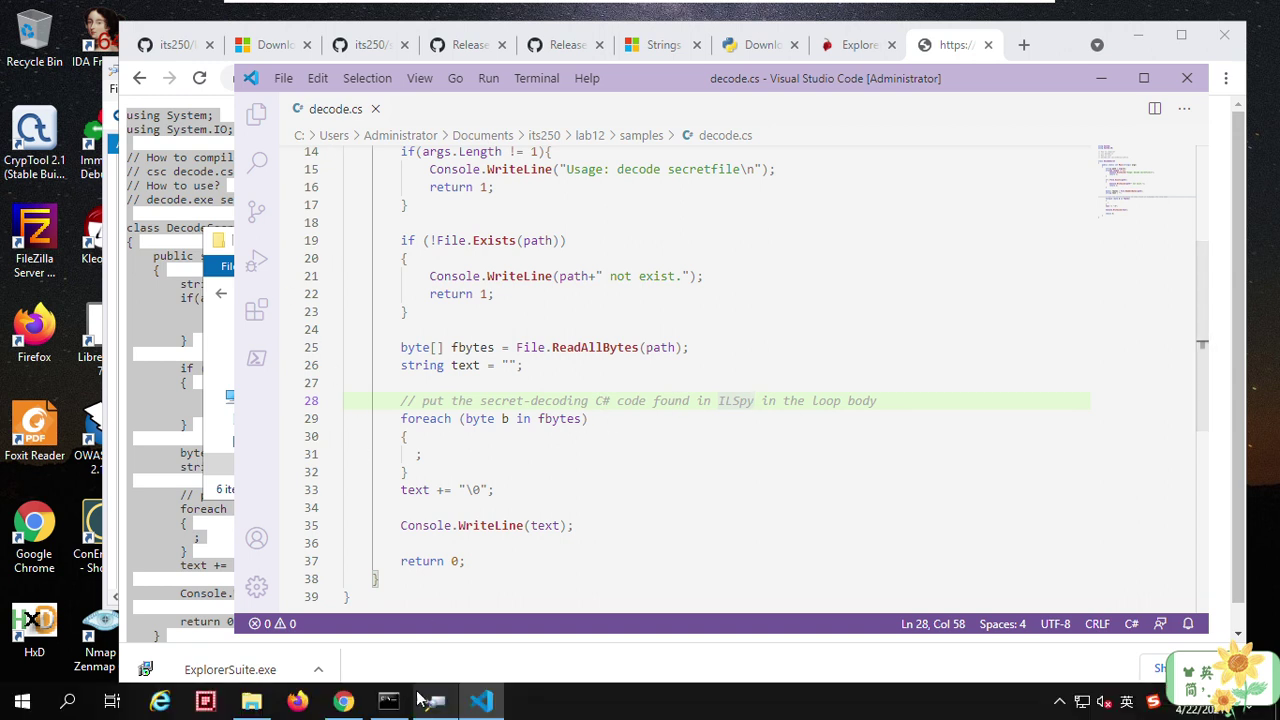
left_click(433, 703)
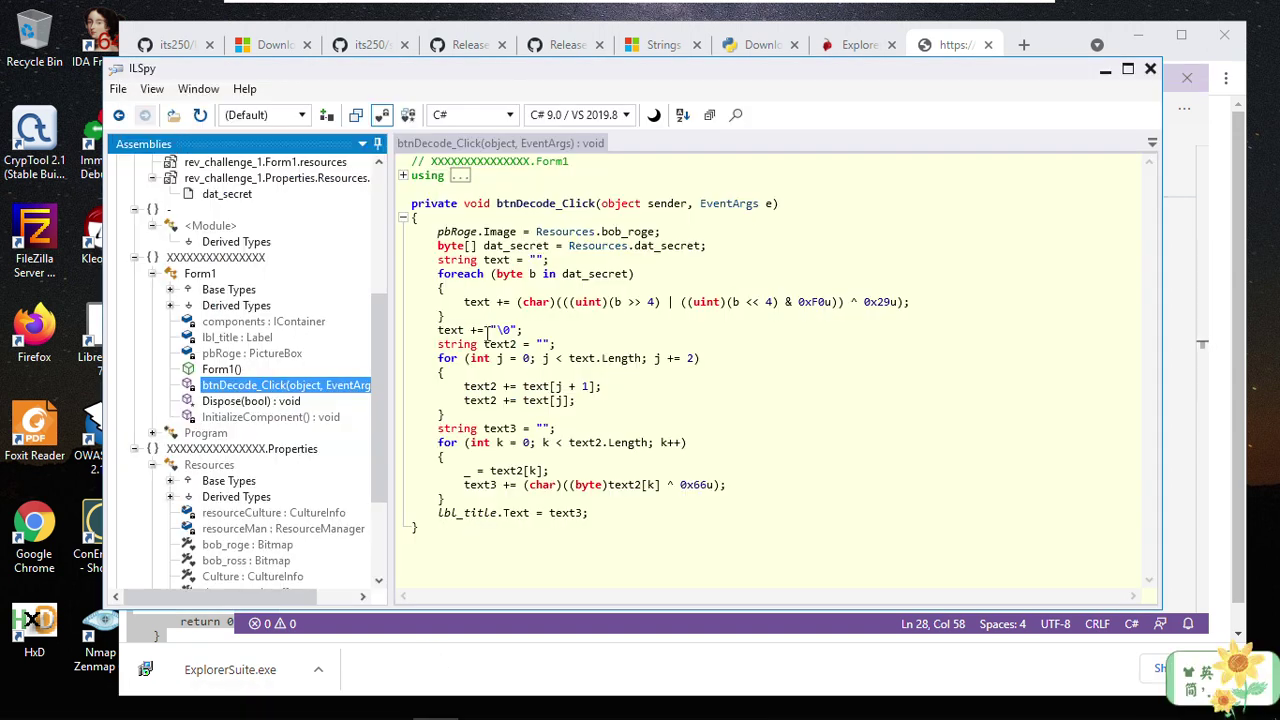
left_click_drag(463, 301, 962, 315)
key("ctrl+c")
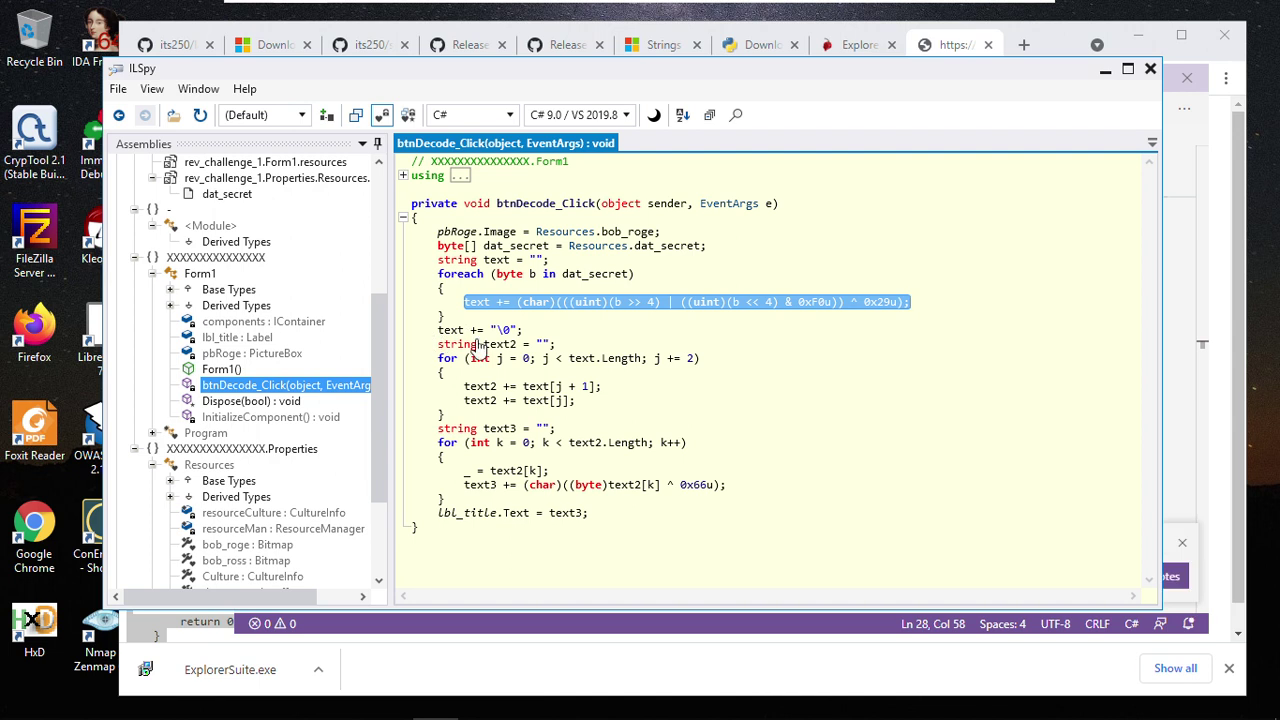
Step: Return to decode.cs in Visual Studio Code and paste the copied decoding statement into the body of the foreach loop
left_click(1060, 44)
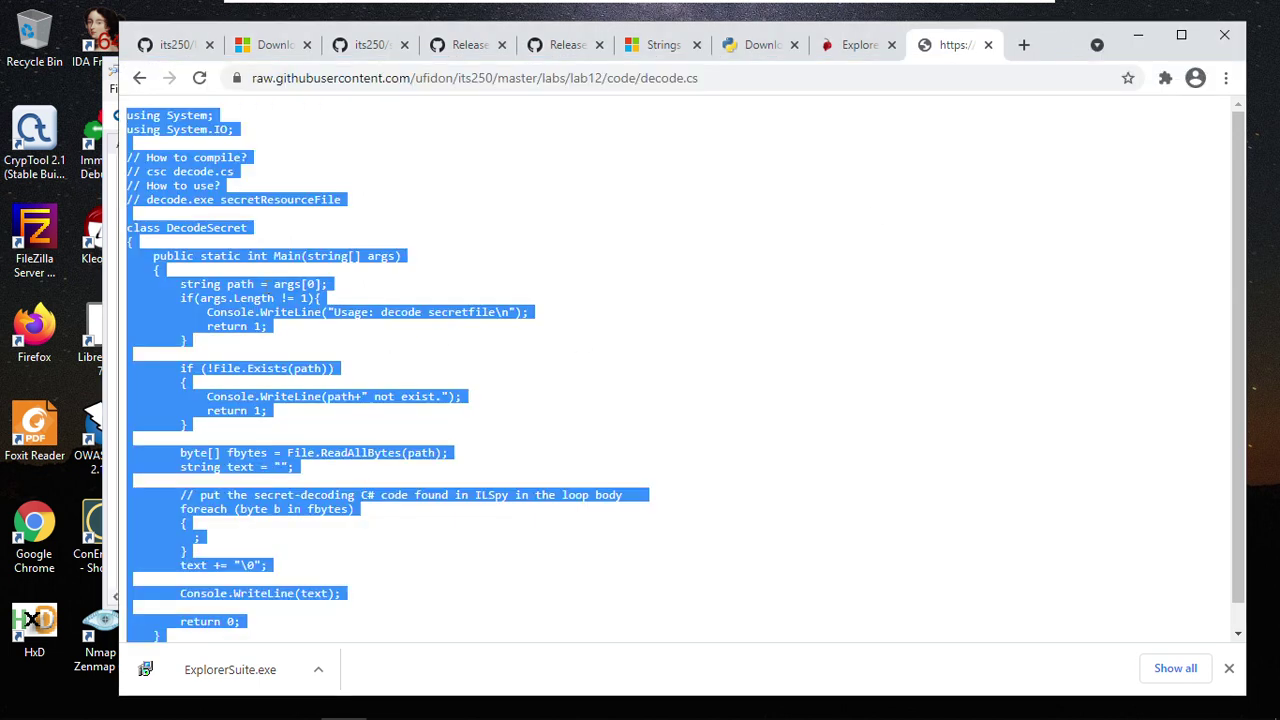
left_click(481, 706)
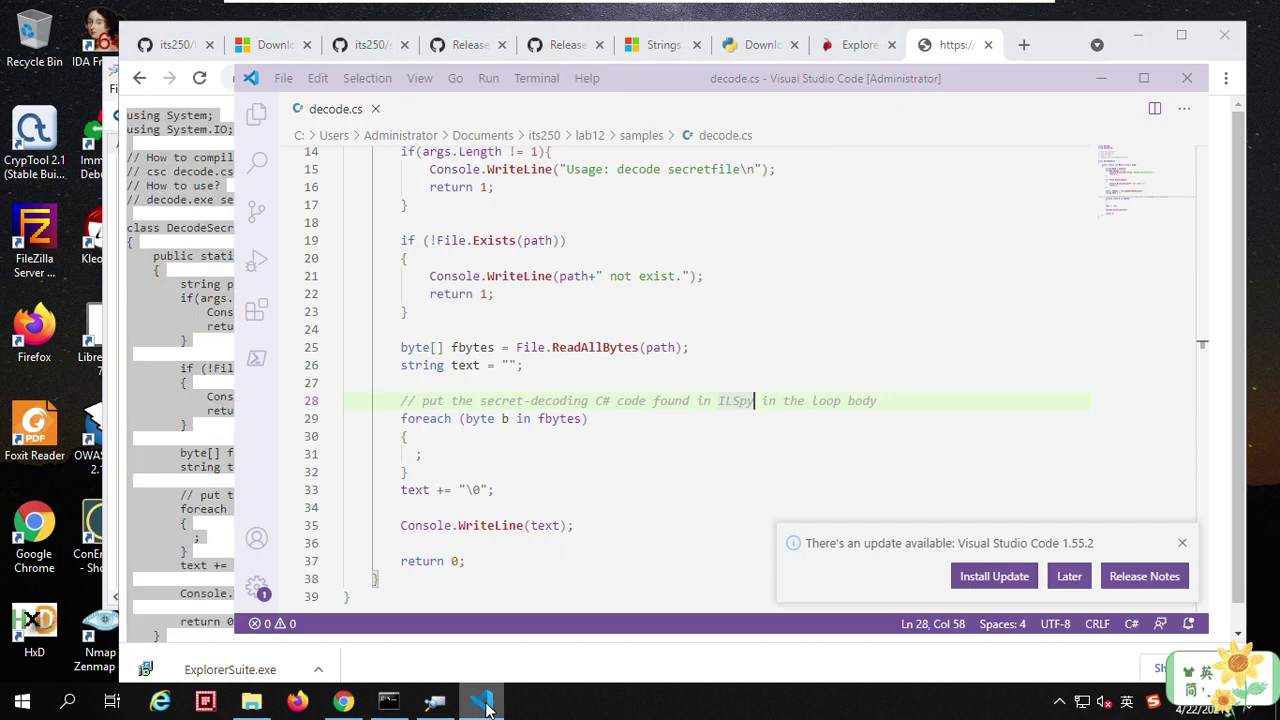
left_click(418, 455)
type(";")
key("ctrl+v")
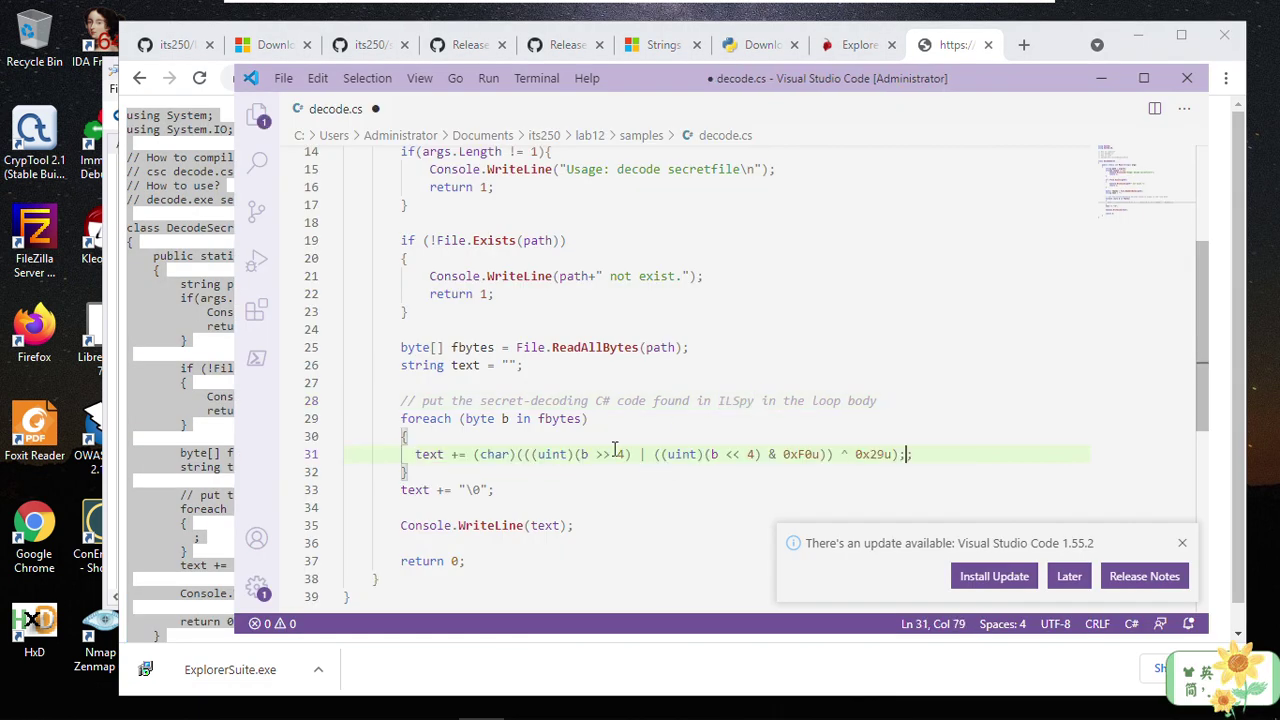
Step: Check the text, b and fbytes variables used in the decoding loop, and save decode.cs
double_click(426, 454)
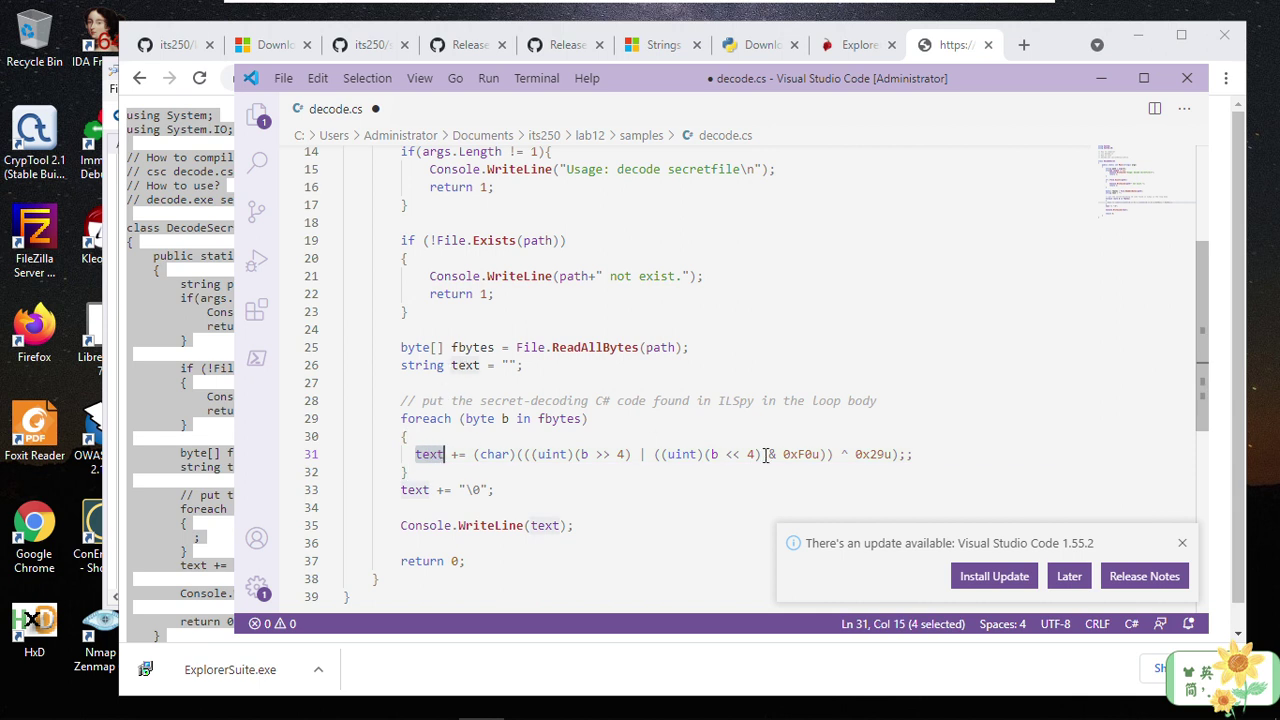
left_click(583, 454)
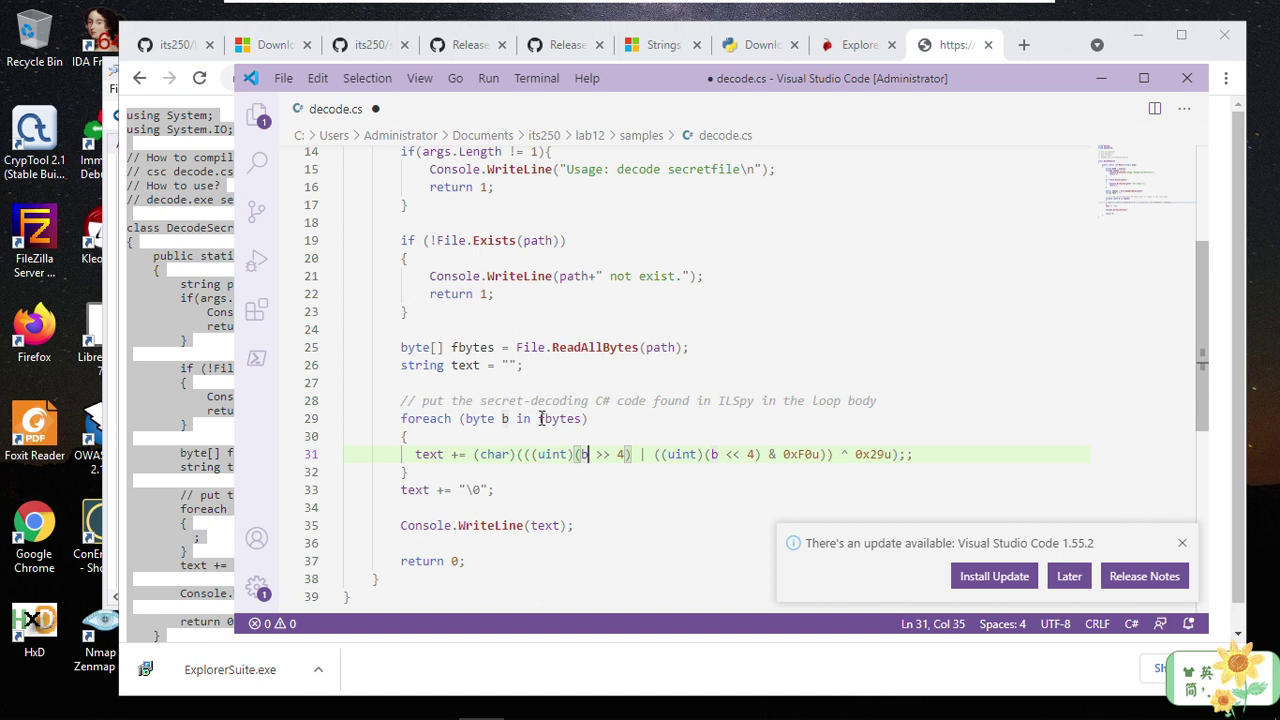
double_click(558, 418)
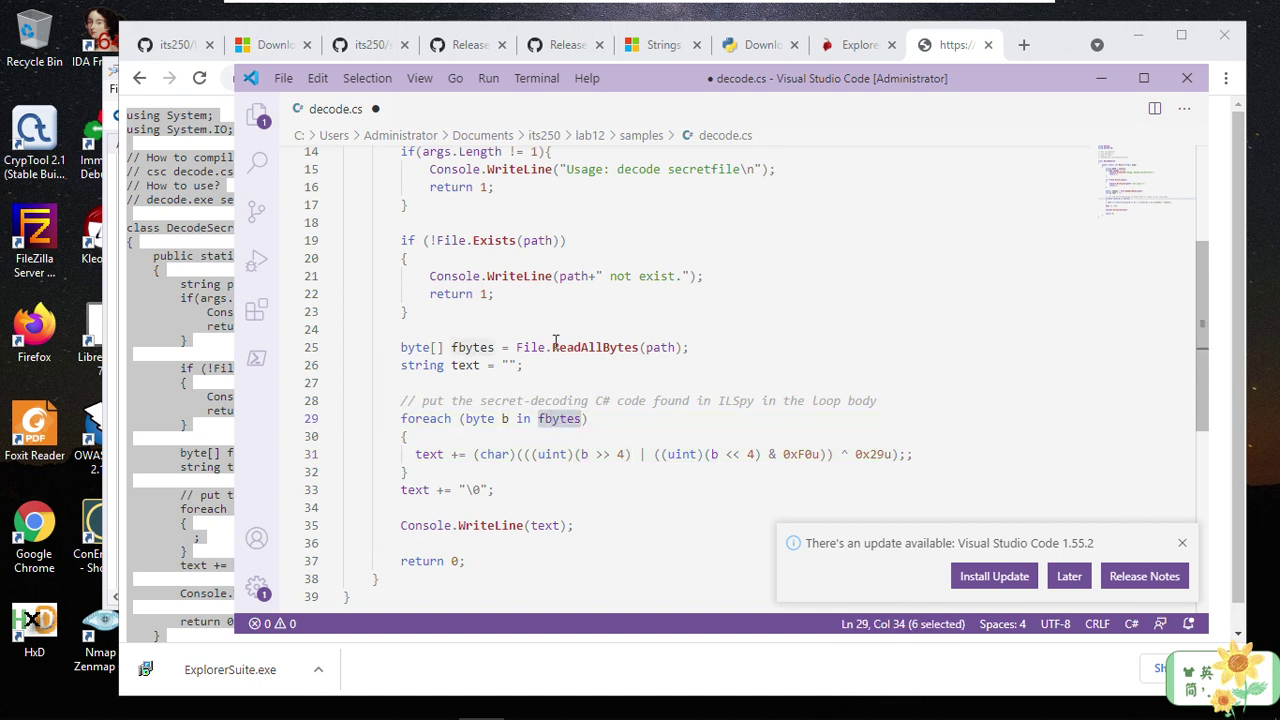
left_click(802, 330)
key("ctrl+s")
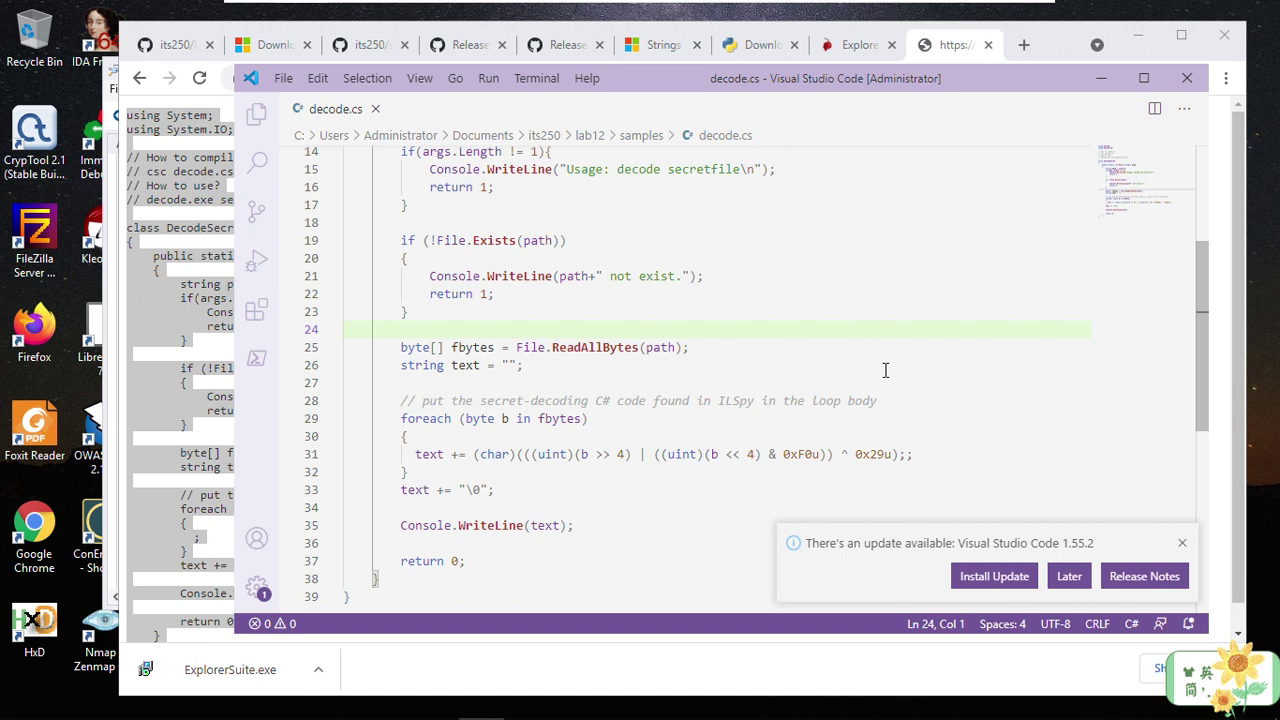
left_click(1183, 543)
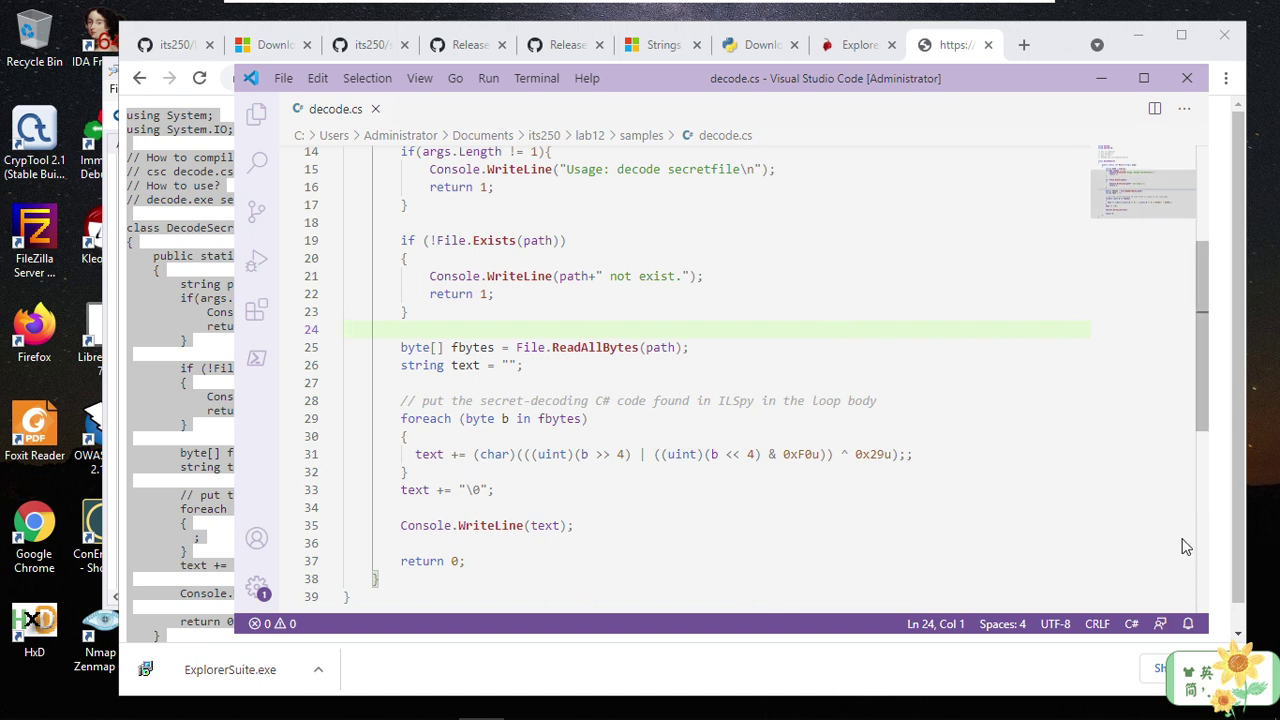
Step: Minimize the code editor and display the Visual Studio prerequisite in the lab12 README in Chrome
scroll(652, 419, "down", 1)
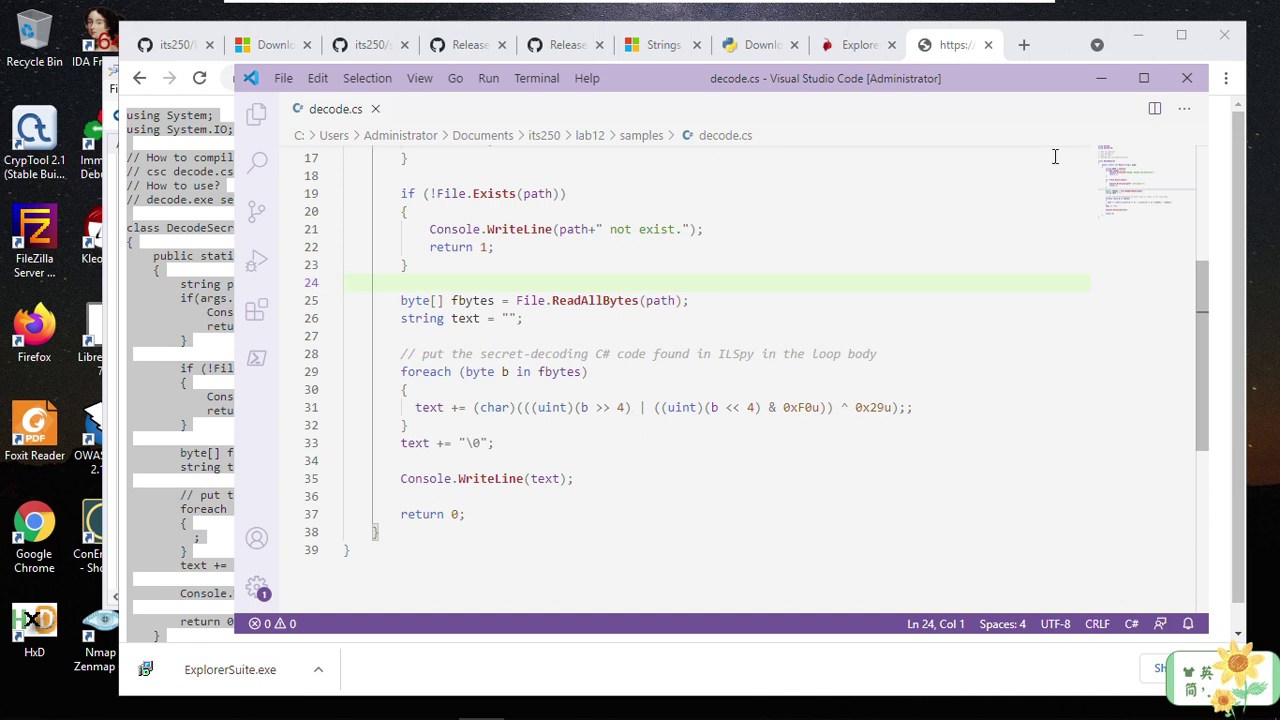
left_click(1099, 83)
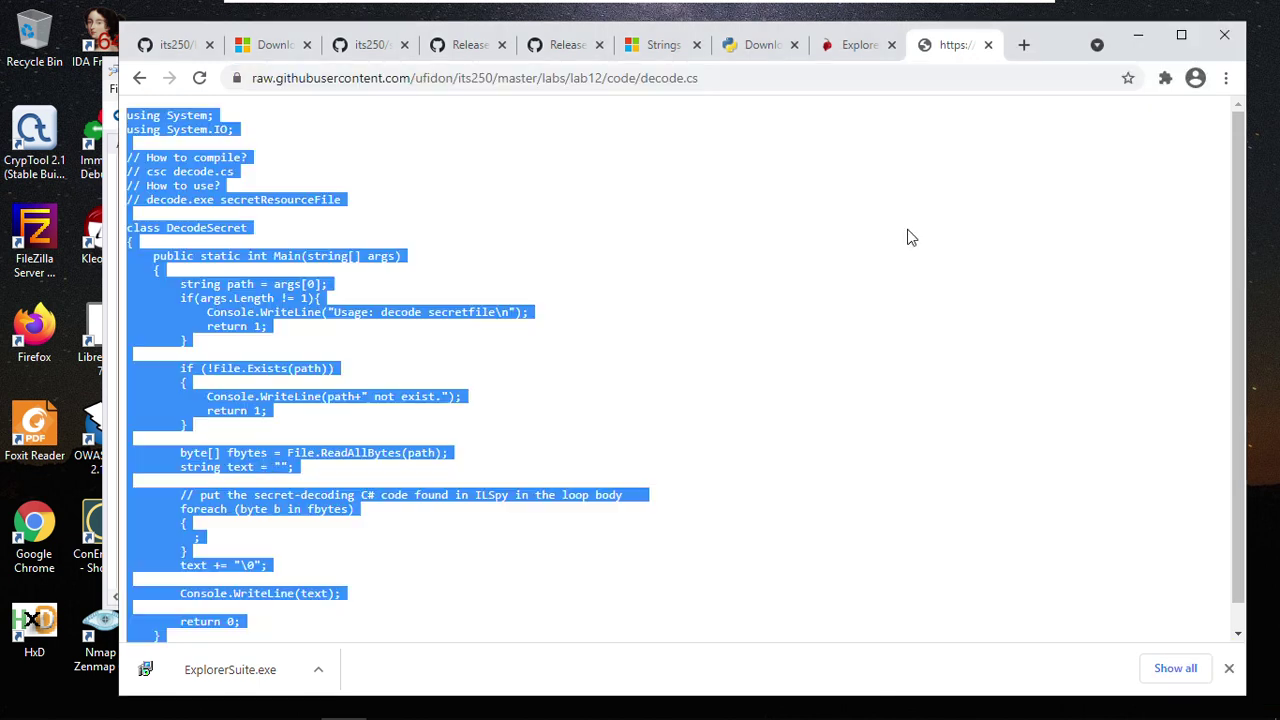
left_click(556, 351)
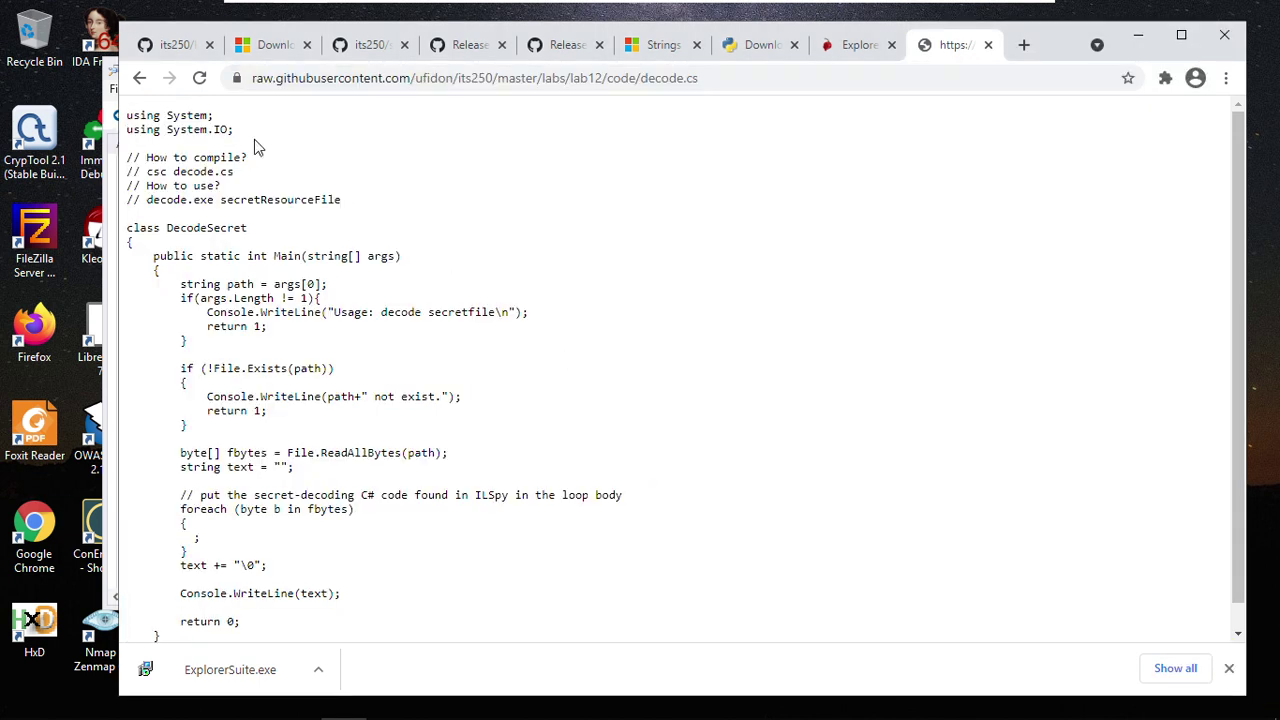
left_click(170, 50)
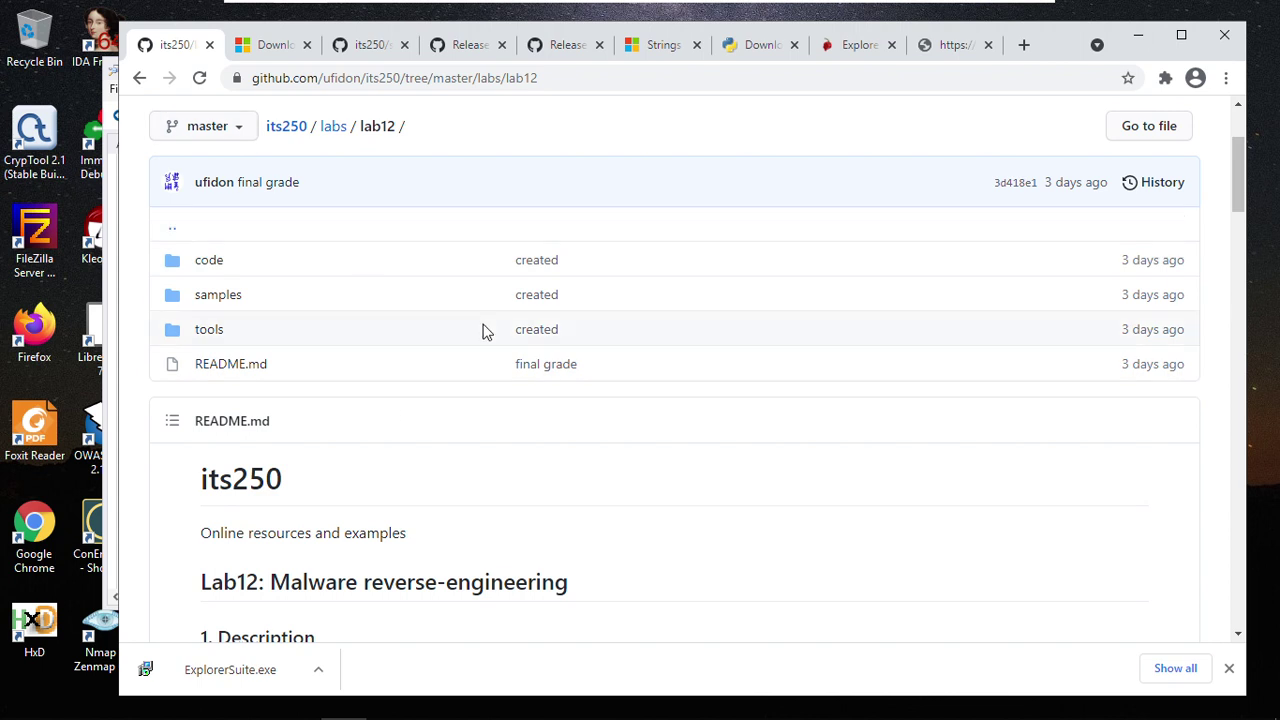
scroll(574, 503, "down", 8)
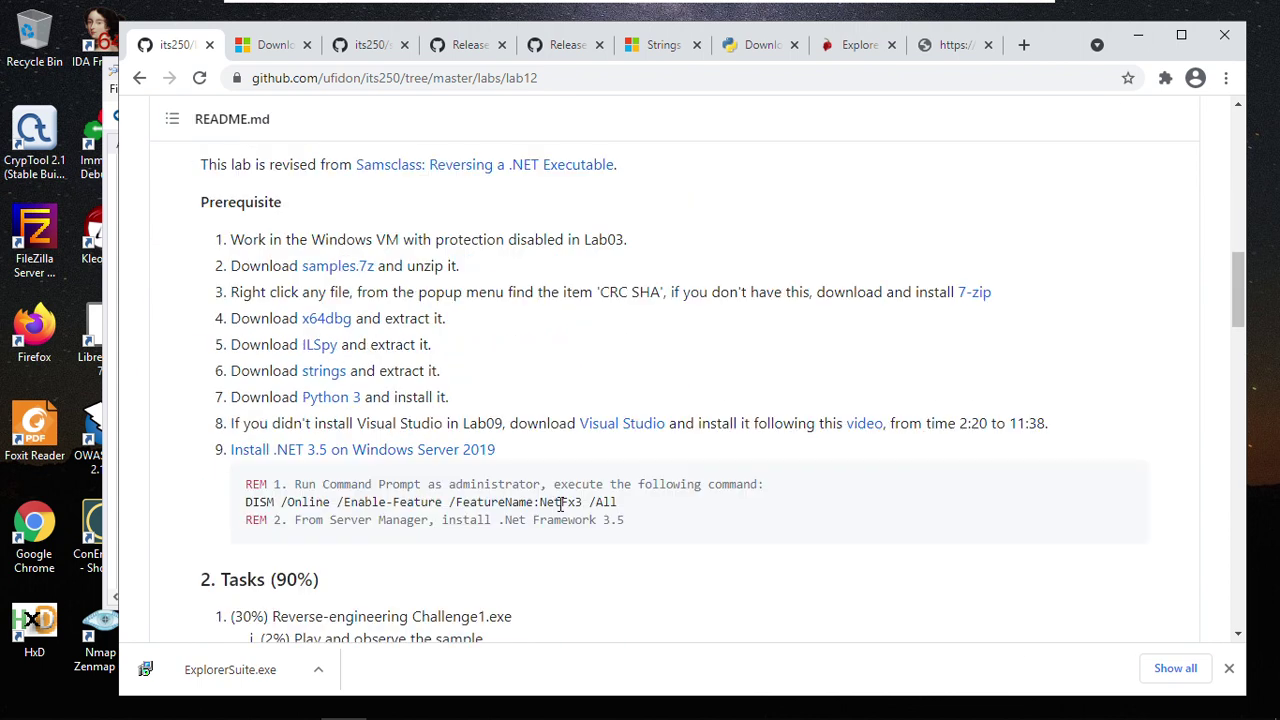
Step: Launch the Developer Command Prompt for VS 2019
mouse_move(8, 710)
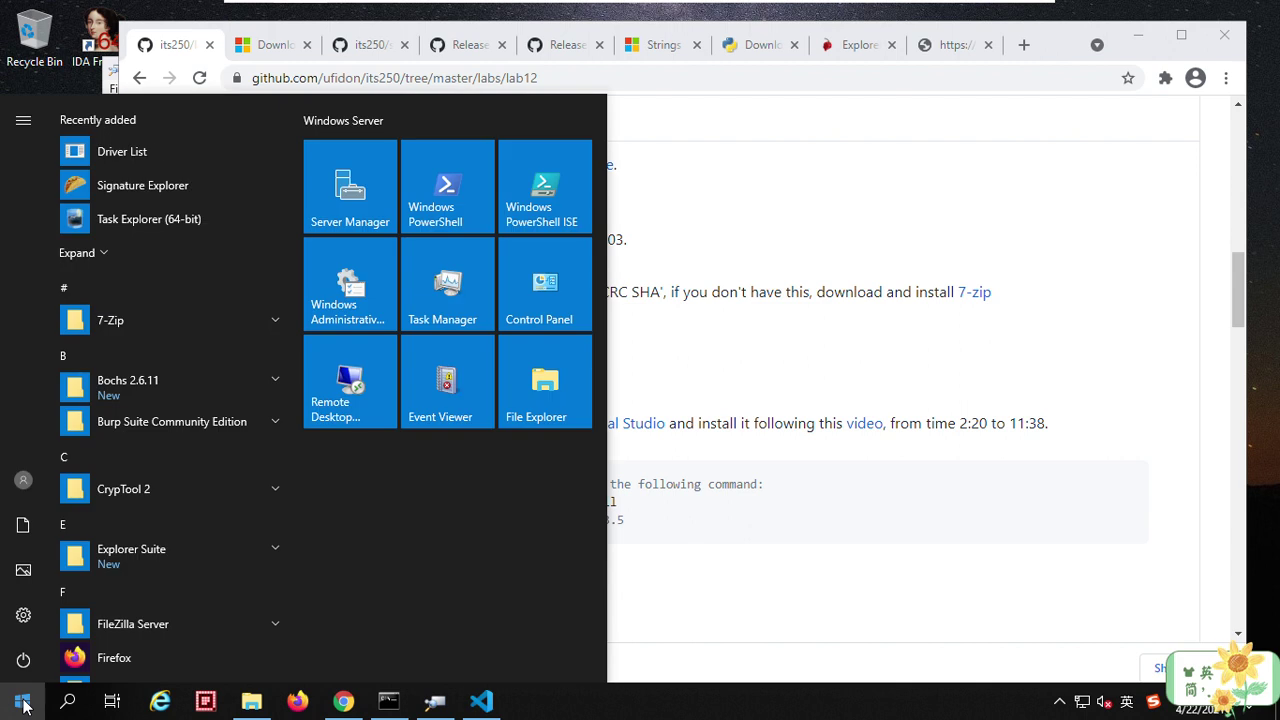
left_click(24, 702)
scroll(148, 445, "down", 6)
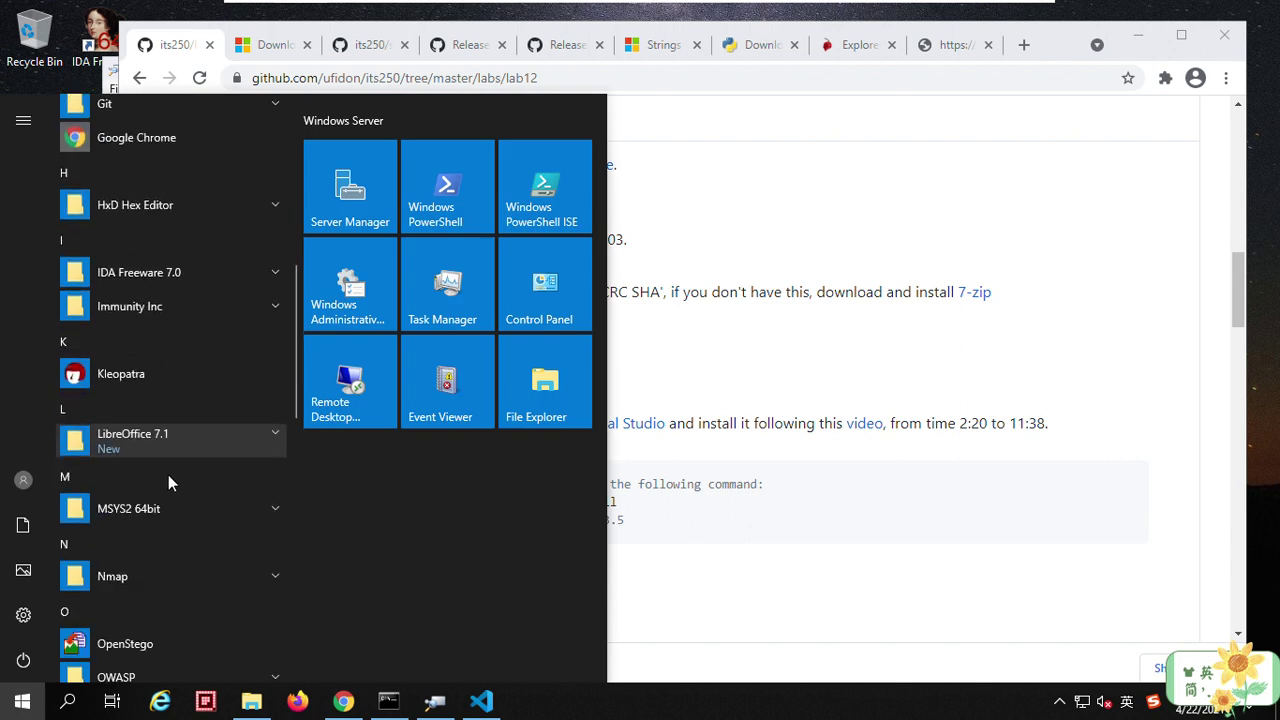
scroll(168, 483, "down", 7)
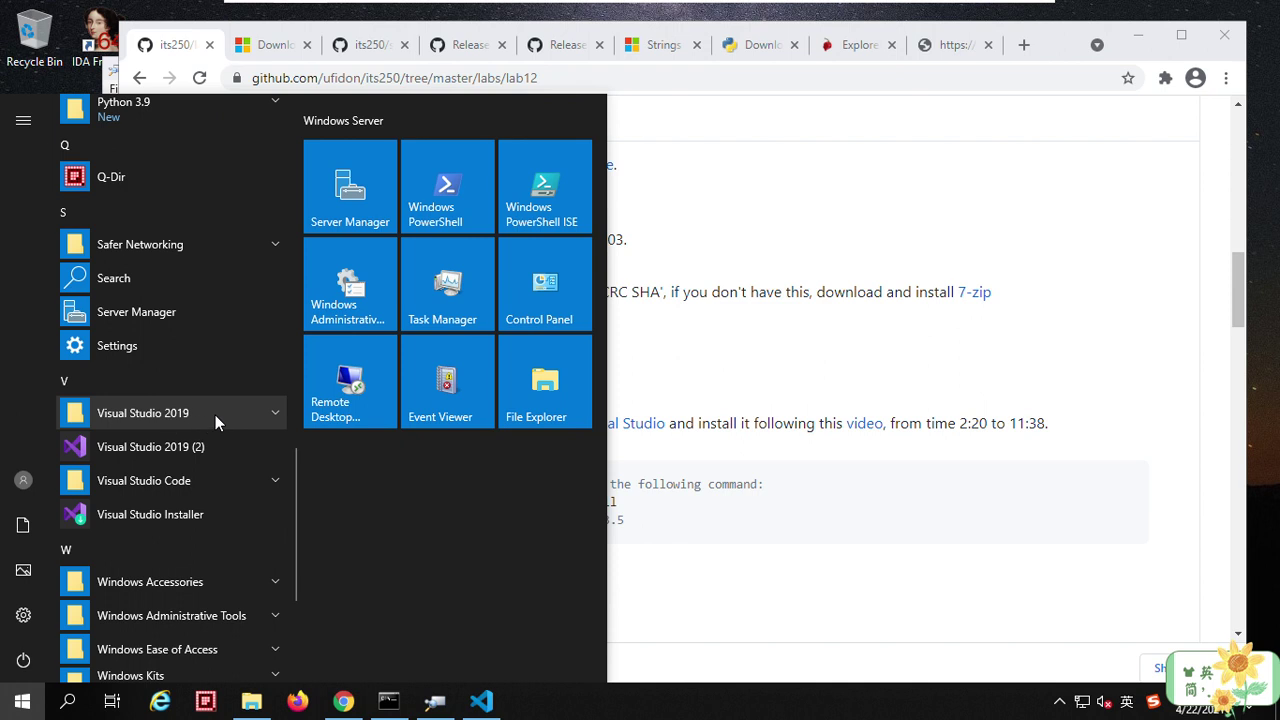
left_click(274, 414)
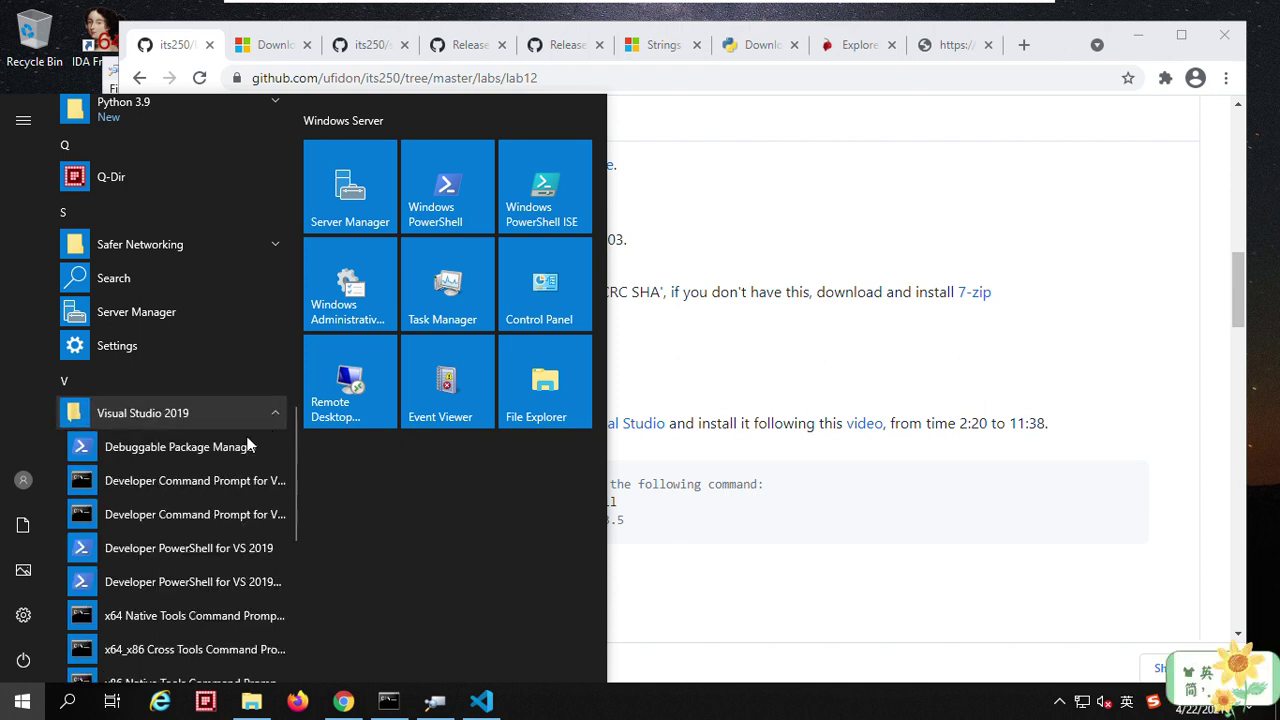
left_click(135, 483)
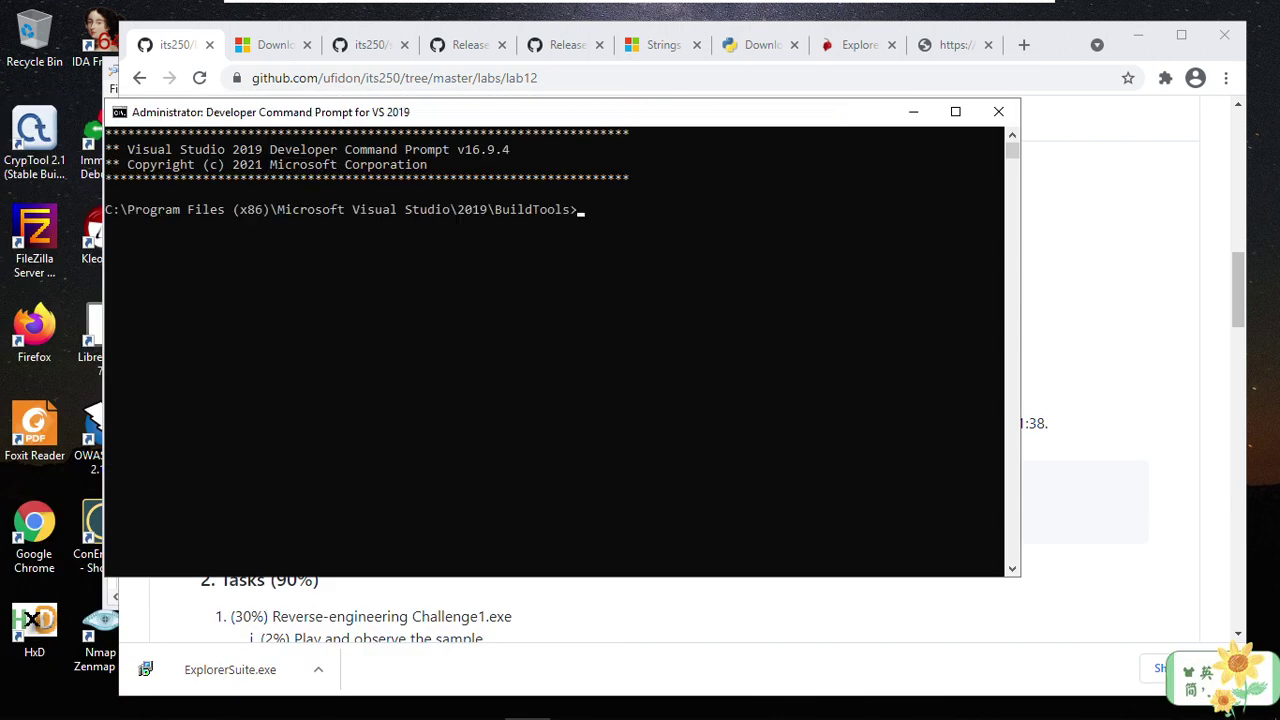
Step: Switch to File Explorer and copy the full path of the lab12 samples folder
mouse_move(355, 710)
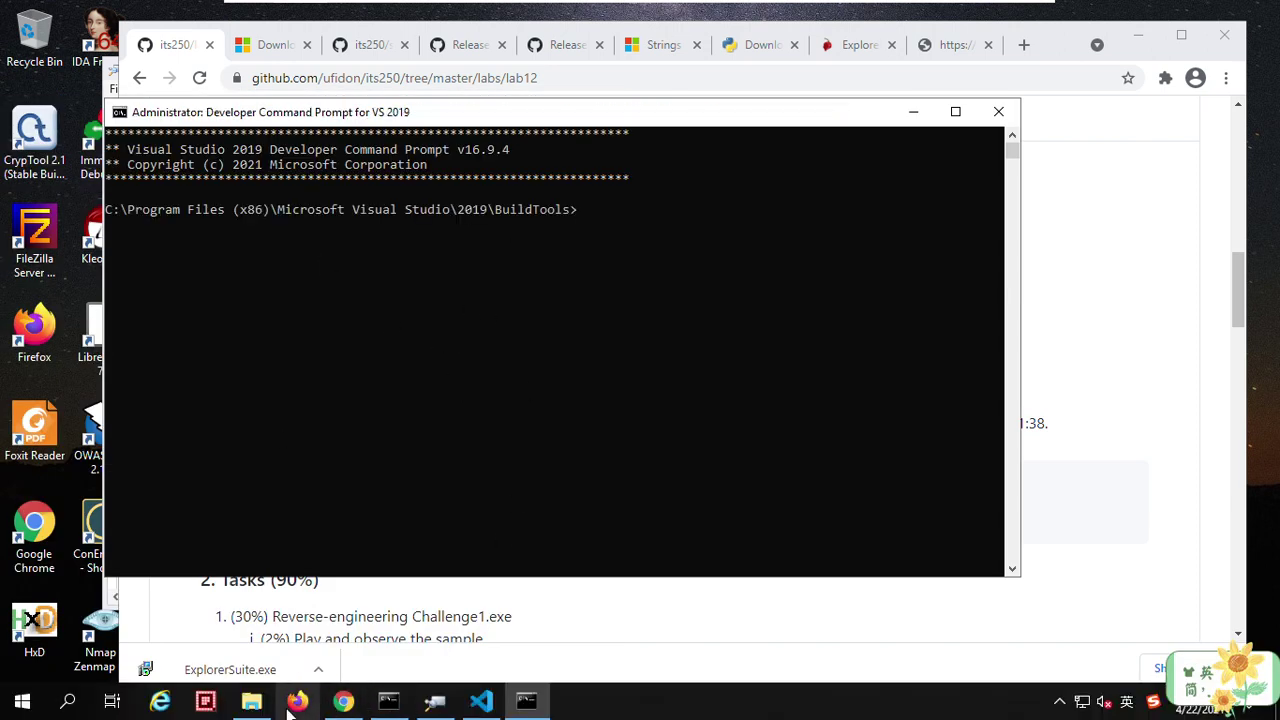
left_click(252, 702)
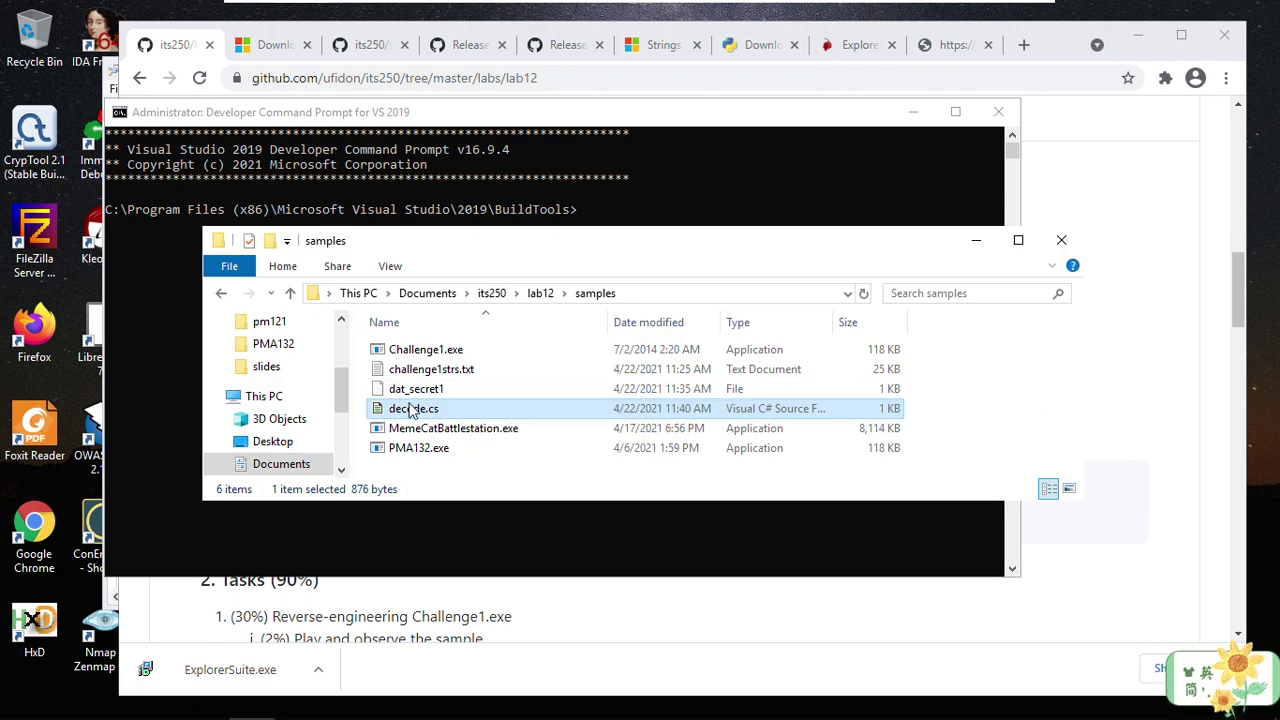
left_click(654, 293)
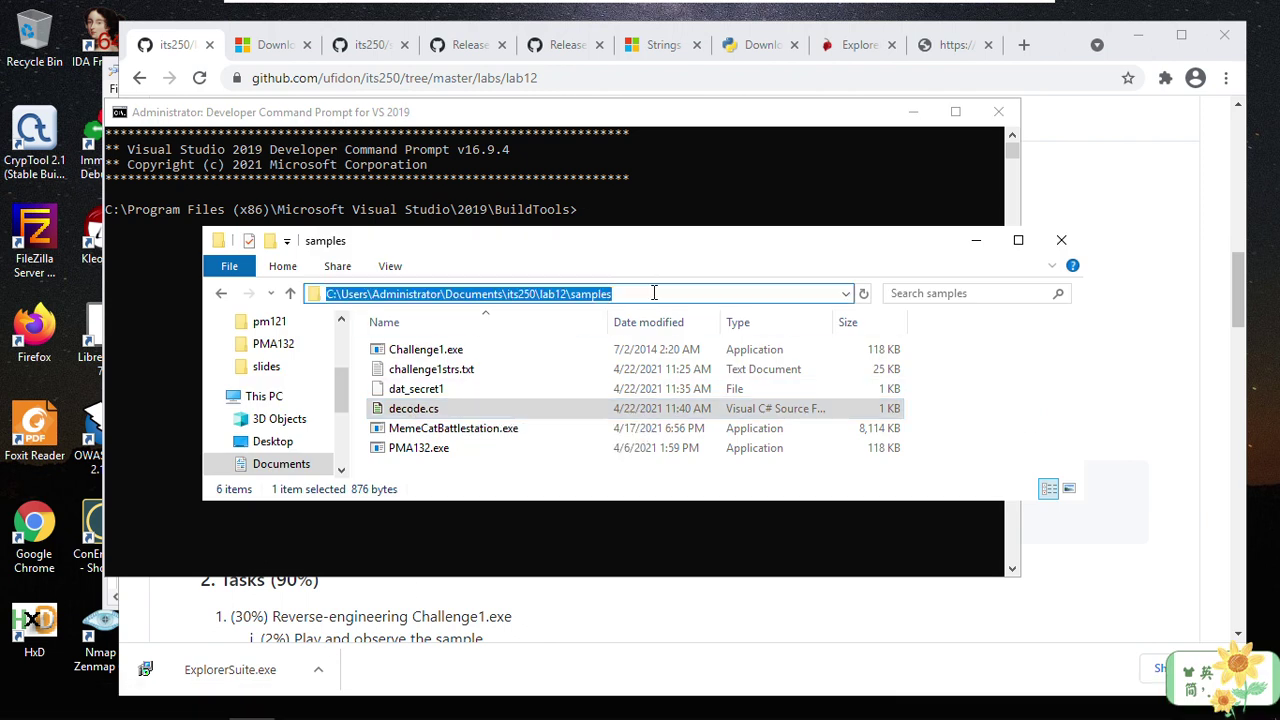
right_click(590, 295)
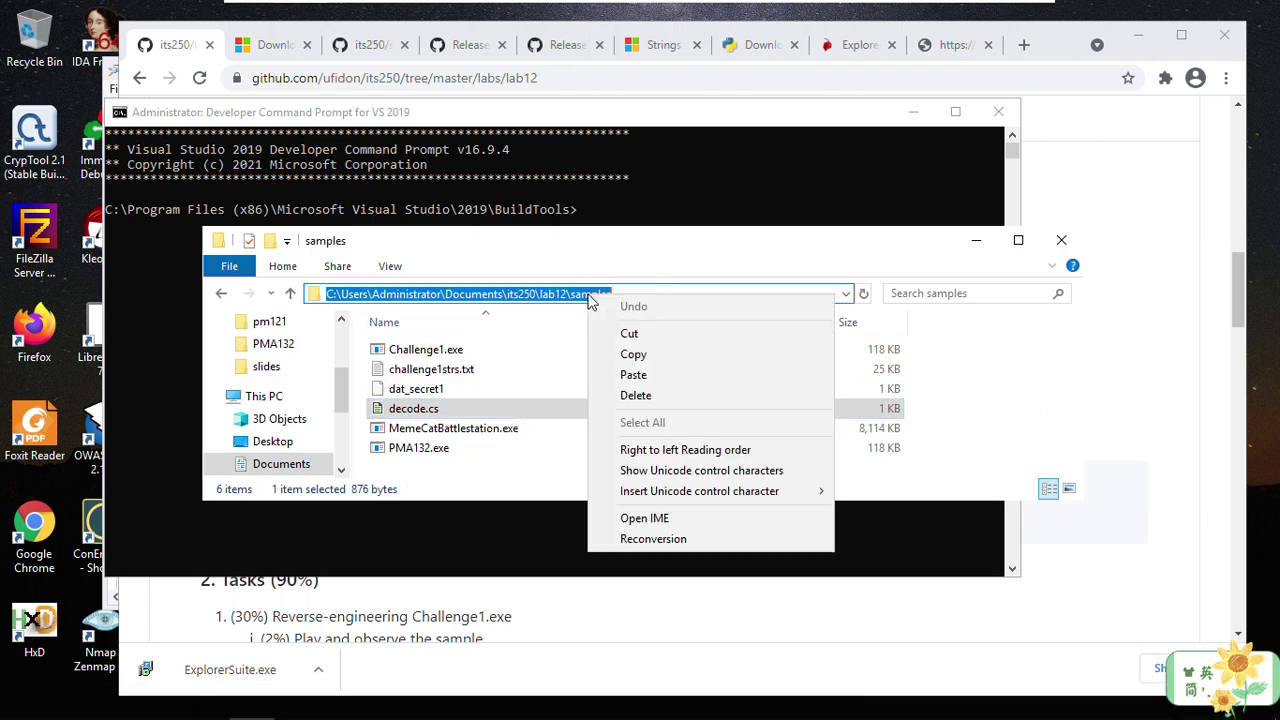
left_click(657, 353)
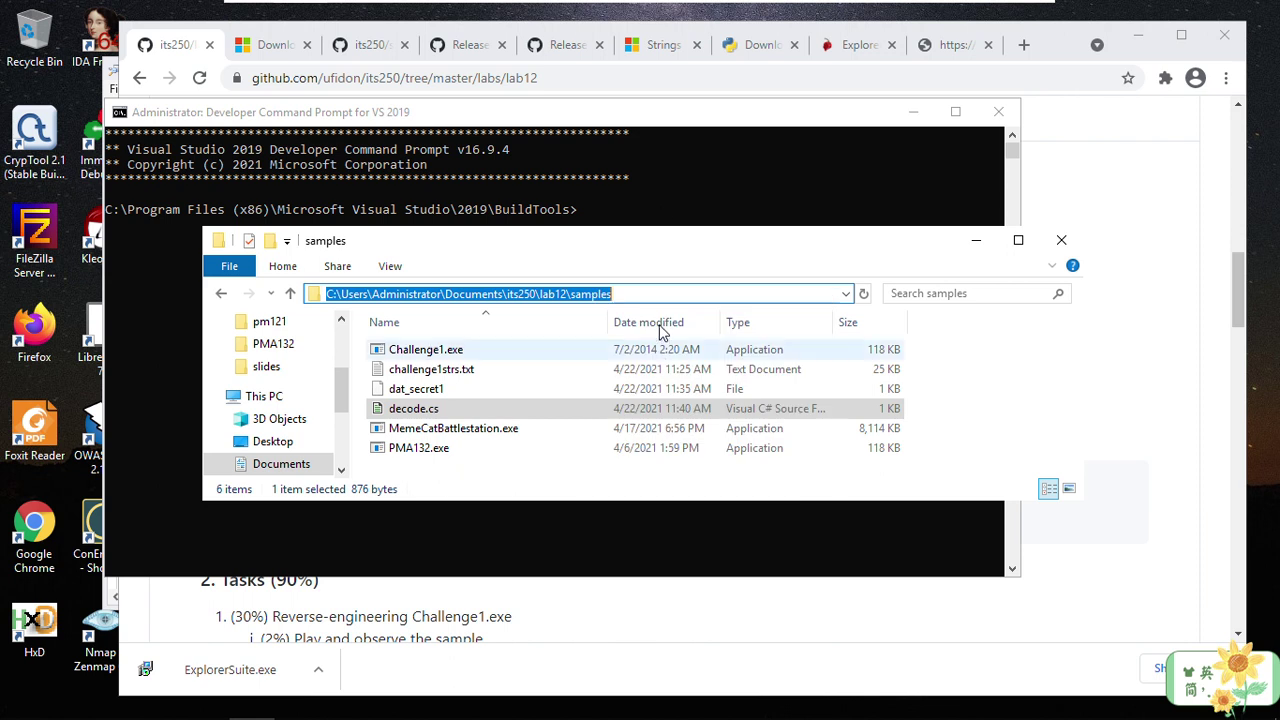
Step: In the Developer Command Prompt, change to C:\Users\Administrator\Documents\its250\lab12\samples with cd and list its contents with dir
left_click(660, 214)
mouse_move(640, 3)
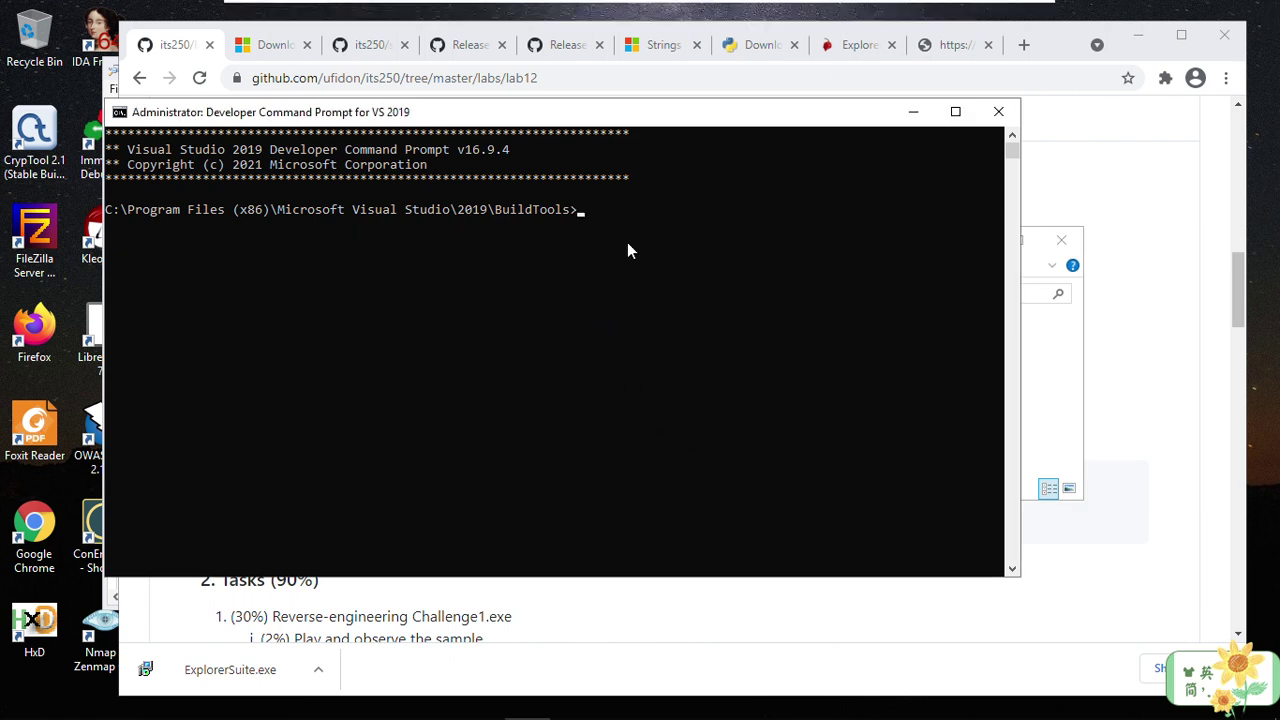
type("cd")
right_click(644, 214)
key("Return")
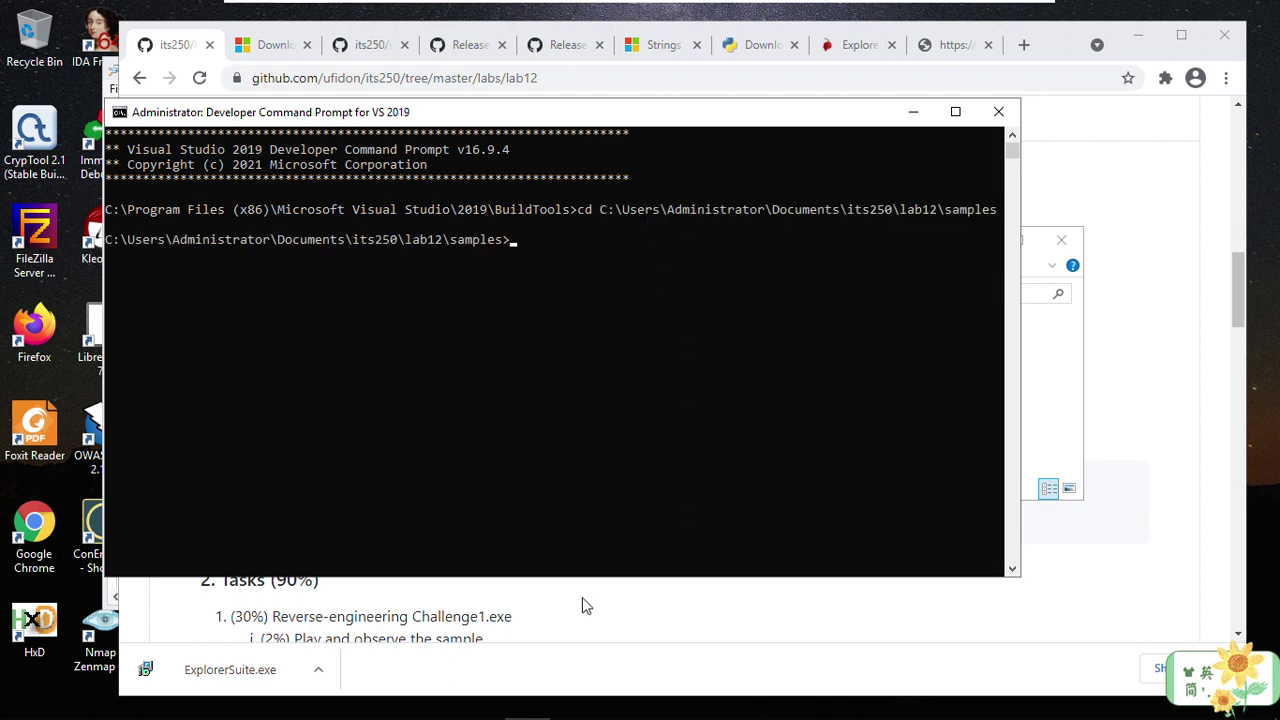
type("dir")
key("Return")
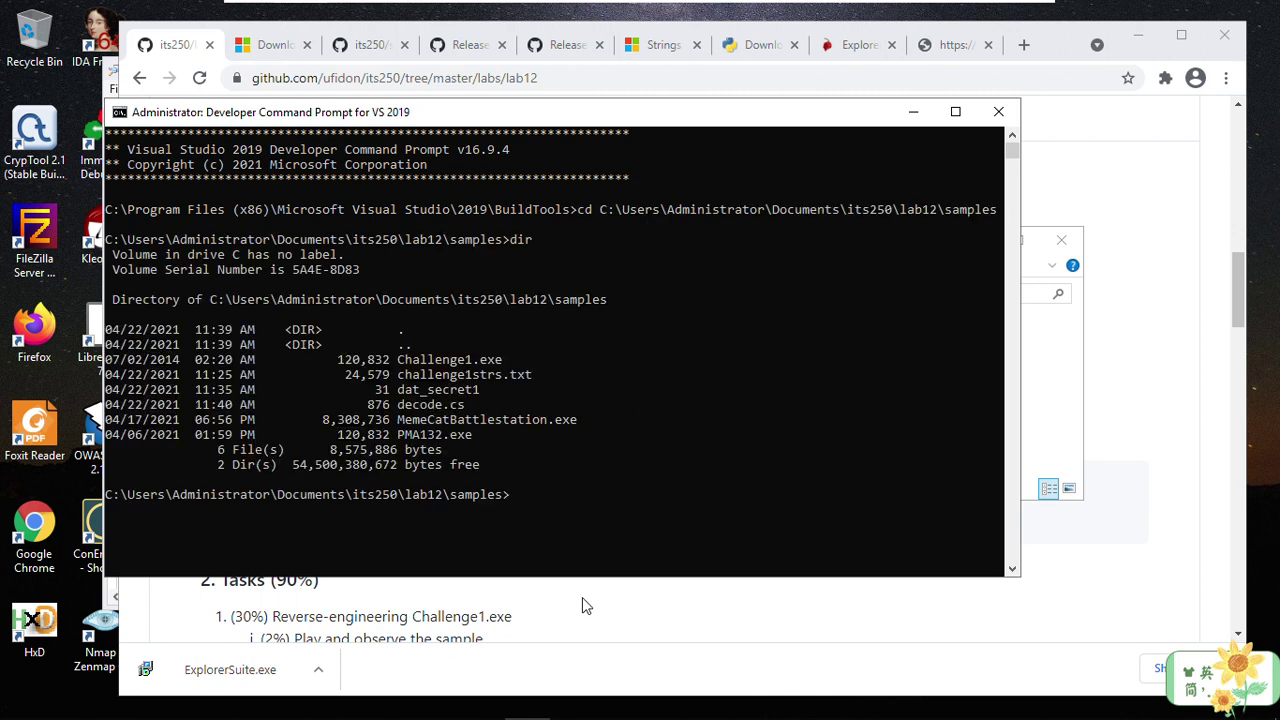
Step: Compile decode.cs with the csc compiler in the Developer Command Prompt
left_click_drag(397, 410, 467, 410)
left_click(541, 495)
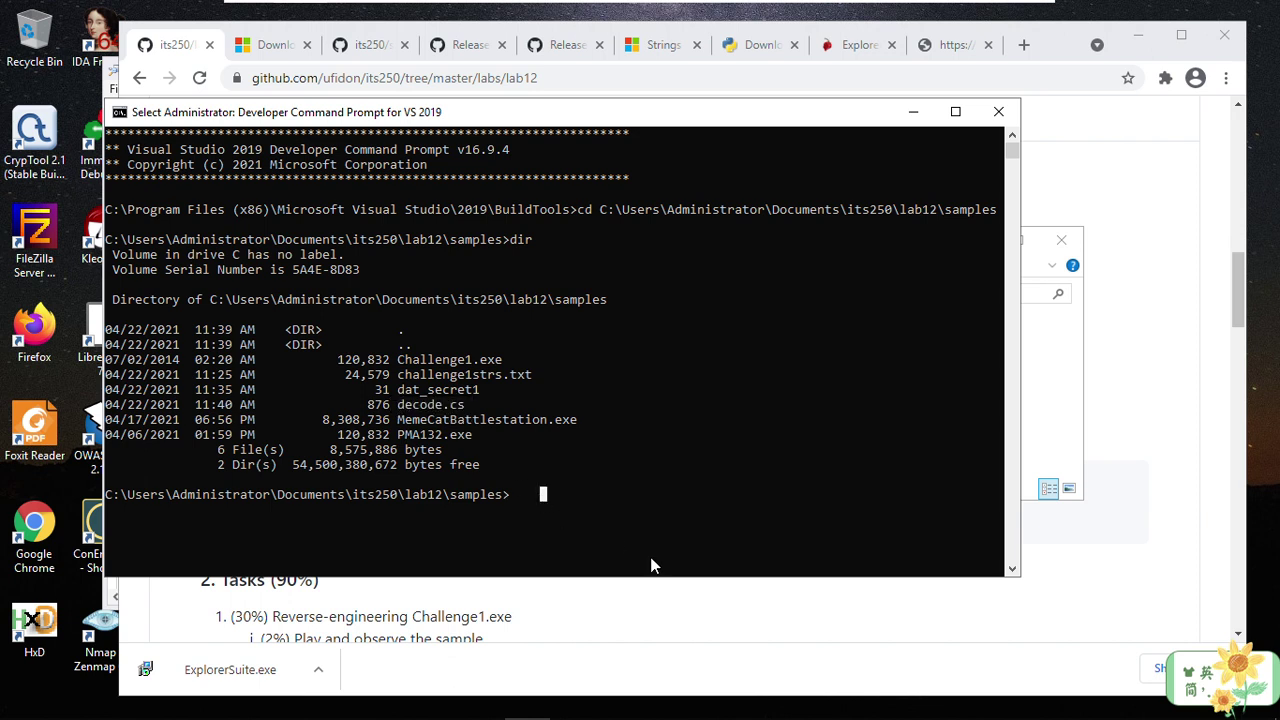
type("csc")
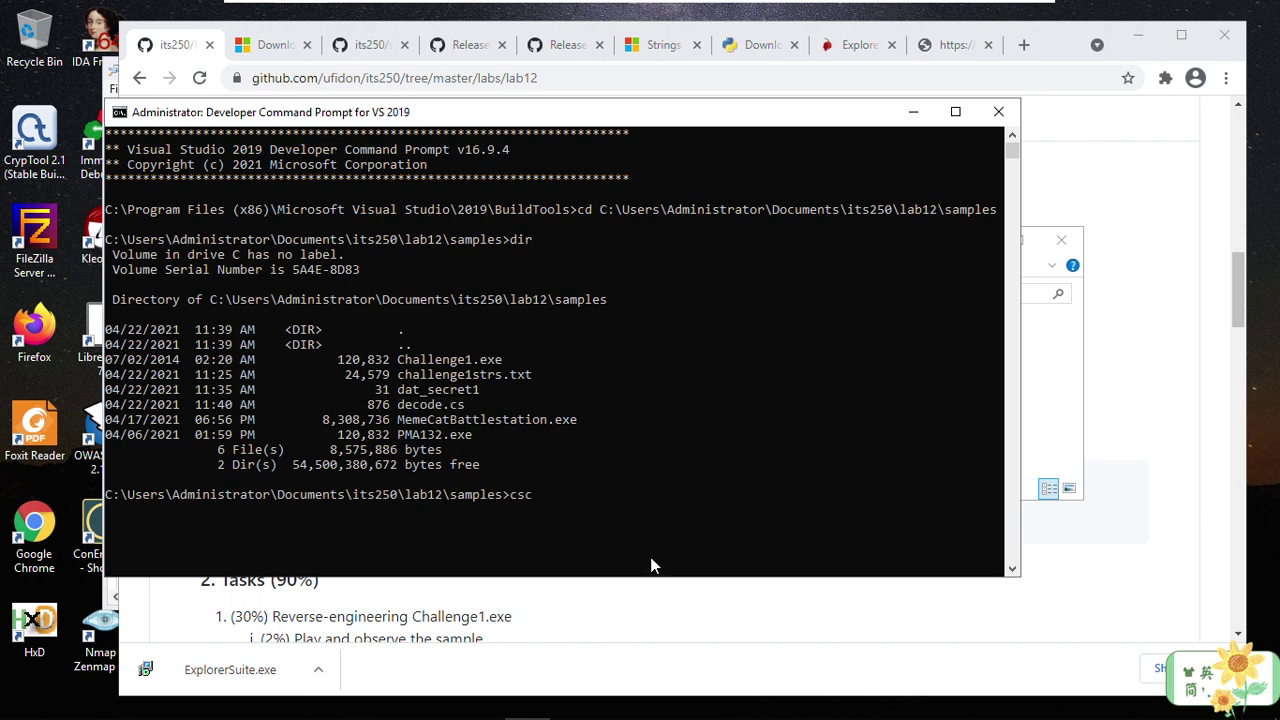
type(" dec")
key("Tab")
key("Return")
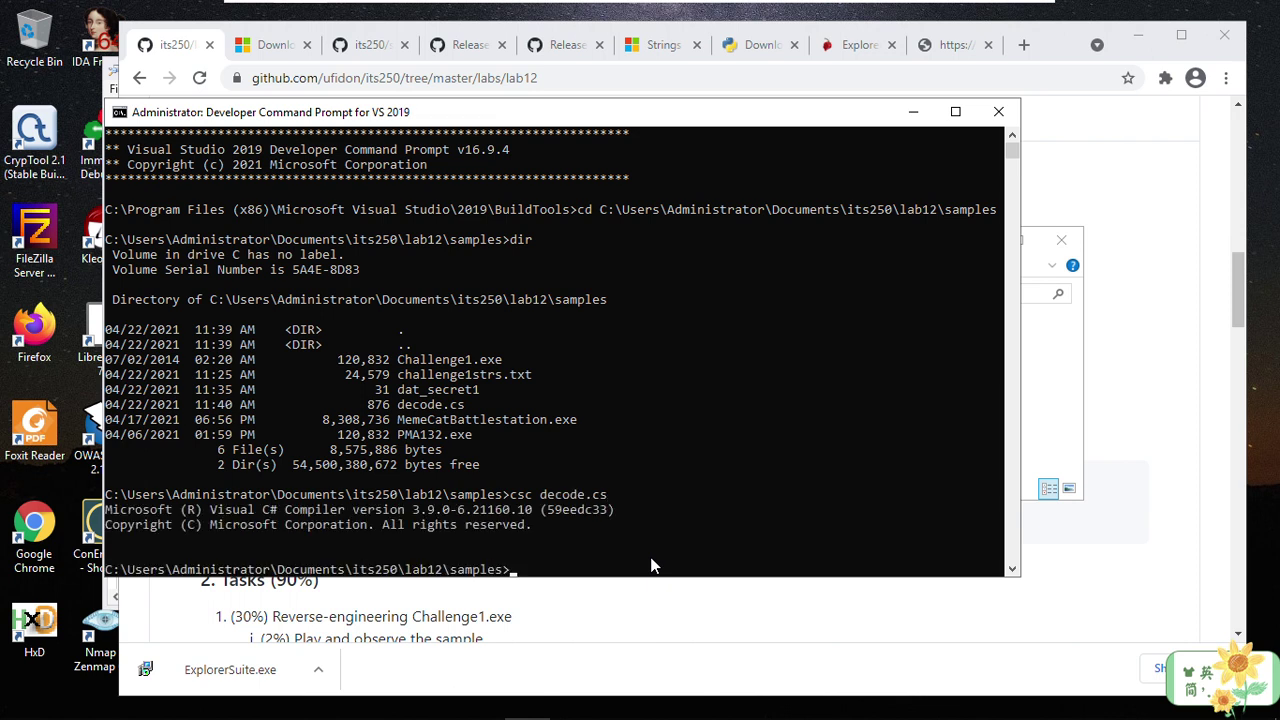
Step: List the samples folder's contents again with dir and check for the compiled decoder executable
scroll(451, 486, "down", 1)
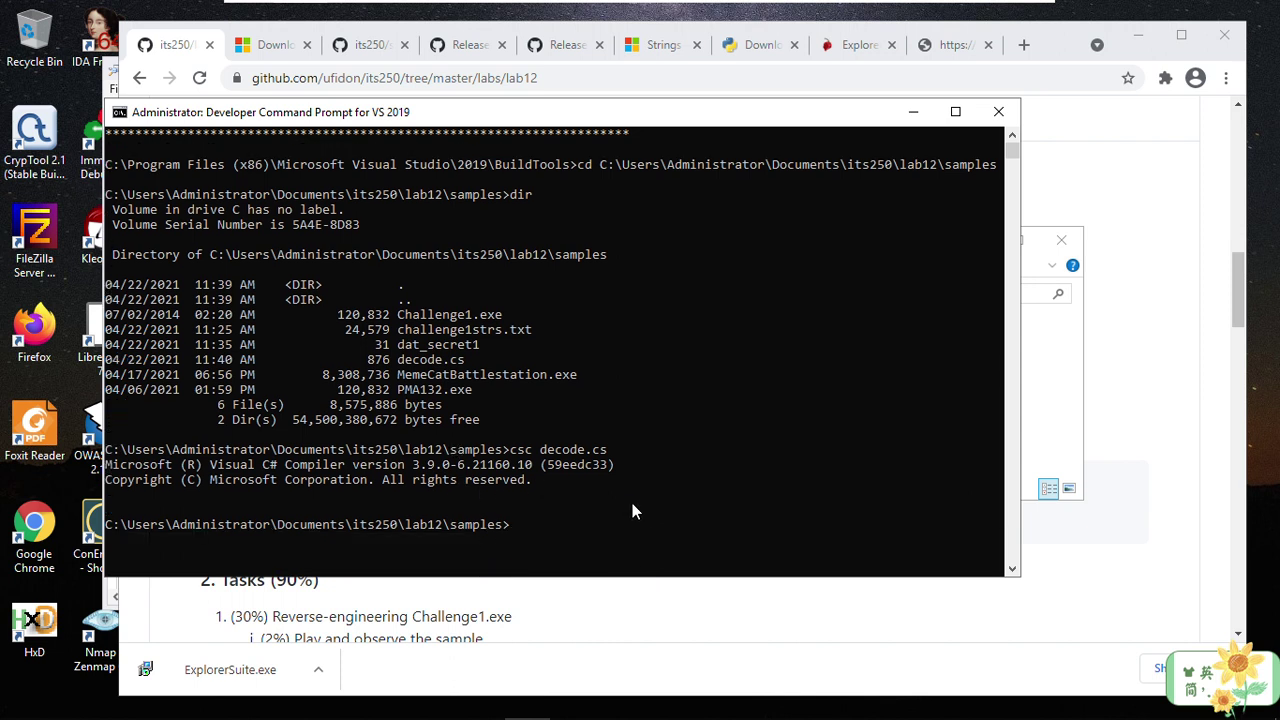
scroll(740, 508, "down", 1)
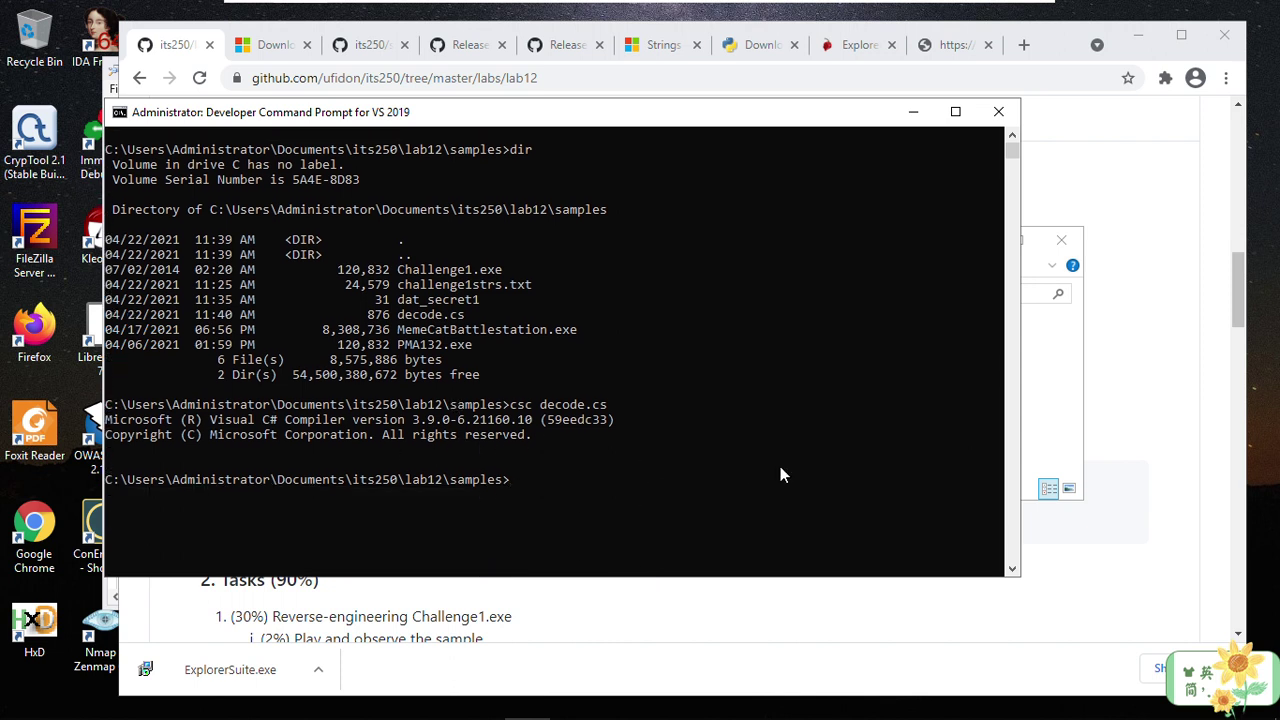
type("dir")
left_click_drag(394, 316, 422, 315)
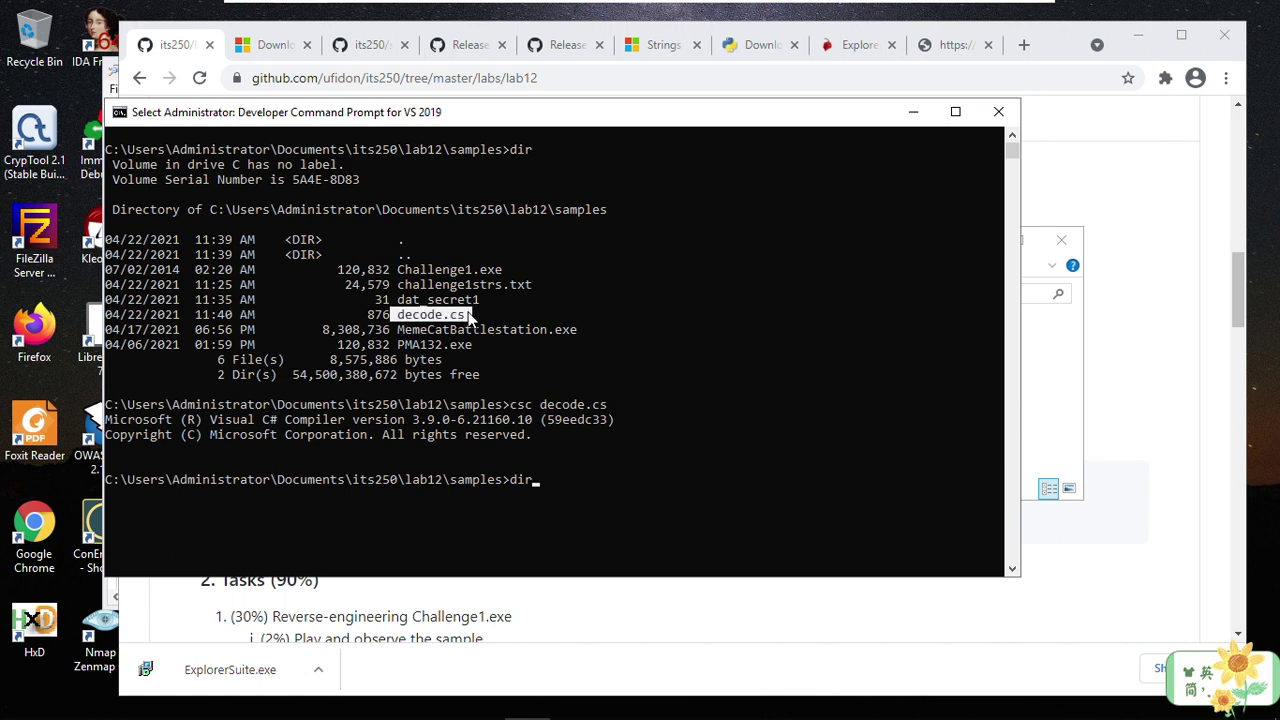
left_click(549, 481)
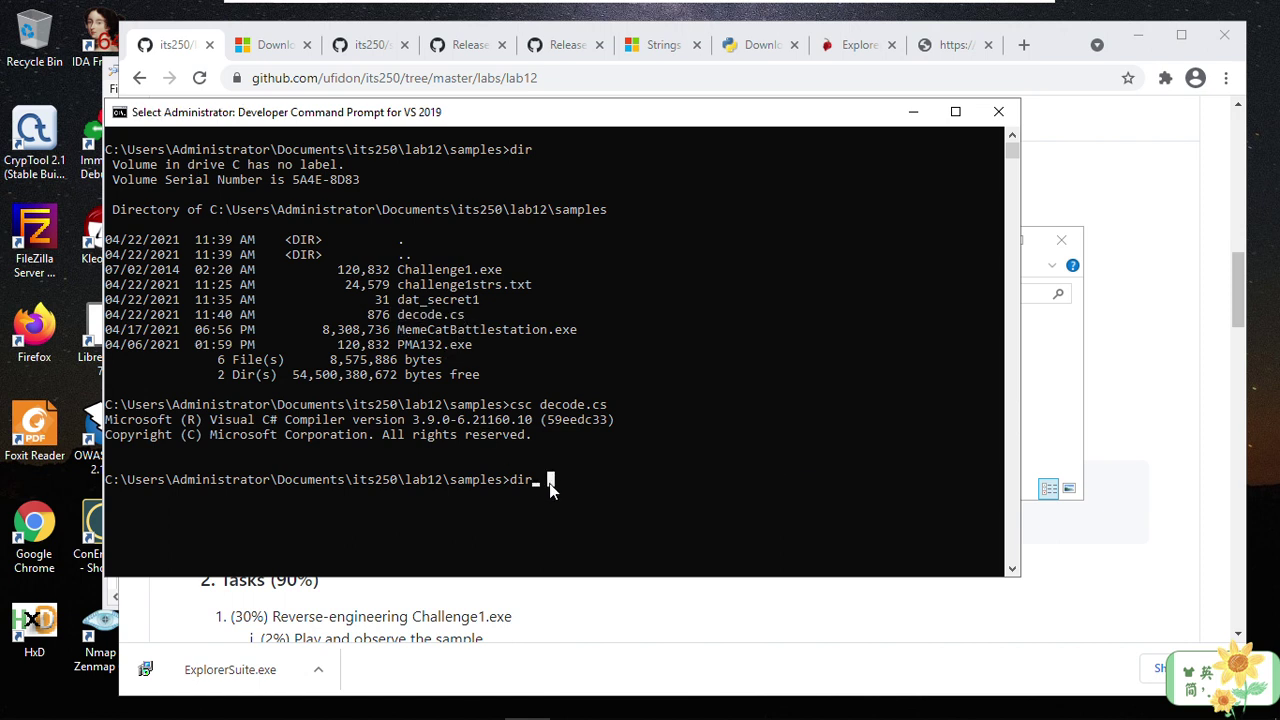
right_click(549, 483)
key("Return")
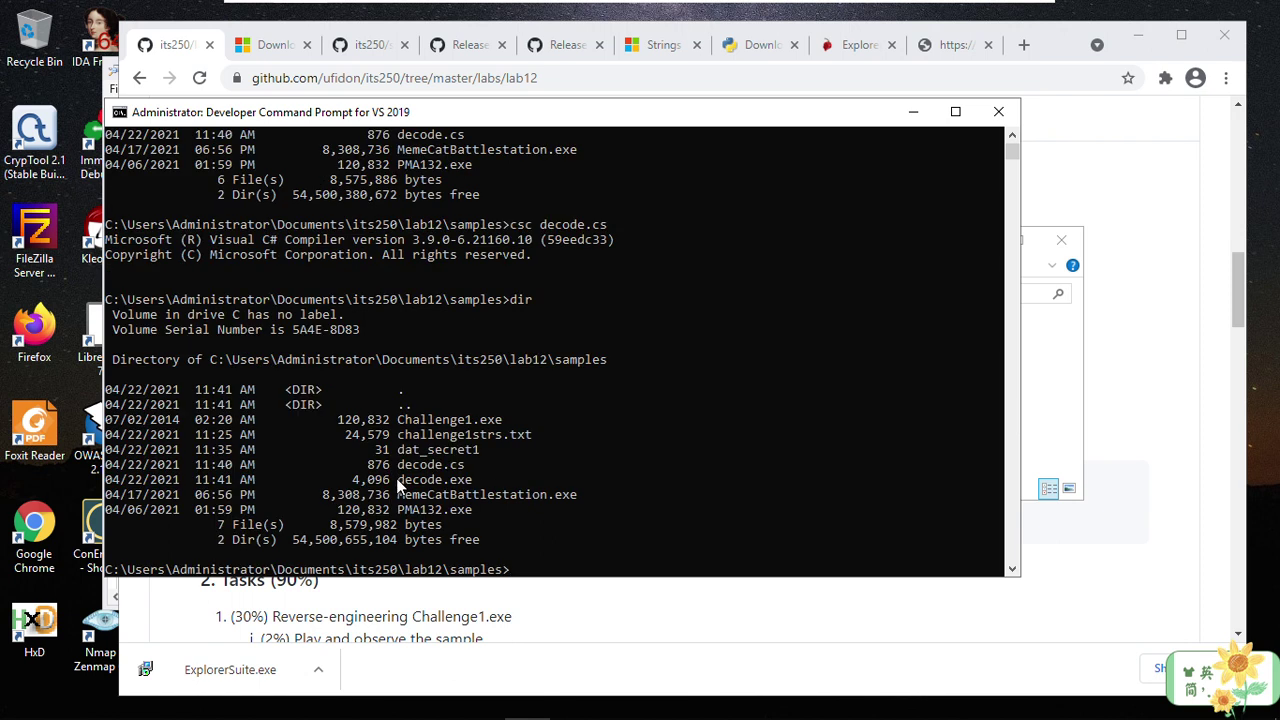
left_click_drag(398, 480, 475, 480)
left_click(479, 480)
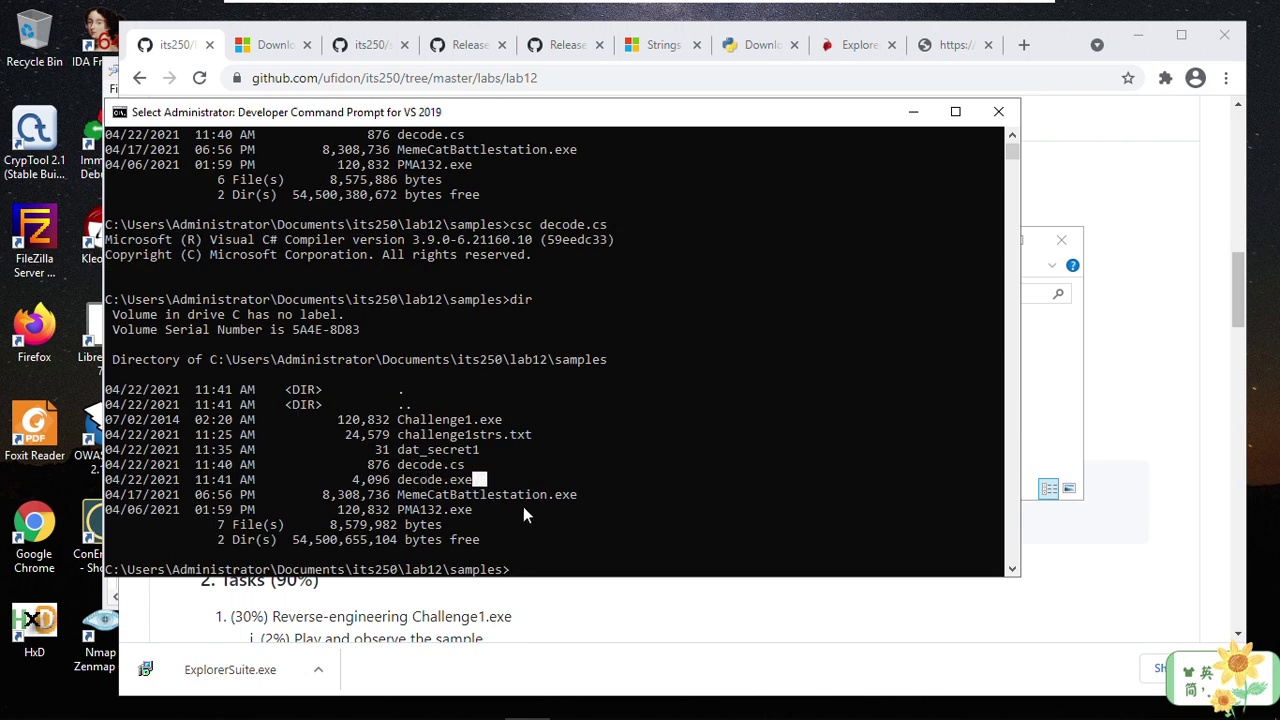
Step: Try running decode.exe without any arguments and examine the output it prints
scroll(545, 508, "down", 1)
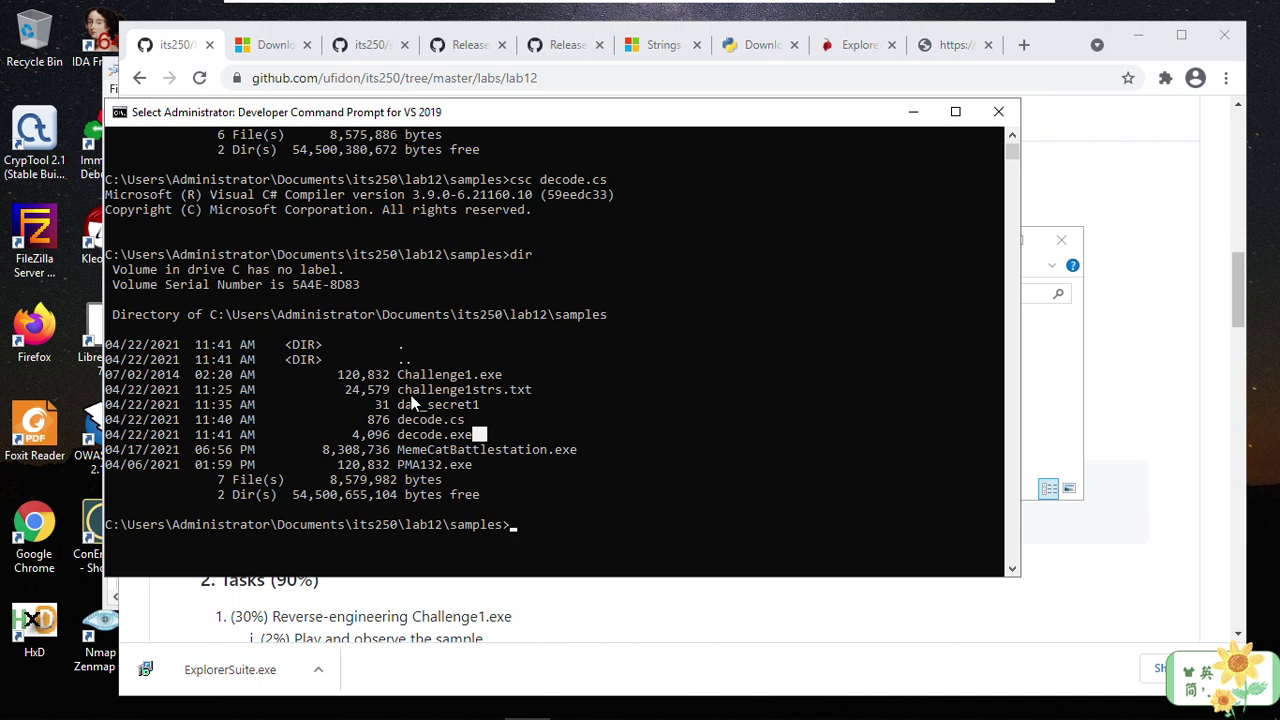
left_click(575, 526)
type("de")
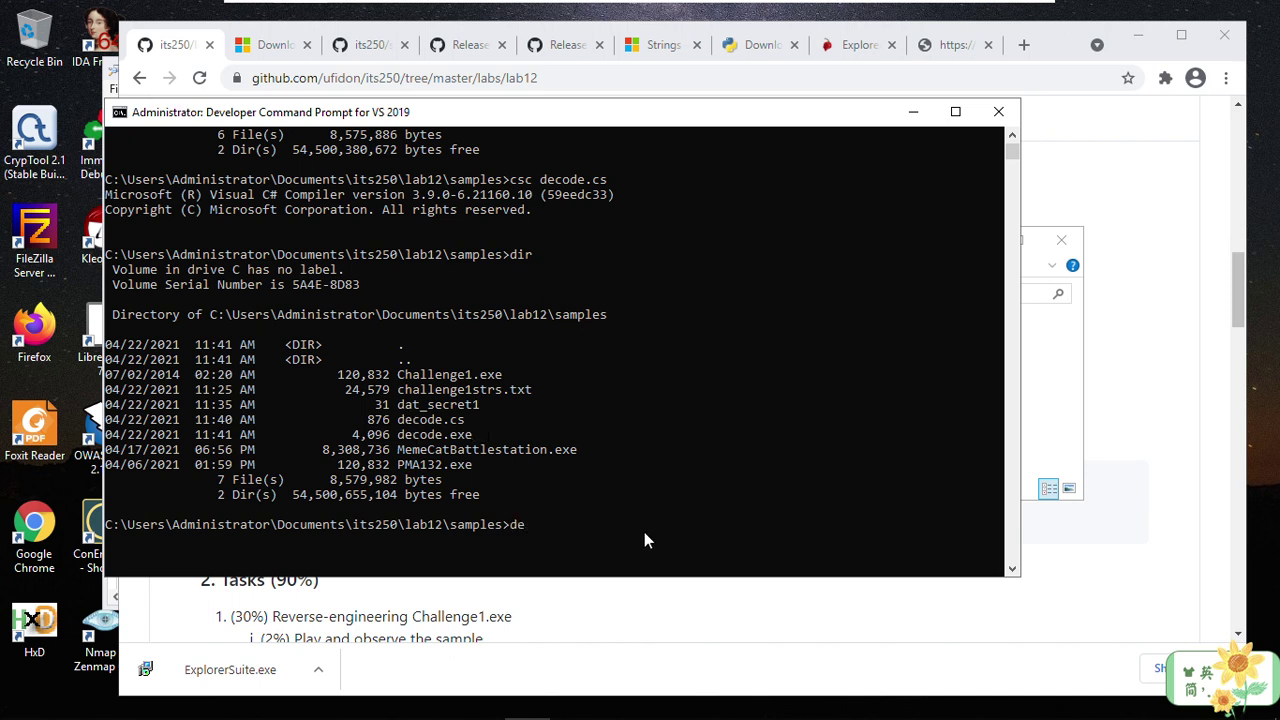
type("code.exe")
key("Return")
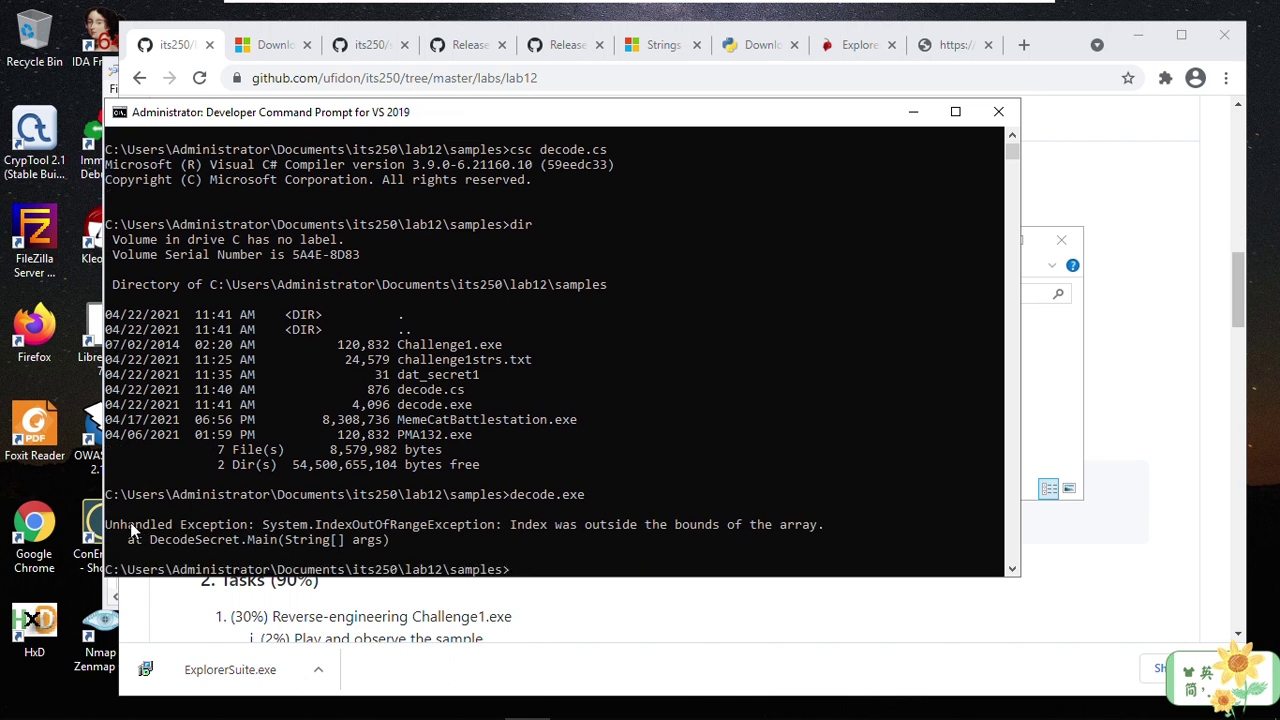
left_click_drag(130, 522, 353, 520)
left_click(475, 522)
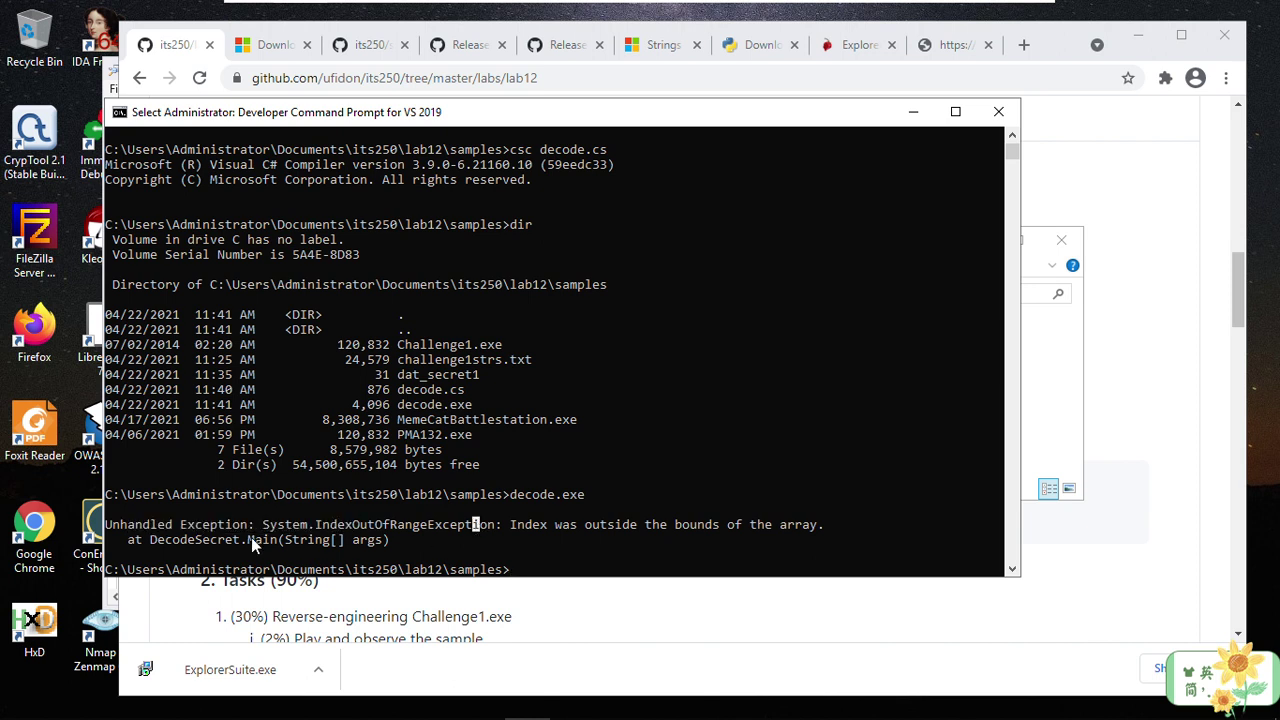
left_click_drag(251, 537, 314, 536)
left_click(480, 537)
left_click_drag(583, 526, 752, 530)
left_click(634, 540)
key("Escape")
Step: Run decode.exe with dat_secret1 as its argument and highlight the decoded output line
key("Up")
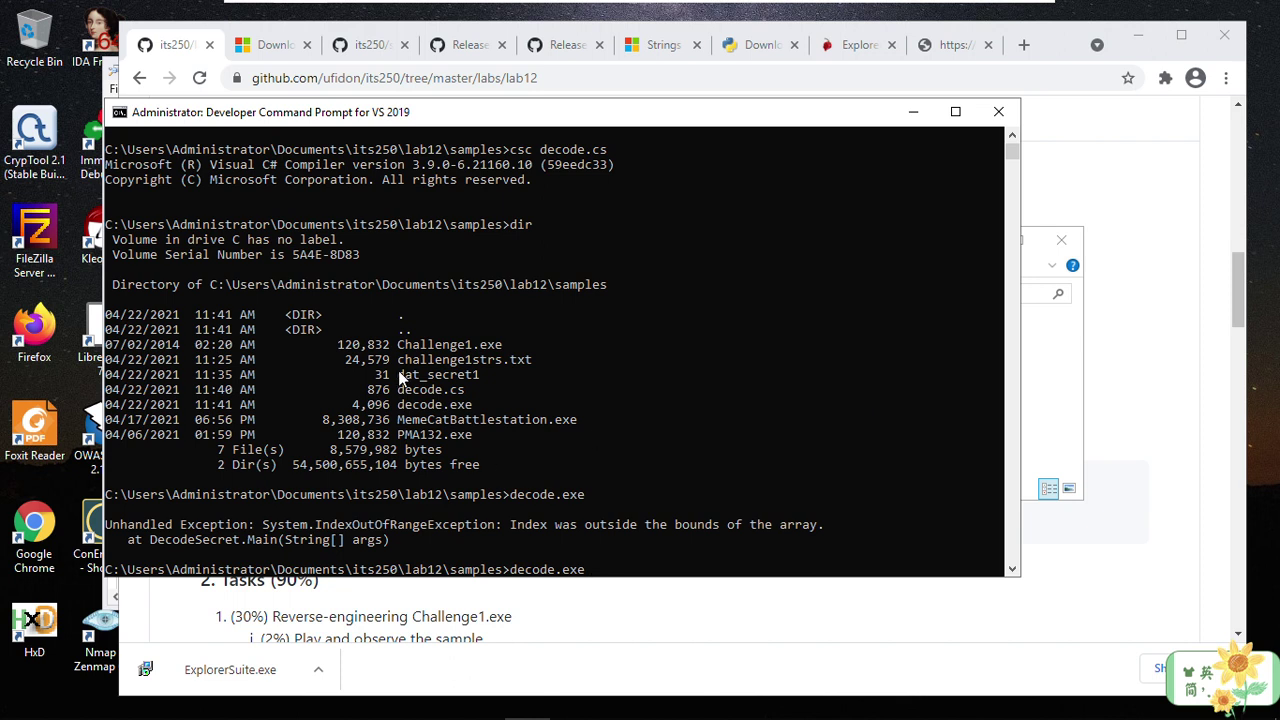
left_click_drag(399, 374, 481, 375)
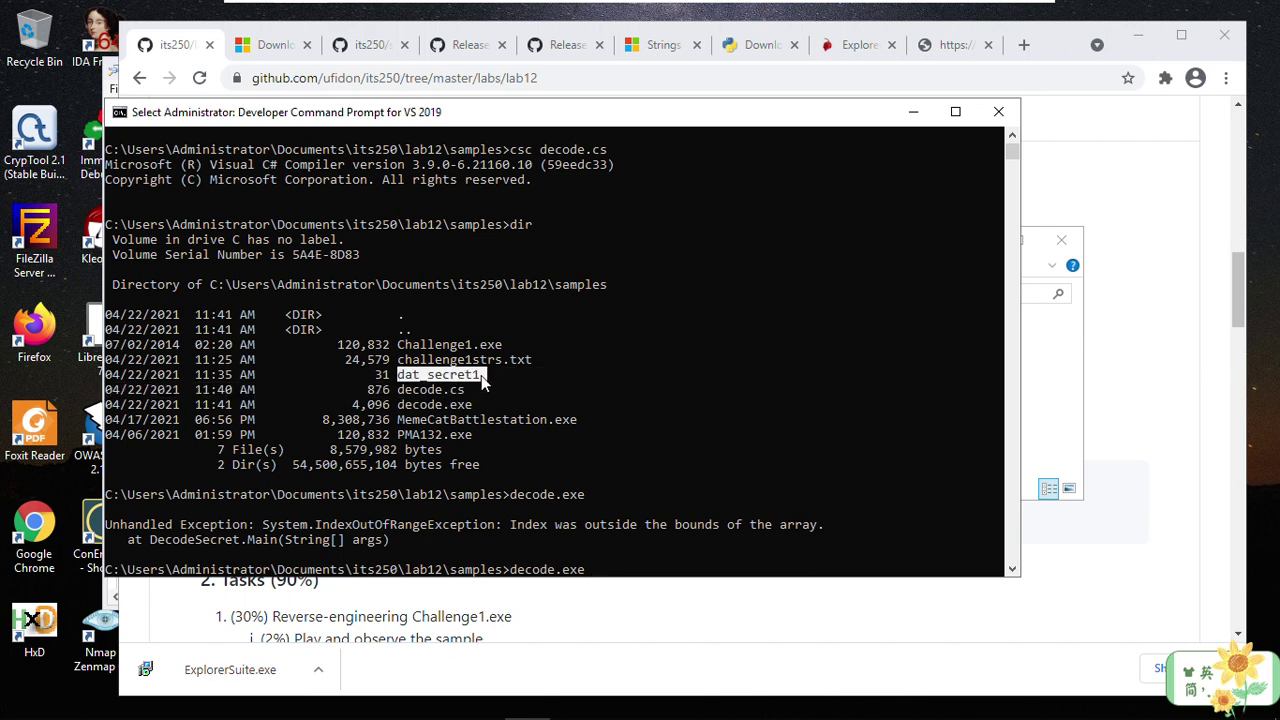
left_click(610, 569)
type("data")
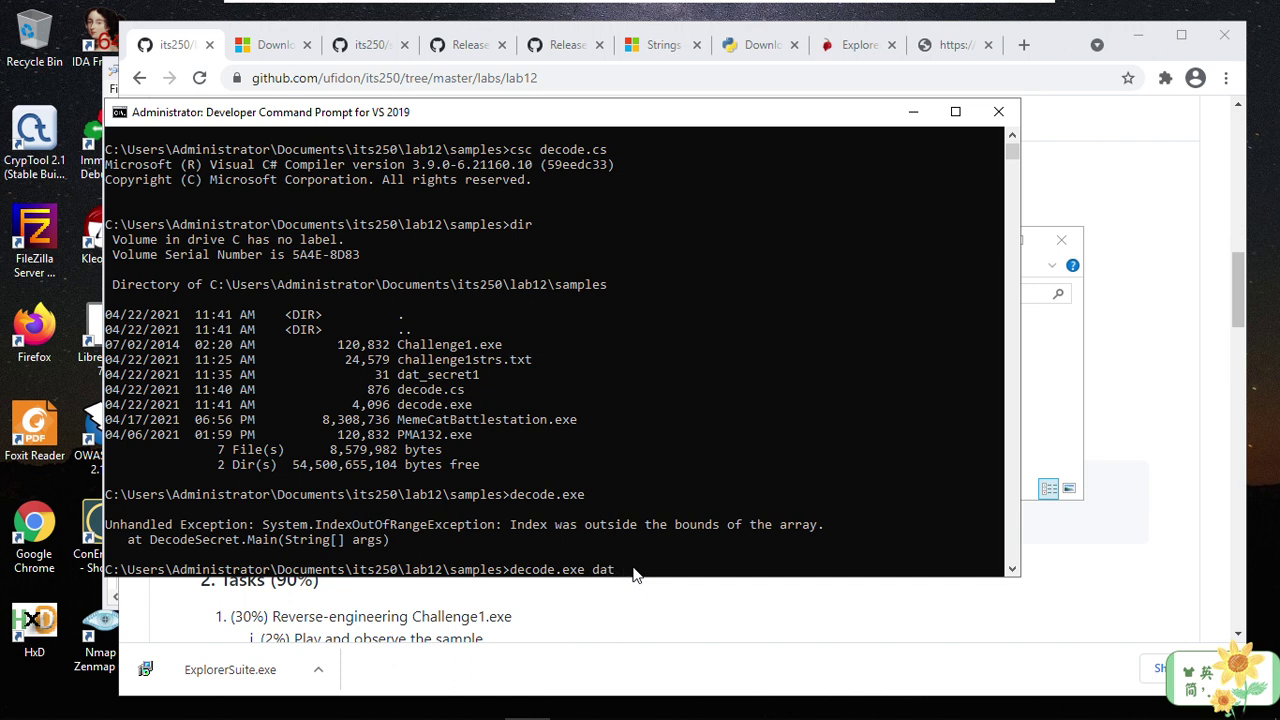
key("Tab")
left_click(717, 554)
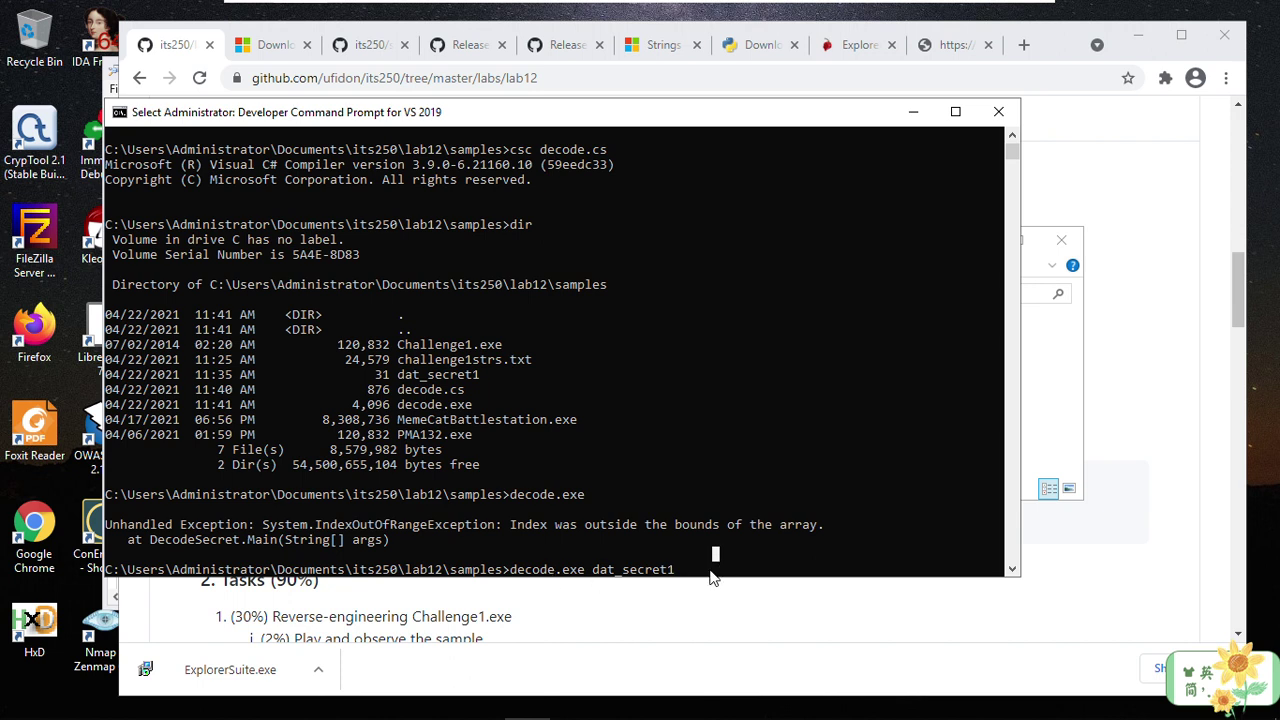
key("Escape")
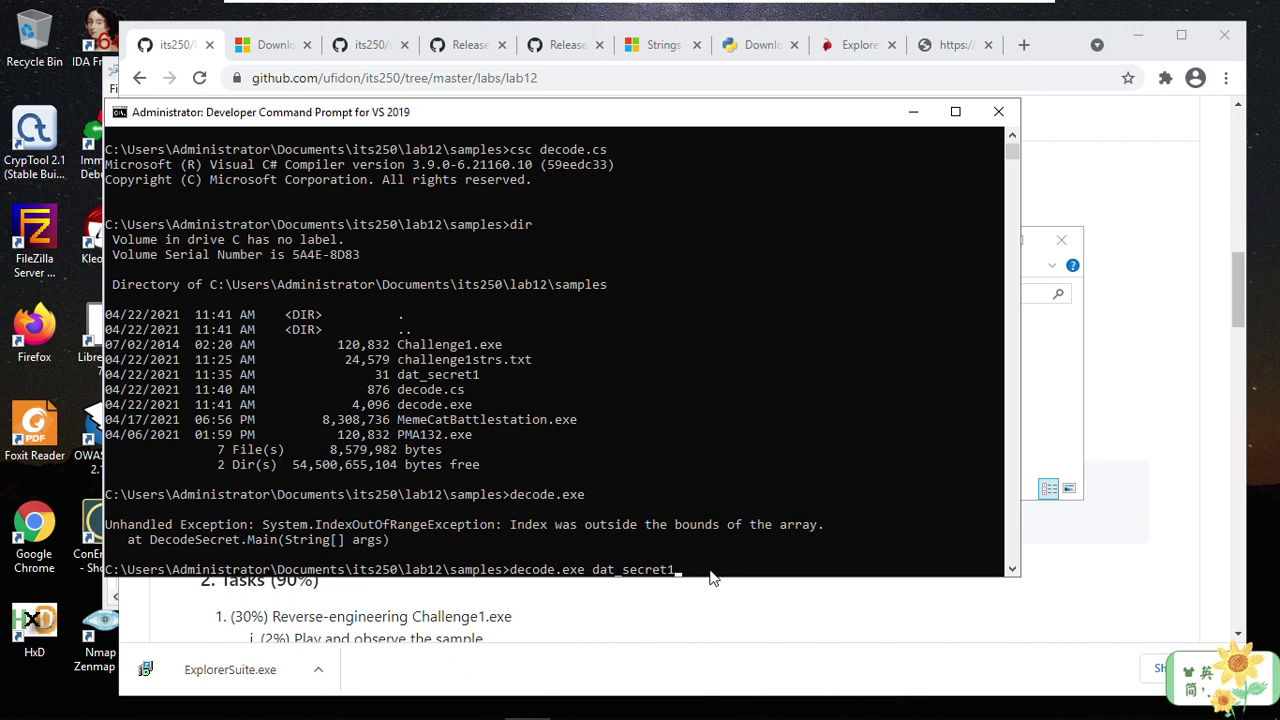
key("Return")
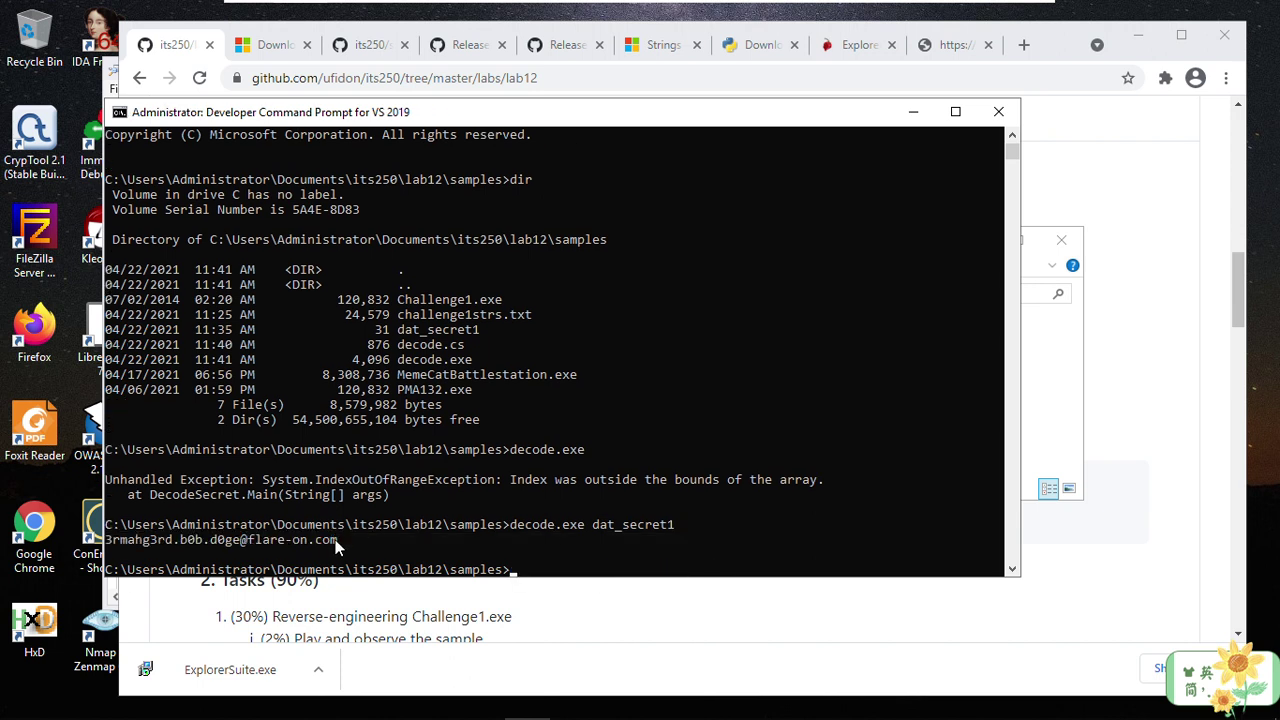
left_click_drag(338, 540, 106, 545)
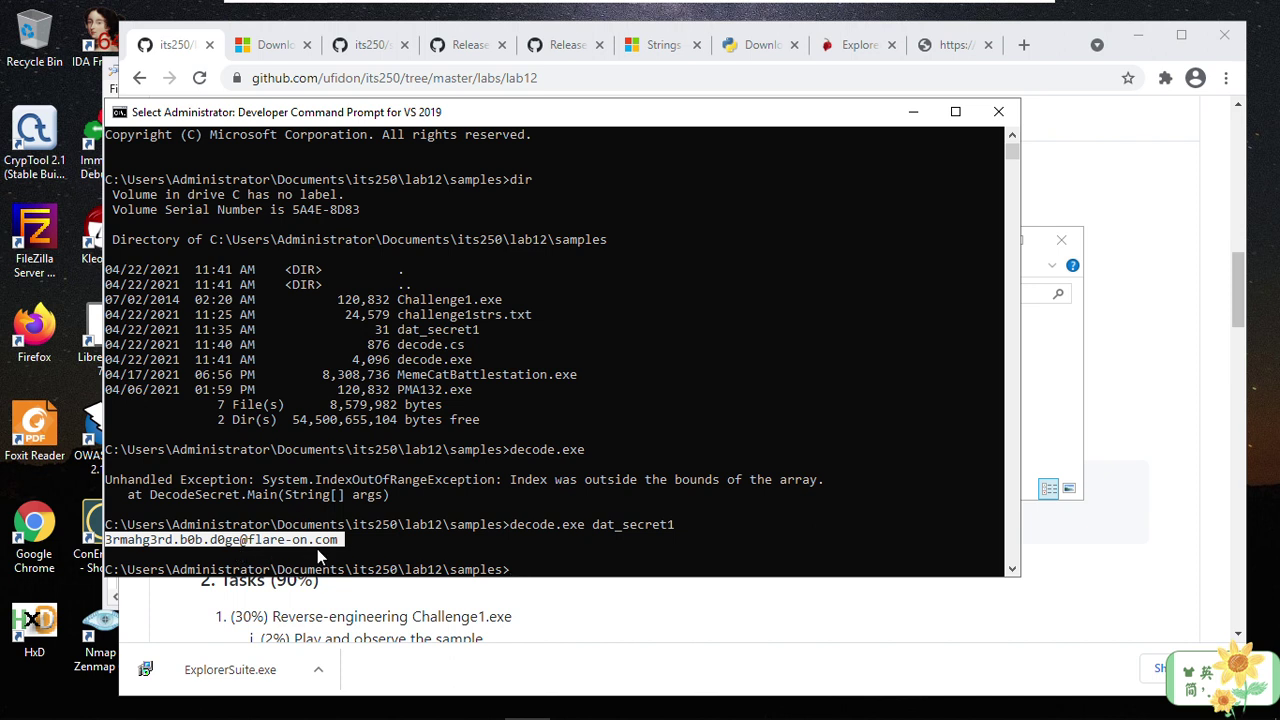
Step: Switch to Chrome and review the Challenge1.exe reverse-engineering tasks in the lab12 README
left_click(172, 52)
scroll(510, 470, "down", 1)
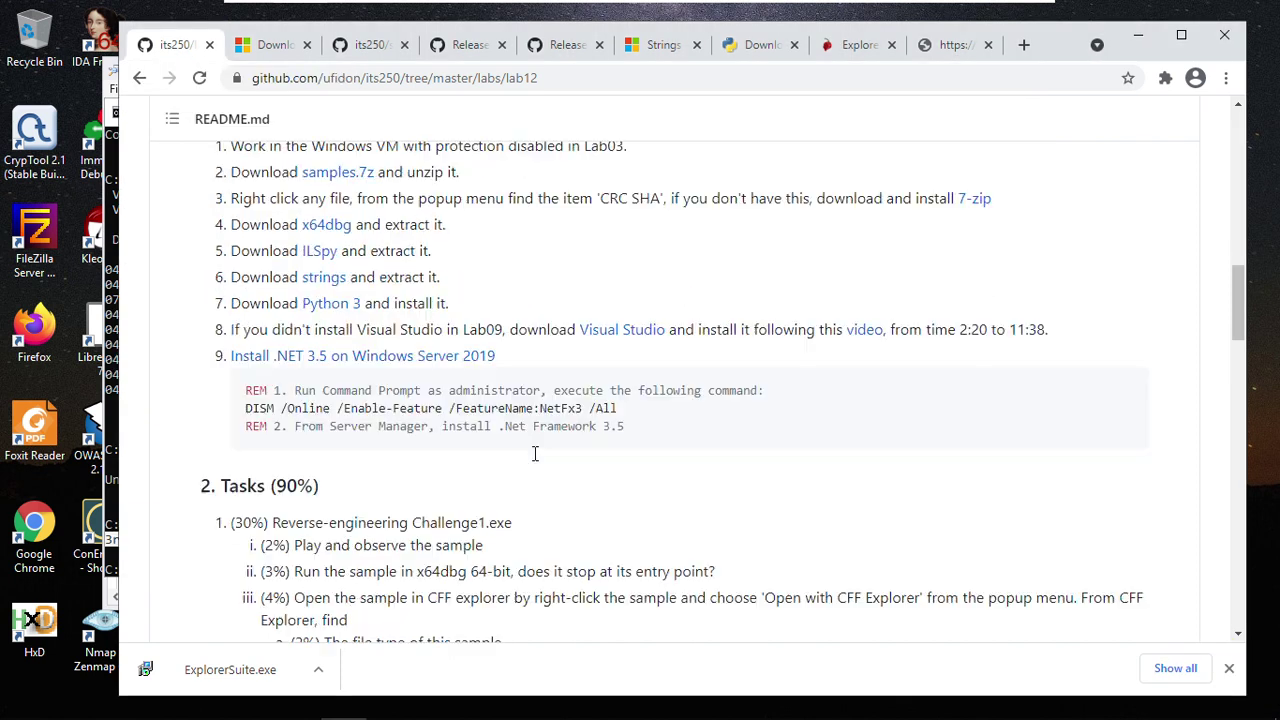
scroll(535, 453, "down", 3)
scroll(537, 466, "down", 1)
scroll(491, 429, "up", 1)
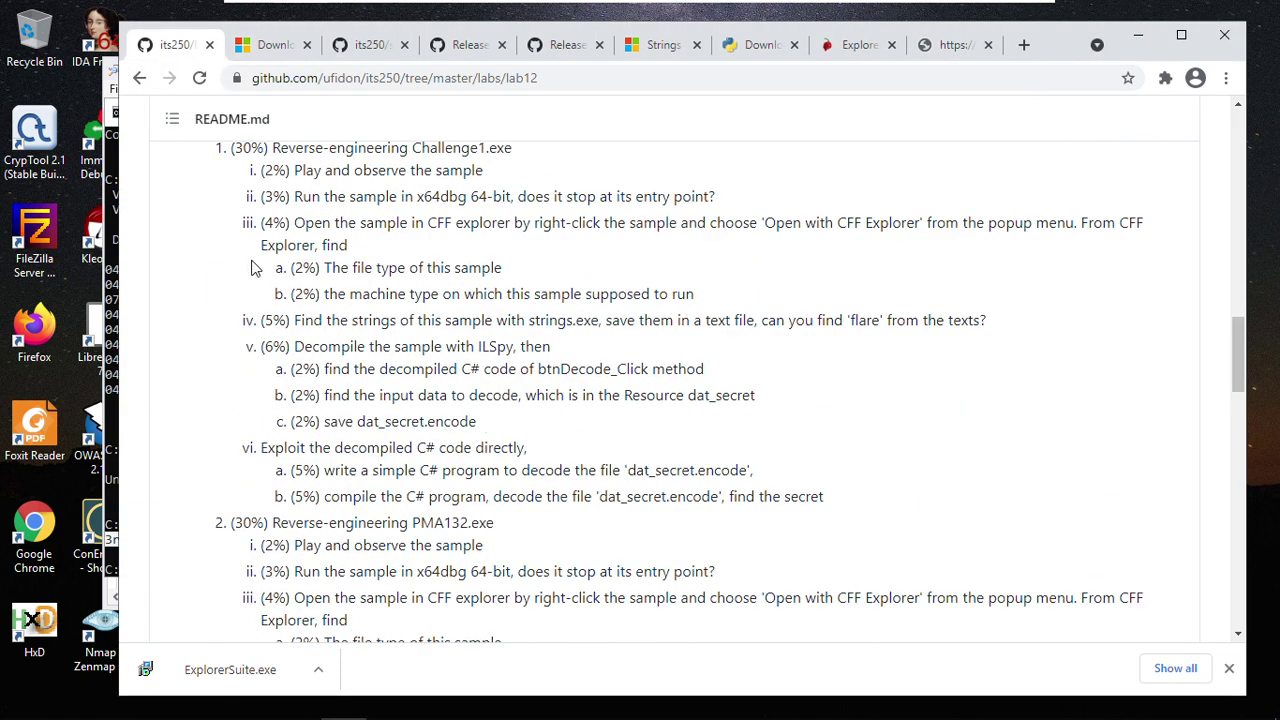
scroll(255, 268, "up", 1)
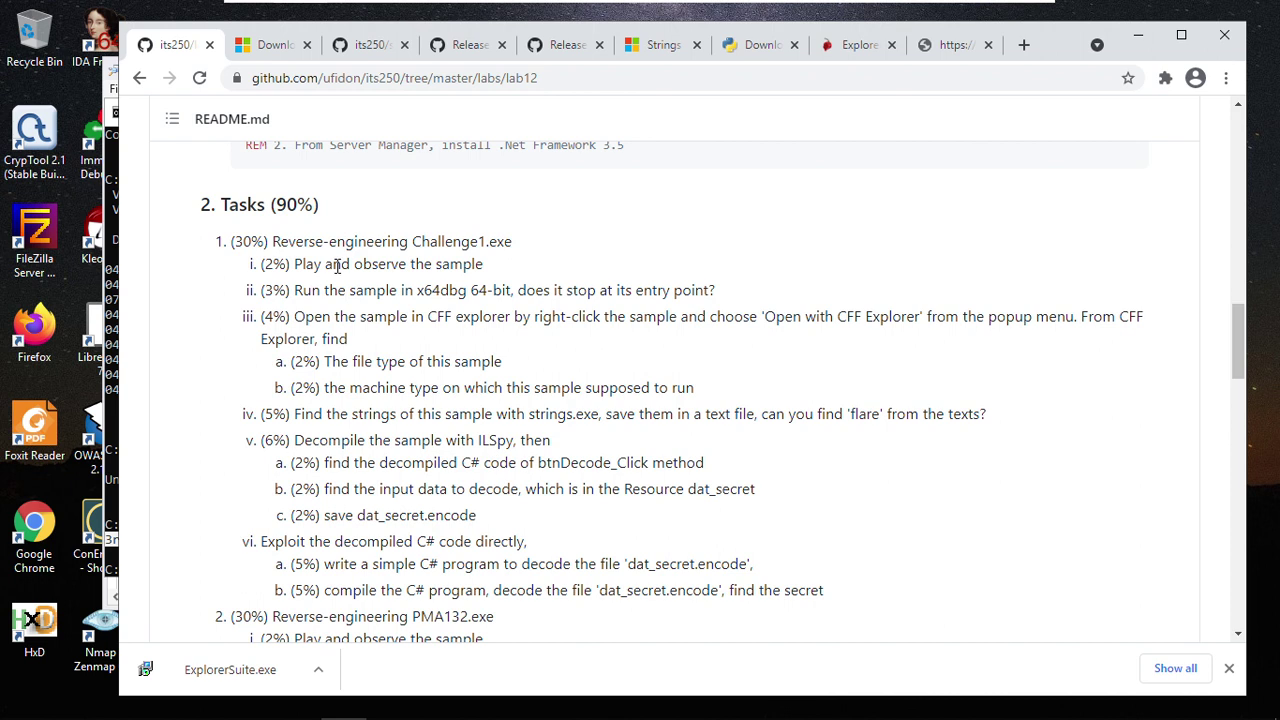
left_click_drag(413, 241, 513, 241)
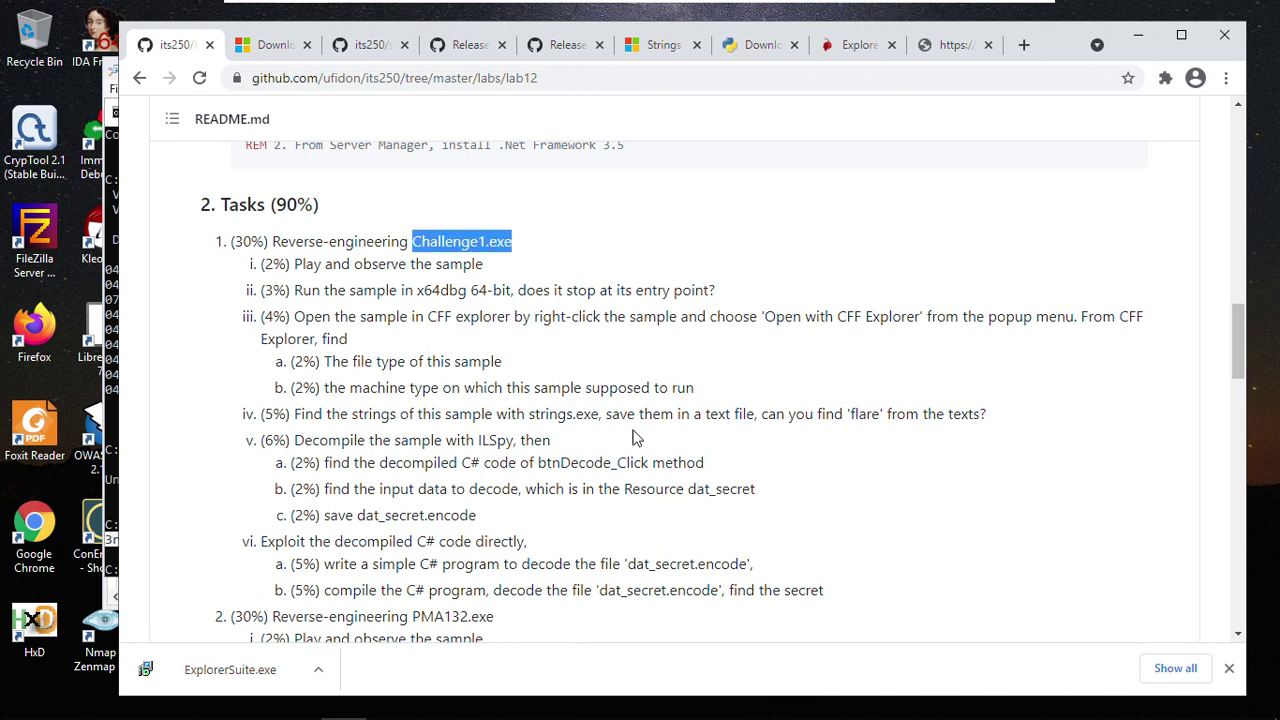
left_click(645, 447)
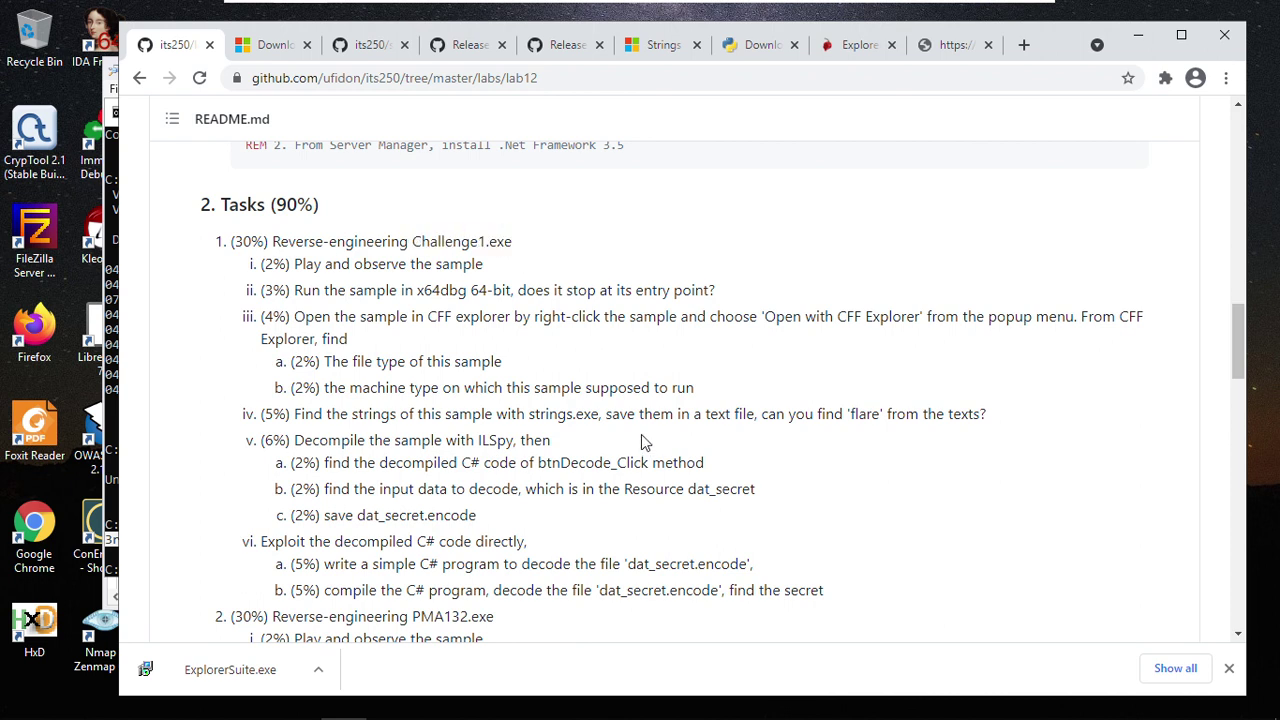
Step: Review the PMA132.exe reverse-engineering tasks in the README, including the CFF Explorer, strings and ILSpy items and the 'DOTNET' search
scroll(643, 440, "down", 1)
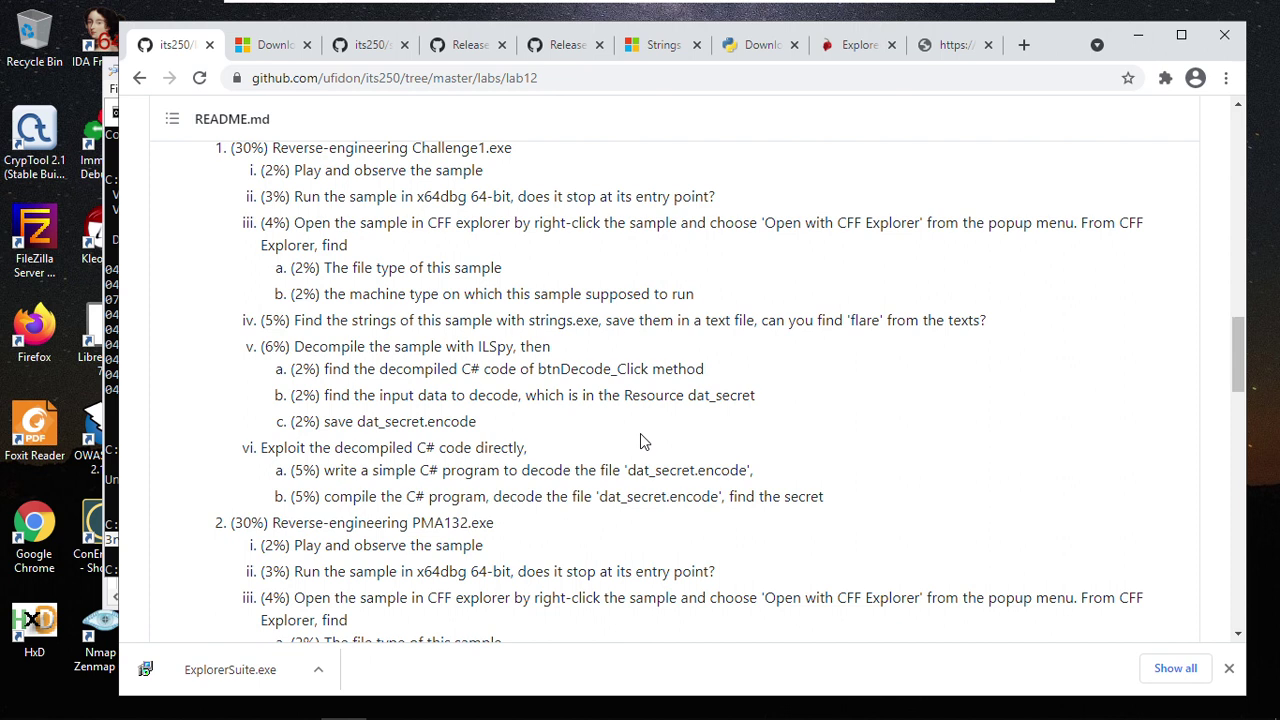
left_click_drag(415, 518, 488, 522)
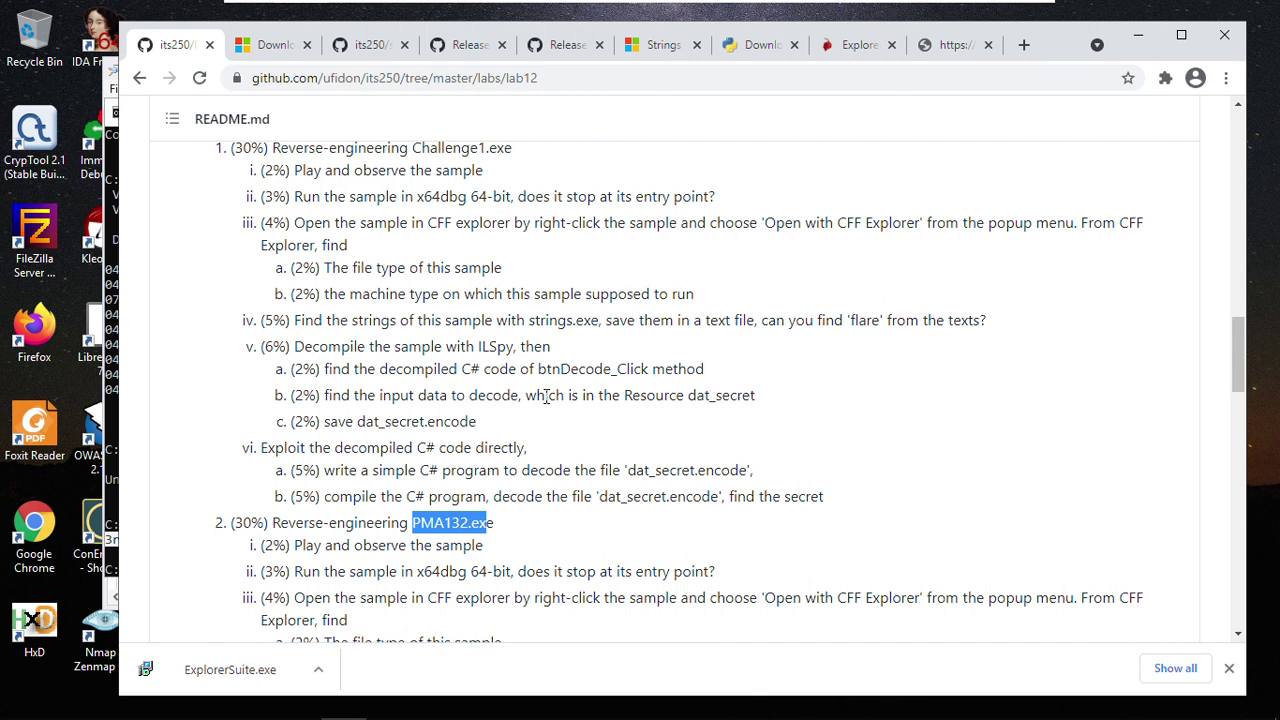
scroll(547, 398, "down", 1)
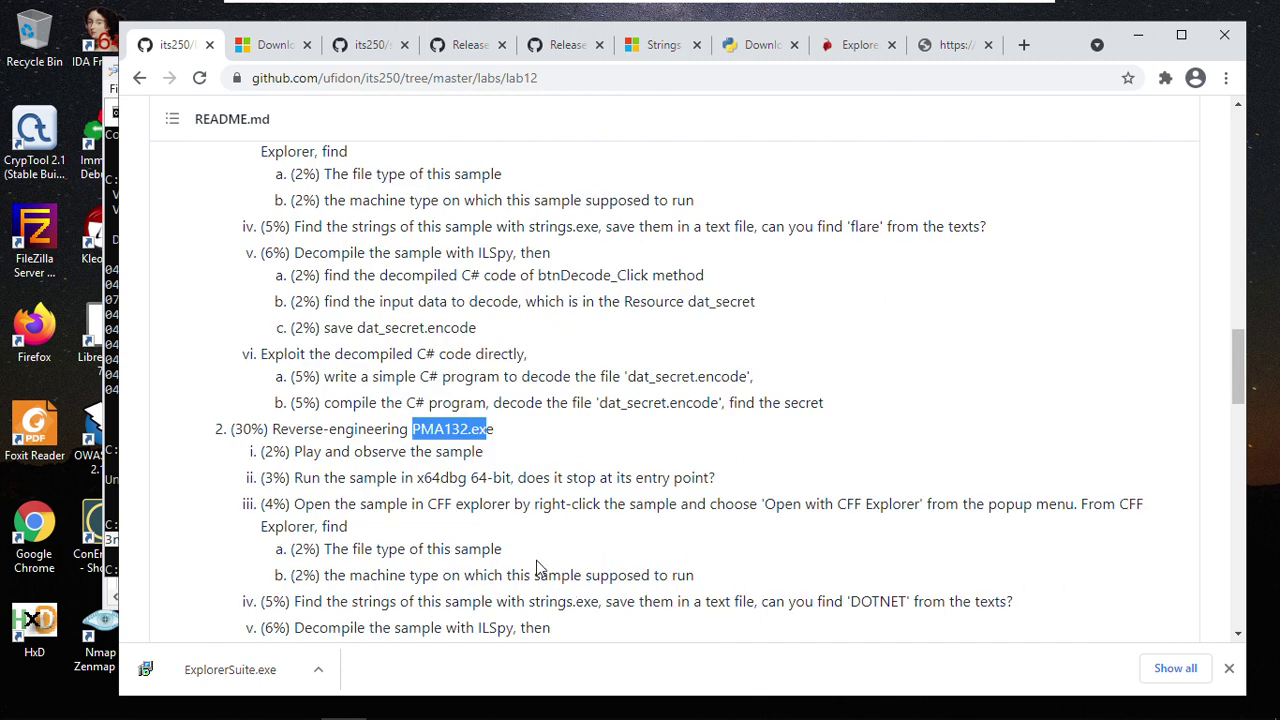
scroll(566, 565, "down", 1)
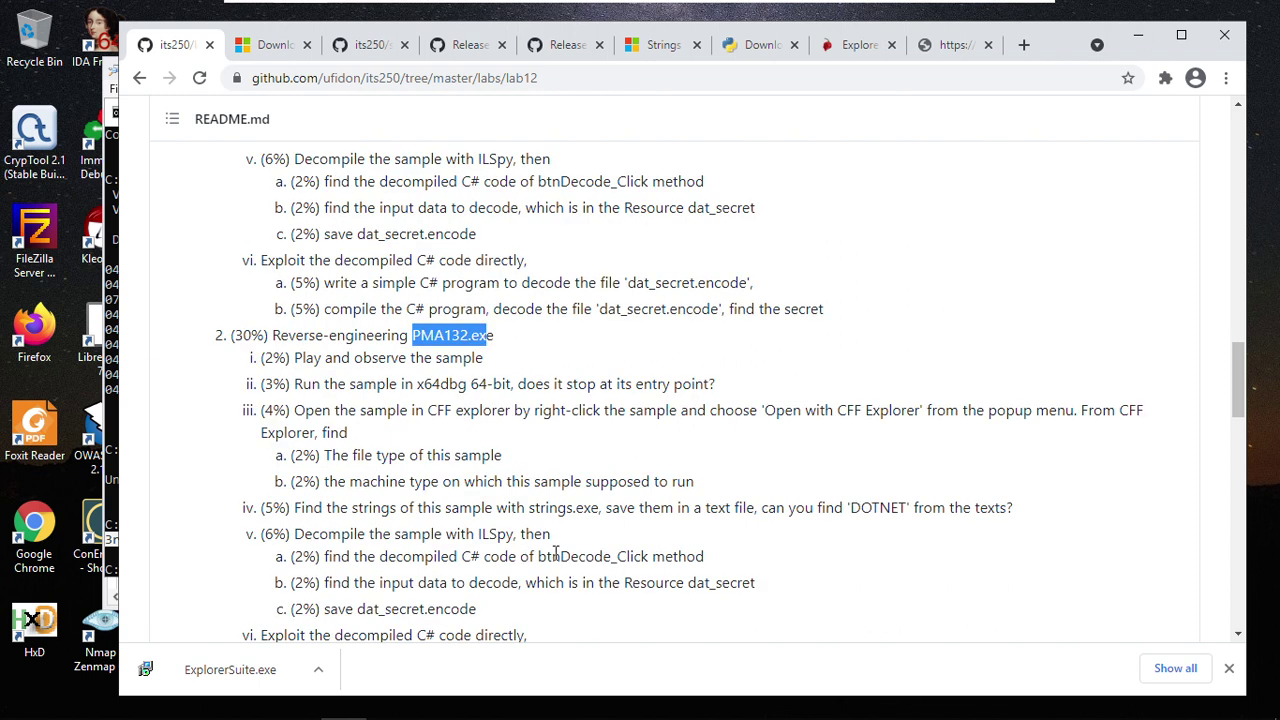
left_click_drag(538, 556, 628, 557)
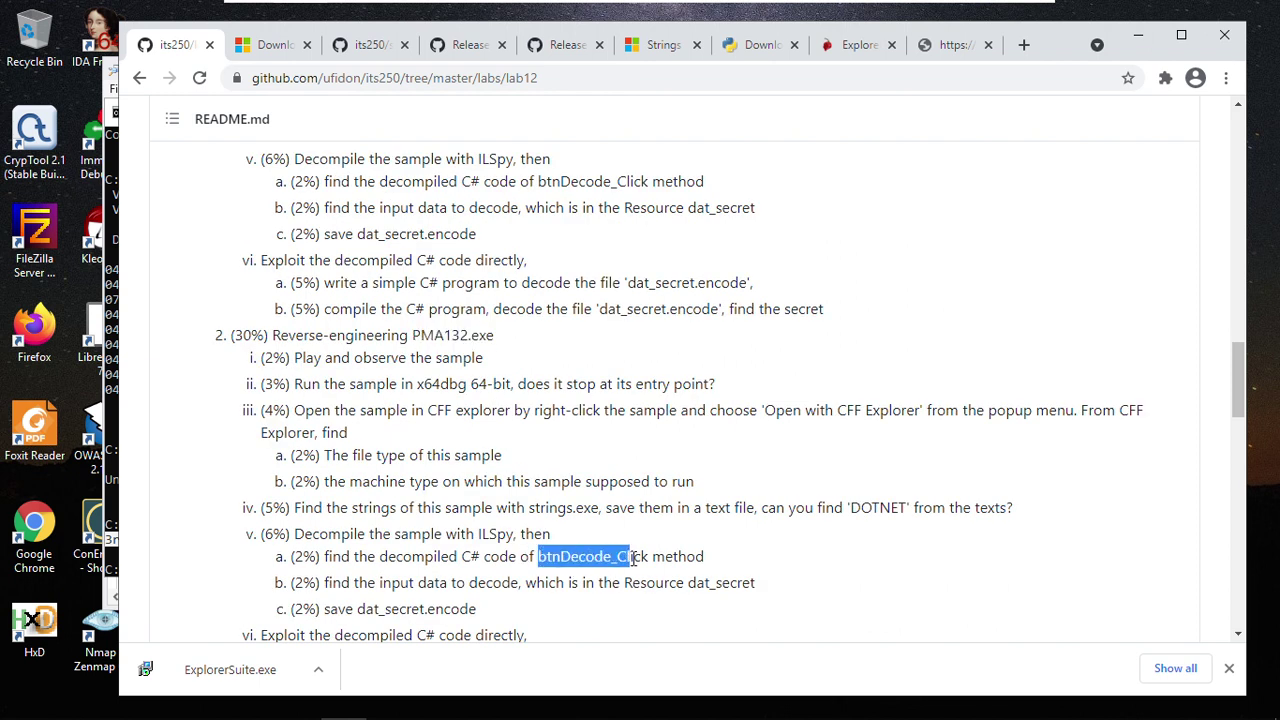
left_click(381, 482)
scroll(380, 478, "down", 1)
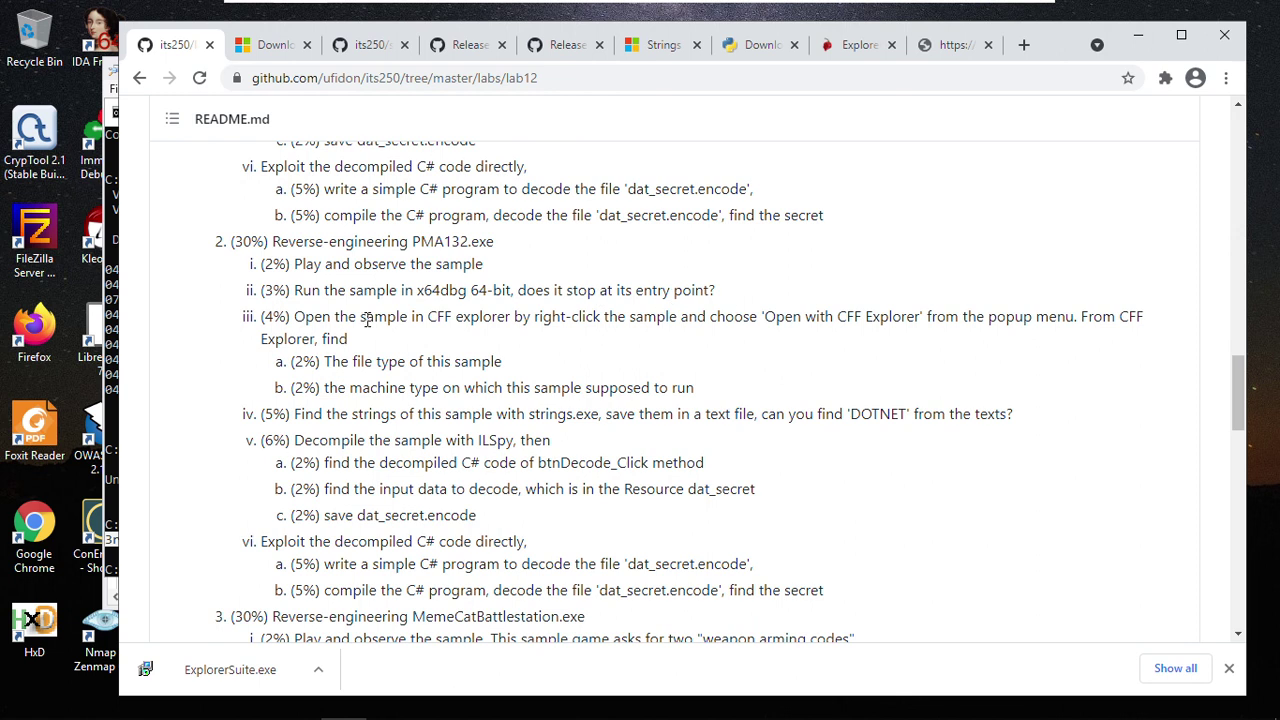
left_click_drag(427, 317, 499, 317)
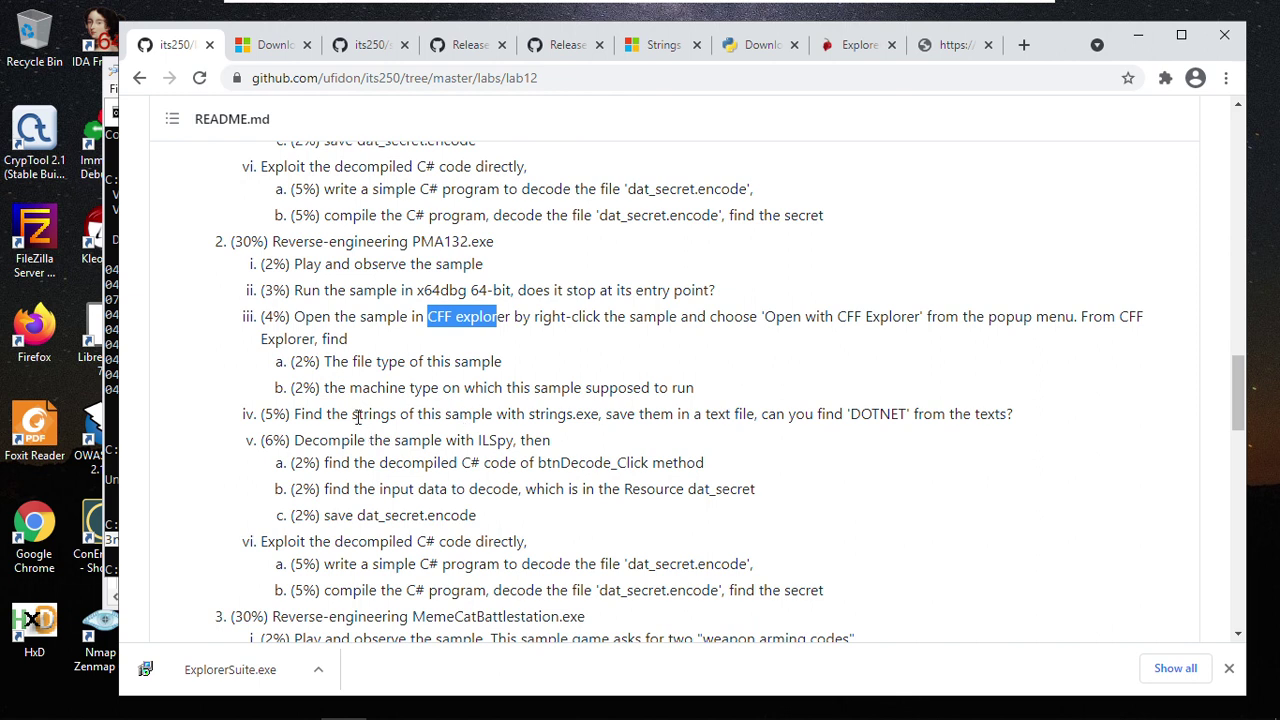
left_click_drag(352, 413, 418, 413)
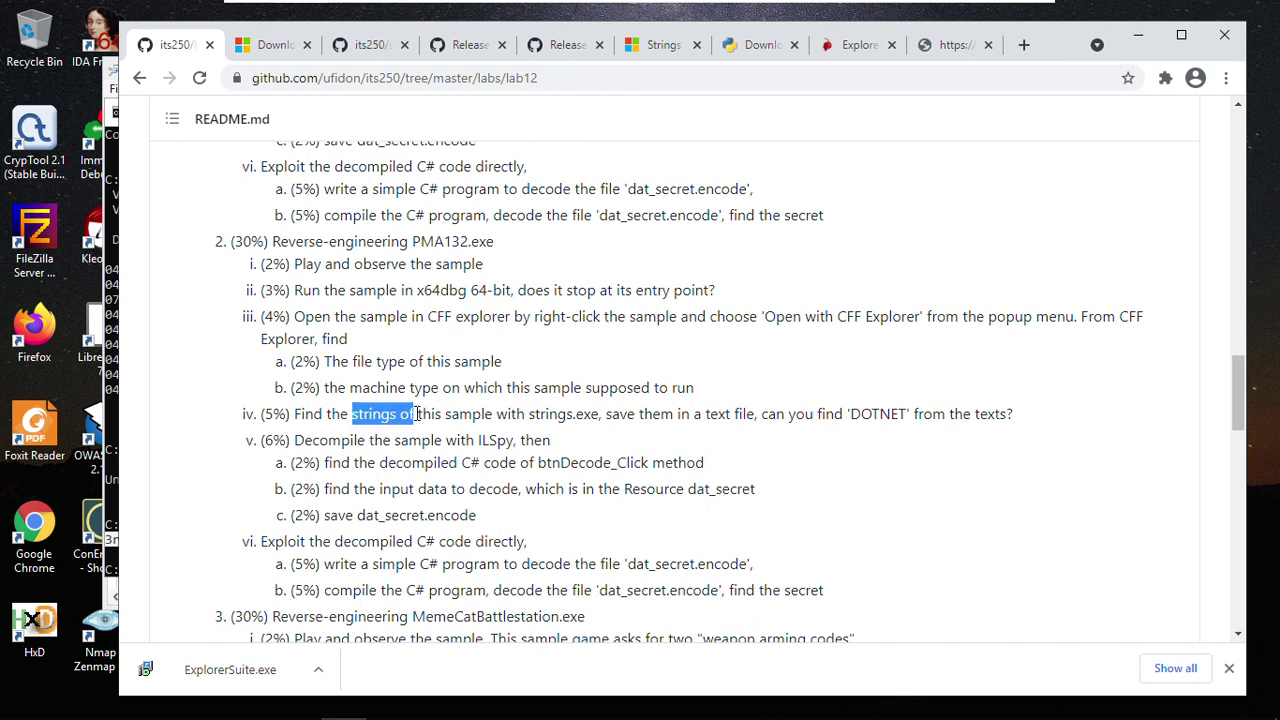
left_click(851, 413)
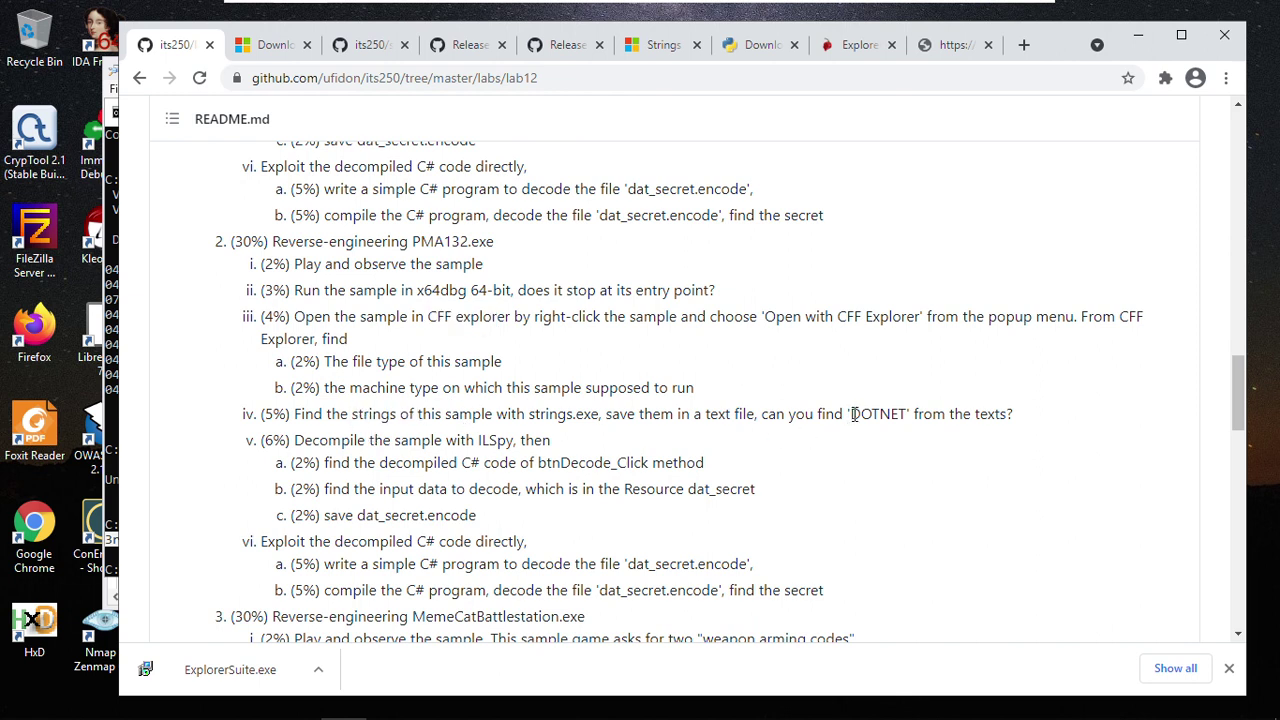
left_click_drag(853, 413, 908, 413)
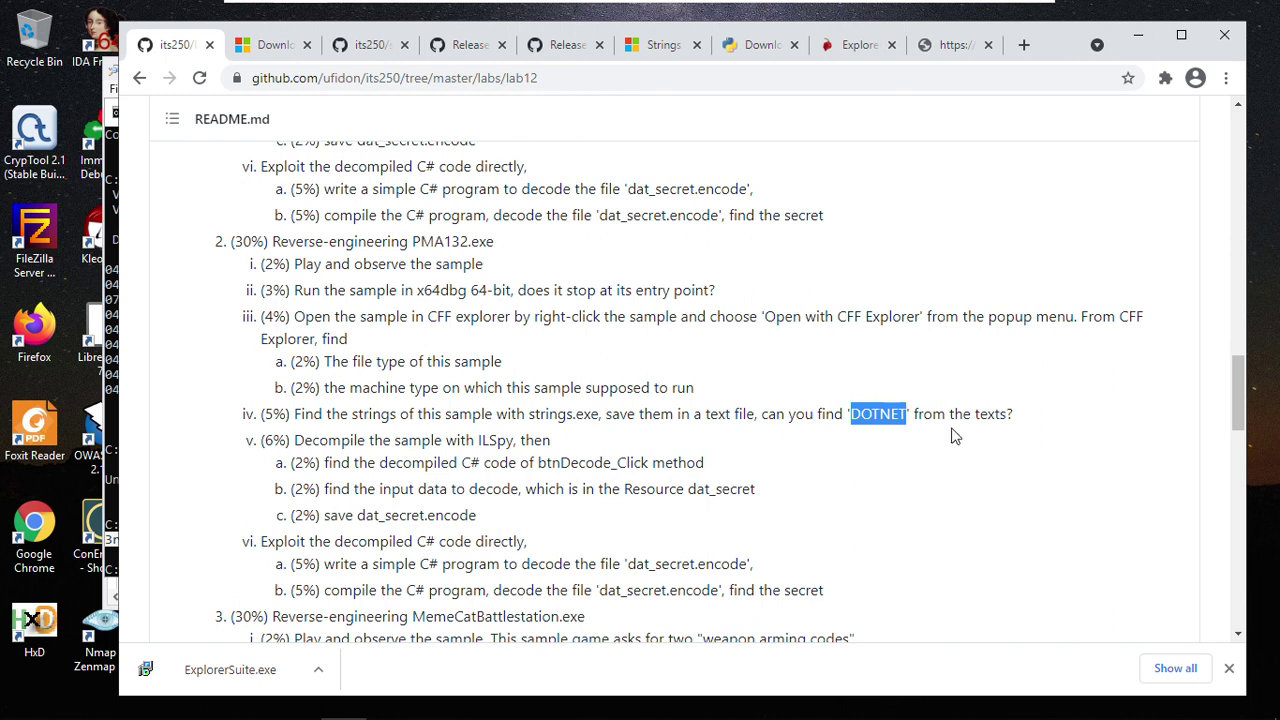
Step: Review the PMA132.exe README tasks on decompiling btnDecode_Click, saving dat_secret.encode and writing a C# program to decode it
left_click(345, 441)
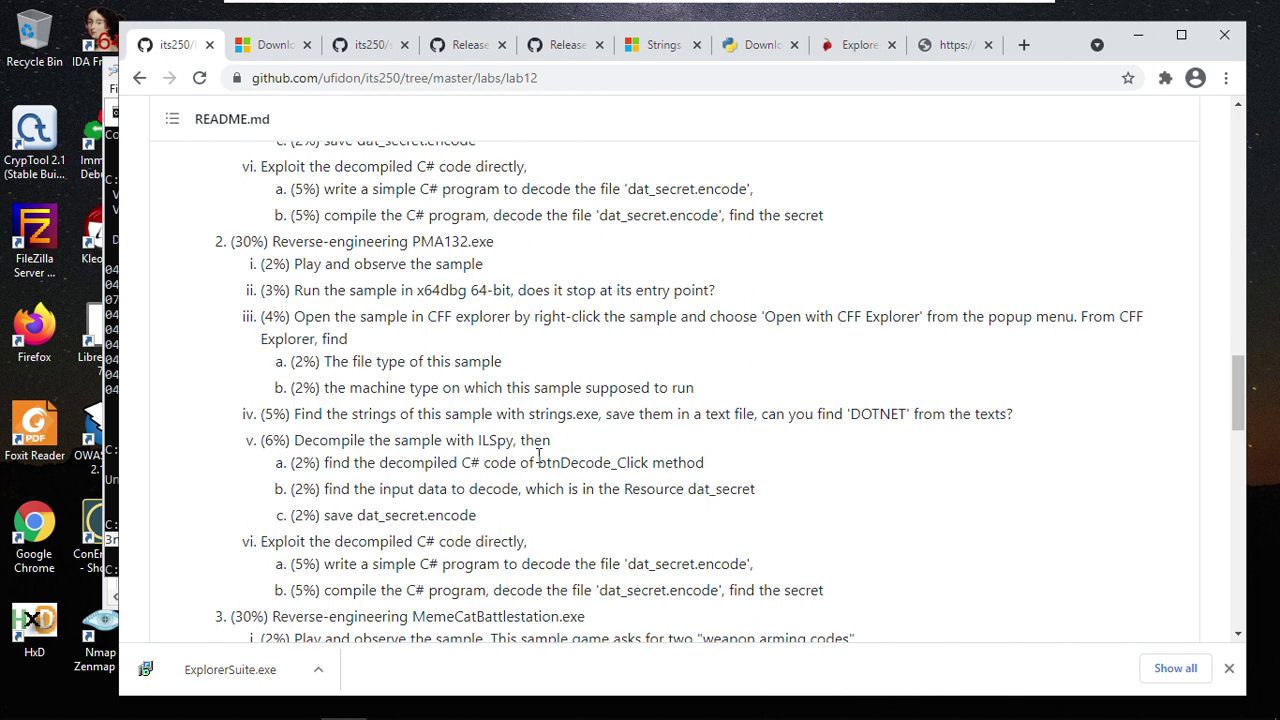
left_click_drag(540, 462, 618, 462)
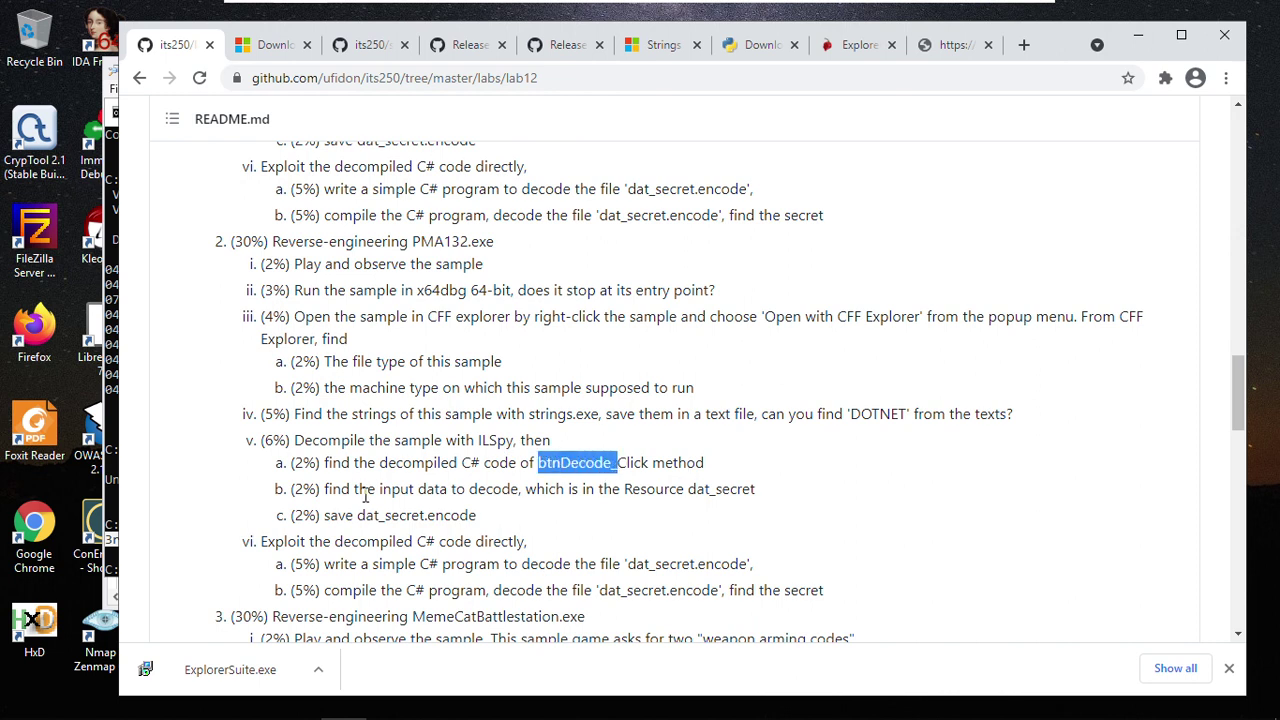
left_click_drag(381, 489, 489, 490)
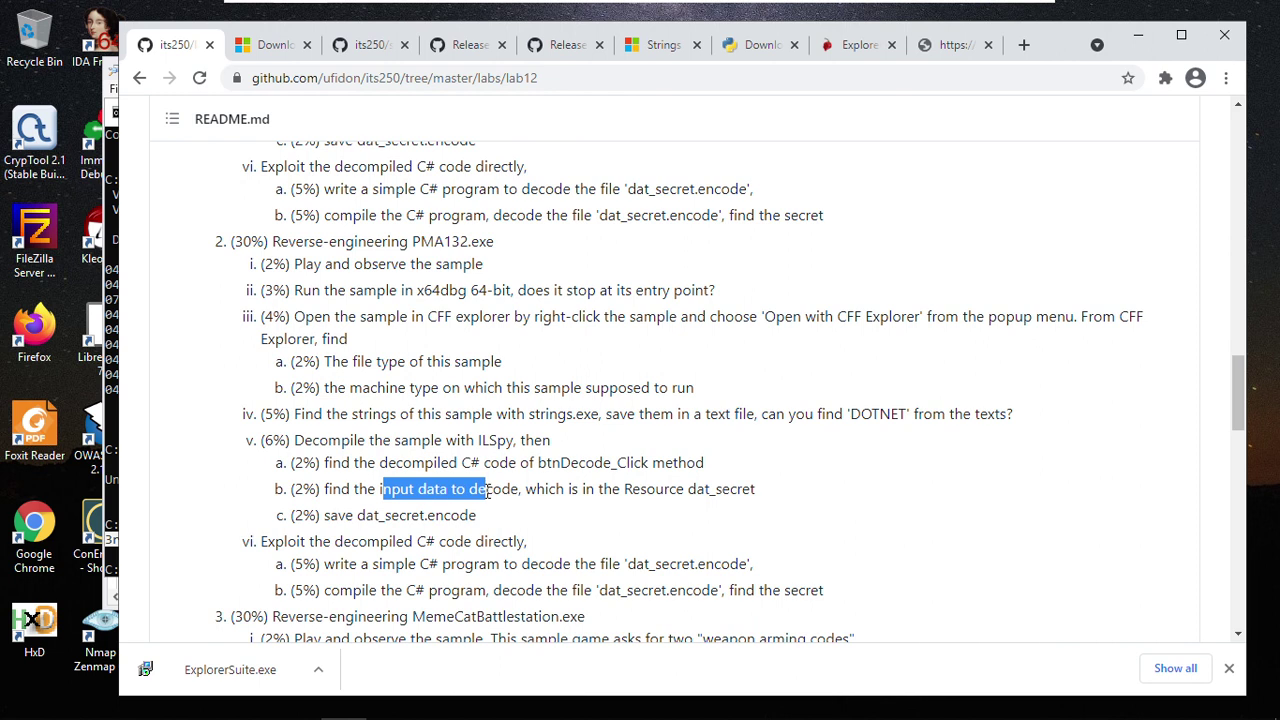
scroll(684, 505, "down", 1)
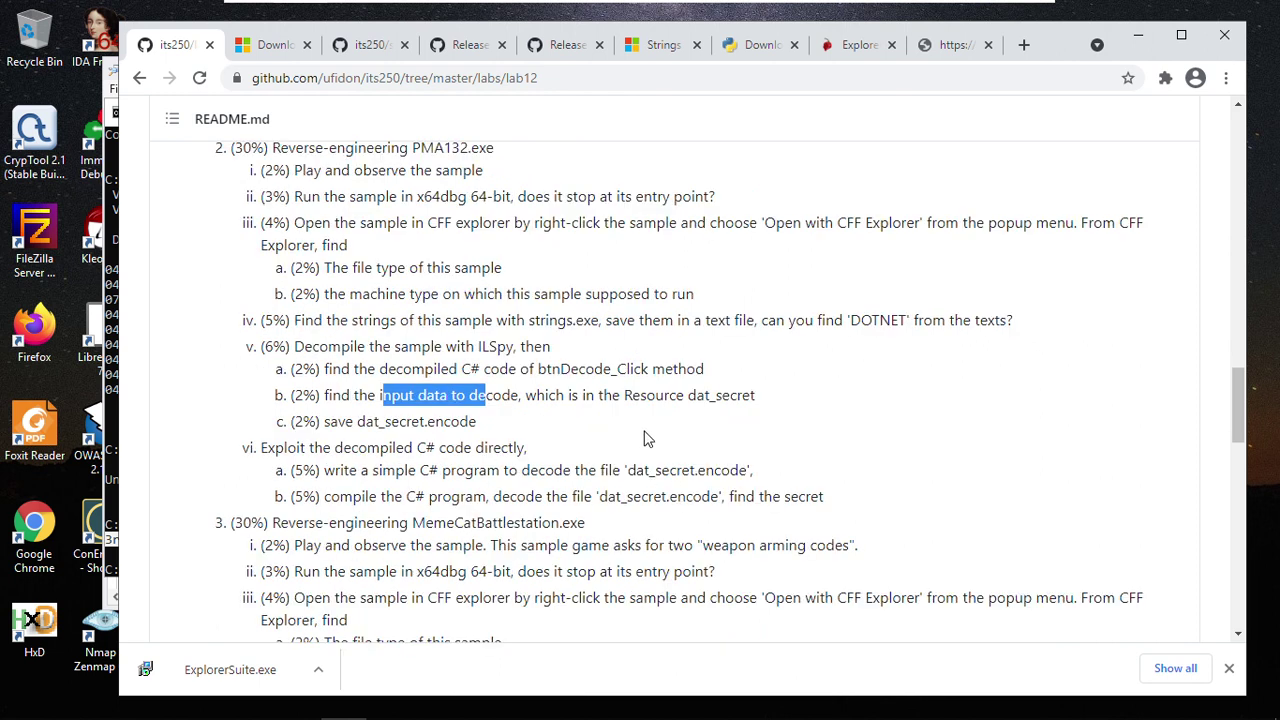
left_click_drag(689, 395, 738, 395)
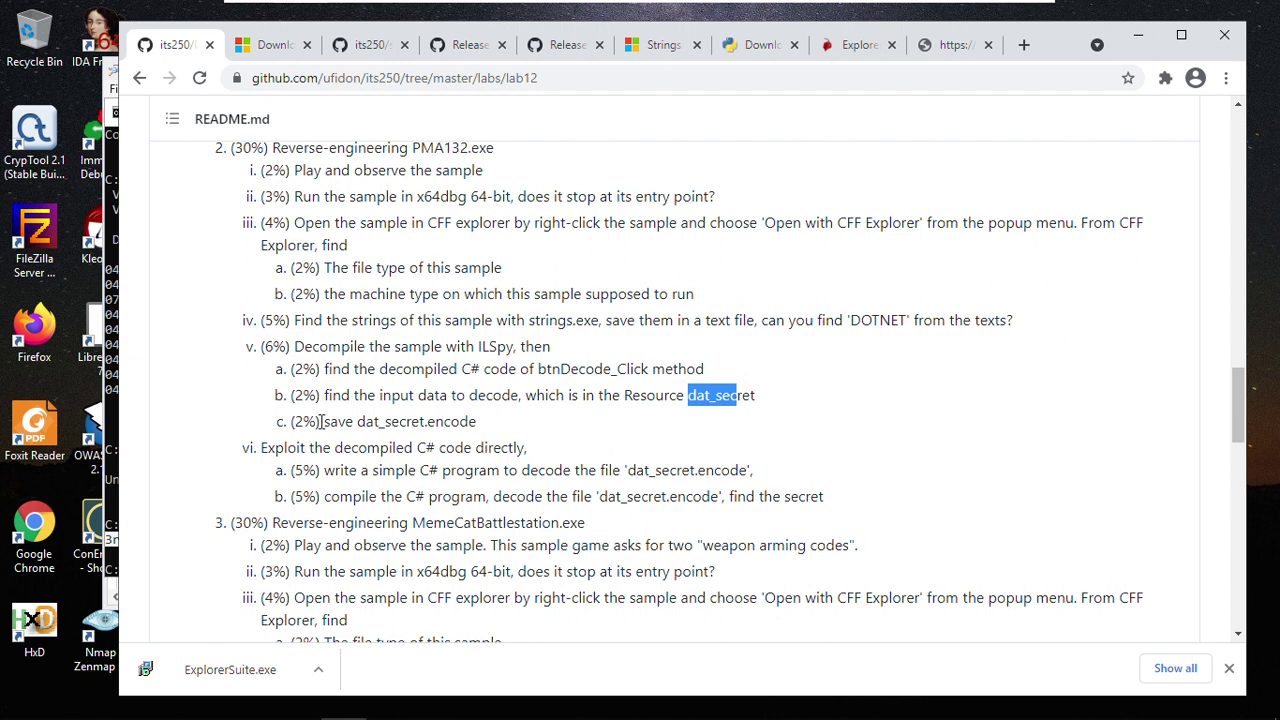
left_click_drag(361, 425, 473, 425)
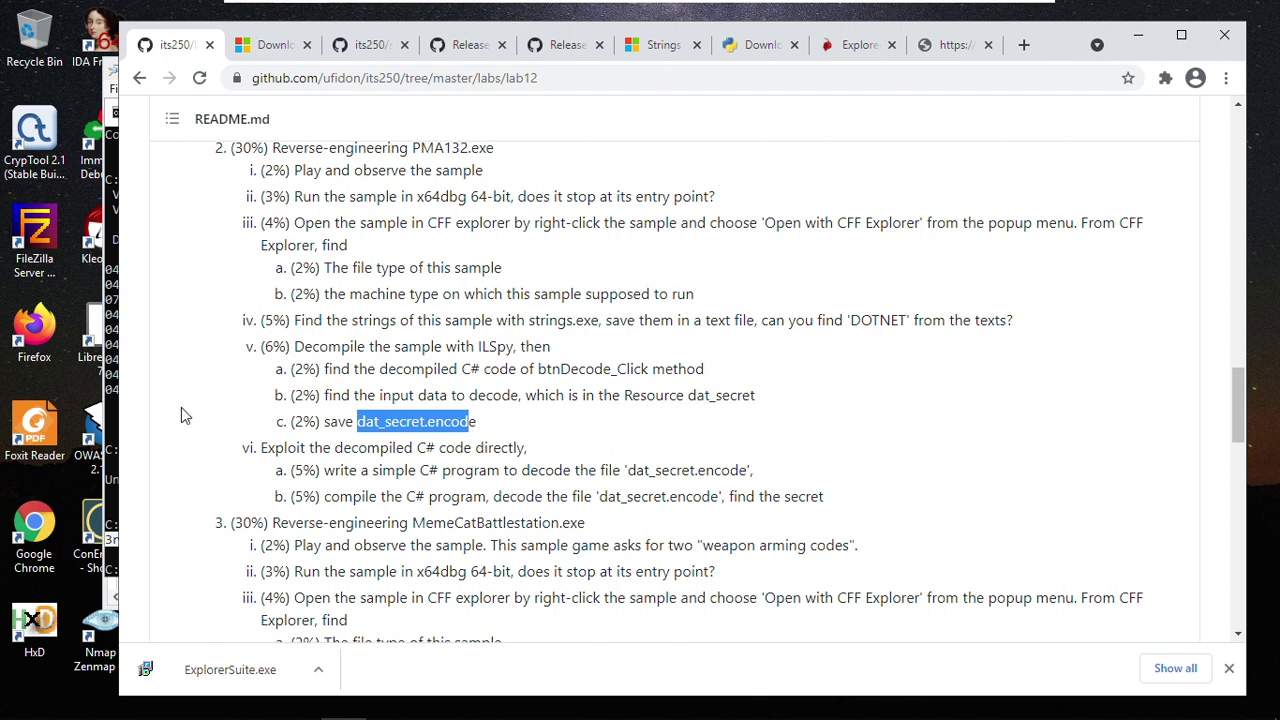
mouse_move(250, 712)
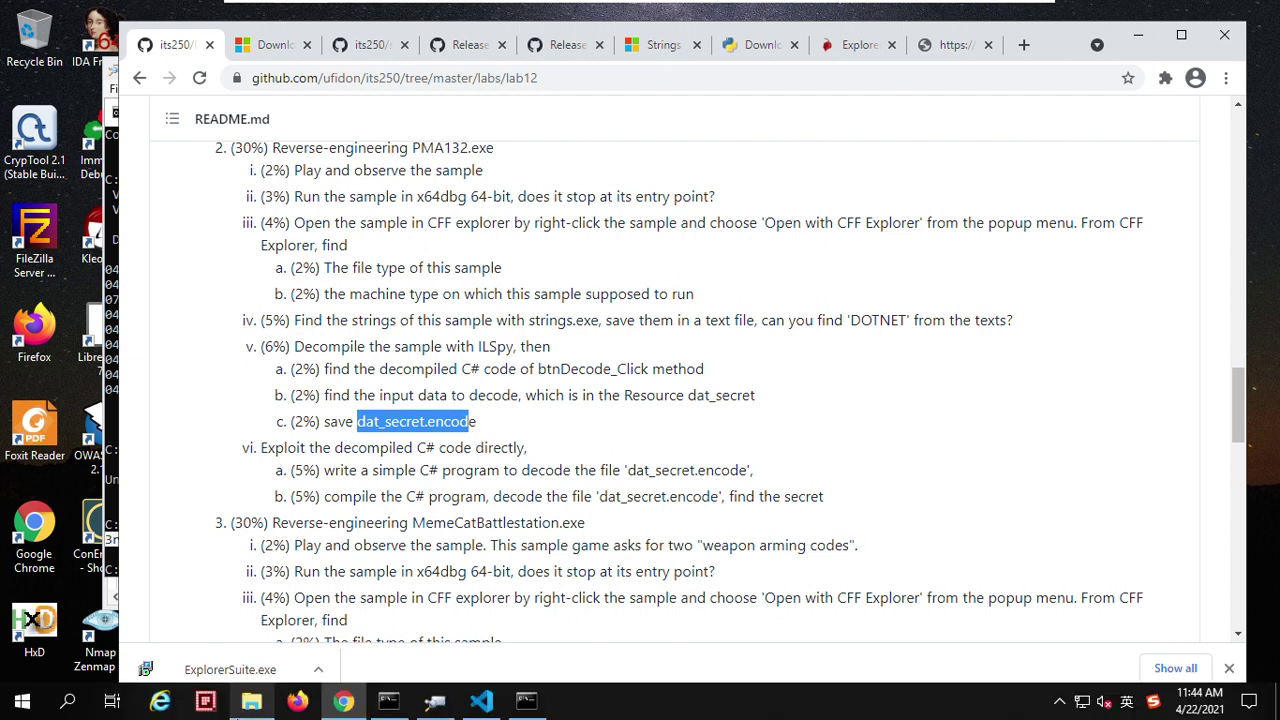
left_click(251, 703)
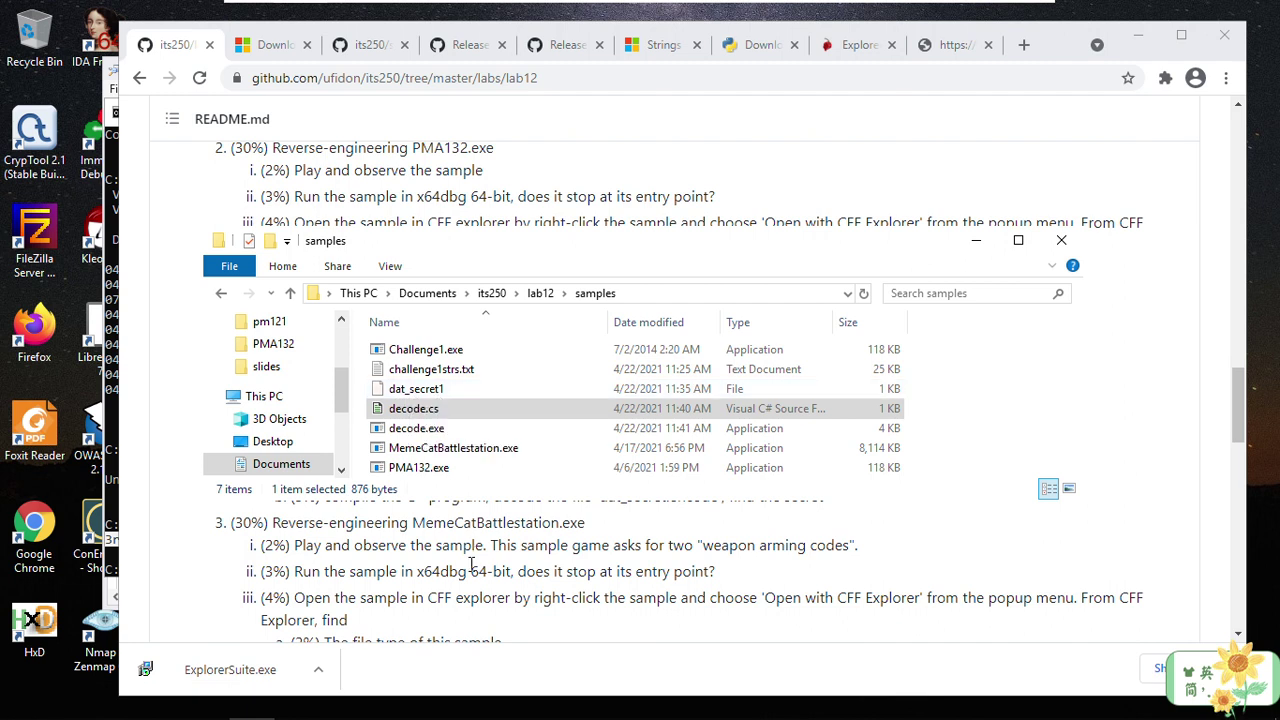
left_click(471, 557)
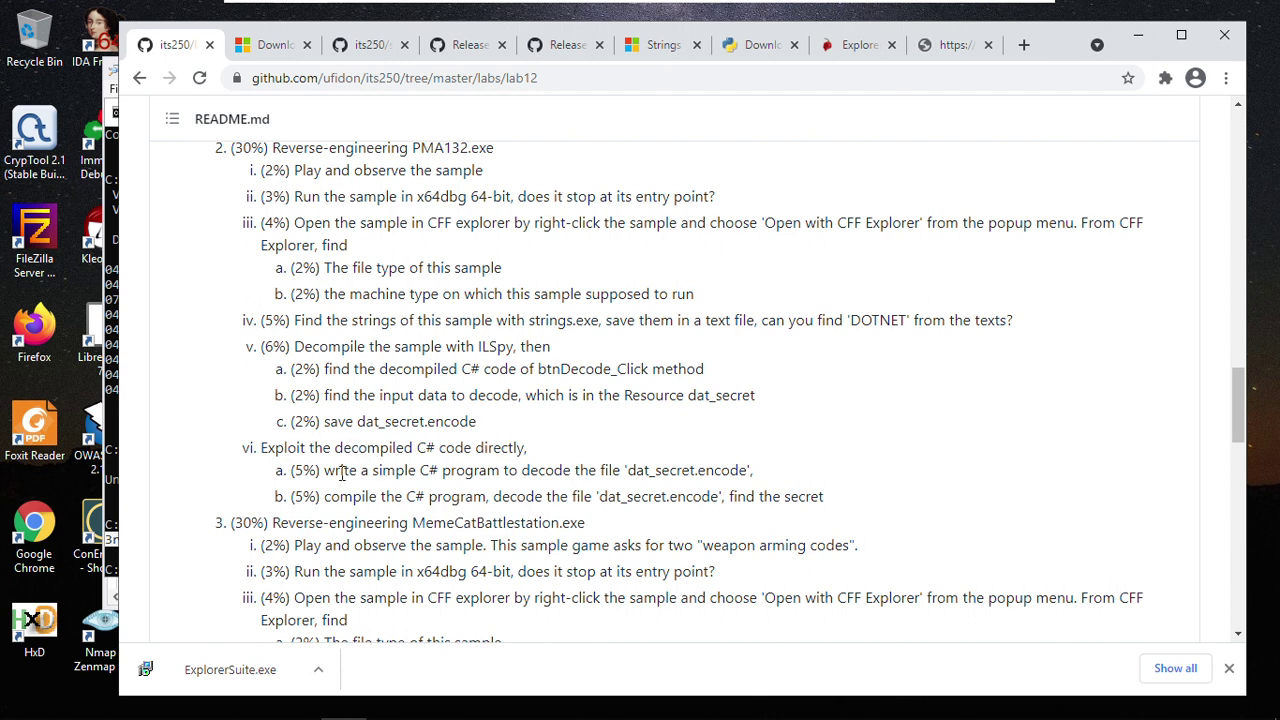
left_click_drag(340, 473, 476, 473)
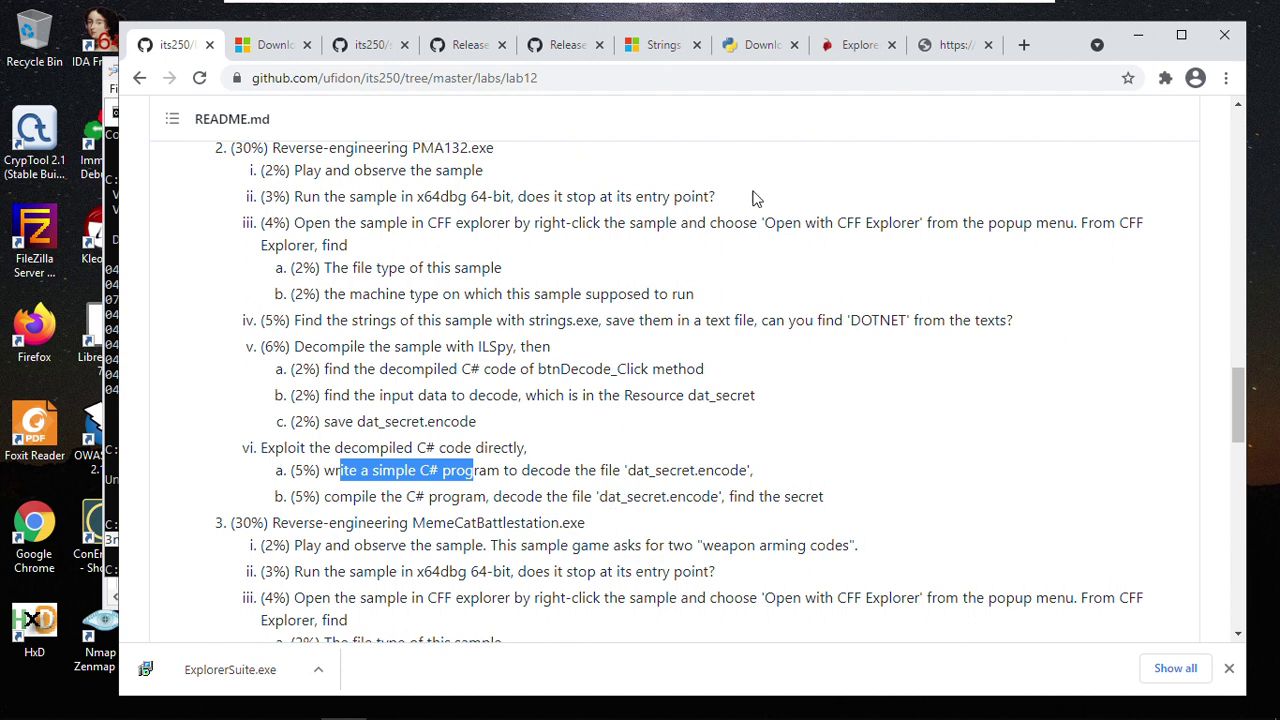
left_click(188, 50)
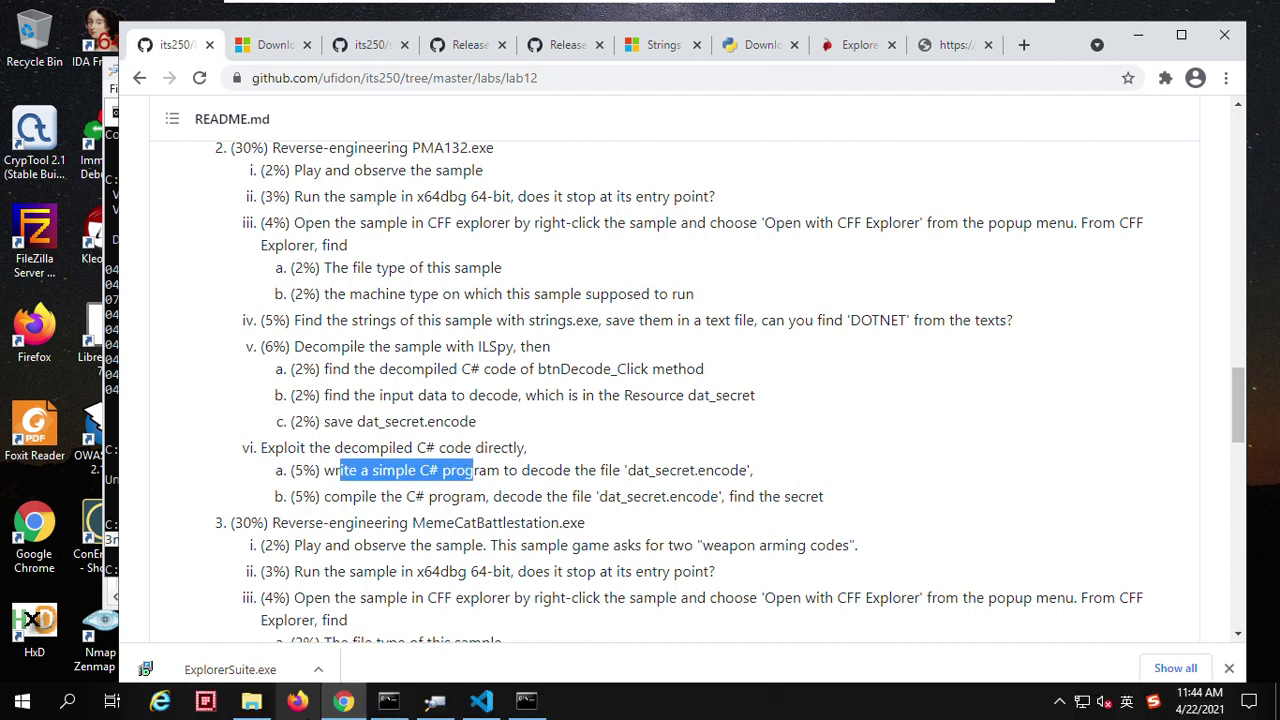
Step: Run PMA132.exe from the lab12 samples folder, trigger its DECODE! function to observe the output, and close the form
left_click(253, 705)
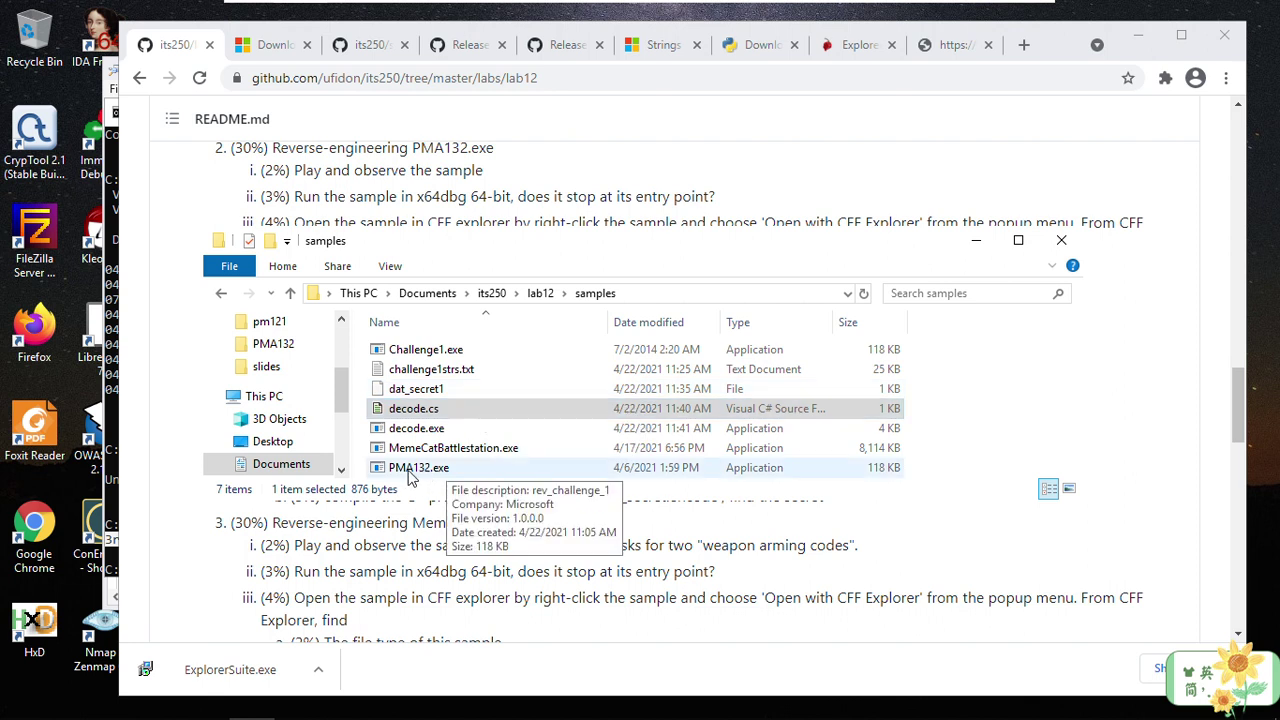
double_click(414, 467)
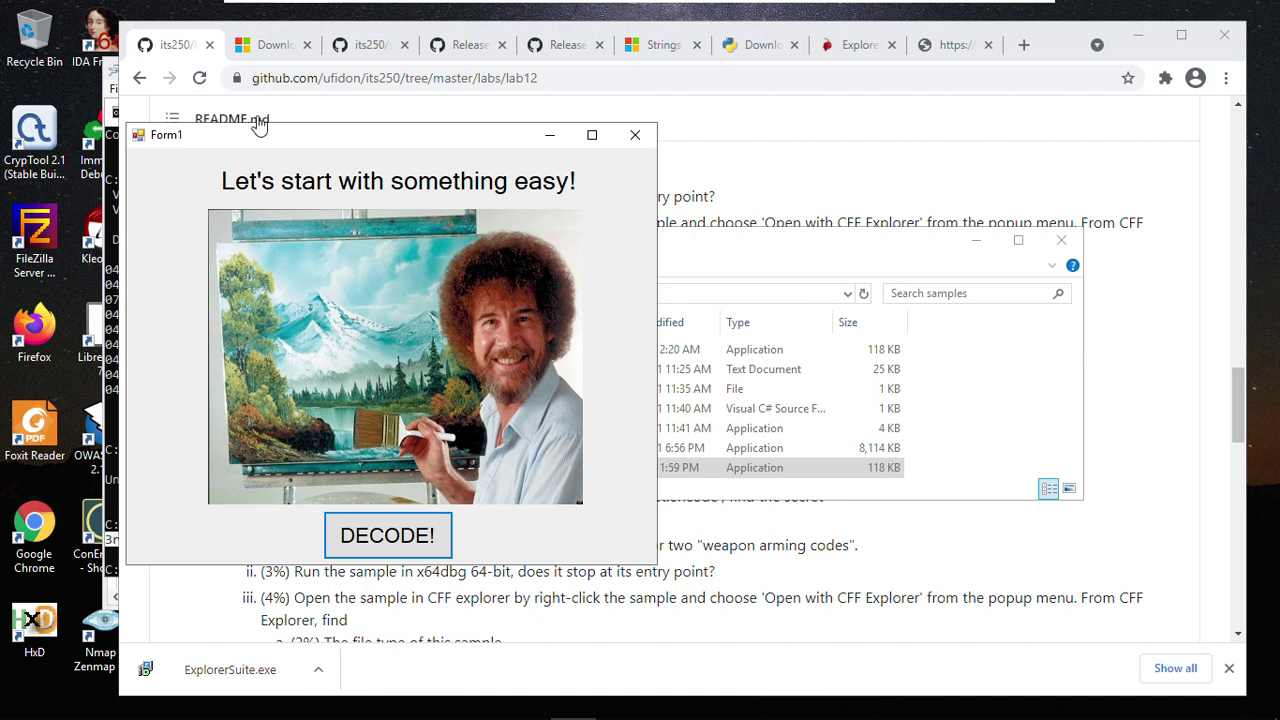
left_click(380, 542)
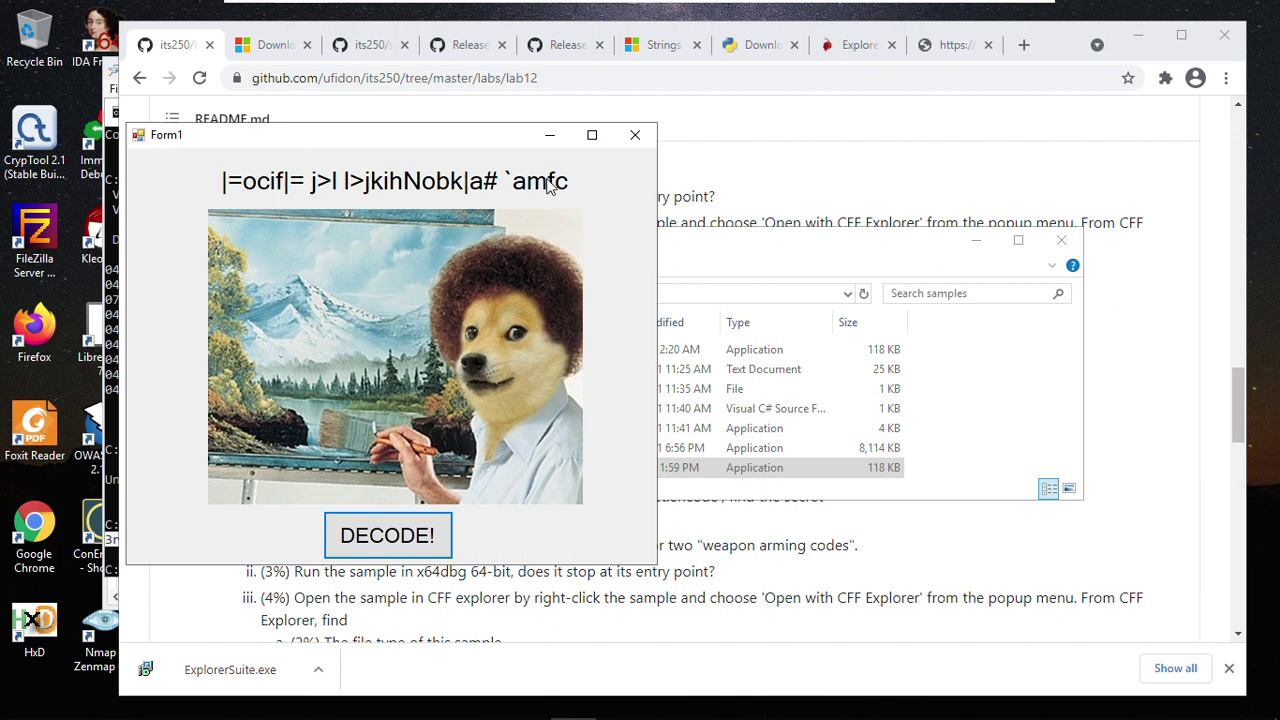
left_click(639, 134)
Step: Switch to ILSpy and load PMA132.exe from the lab12 samples folder
left_click(325, 250)
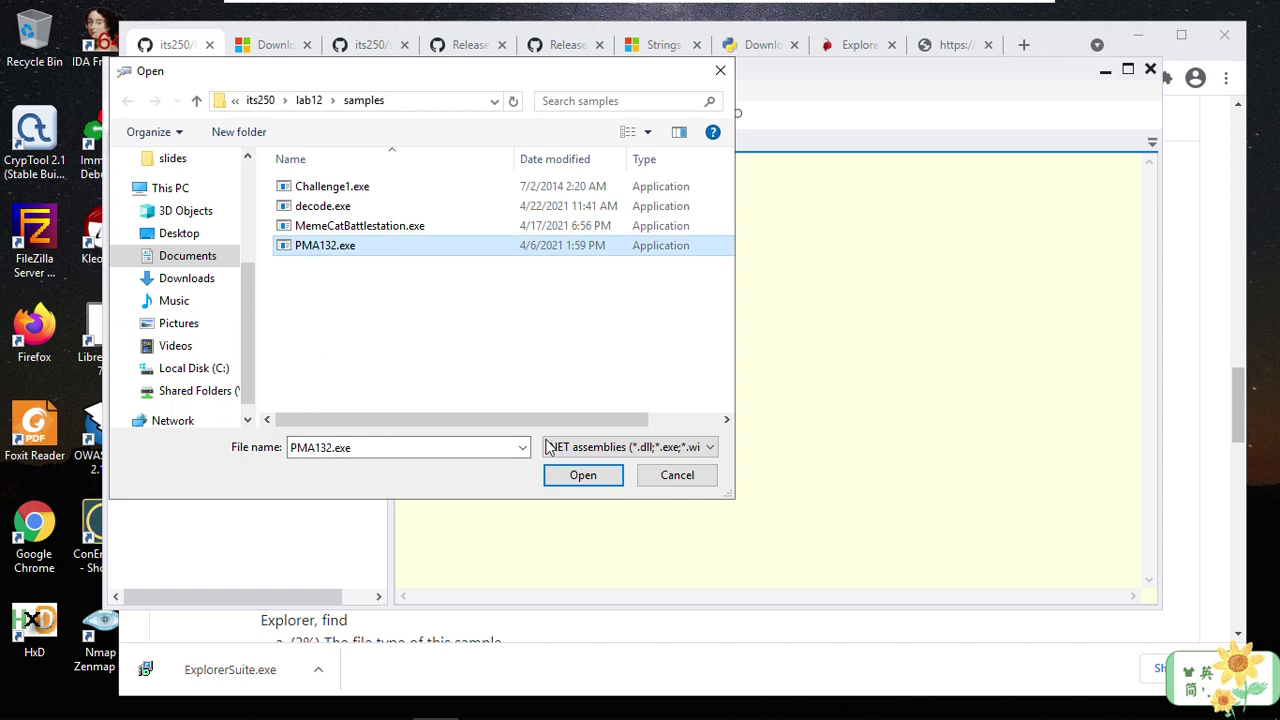
left_click(586, 477)
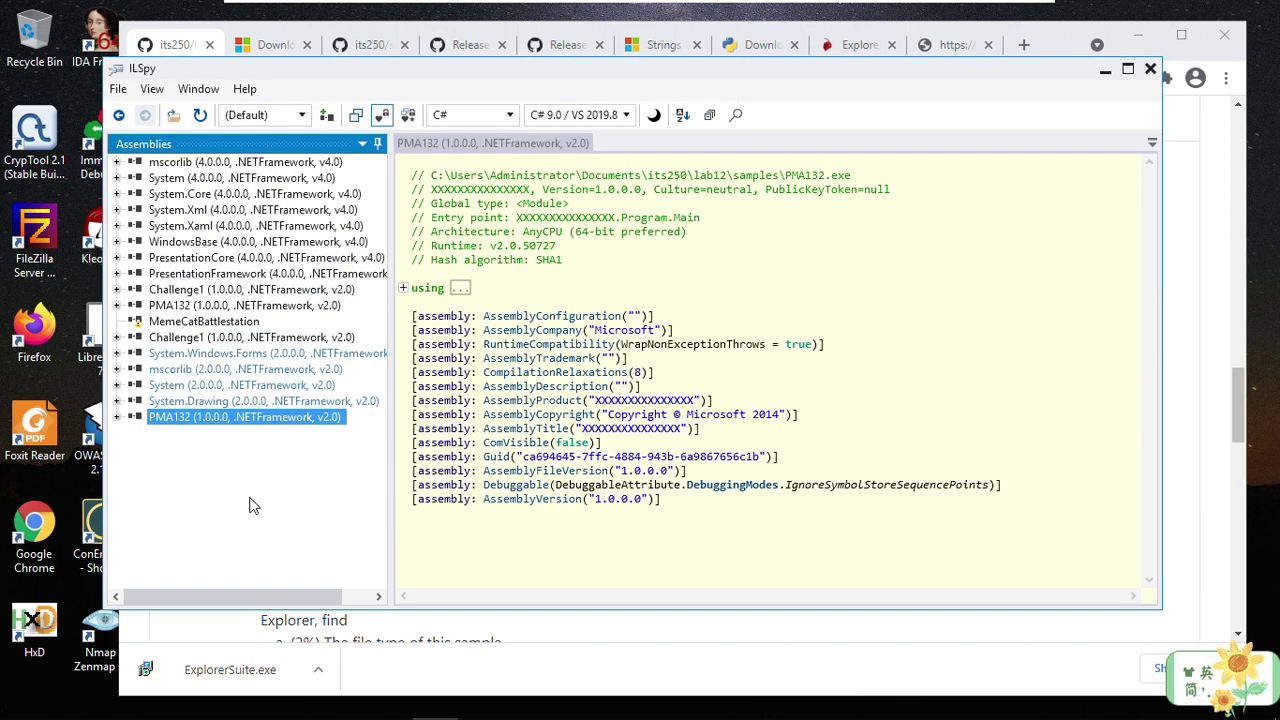
mouse_move(162, 418)
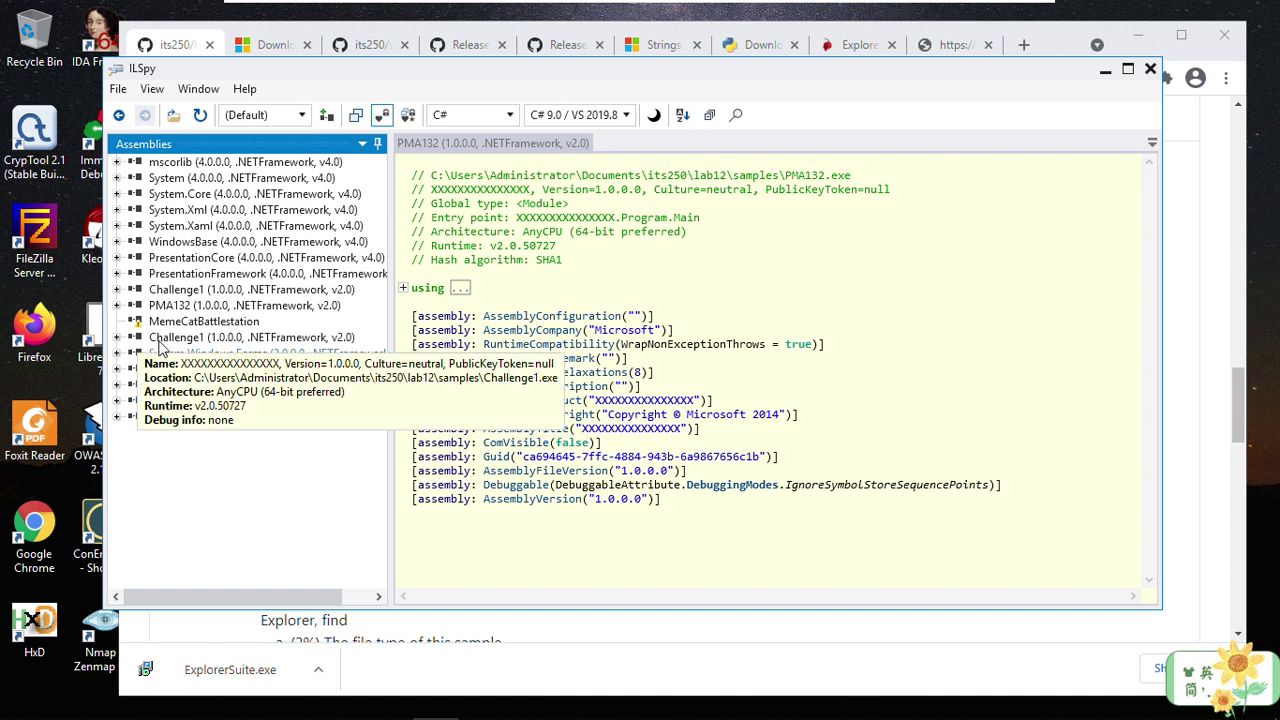
mouse_move(155, 345)
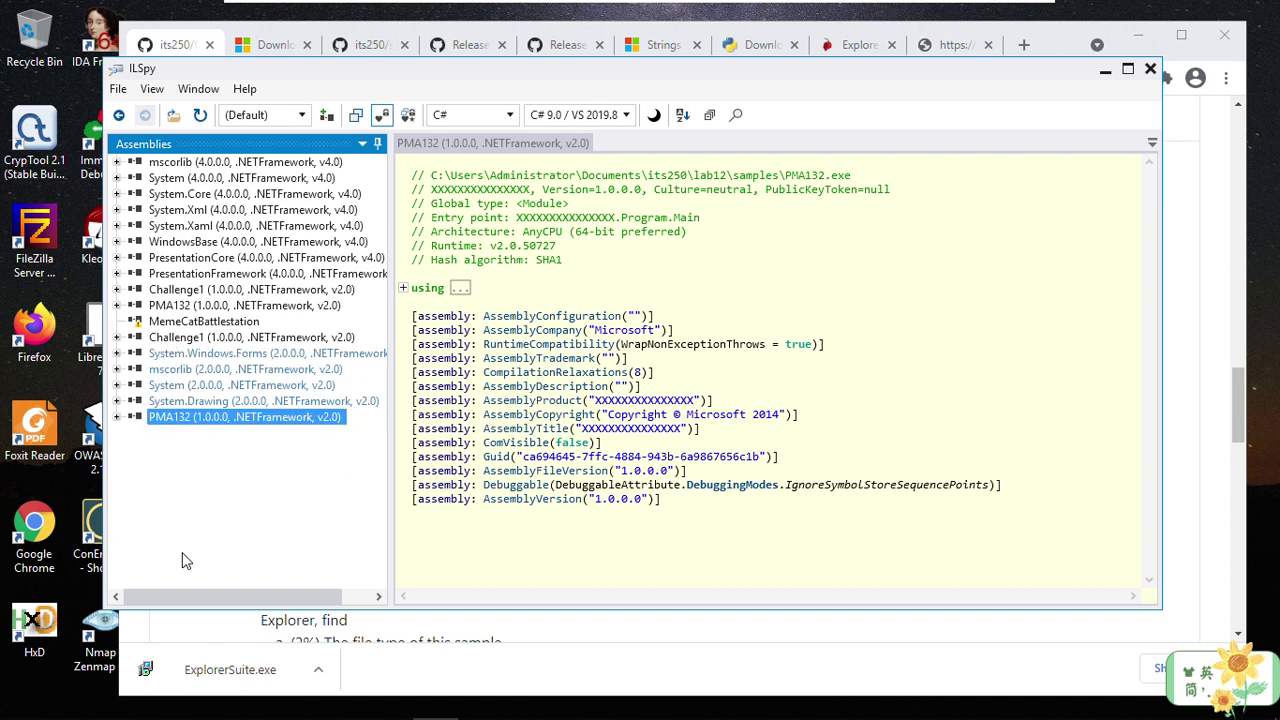
Step: Expand the resources of the newly loaded PMA132 assembly and open dat_secret under rev_challenge_1.Properties.Resources
left_click(117, 418)
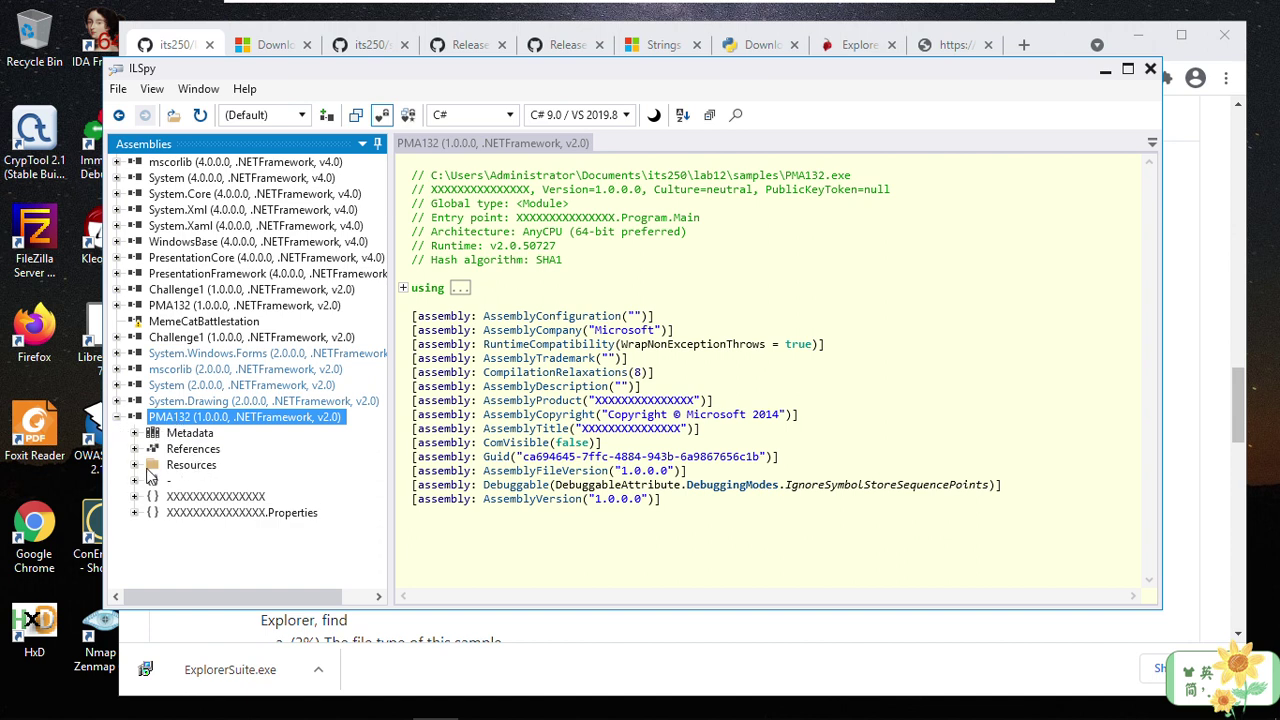
left_click(135, 465)
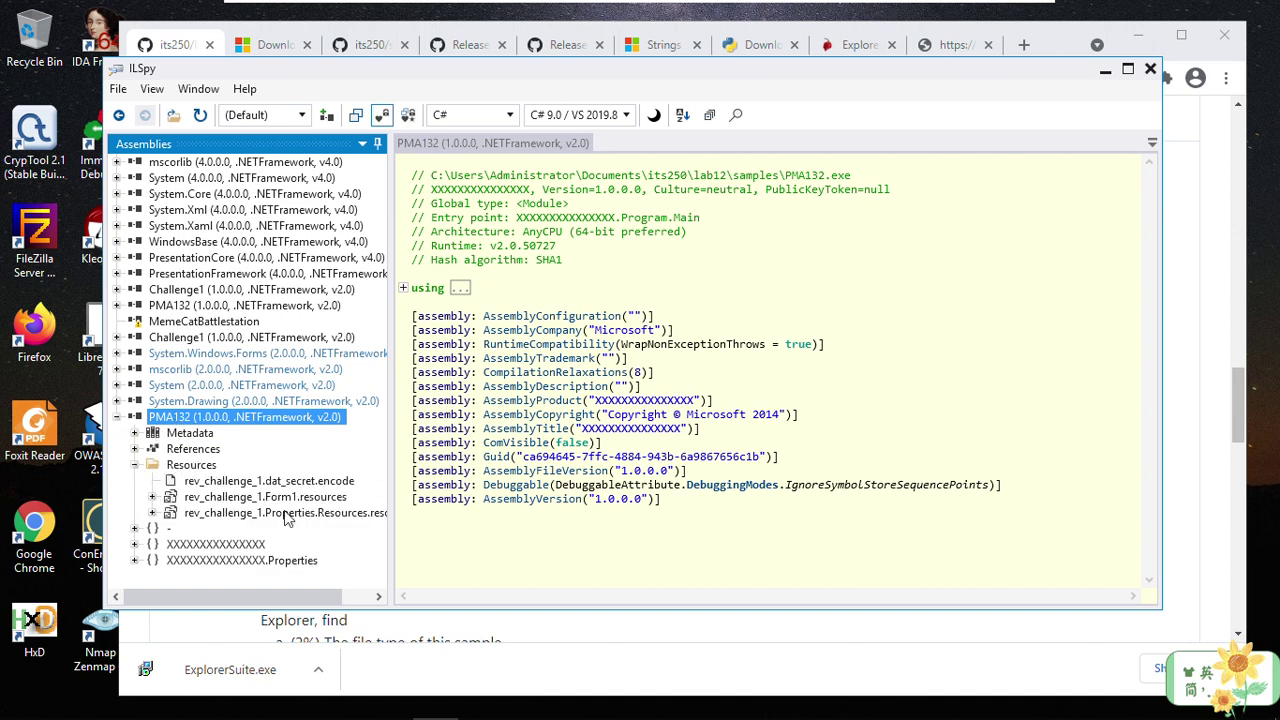
left_click(267, 514)
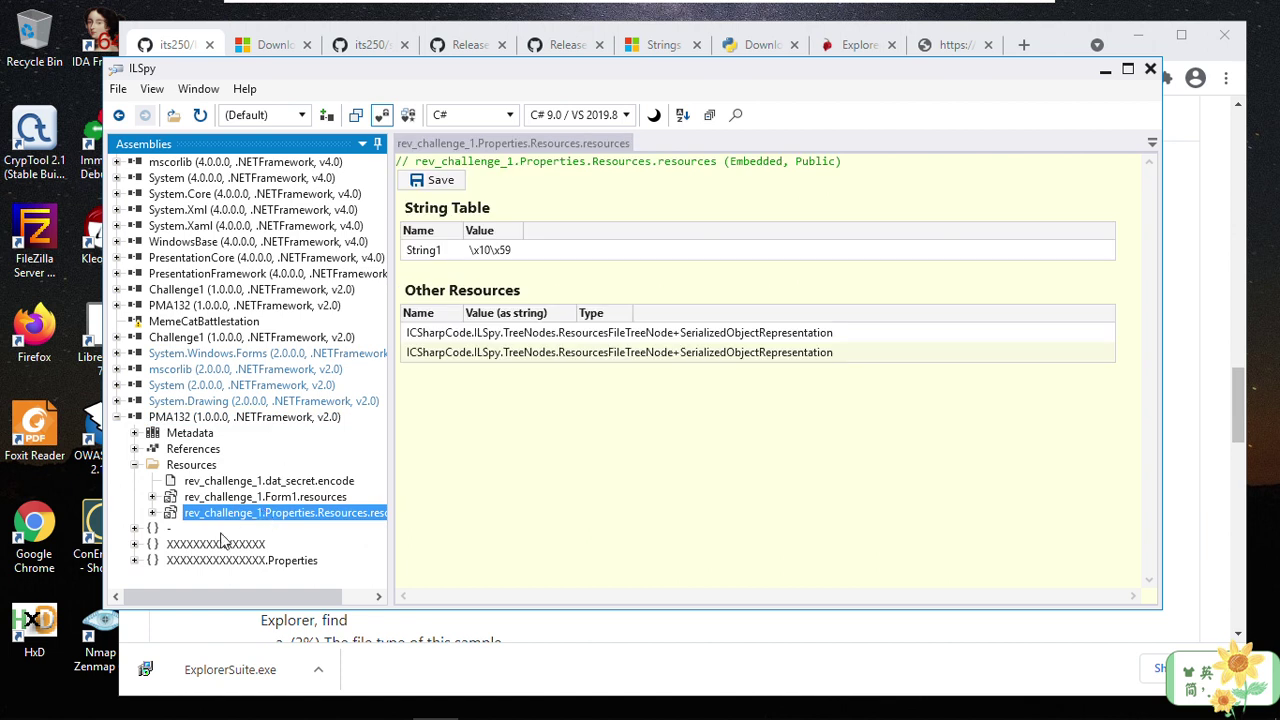
left_click(214, 498)
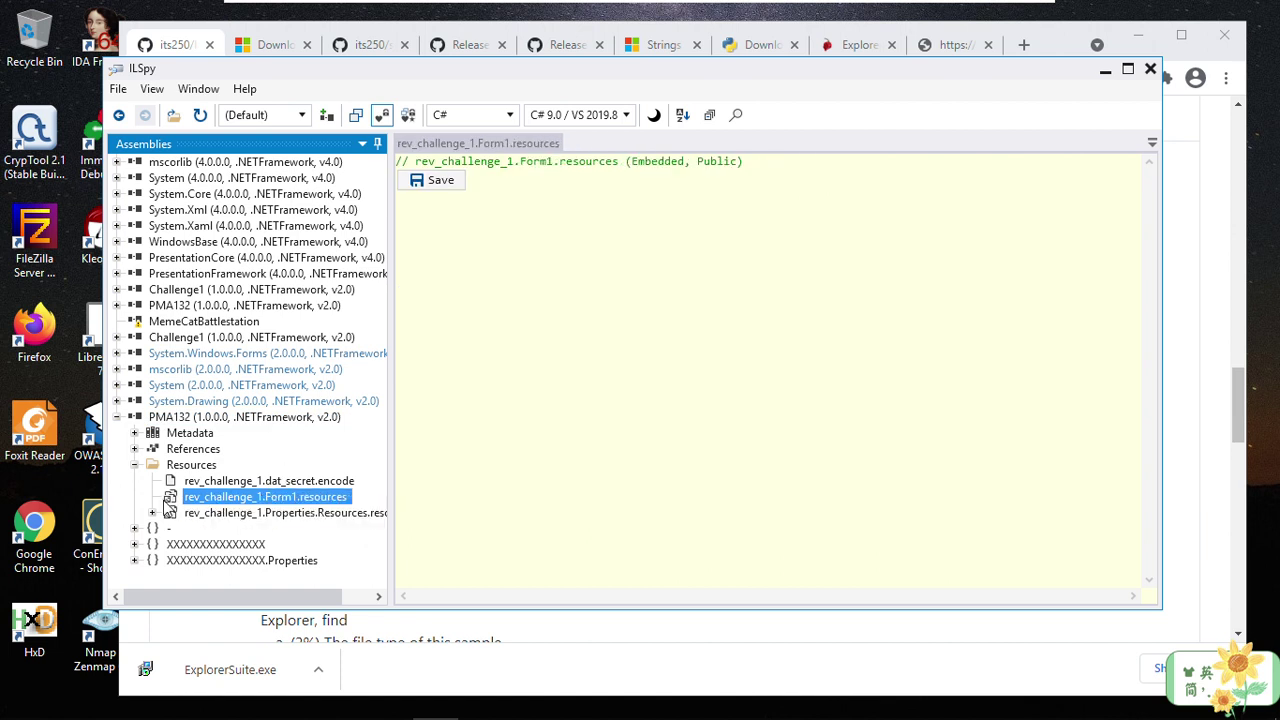
left_click(153, 513)
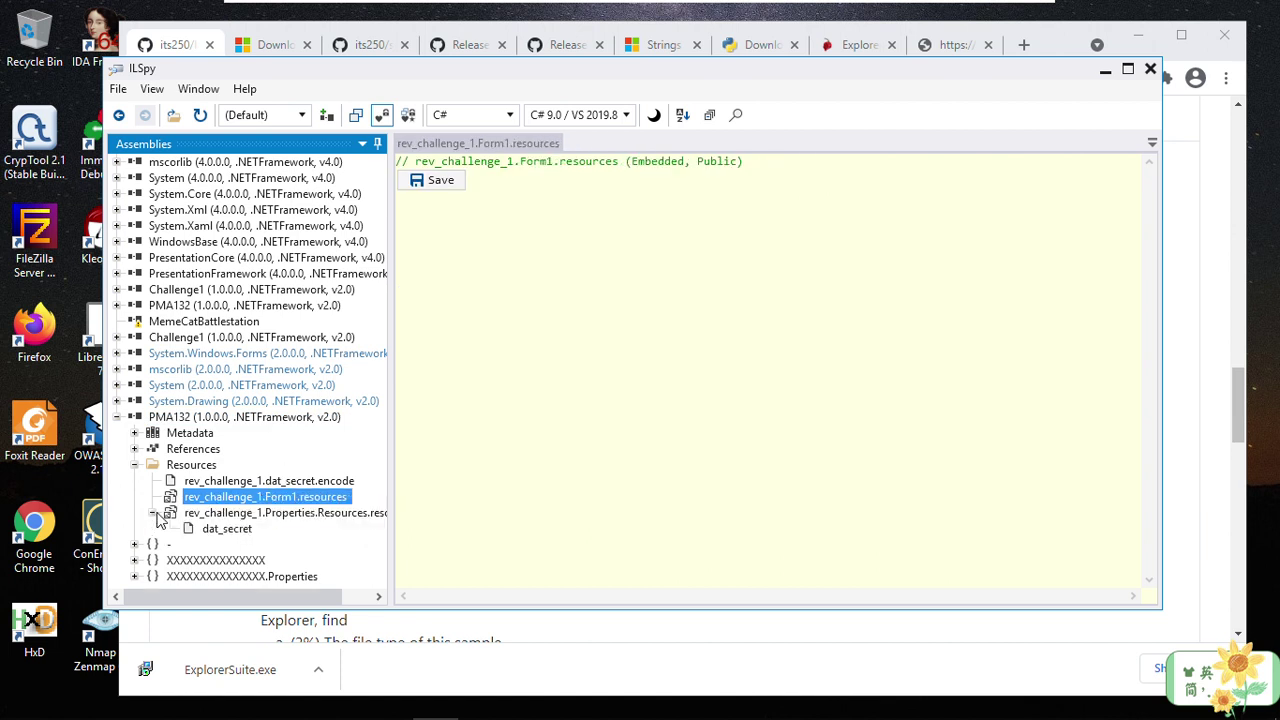
left_click(227, 530)
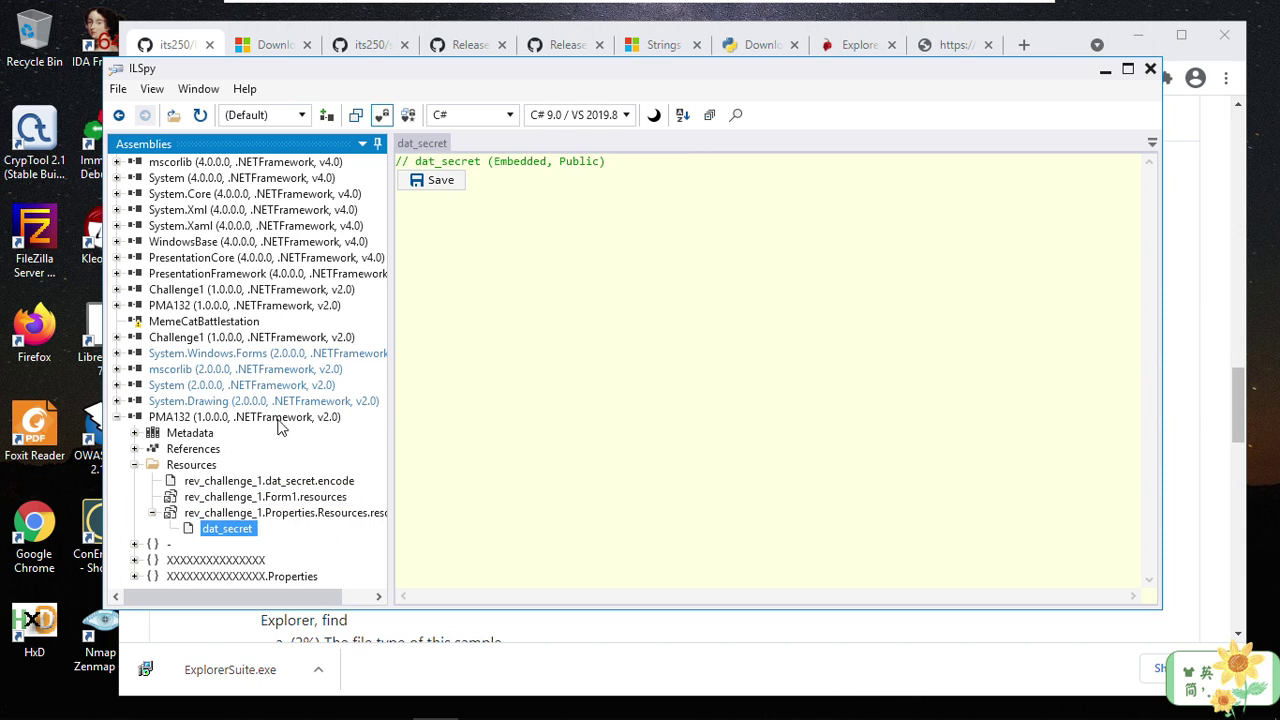
Step: Display the decompiled btnDecode_Click method of PMA132's Form1 and highlight the byte-decoding line in its foreach loop
left_click(135, 560)
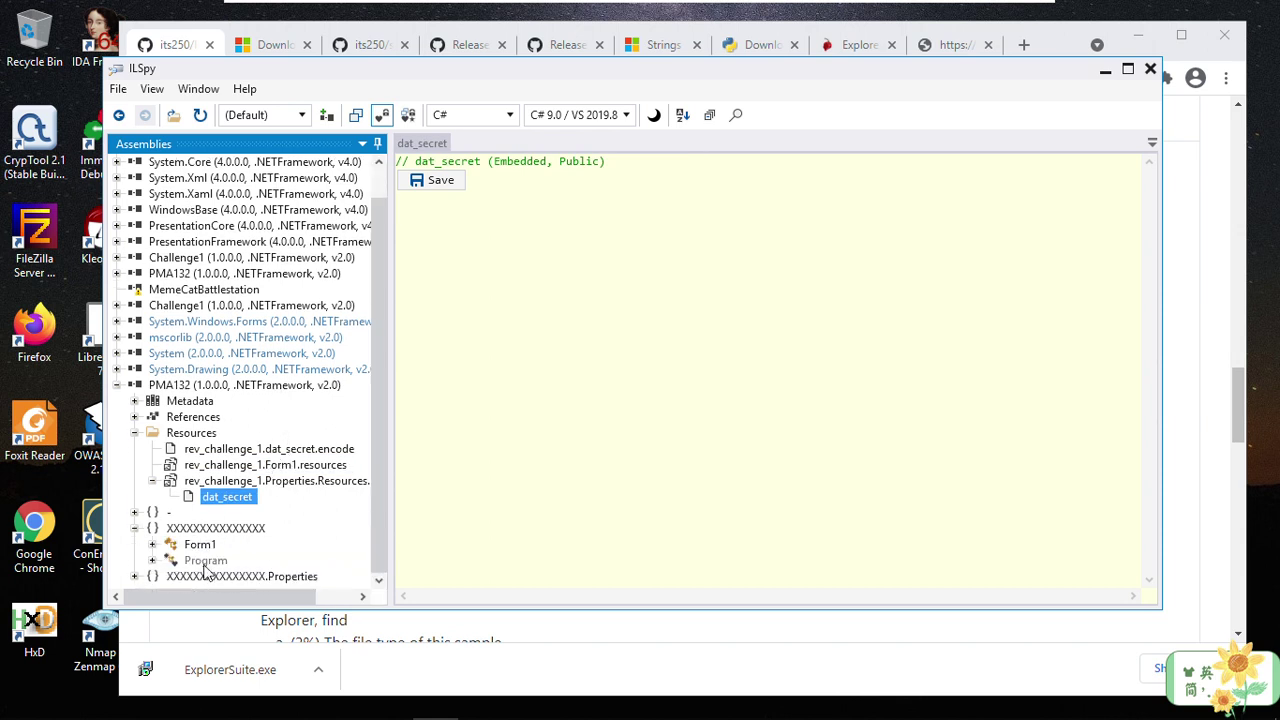
left_click(152, 545)
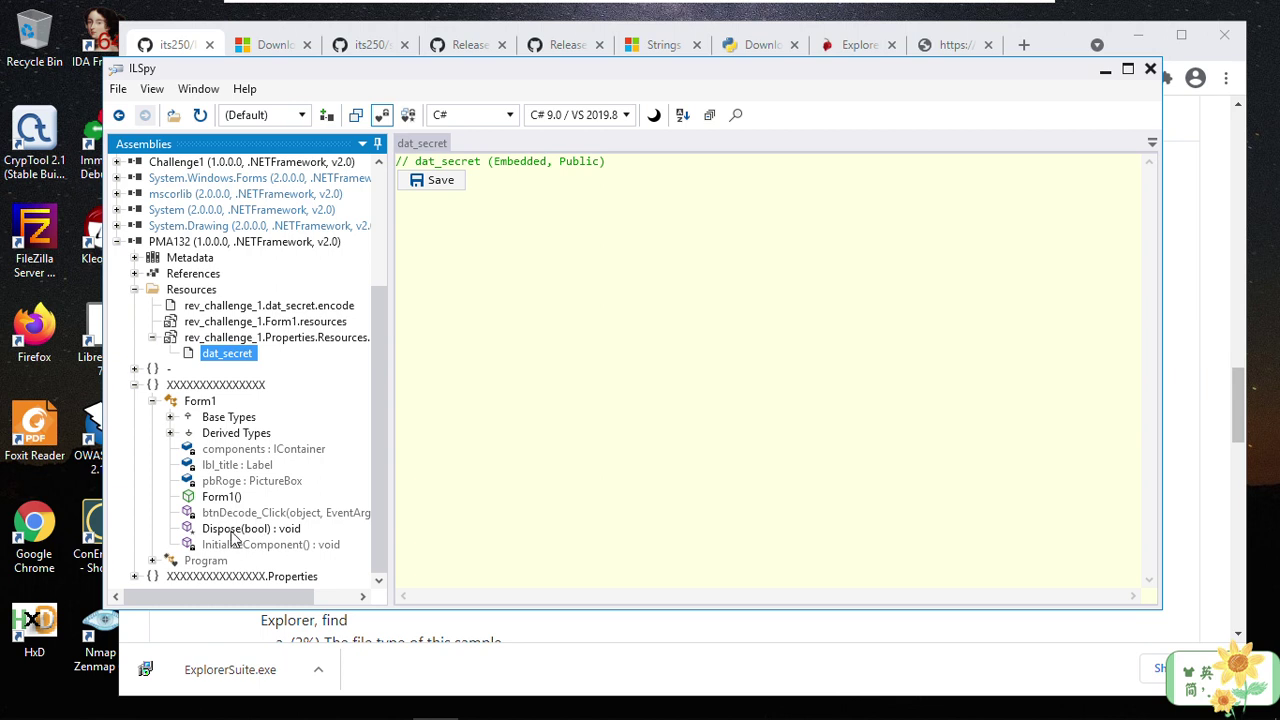
left_click(247, 514)
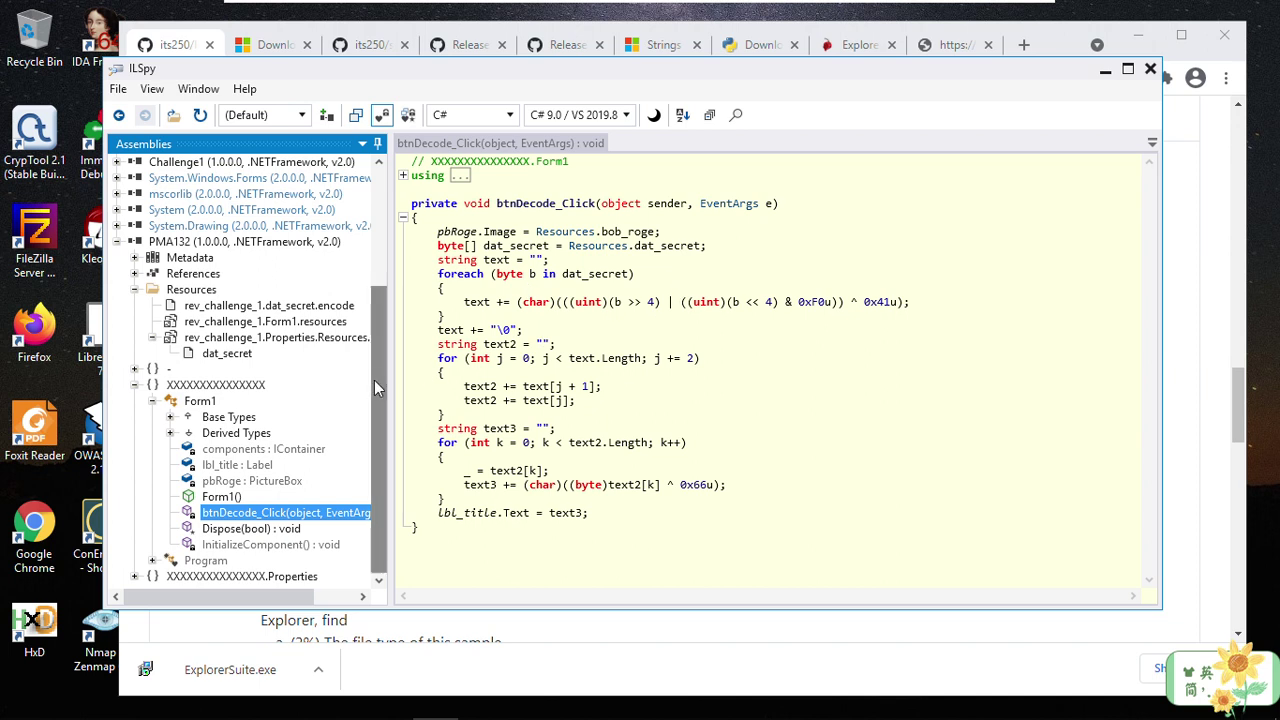
left_click_drag(464, 301, 910, 305)
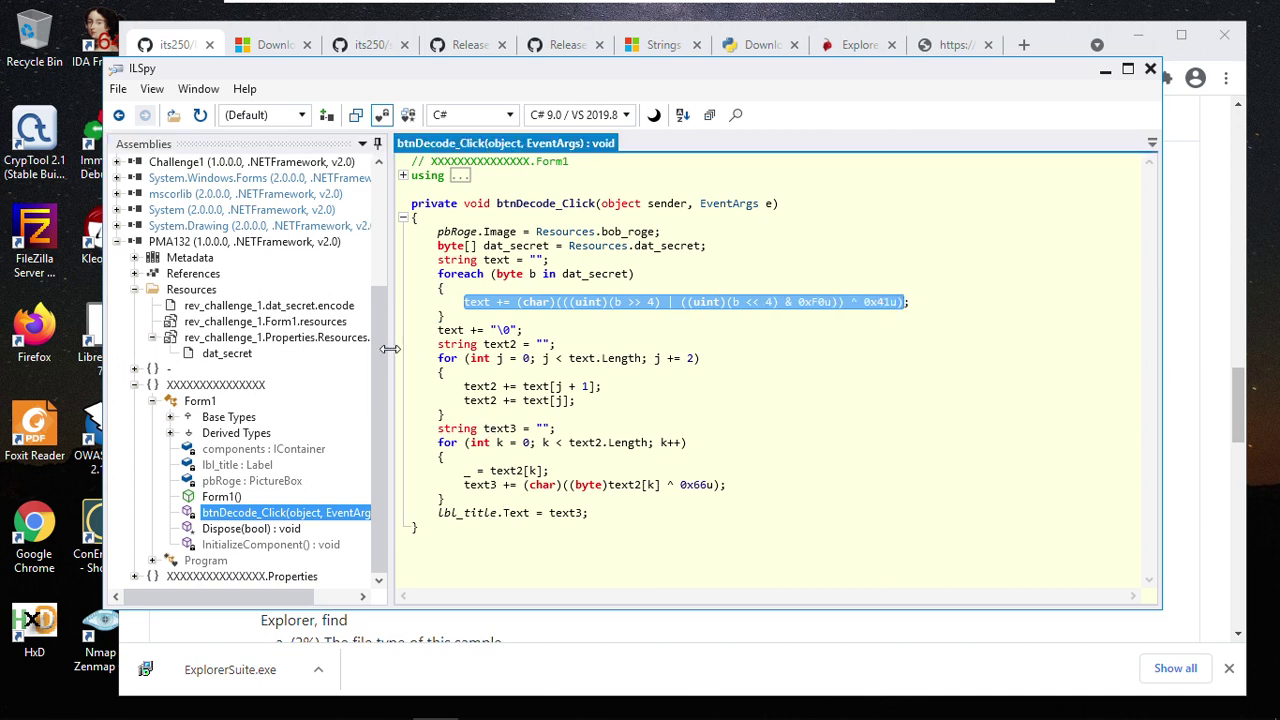
Step: Display Challenge1's decompiled btnDecode_Click method to compare its decoding code with PMA132's
left_click_drag(377, 362, 386, 290)
left_click(117, 274)
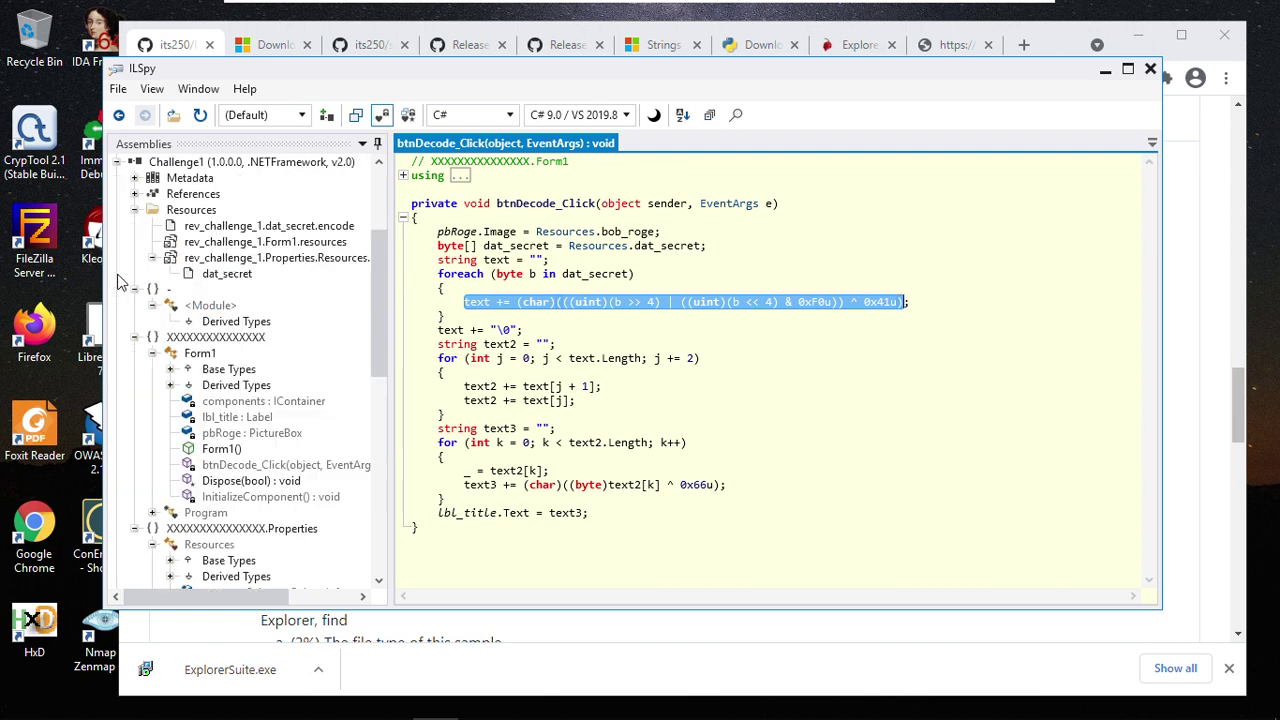
left_click(252, 468)
right_click(252, 468)
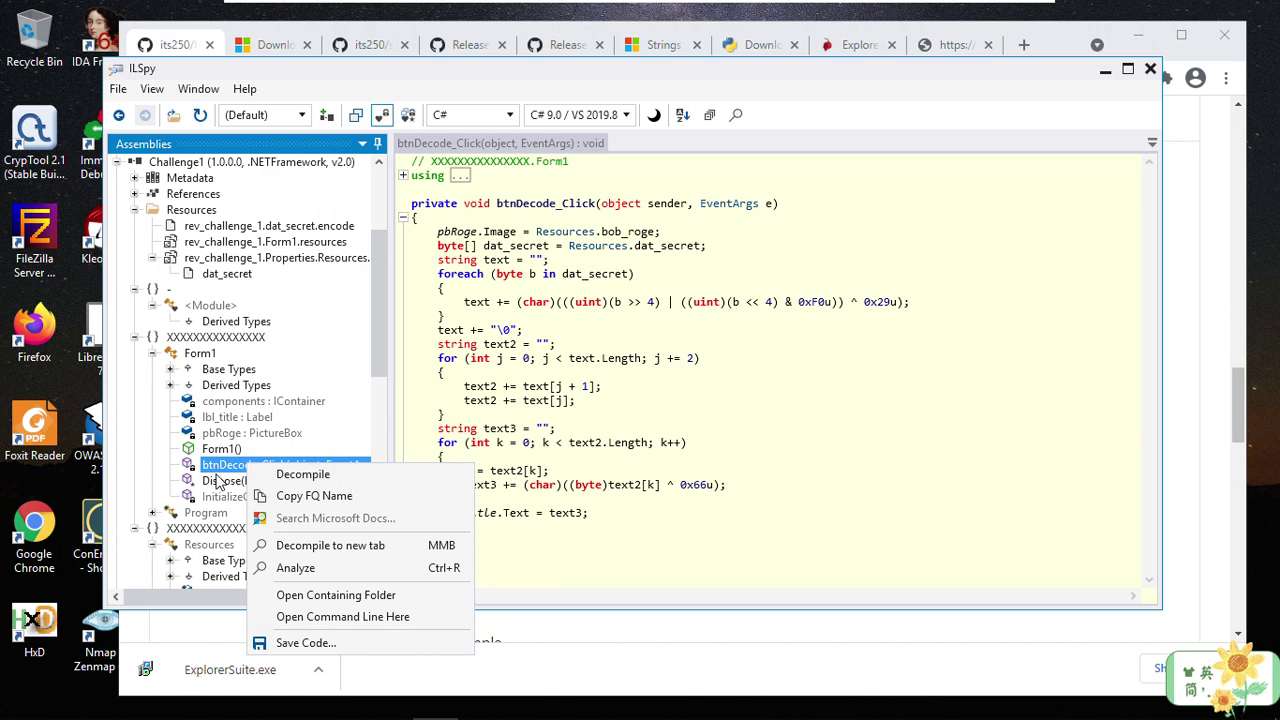
left_click(234, 470)
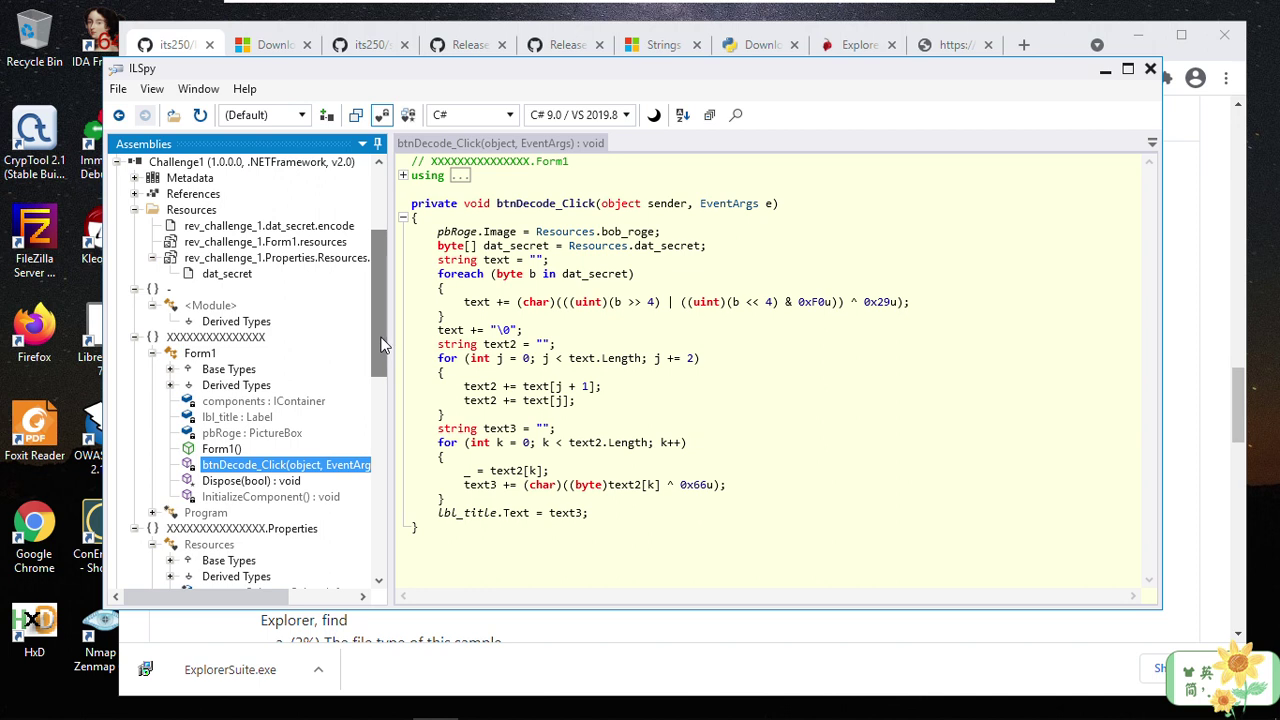
Step: Return to PMA132's btnDecode_Click code to check its XOR constant, and reopen that assembly's dat_secret resource
left_click_drag(380, 344, 386, 512)
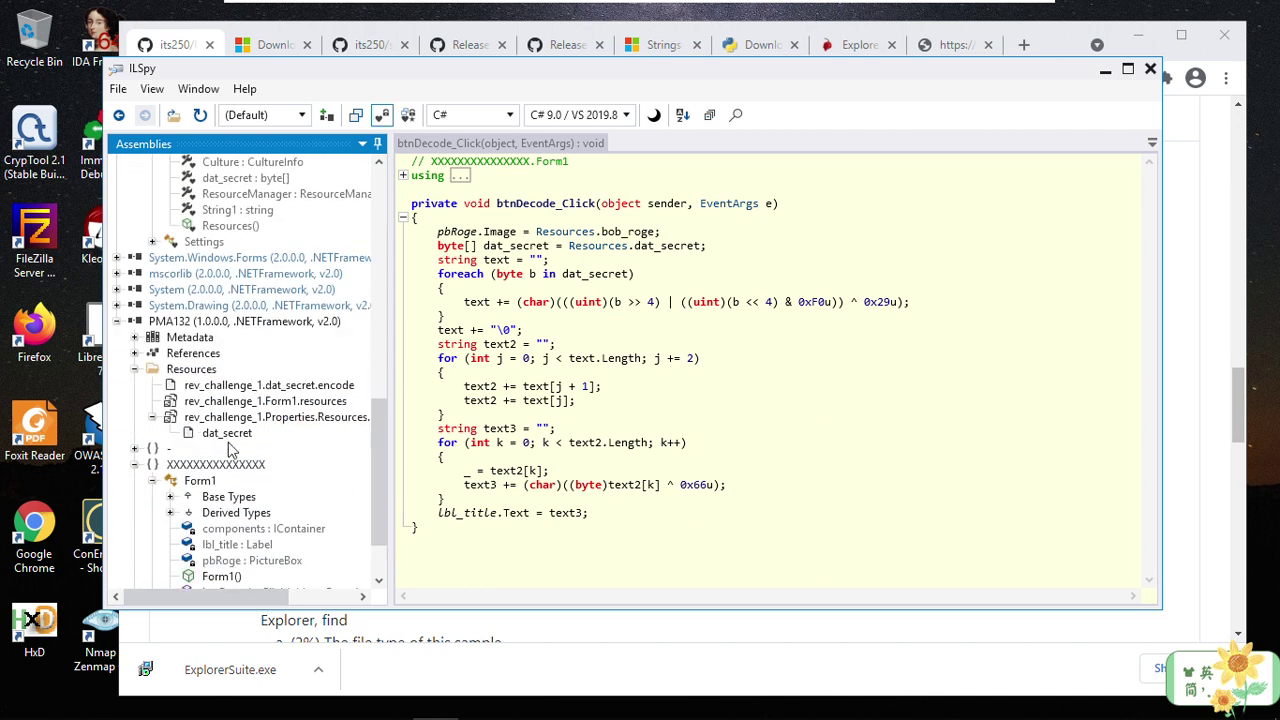
scroll(228, 448, "down", 2)
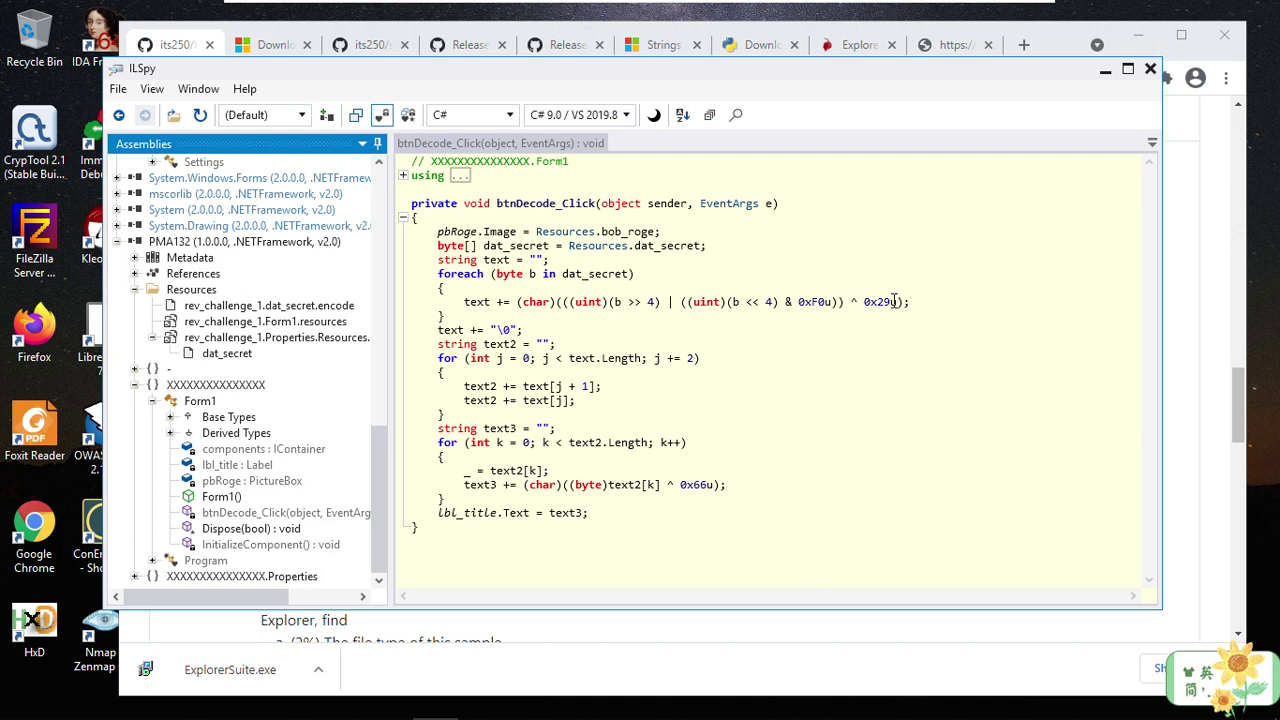
left_click(245, 514)
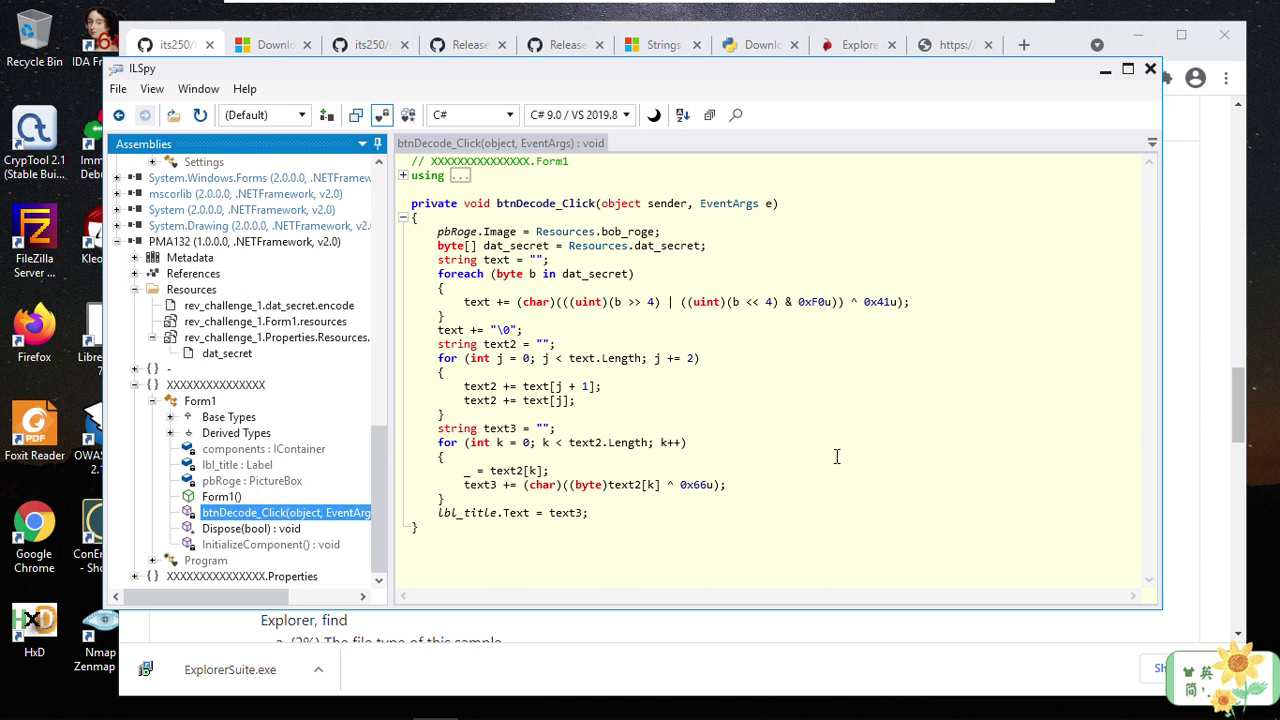
left_click(226, 354)
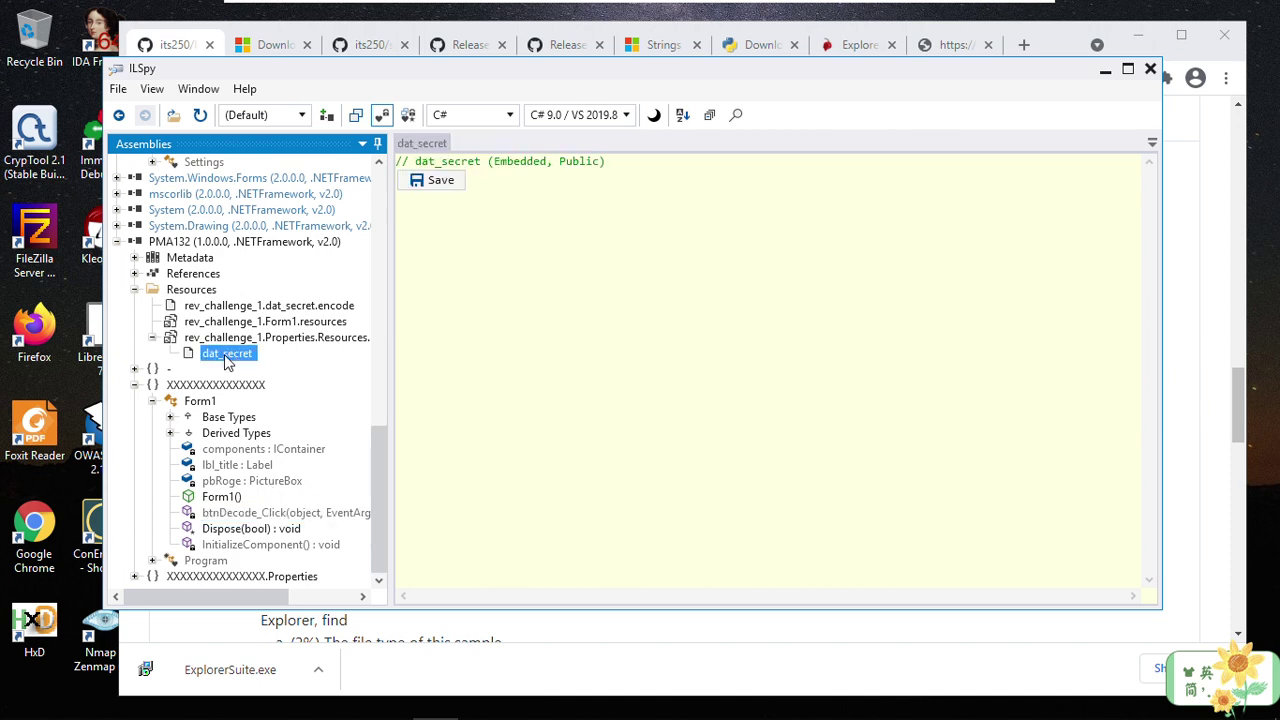
Step: Save PMA132's dat_secret resource as dat_secret2 in the lab12 samples folder
left_click(442, 184)
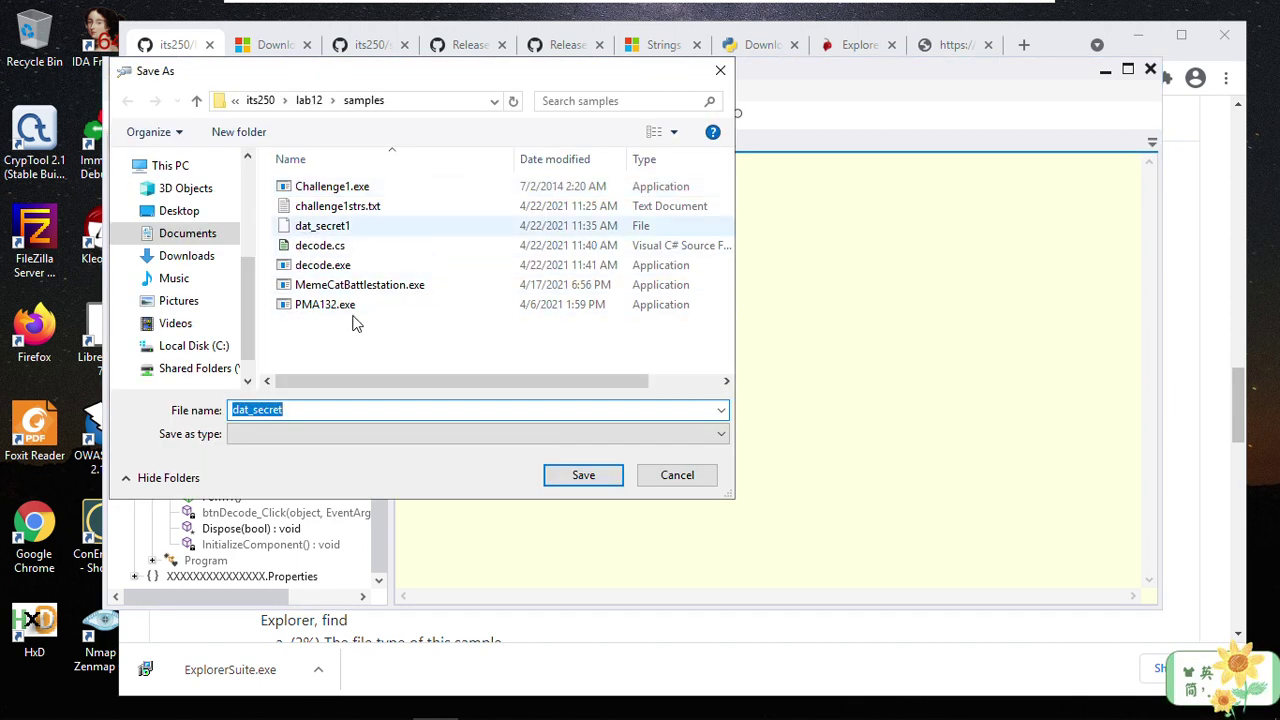
left_click(310, 418)
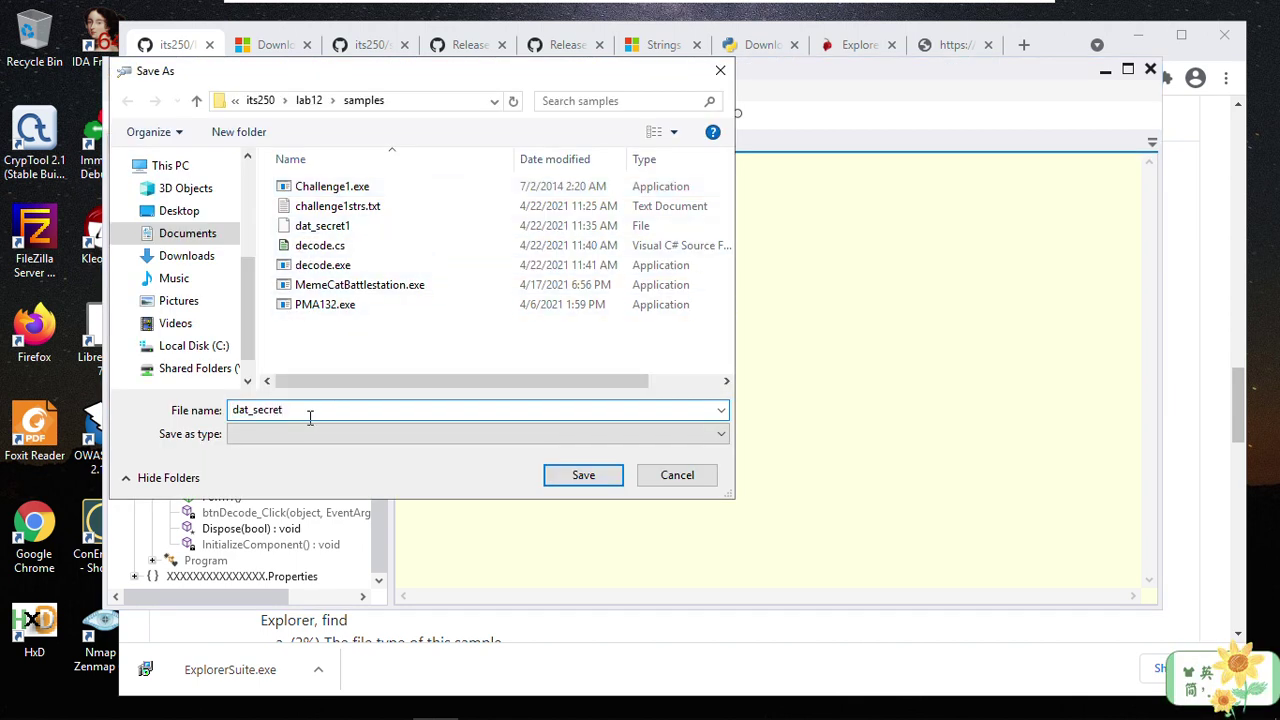
left_click(588, 478)
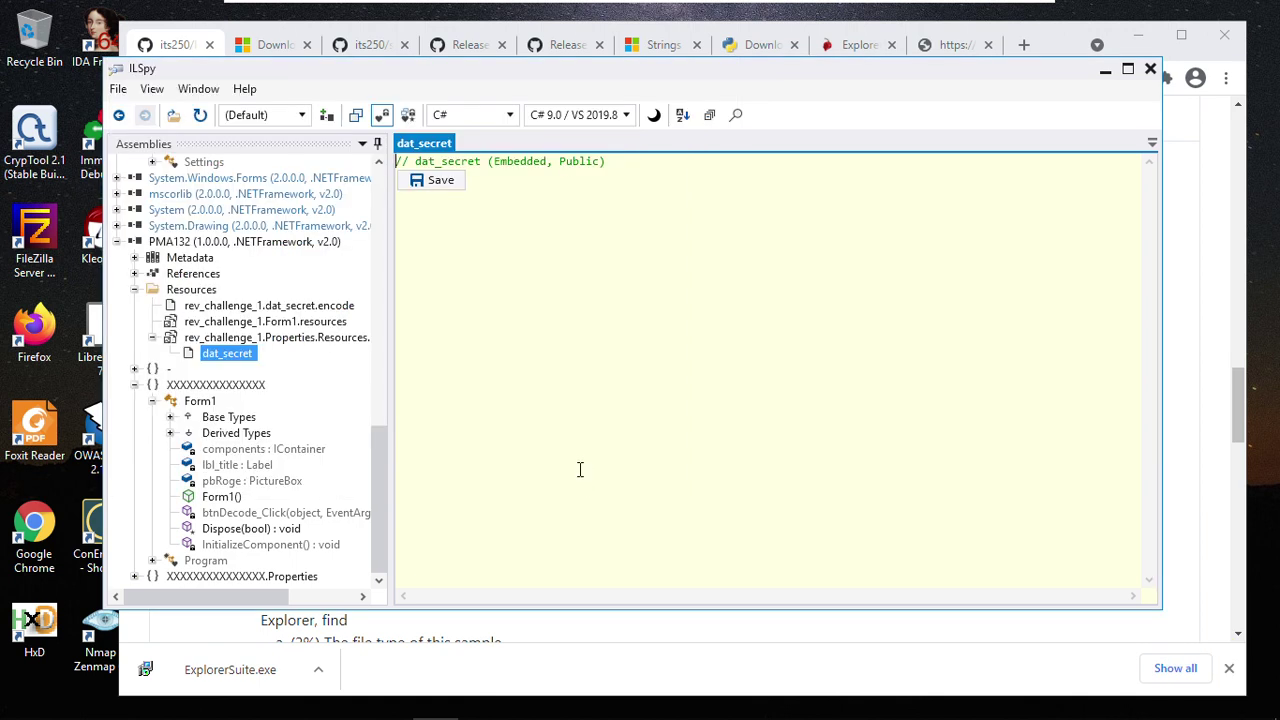
Step: Compare the foreach decoding line in PMA132's btnDecode_Click method with the matching line in decode.cs in Visual Studio Code, checking the XOR constants
left_click(282, 515)
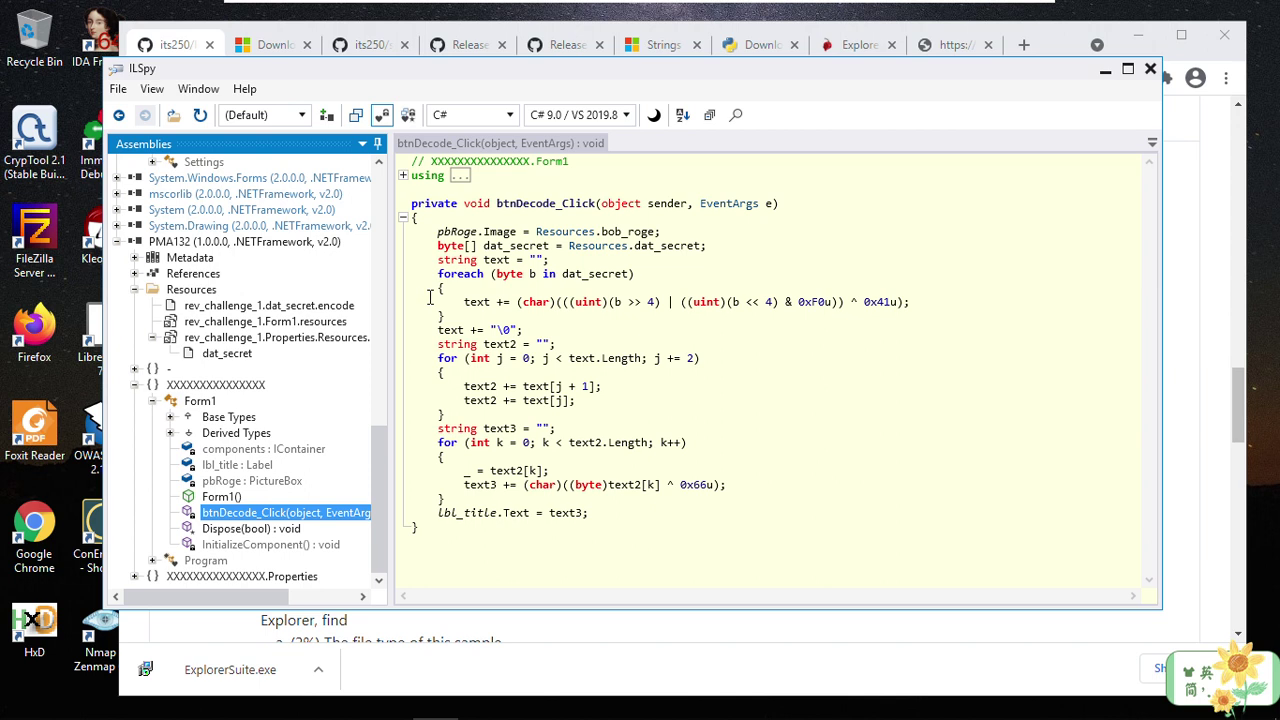
left_click_drag(461, 302, 909, 303)
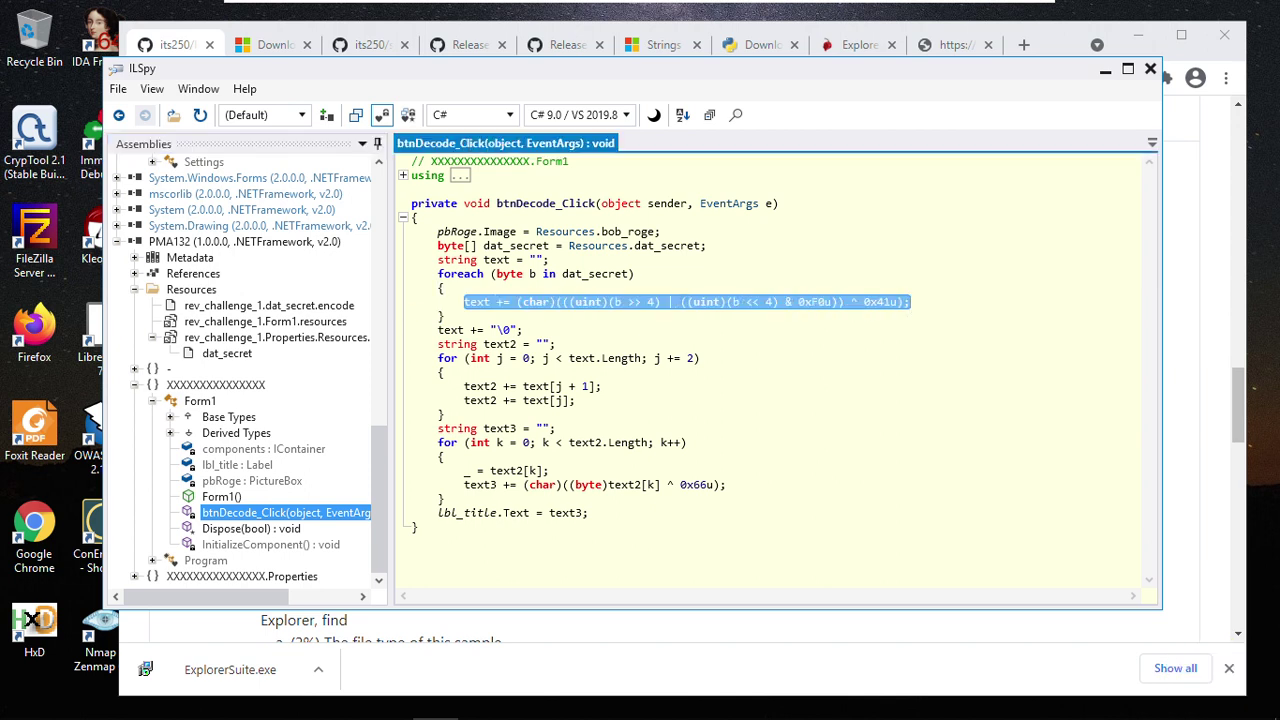
mouse_move(430, 710)
left_click(481, 702)
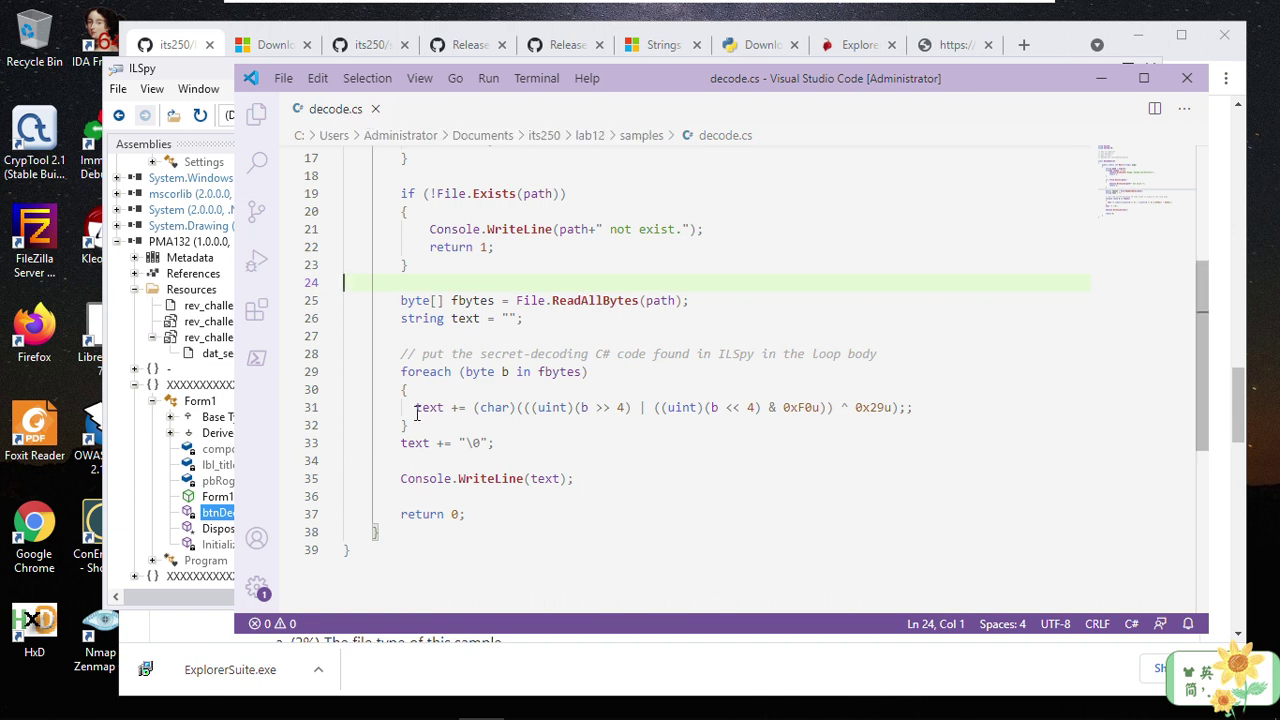
left_click_drag(416, 411, 907, 408)
left_click(869, 407)
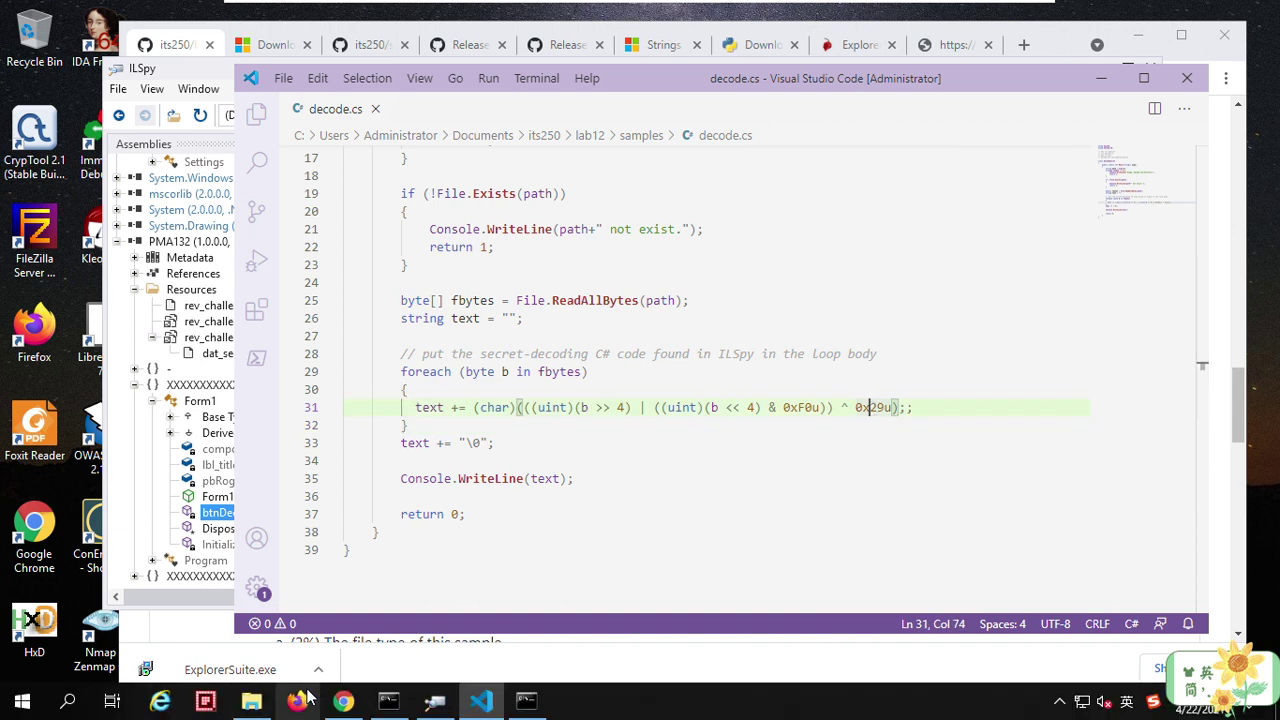
left_click(435, 700)
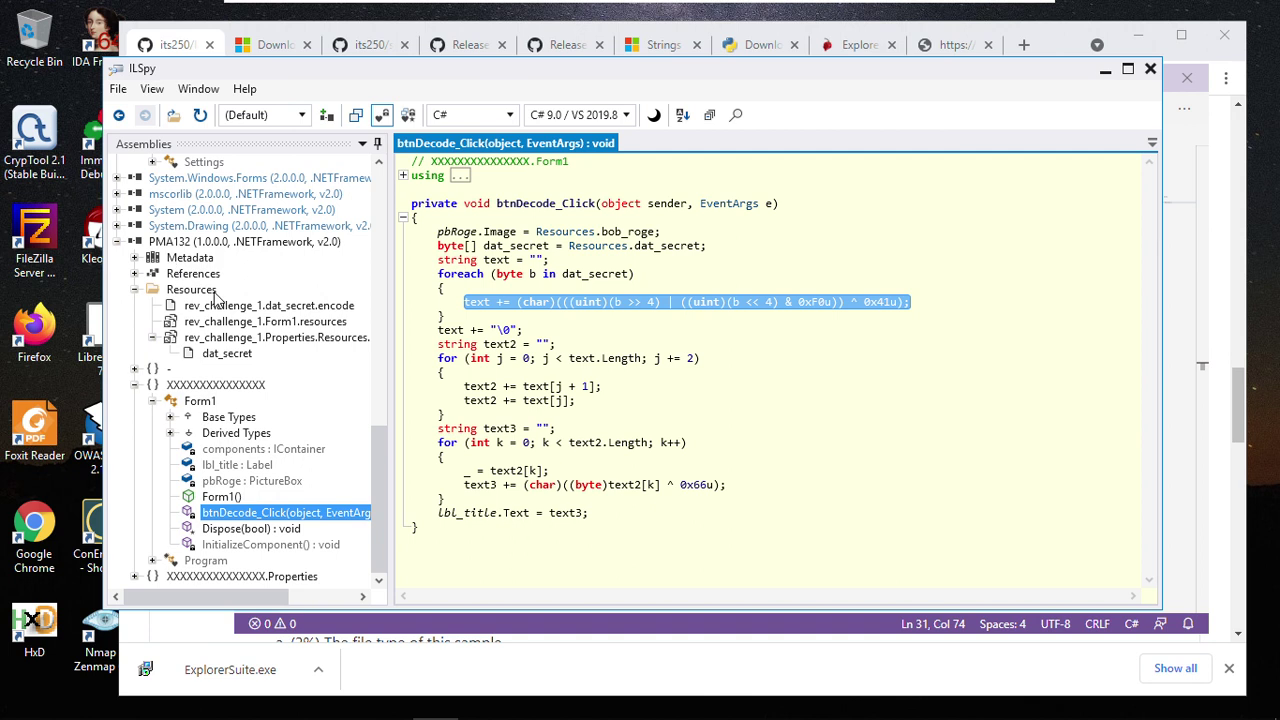
scroll(375, 460, "up", 3)
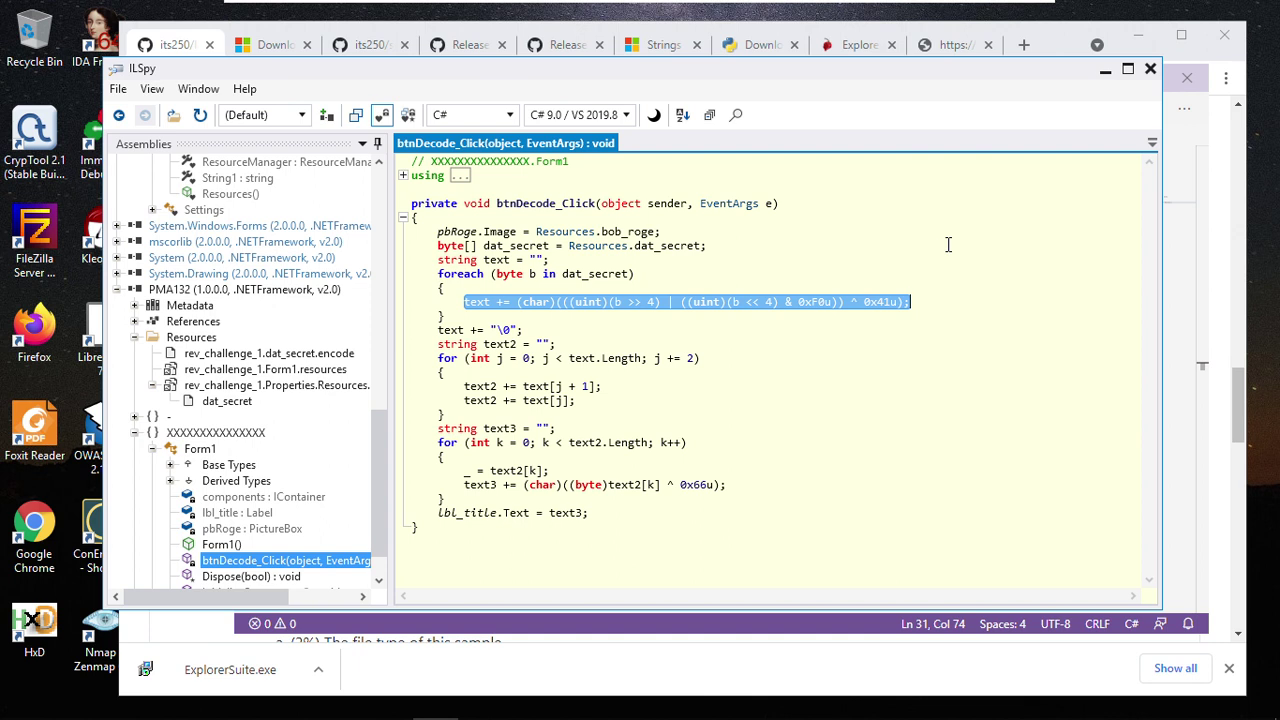
Step: Check the lab README's weapon-arming-code task in Chrome, and launch MemeCatBattlestation.exe from the samples folder
left_click(166, 48)
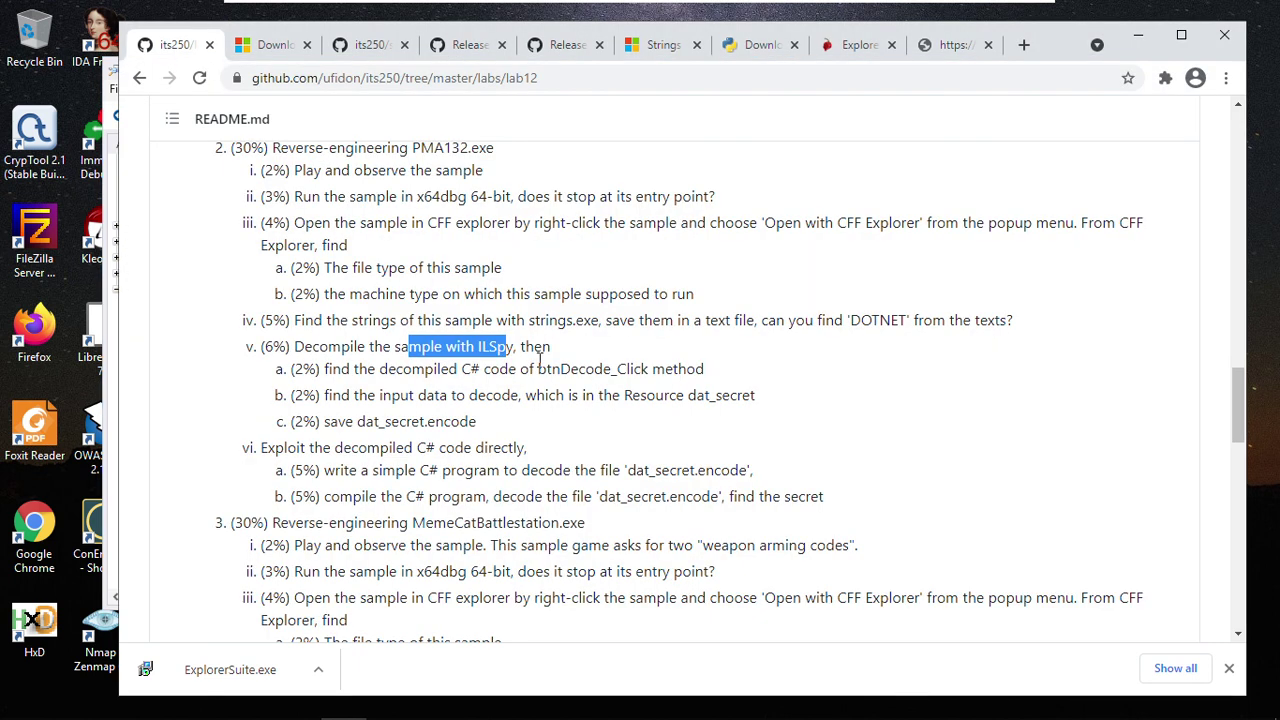
scroll(540, 355, "down", 3)
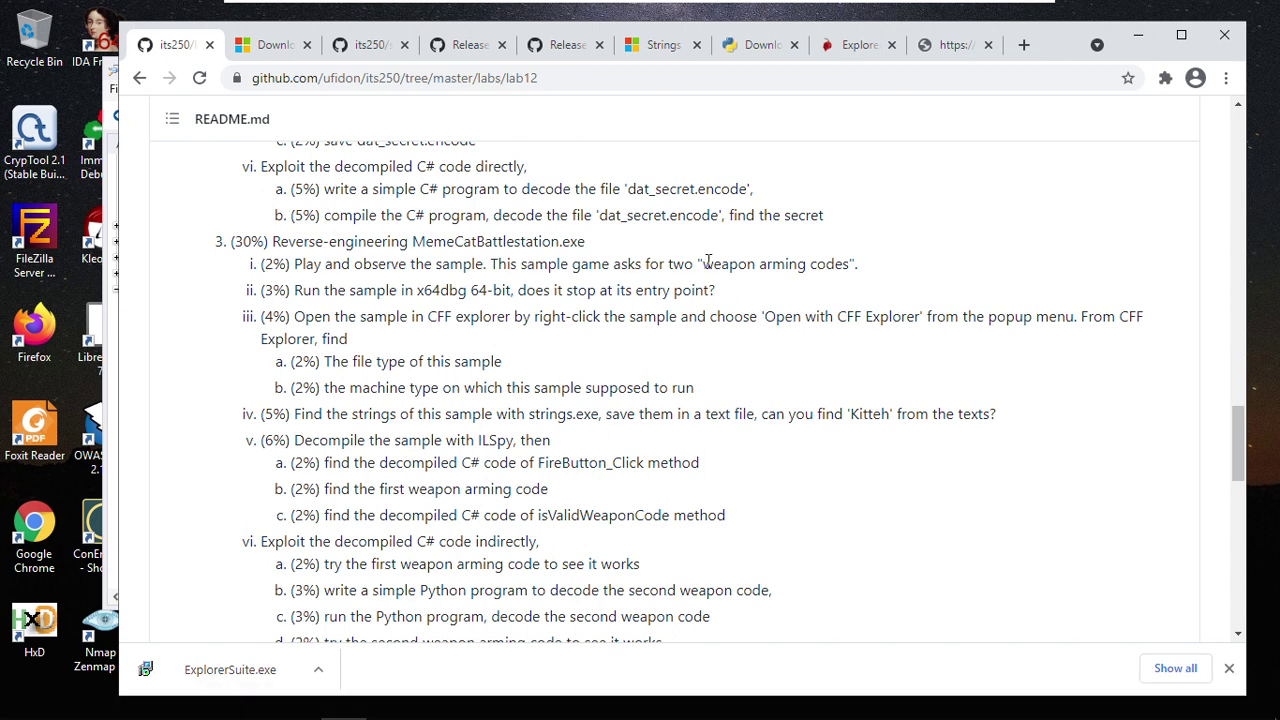
left_click_drag(707, 262, 825, 264)
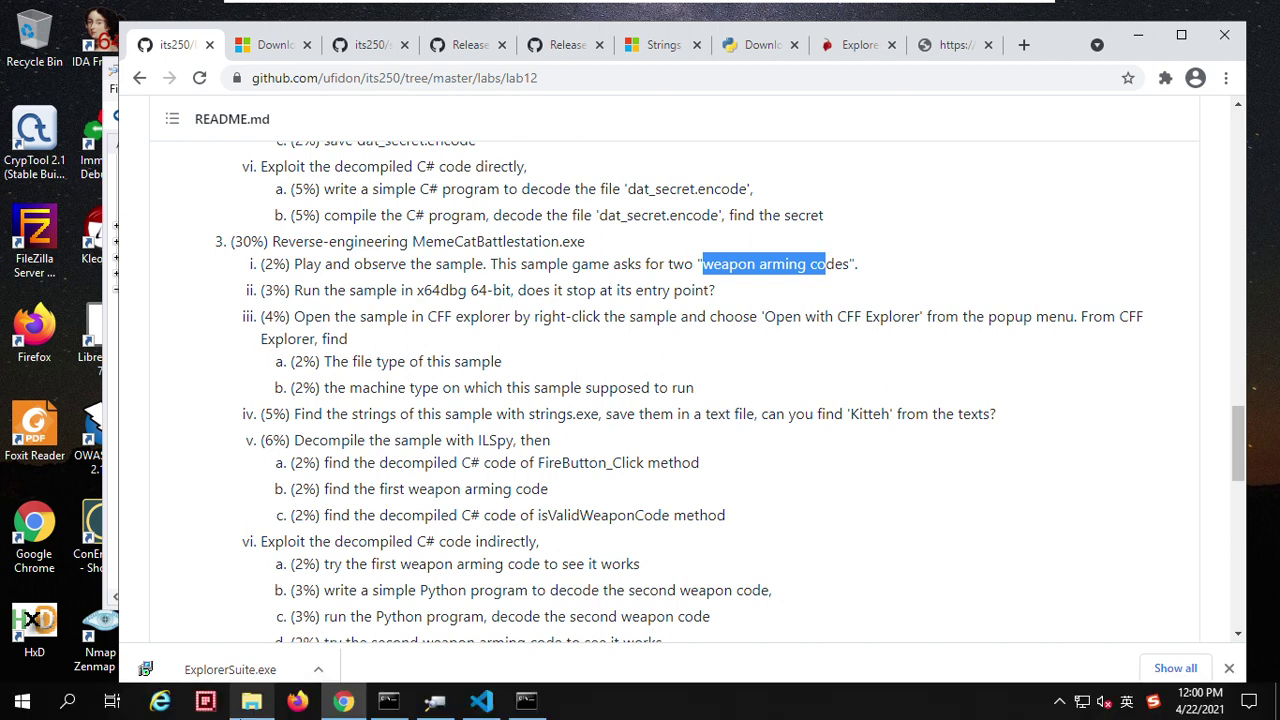
mouse_move(237, 703)
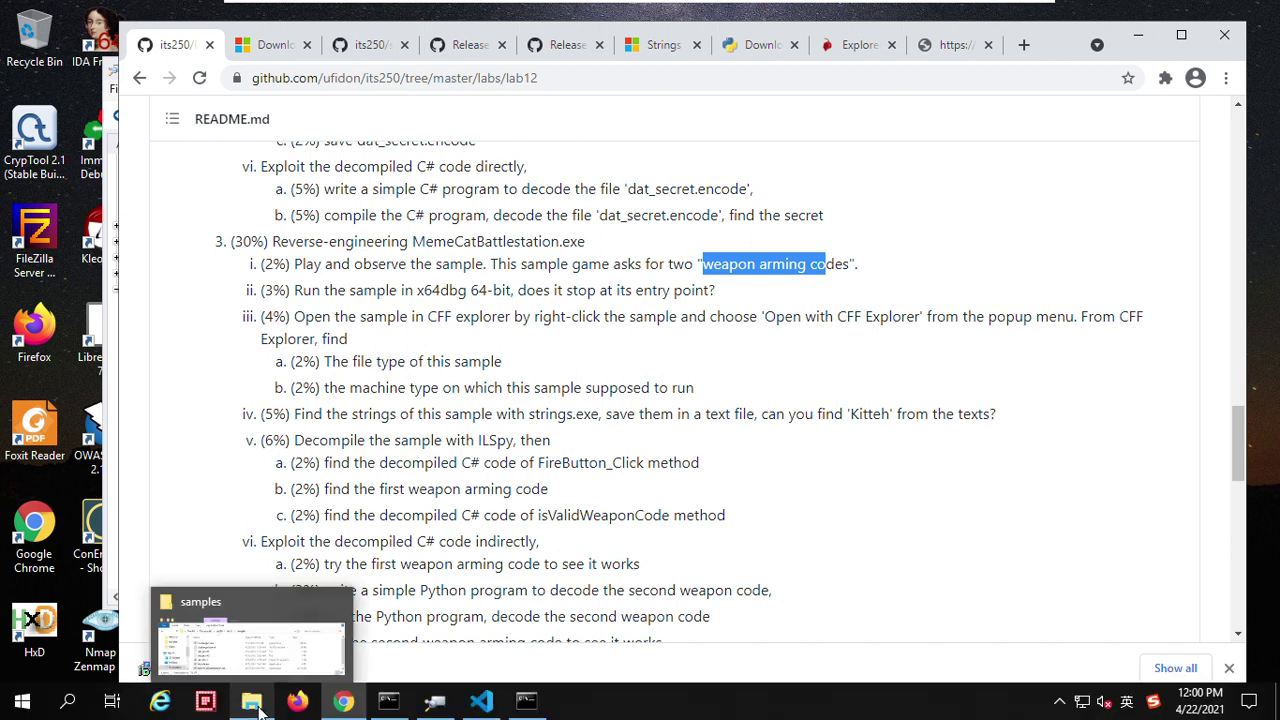
left_click(254, 705)
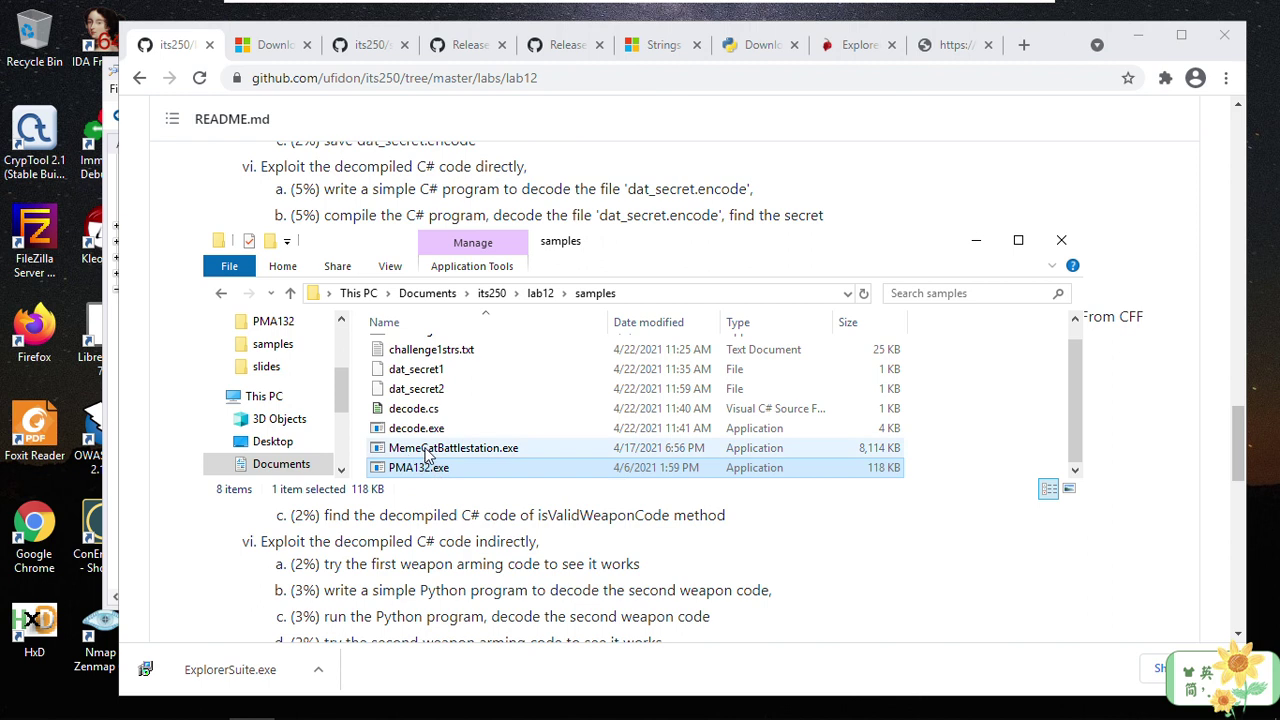
mouse_move(446, 456)
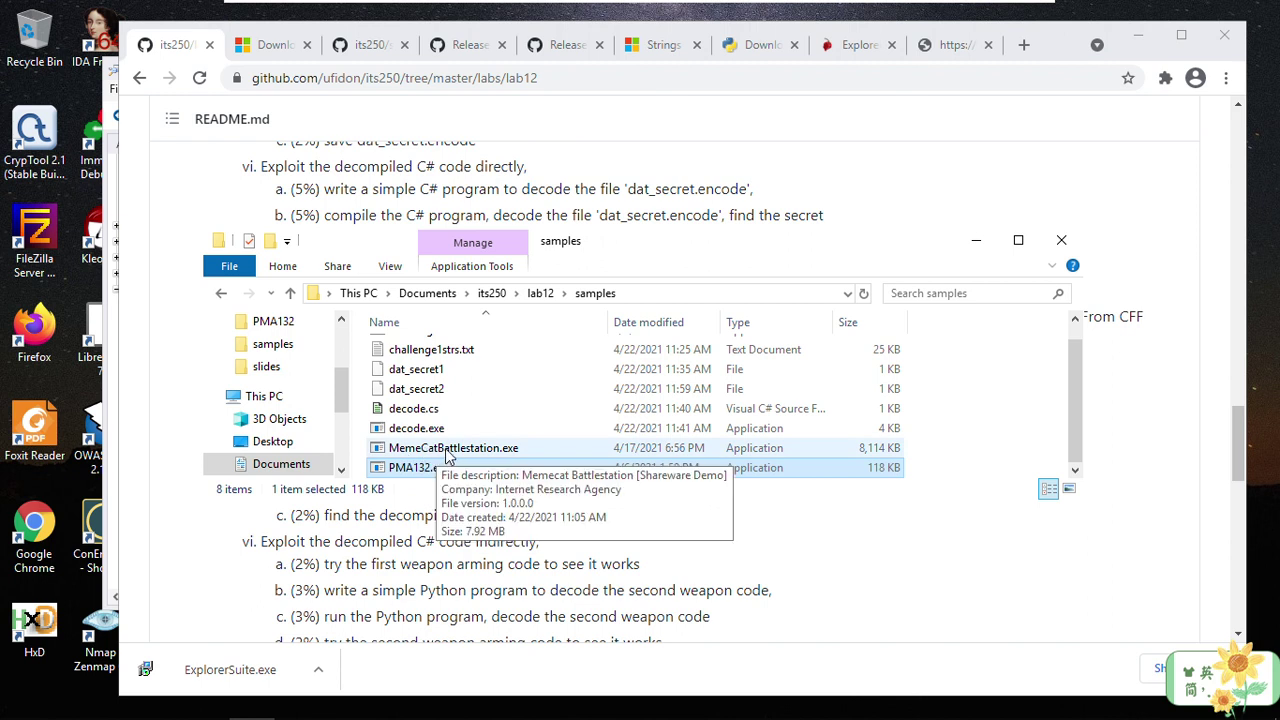
double_click(446, 452)
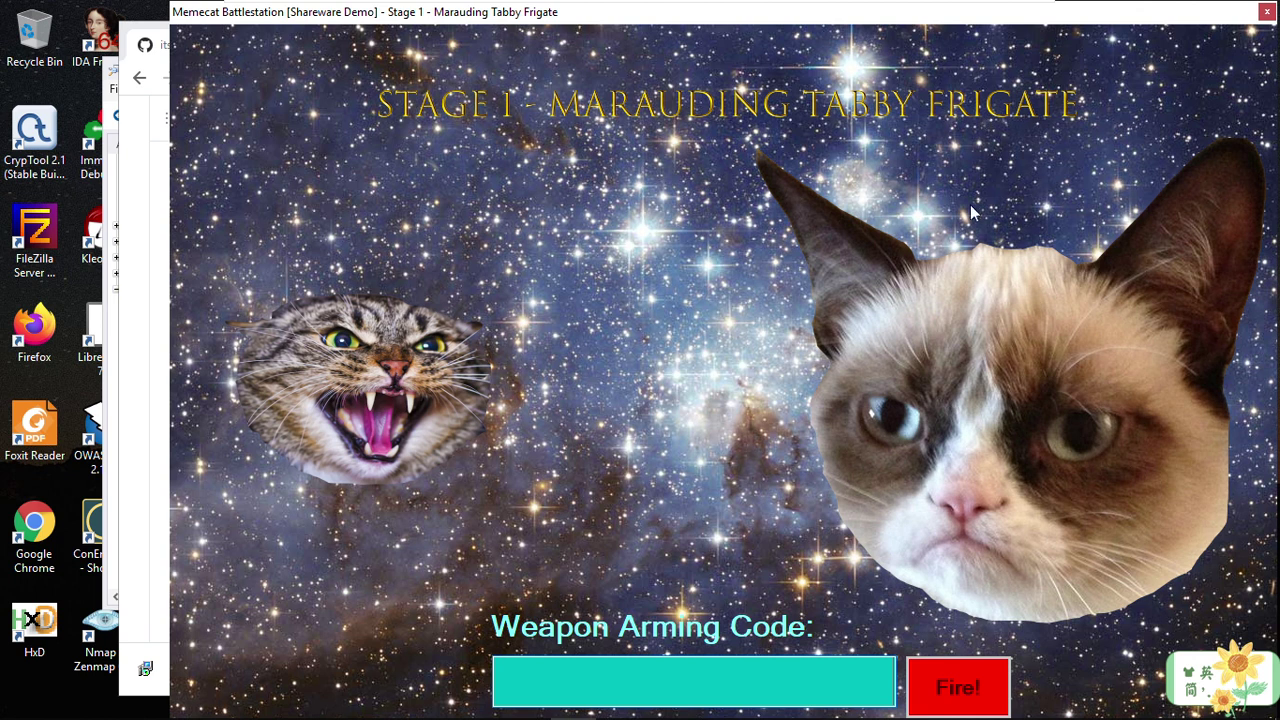
Step: Try firing with the weapon arming code 12345 in stage 1 of the game, and close the game
left_click(758, 686)
type("12345")
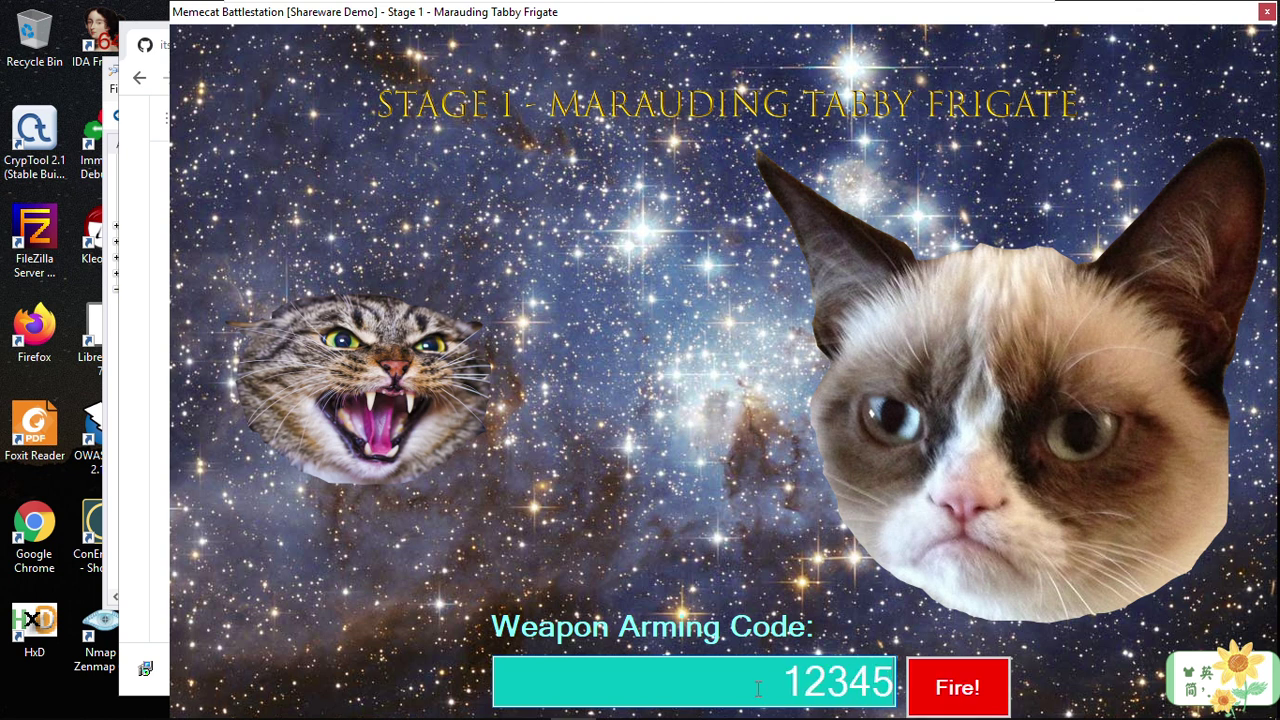
left_click(958, 690)
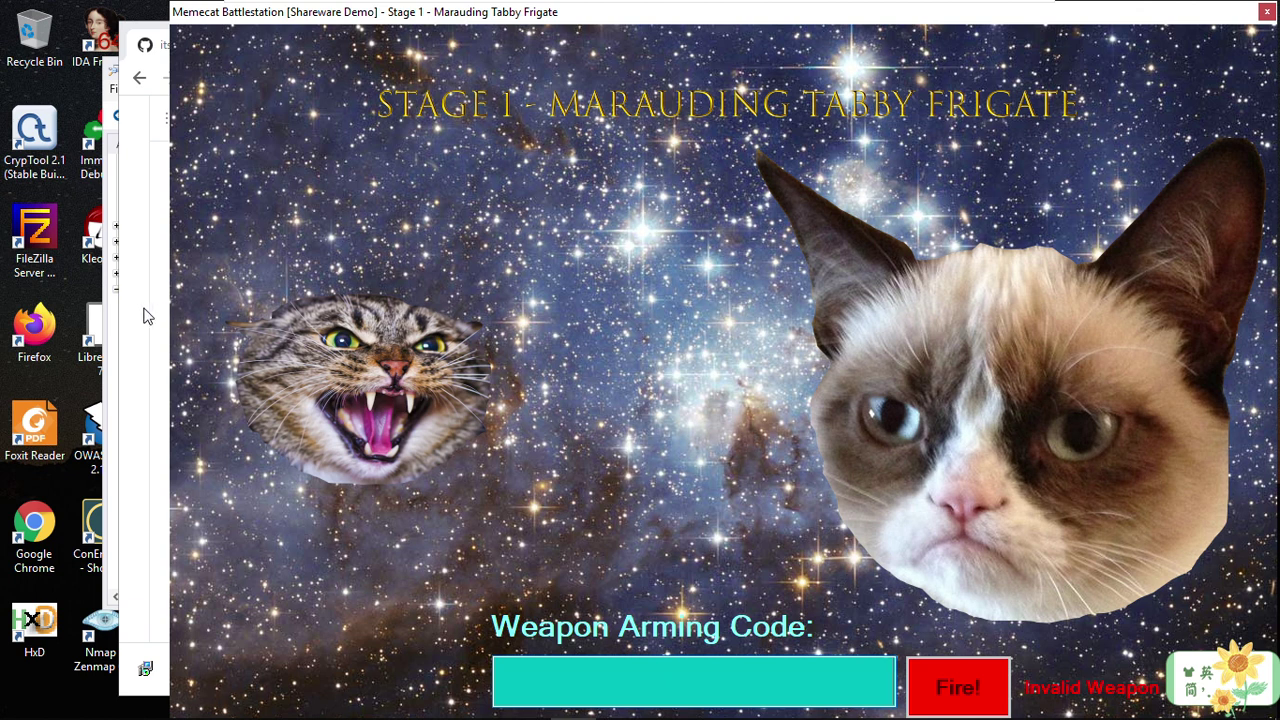
left_click(1267, 14)
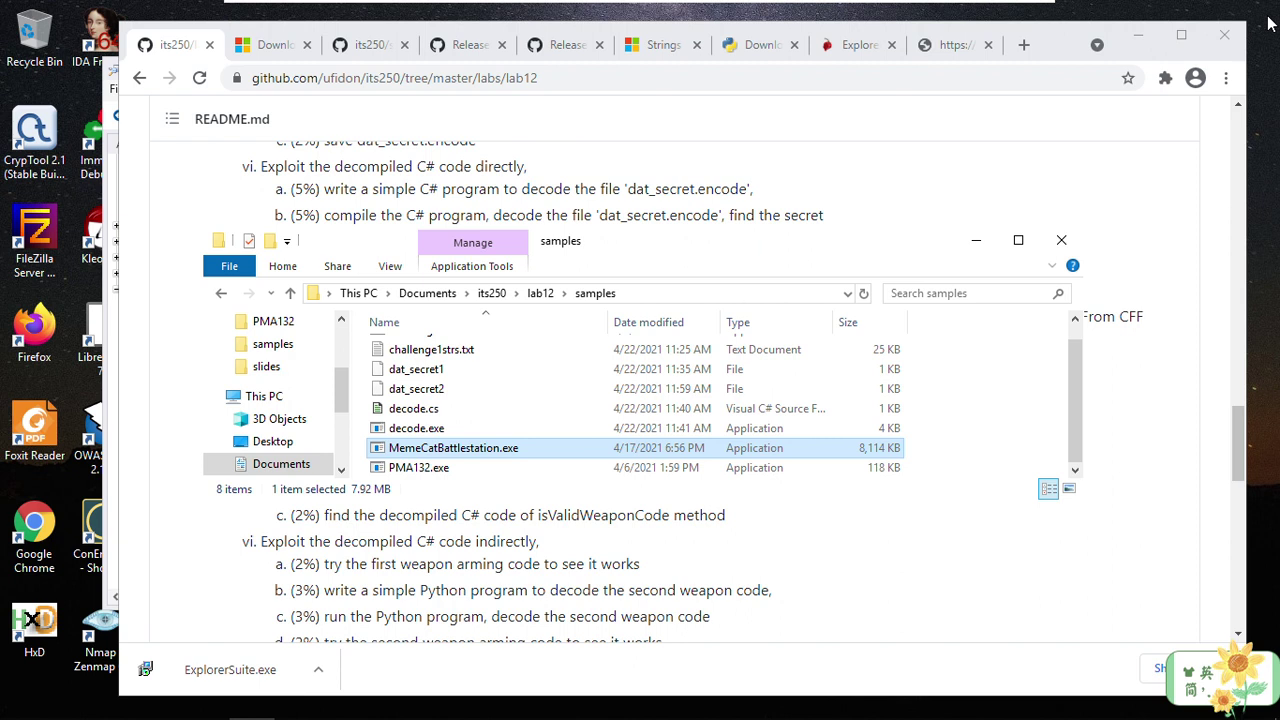
Step: Read the README's MemeCatBattlestation instructions on playing the sample, running it in x64dbg, and finding its file and machine type in CFF Explorer
left_click(226, 203)
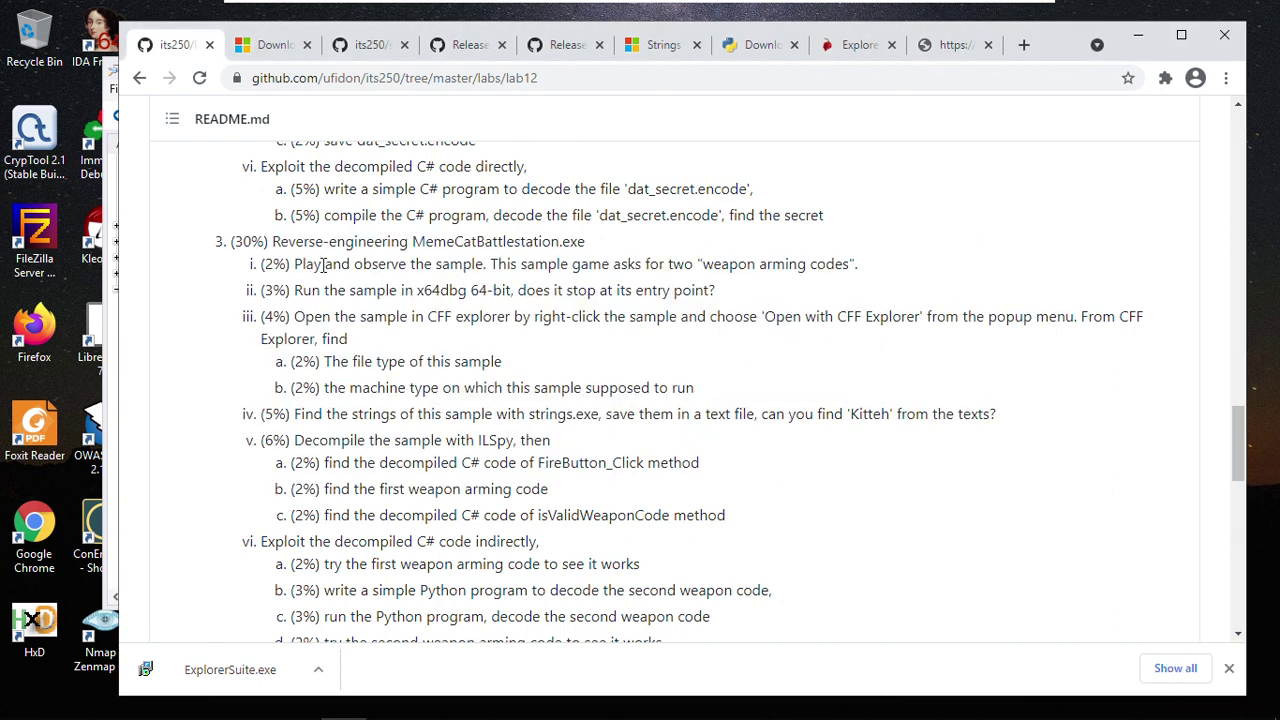
left_click_drag(323, 264, 464, 264)
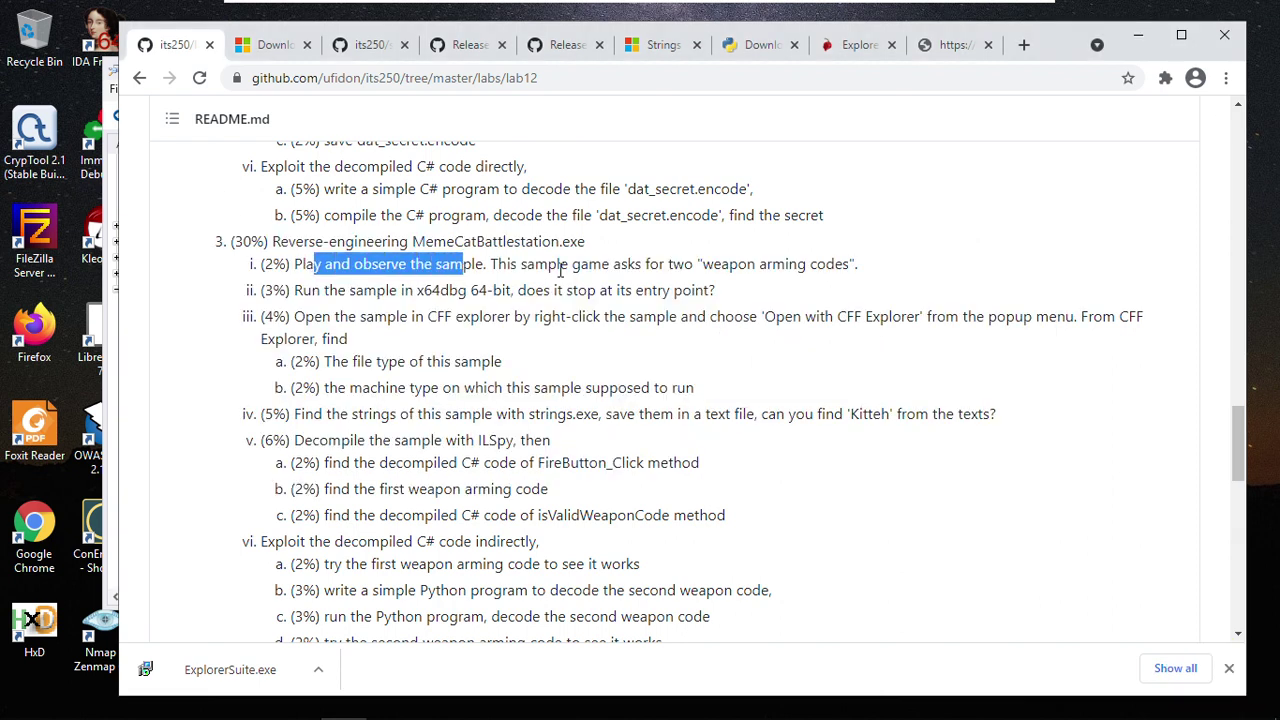
left_click(614, 266)
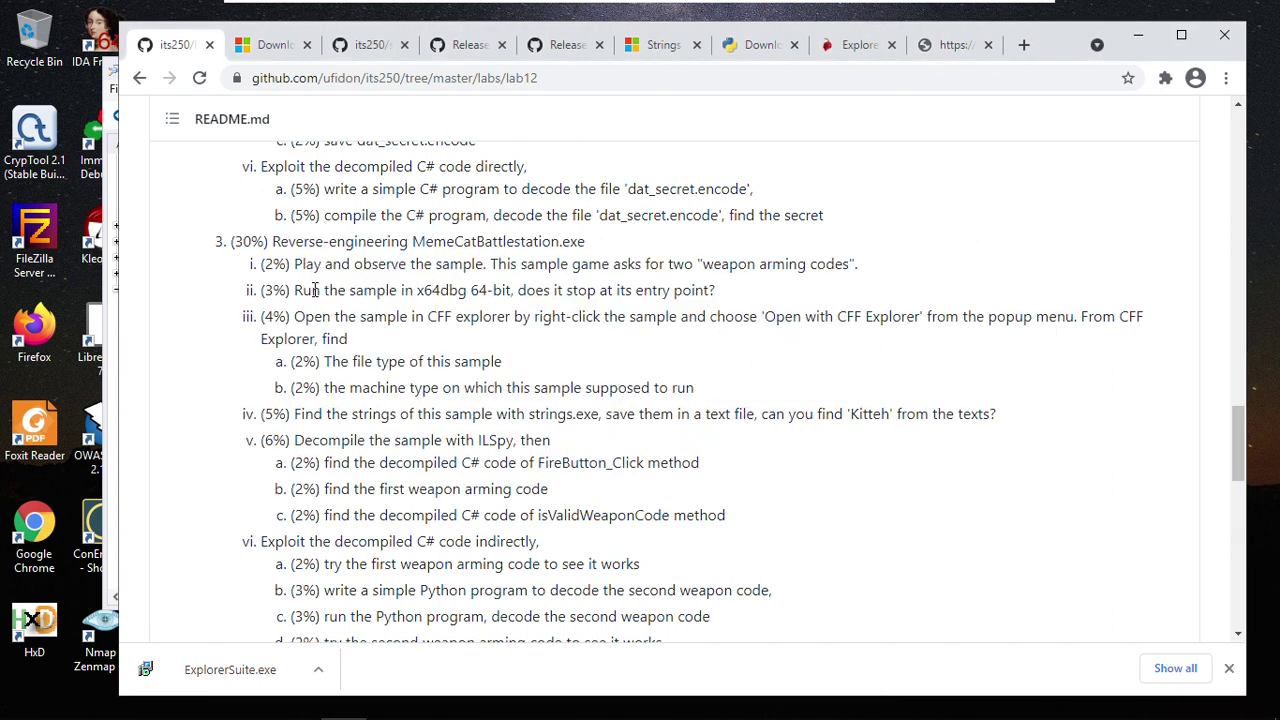
left_click_drag(314, 291, 671, 291)
double_click(490, 297)
left_click(542, 310)
left_click_drag(430, 316, 497, 318)
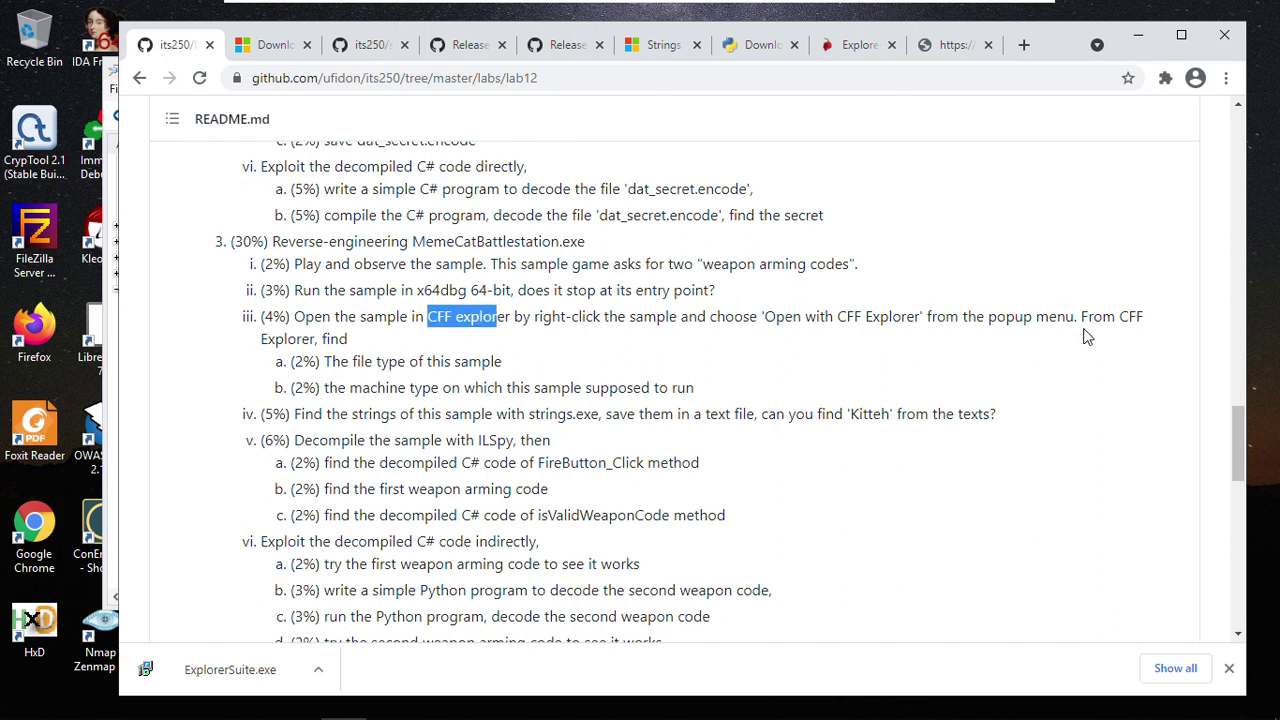
left_click_drag(375, 361, 427, 362)
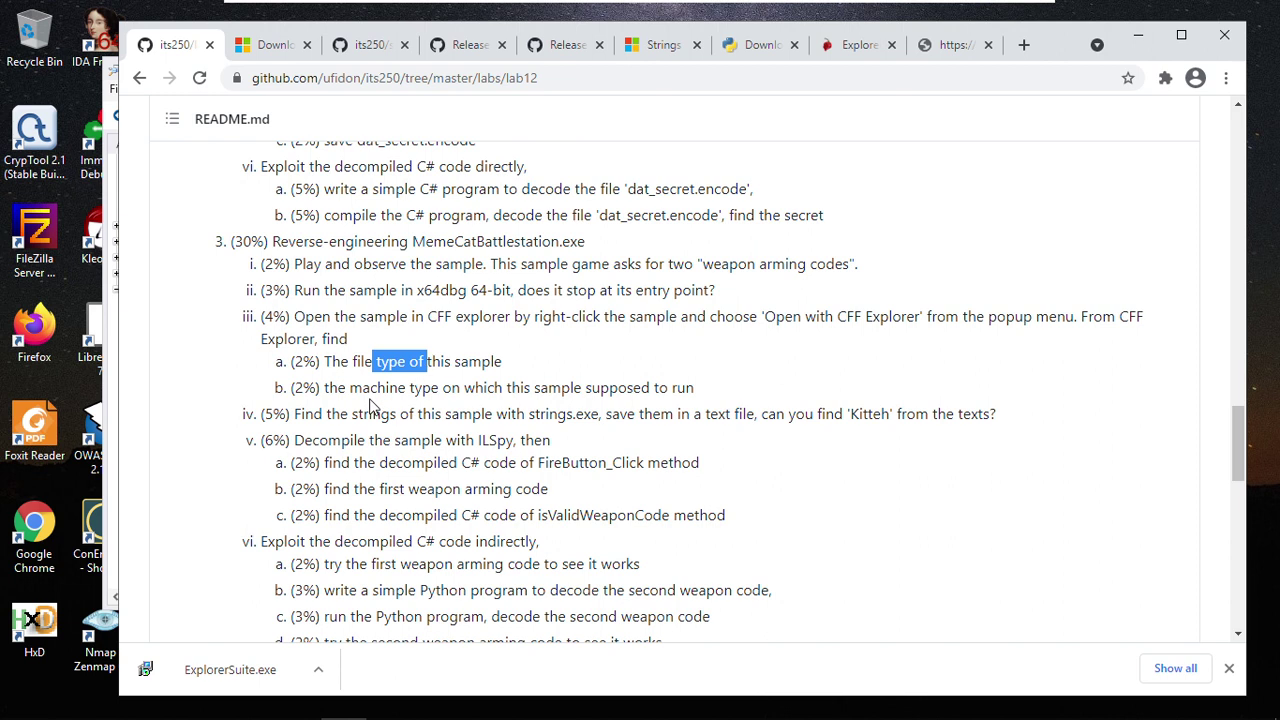
left_click_drag(362, 388, 476, 388)
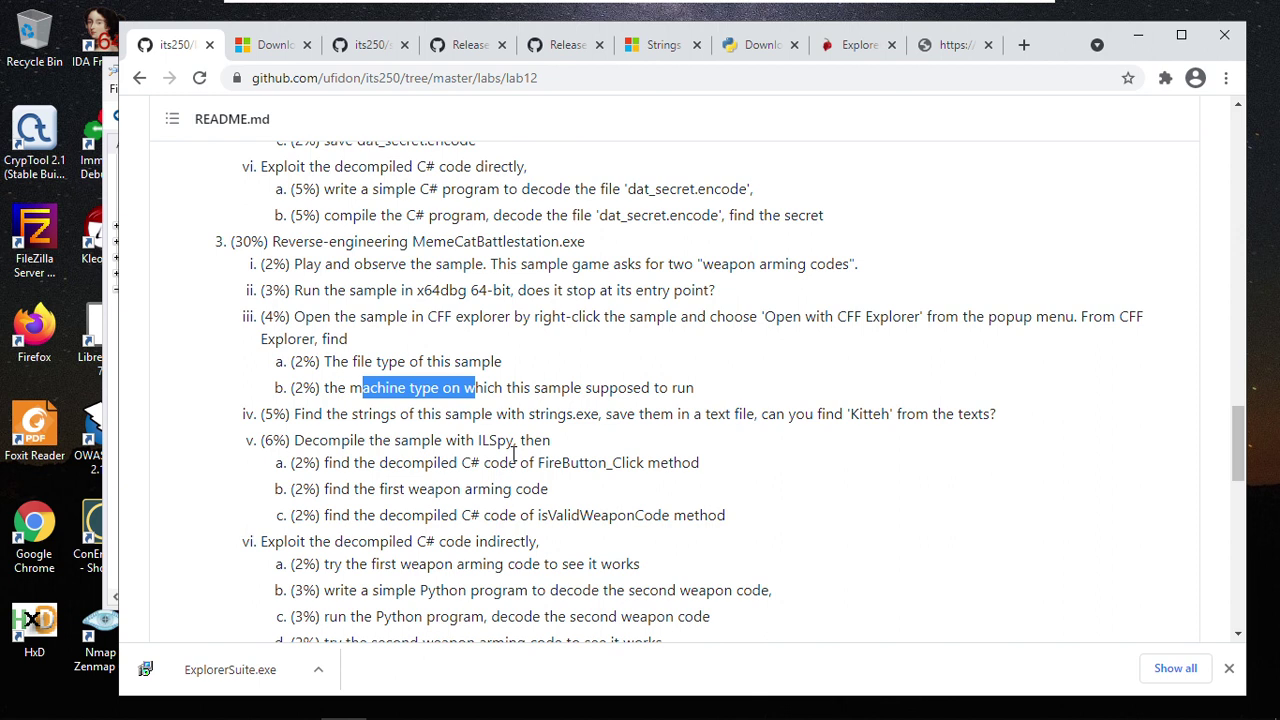
Step: Read the README's instructions on finding 'Kitteh' with strings.exe and decompiling FireButton_Click and isValidWeaponCode in ILSpy
scroll(790, 463, "down", 1)
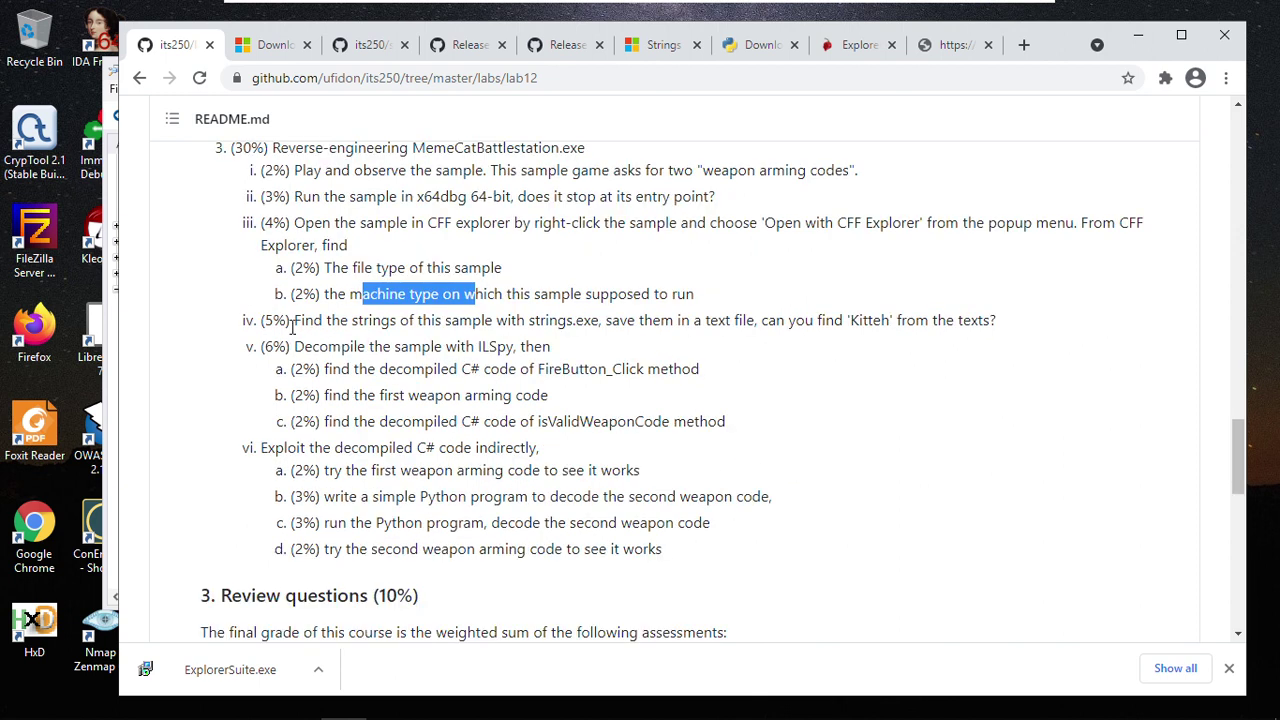
left_click_drag(349, 320, 382, 321)
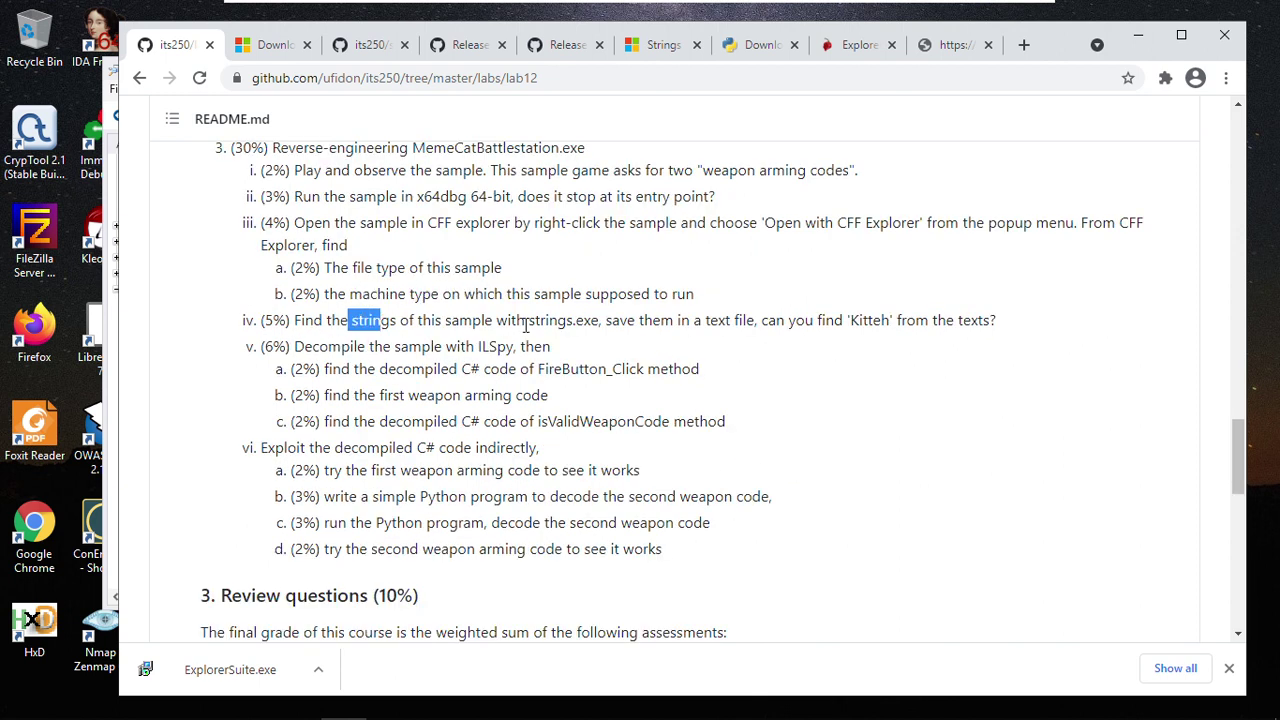
left_click_drag(525, 320, 584, 320)
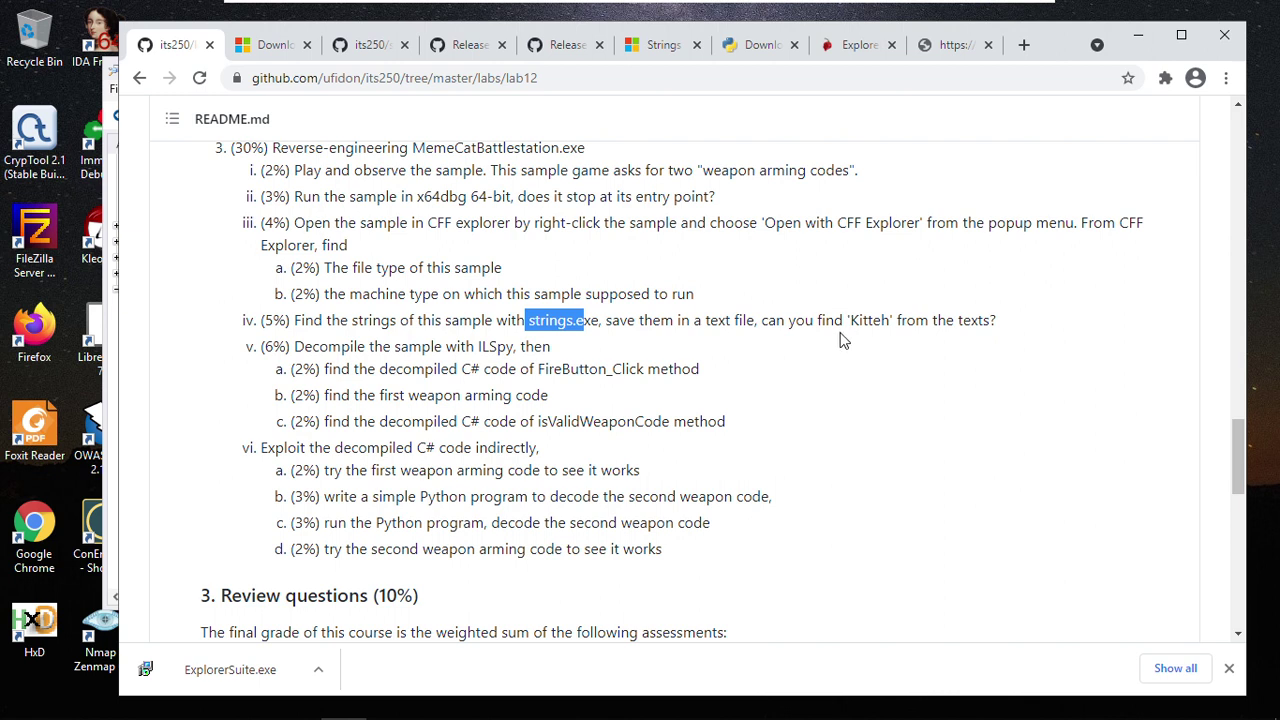
left_click_drag(849, 320, 885, 320)
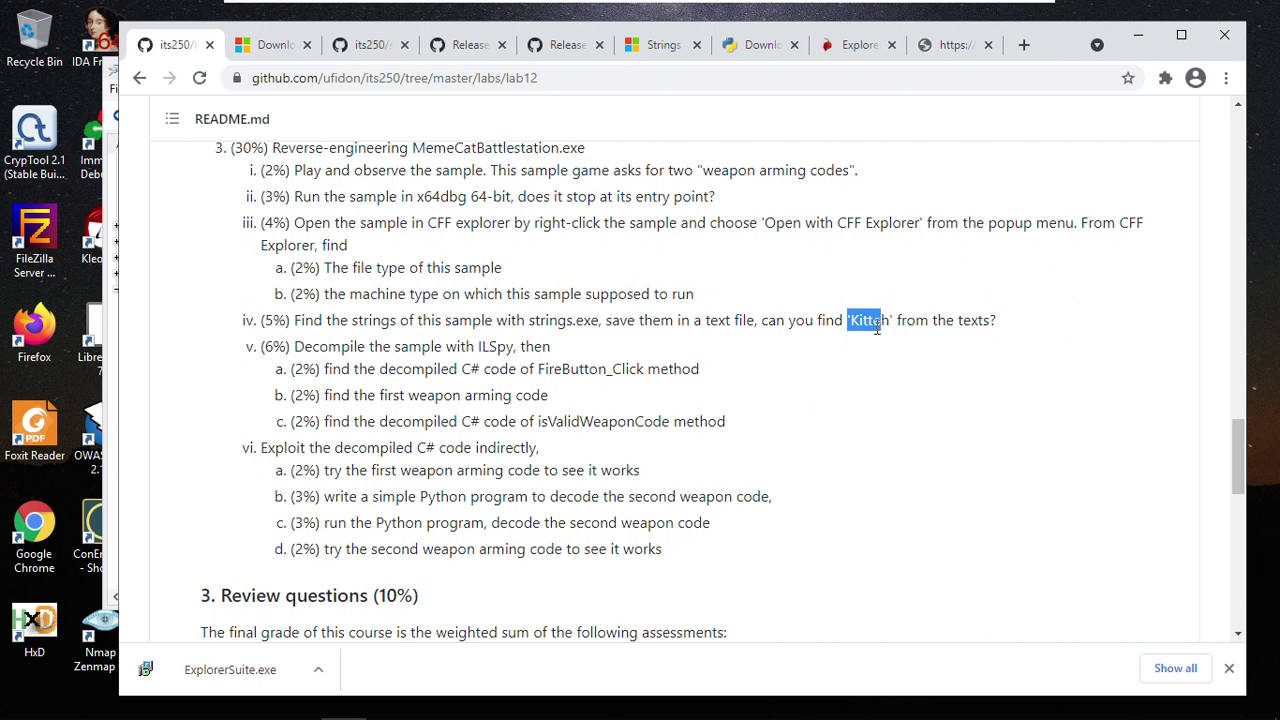
left_click_drag(848, 320, 890, 321)
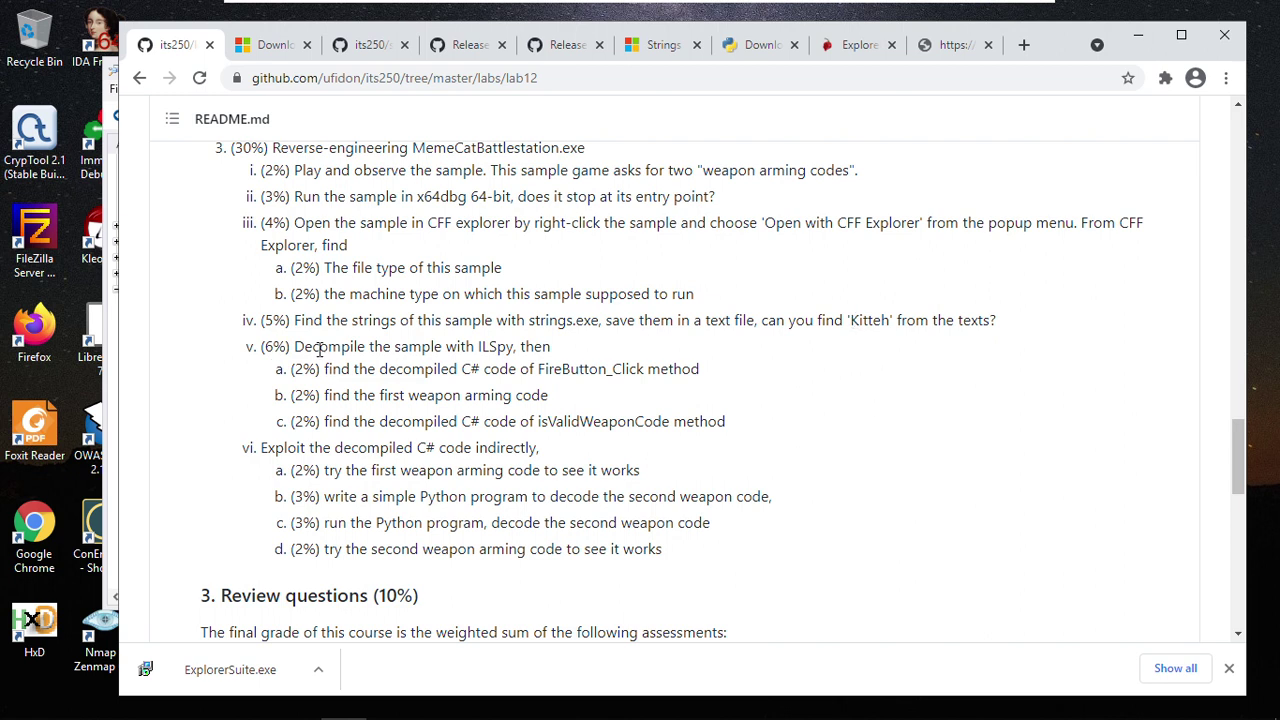
left_click_drag(320, 348, 512, 348)
left_click(606, 398)
scroll(566, 390, "down", 1)
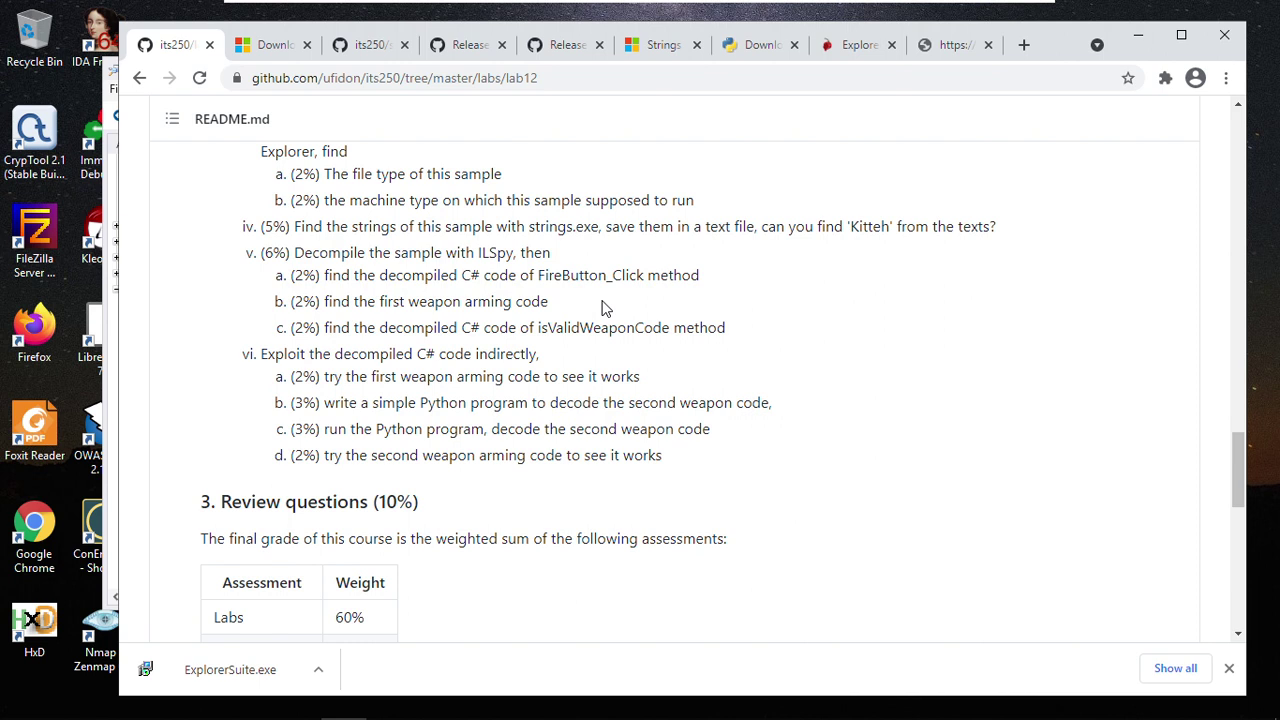
left_click_drag(538, 276, 626, 278)
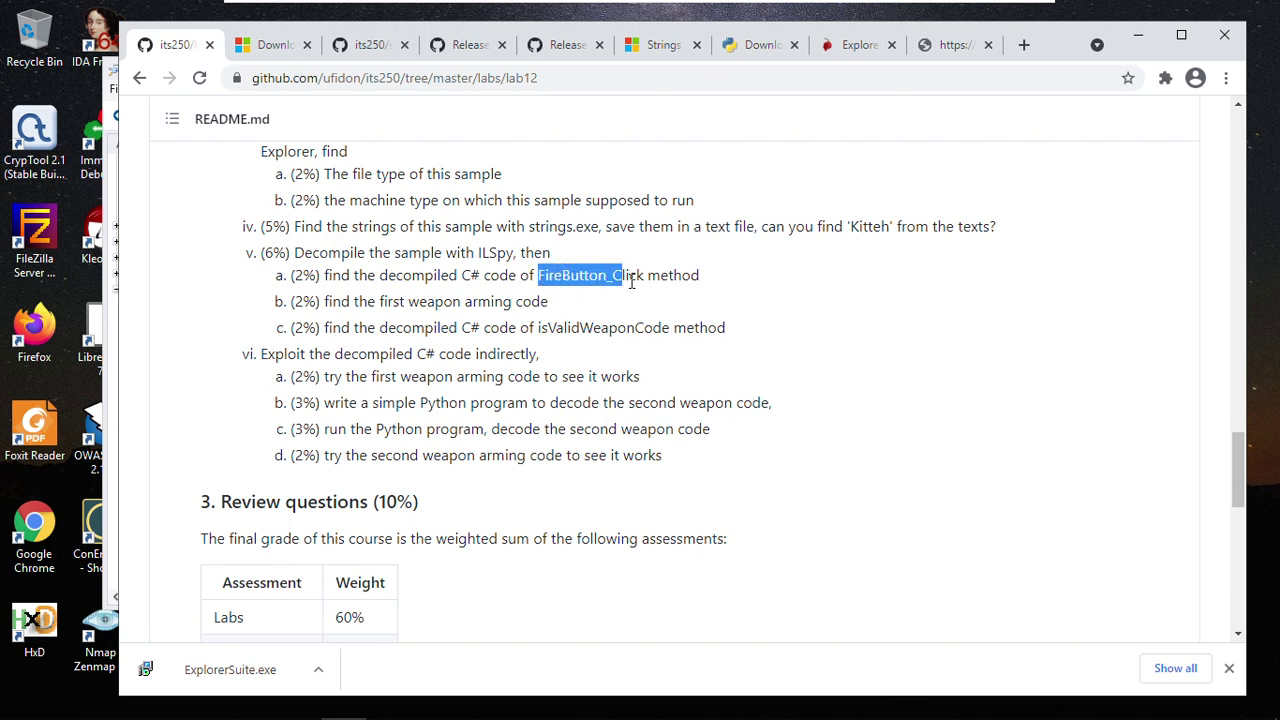
left_click(542, 330)
left_click_drag(542, 330, 664, 334)
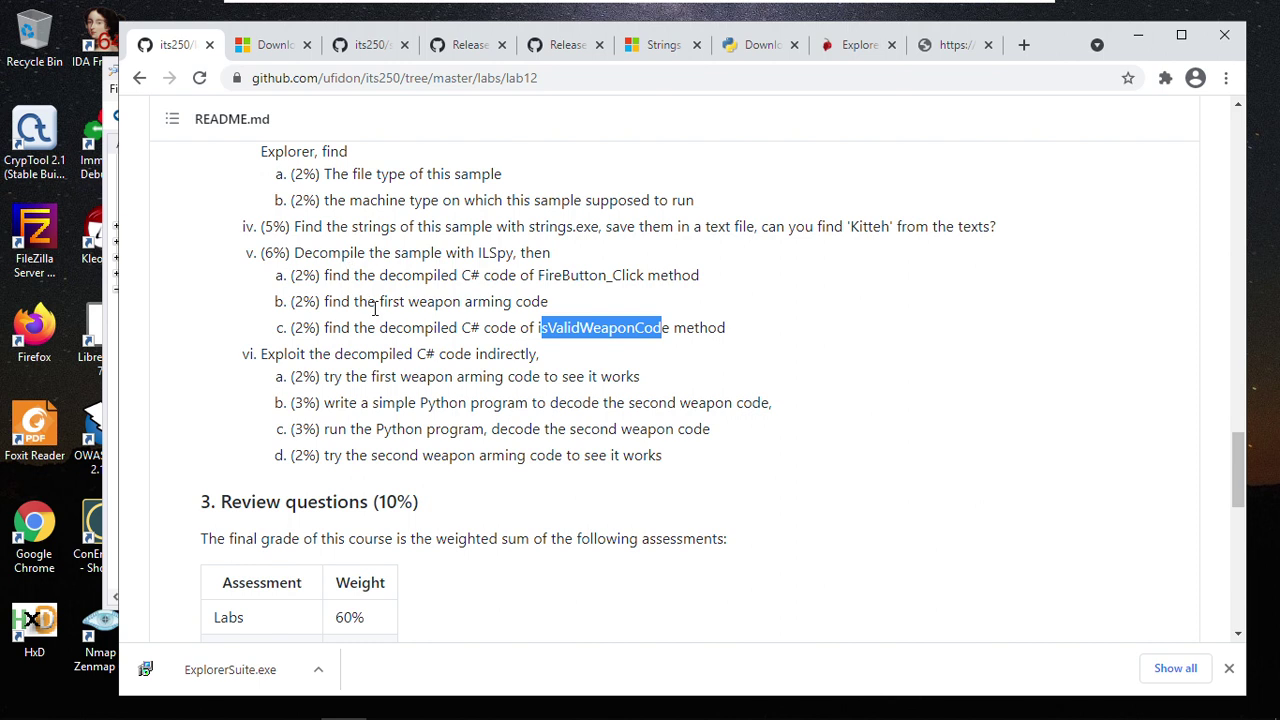
left_click_drag(350, 304, 543, 322)
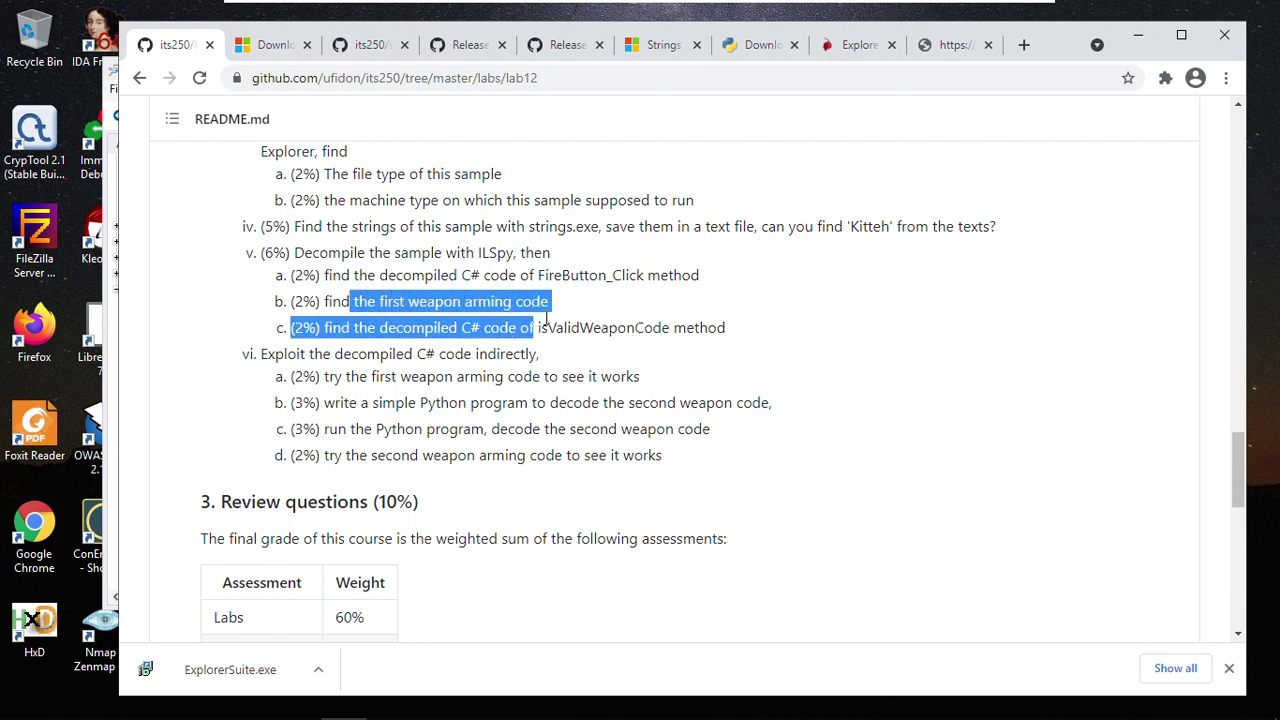
left_click(543, 323)
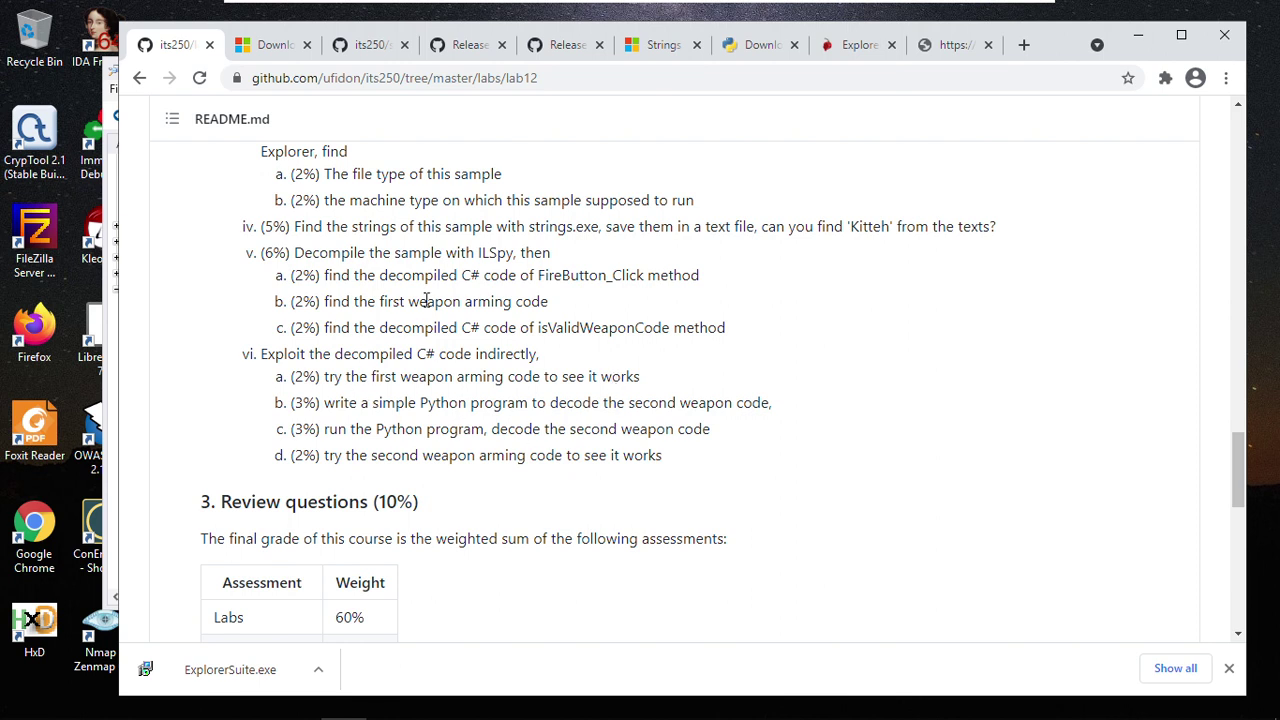
Step: Switch to ILSpy, collapse the expanded PMA132 and Challenge1 assemblies, and load MemeCatBattlestation.exe from the samples folder
mouse_move(160, 714)
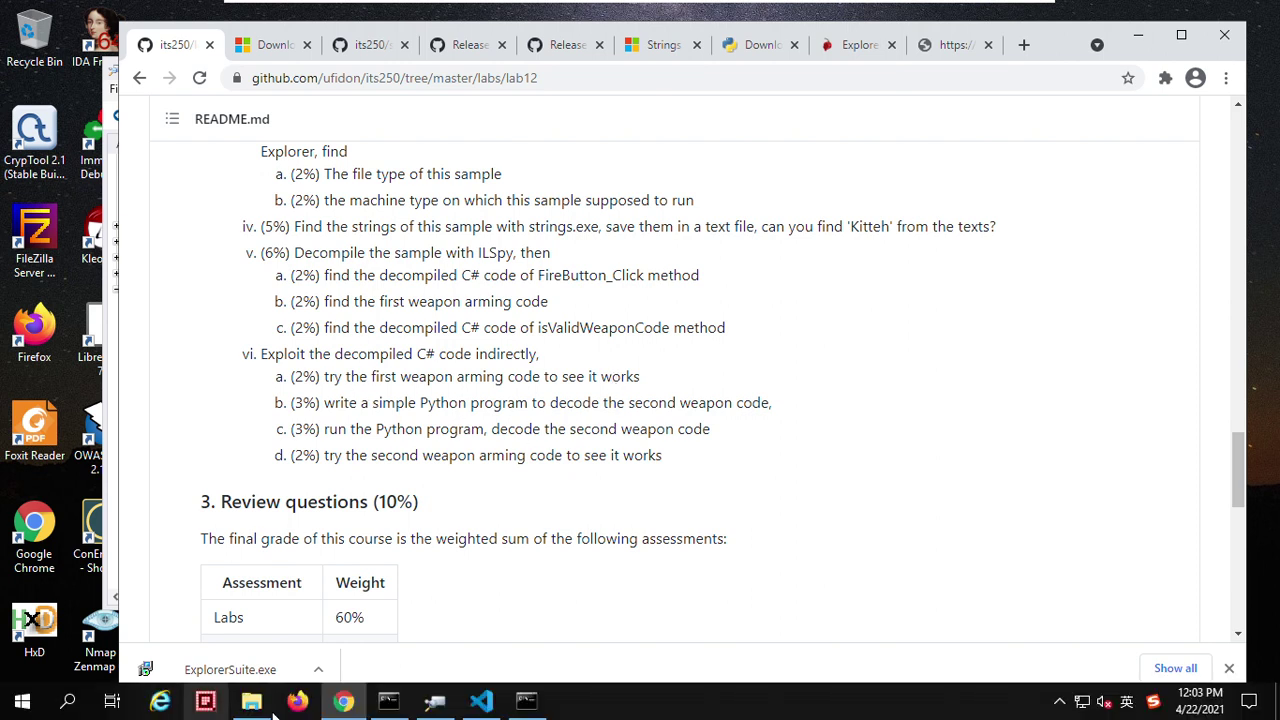
left_click(433, 703)
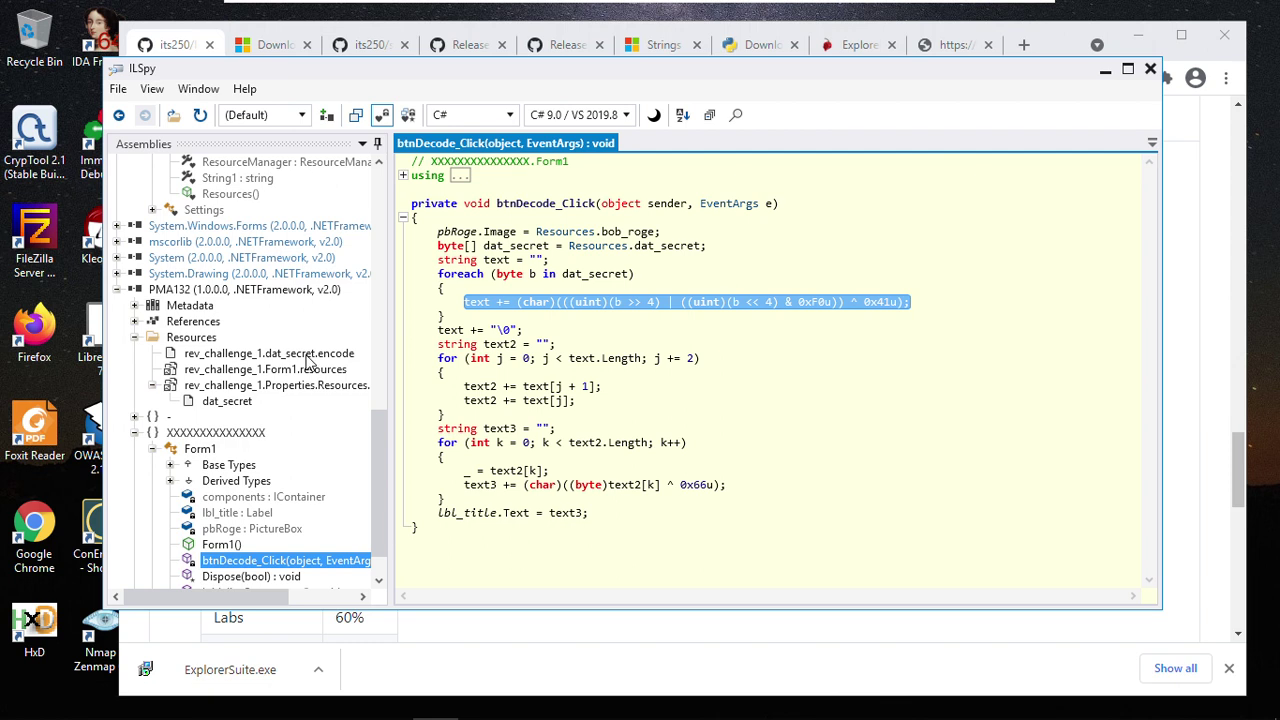
left_click(117, 289)
scroll(127, 326, "up", 6)
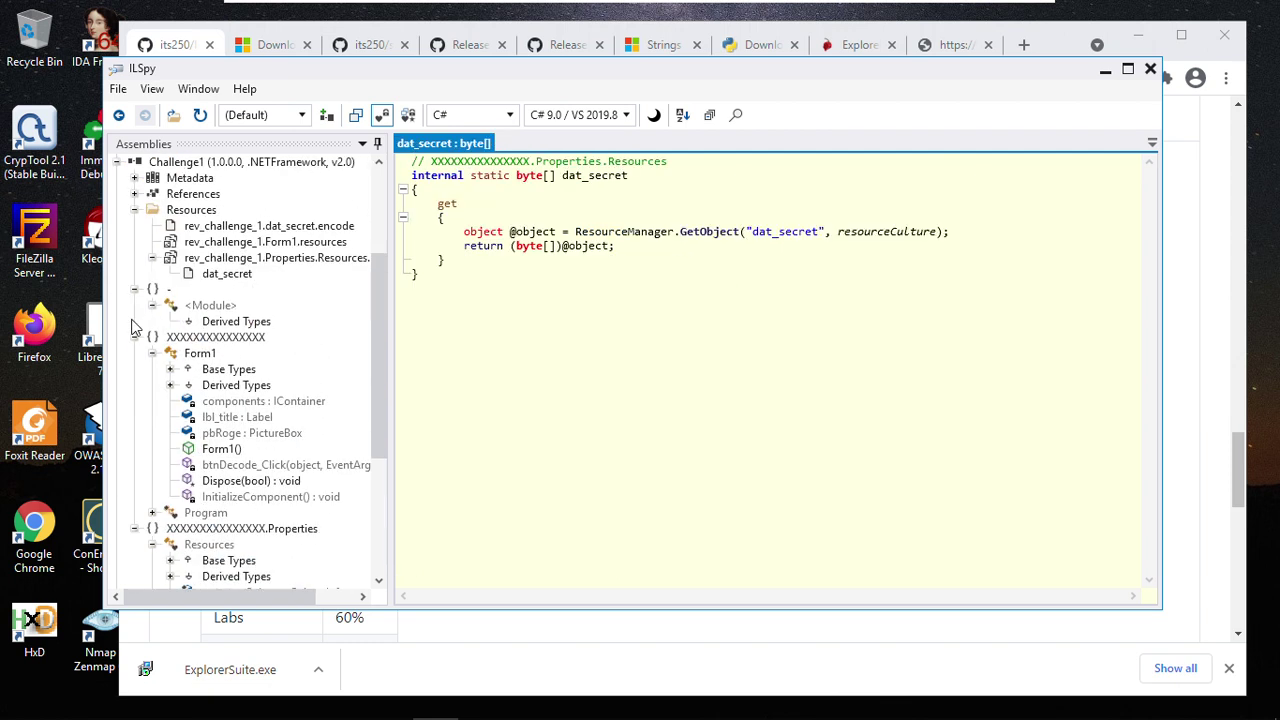
left_click(117, 167)
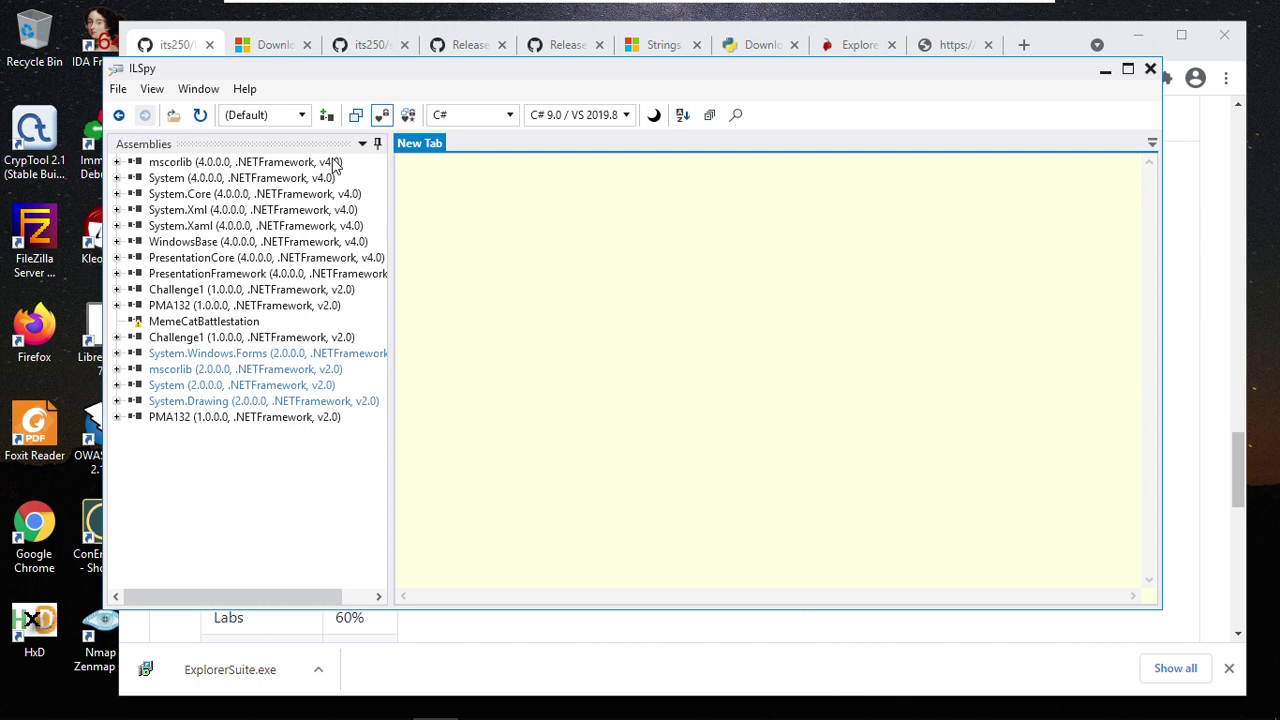
left_click(174, 116)
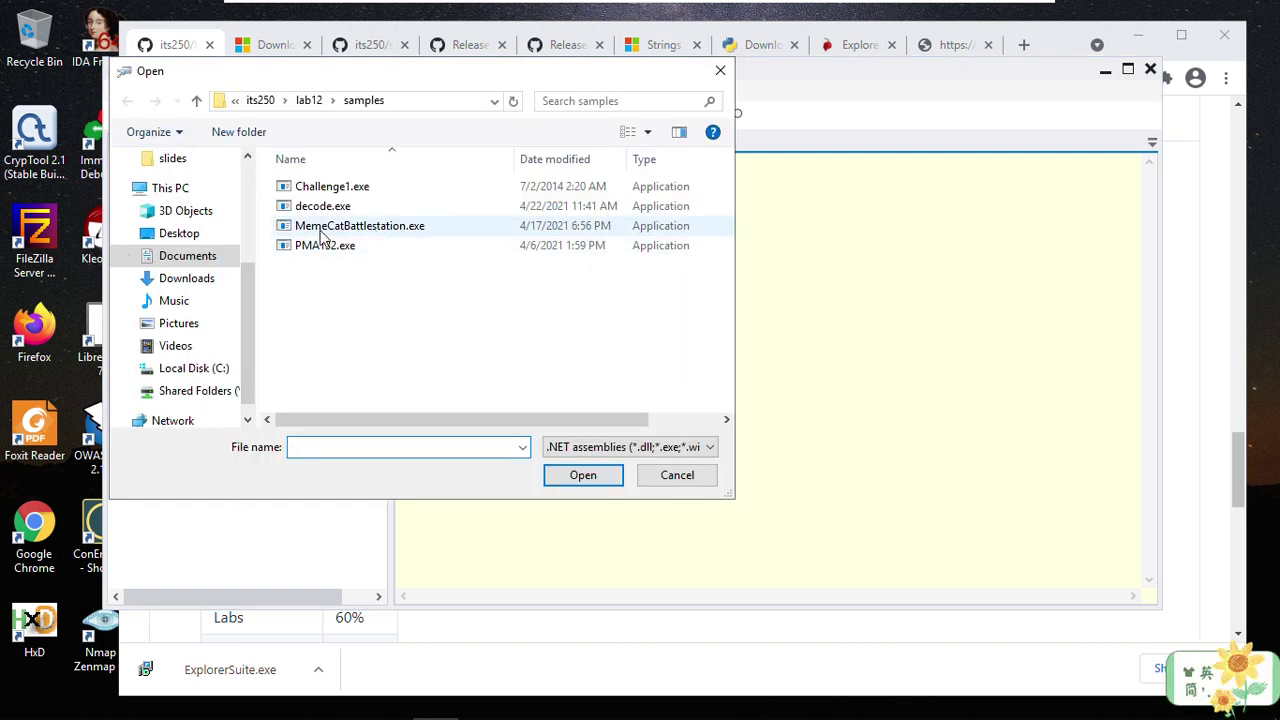
left_click(320, 228)
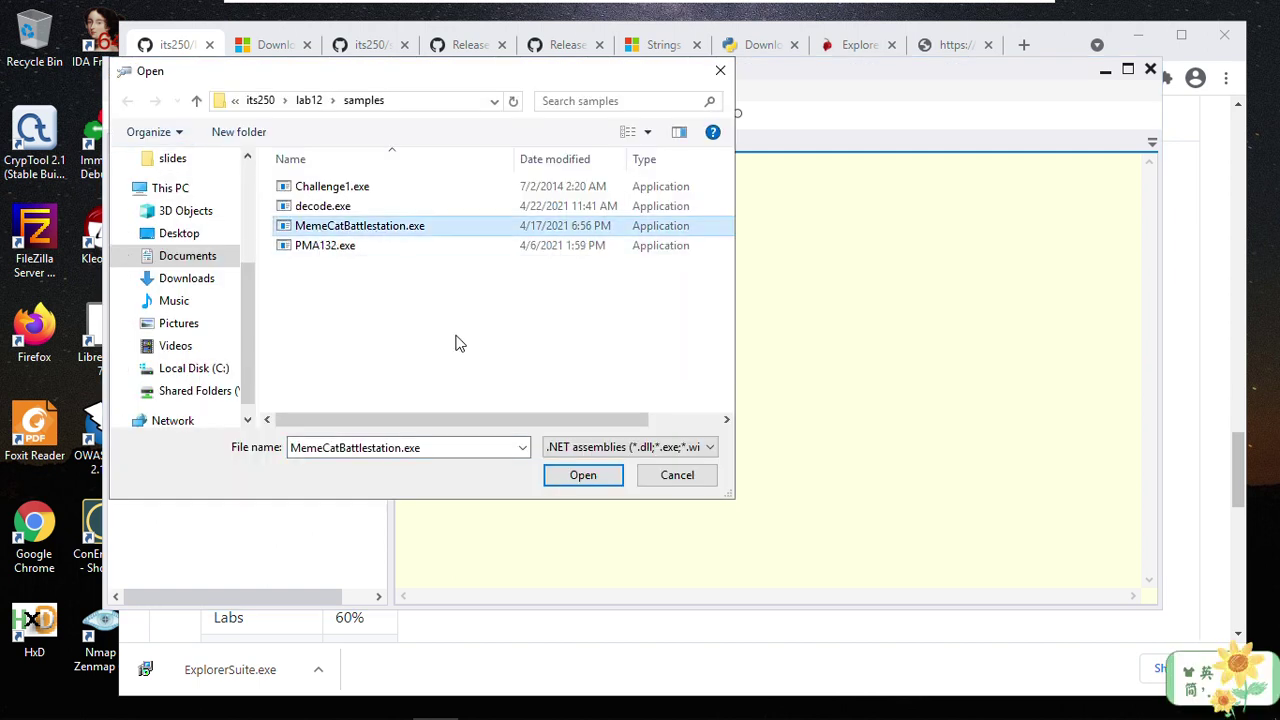
left_click(580, 477)
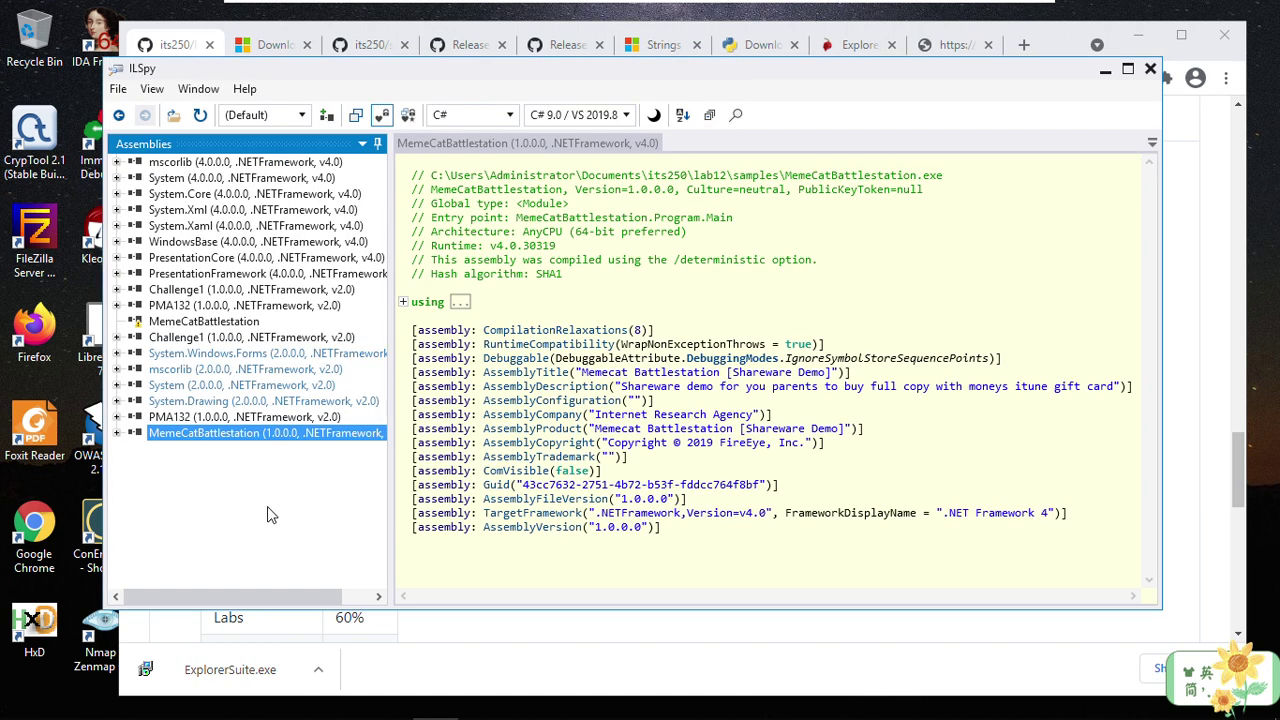
Step: Expand the loaded MemeCatBattlestation assembly's resources and namespace, and view the decompiled Stage1Form and Stage2Form classes
left_click(116, 433)
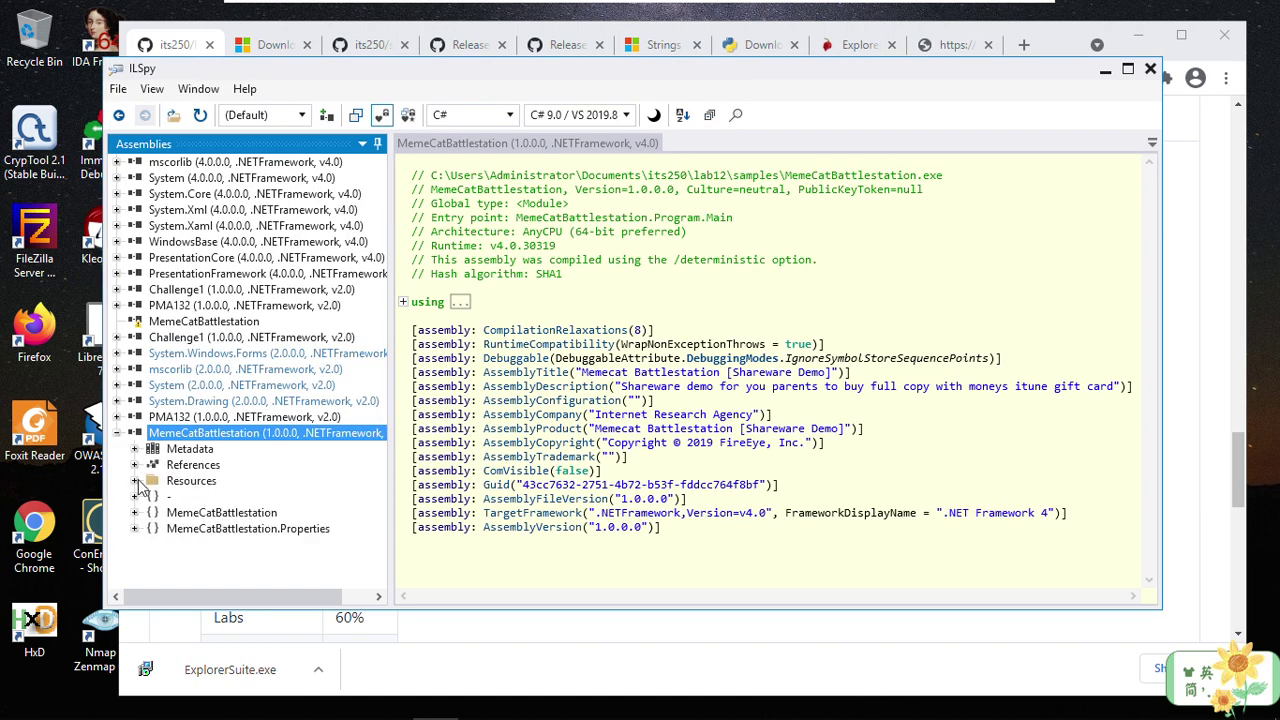
left_click(136, 481)
scroll(210, 452, "down", 1)
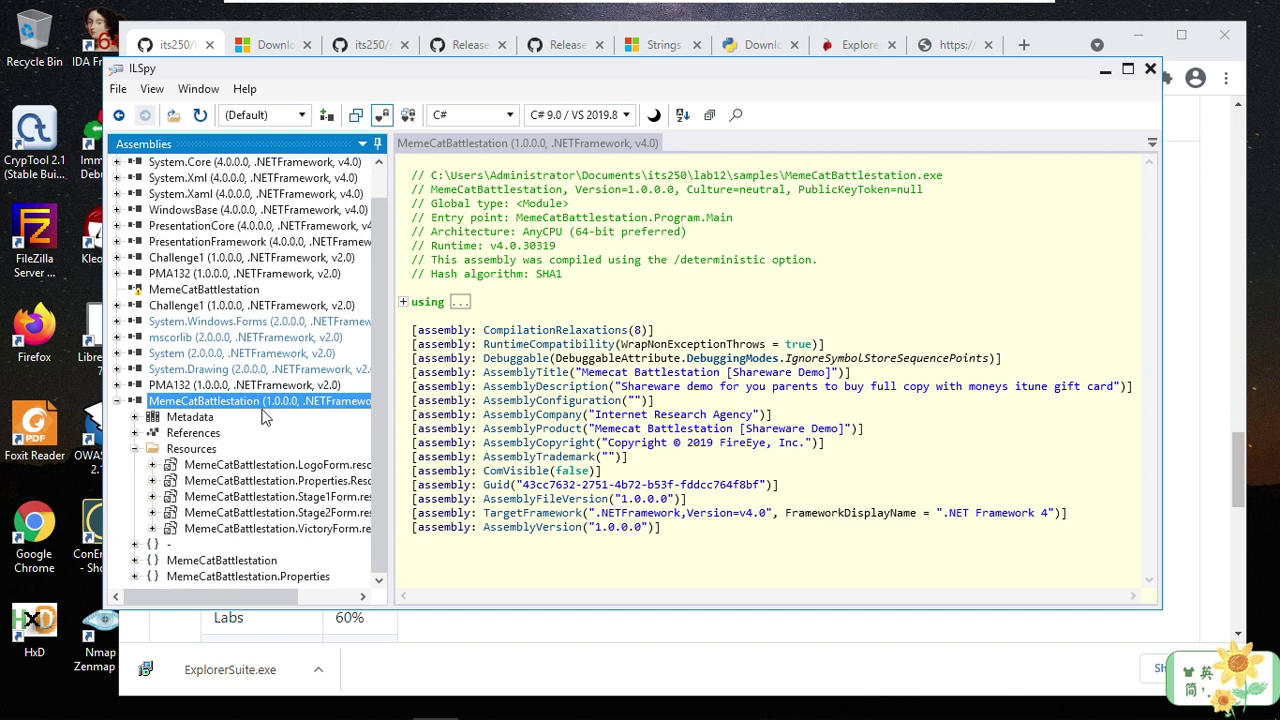
left_click(134, 561)
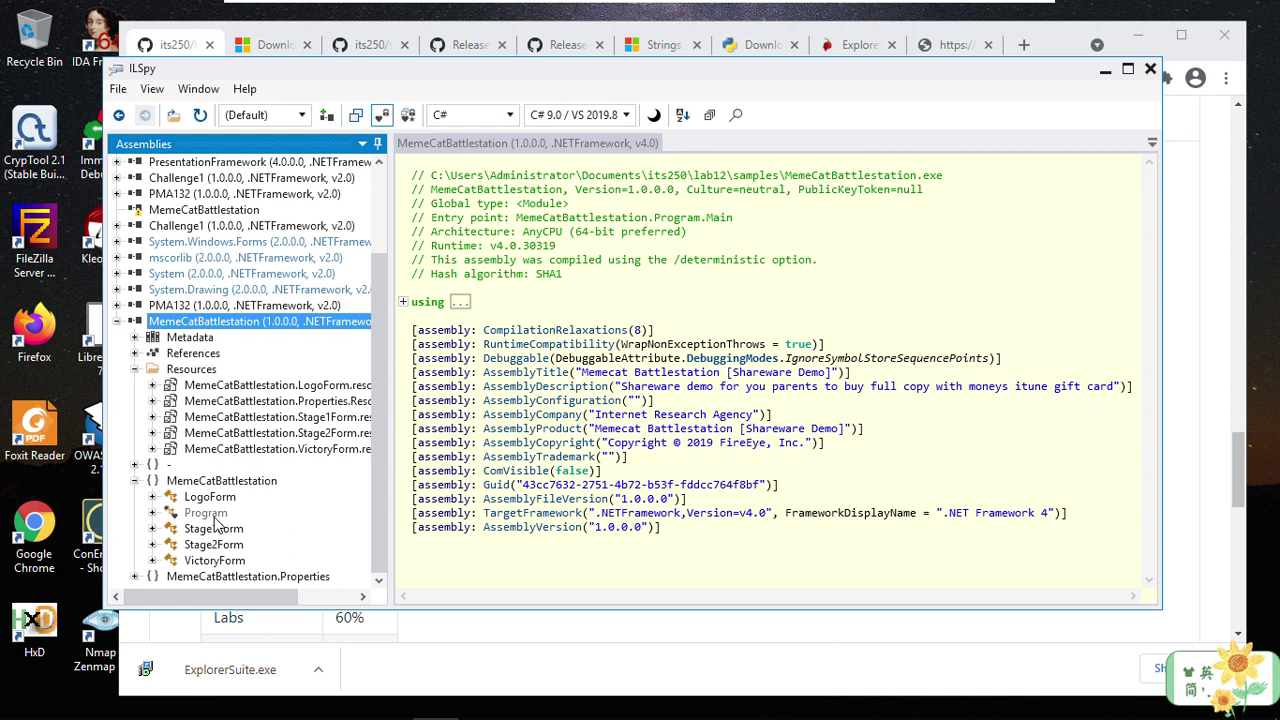
left_click(214, 529)
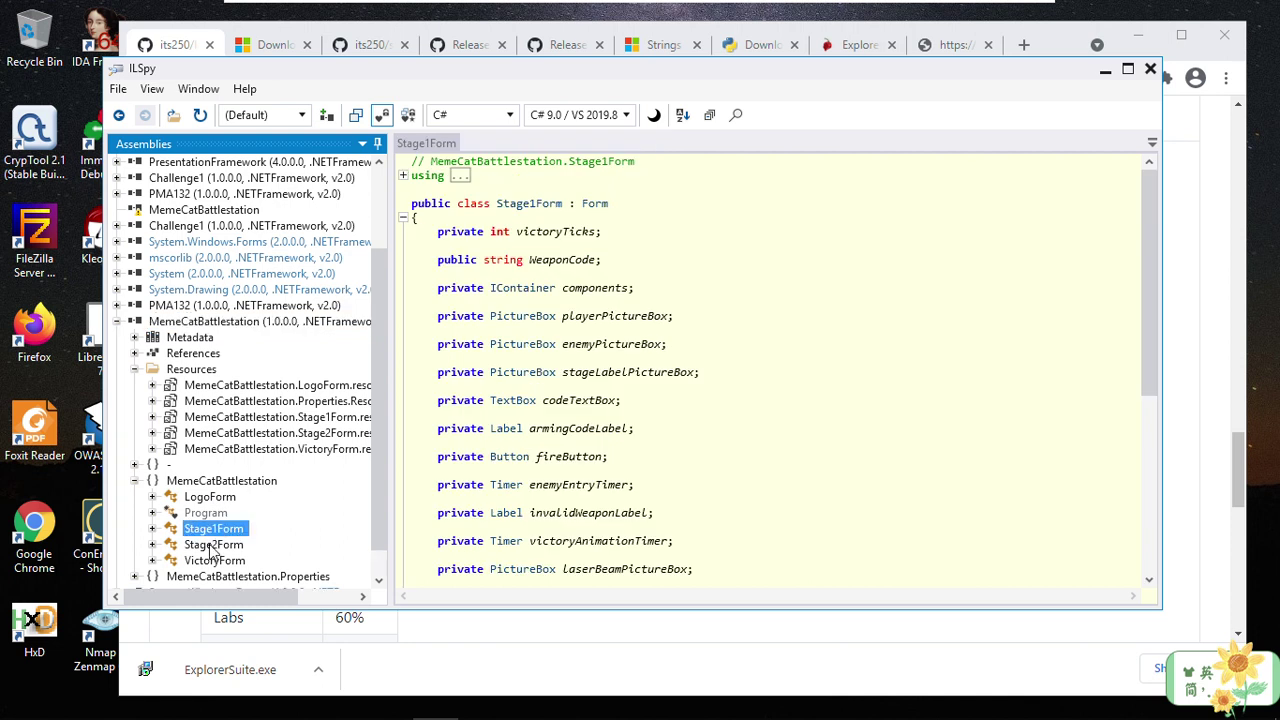
left_click(213, 545)
scroll(325, 456, "down", 1)
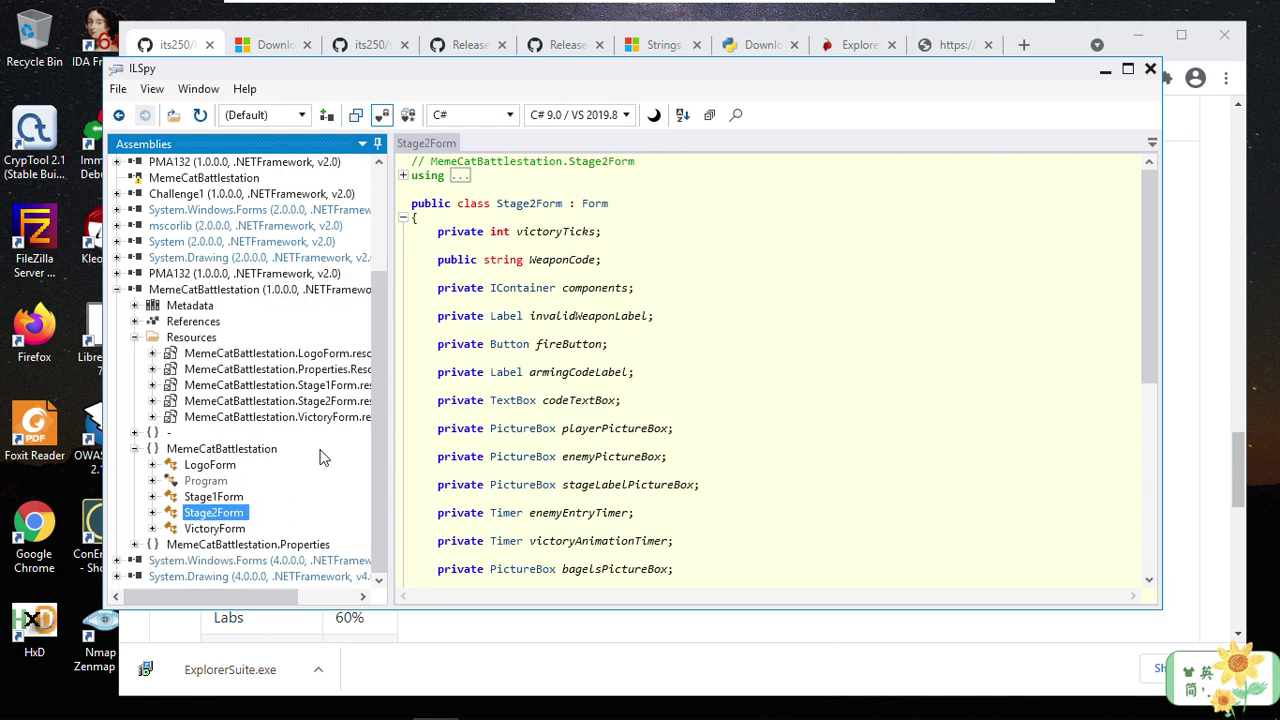
Step: List the members of Stage1Form and Stage2Form, and examine the decompiled FireButton_Click method of Stage1Form
left_click(152, 498)
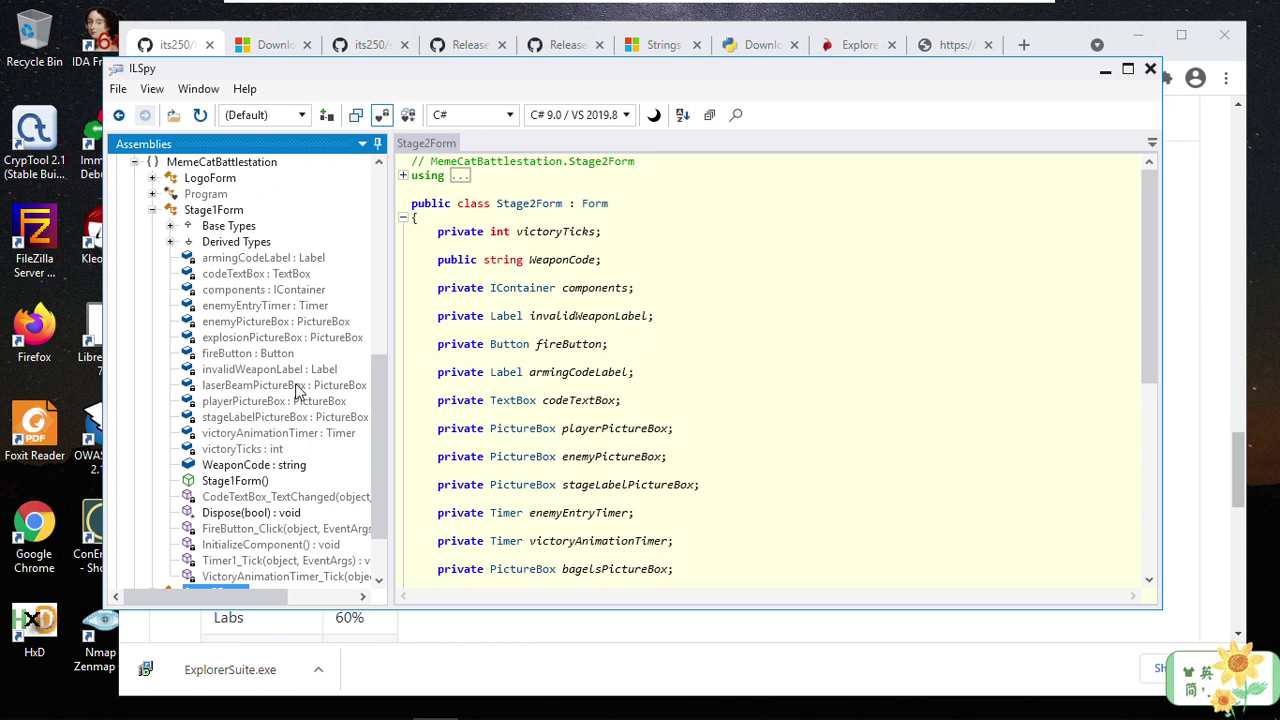
scroll(240, 485, "down", 2)
left_click(152, 512)
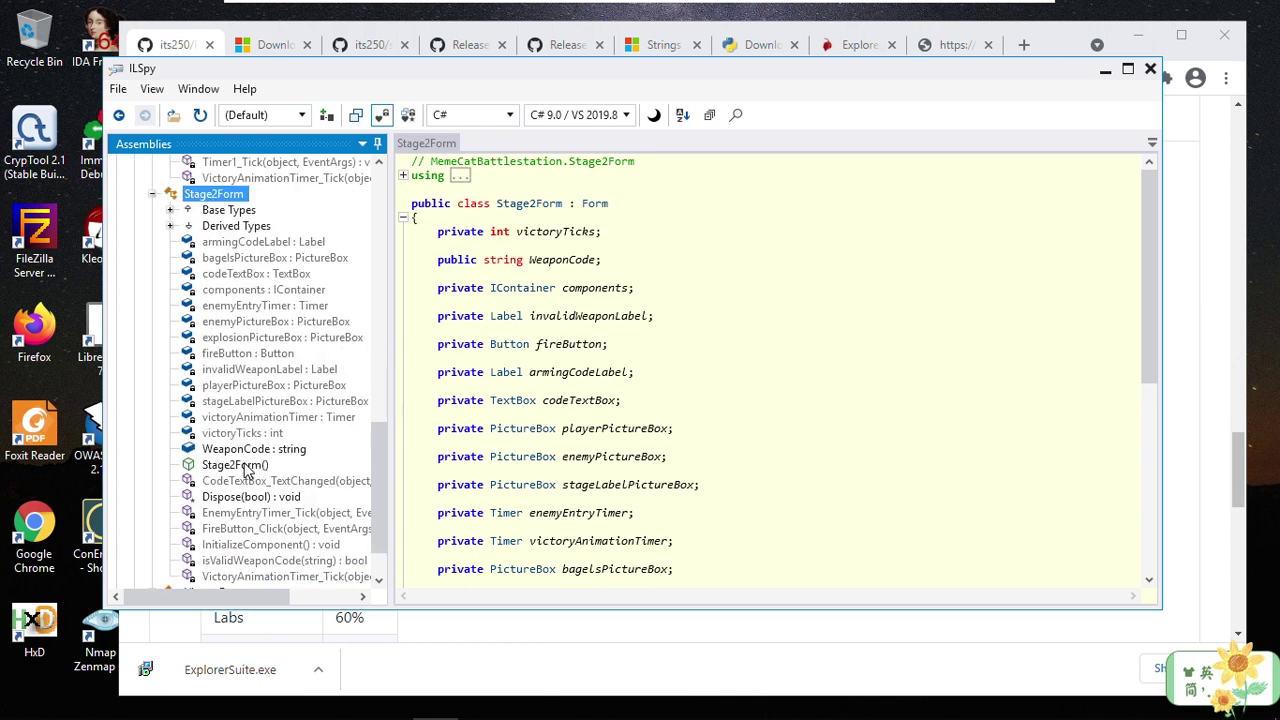
scroll(288, 362, "up", 8)
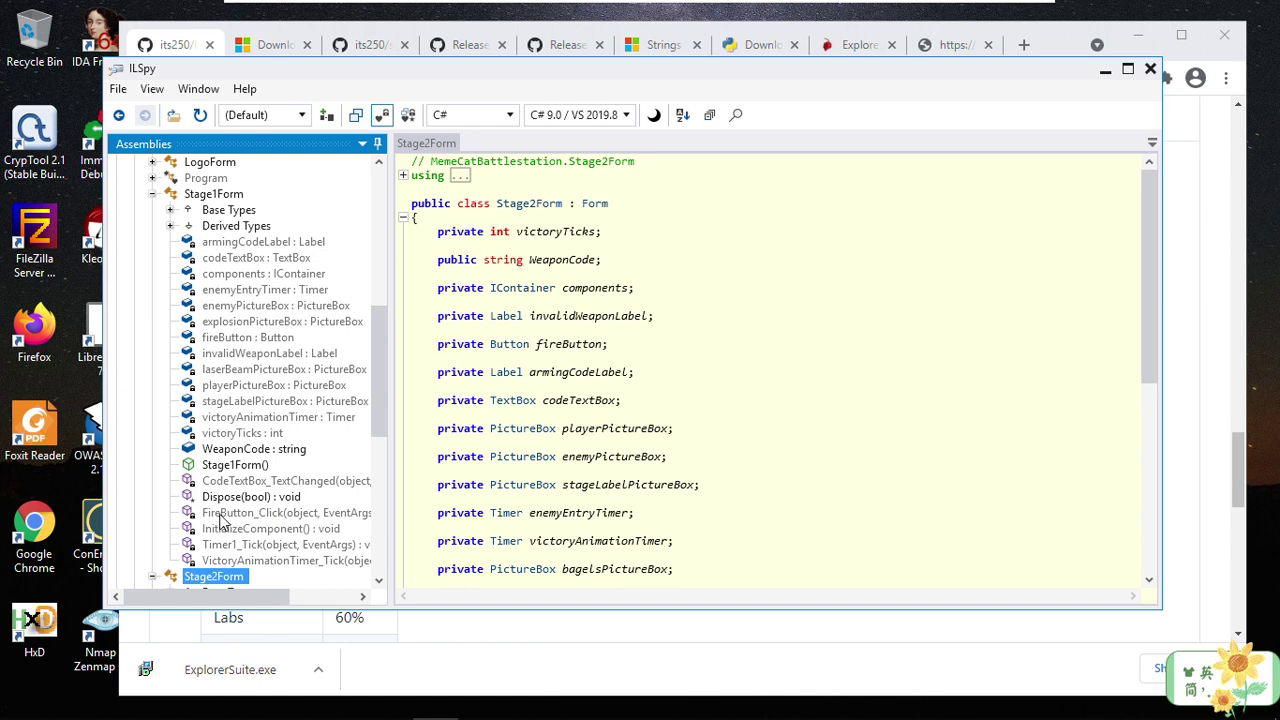
scroll(290, 526, "down", 1)
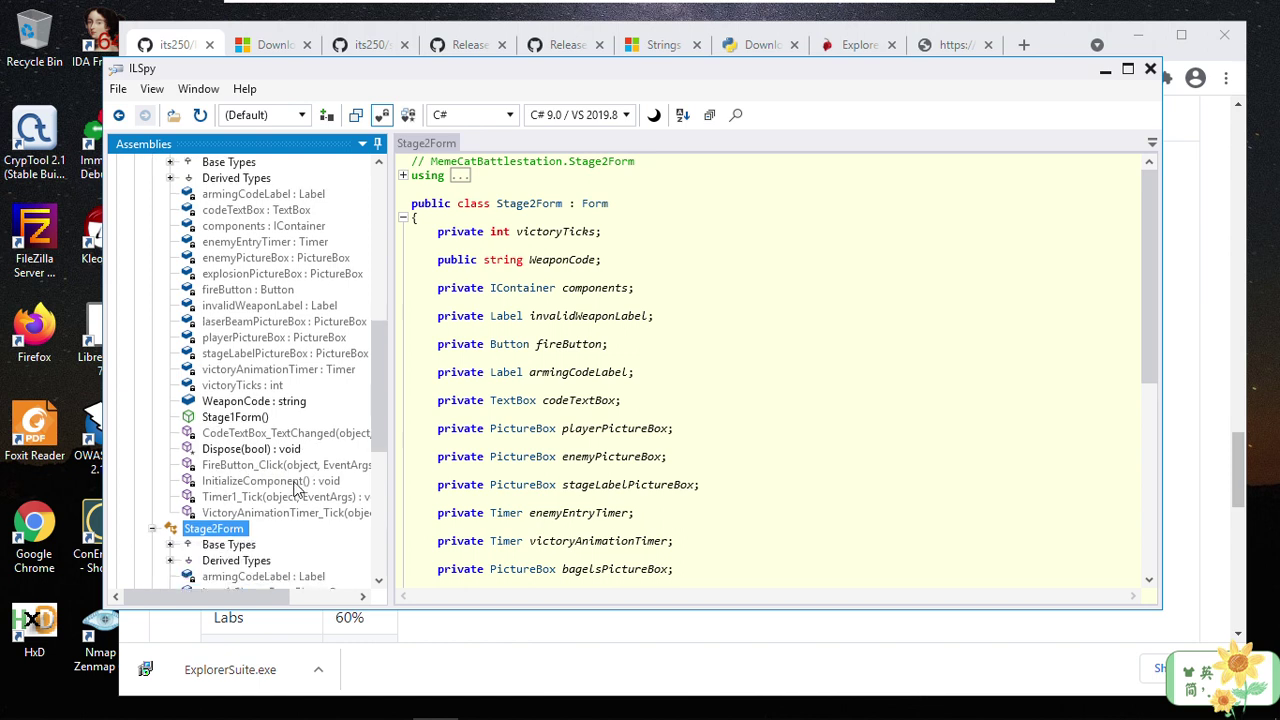
left_click(234, 465)
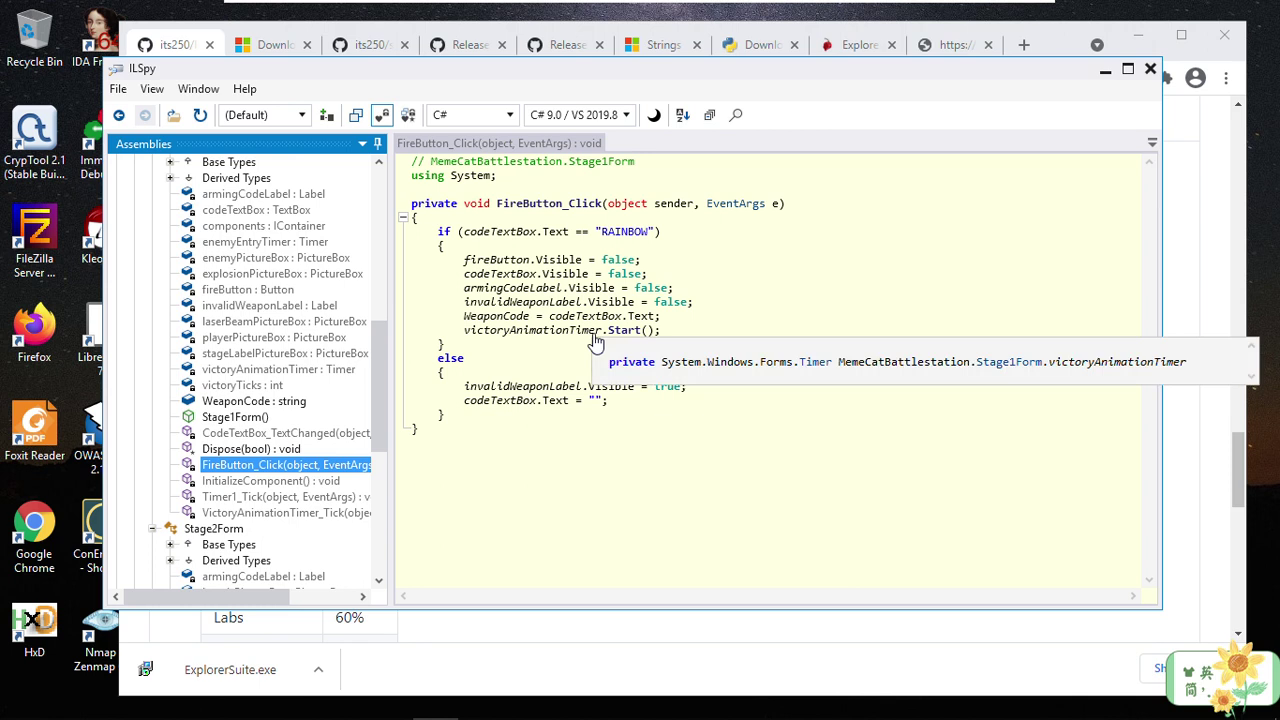
mouse_move(497, 338)
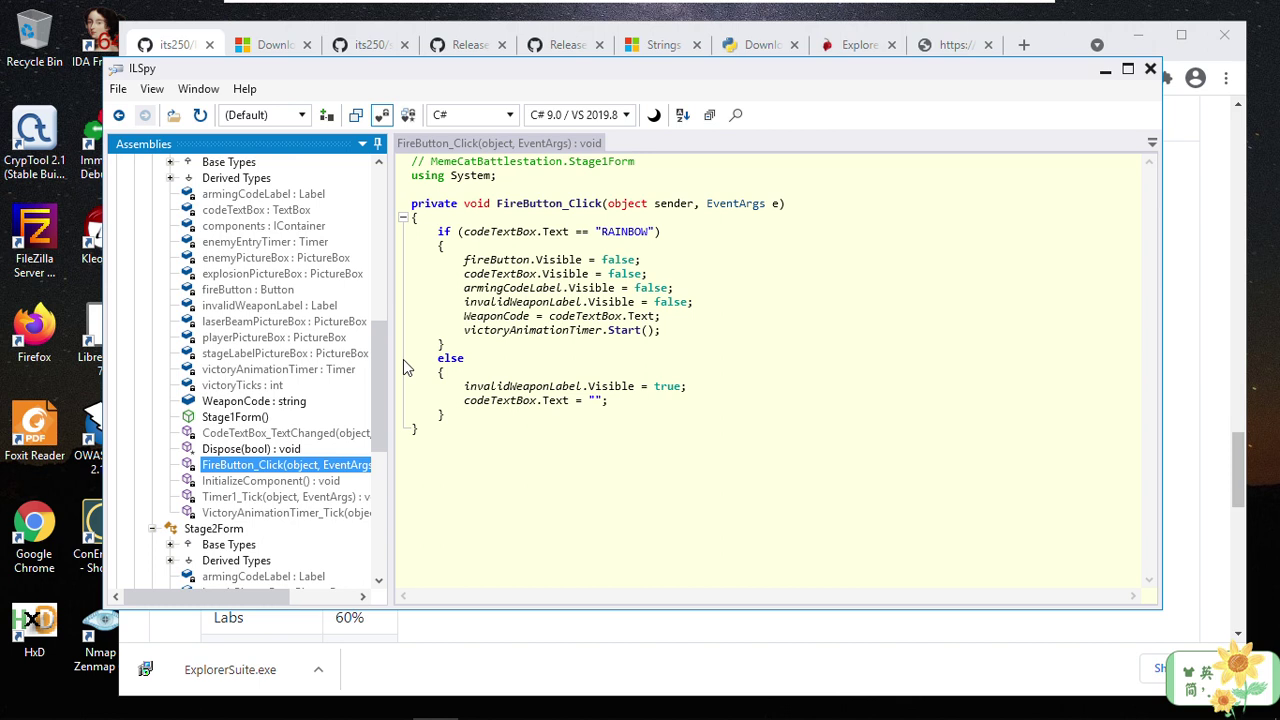
Step: Examine the decompiled FireButton_Click and isValidWeaponCode methods of Stage2Form
scroll(380, 372, "down", 4)
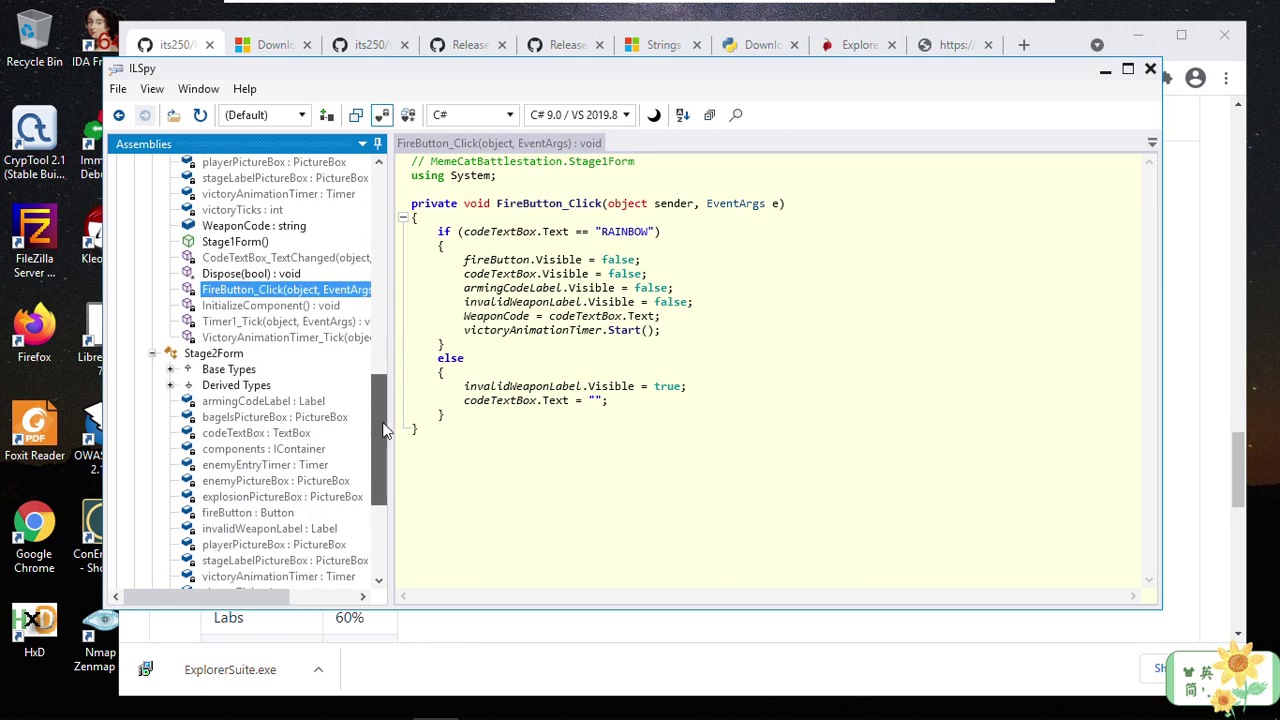
scroll(285, 408, "down", 2)
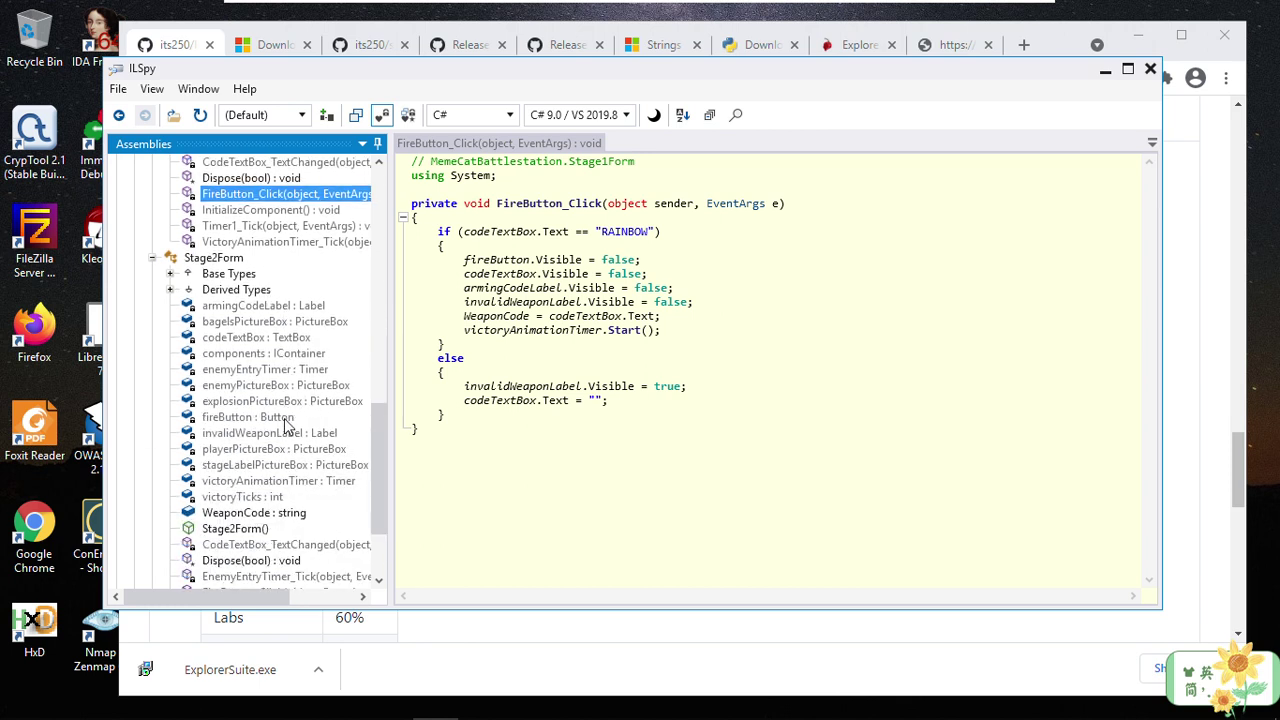
scroll(298, 418, "down", 1)
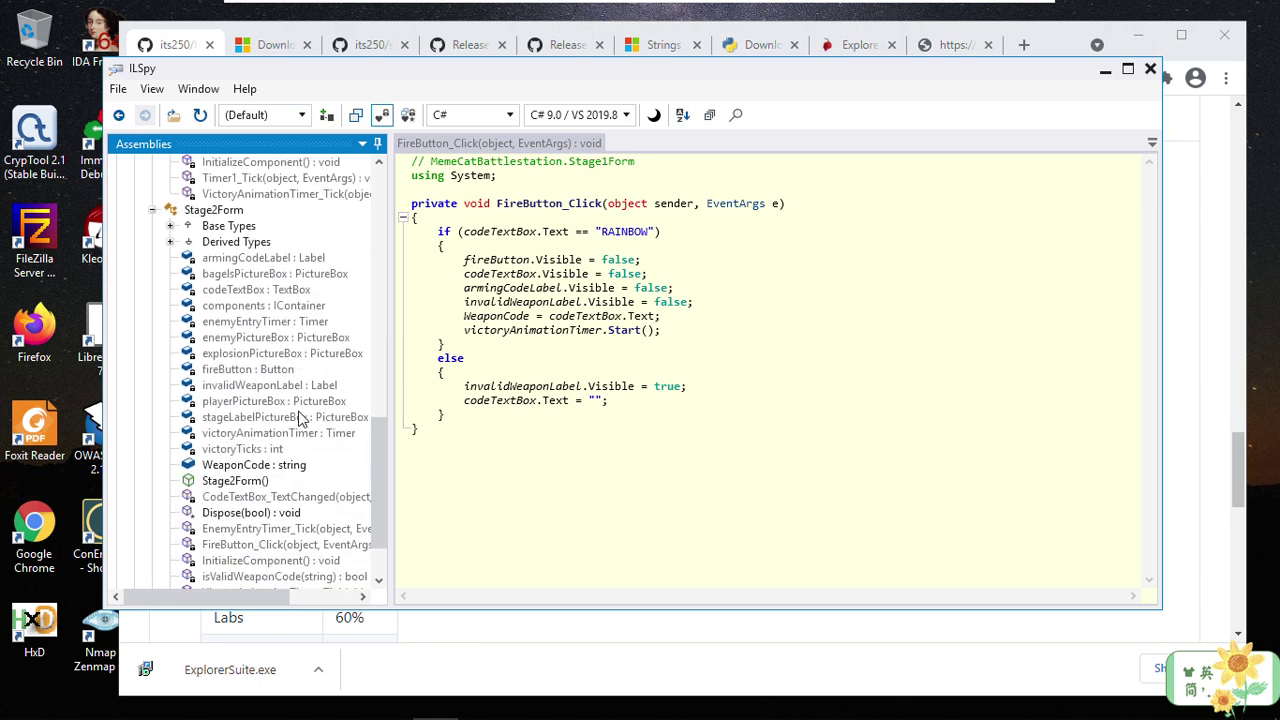
scroll(298, 418, "down", 1)
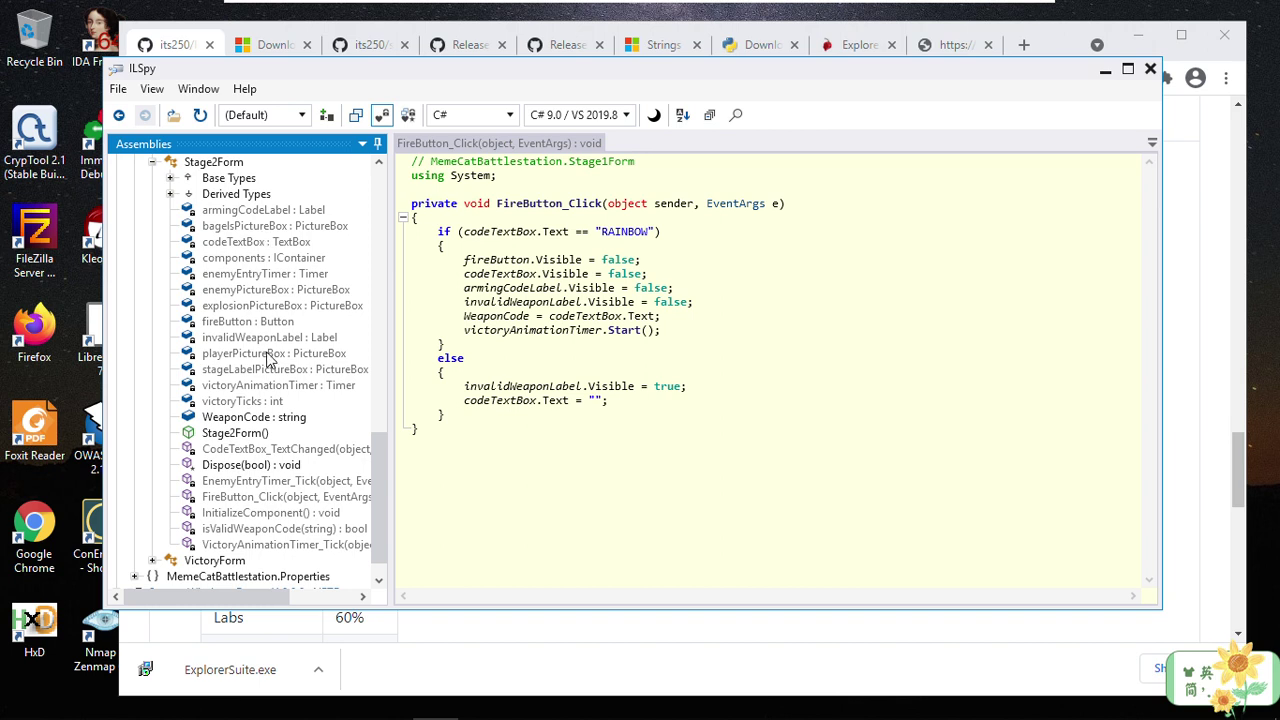
scroll(280, 380, "down", 1)
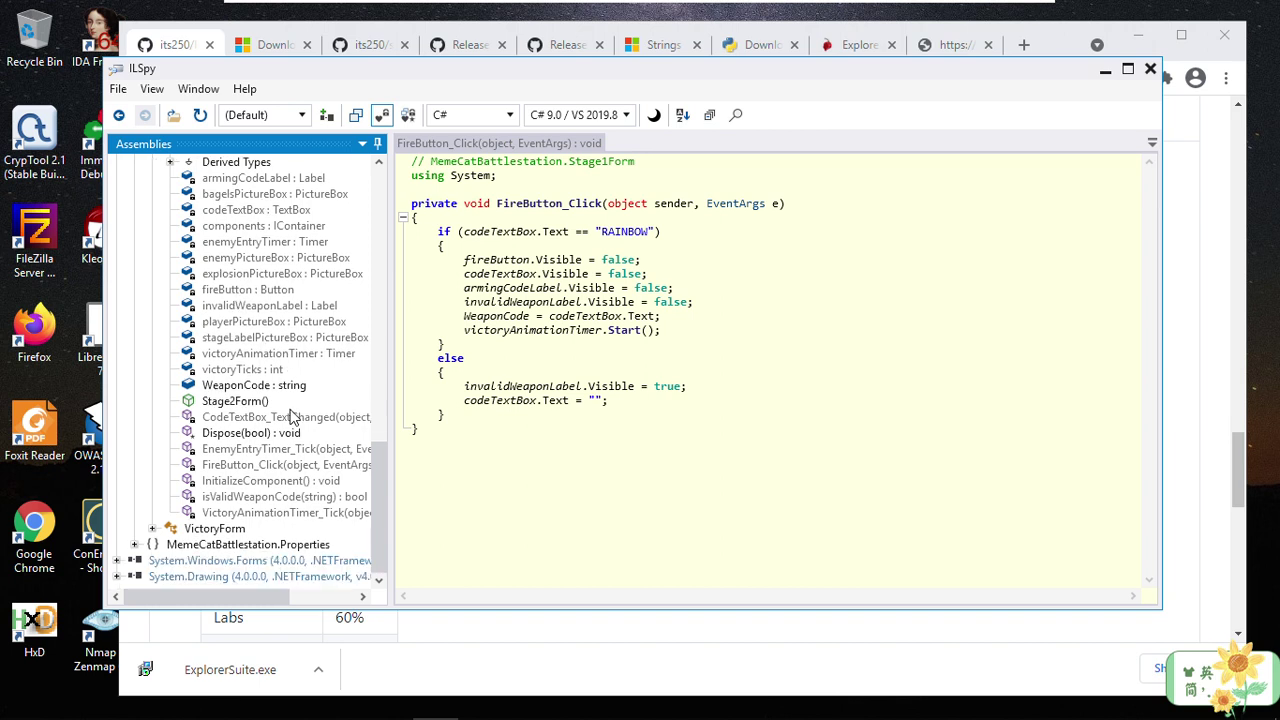
left_click(251, 468)
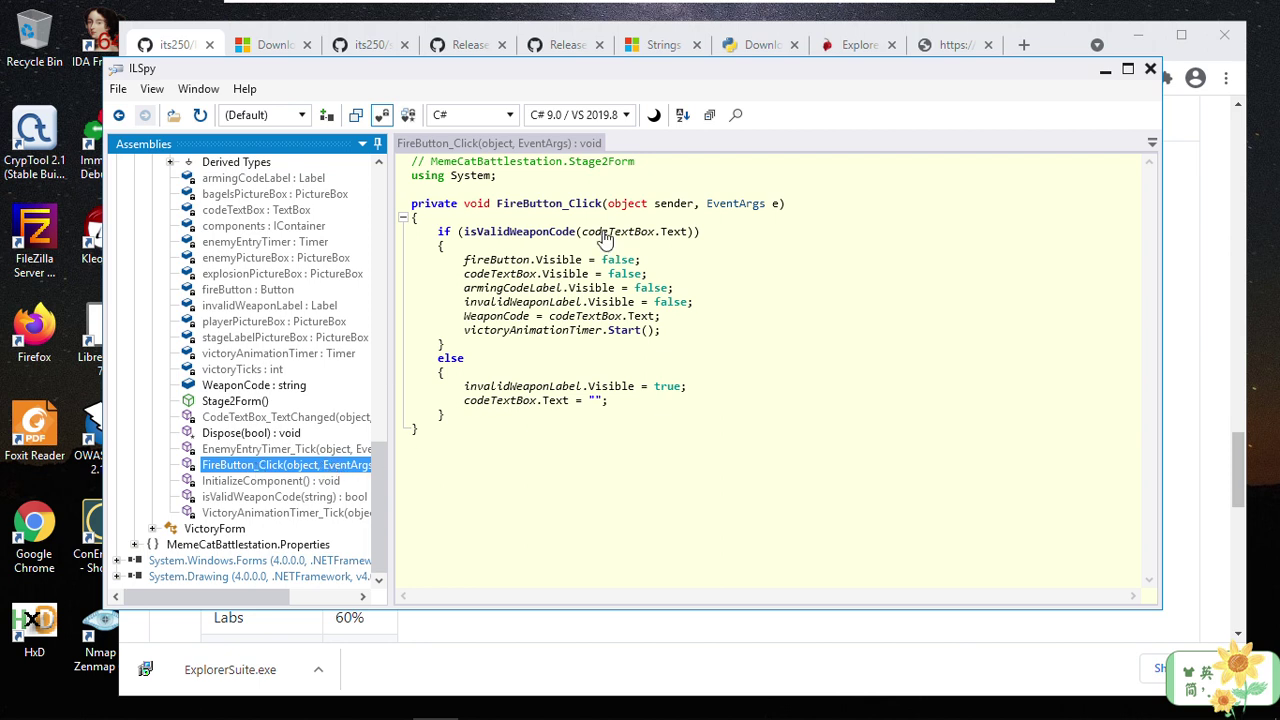
mouse_move(618, 236)
left_click(231, 499)
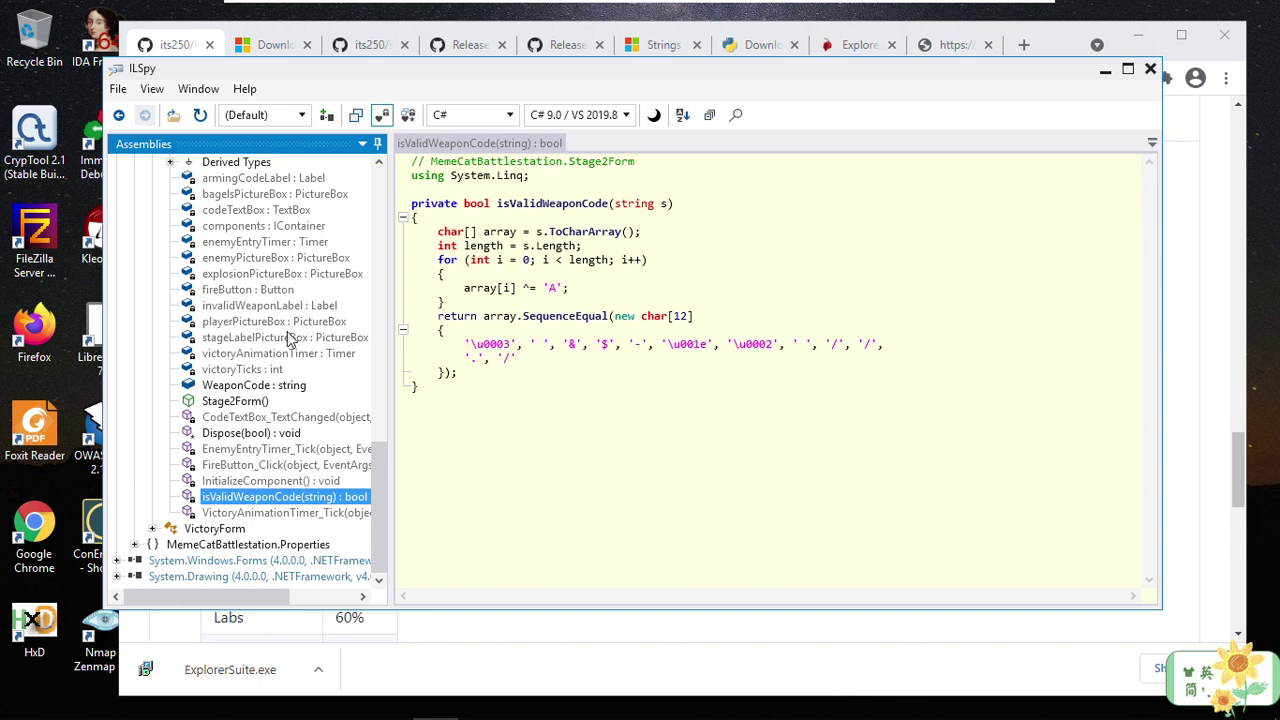
Step: Return to Stage1Form's FireButton_Click method and select the string that codeTextBox.Text is compared with
scroll(283, 363, "up", 5)
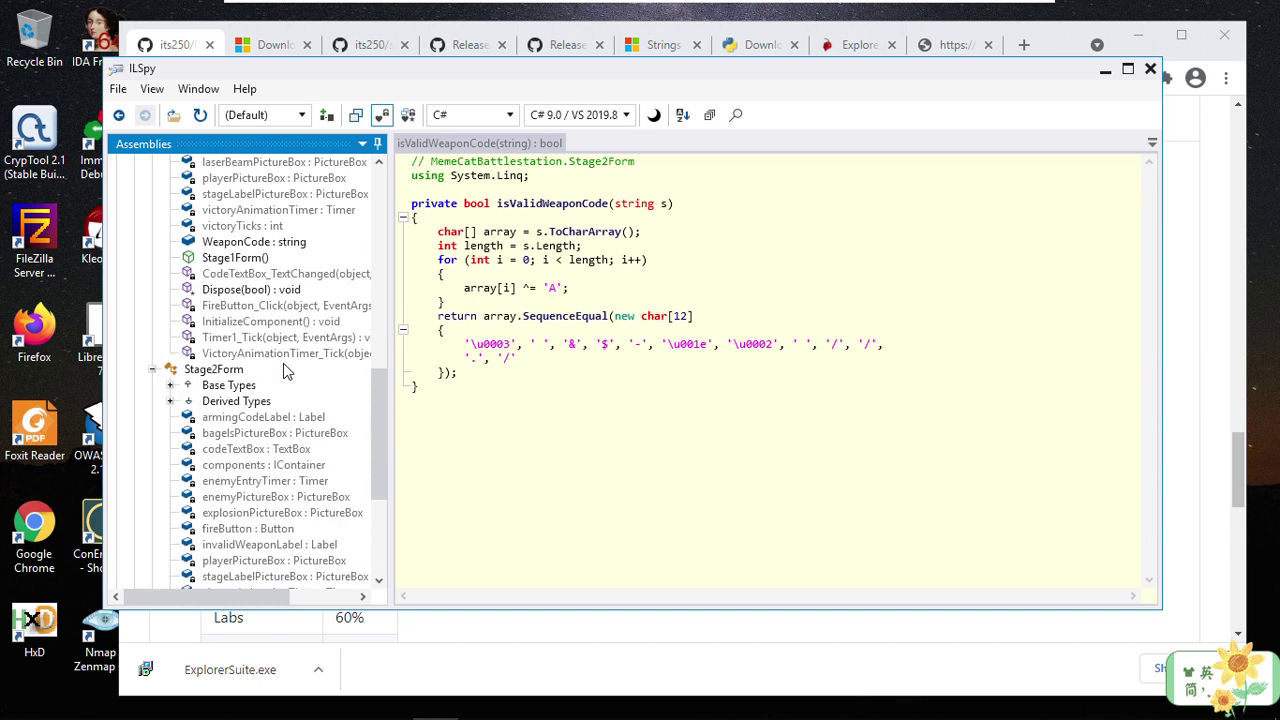
scroll(284, 310, "up", 1)
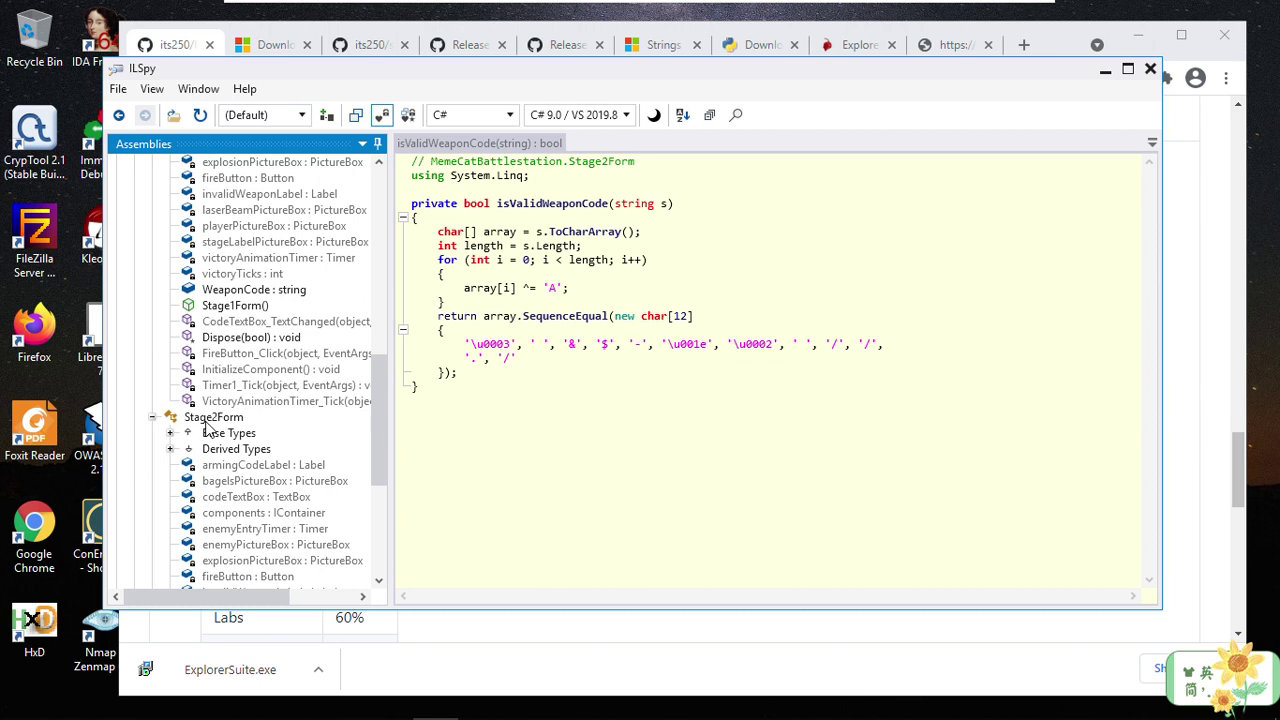
scroll(252, 268, "up", 5)
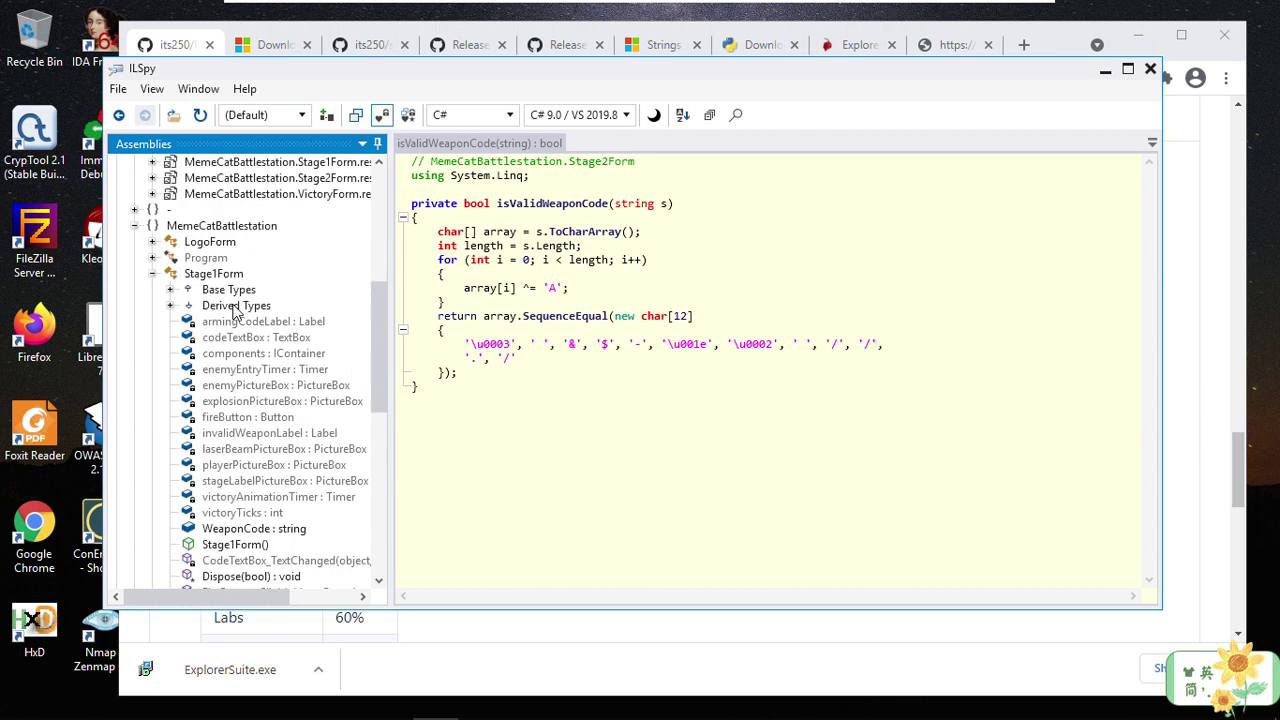
scroll(250, 385, "down", 2)
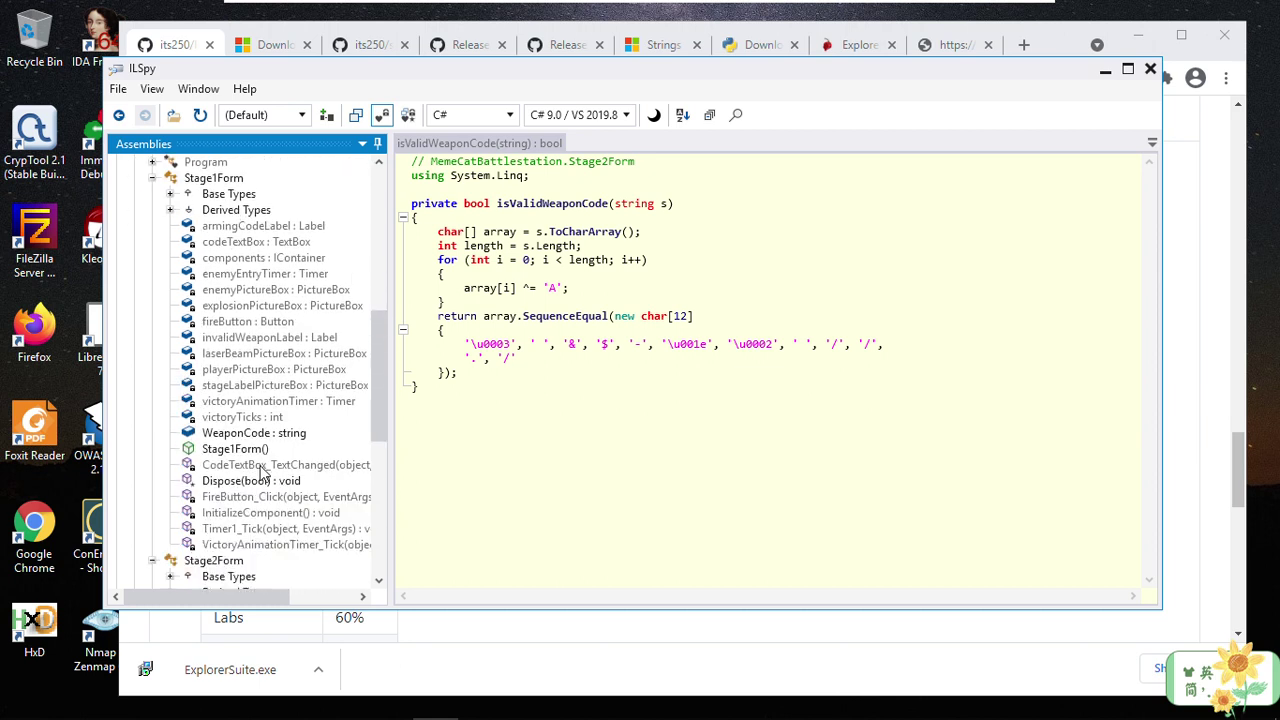
left_click(251, 503)
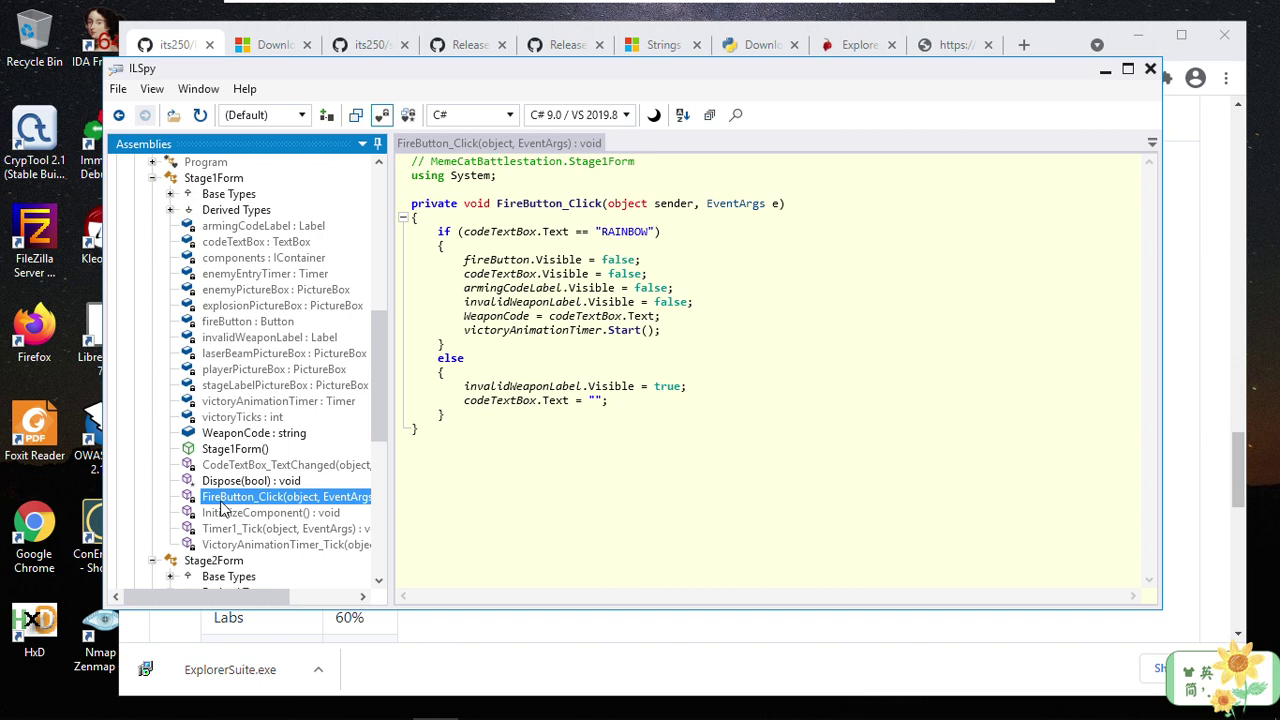
double_click(624, 237)
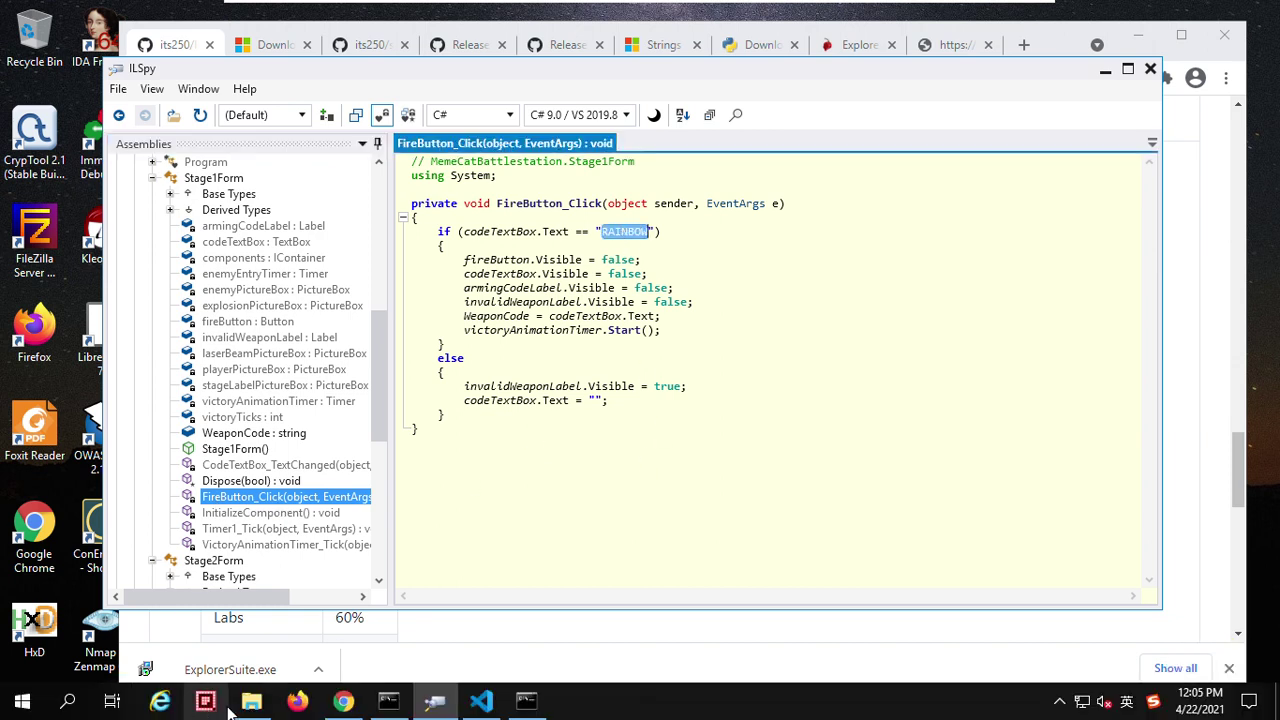
Step: Run MemeCatBattlestation.exe from the lab12 samples folder and fire the Stage 1 weapon with arming code RAINBOW
left_click(251, 702)
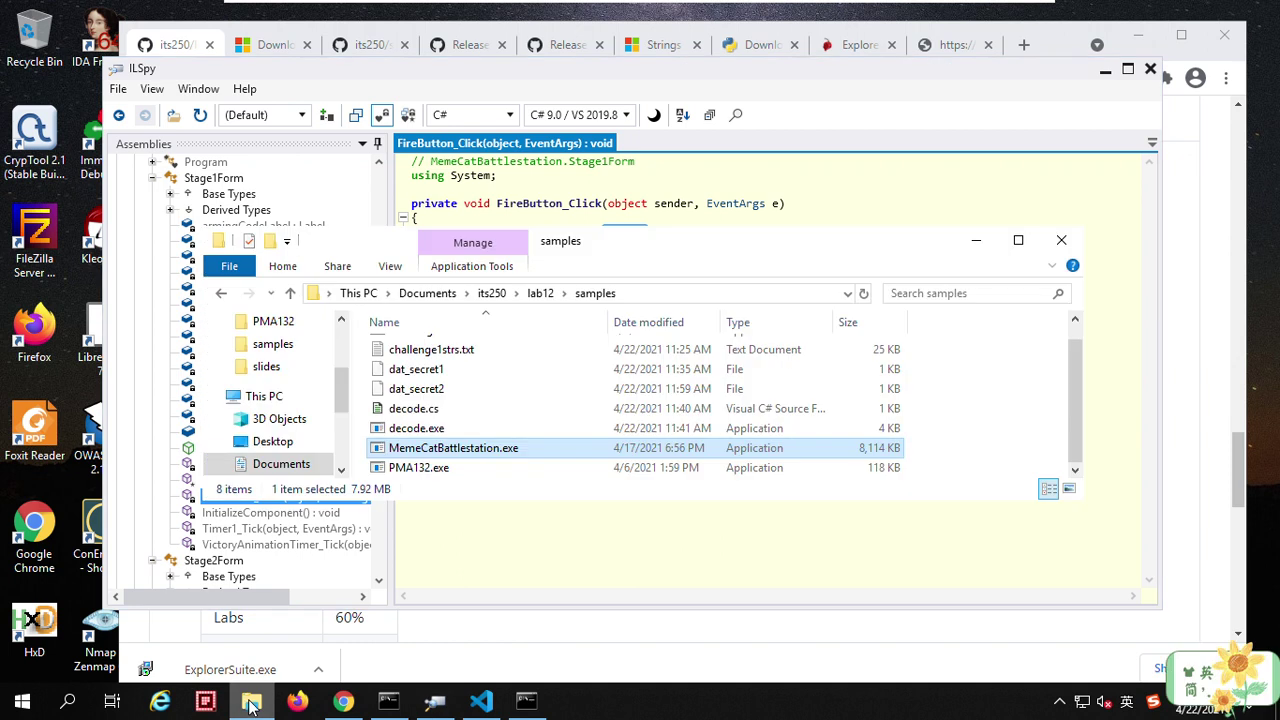
double_click(461, 450)
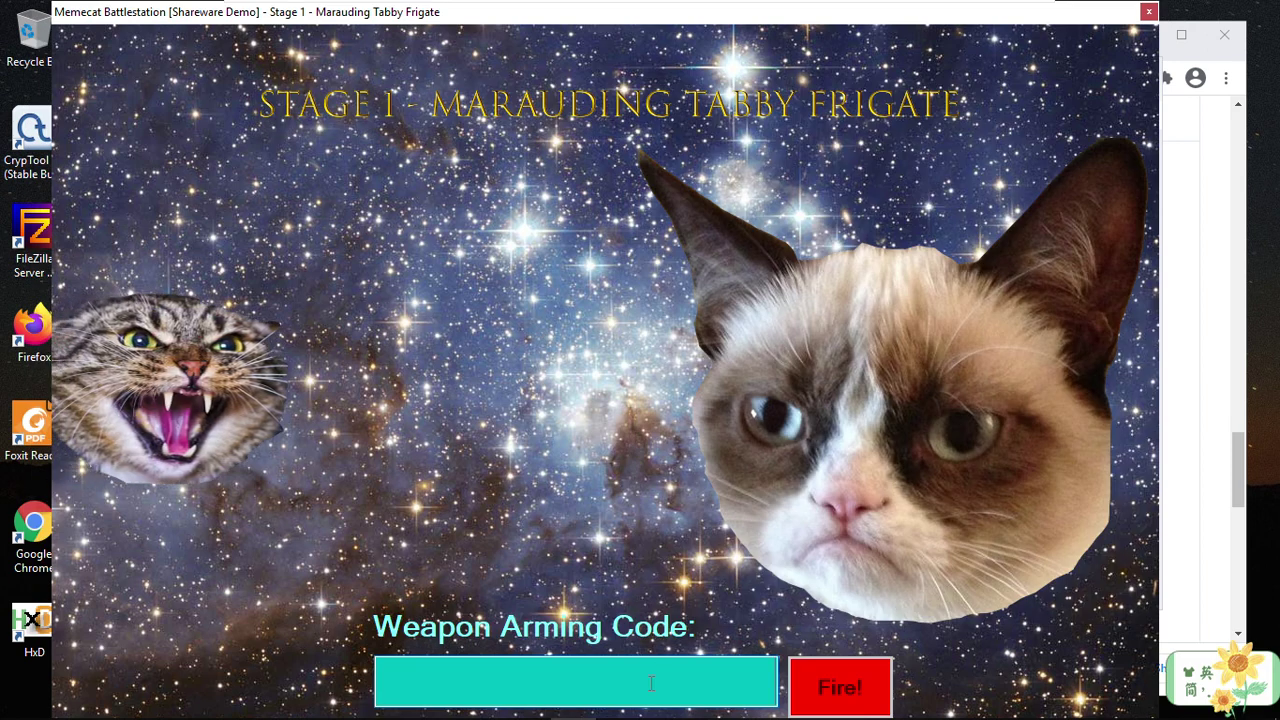
type("RAINB")
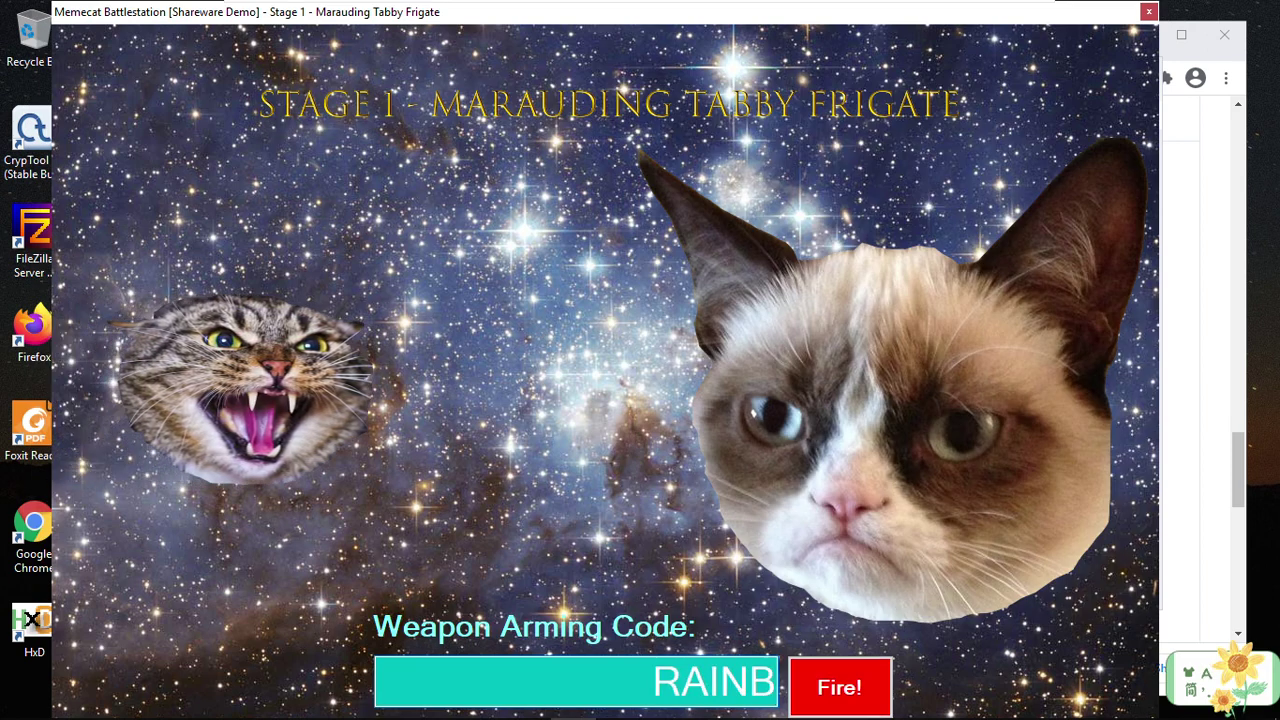
type("OW")
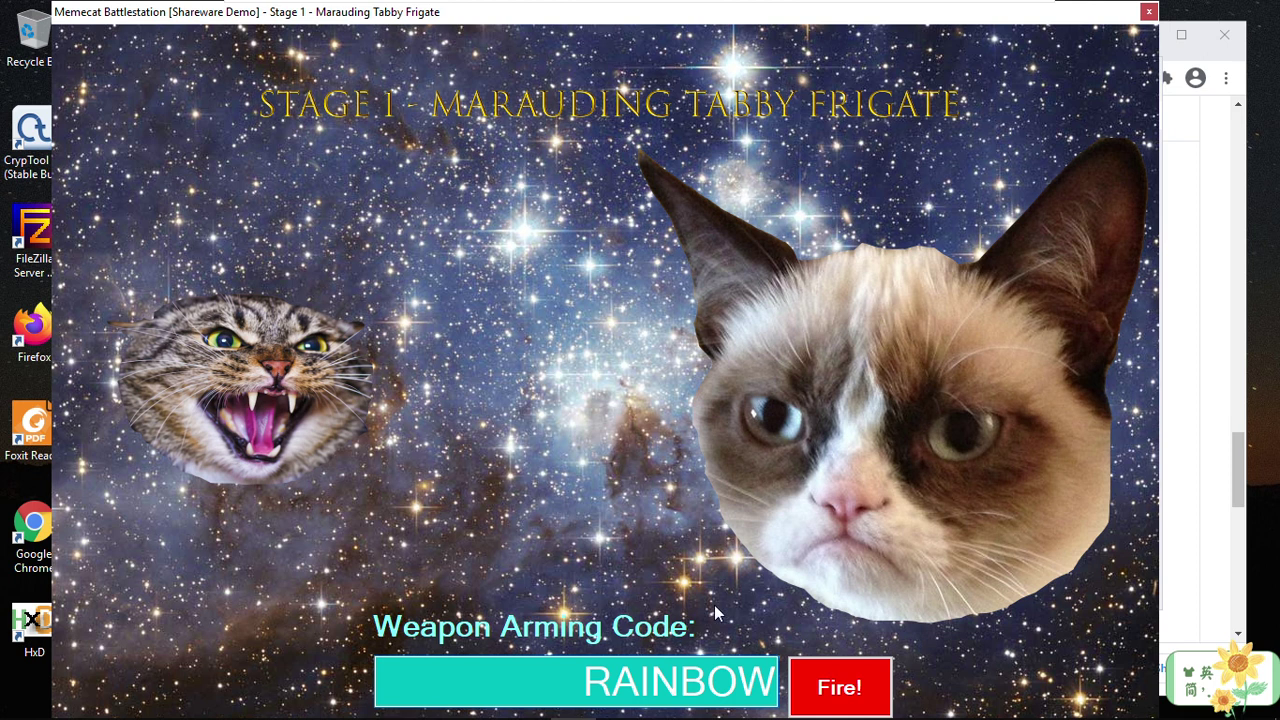
left_click(845, 690)
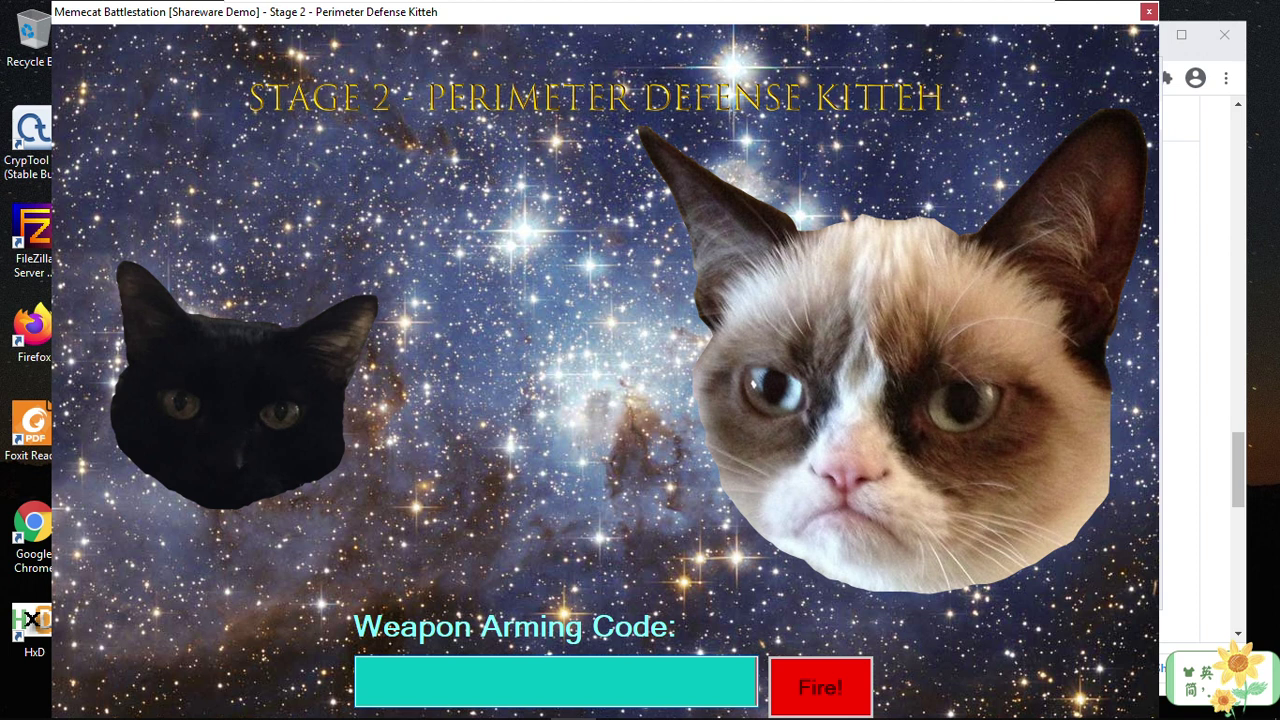
Step: Try firing the Stage 2 weapon with arming code bullet, and close the game
type("bullet")
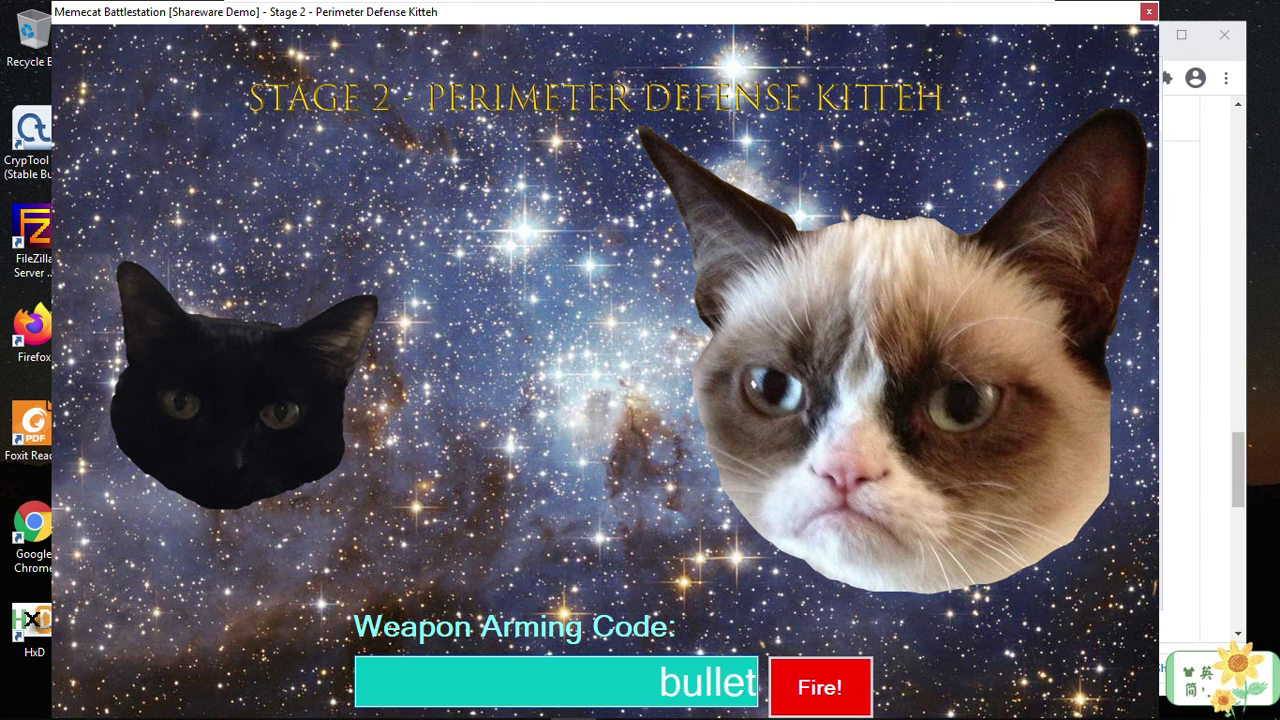
left_click(819, 690)
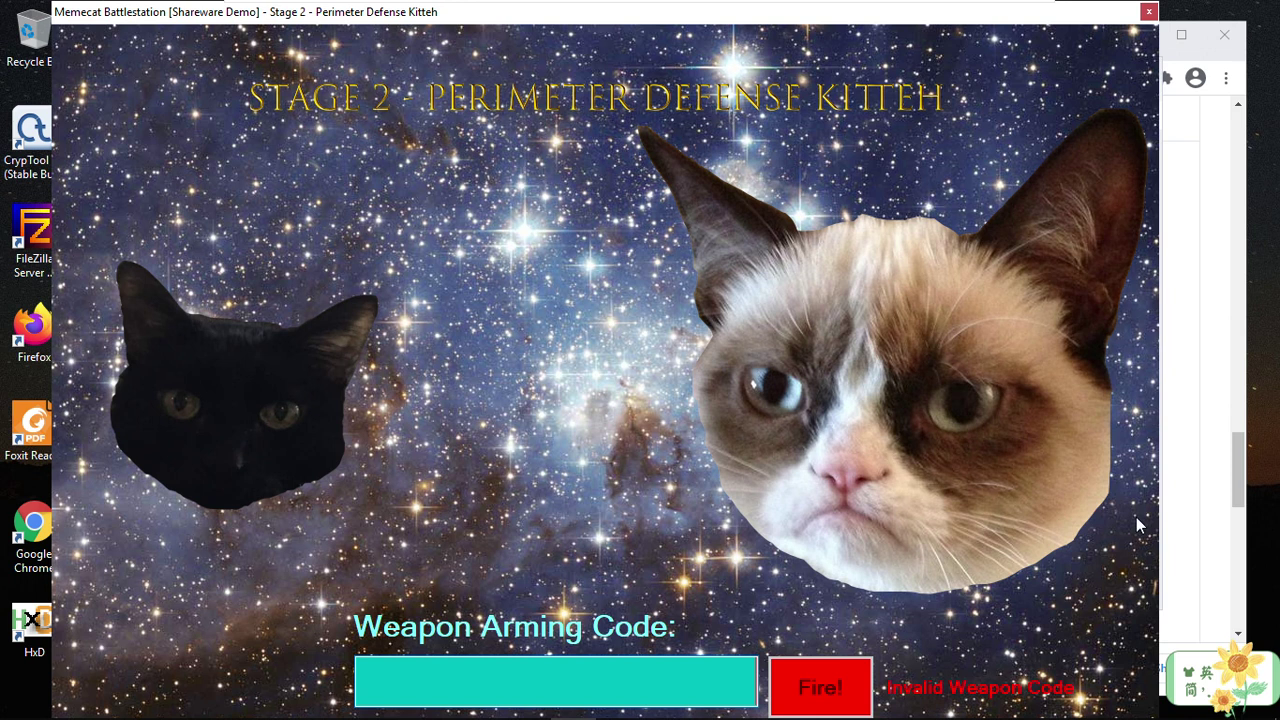
left_click(1149, 12)
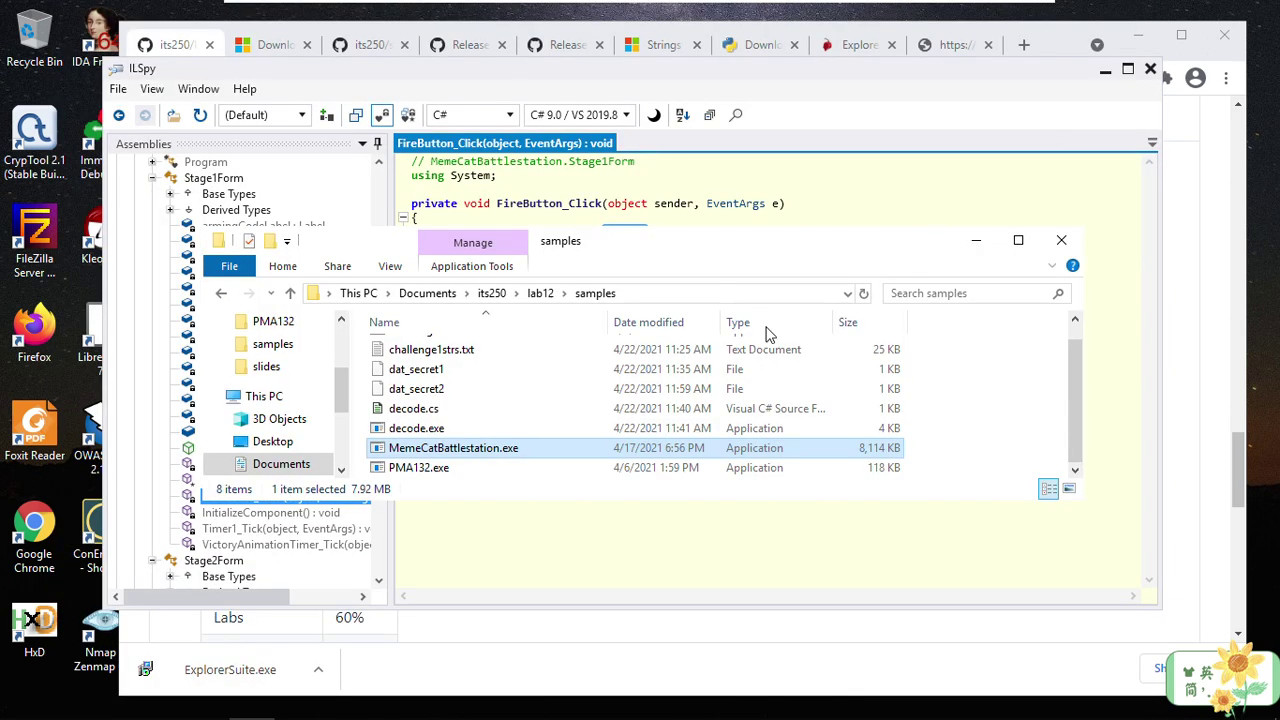
Step: Return to ILSpy, widen the assembly tree slightly, and show the decompiled isValidWeaponCode method of Stage2Form
left_click(927, 97)
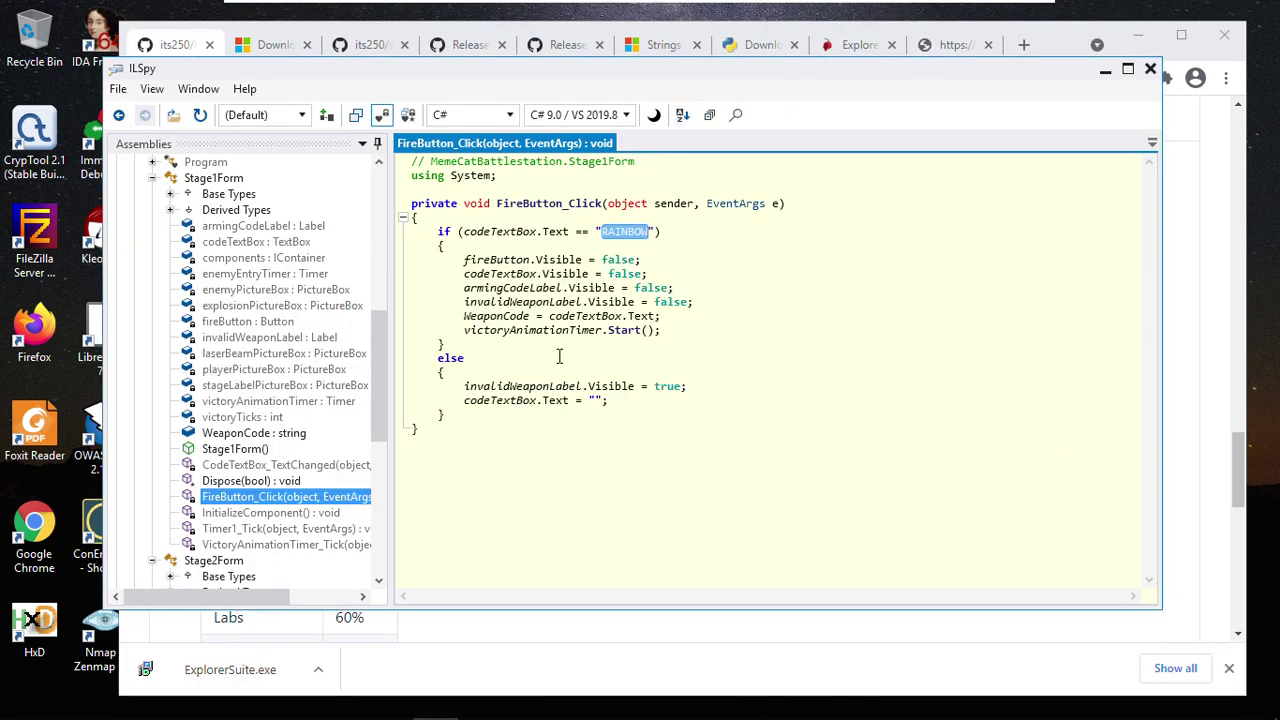
scroll(280, 466, "down", 2)
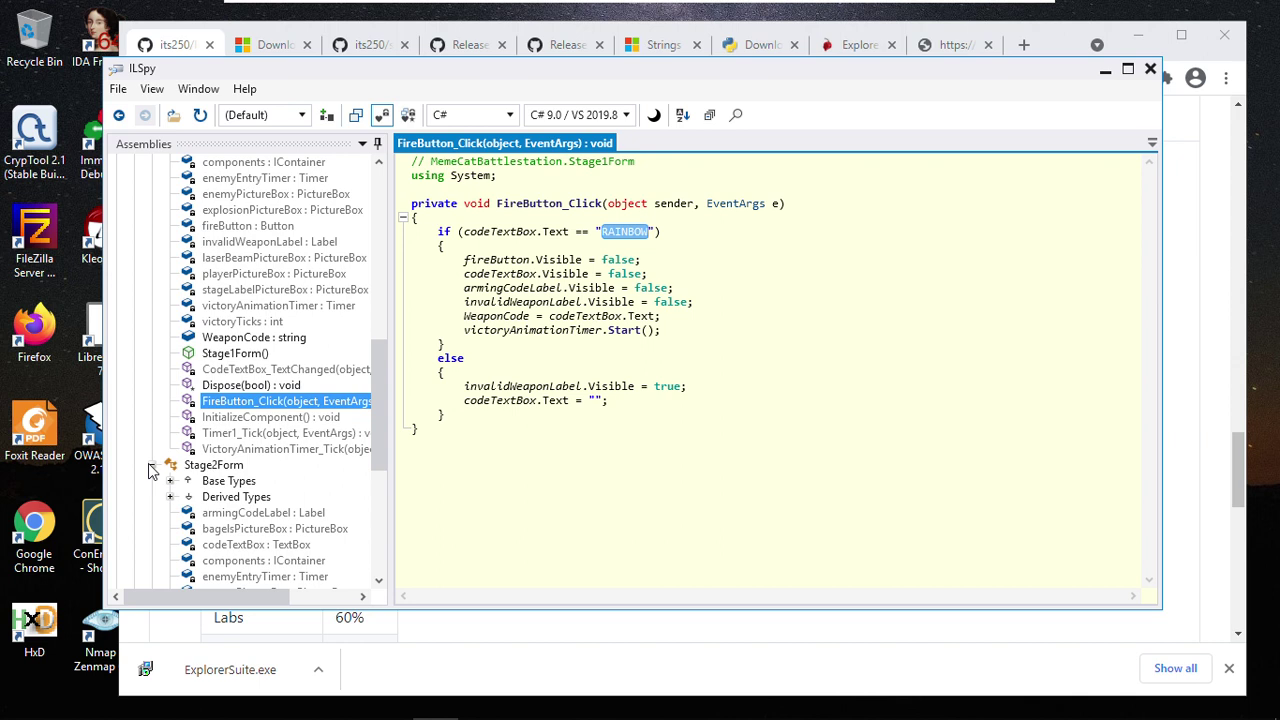
scroll(225, 490, "down", 2)
scroll(240, 495, "down", 4)
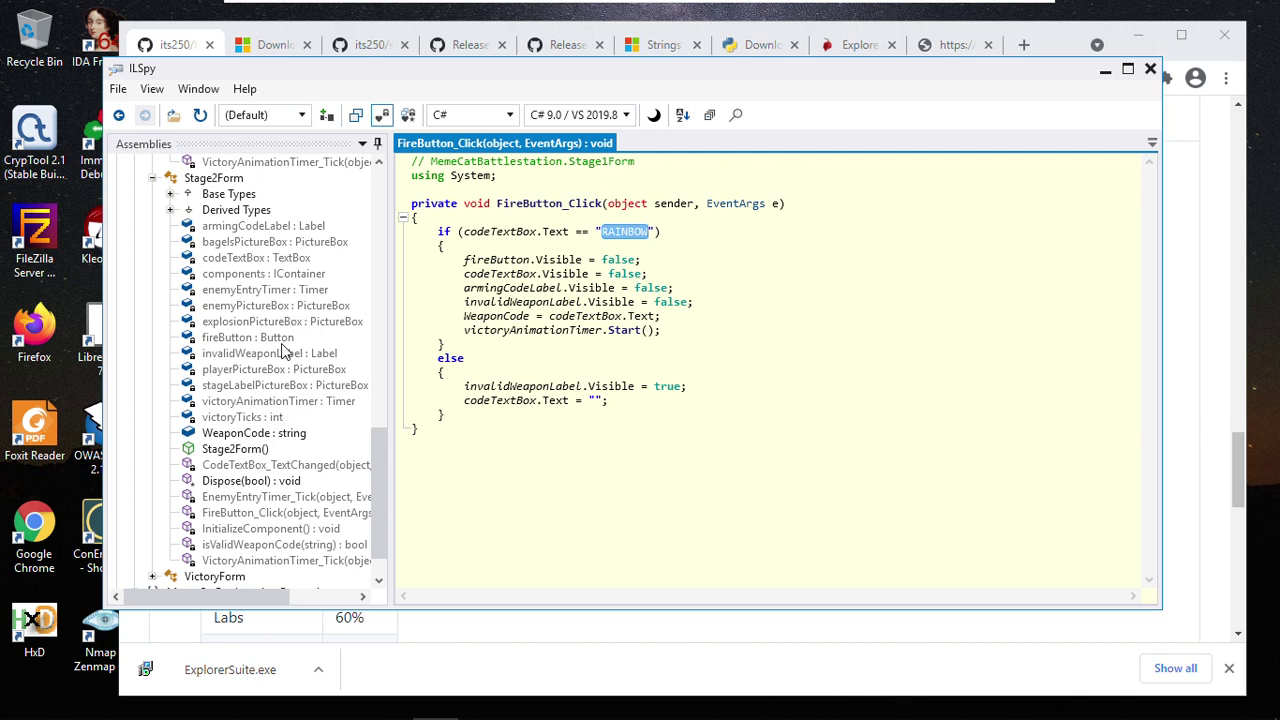
scroll(262, 300, "down", 1)
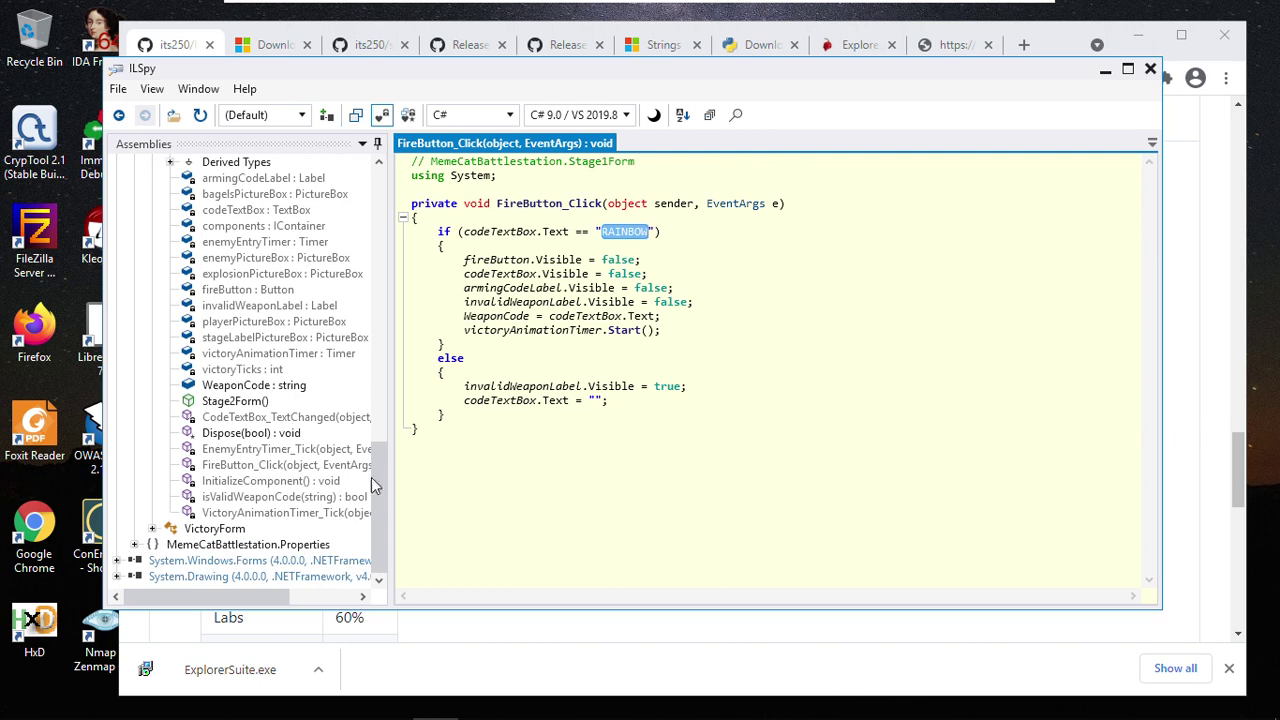
left_click_drag(390, 476, 415, 482)
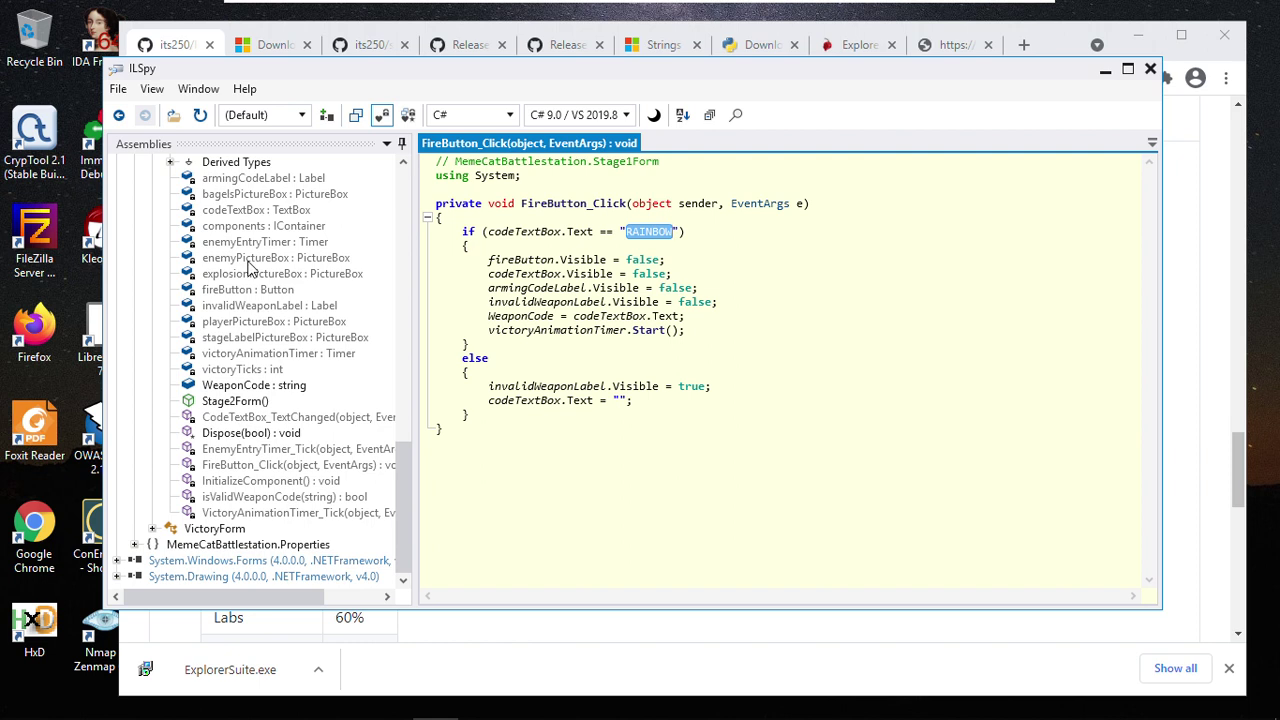
left_click(258, 500)
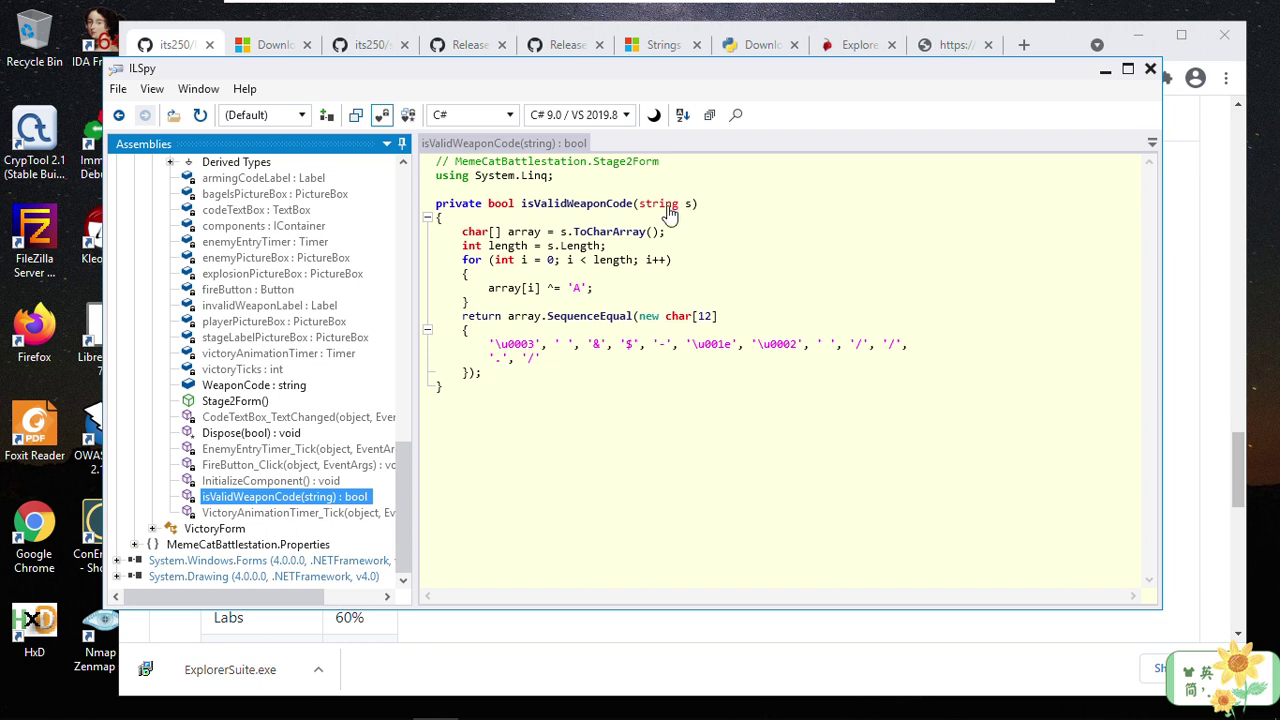
Step: Examine the XOR loop in isValidWeaponCode, highlighting the uses of i and array, and view the SequenceEqual signature
mouse_move(663, 210)
left_click_drag(567, 289, 587, 291)
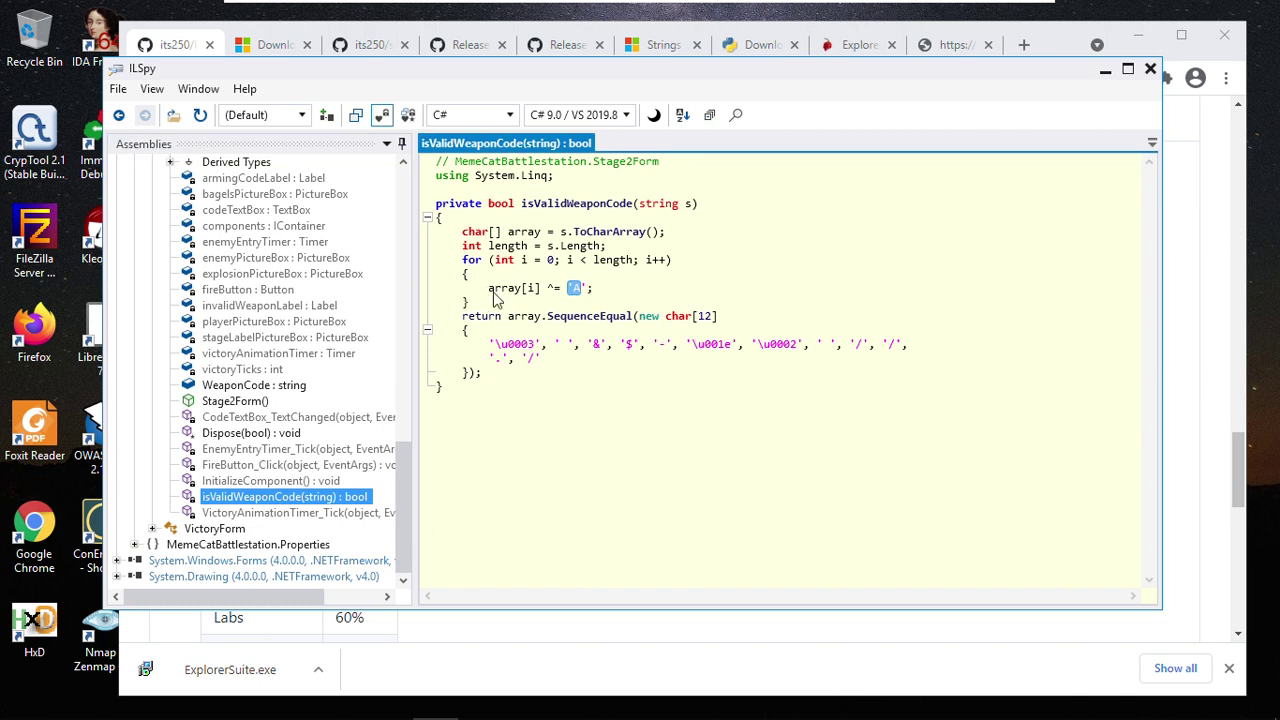
left_click(534, 290)
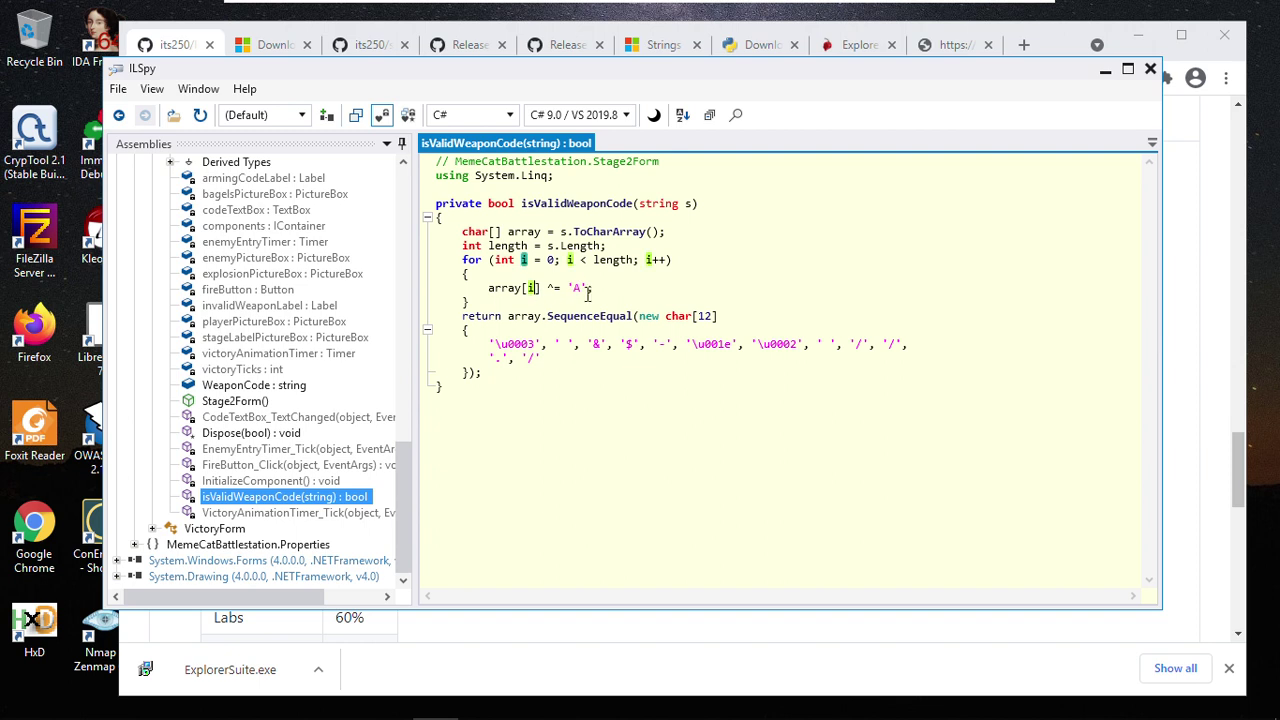
left_click(492, 288)
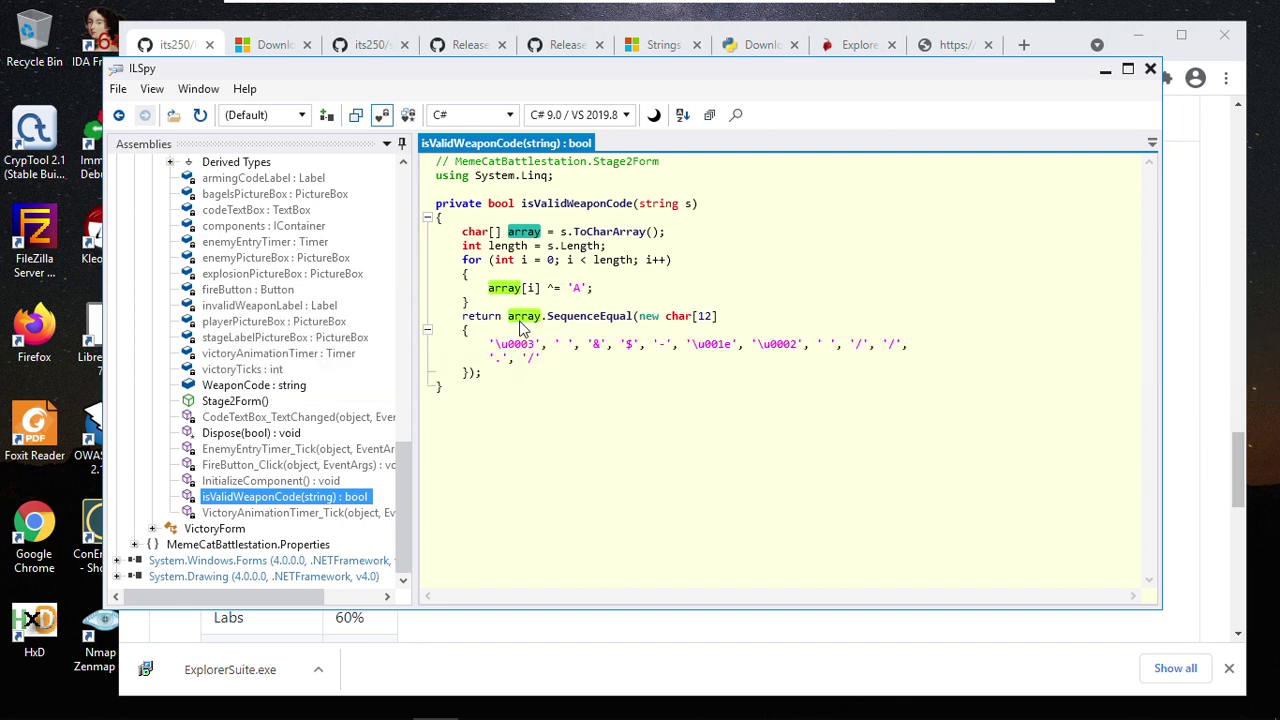
left_click(491, 289)
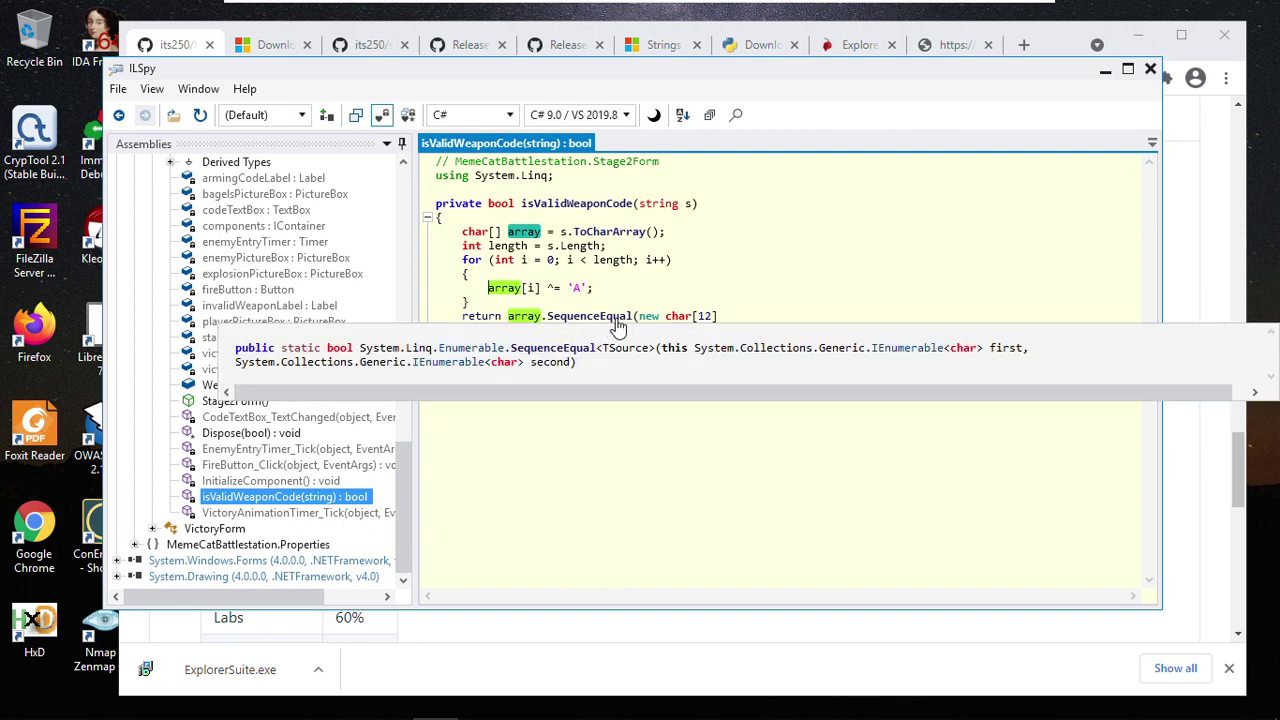
left_click(703, 458)
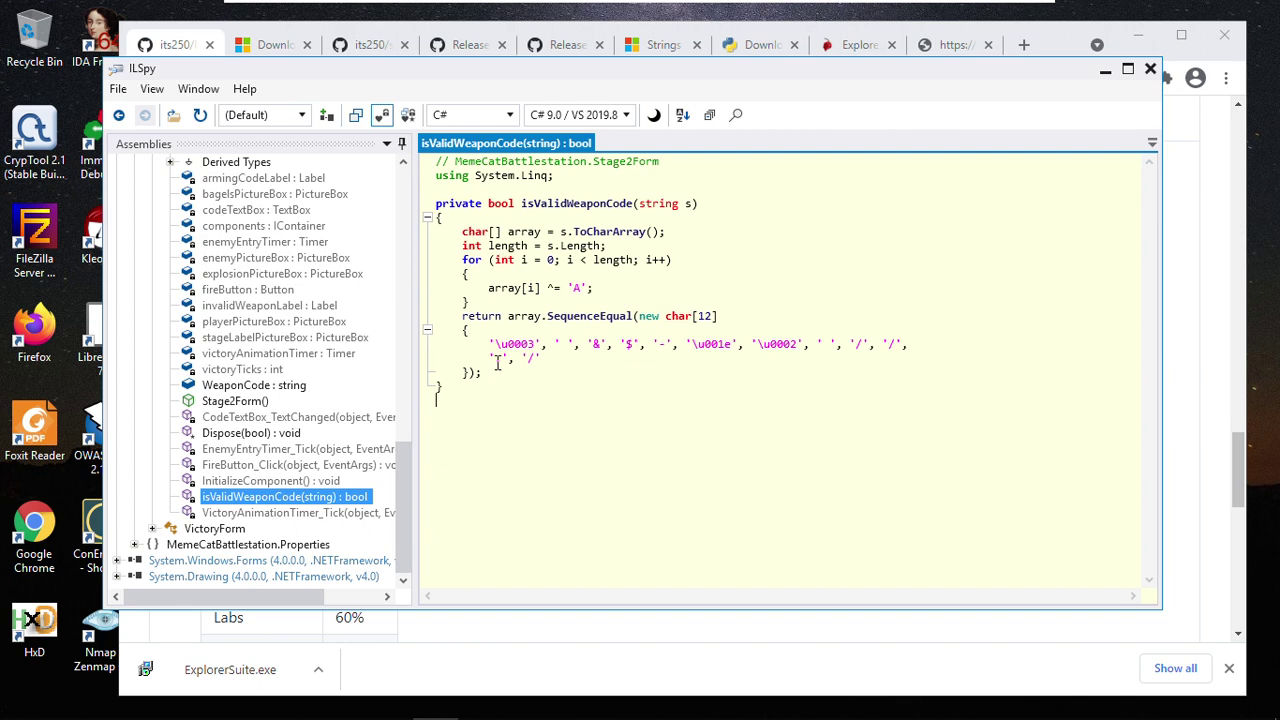
Step: Examine the character array that isValidWeaponCode passes to SequenceEqual, marking its full list of characters
left_click_drag(488, 337, 540, 362)
left_click(560, 370)
left_click_drag(489, 344, 541, 364)
left_click(551, 360)
left_click_drag(488, 343, 531, 363)
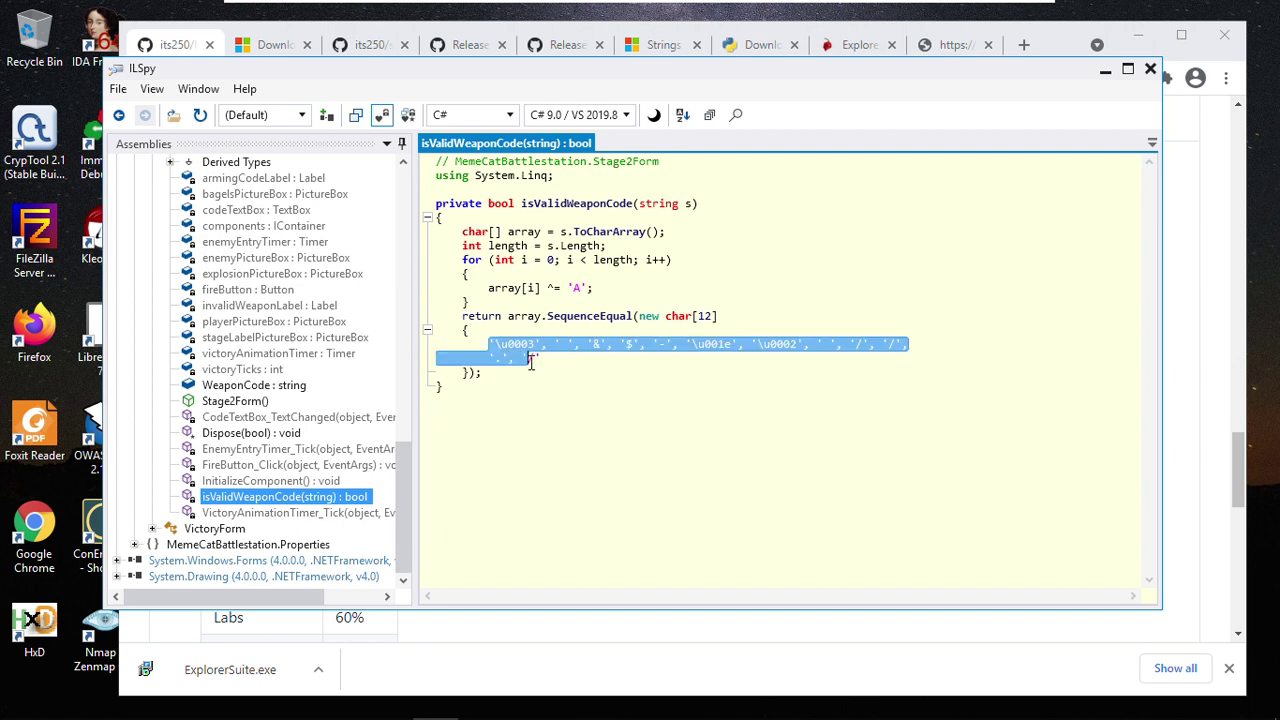
left_click(599, 354)
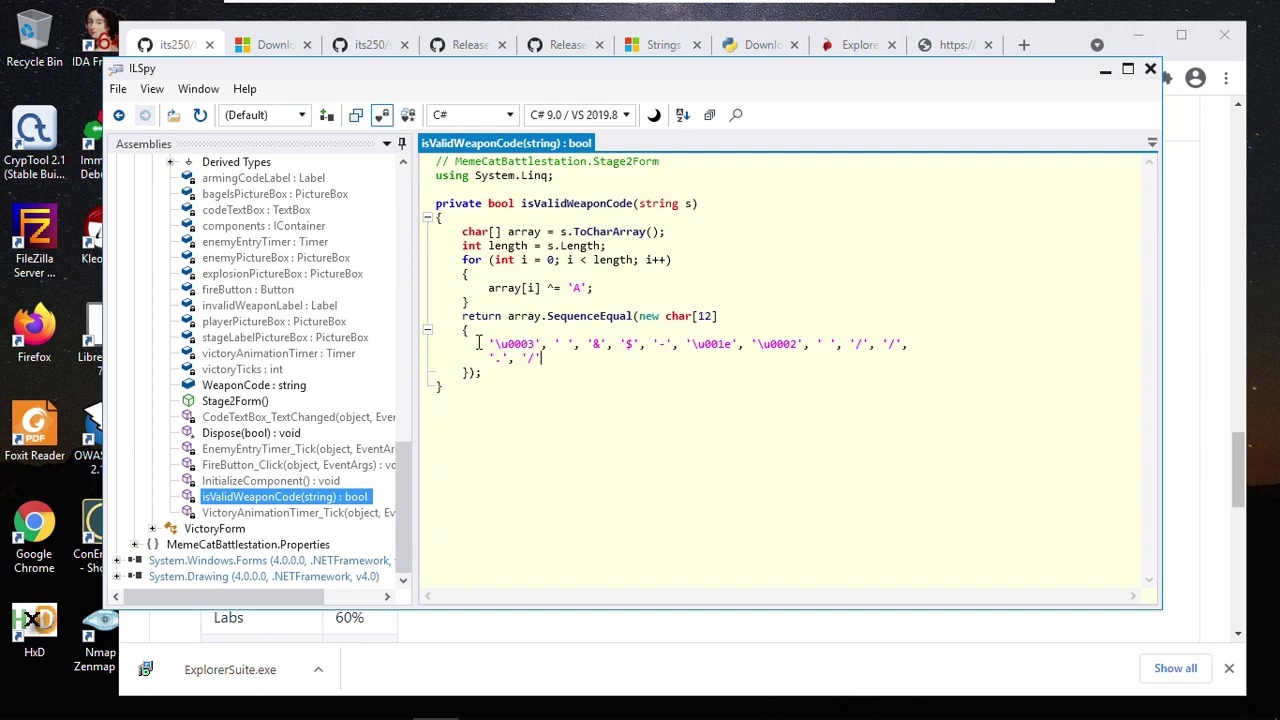
left_click_drag(491, 342, 540, 358)
left_click(567, 386)
triple_click(510, 348)
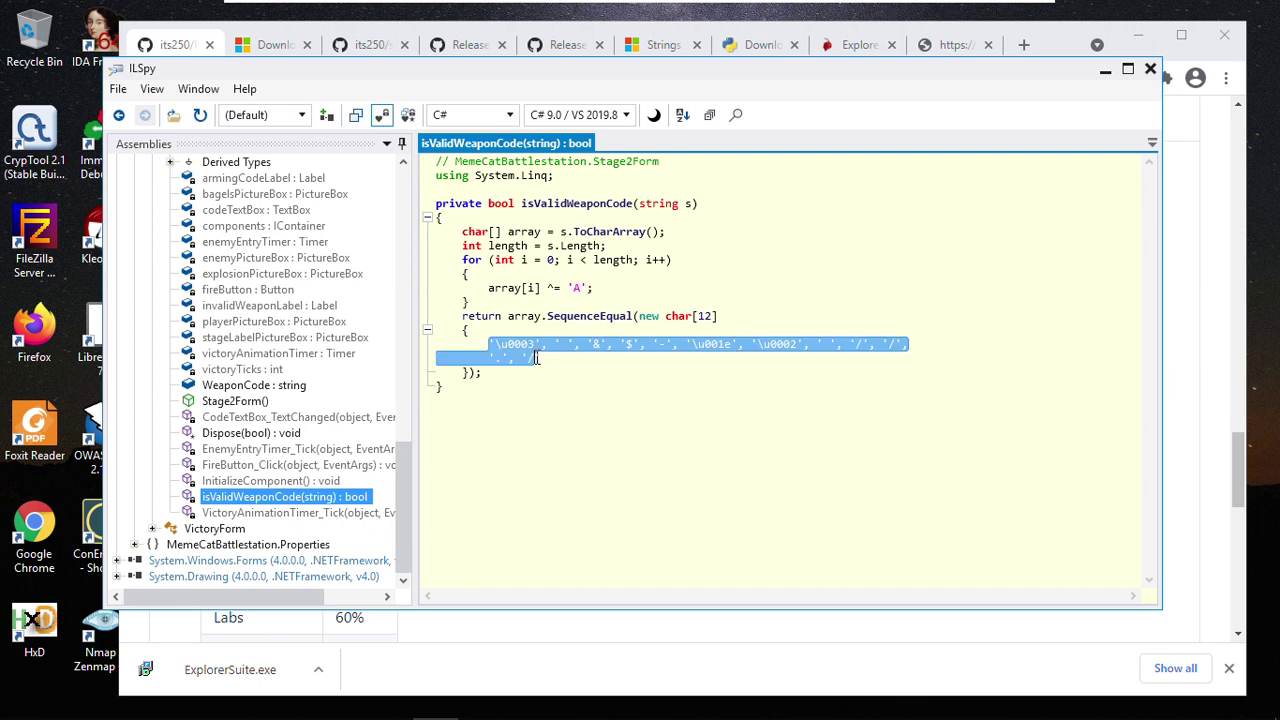
left_click(586, 362)
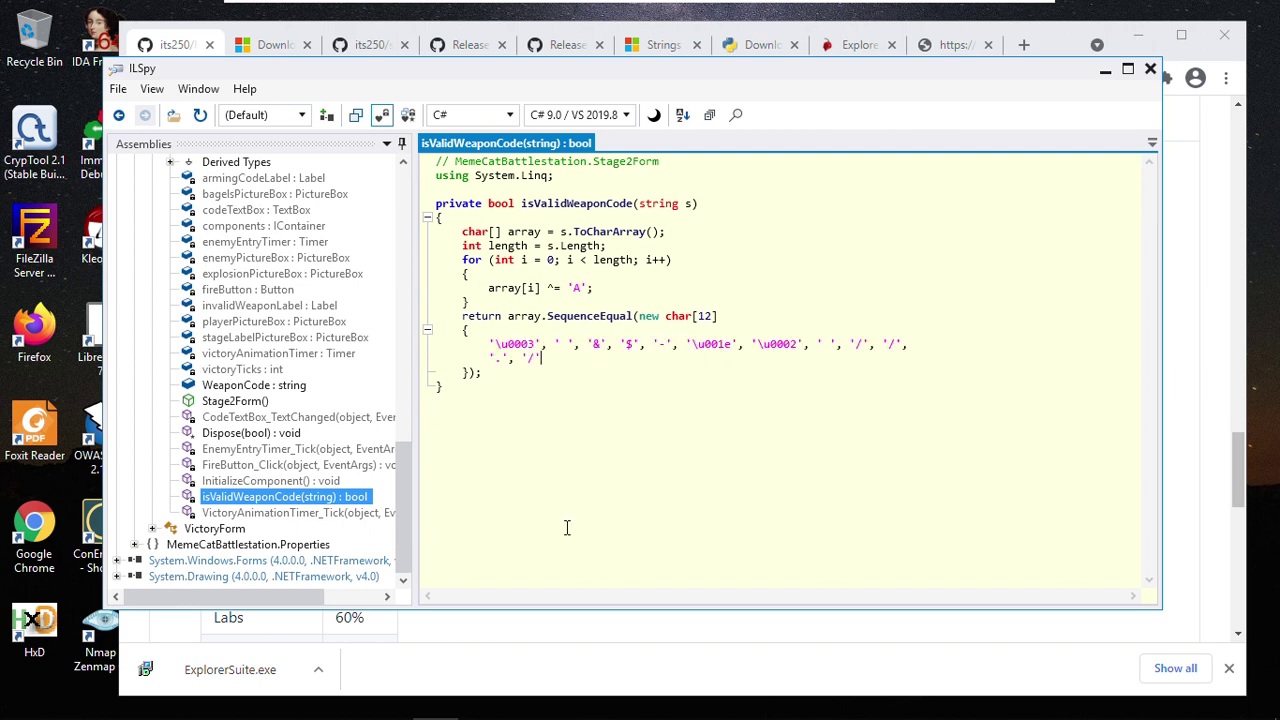
Step: Switch to Chrome, go back from decode.cs to the lab12 code folder on GitHub, and open kitty.py
mouse_move(303, 705)
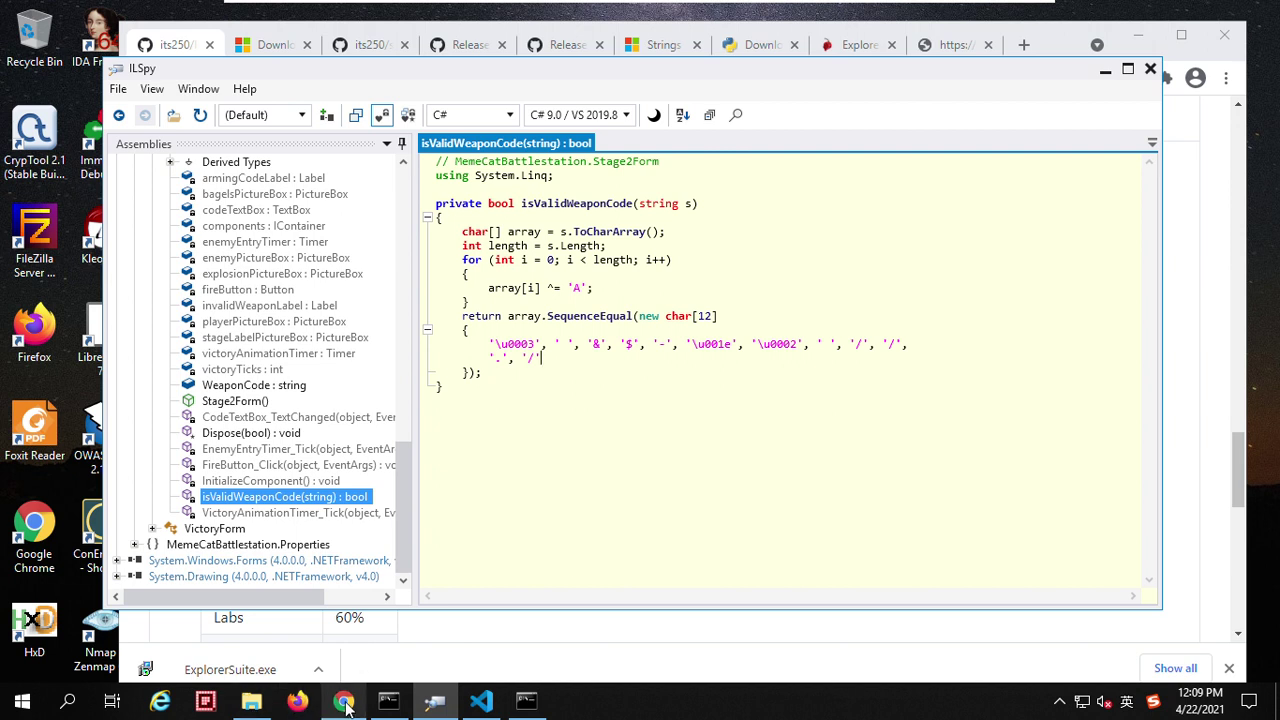
left_click(345, 705)
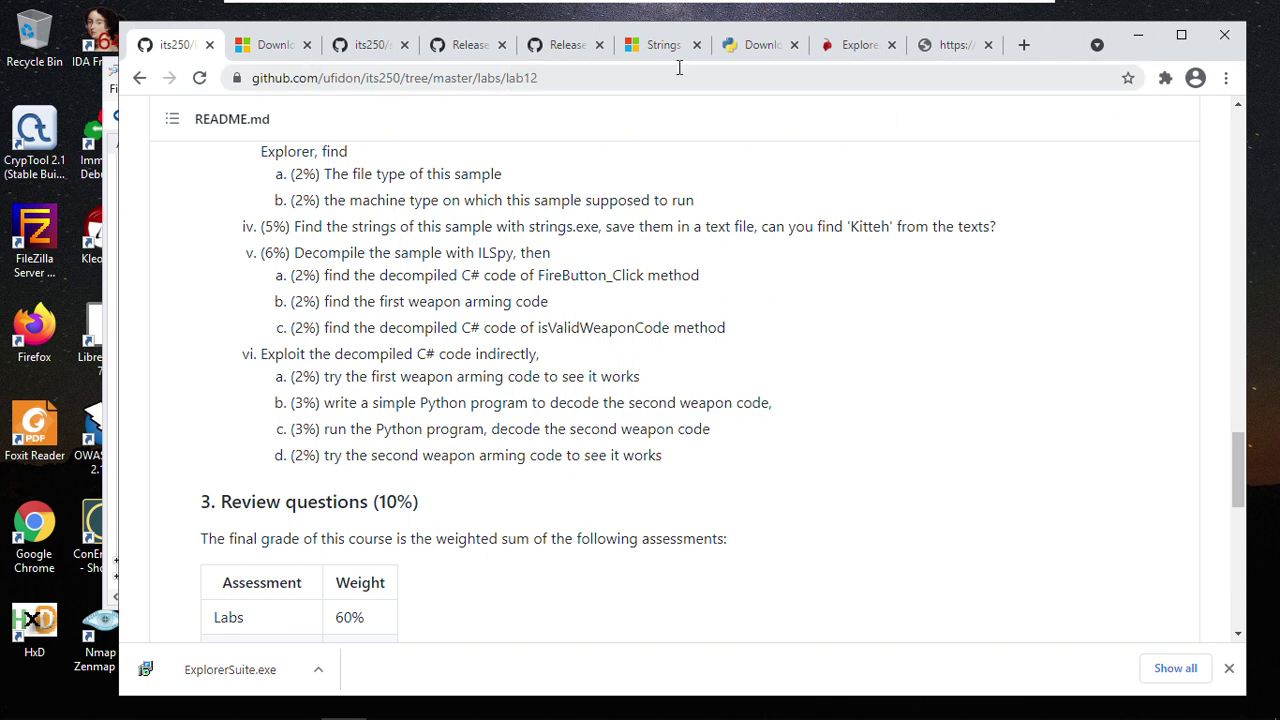
left_click(932, 47)
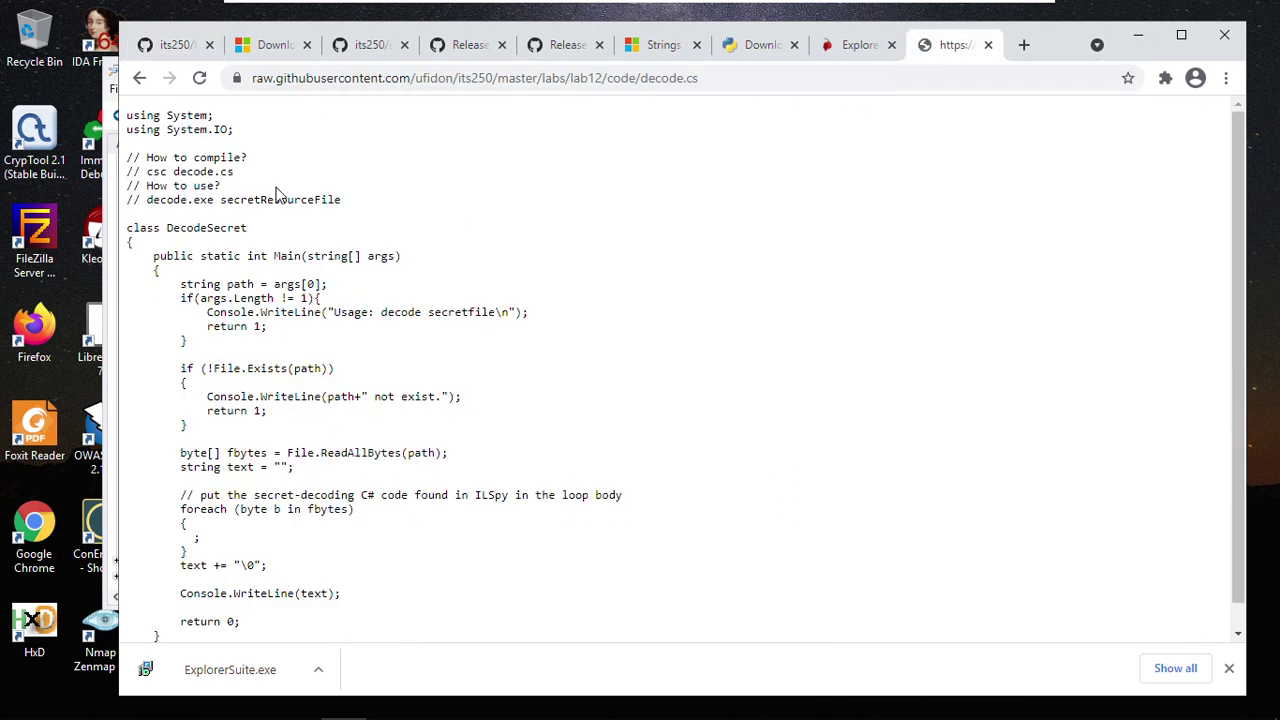
left_click(136, 80)
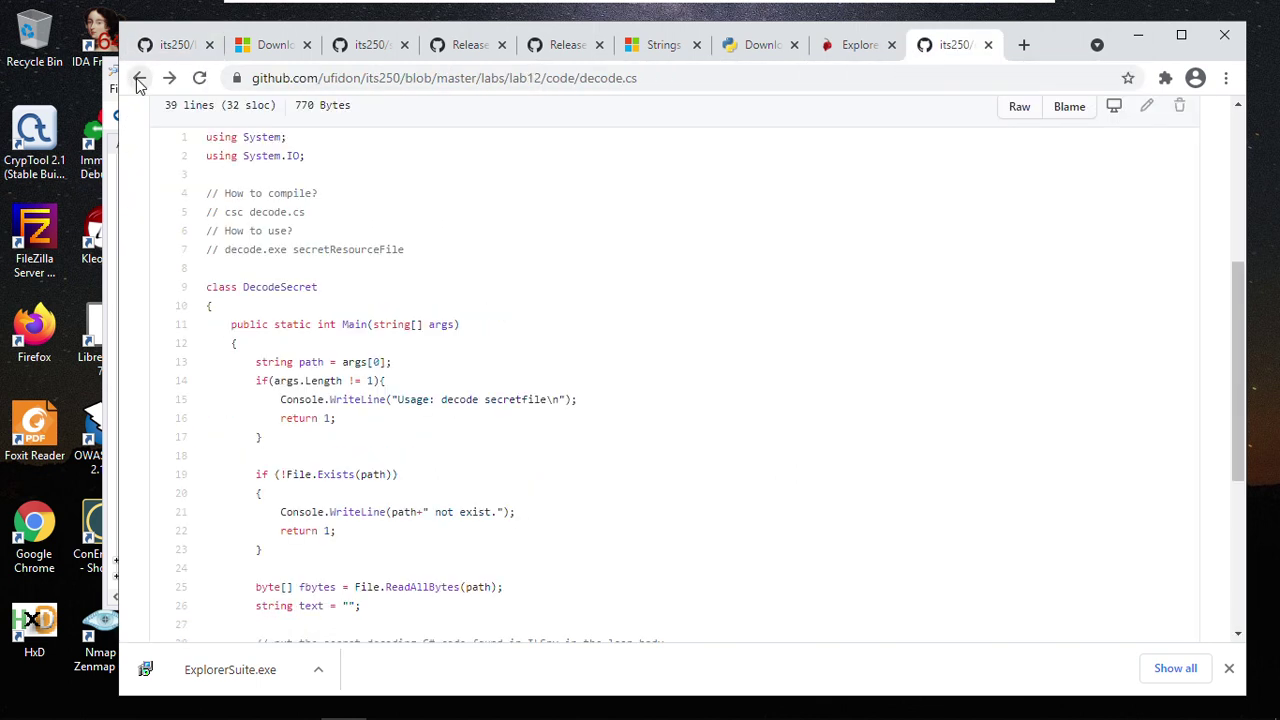
left_click(138, 78)
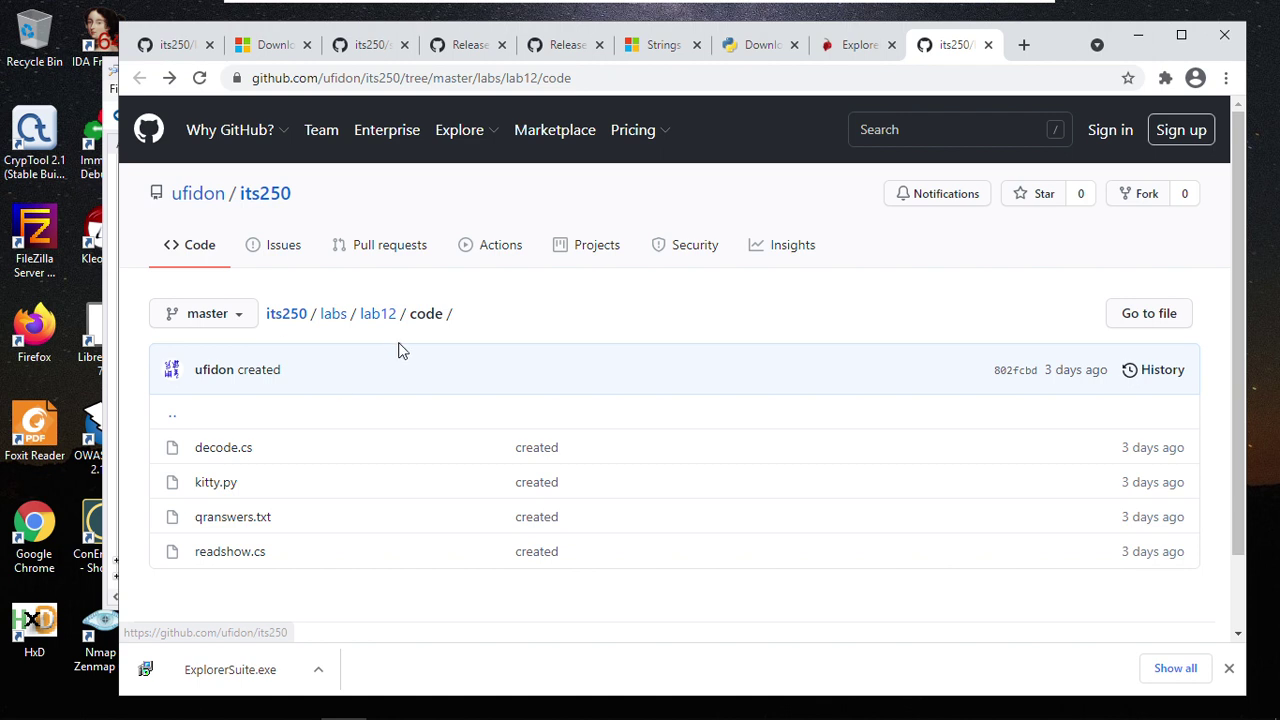
left_click(213, 490)
scroll(536, 424, "down", 3)
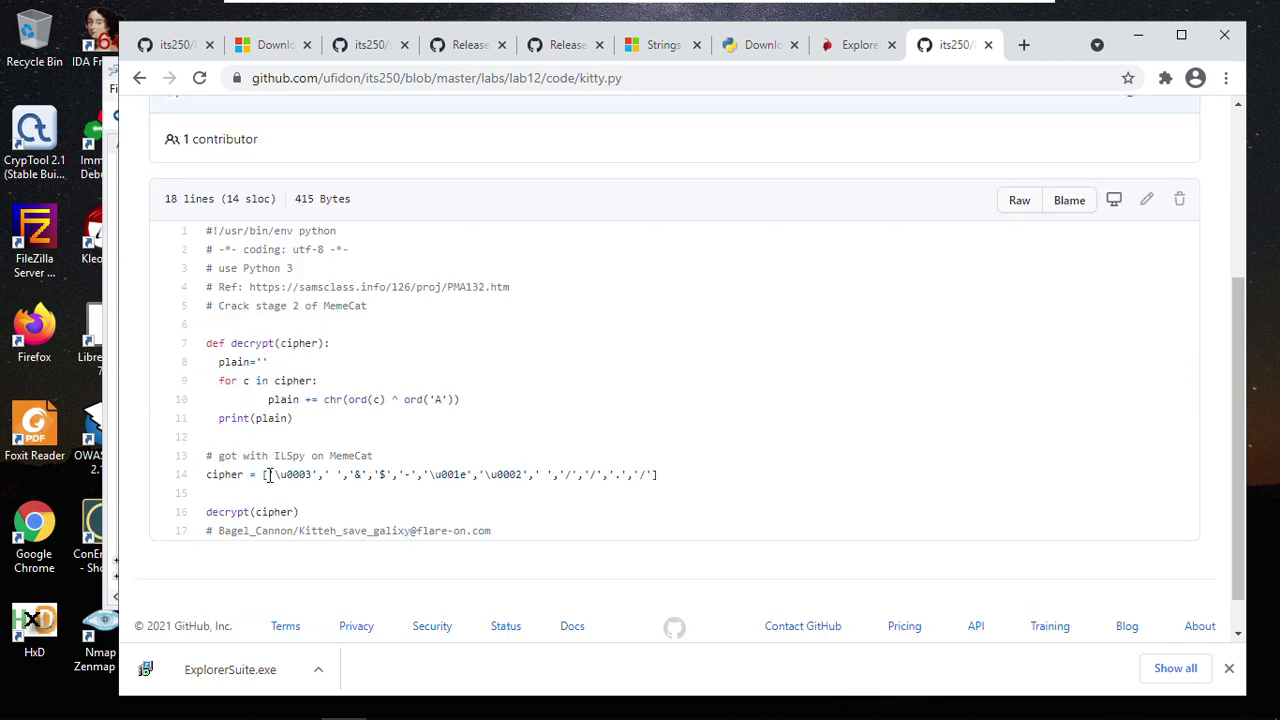
Step: Compare the cipher list in kitty.py with the character array of isValidWeaponCode in ILSpy, and return to kitty.py in Chrome
left_click_drag(268, 476, 655, 481)
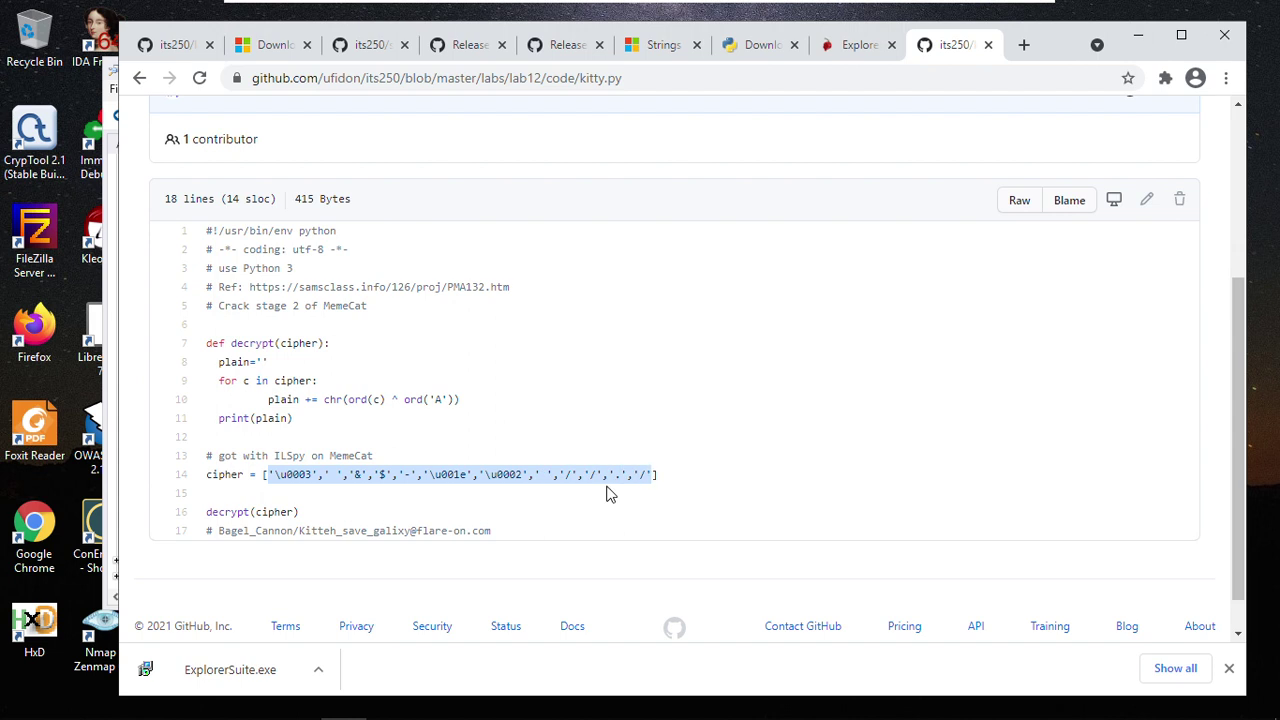
scroll(296, 468, "down", 1)
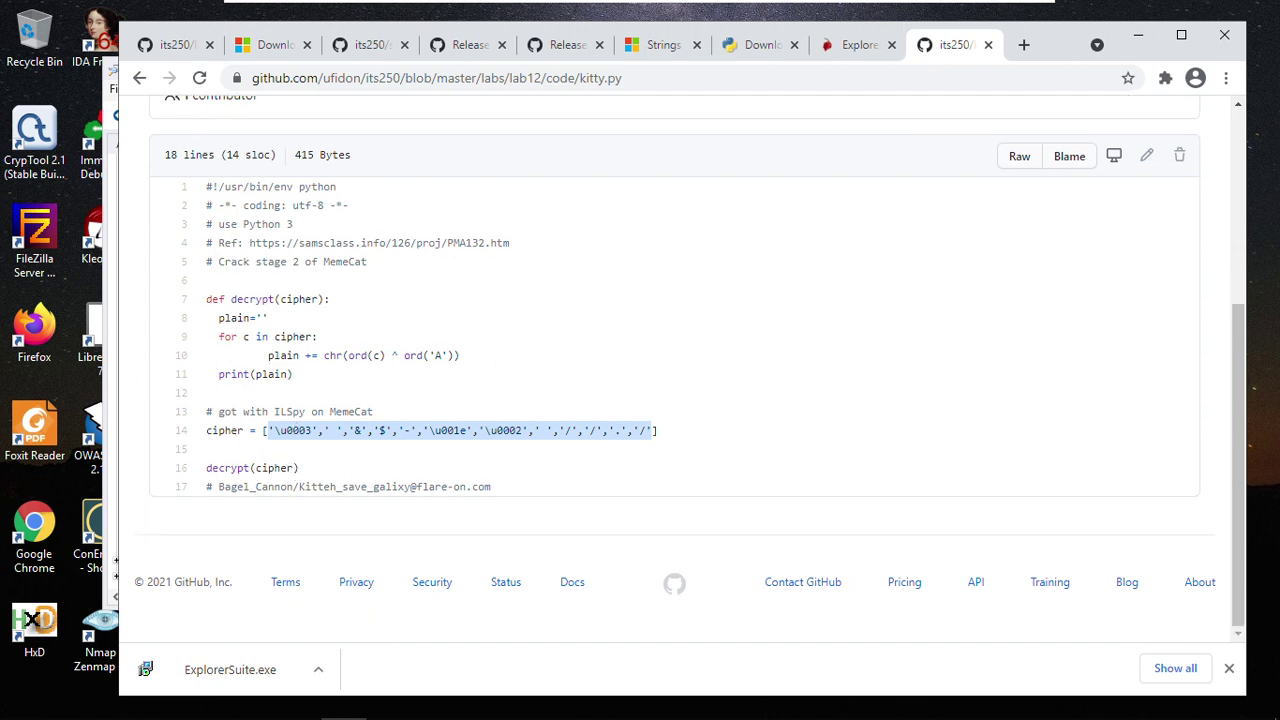
mouse_move(279, 714)
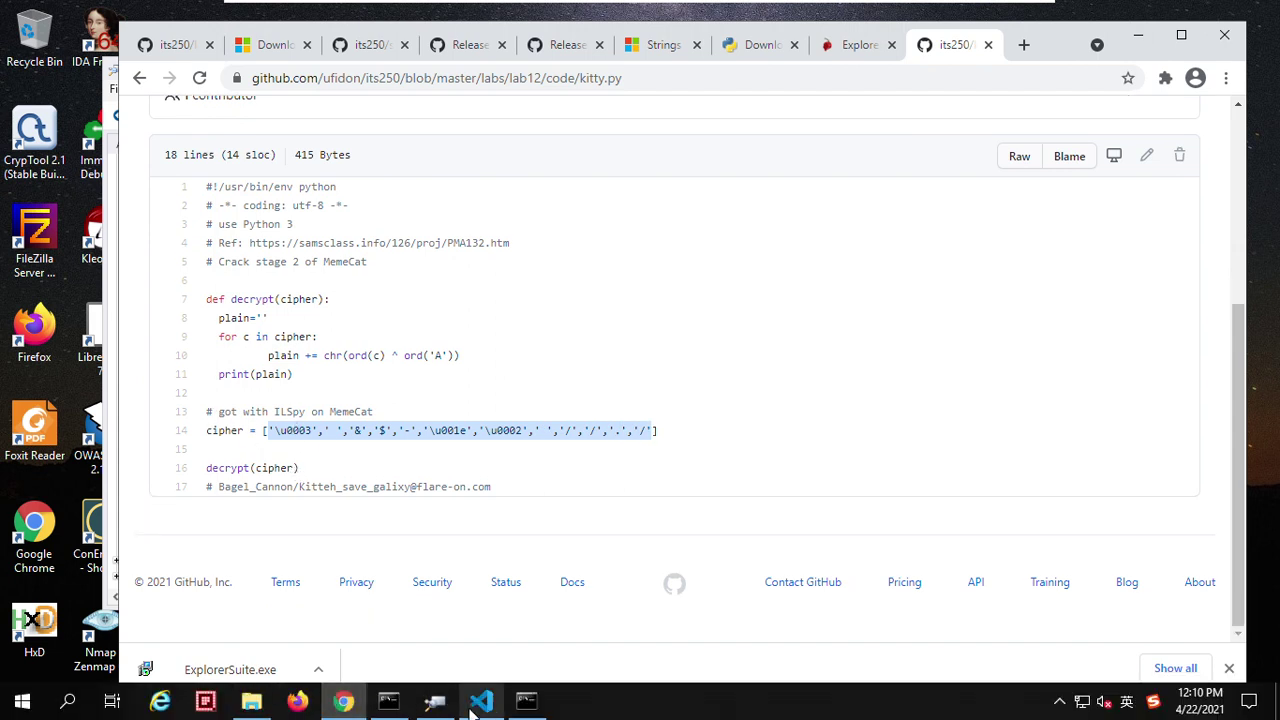
left_click(435, 701)
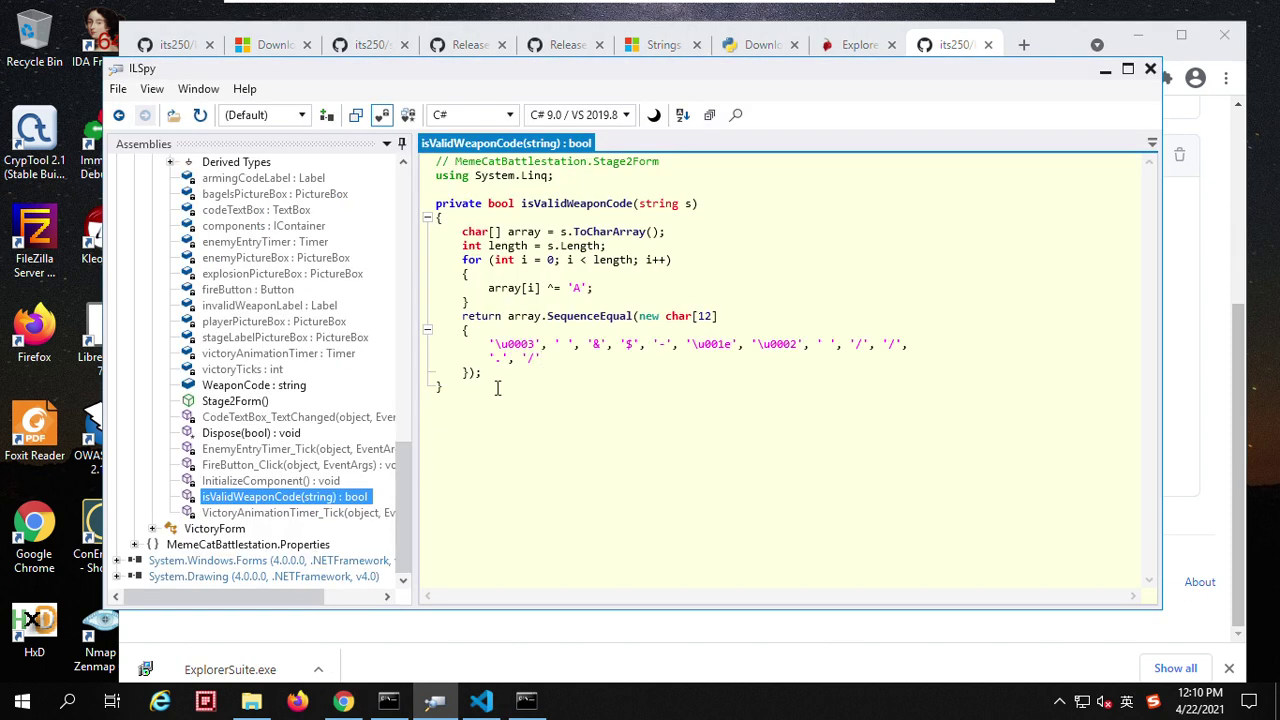
left_click_drag(489, 343, 537, 358)
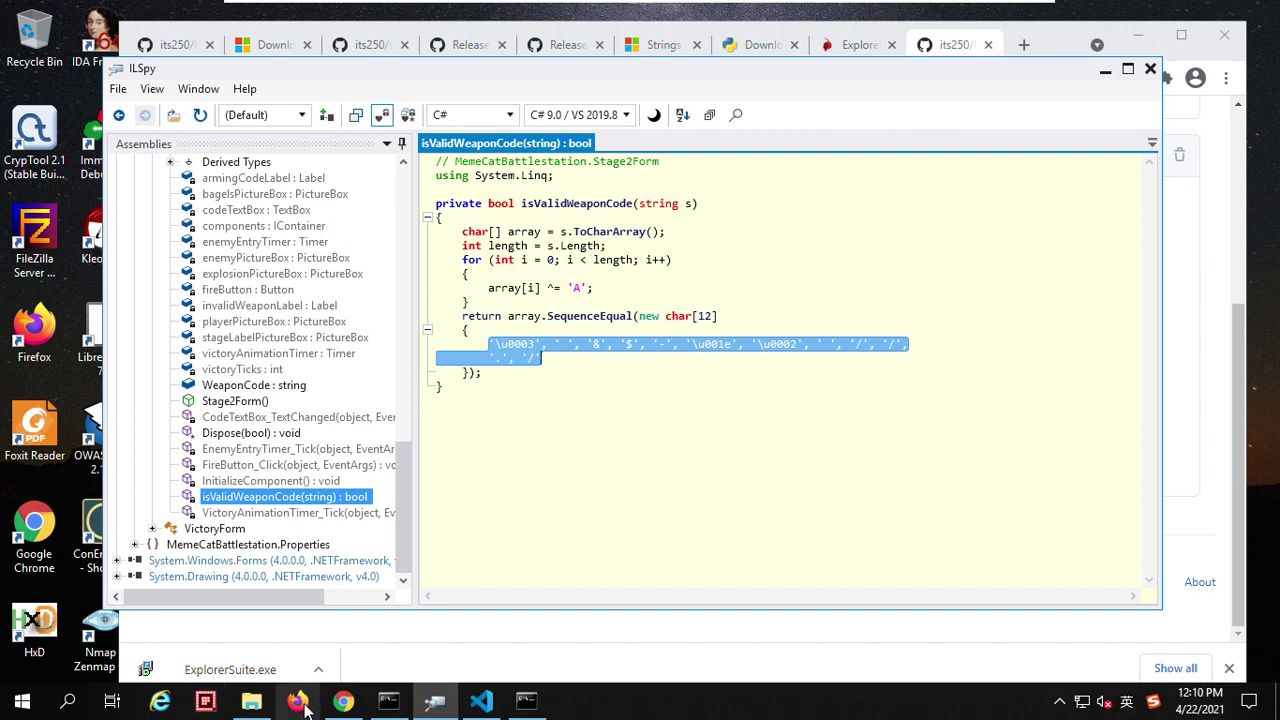
left_click(343, 701)
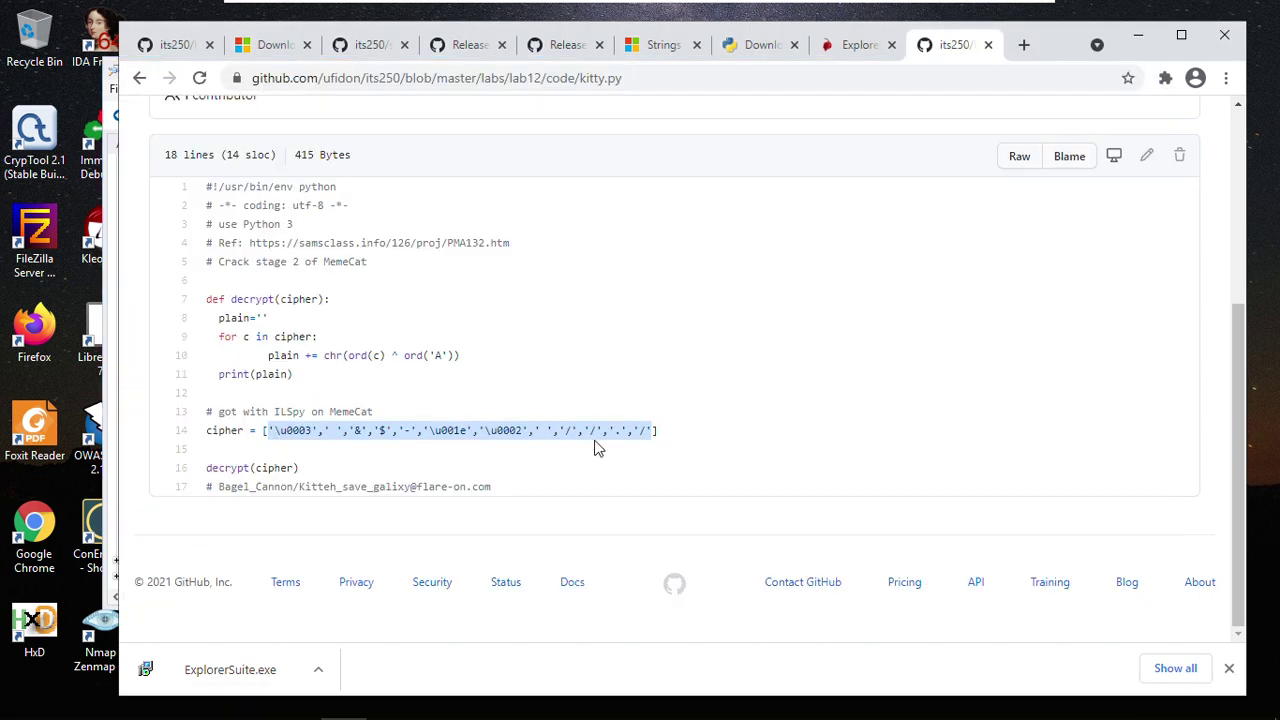
Step: Examine kitty.py's decrypt call and the XOR expression in its loop, marking ord('A')
left_click(232, 436)
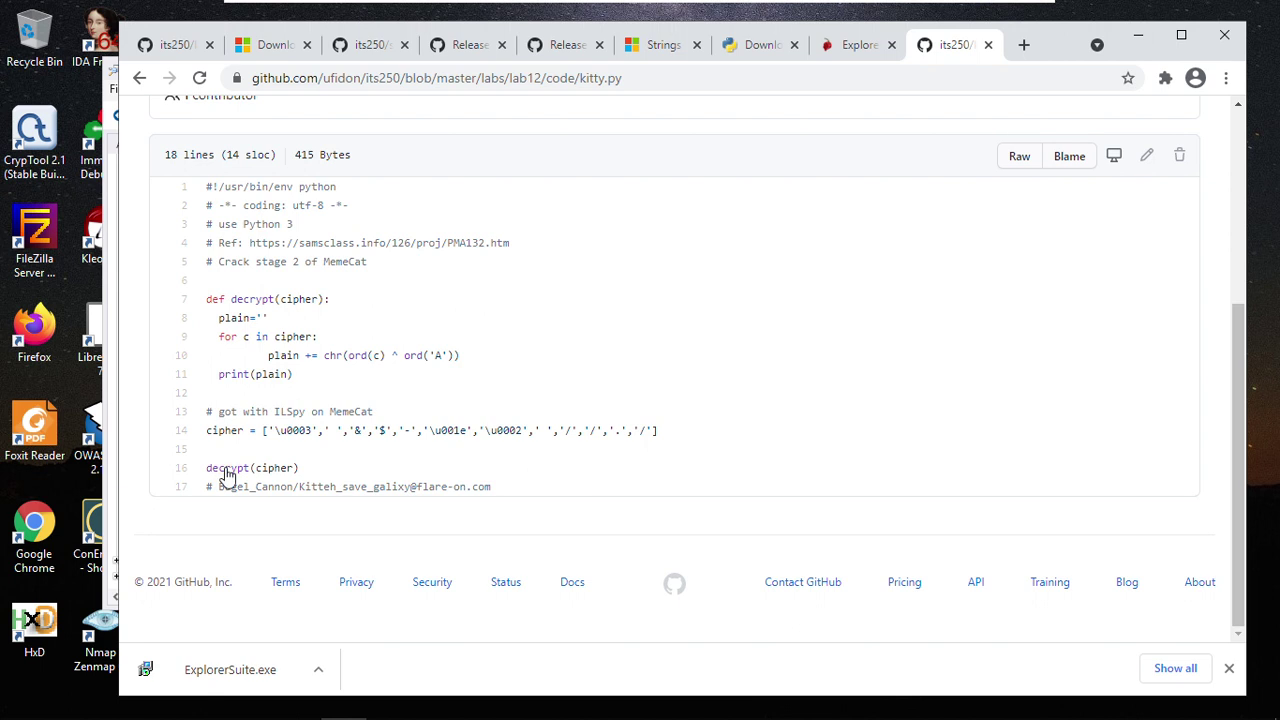
left_click(227, 470)
left_click(268, 466)
left_click_drag(403, 357, 455, 357)
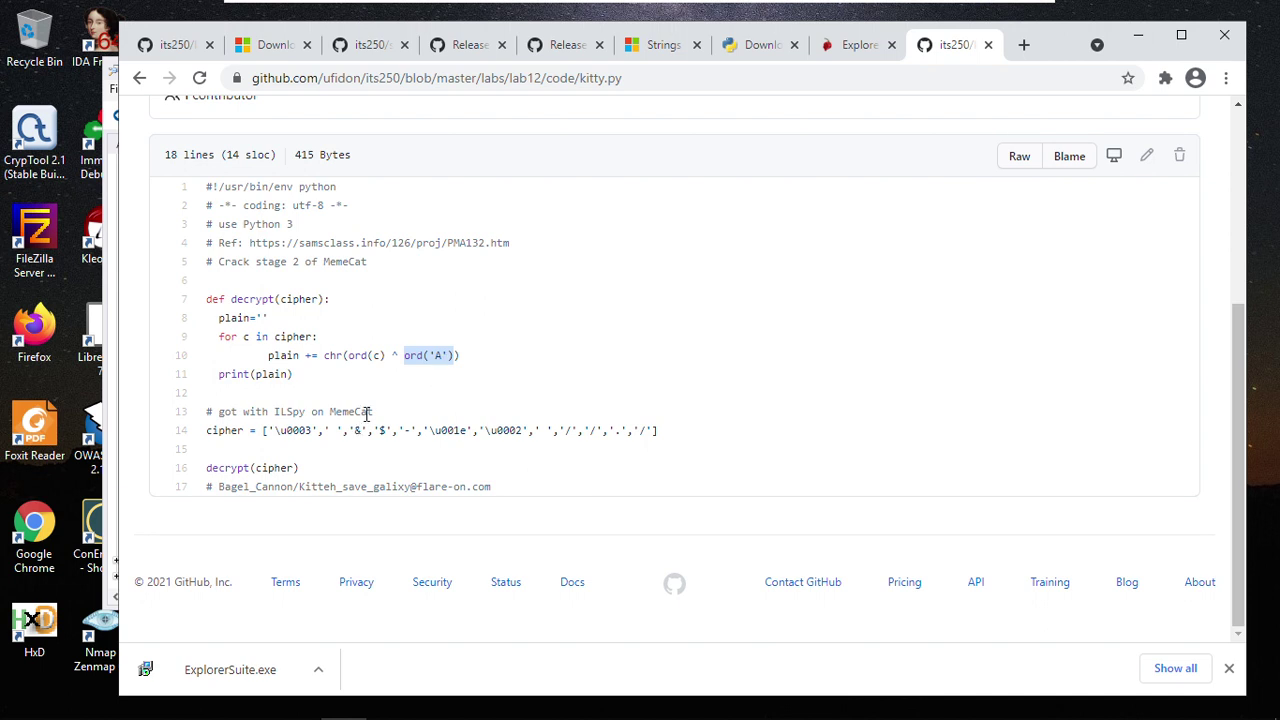
left_click(345, 390)
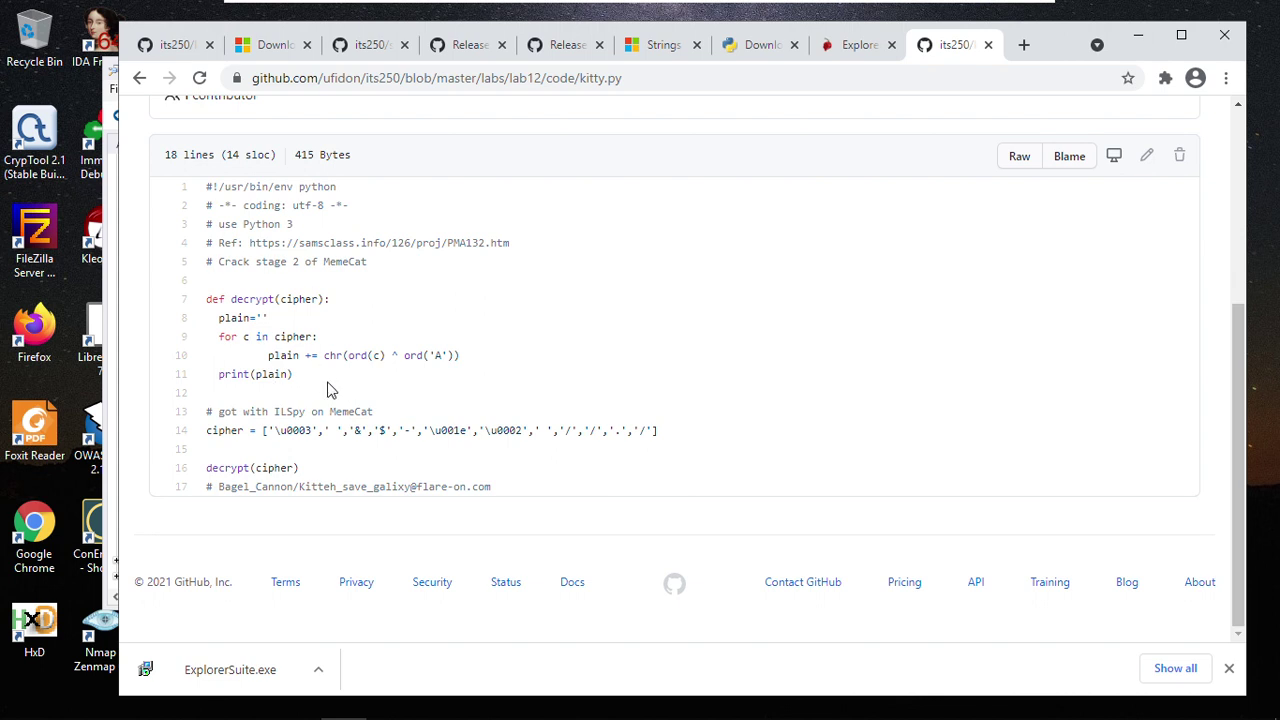
Step: Open the raw version of kitty.py on GitHub and copy its entire code
left_click(1020, 158)
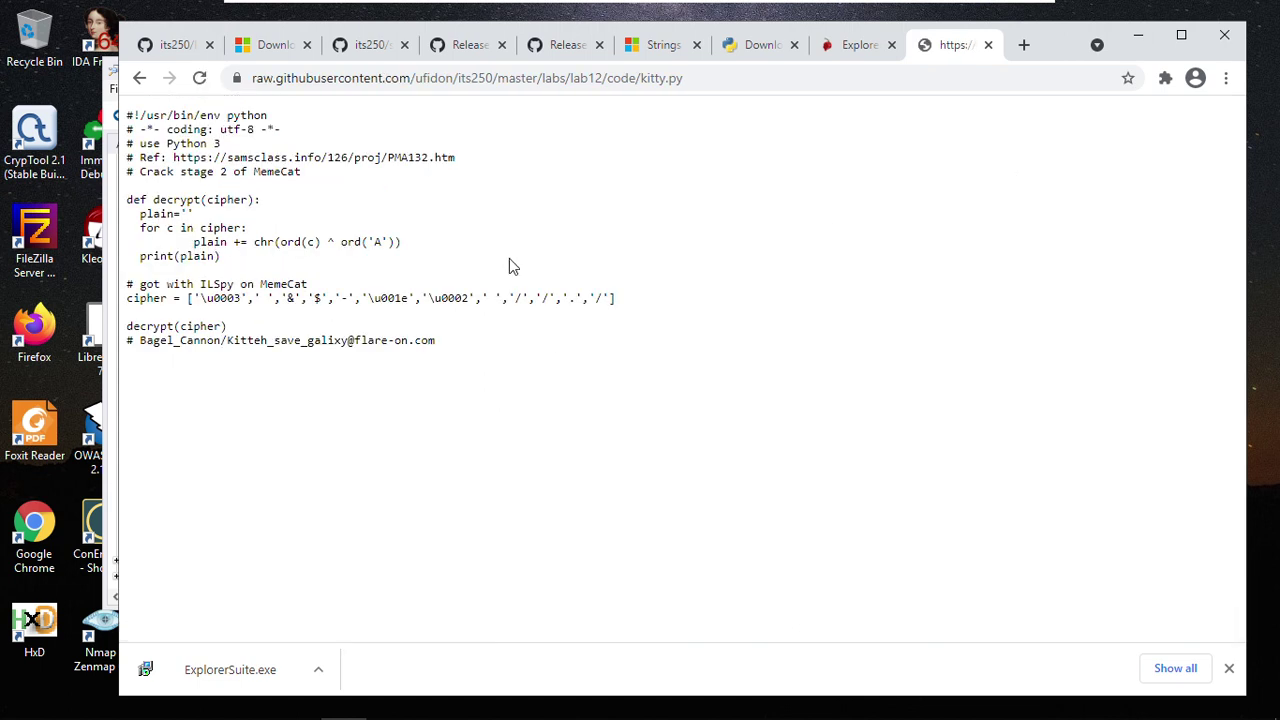
key("ctrl+a")
key("ctrl+c")
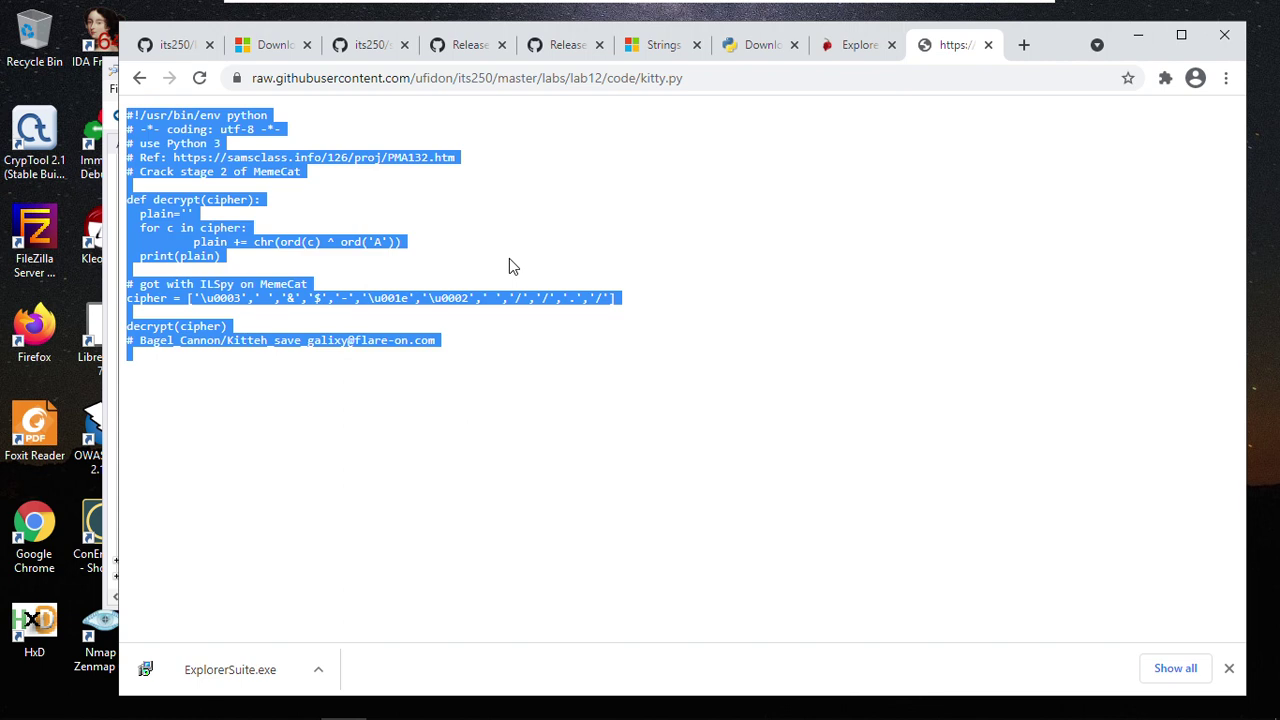
Step: Switch to File Explorer and create a new text document in the samples folder named kitty.py, accepting the extension change
mouse_move(410, 718)
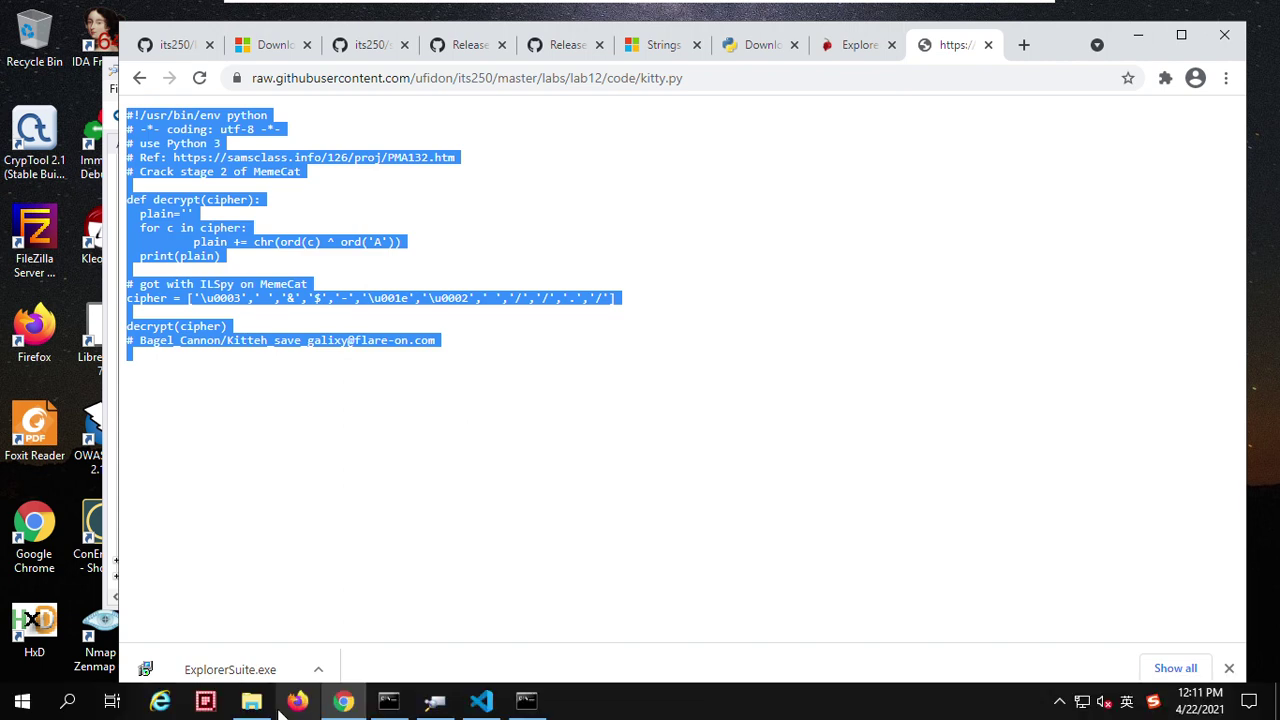
mouse_move(253, 703)
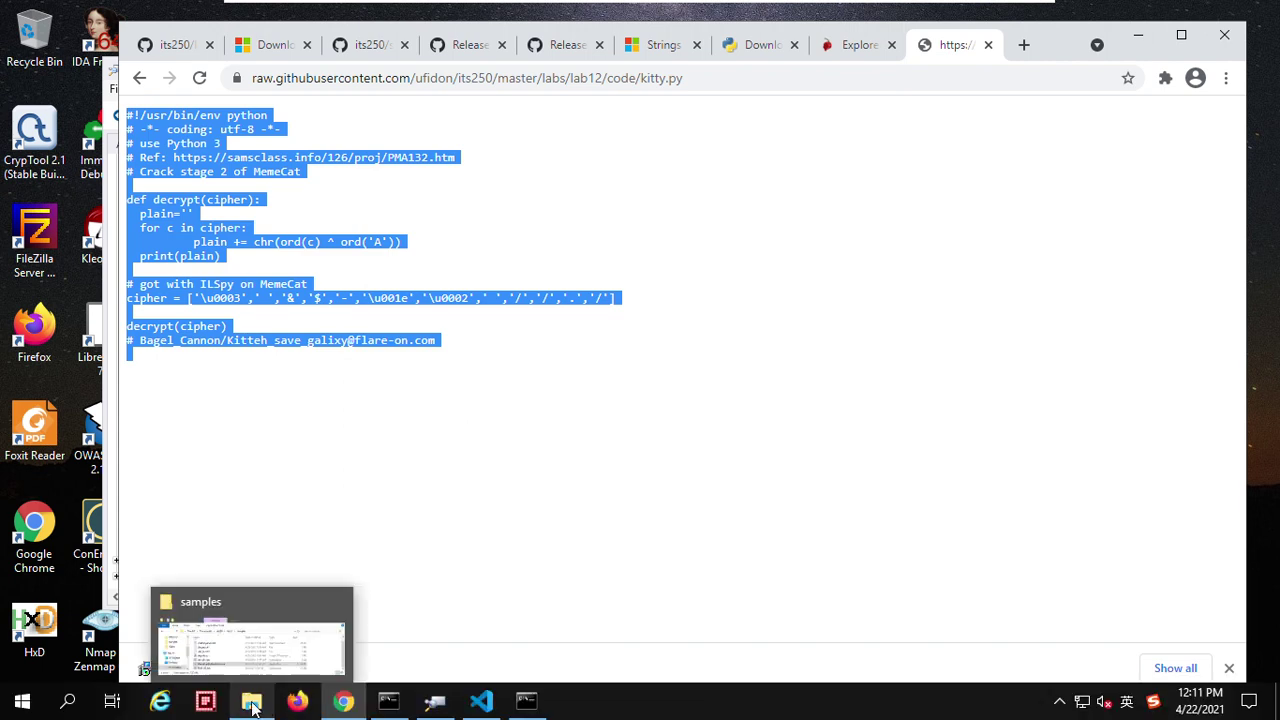
left_click(267, 610)
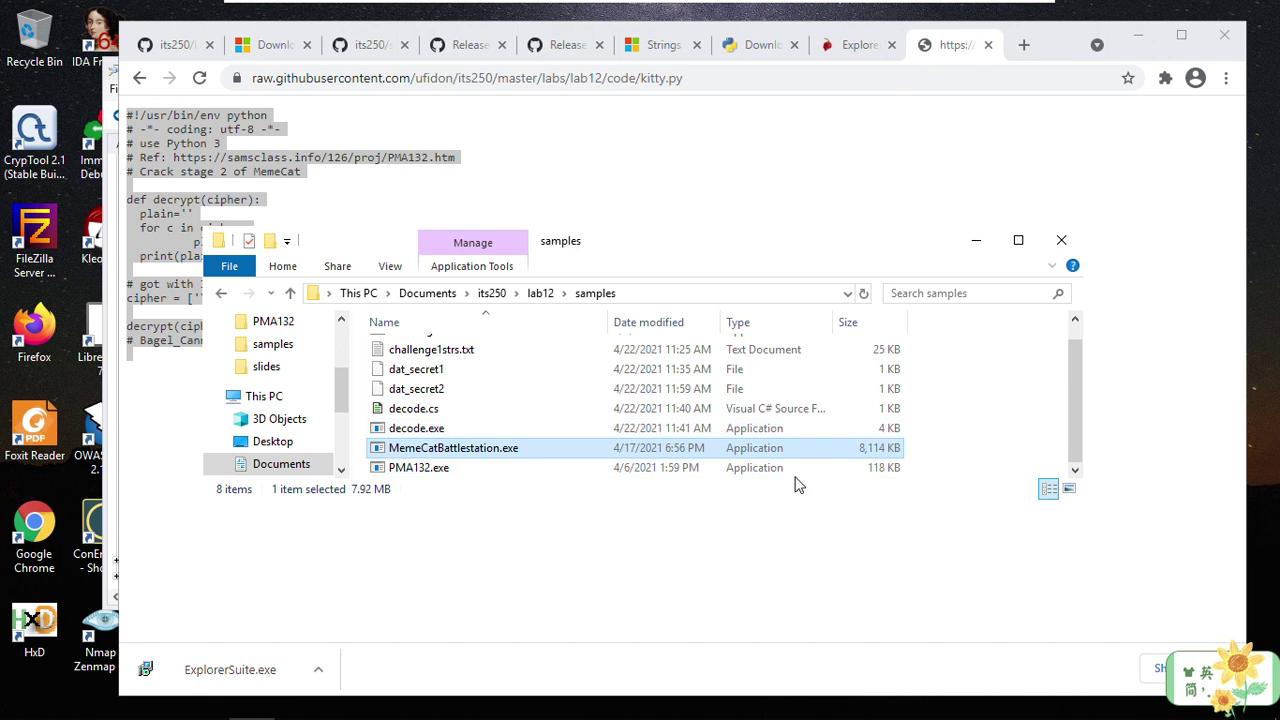
right_click(1025, 457)
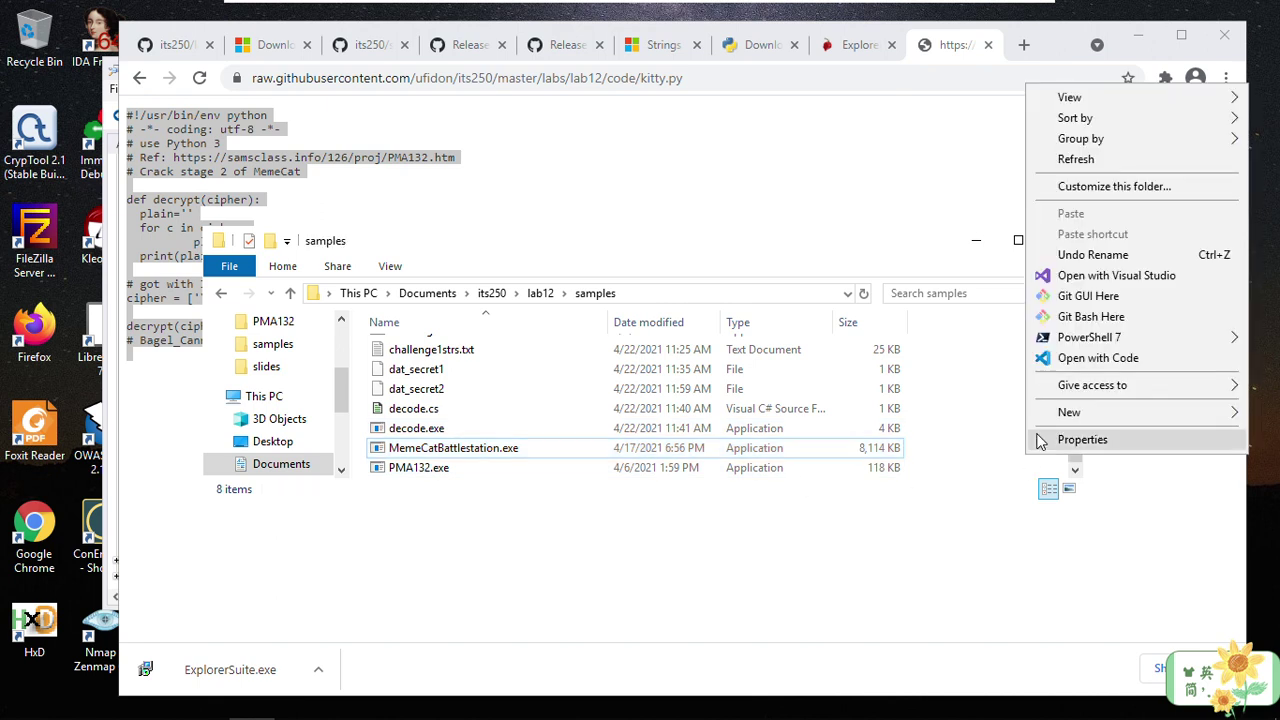
mouse_move(1065, 415)
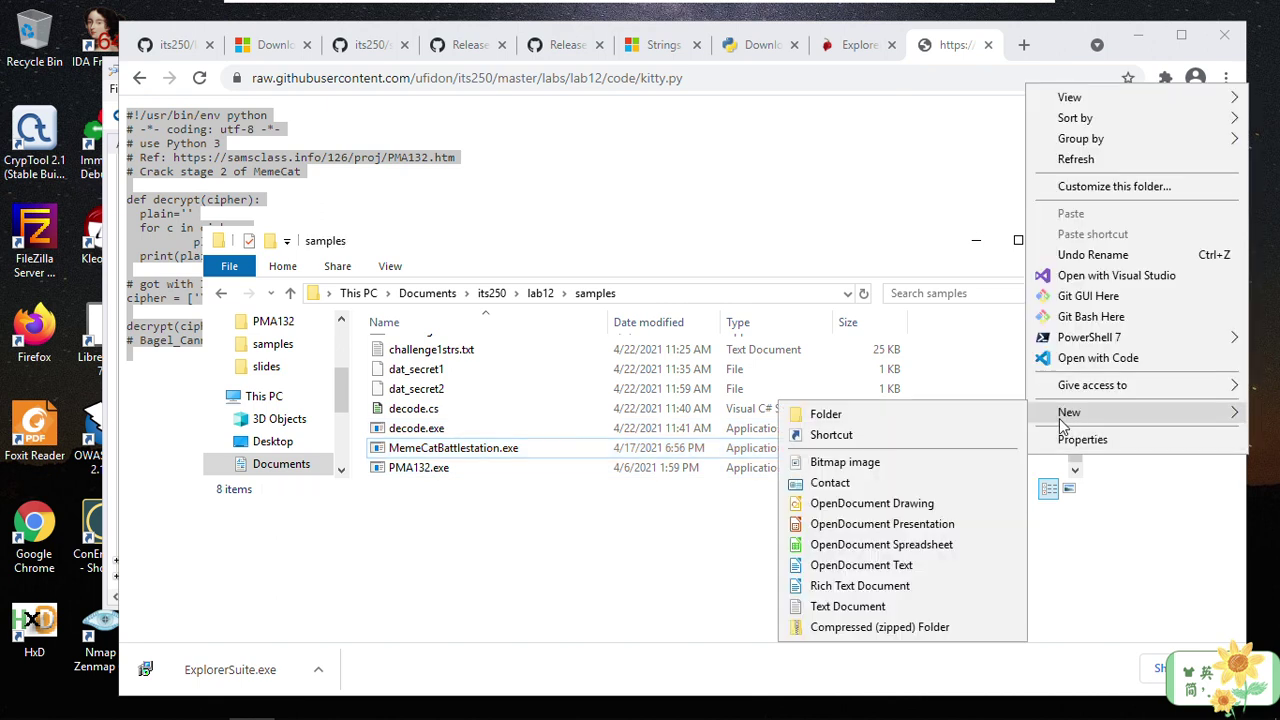
left_click(880, 608)
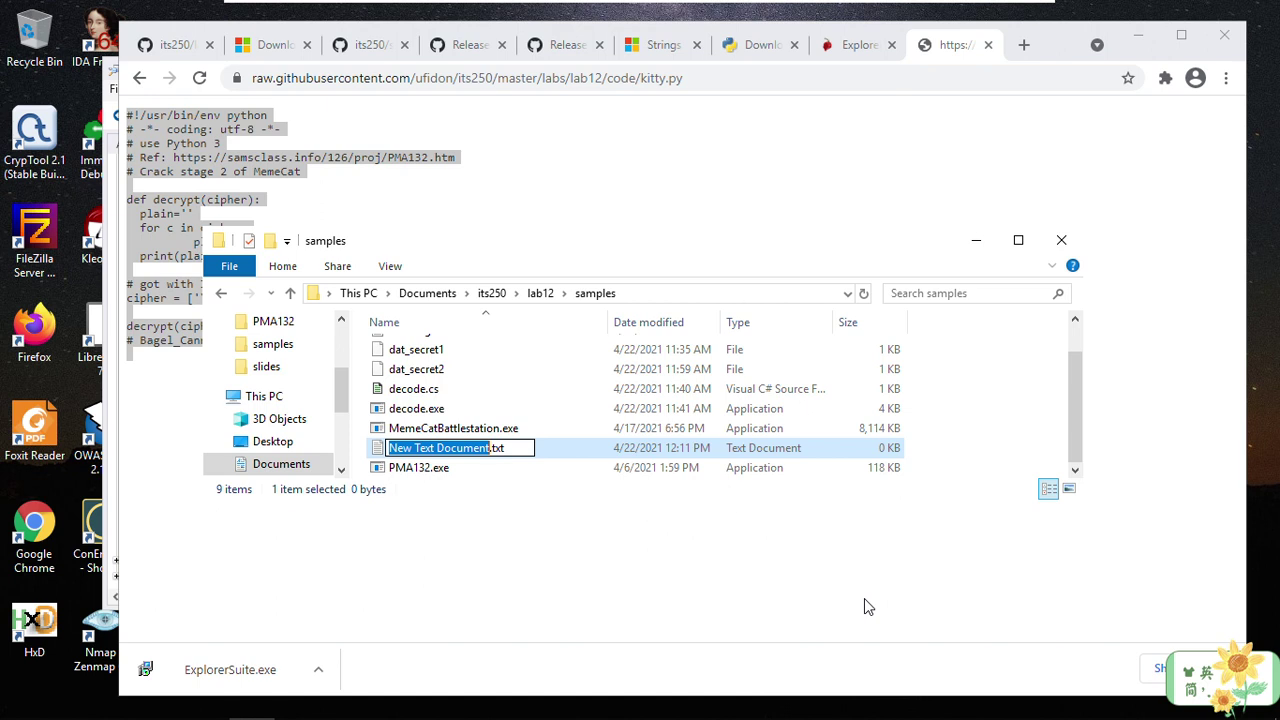
key("ctrl+a")
type("kitty.py")
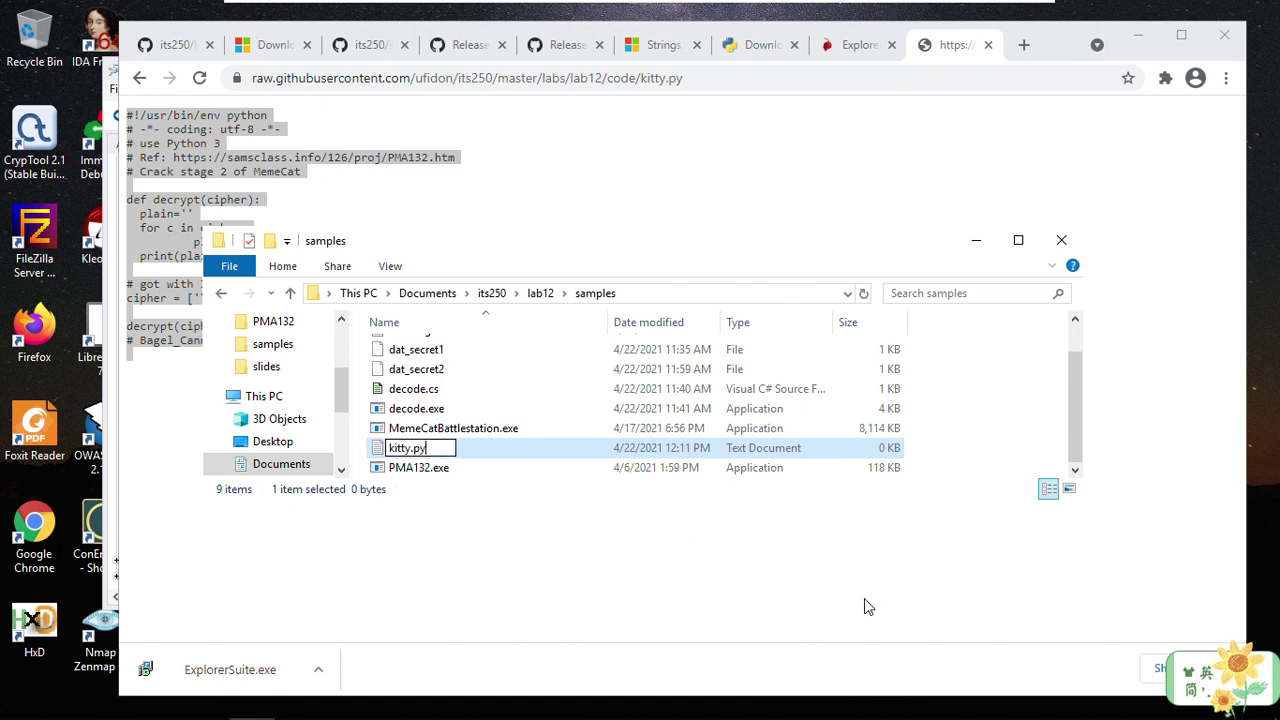
key("Return")
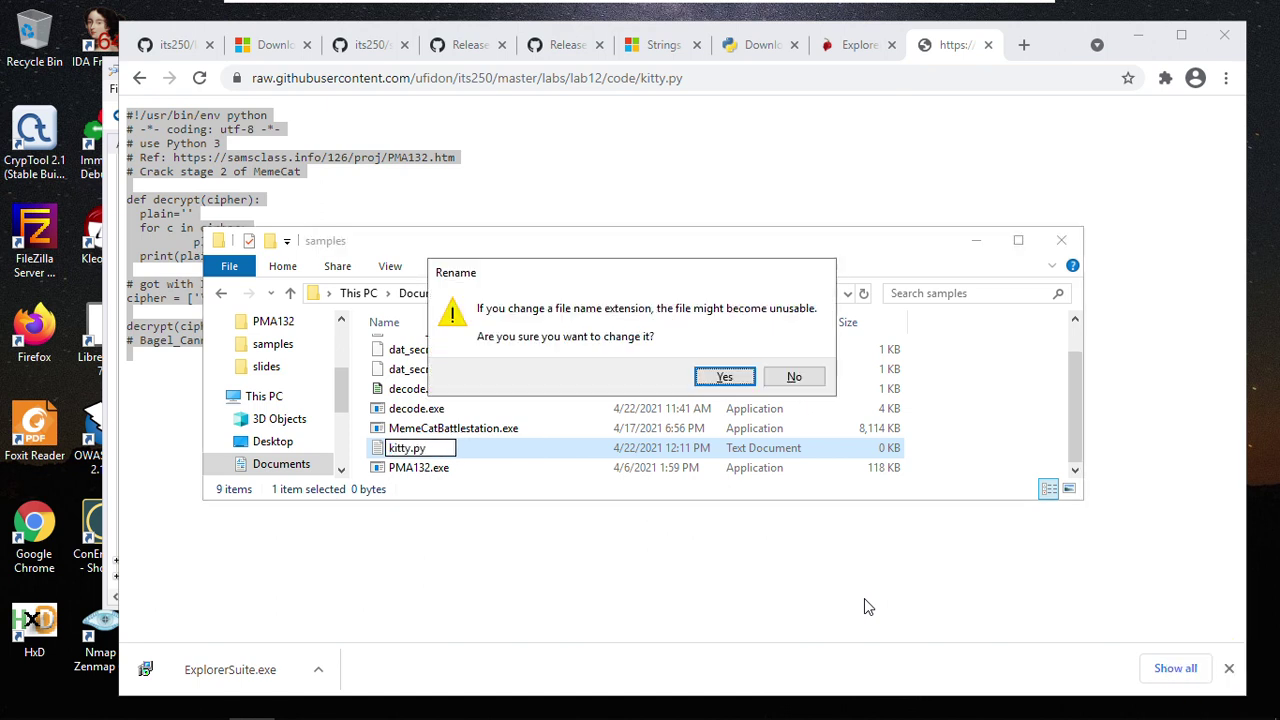
key("Return")
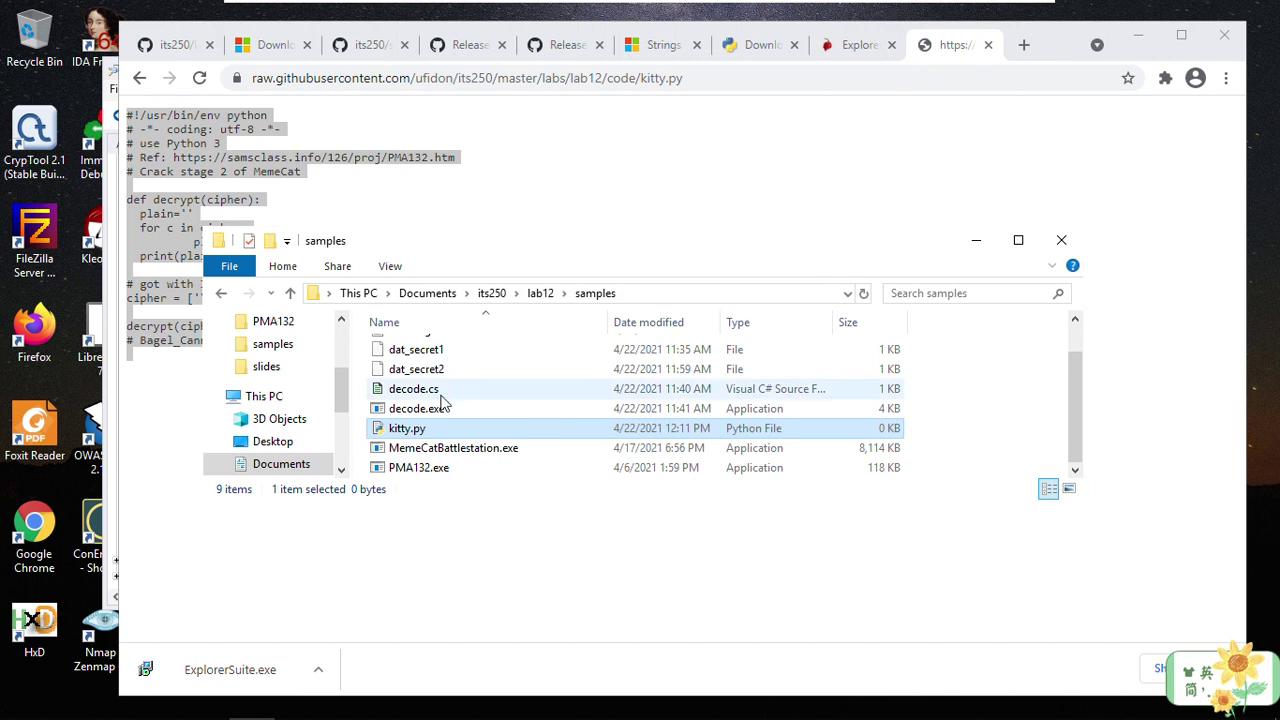
Step: Open the new kitty.py in Visual Studio Code, paste the copied script into it and save the file
right_click(403, 430)
left_click(495, 313)
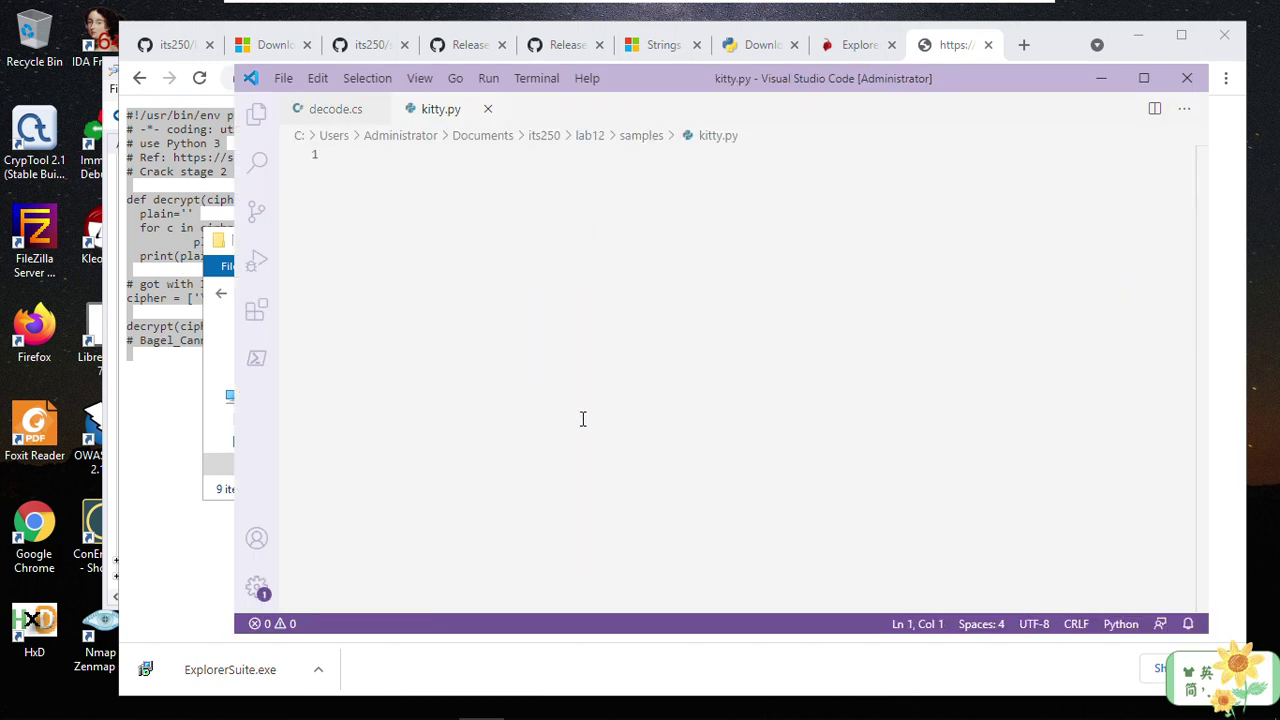
key("ctrl+v")
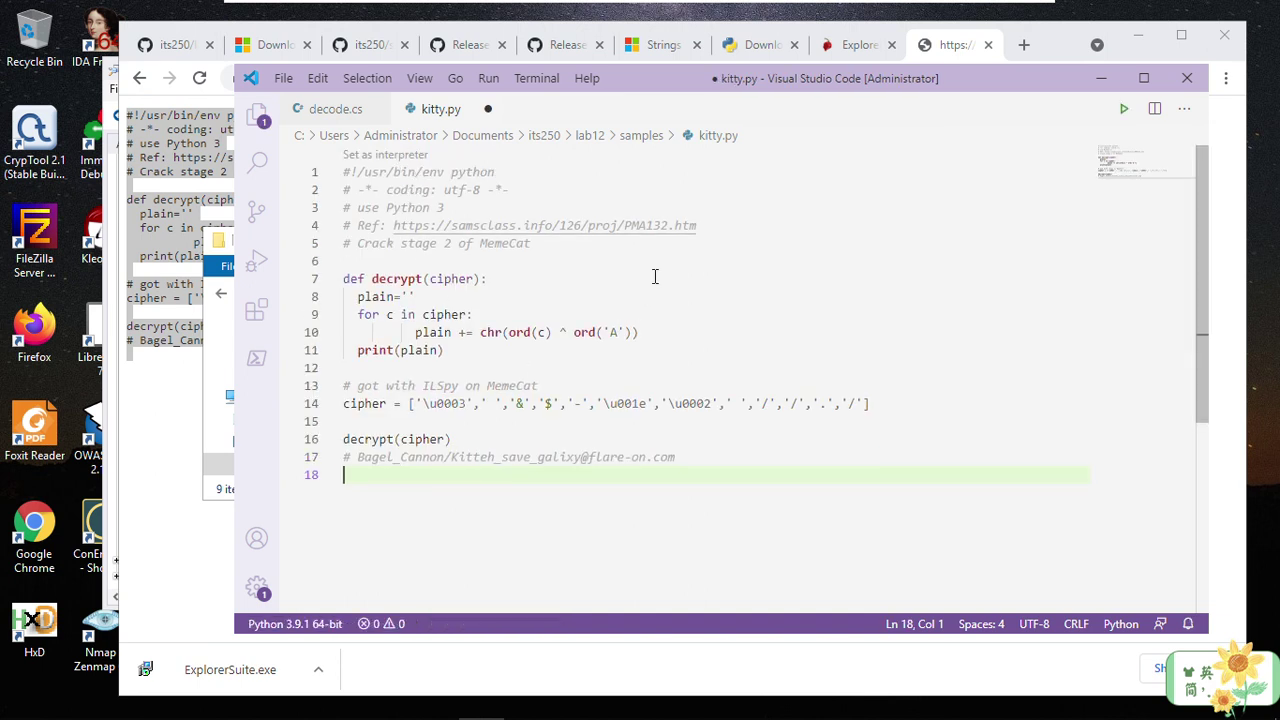
key("ctrl+s")
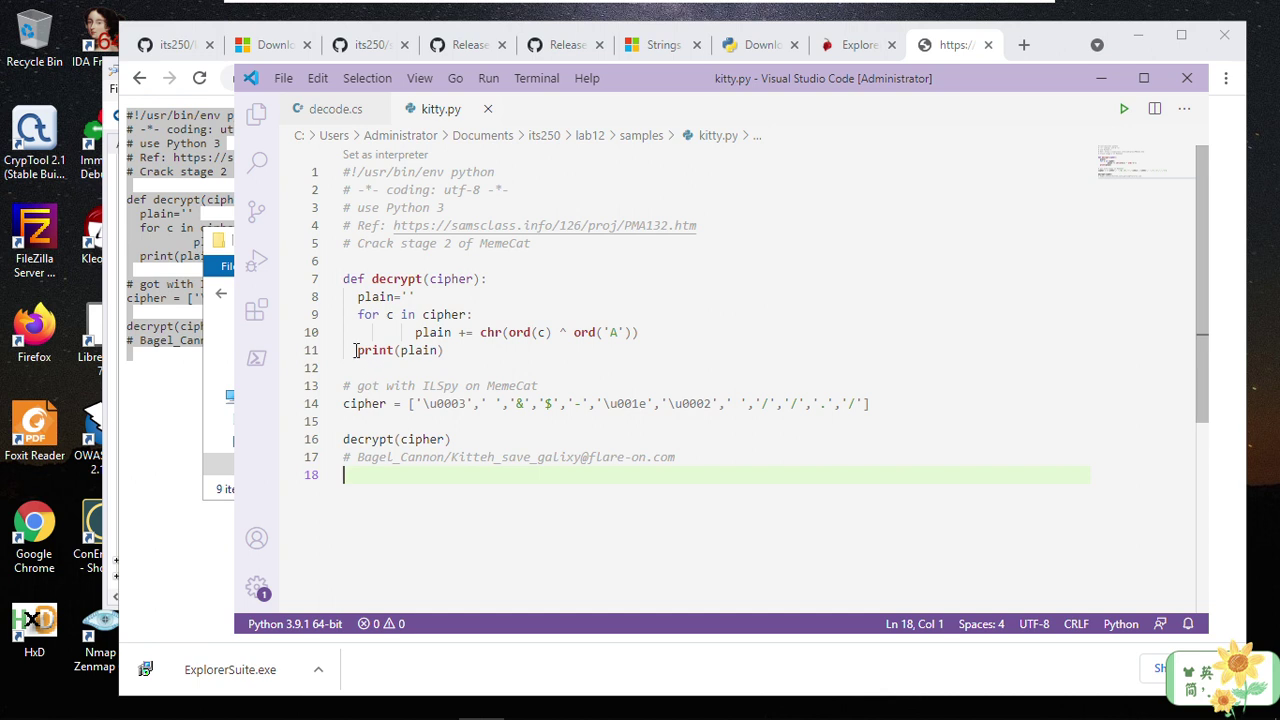
left_click_drag(357, 350, 462, 348)
left_click(463, 352)
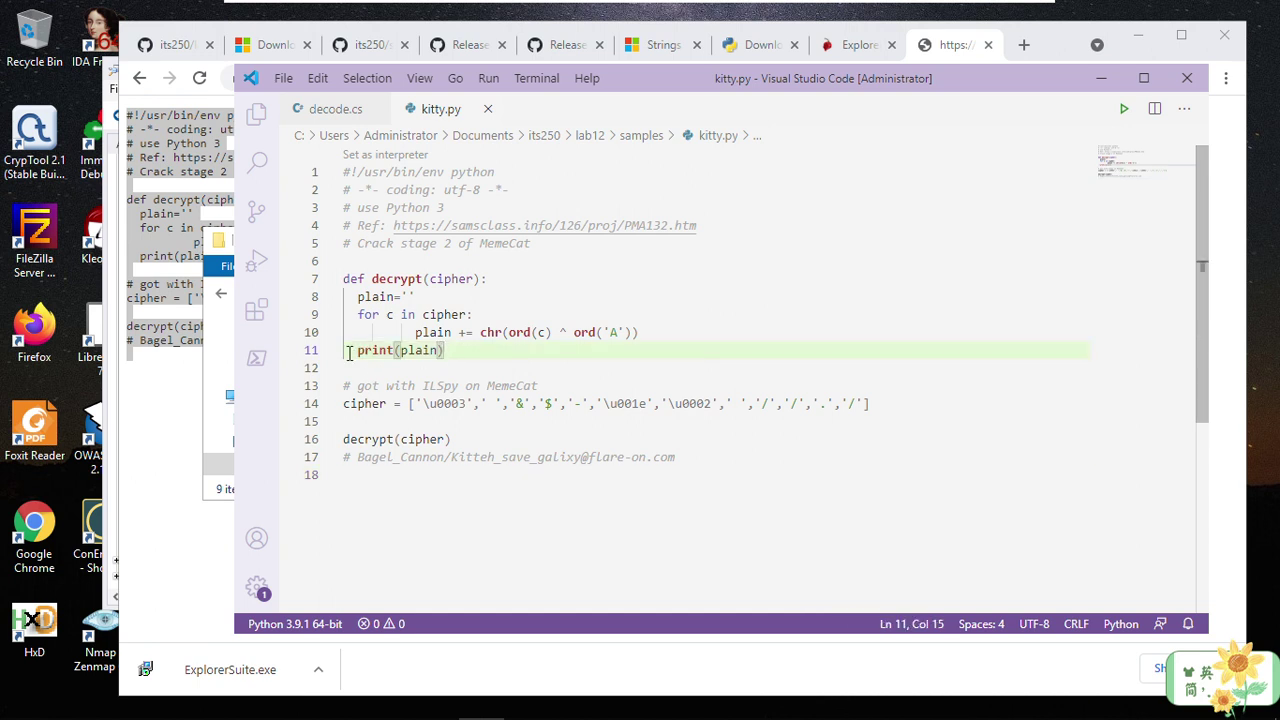
Step: Minimize Chrome, switch to the Developer Command Prompt and list the samples folder with dir to locate kitty.py
left_click(148, 455)
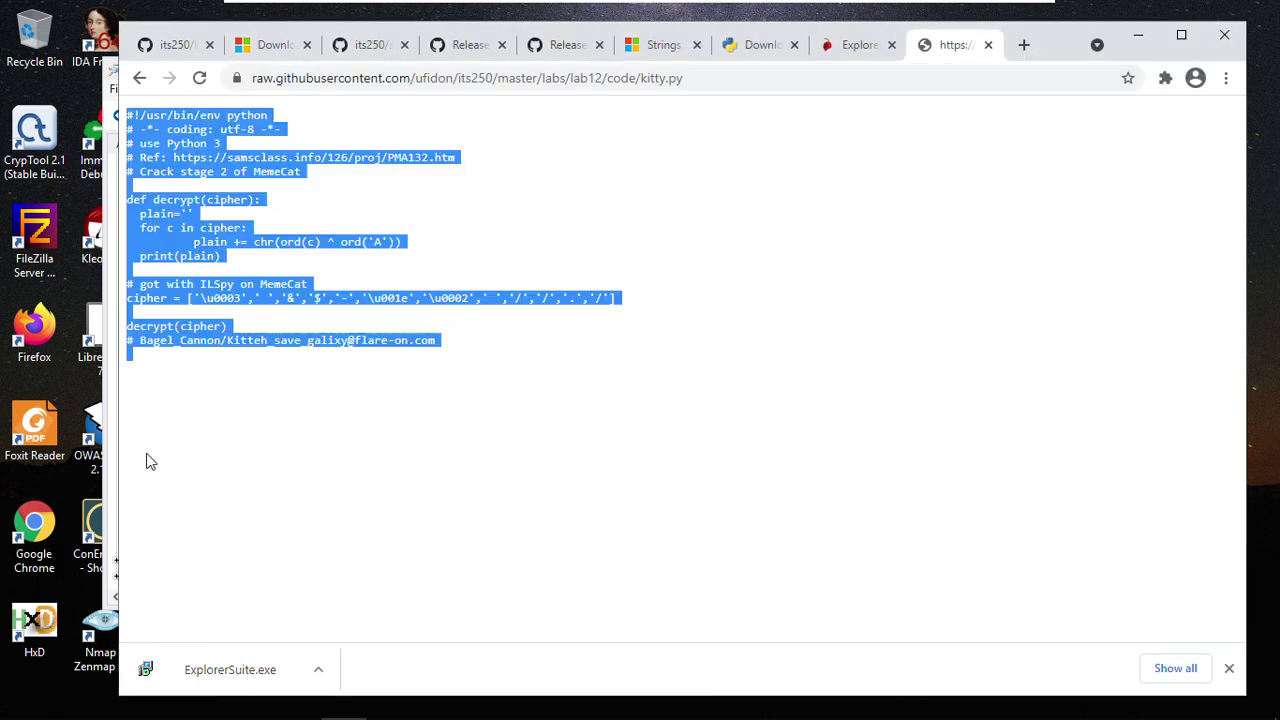
left_click(1138, 35)
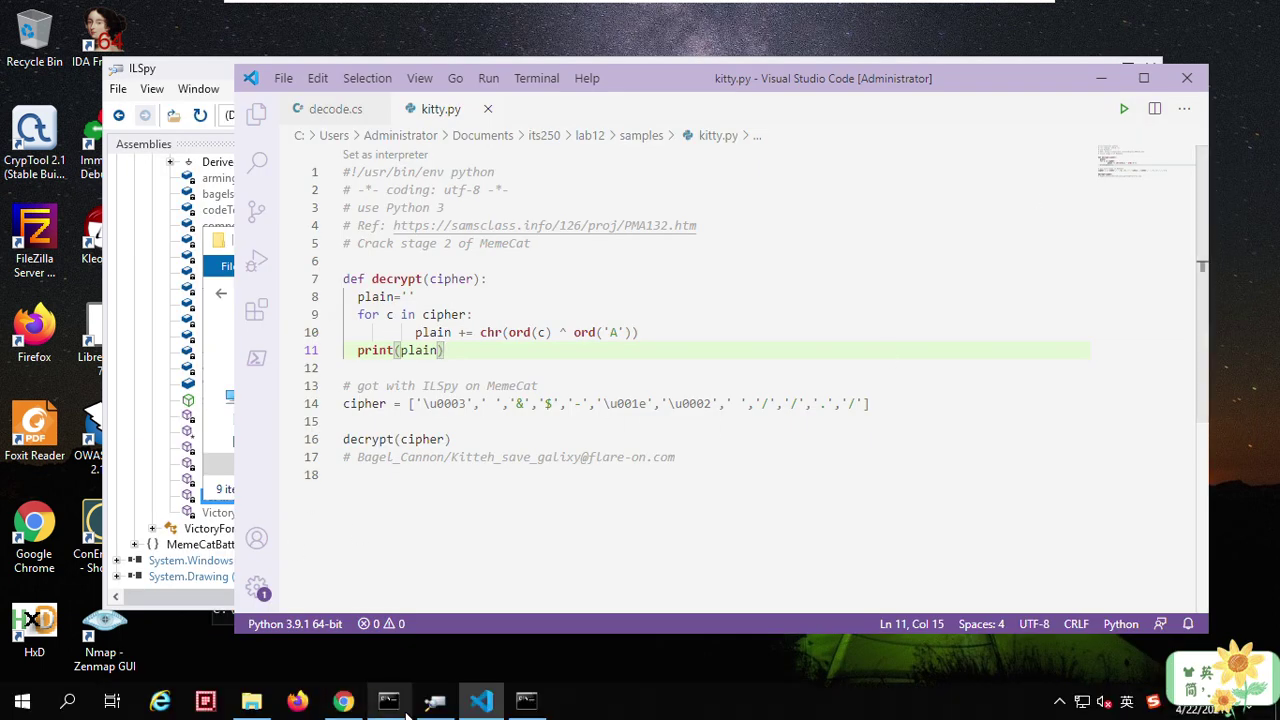
left_click(531, 706)
left_click(461, 239)
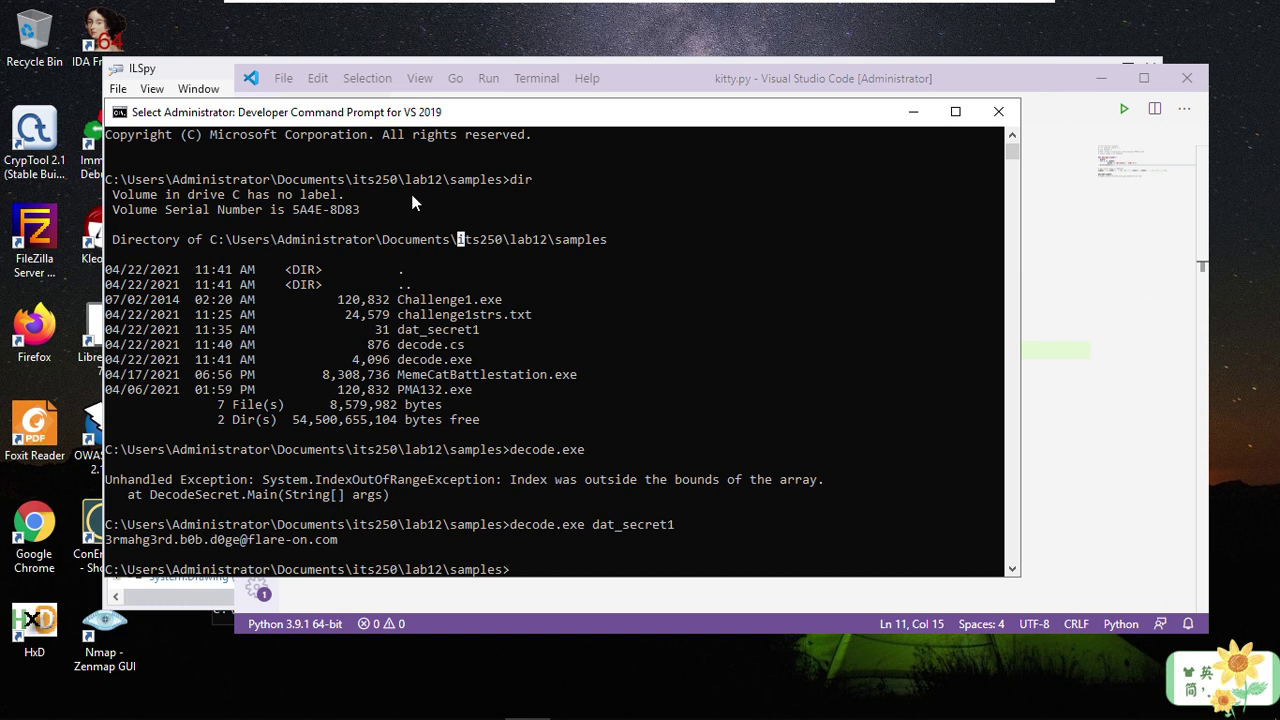
left_click(588, 553)
type("dir")
key("Return")
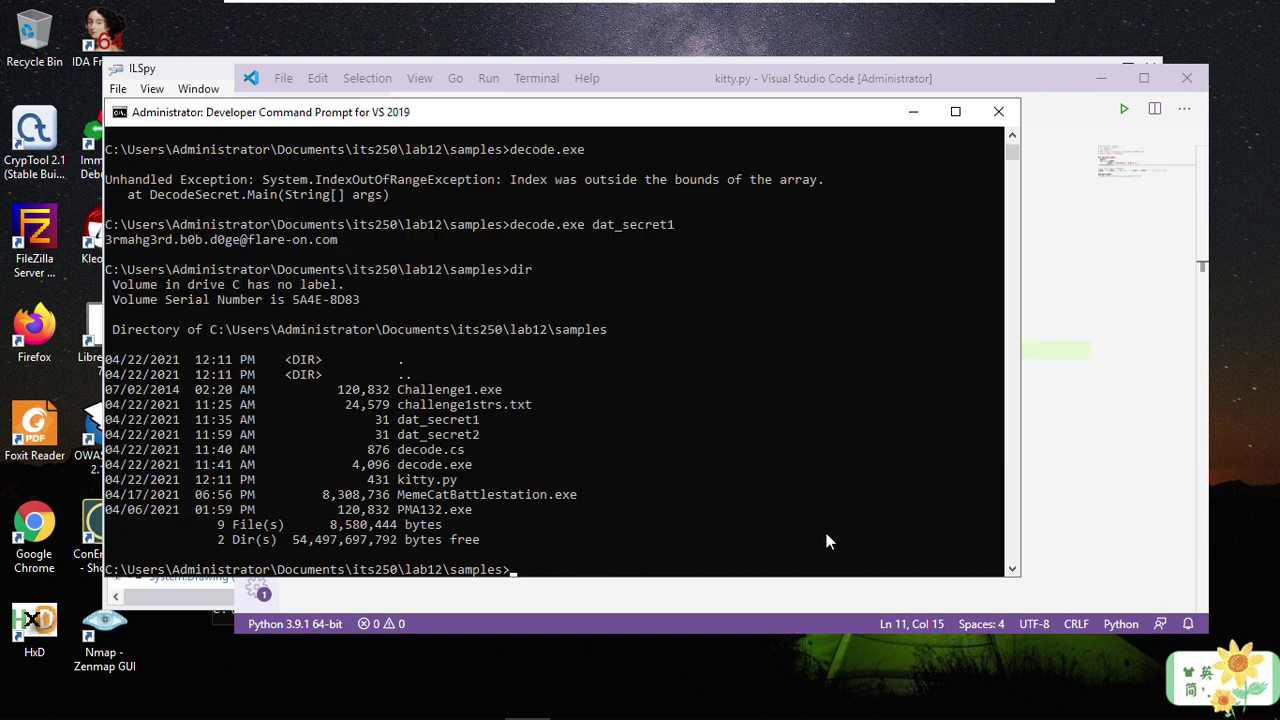
left_click_drag(399, 482, 457, 482)
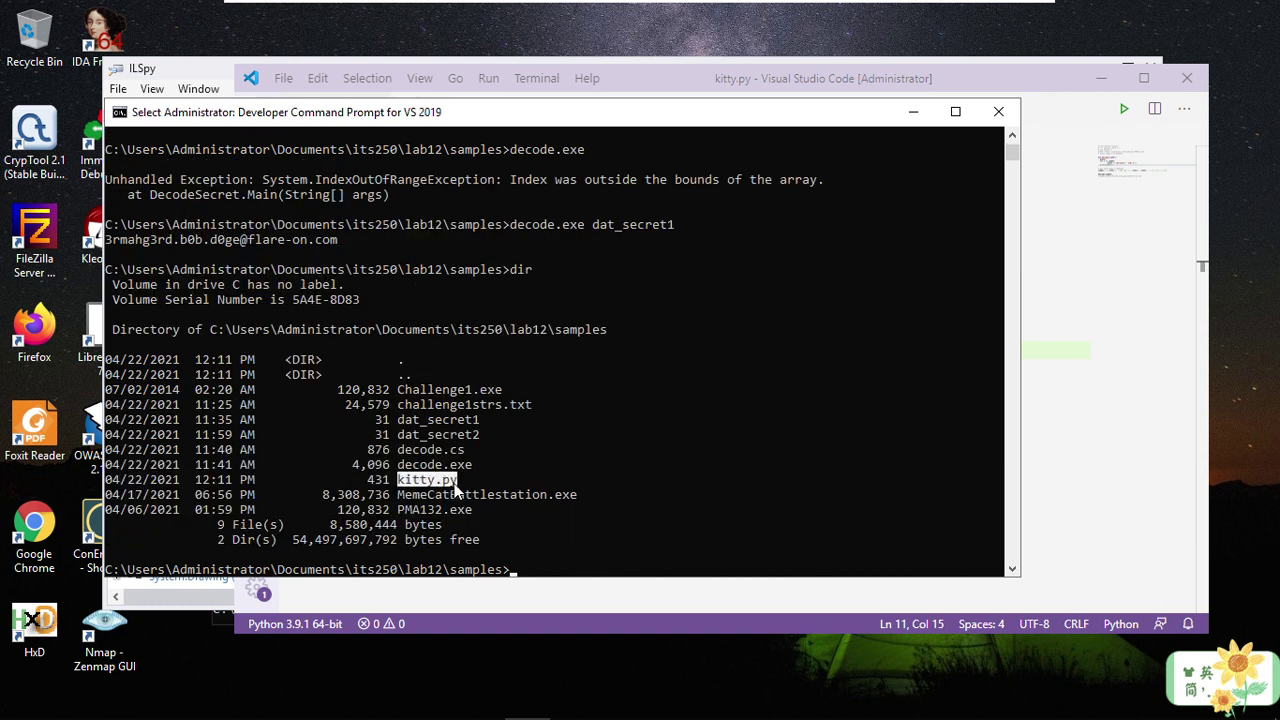
Step: Run the decoding script from the samples folder with the command python kitty.py
left_click(543, 572)
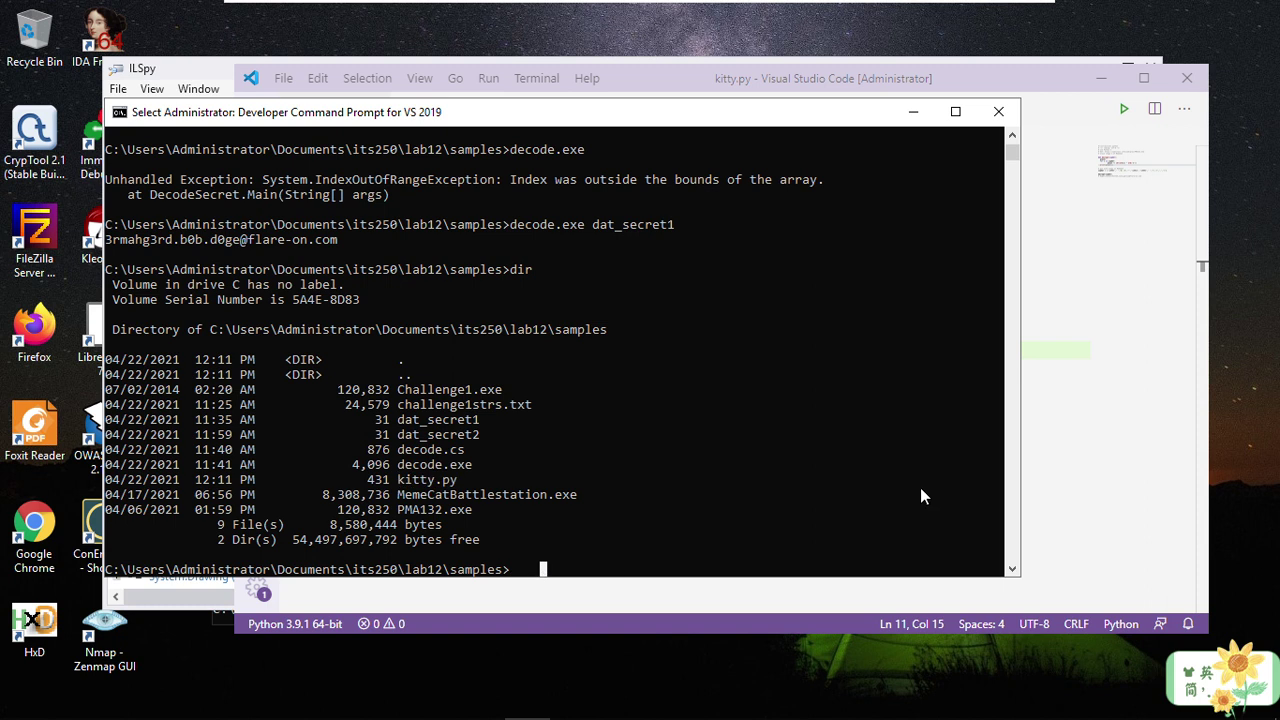
type("python k")
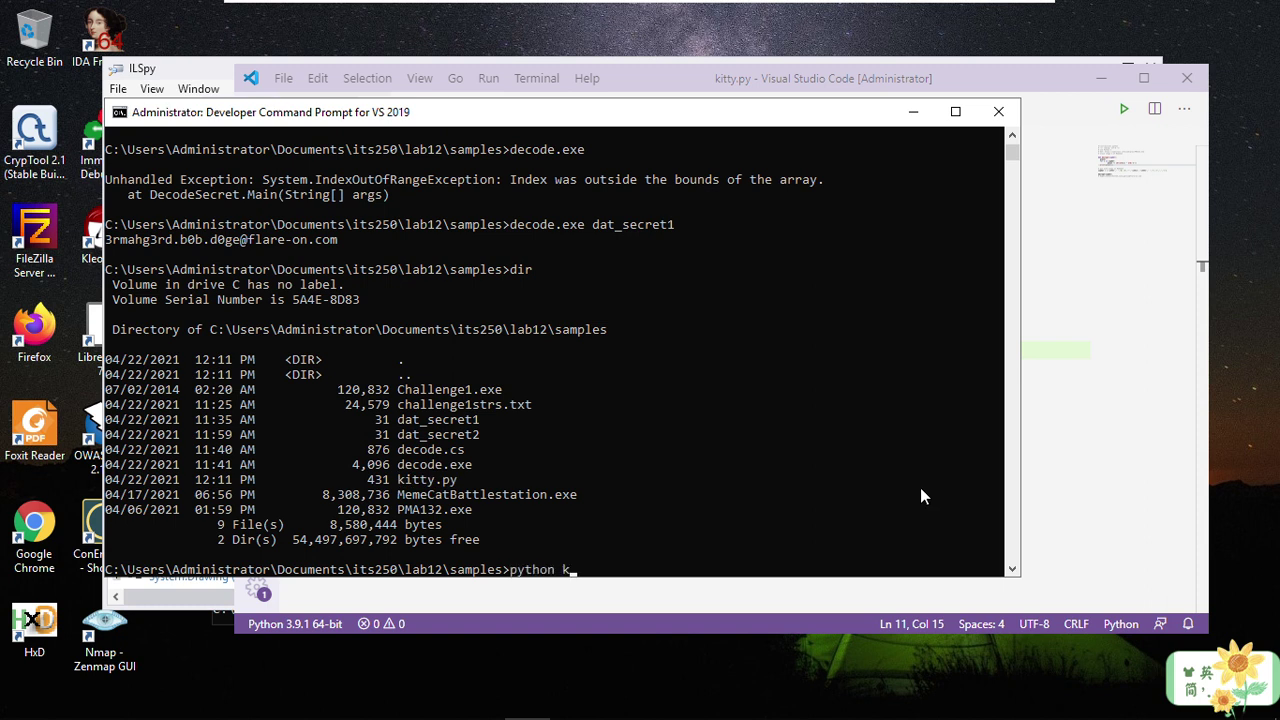
type("it")
key("Tab")
key("Return")
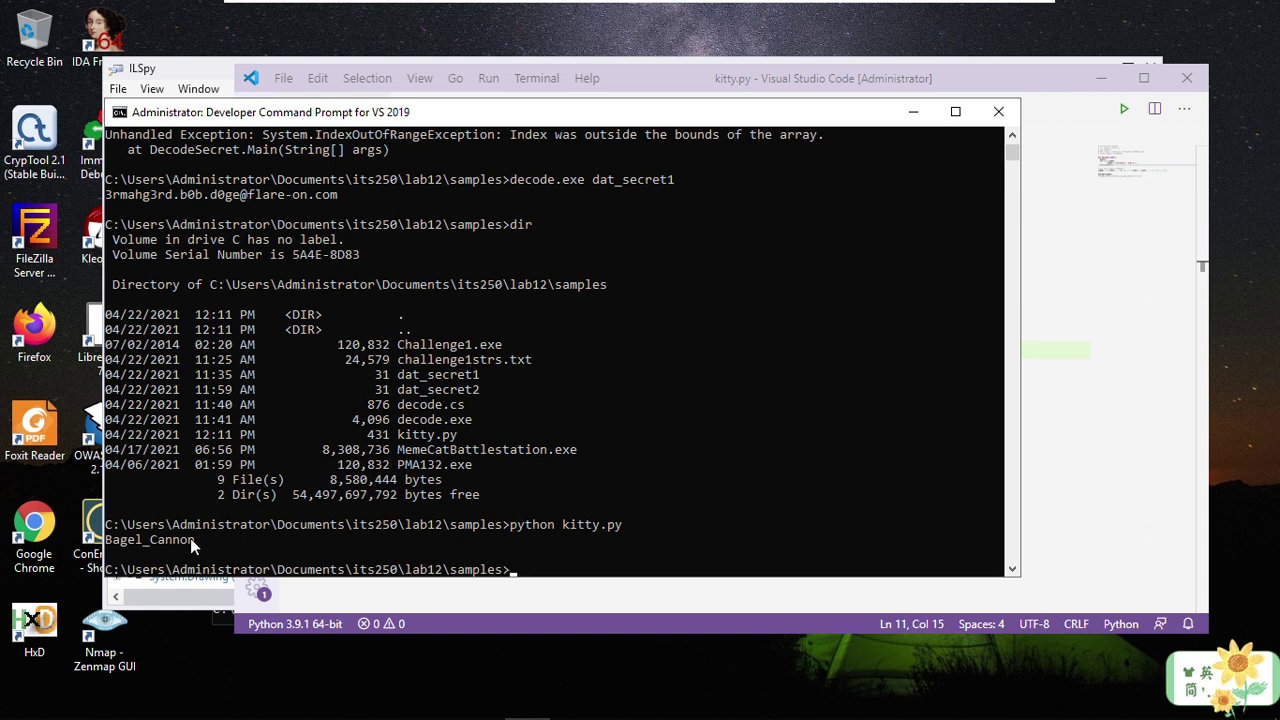
Step: Copy the decoded weapon arming code from the script's output in the command prompt
mouse_move(195, 539)
left_mouse_down()
mouse_move(100, 545)
mouse_move(181, 540)
left_mouse_up()
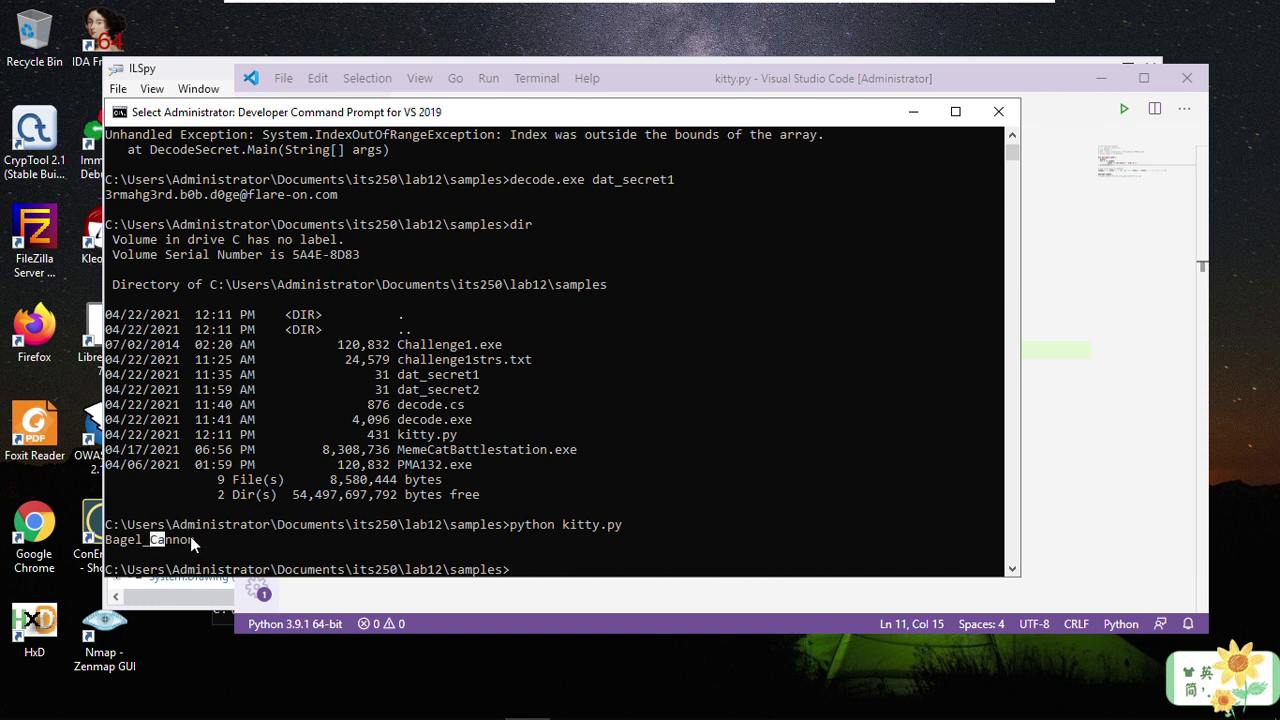
double_click(127, 540)
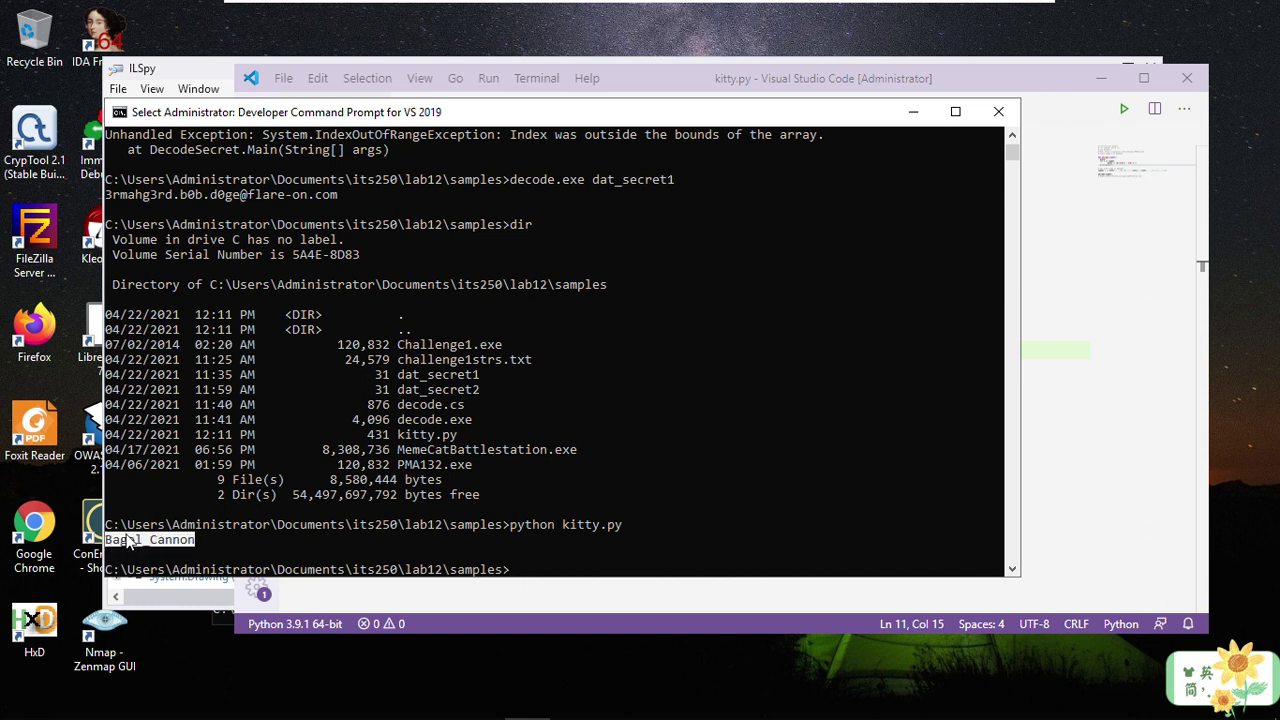
key("ctrl+c")
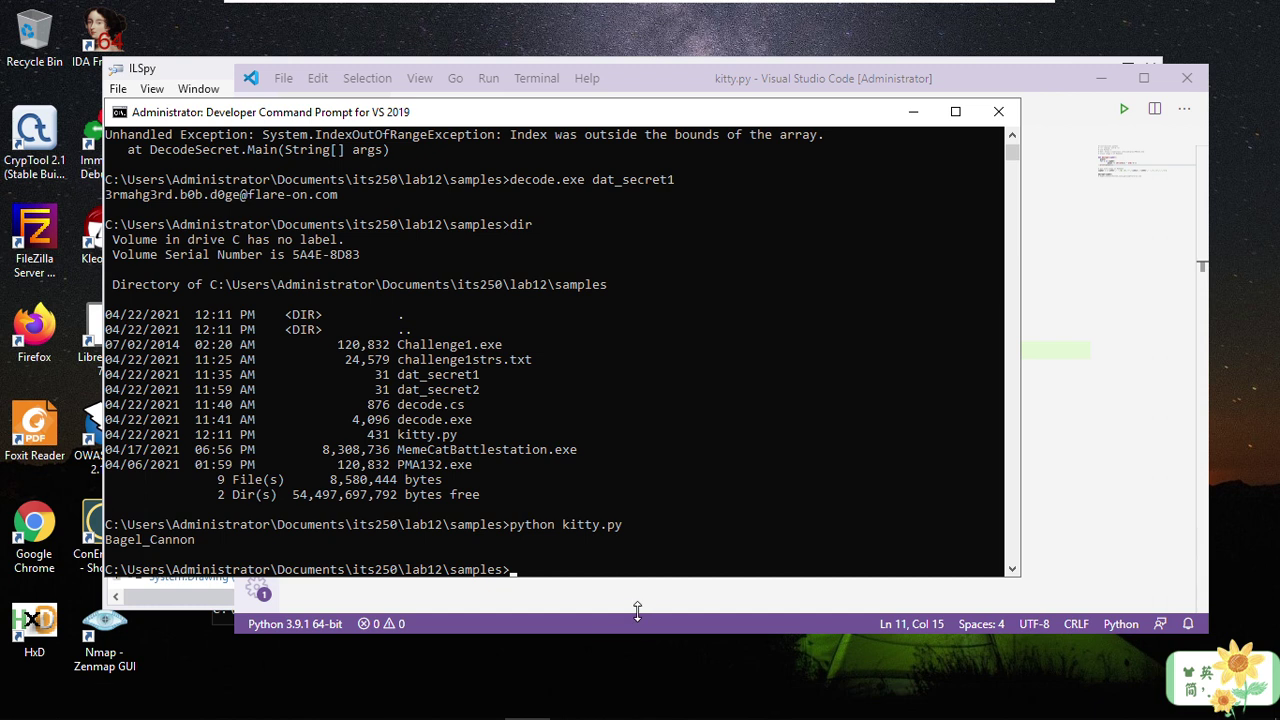
Step: Launch MemeCatBattlestation.exe from the samples folder, enter the Stage 1 weapon arming code and fire
mouse_move(343, 712)
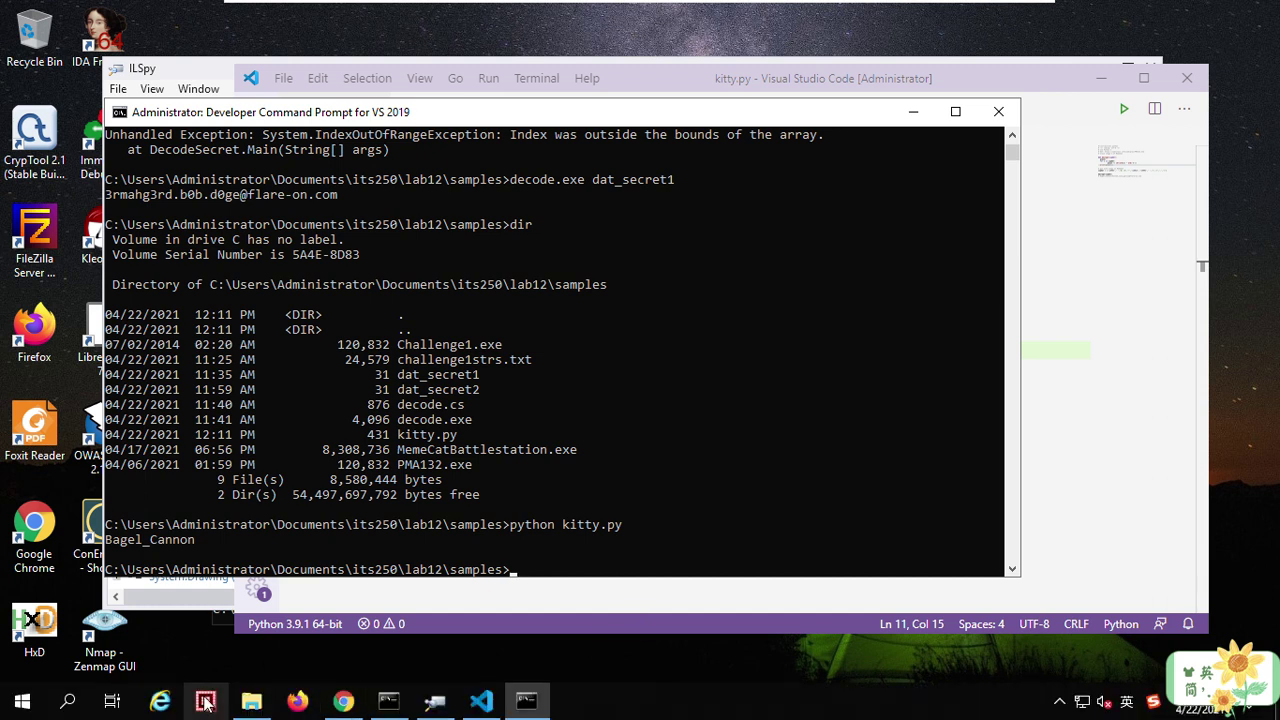
left_click(251, 703)
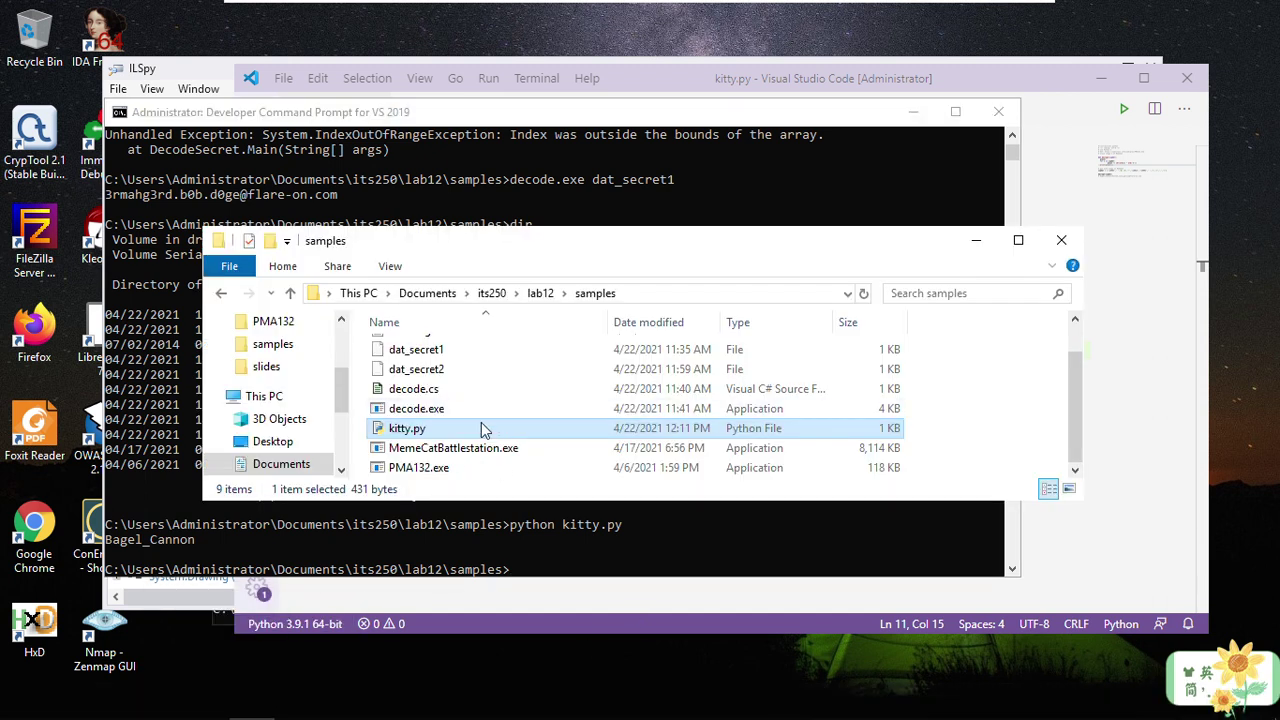
double_click(478, 448)
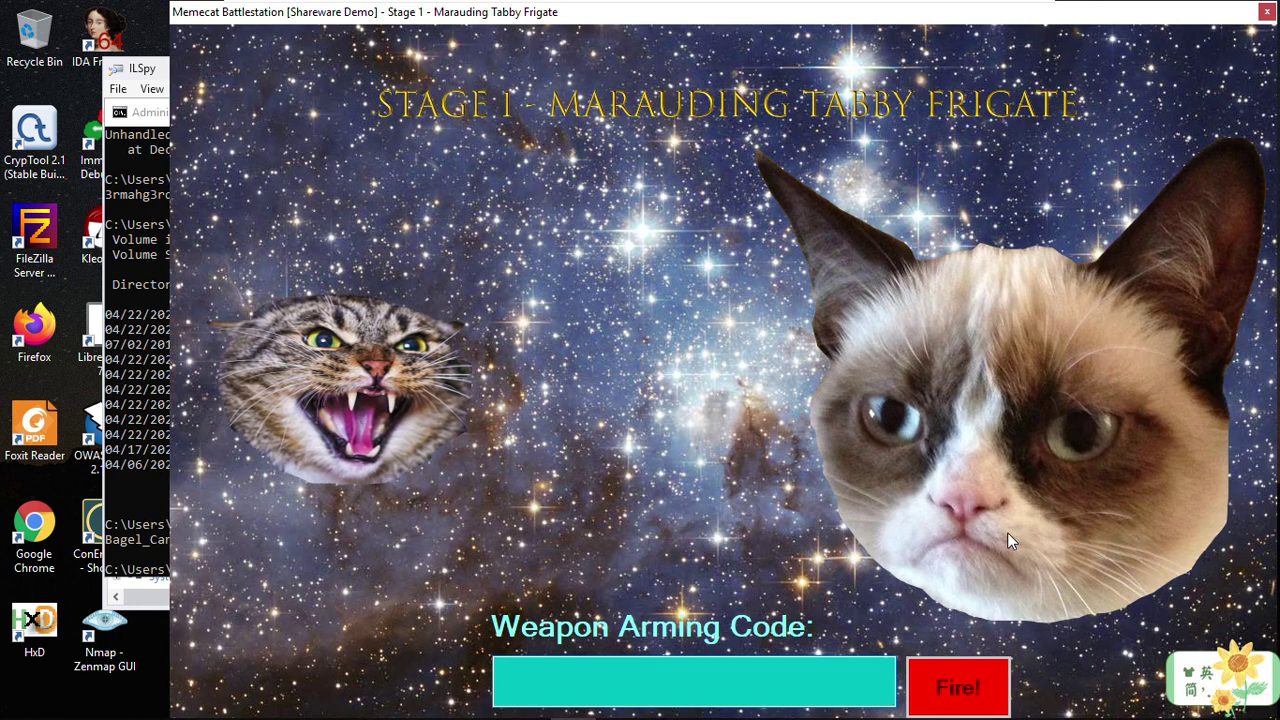
type("RAINBOW")
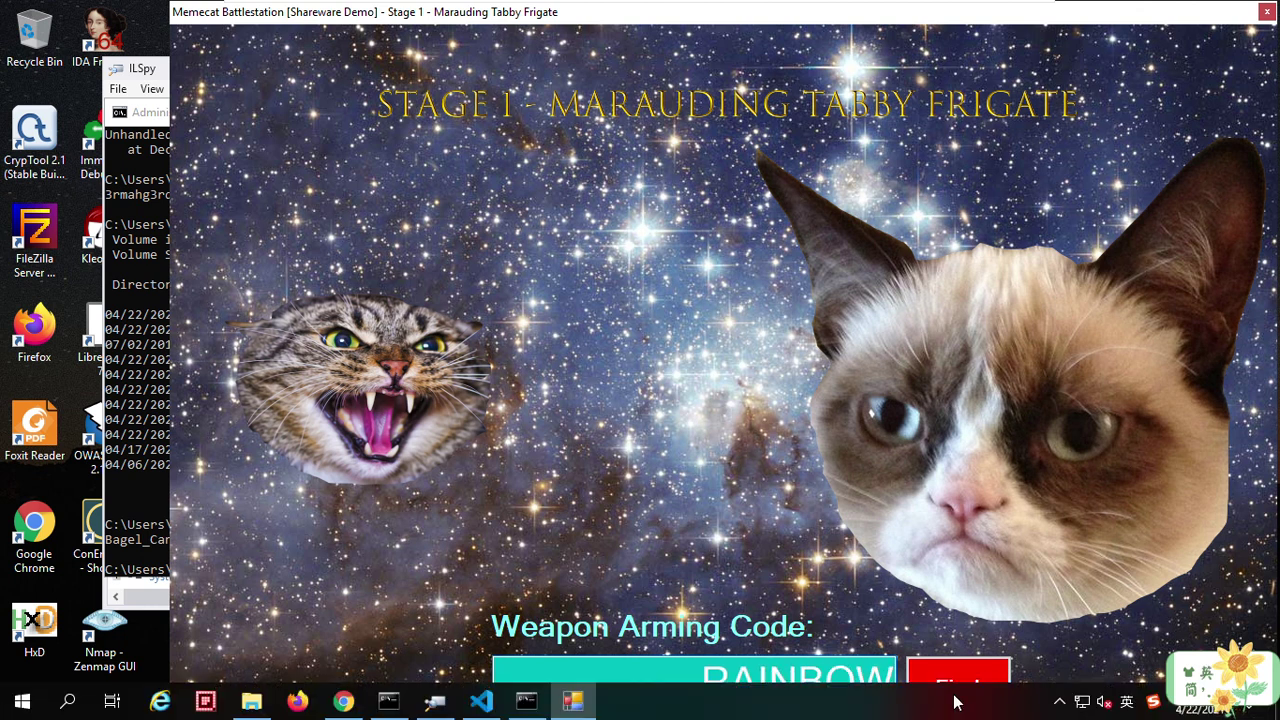
left_click(952, 686)
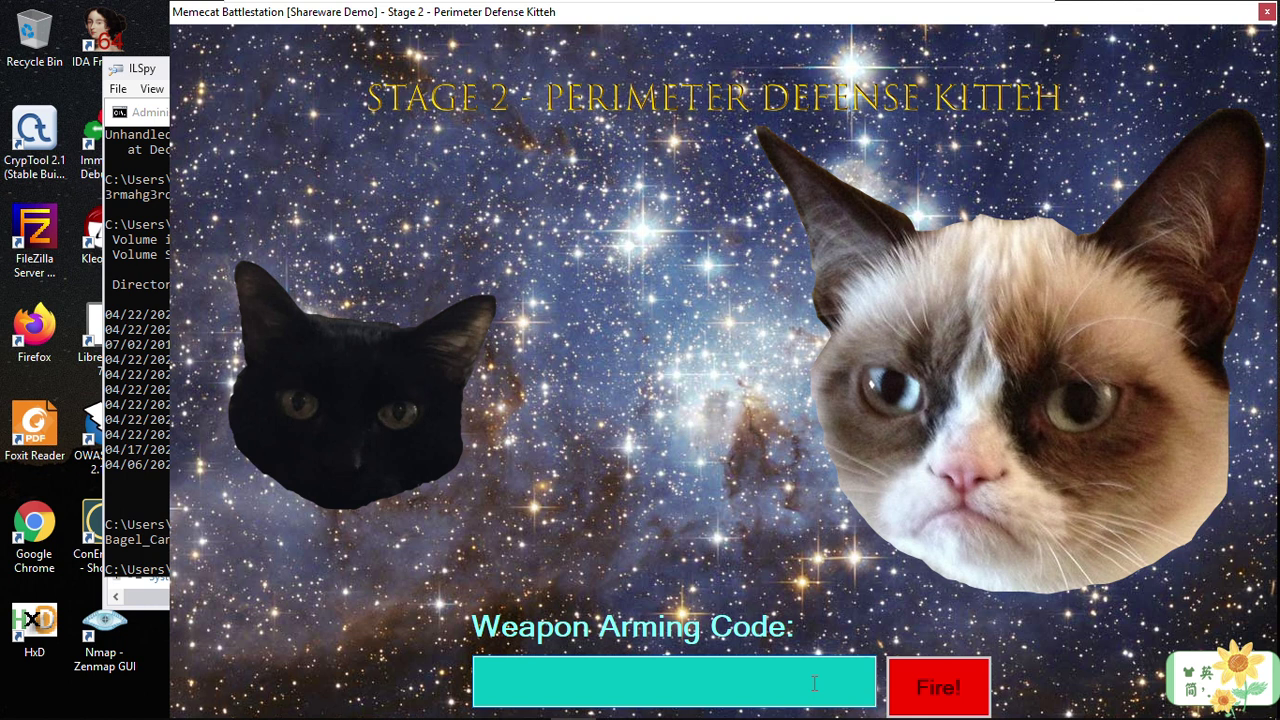
Step: Paste the copied code as the Stage 2 weapon arming code and fire at the Perimeter Defense Kitteh
right_click(815, 683)
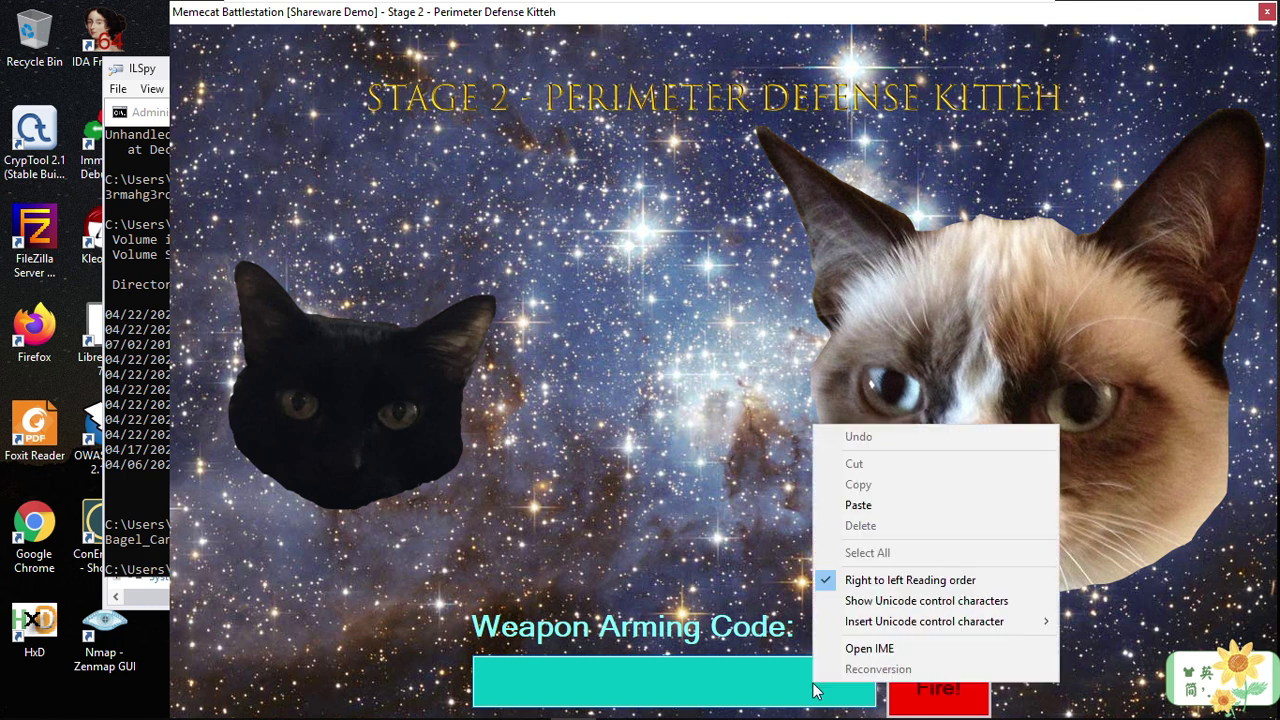
left_click(850, 507)
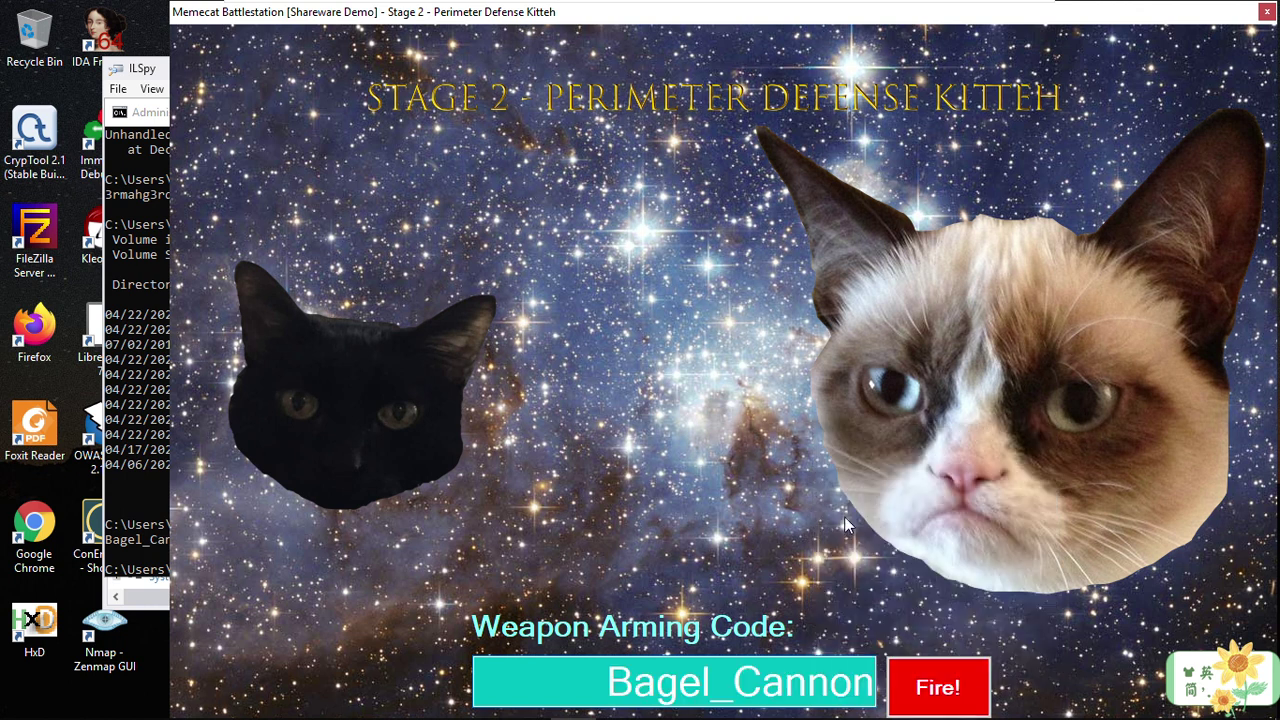
left_click(924, 696)
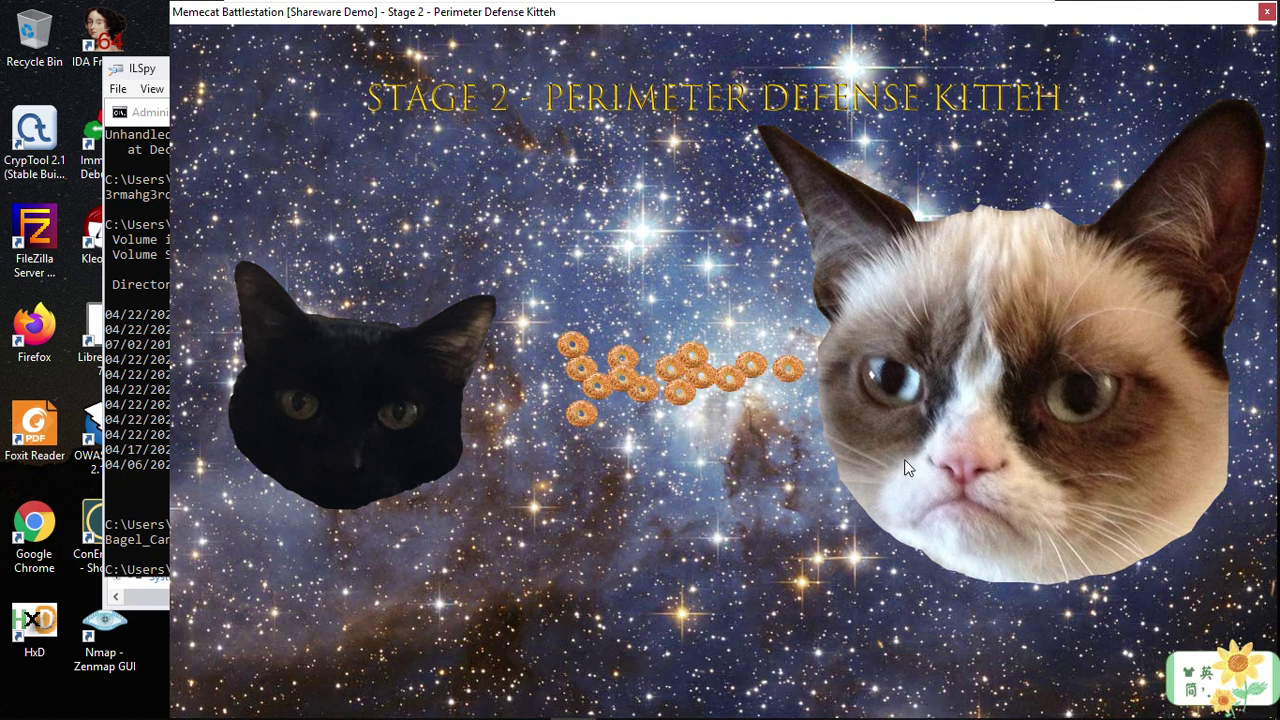